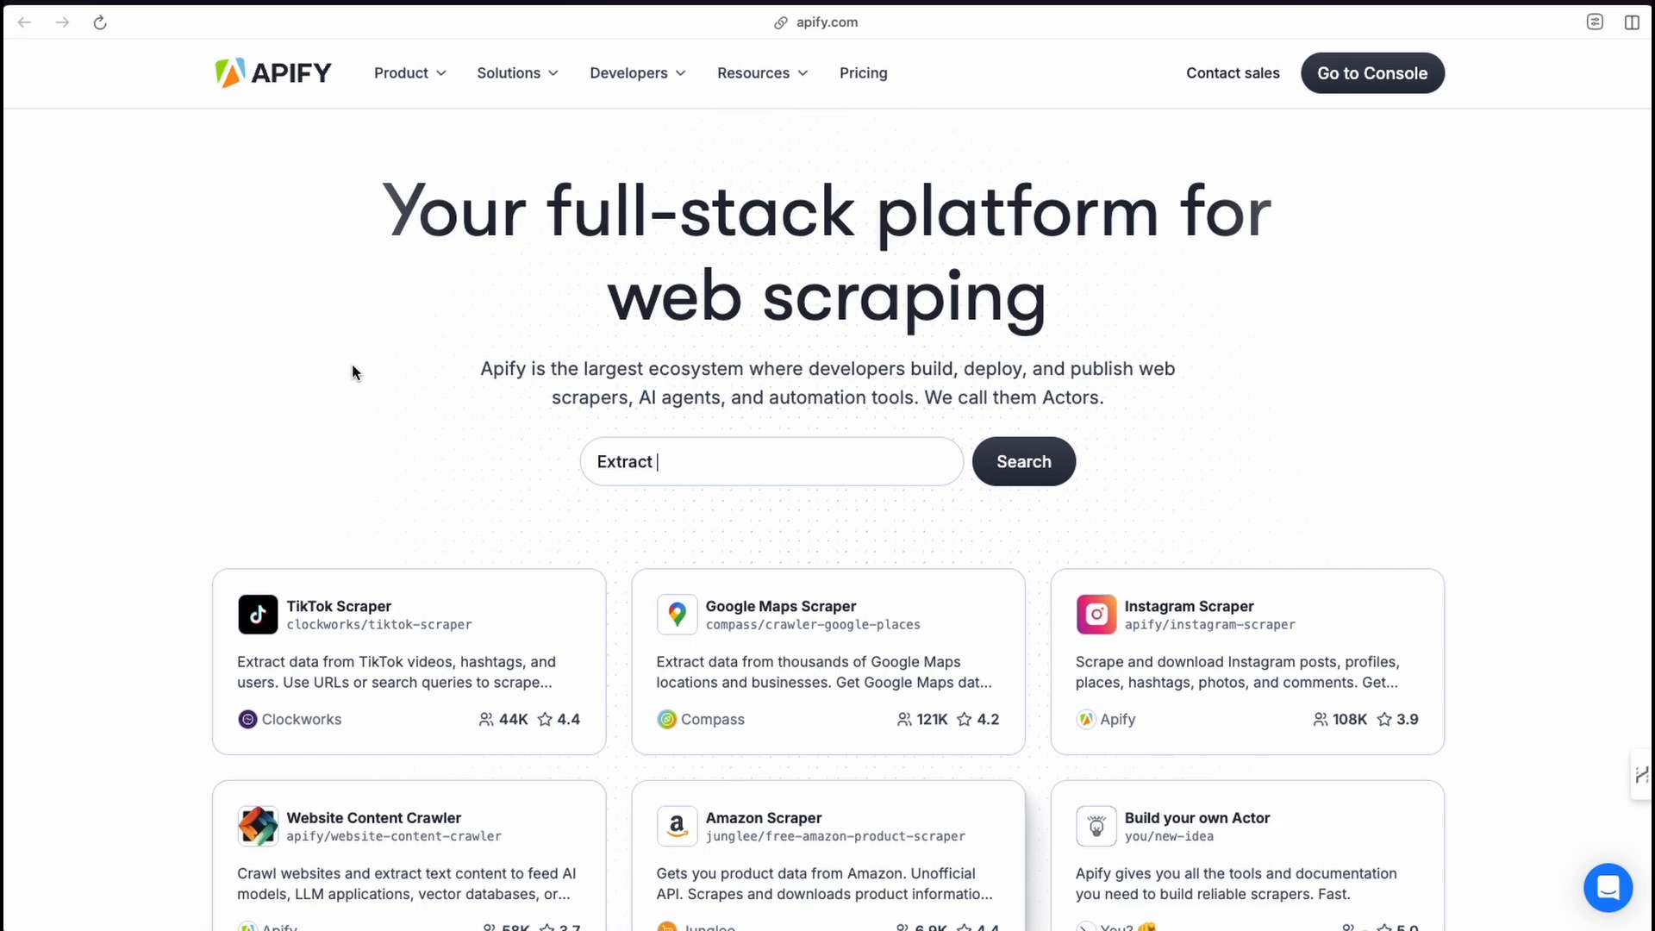
{"action": "scroll", "coordinate": [392, 694], "scroll_direction": "down", "scroll_amount": 4}
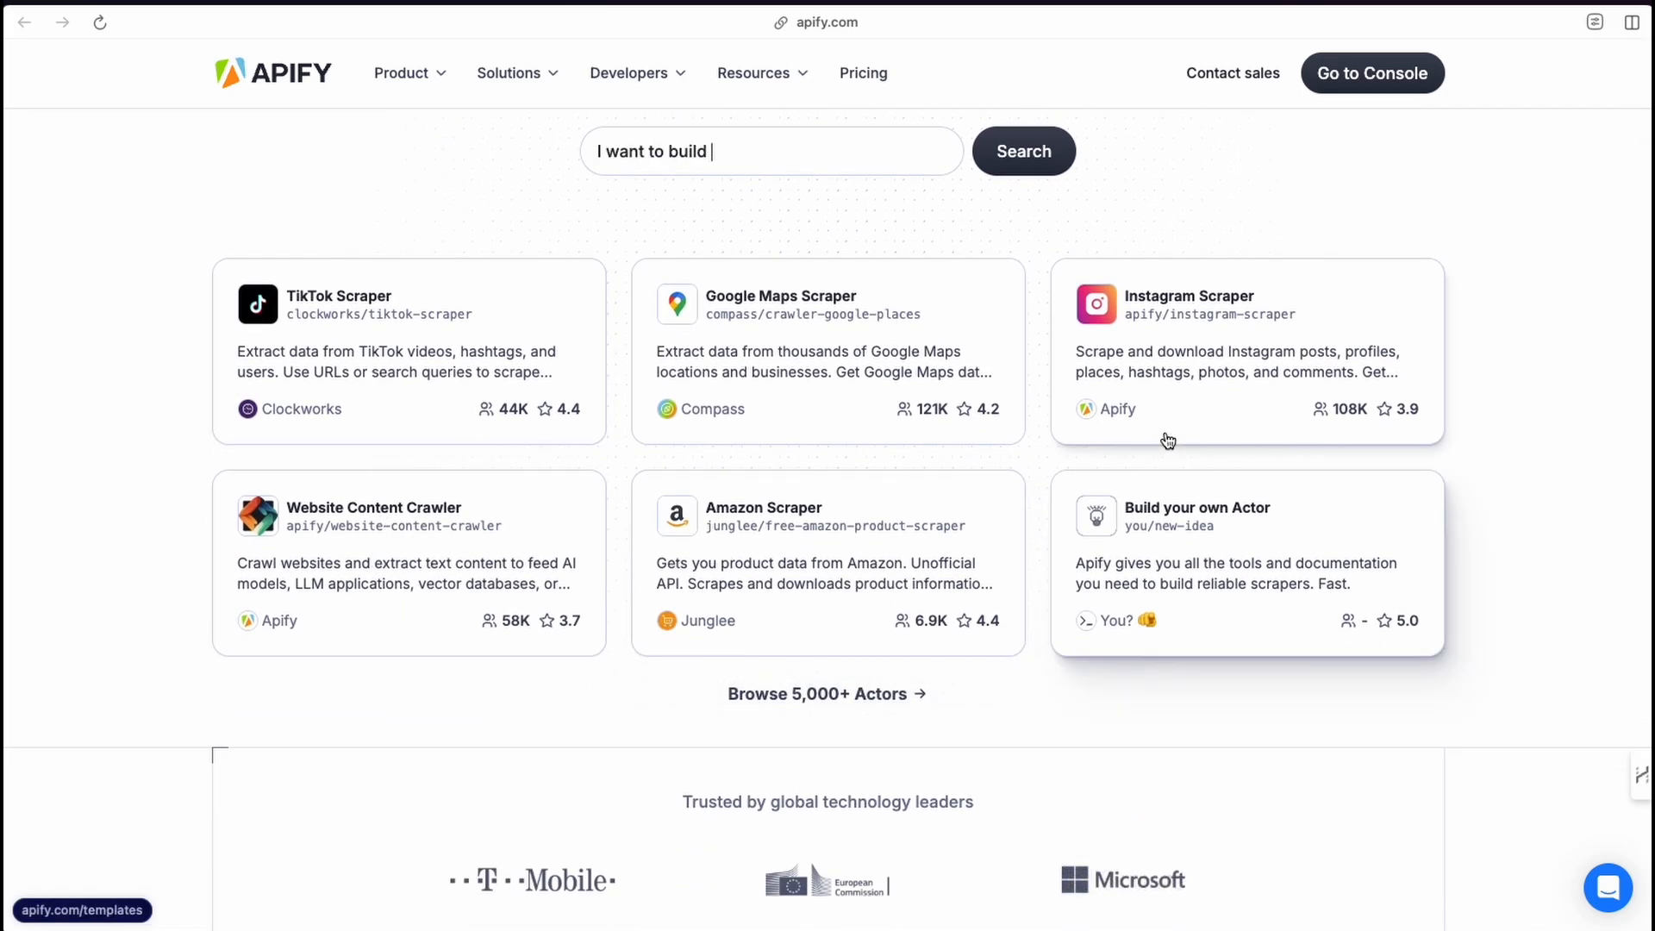
{"action": "scroll", "coordinate": [1154, 437], "scroll_direction": "up", "scroll_amount": 4}
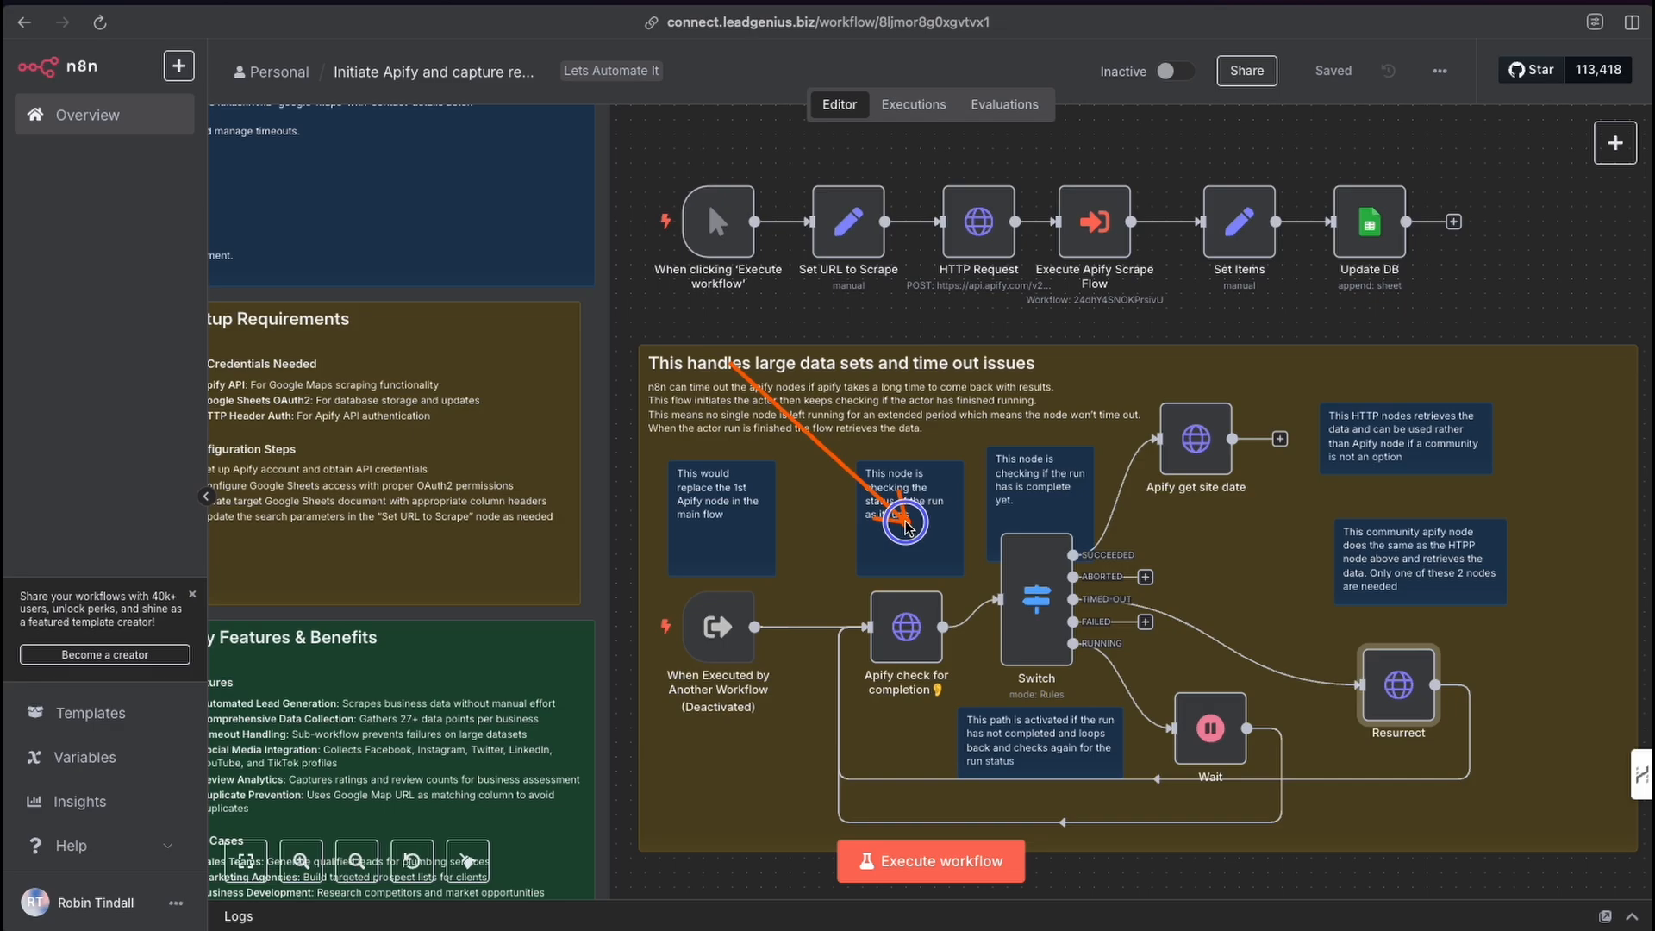
{"action": "left_click_drag", "start_coordinate": [905, 522], "coordinate": [934, 536]}
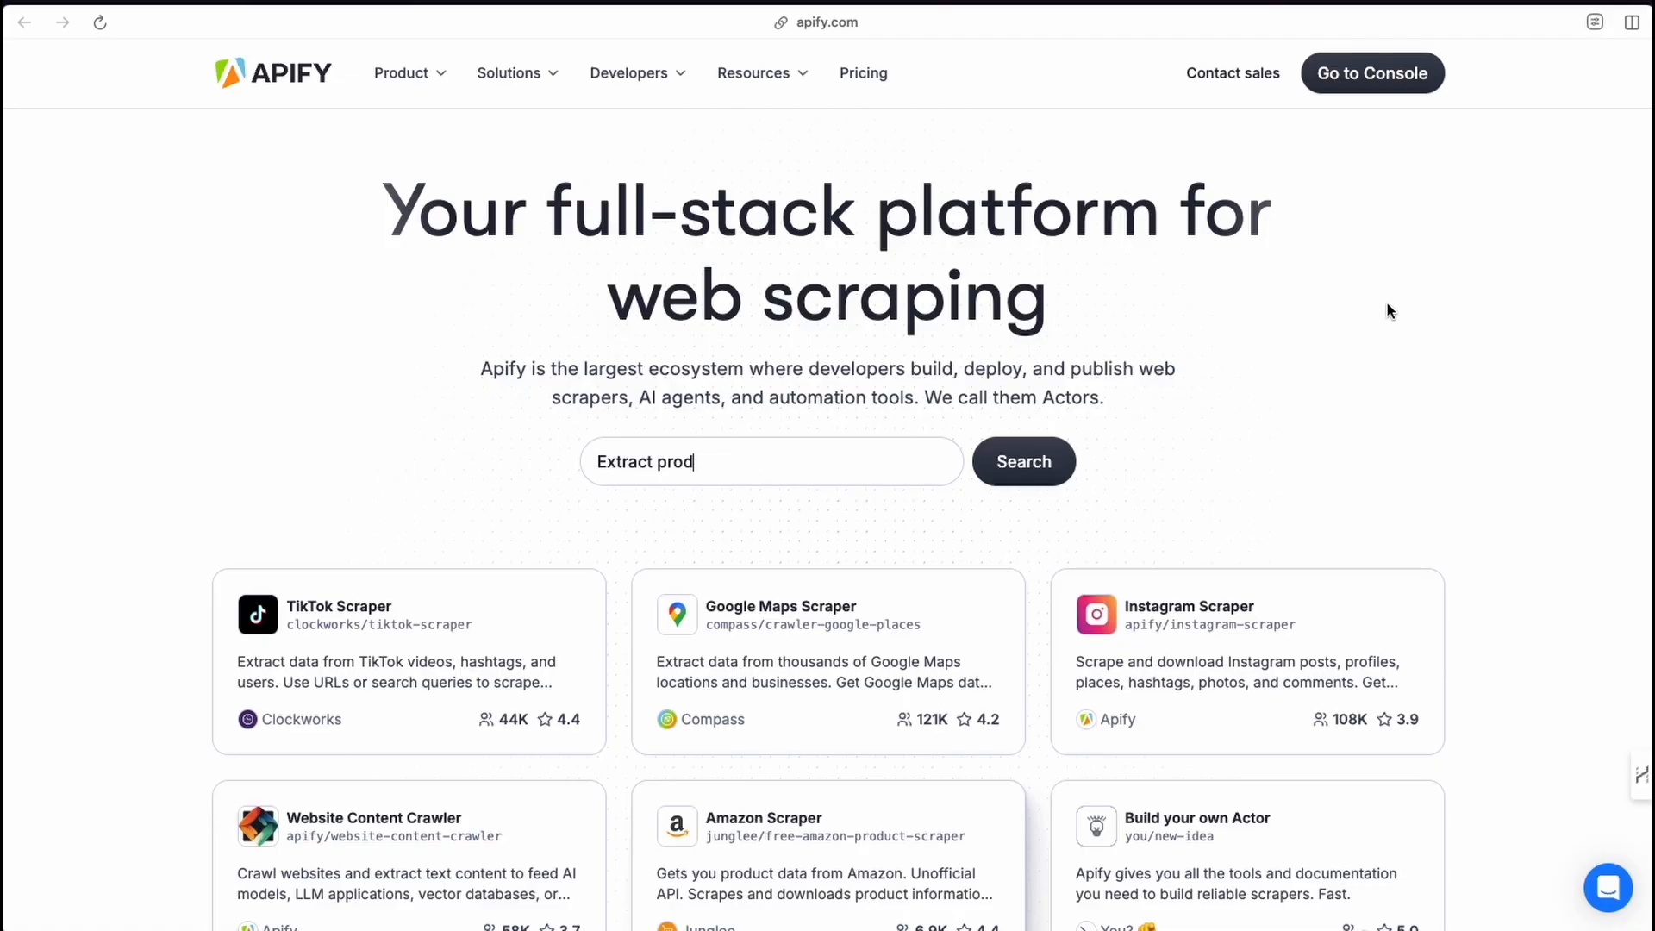
{"action": "left_click", "coordinate": [917, 457]}
{"action": "type", "text": "I want t"}
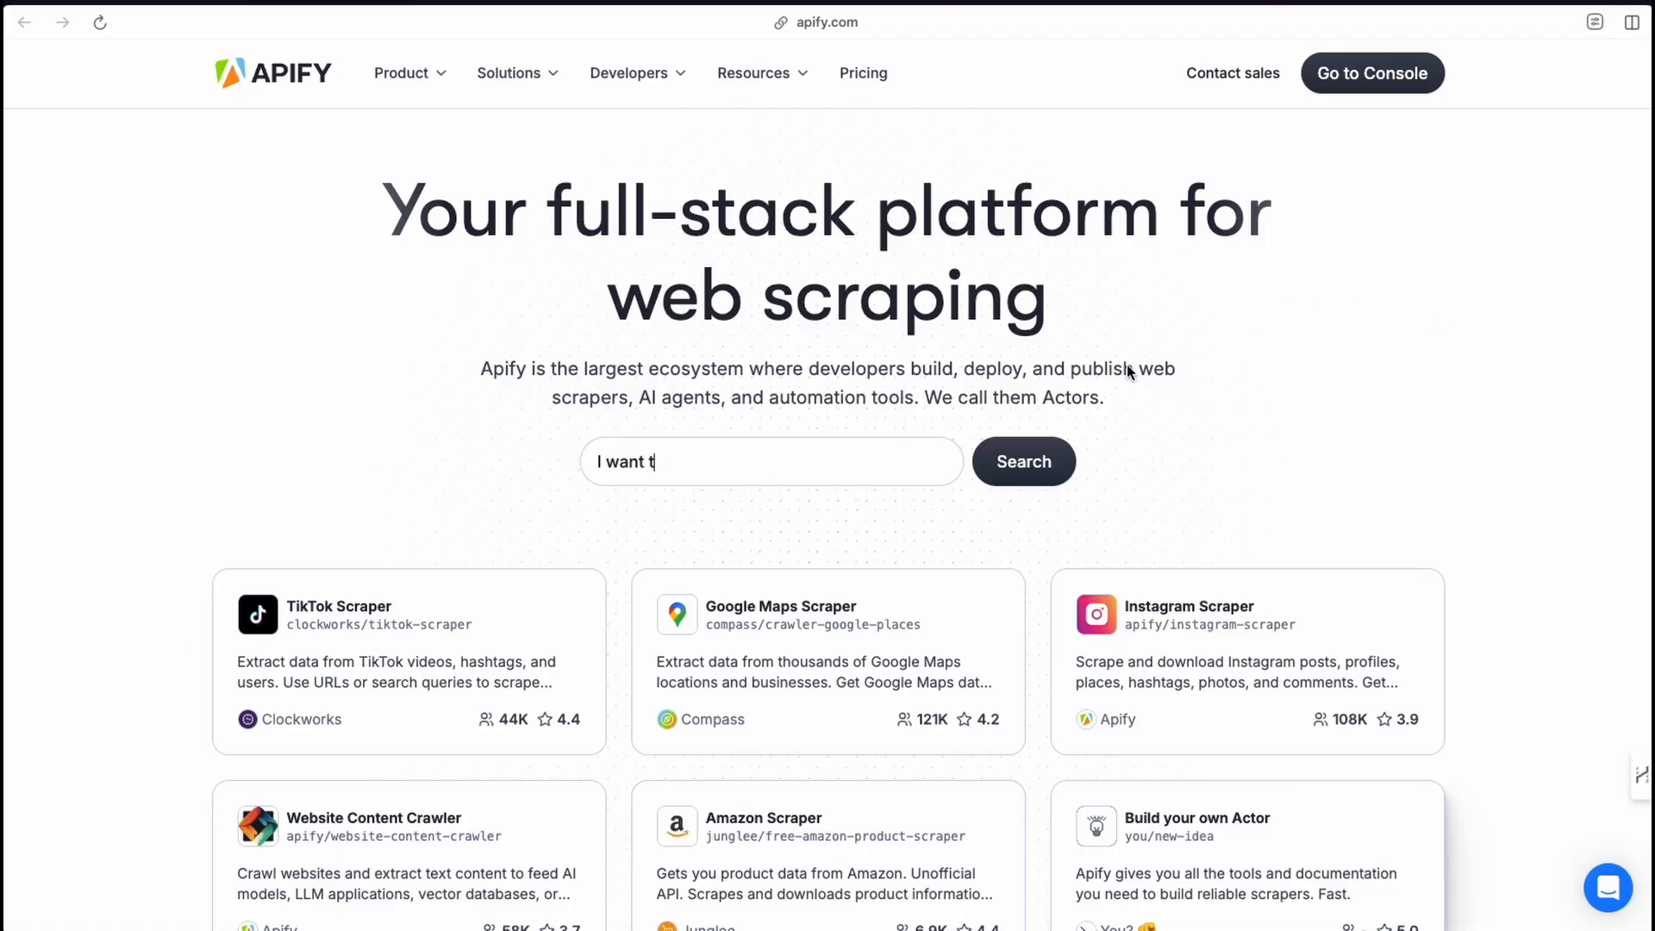
{"action": "type", "text": "o build my own scraper in Python"}
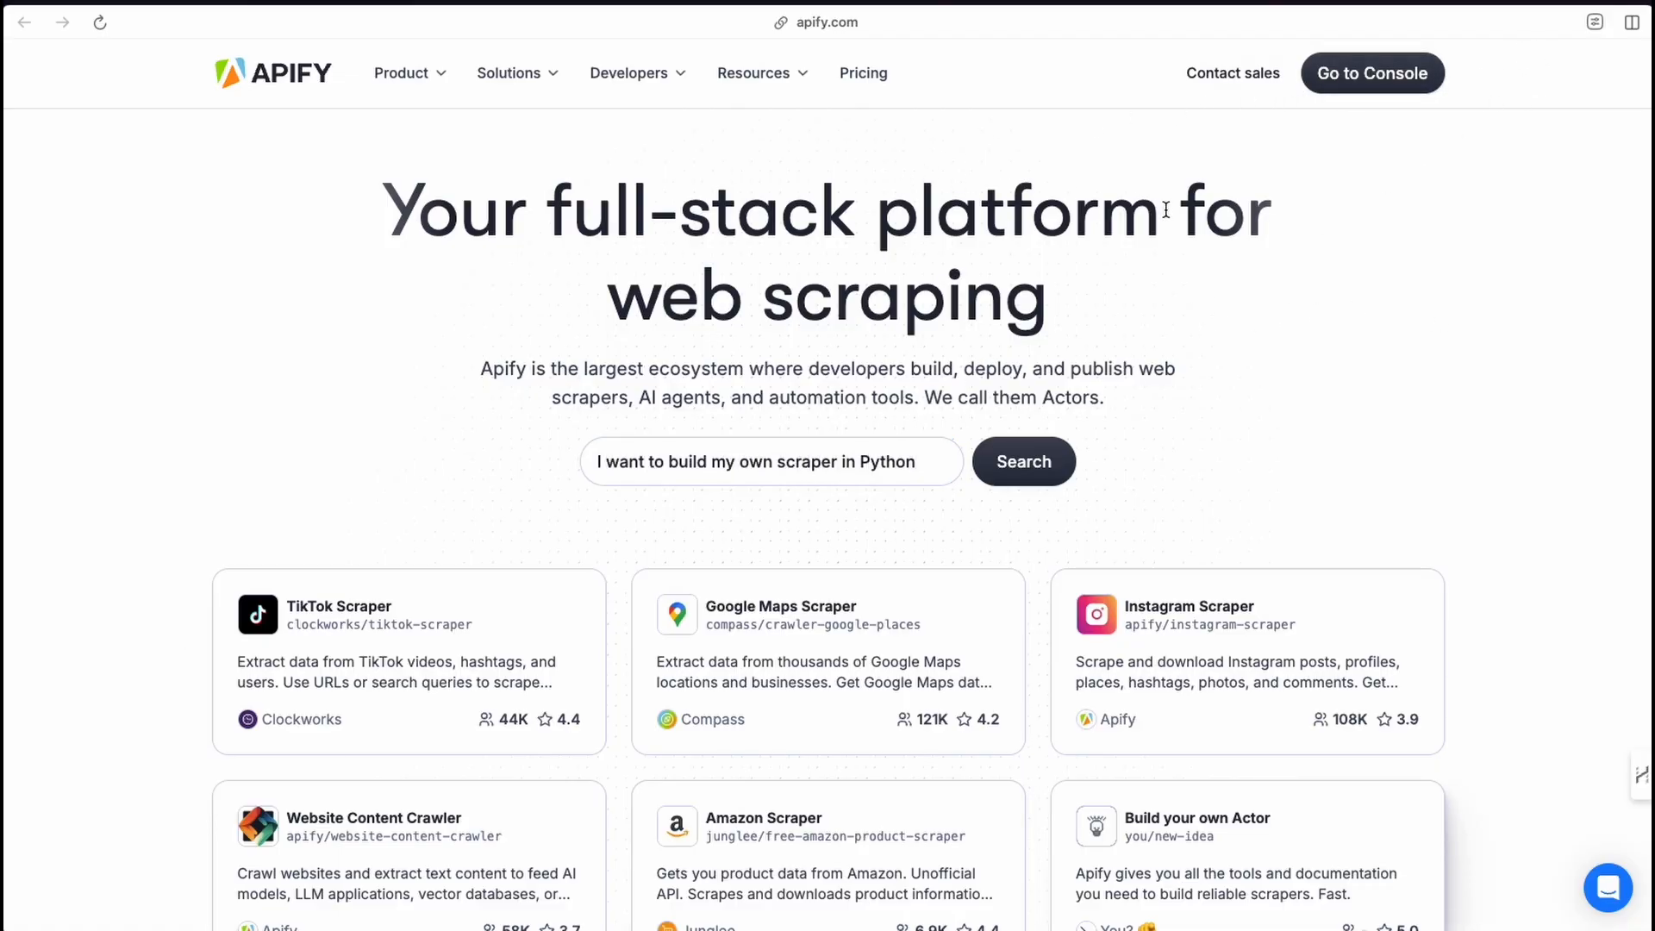
{"action": "key", "text": "BackSpace"}
{"action": "key", "text": "BackSpace"}
{"action": "key", "text": "BackSpace"}
{"action": "key", "text": "BackSpace"}
{"action": "key", "text": "BackSpace"}
{"action": "key", "text": "BackSpace"}
{"action": "key", "text": "BackSpace"}
{"action": "key", "text": "BackSpace"}
{"action": "key", "text": "BackSpace"}
{"action": "key", "text": "BackSpace"}
{"action": "key", "text": "BackSpace"}
{"action": "key", "text": "BackSpace"}
{"action": "key", "text": "BackSpace"}
{"action": "key", "text": "BackSpace"}
{"action": "key", "text": "BackSpace"}
{"action": "key", "text": "BackSpace"}
{"action": "key", "text": "BackSpace"}
{"action": "key", "text": "BackSpace"}
{"action": "key", "text": "BackSpace"}
{"action": "key", "text": "BackSpace"}
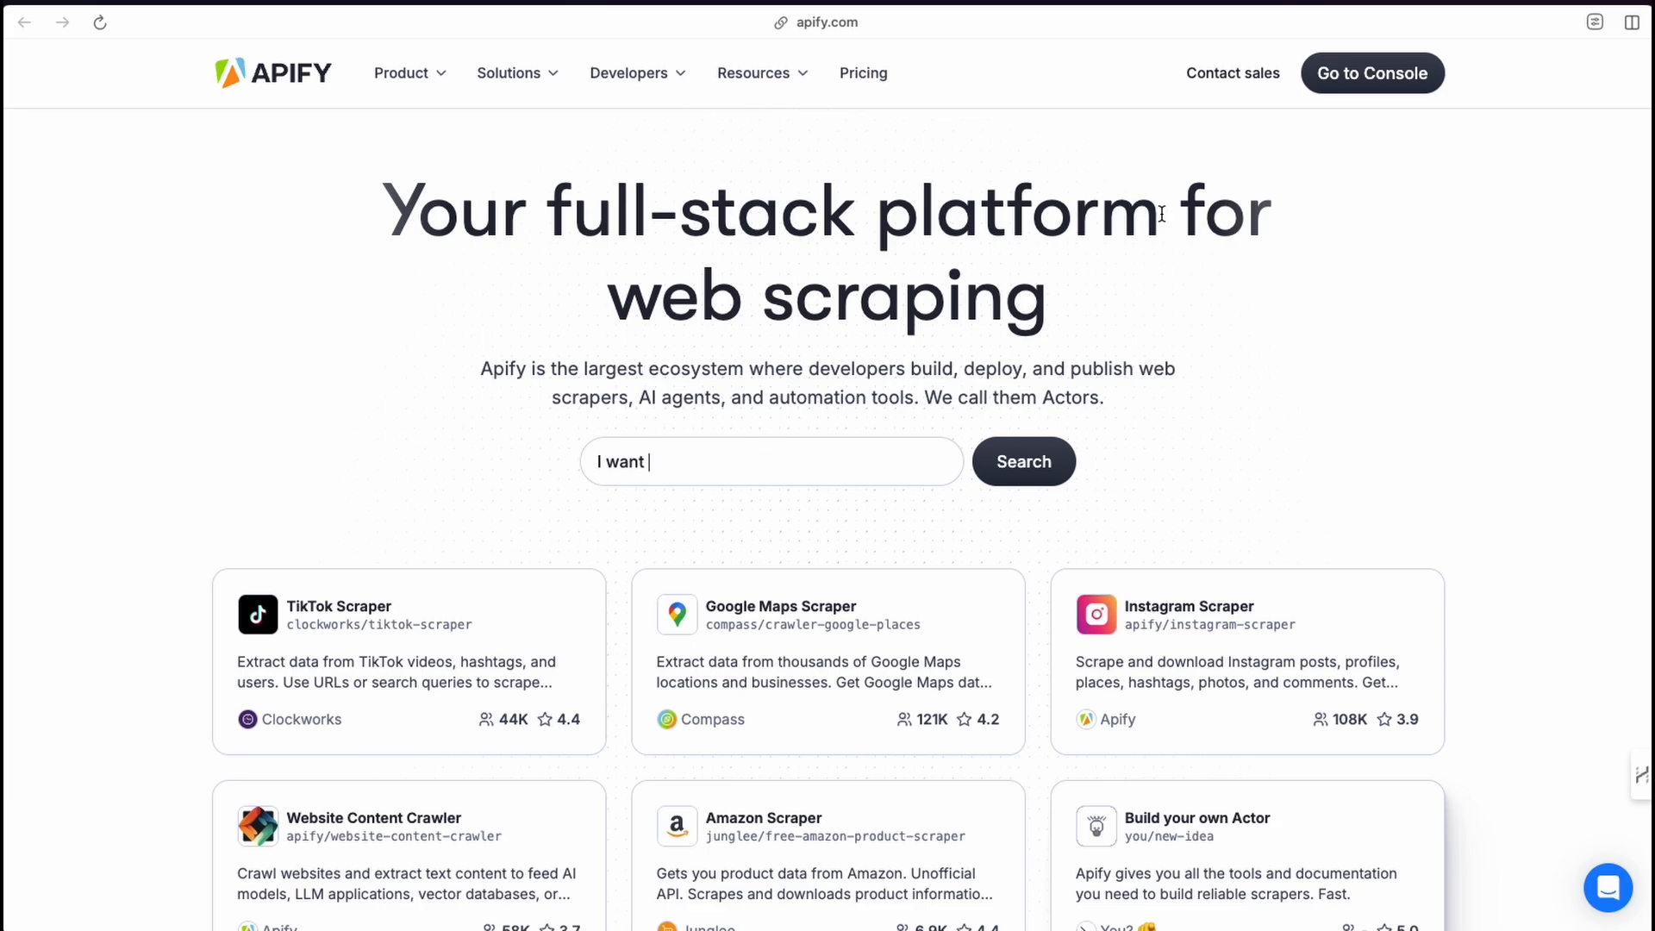
{"action": "key", "text": "BackSpace"}
{"action": "key", "text": "BackSpace"}
{"action": "key", "text": "BackSpace"}
{"action": "key", "text": "BackSpace"}
{"action": "key", "text": "BackSpace"}
{"action": "key", "text": "BackSpace"}
{"action": "key", "text": "BackSpace"}
{"action": "type", "text": "Scrape TikTok profiles"}
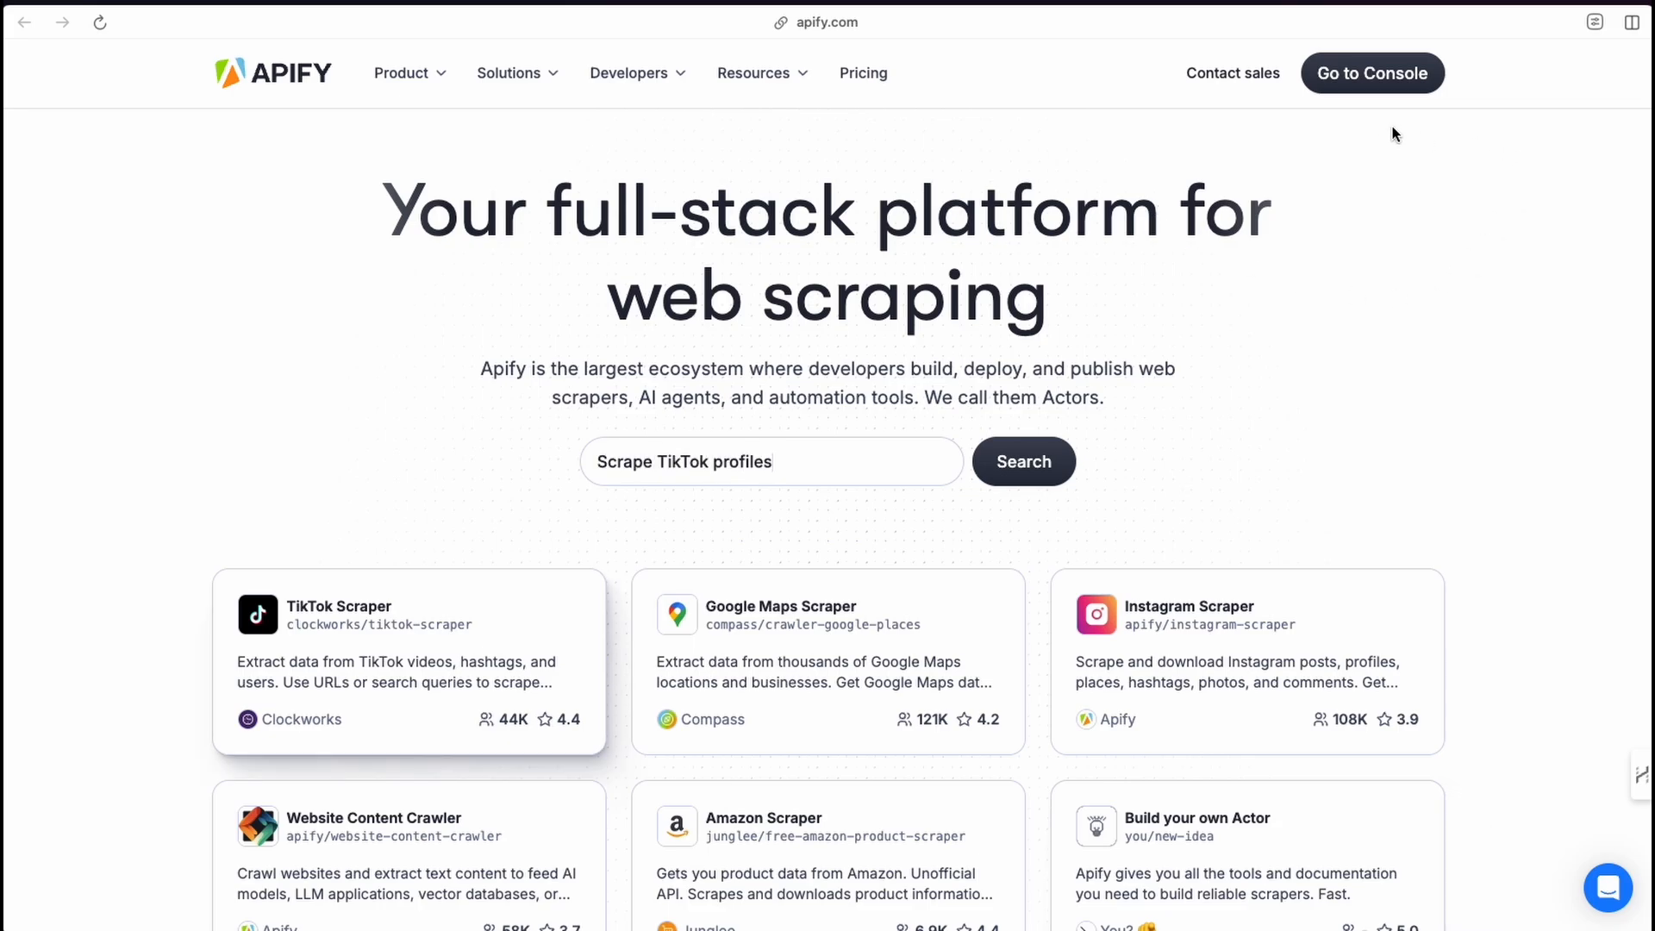
Go to the console and open the Google Maps Email Extractor actor from the recent actors list.
{"action": "left_click", "coordinate": [1380, 73]}
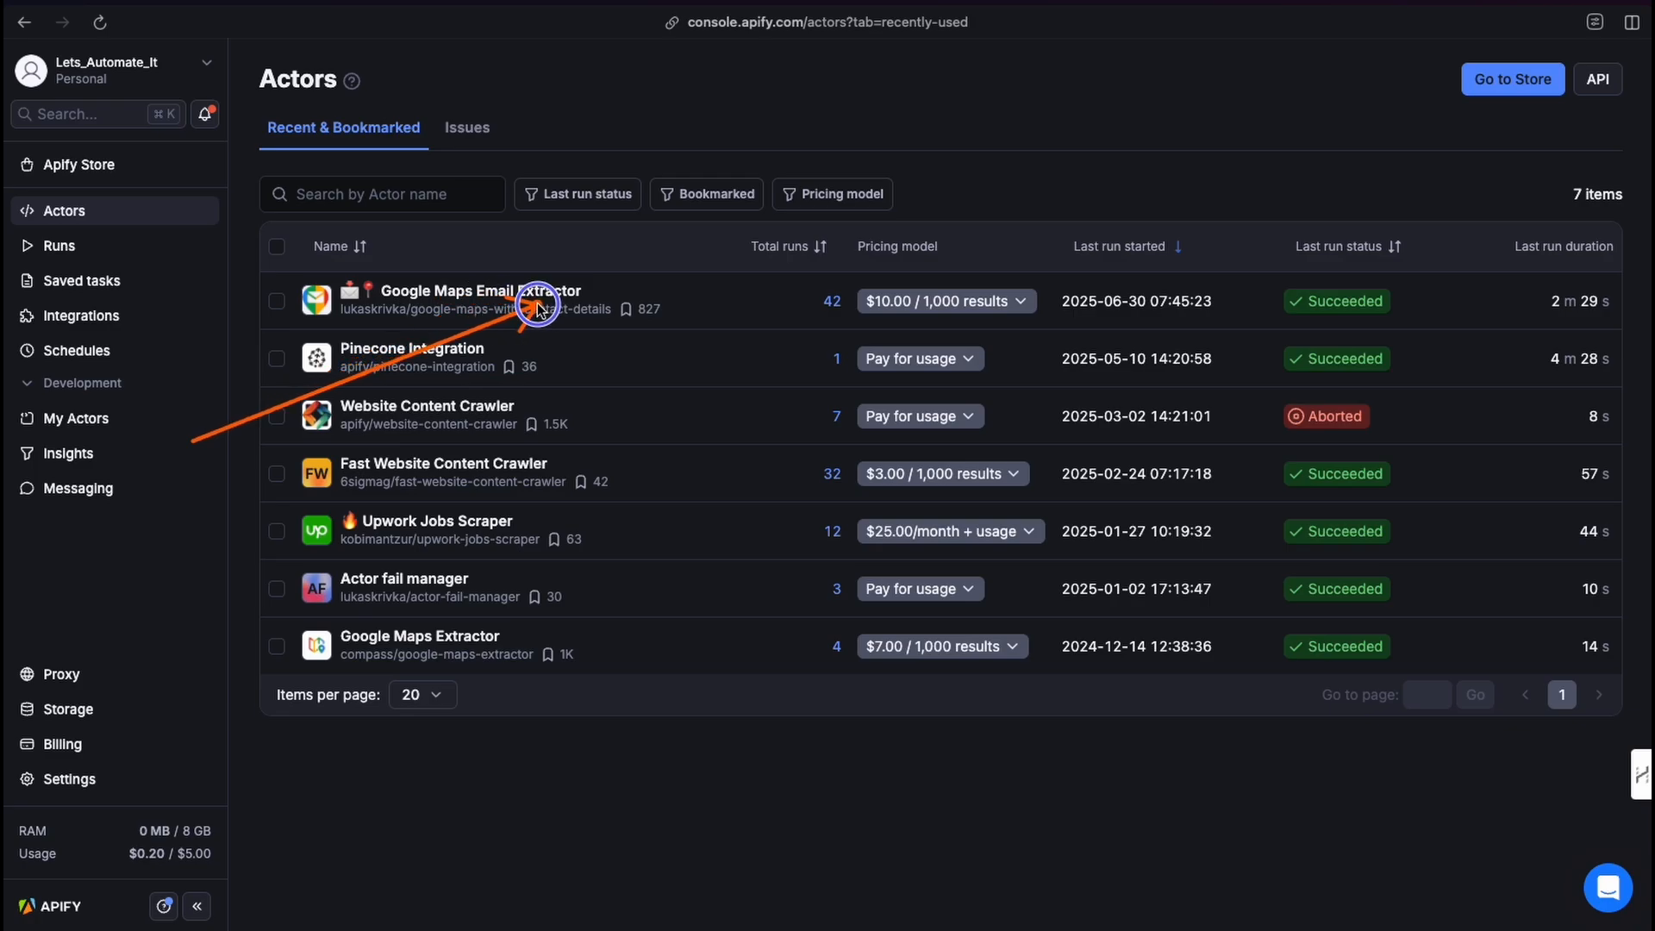
{"action": "left_click", "coordinate": [441, 291]}
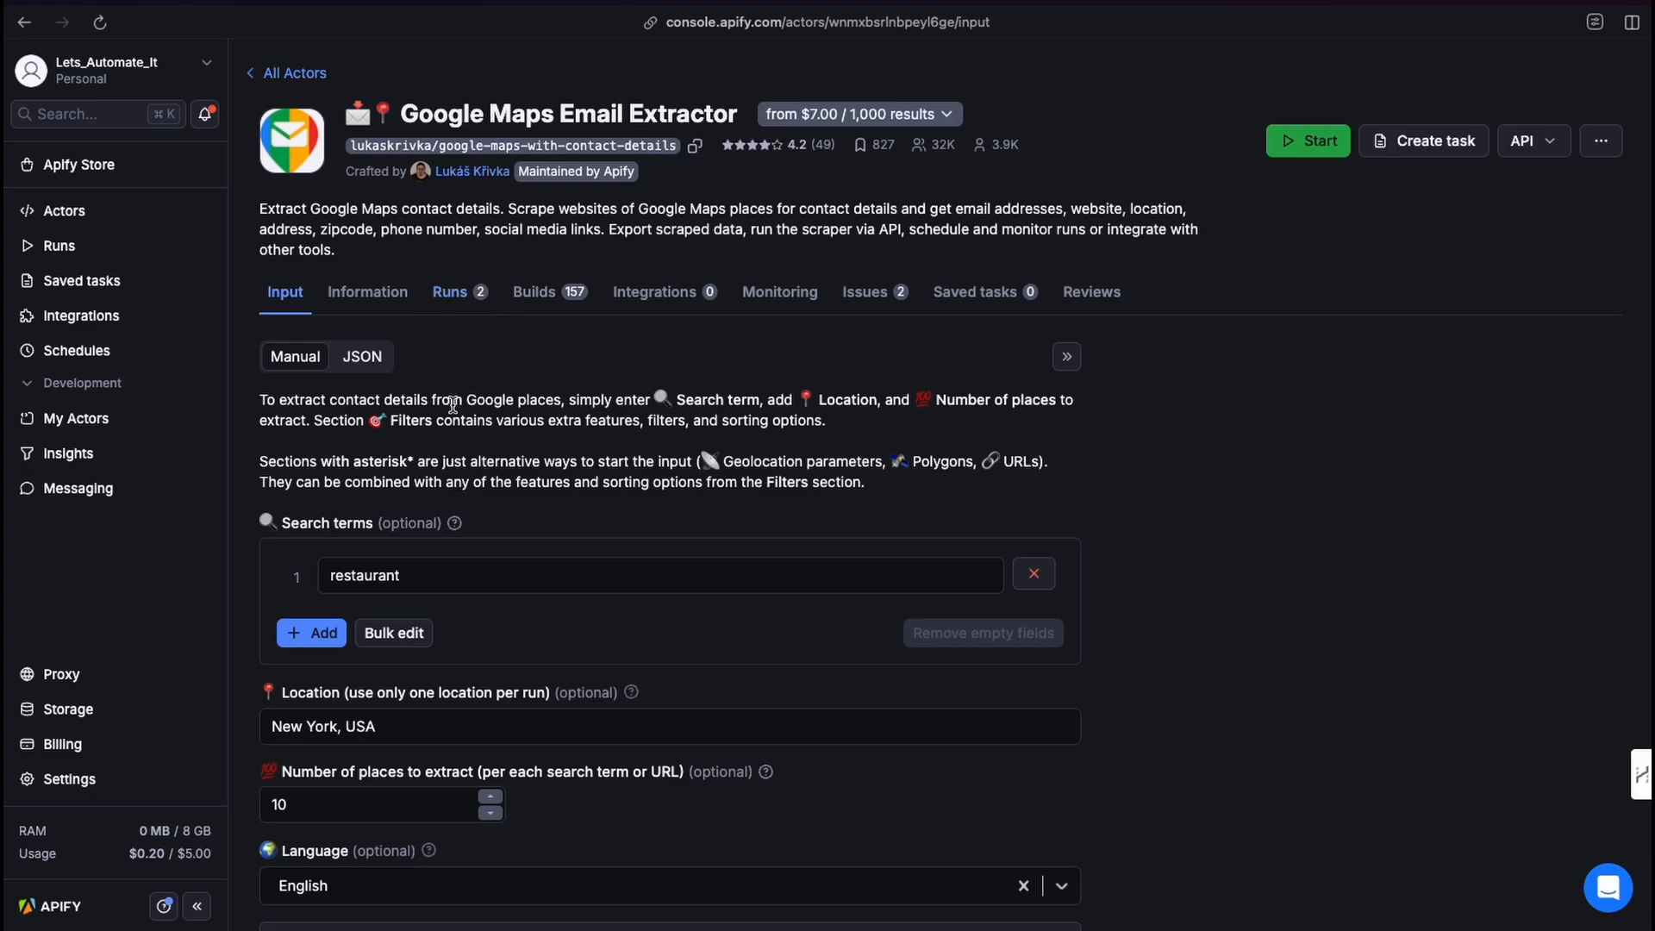
Replace the actor's search term with Plumbers.
{"action": "scroll", "coordinate": [452, 410], "scroll_direction": "down", "scroll_amount": 1}
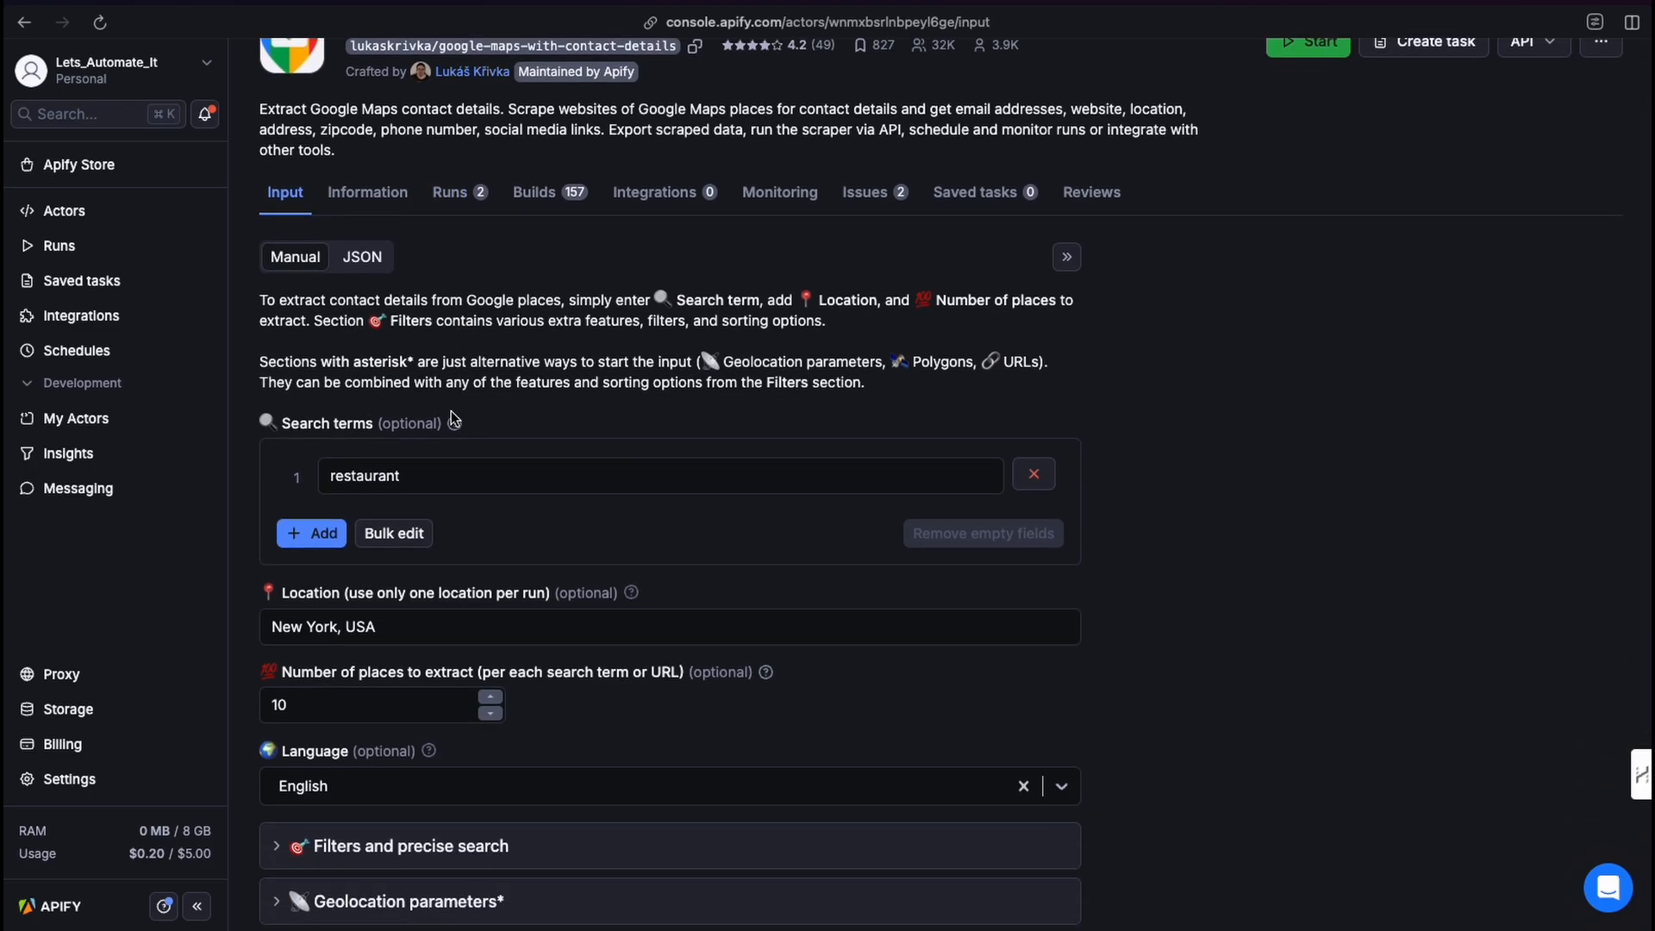
{"action": "scroll", "coordinate": [365, 200], "scroll_direction": "up", "scroll_amount": 1}
{"action": "scroll", "coordinate": [360, 650], "scroll_direction": "down", "scroll_amount": 1}
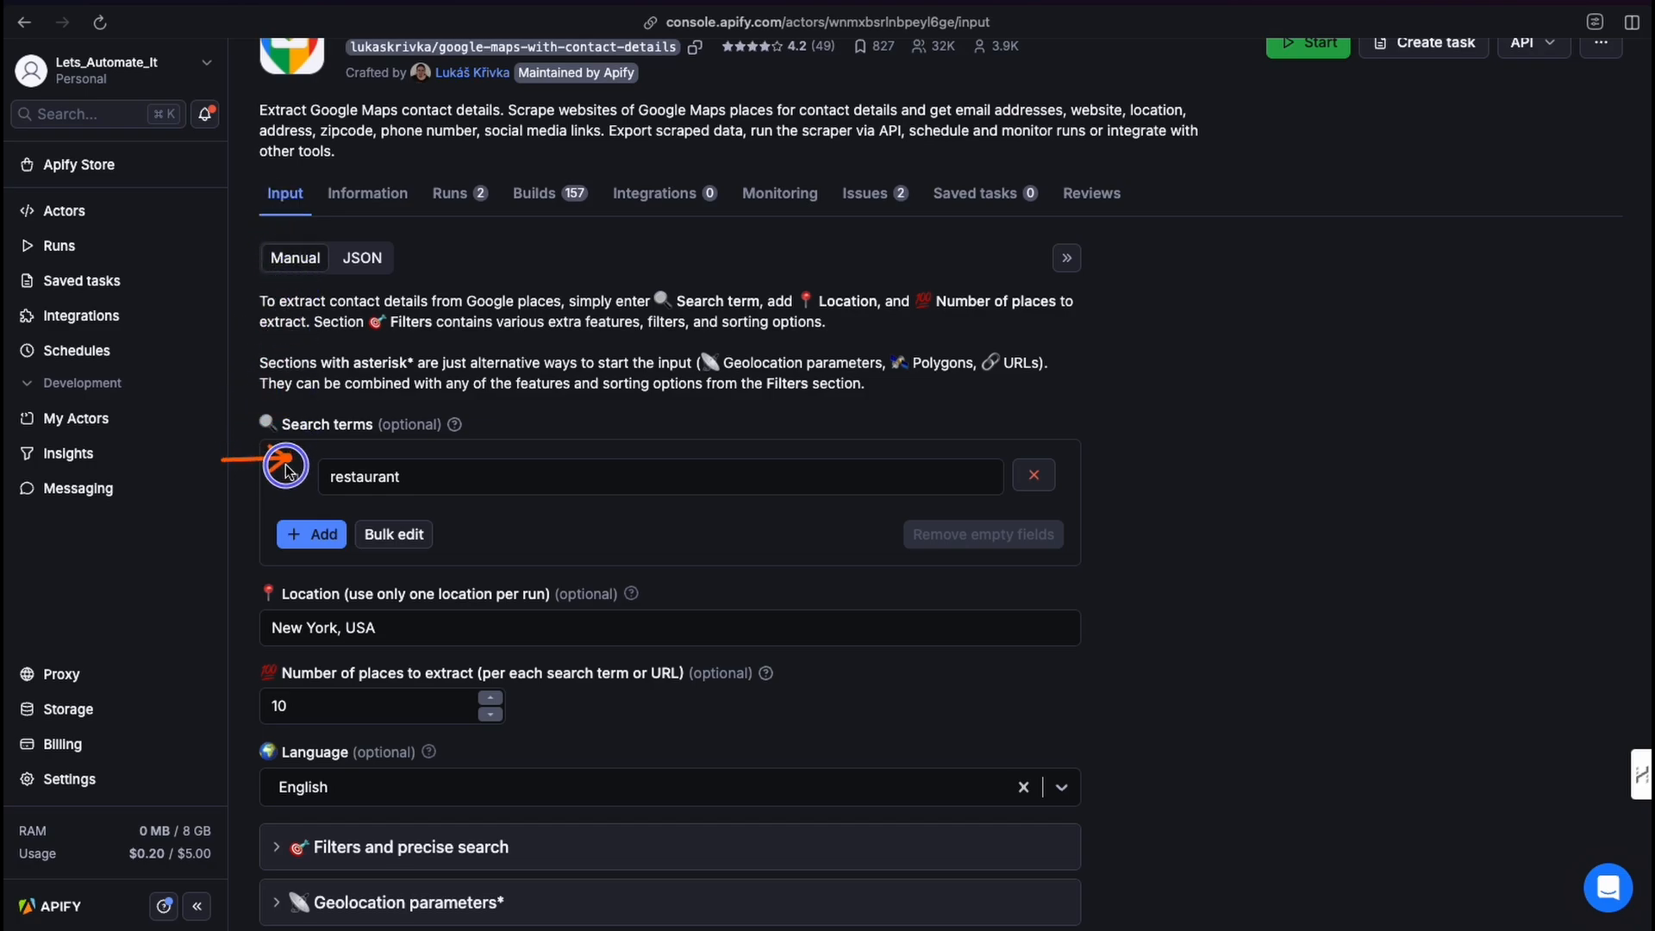
{"action": "left_click", "coordinate": [318, 477]}
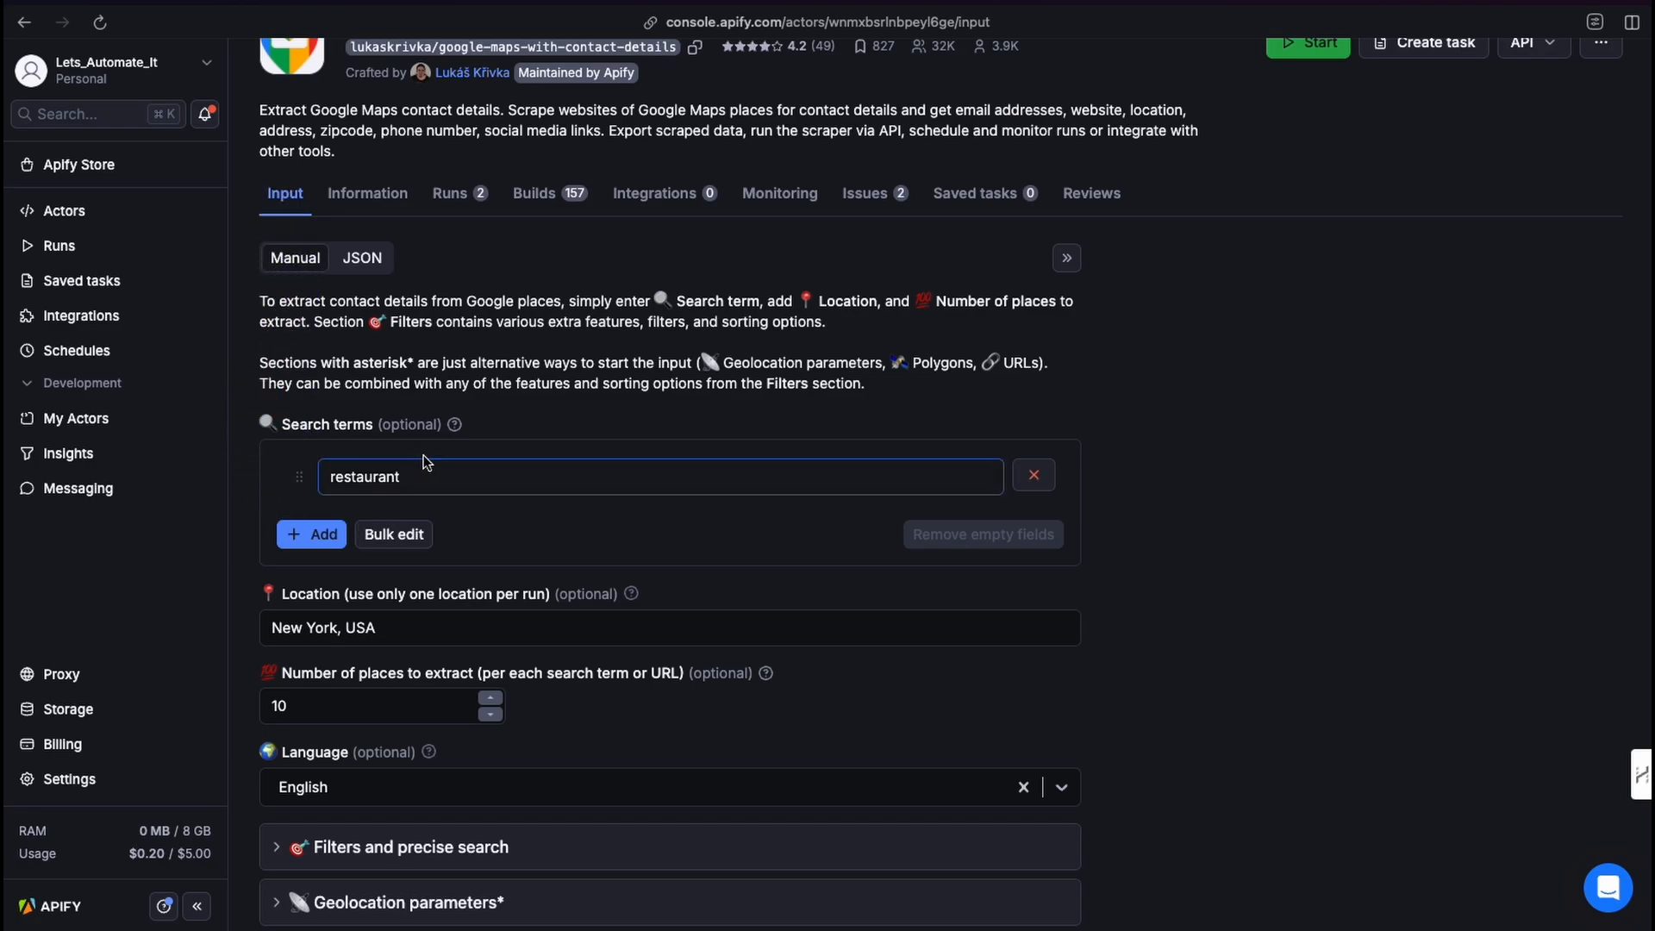
{"action": "double_click", "coordinate": [379, 476]}
{"action": "type", "text": "Plu"}
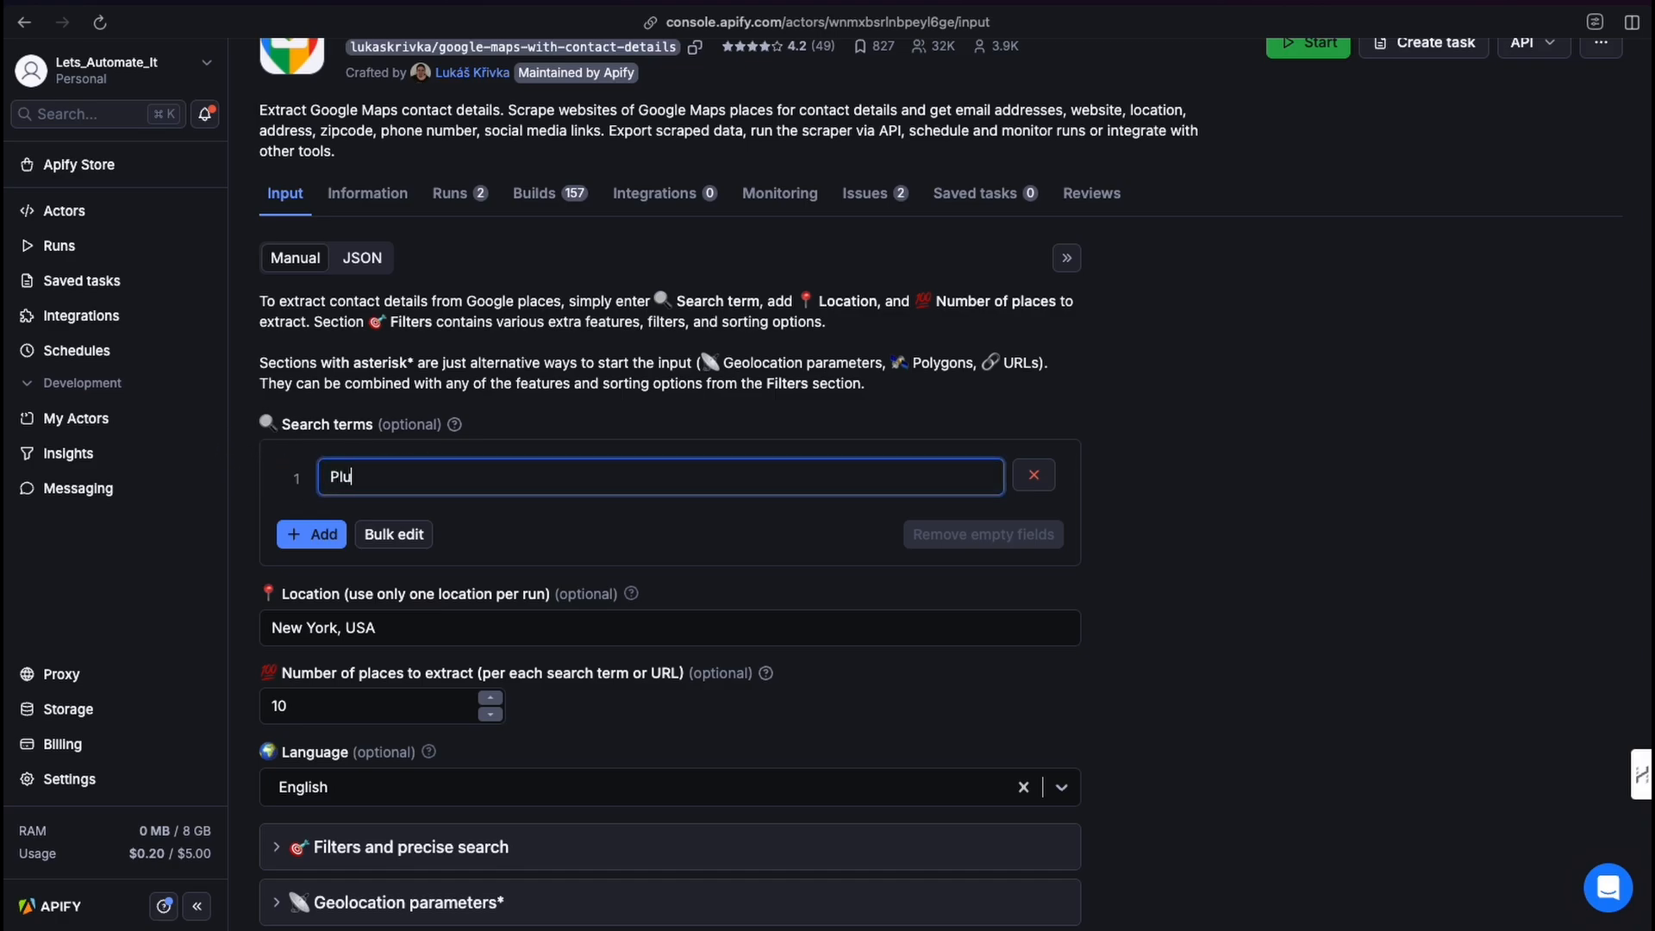
{"action": "type", "text": "mbers"}
Set the location to Cape Town, South Africa.
{"action": "scroll", "coordinate": [335, 541], "scroll_direction": "down", "scroll_amount": 1}
{"action": "left_click", "coordinate": [379, 556]}
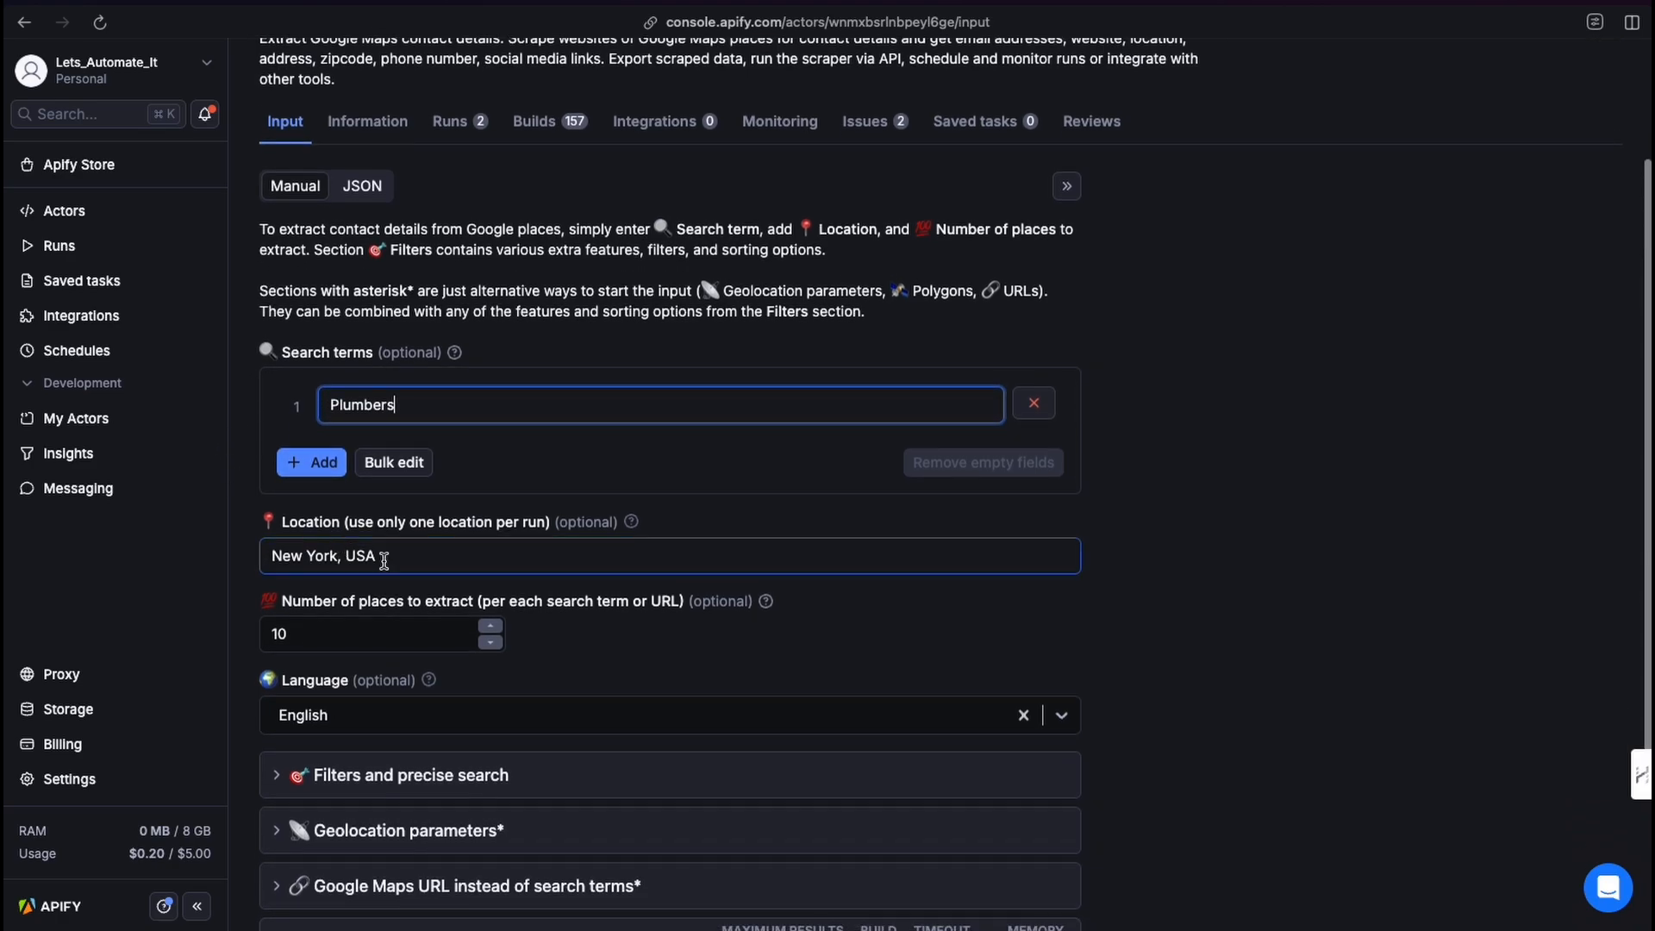
{"action": "left_click_drag", "start_coordinate": [379, 556], "coordinate": [239, 561]}
{"action": "type", "text": "cape "}
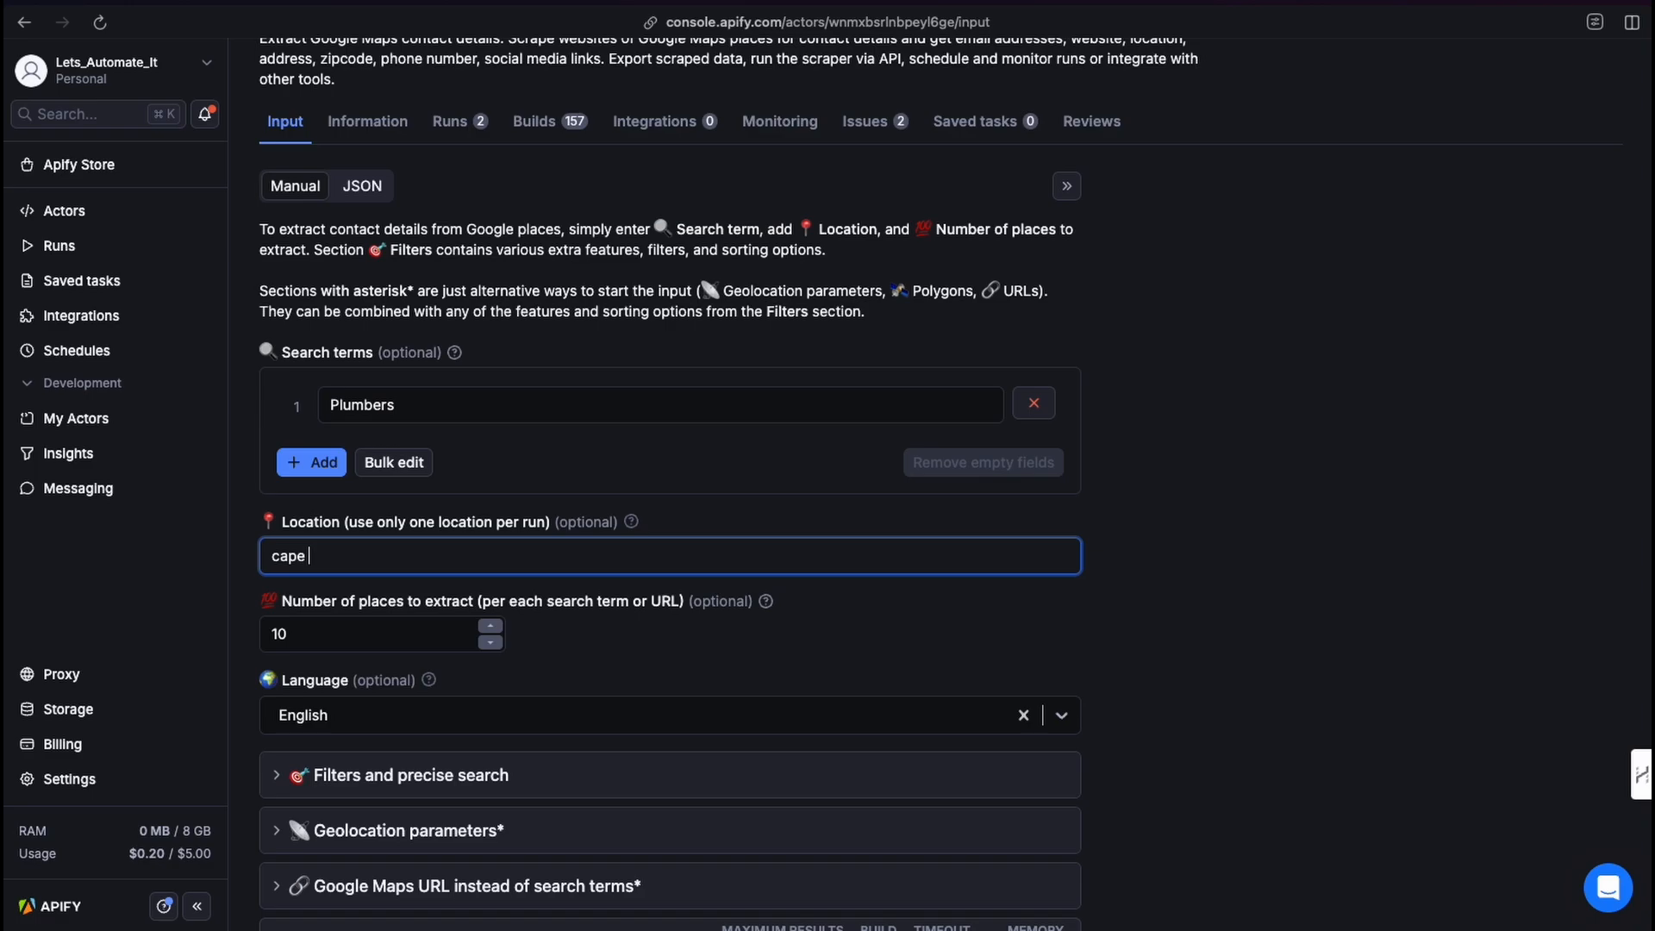
{"action": "type", "text": "Town, South Africa"}
{"action": "key", "text": "BackSpace"}
{"action": "type", "text": "C"}
Expand the Filters and precise search section to examine its options, then collapse it again.
{"action": "scroll", "coordinate": [264, 644], "scroll_direction": "down", "scroll_amount": 2}
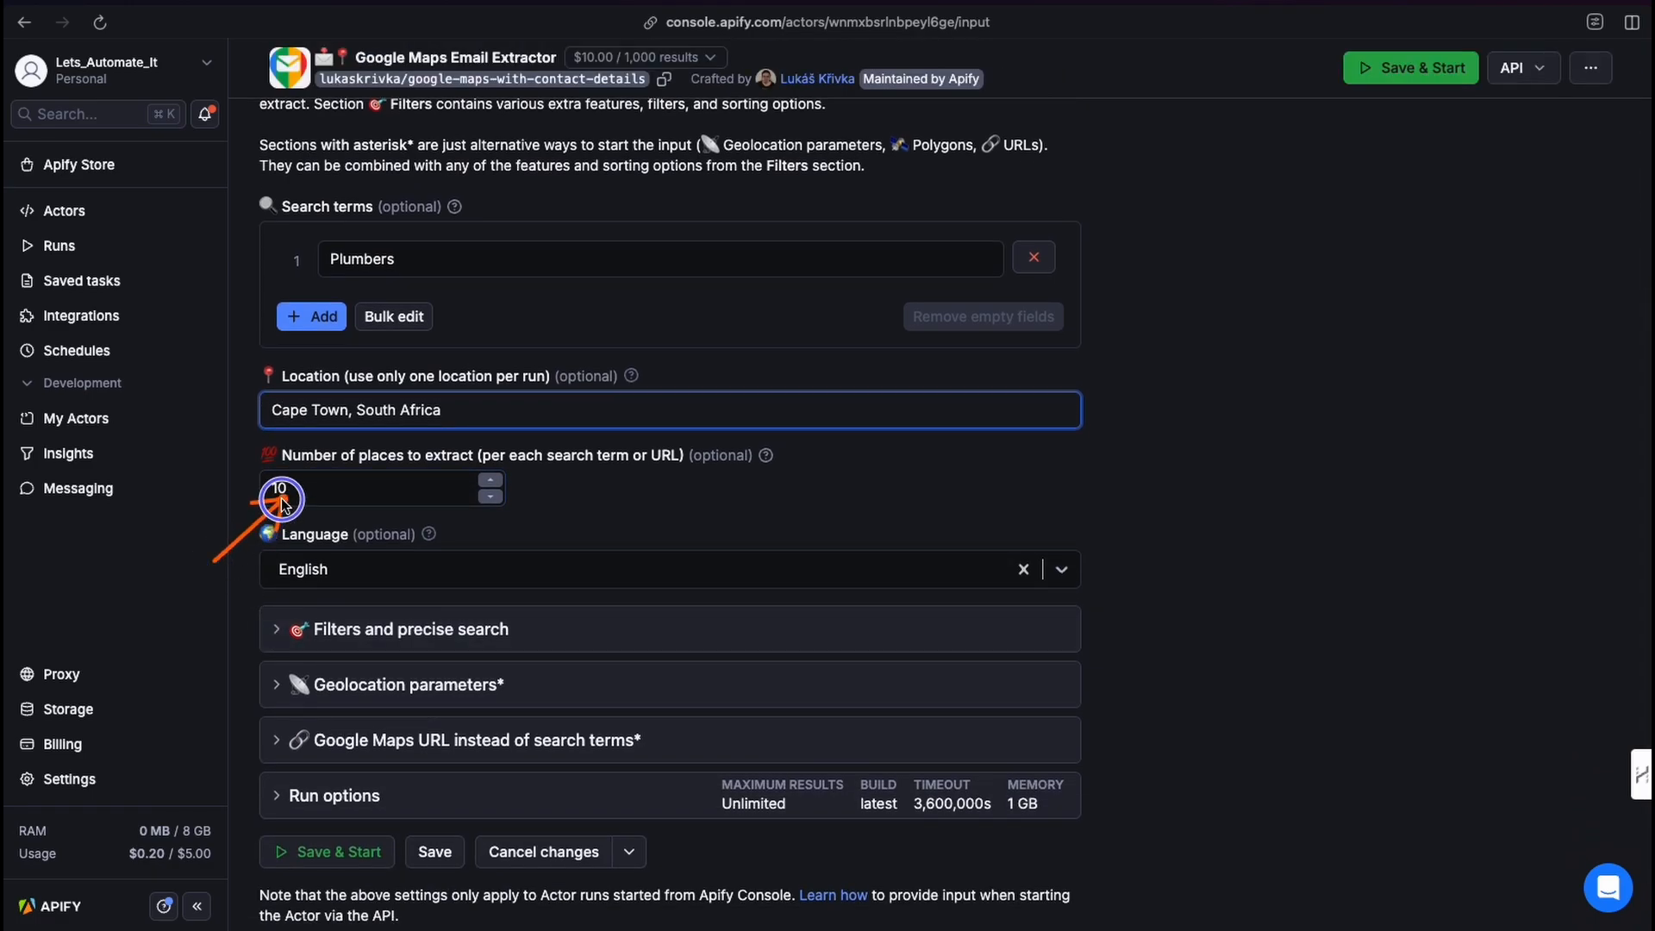
{"action": "left_click_drag", "start_coordinate": [265, 502], "coordinate": [268, 500]}
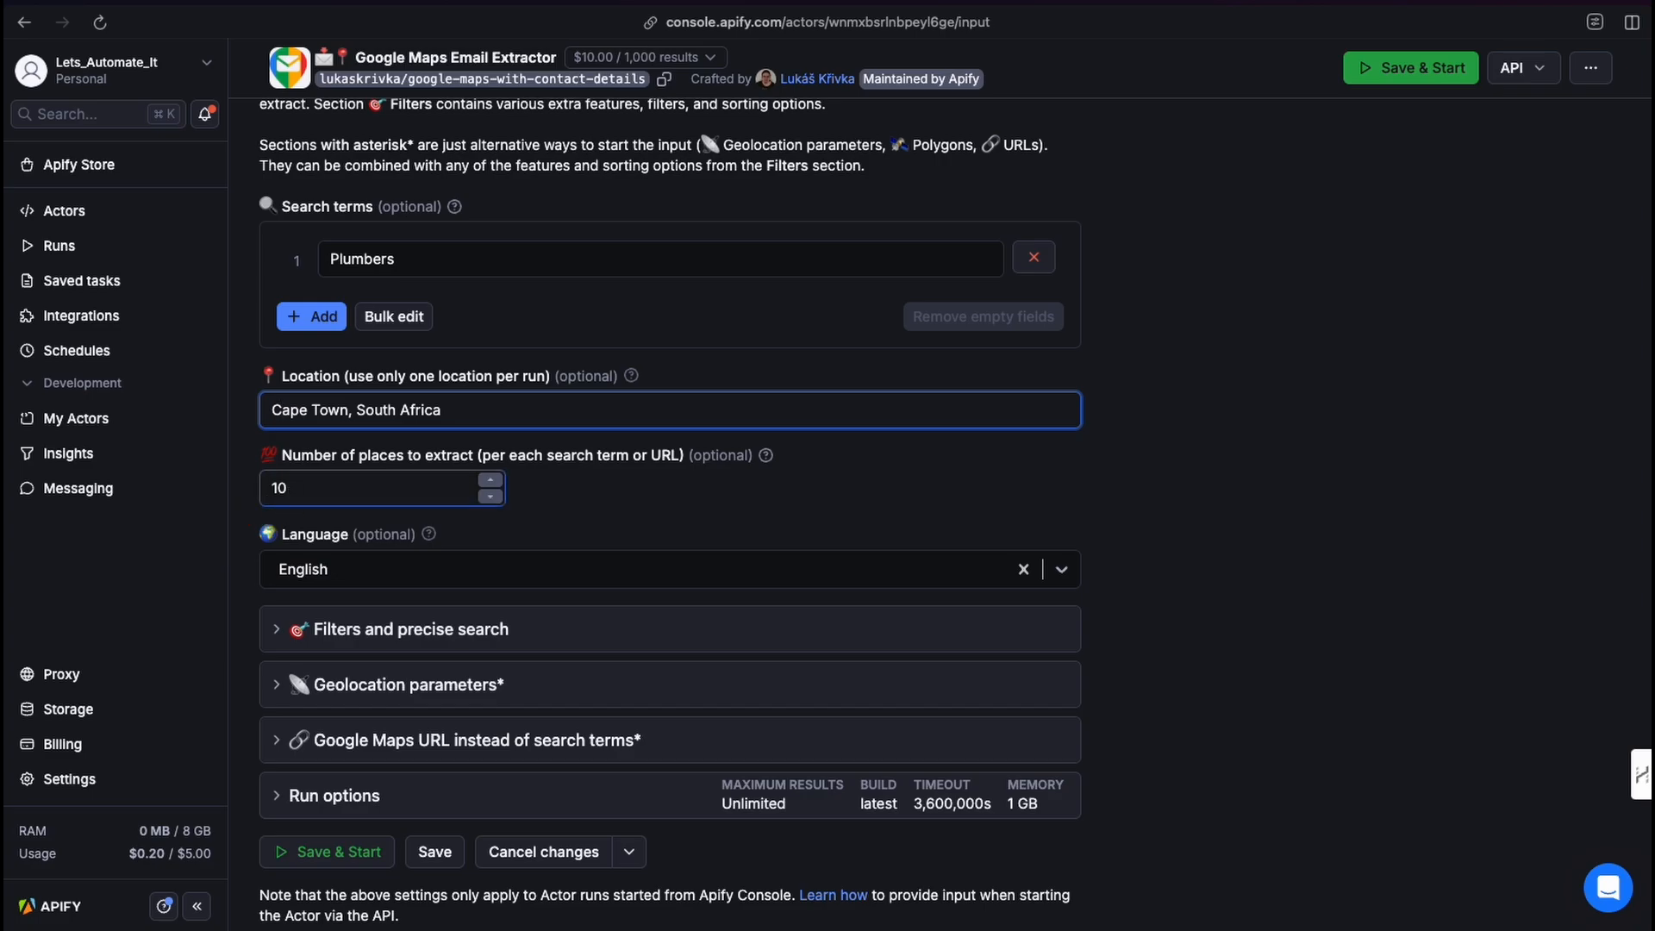
{"action": "scroll", "coordinate": [319, 483], "scroll_direction": "down", "scroll_amount": 1}
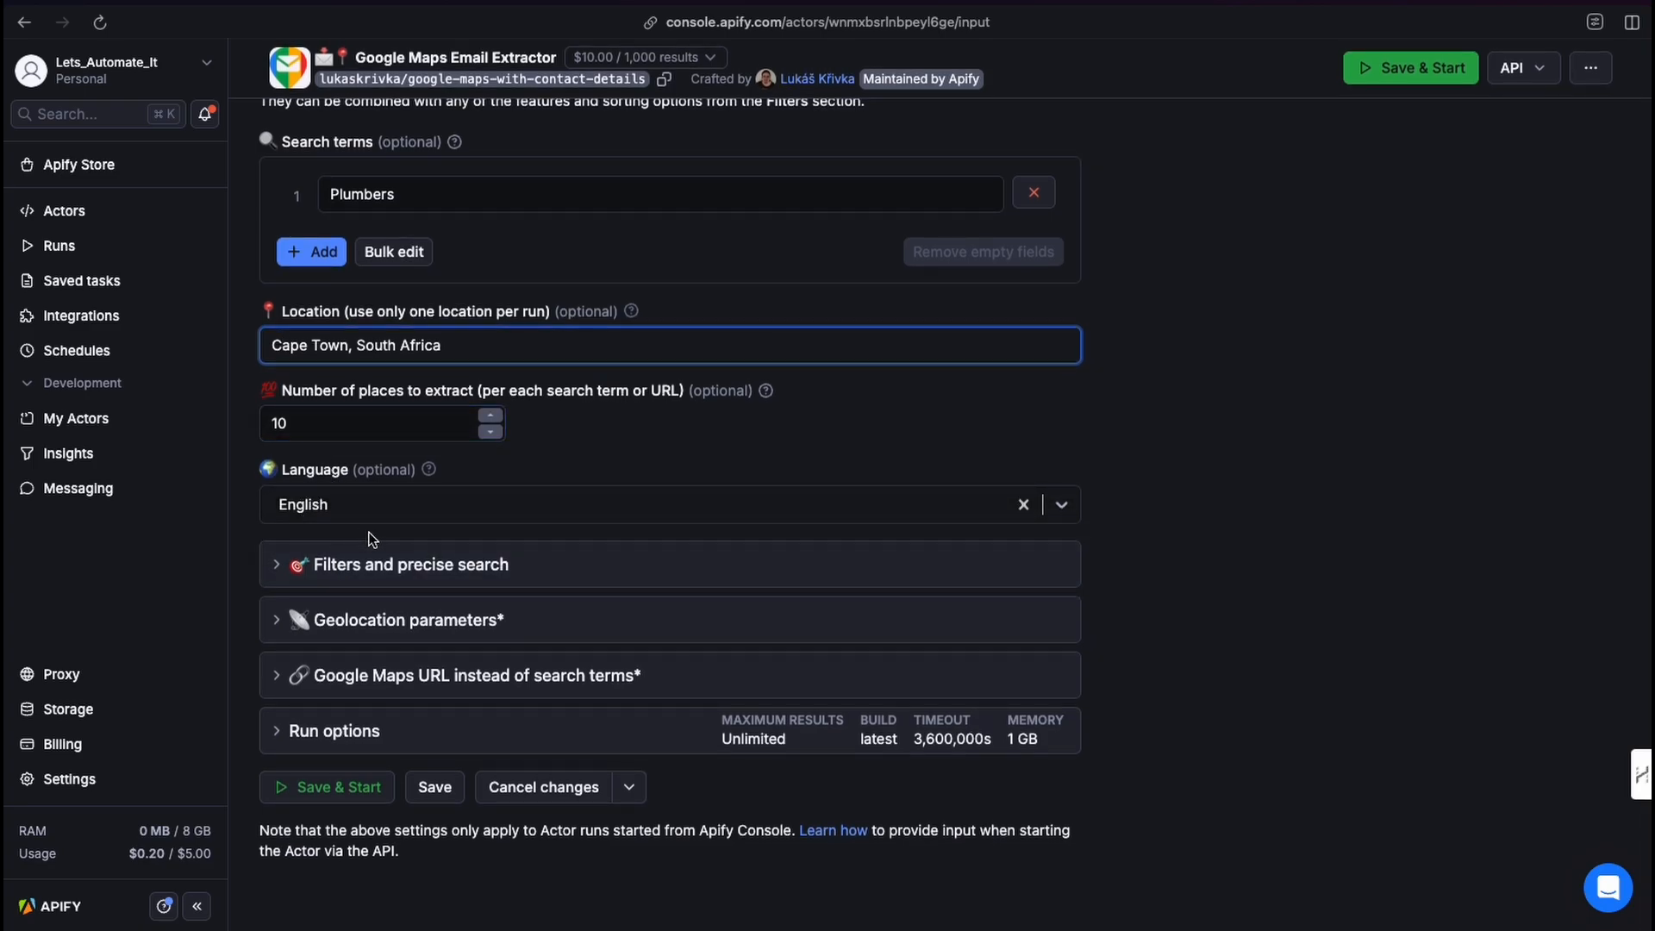
{"action": "left_click", "coordinate": [277, 571]}
{"action": "scroll", "coordinate": [310, 482], "scroll_direction": "down", "scroll_amount": 3}
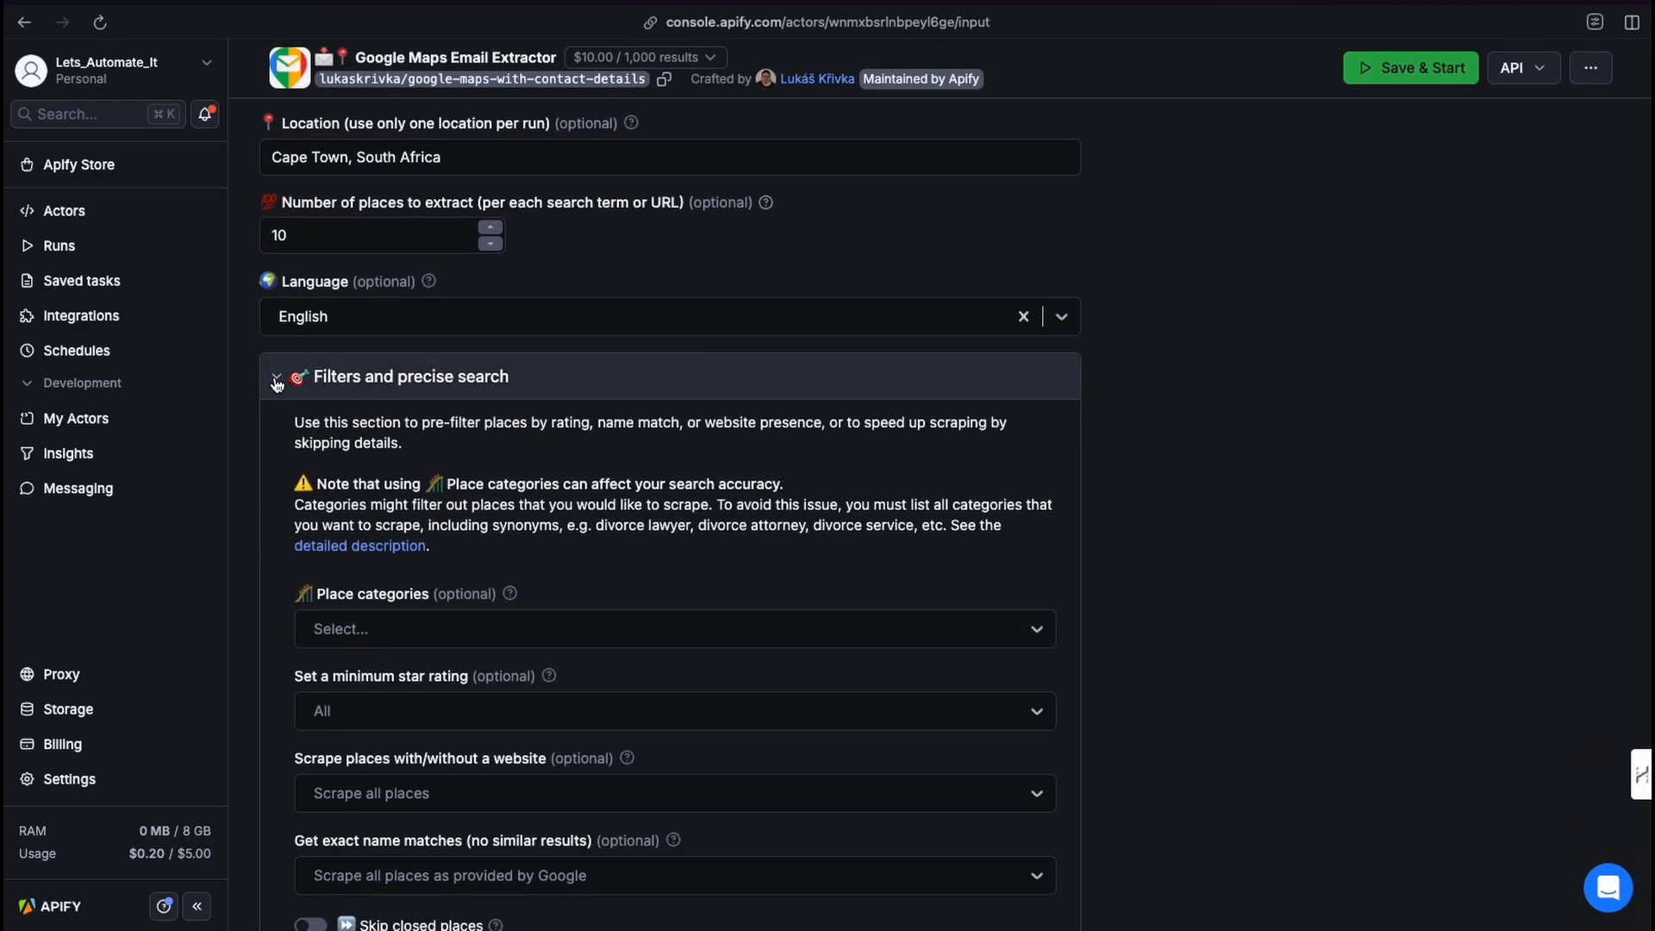
{"action": "left_click", "coordinate": [275, 383]}
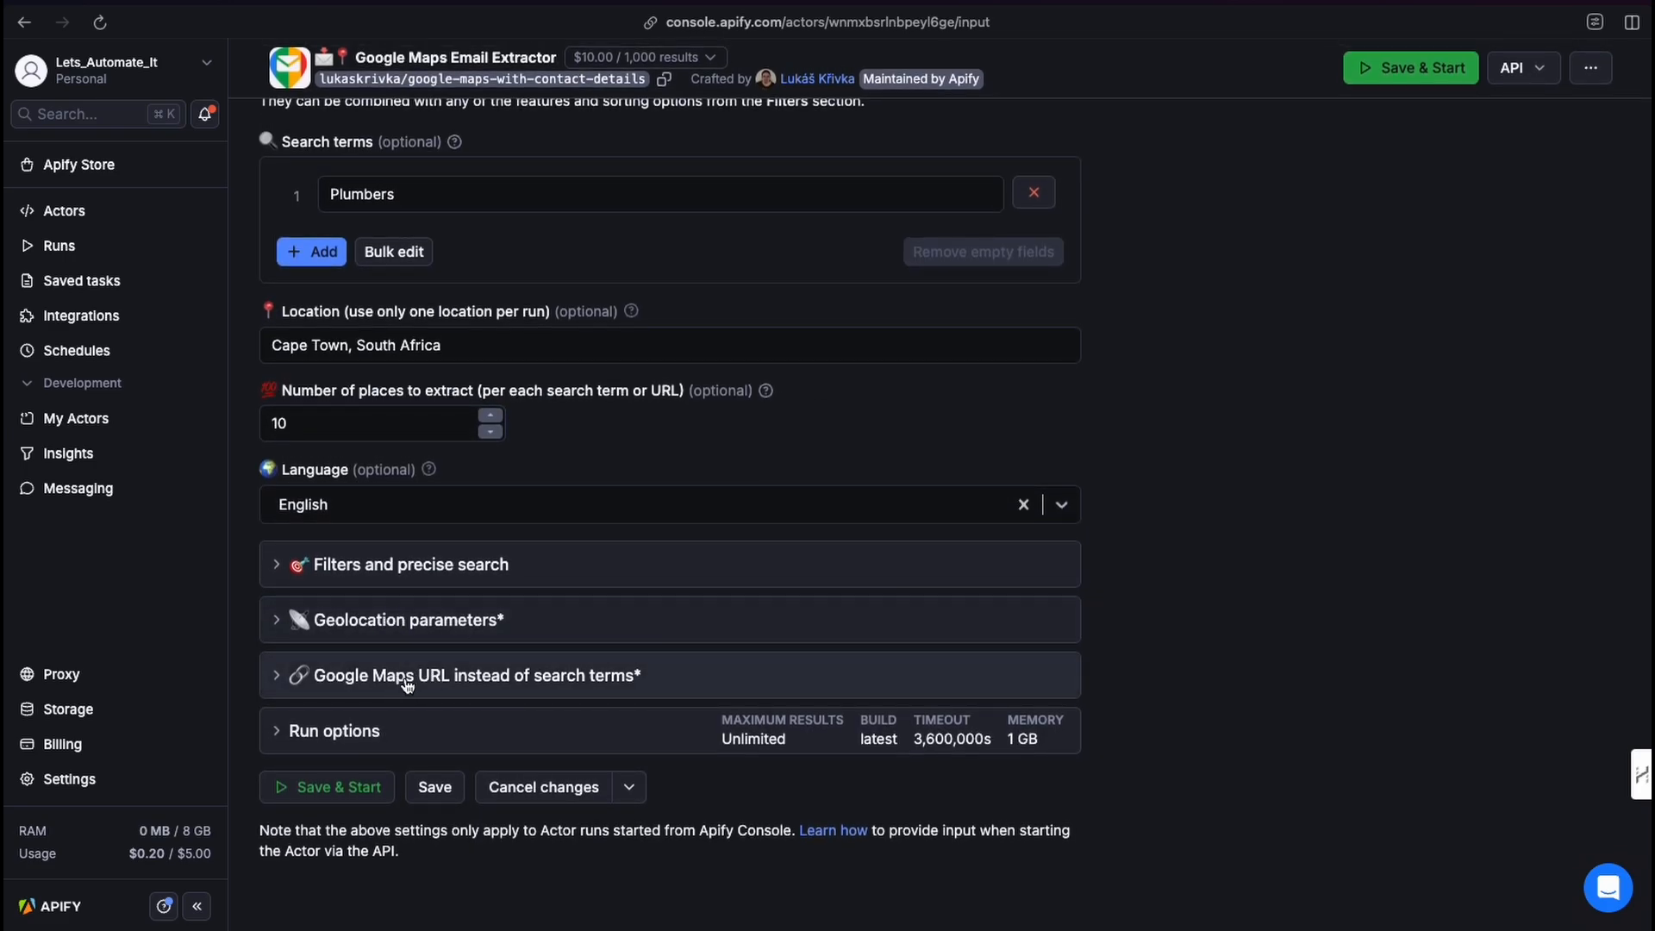
Open the Run options and set the maximum charged results to 10.
{"action": "left_click", "coordinate": [336, 740]}
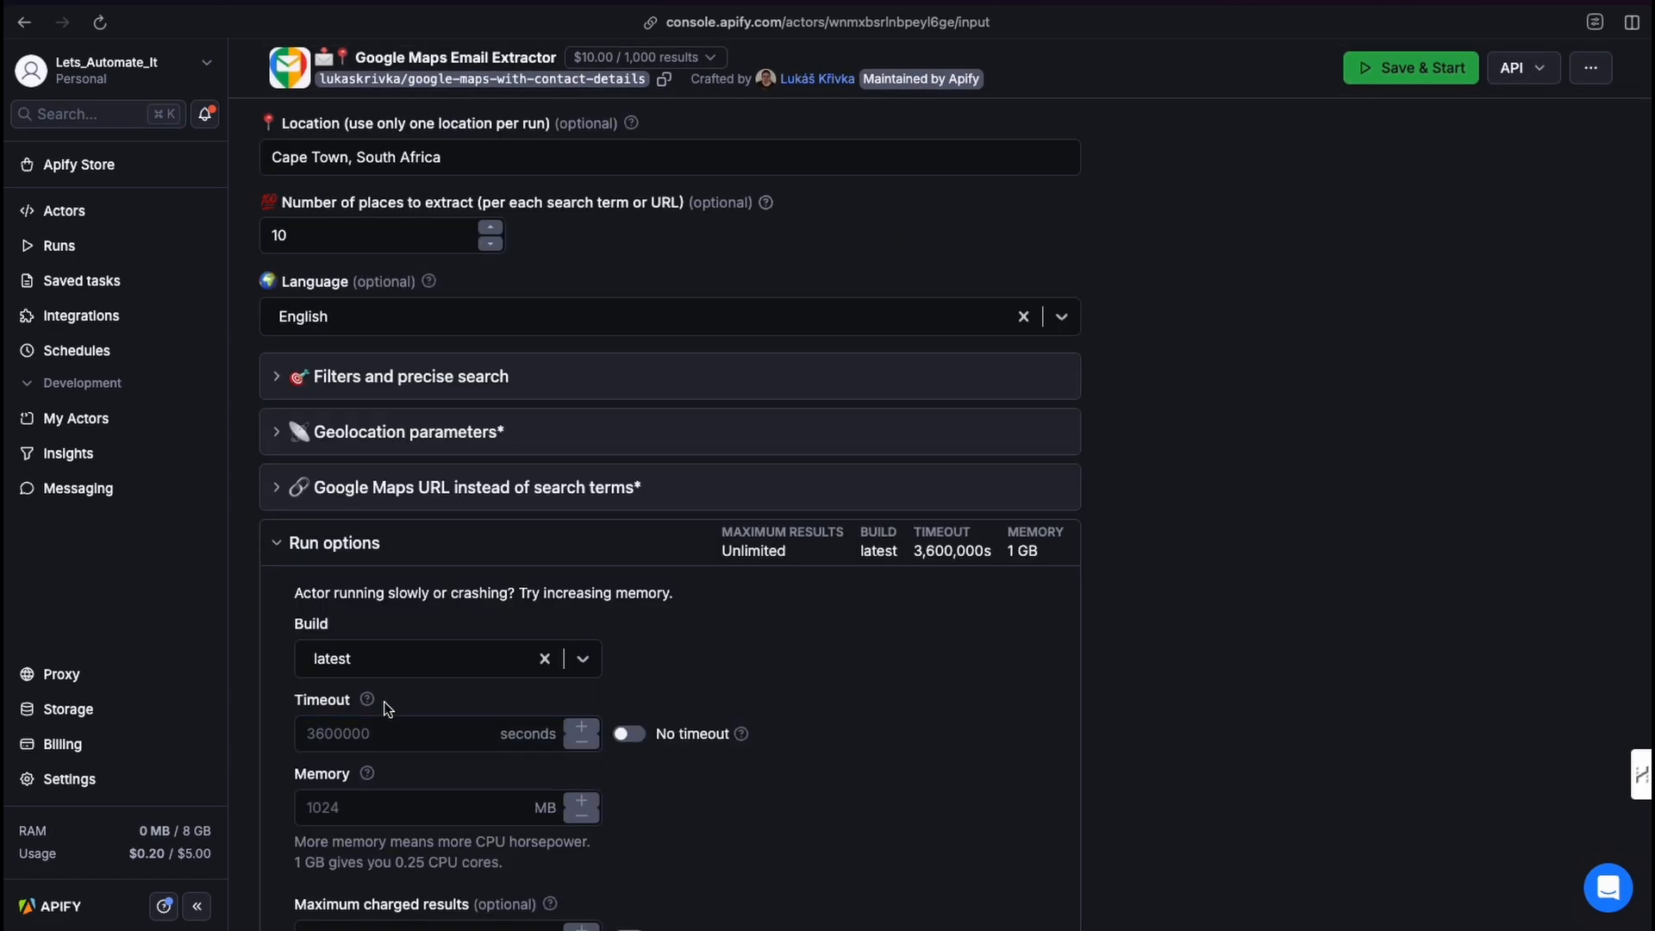
{"action": "scroll", "coordinate": [451, 805], "scroll_direction": "down", "scroll_amount": 3}
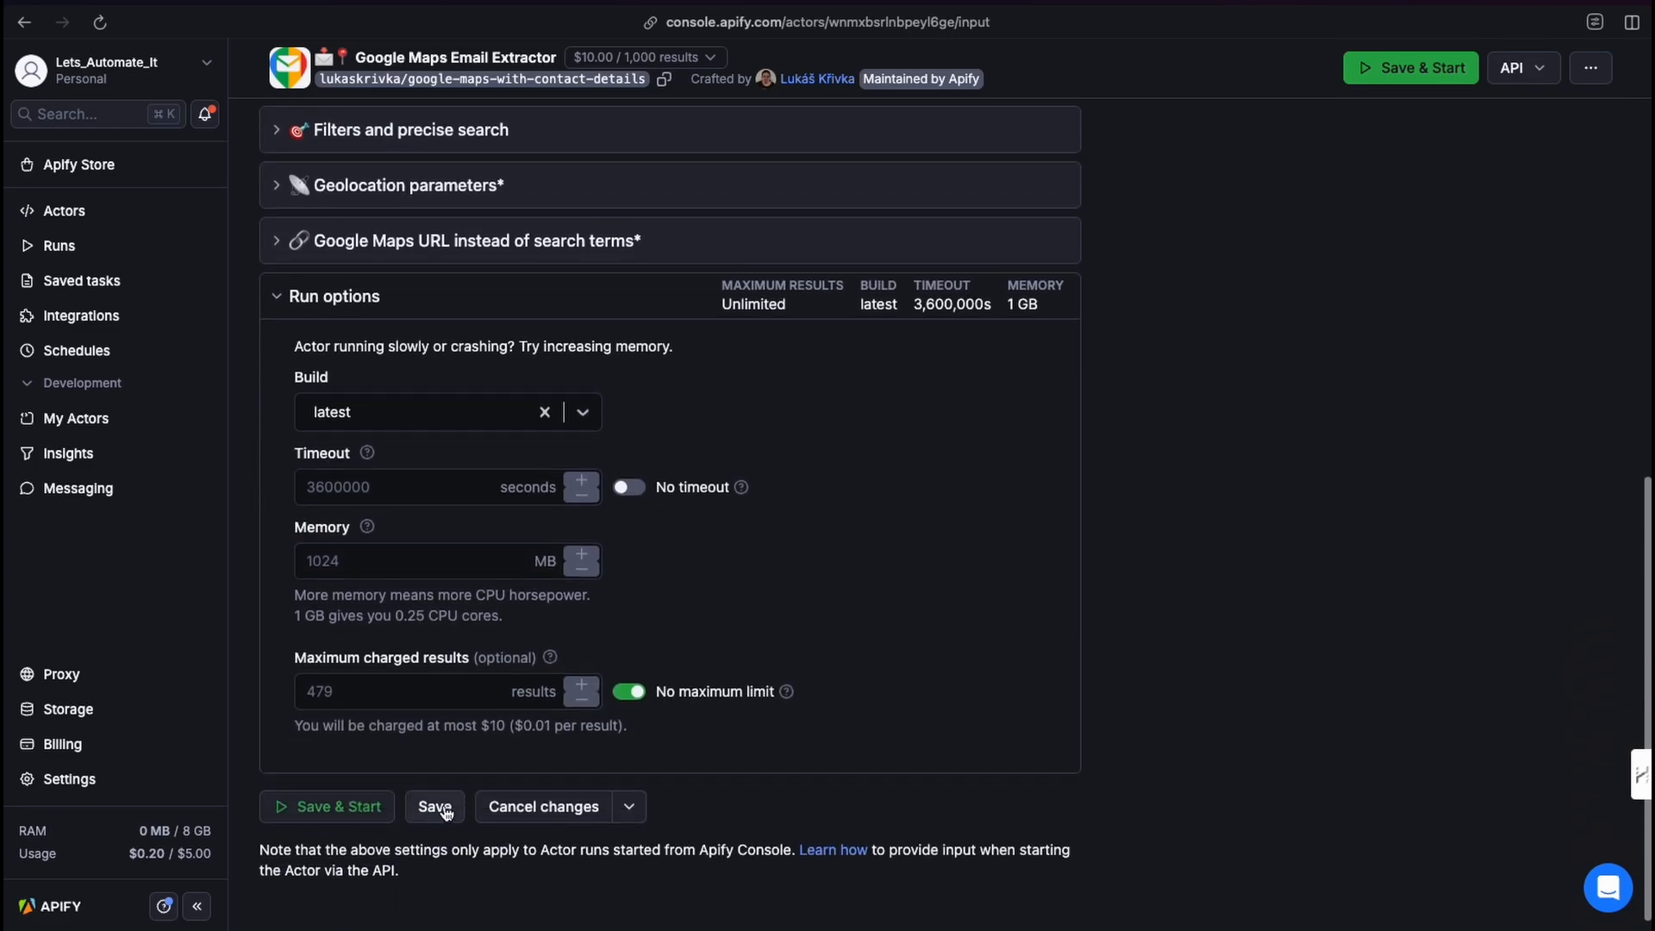
{"action": "left_click", "coordinate": [358, 700]}
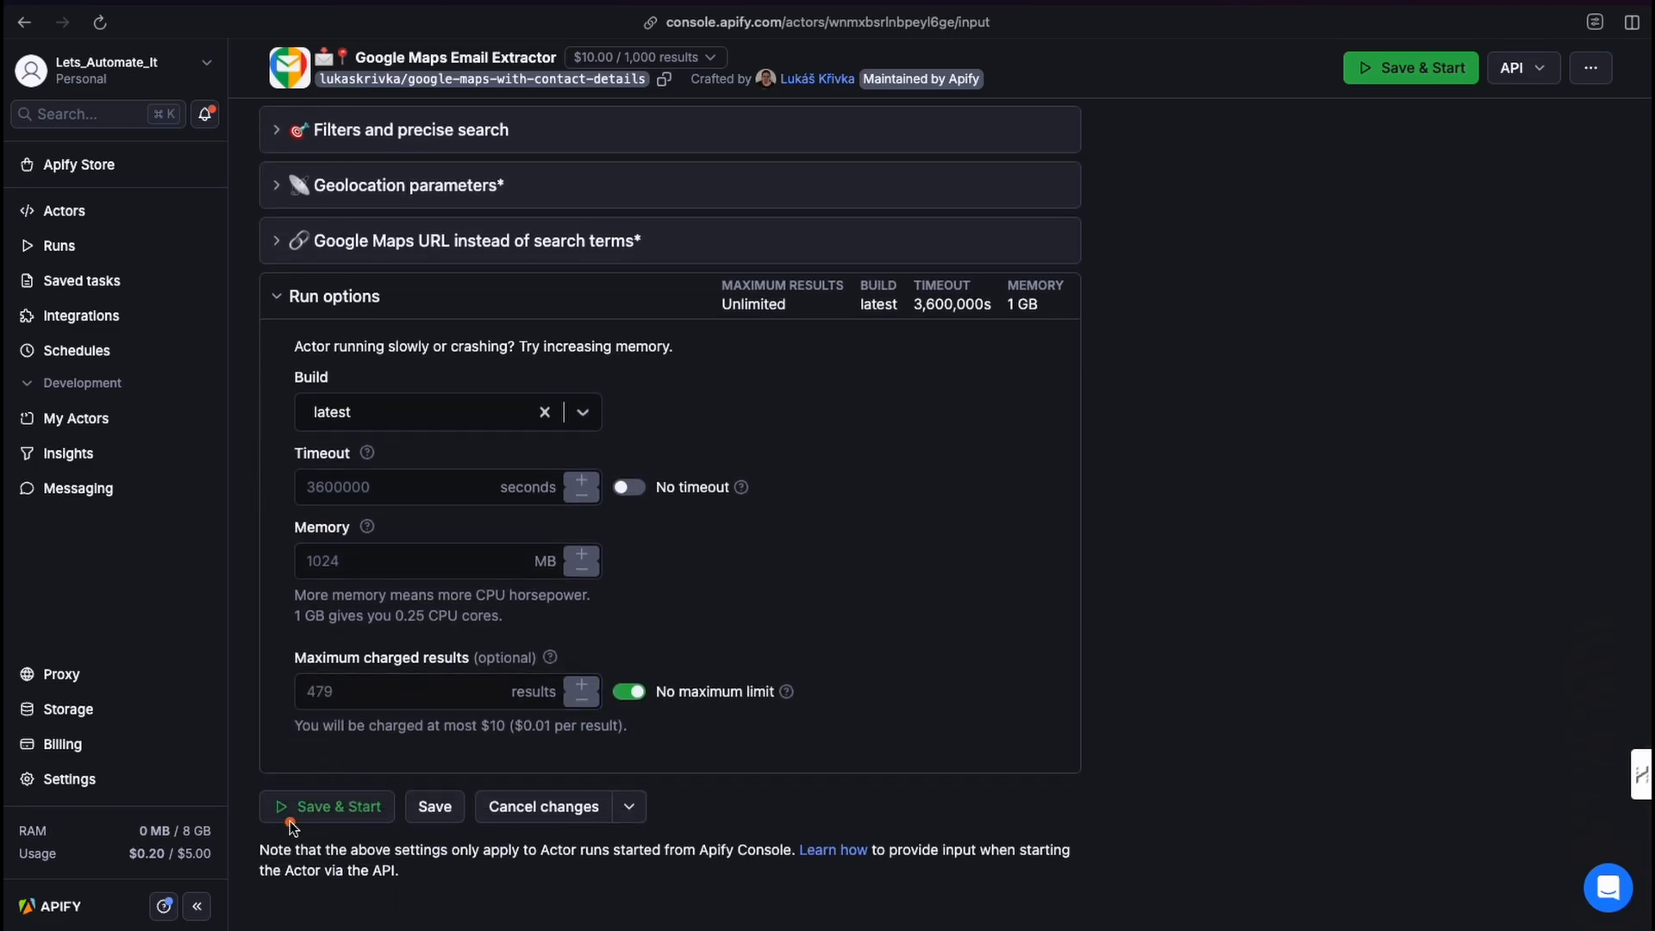
{"action": "mouse_move", "coordinate": [290, 820]}
{"action": "left_mouse_down"}
{"action": "mouse_move", "coordinate": [296, 702]}
{"action": "mouse_move", "coordinate": [351, 665]}
{"action": "mouse_move", "coordinate": [343, 696]}
{"action": "left_mouse_up"}
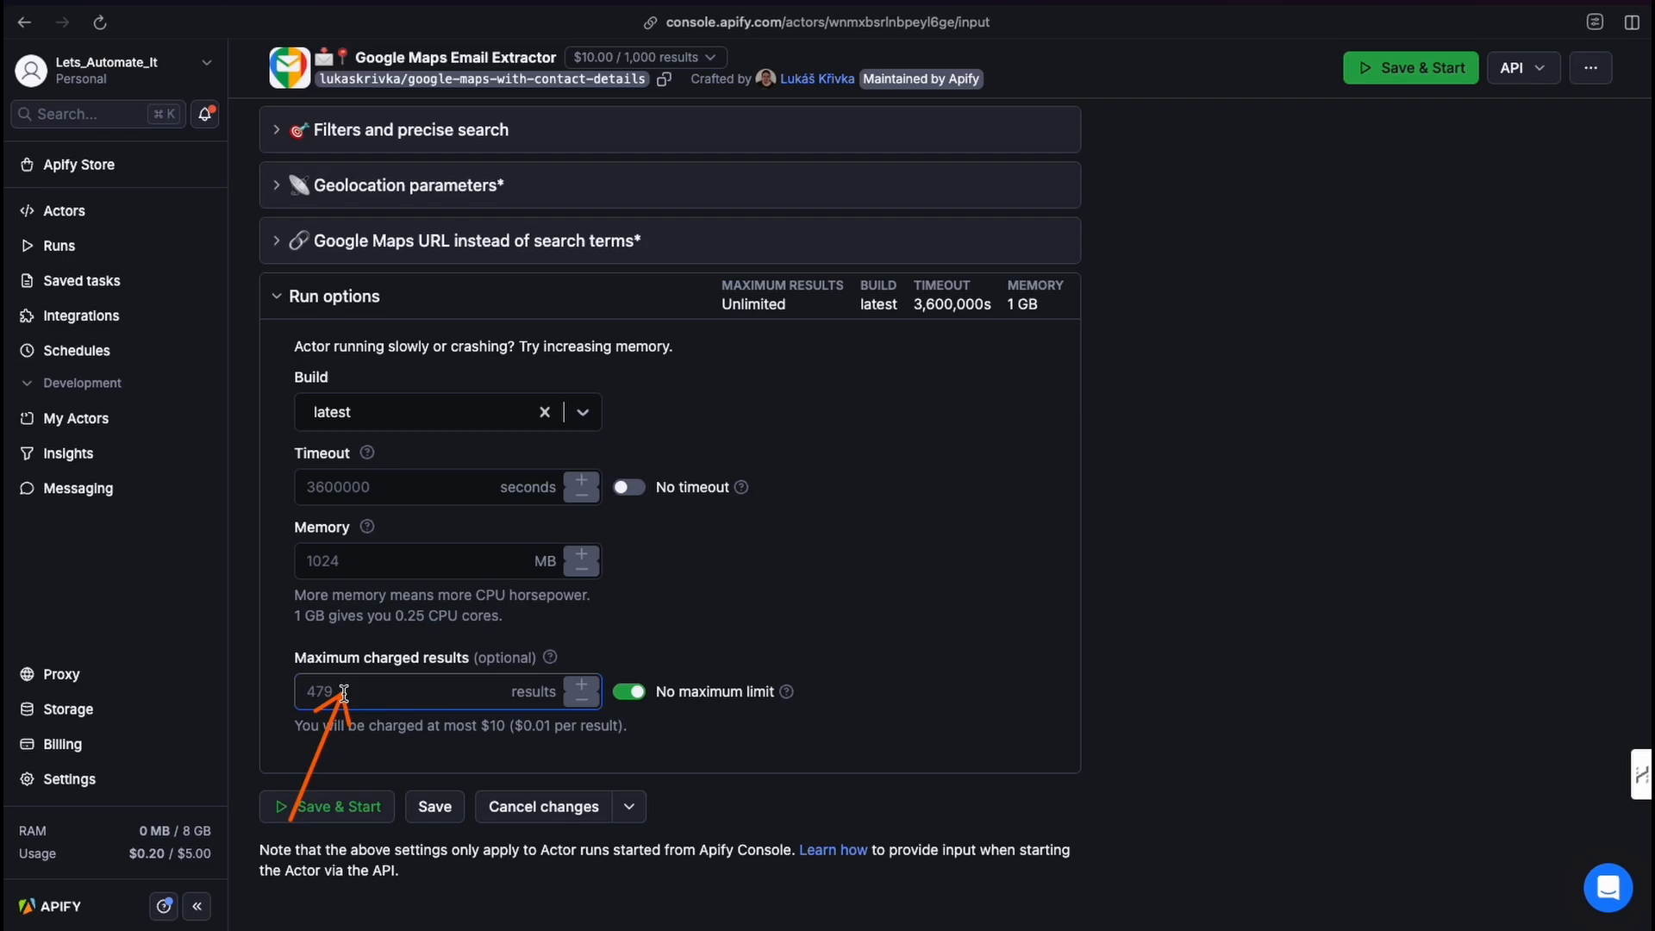
{"action": "left_click", "coordinate": [345, 694]}
{"action": "type", "text": "10"}
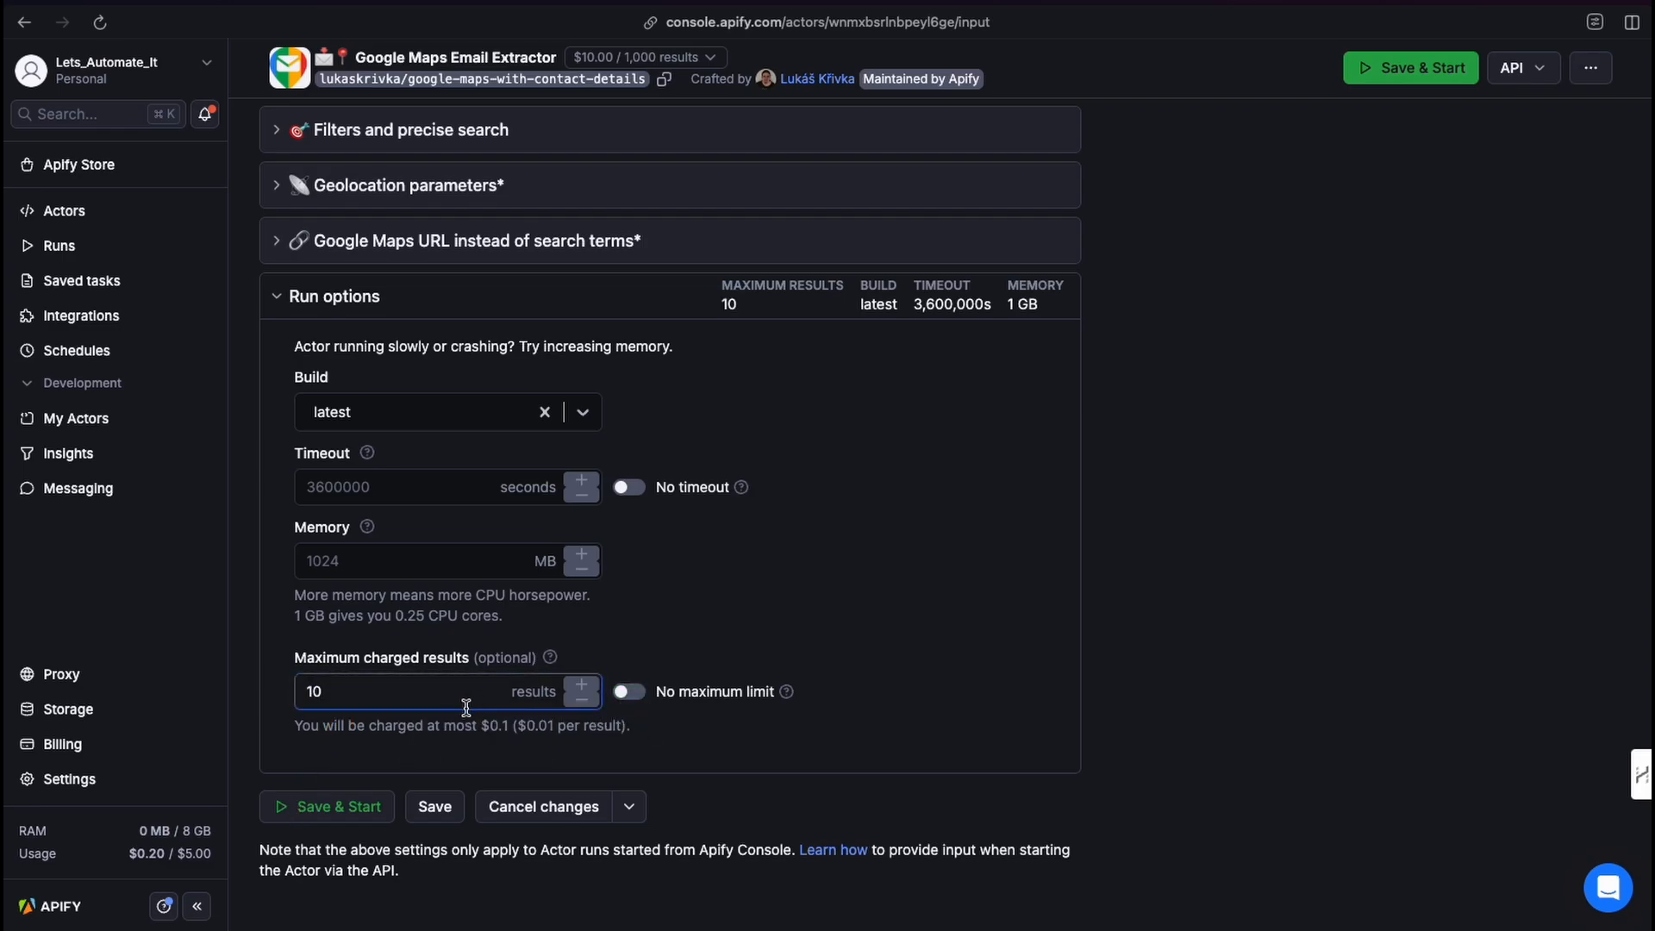
{"action": "scroll", "coordinate": [452, 679], "scroll_direction": "up", "scroll_amount": 10}
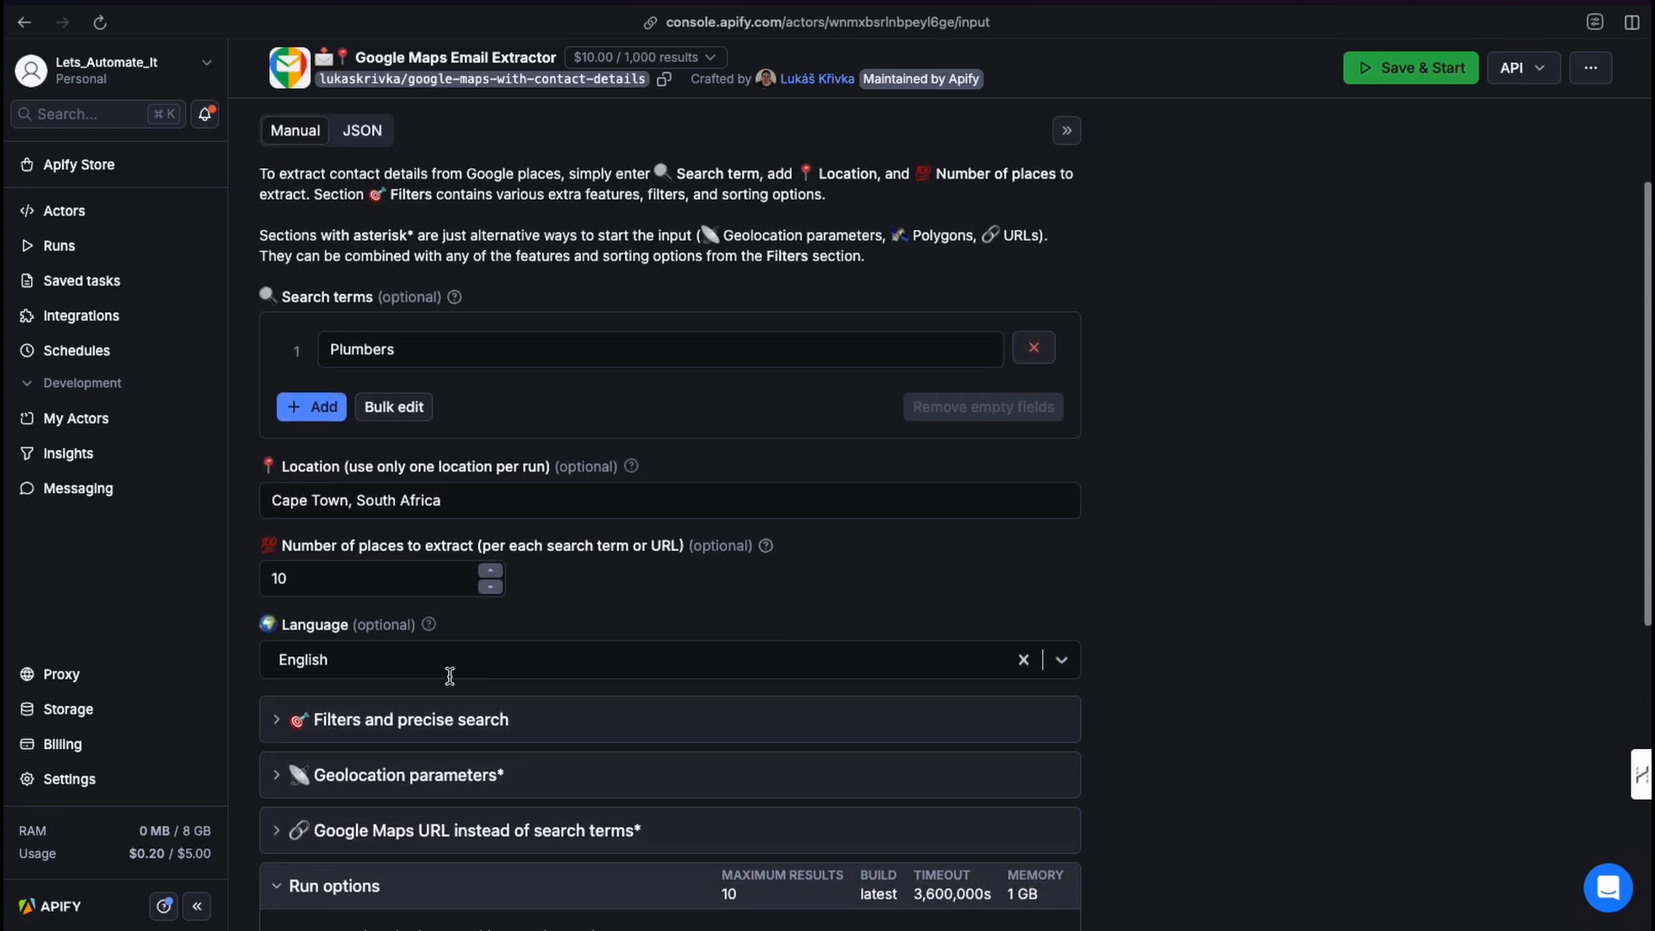
{"action": "scroll", "coordinate": [450, 684], "scroll_direction": "up", "scroll_amount": 1}
{"action": "left_click", "coordinate": [325, 552]}
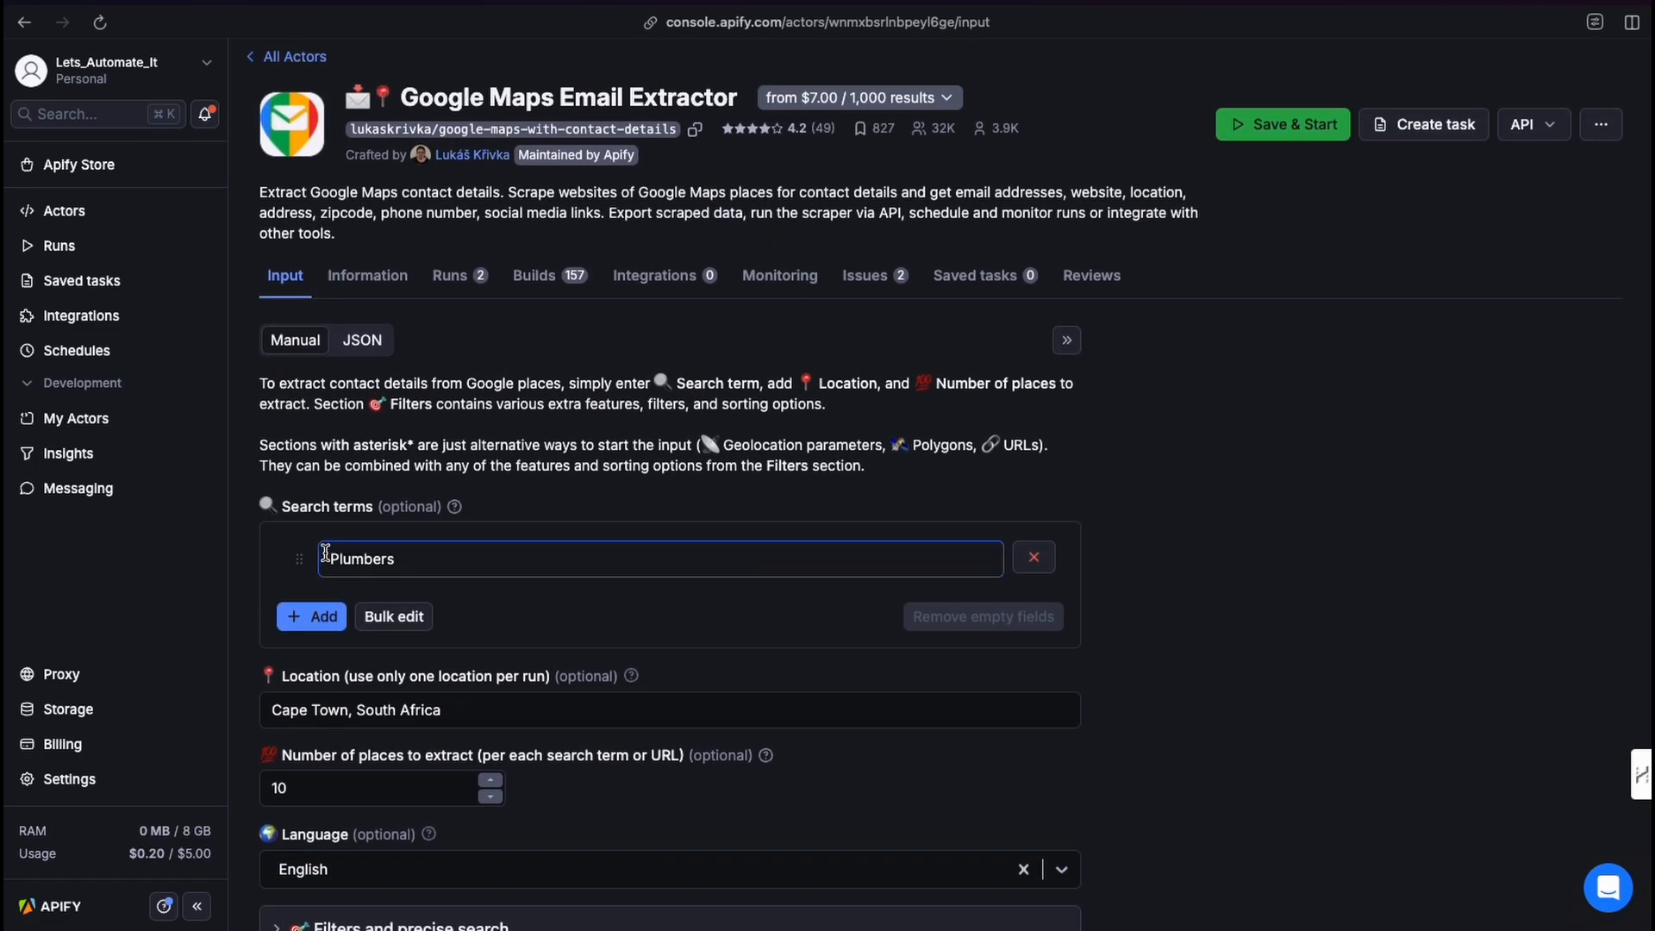
{"action": "right_click", "coordinate": [198, 650]}
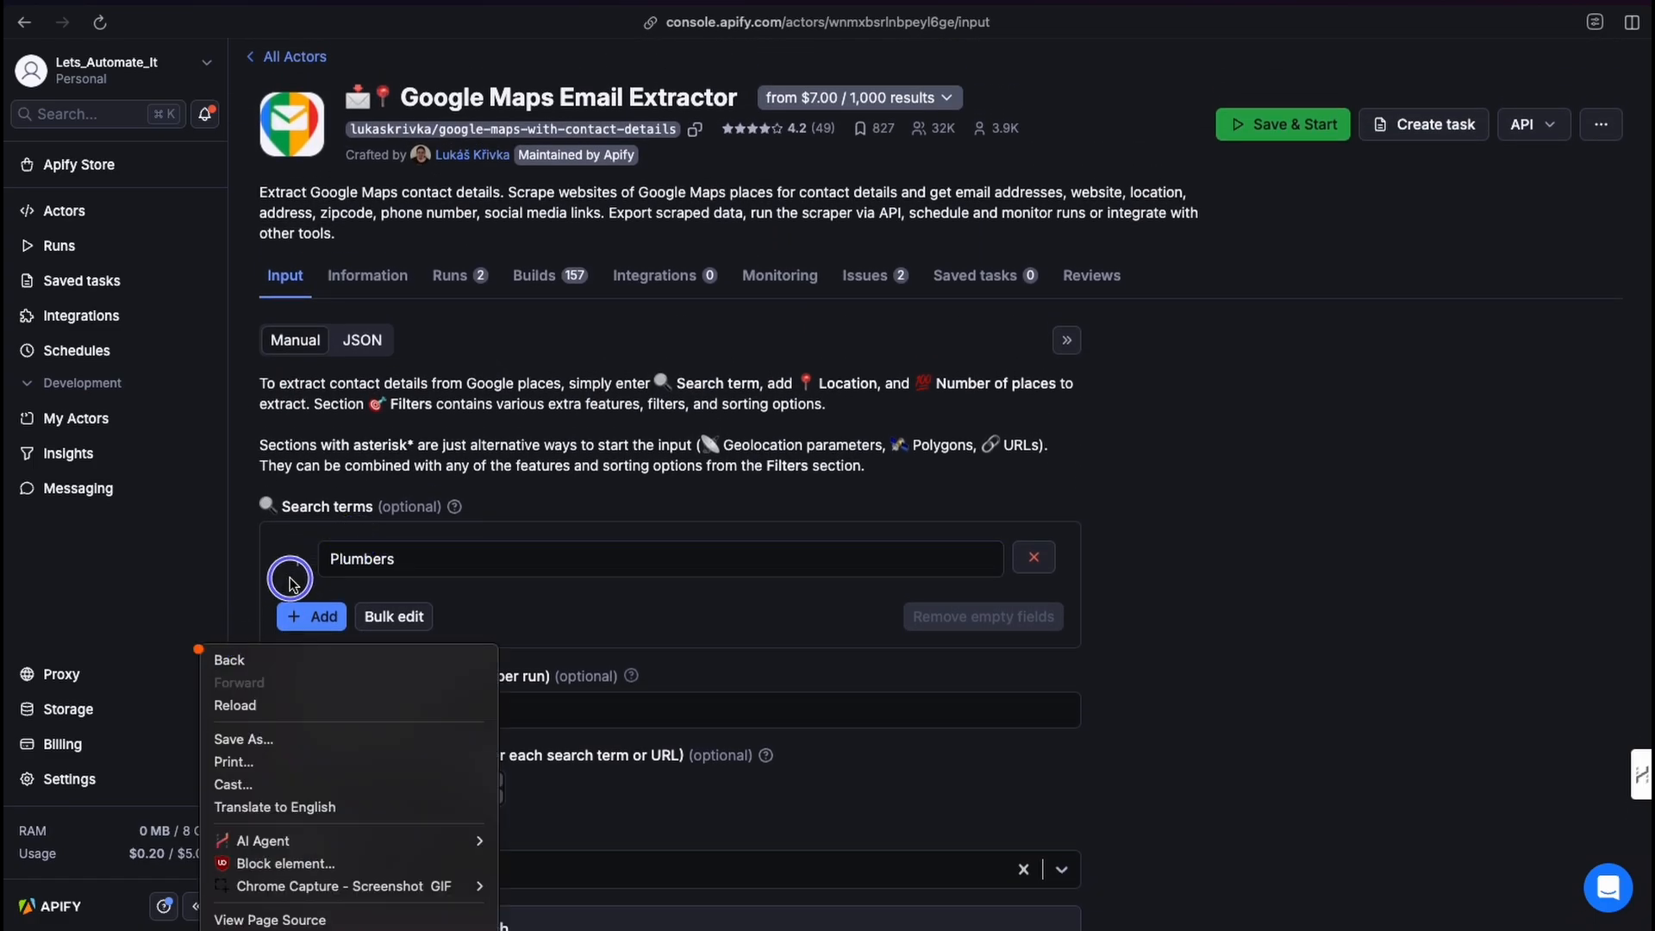
{"action": "left_click", "coordinate": [276, 577]}
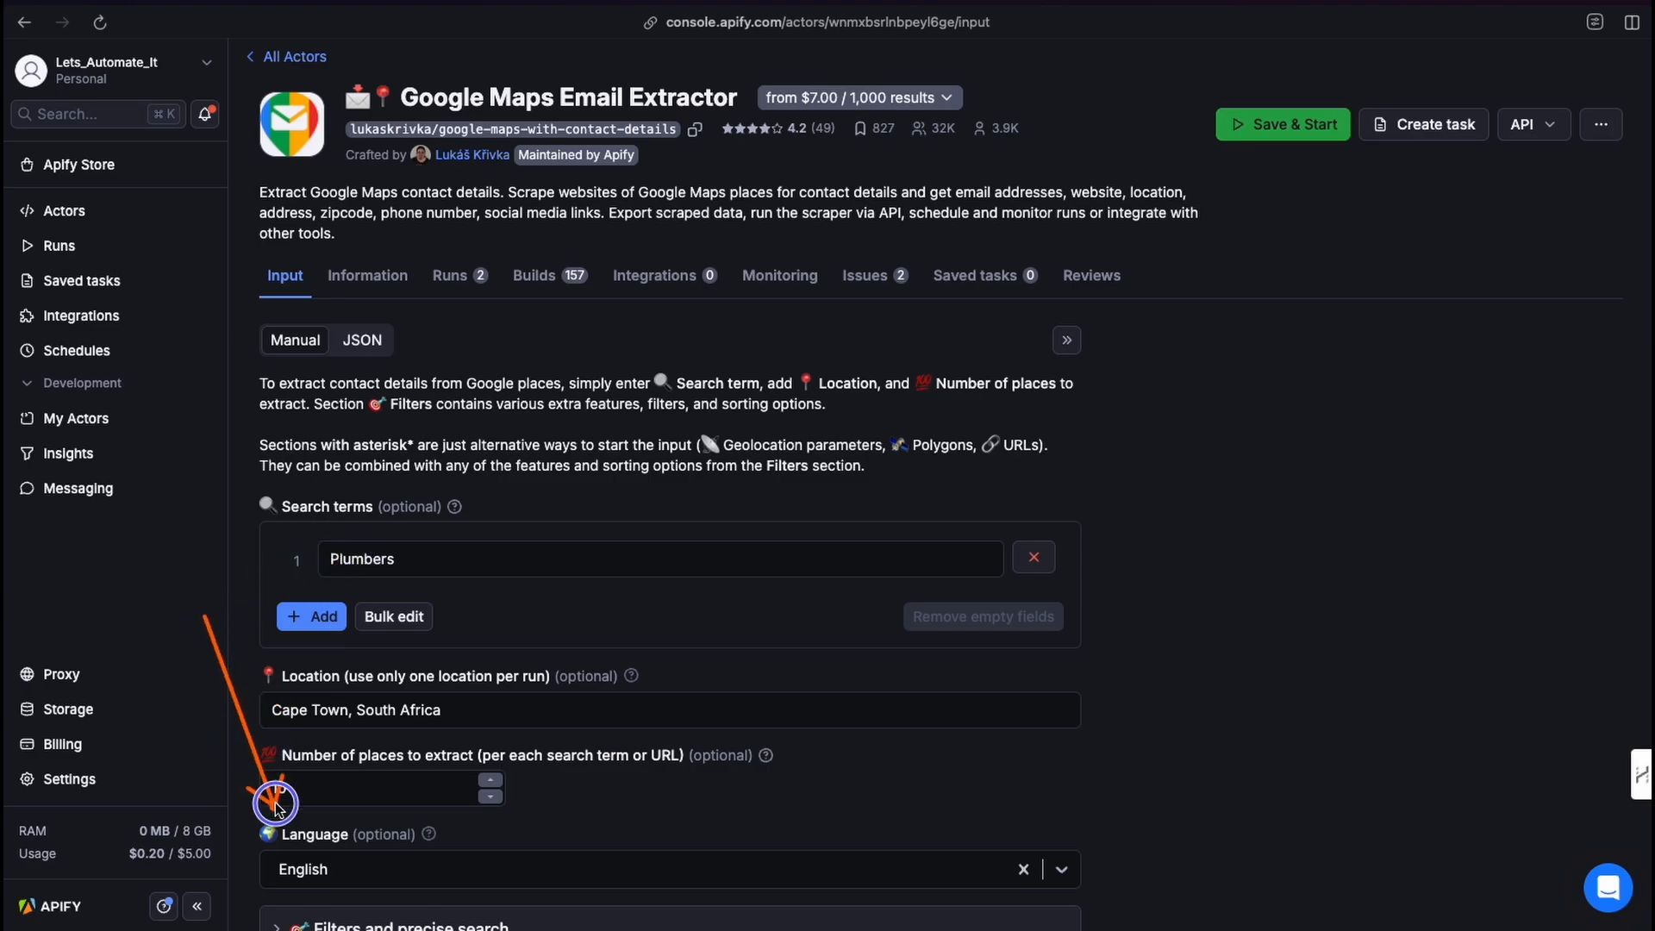
Review the filter options under Filters and precise search, then collapse that section.
{"action": "scroll", "coordinate": [339, 767], "scroll_direction": "down", "scroll_amount": 5}
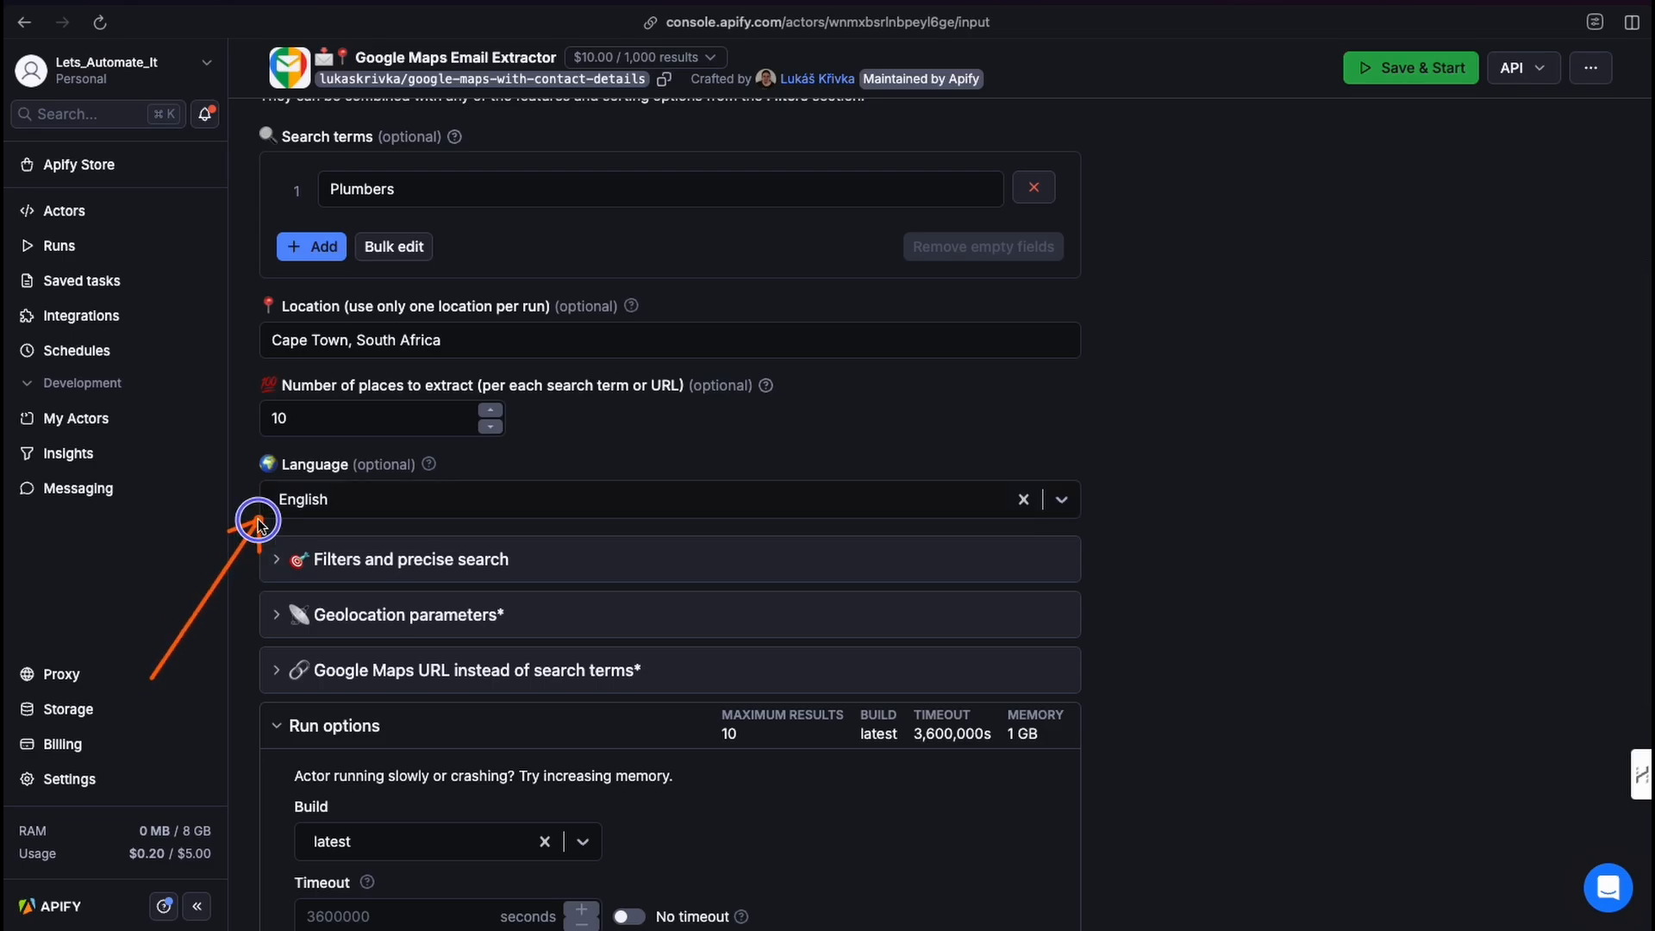
{"action": "scroll", "coordinate": [504, 758], "scroll_direction": "down", "scroll_amount": 1}
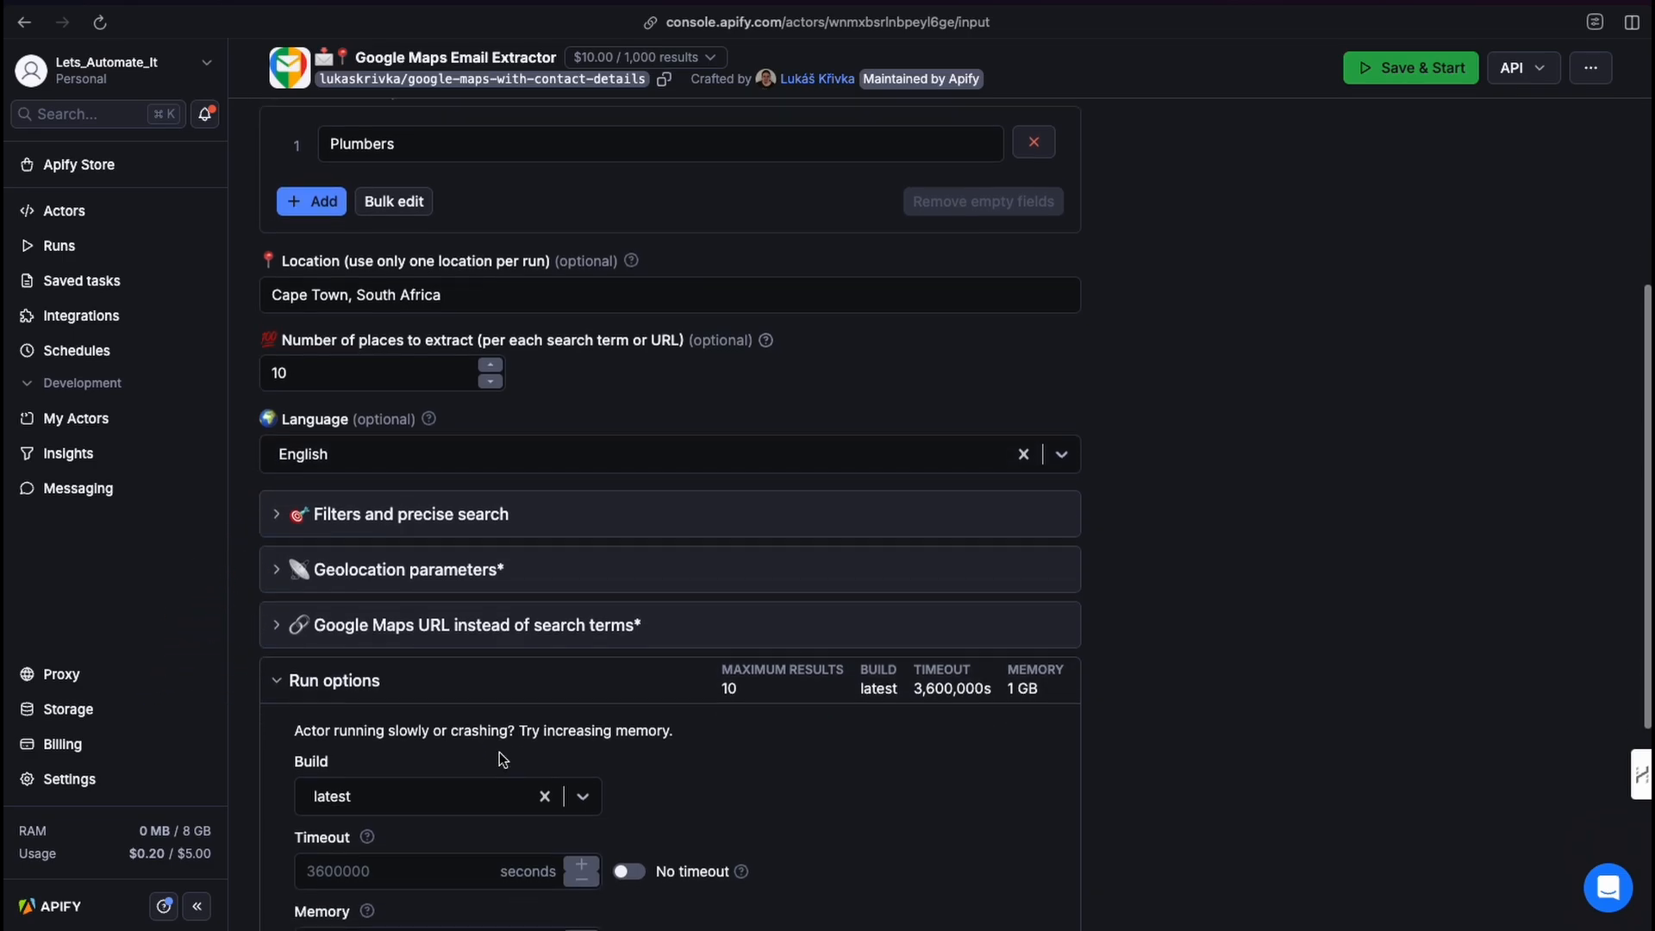
{"action": "left_click", "coordinate": [369, 494]}
{"action": "scroll", "coordinate": [364, 572], "scroll_direction": "down", "scroll_amount": 5}
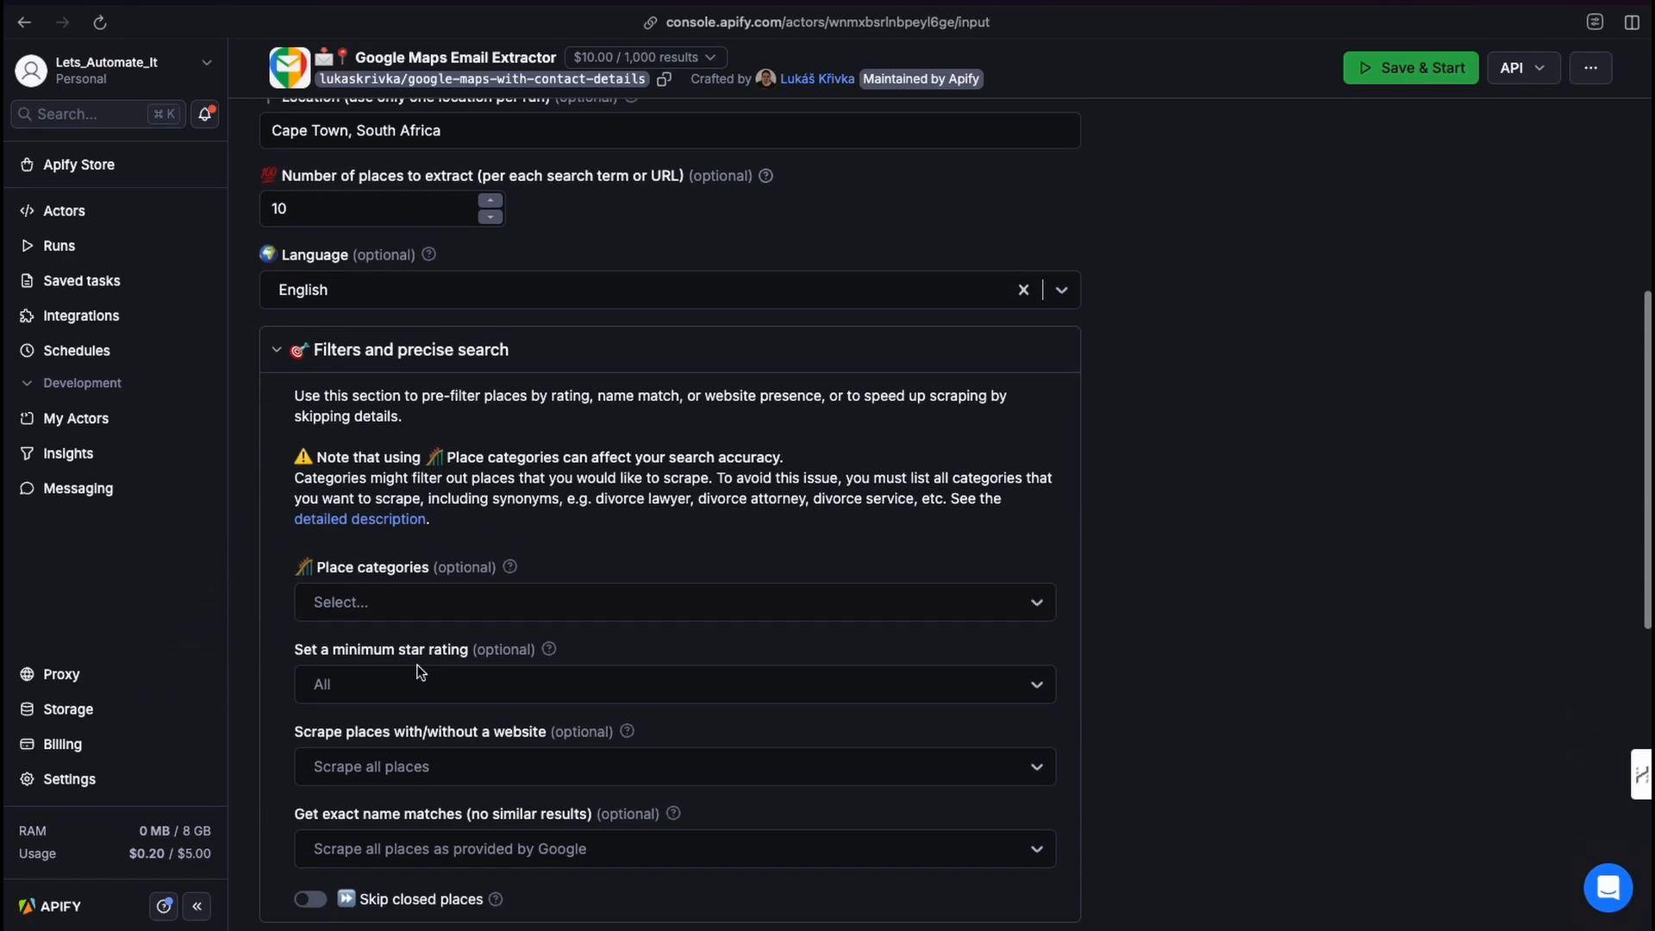
{"action": "scroll", "coordinate": [397, 681], "scroll_direction": "down", "scroll_amount": 2}
{"action": "scroll", "coordinate": [395, 660], "scroll_direction": "up", "scroll_amount": 5}
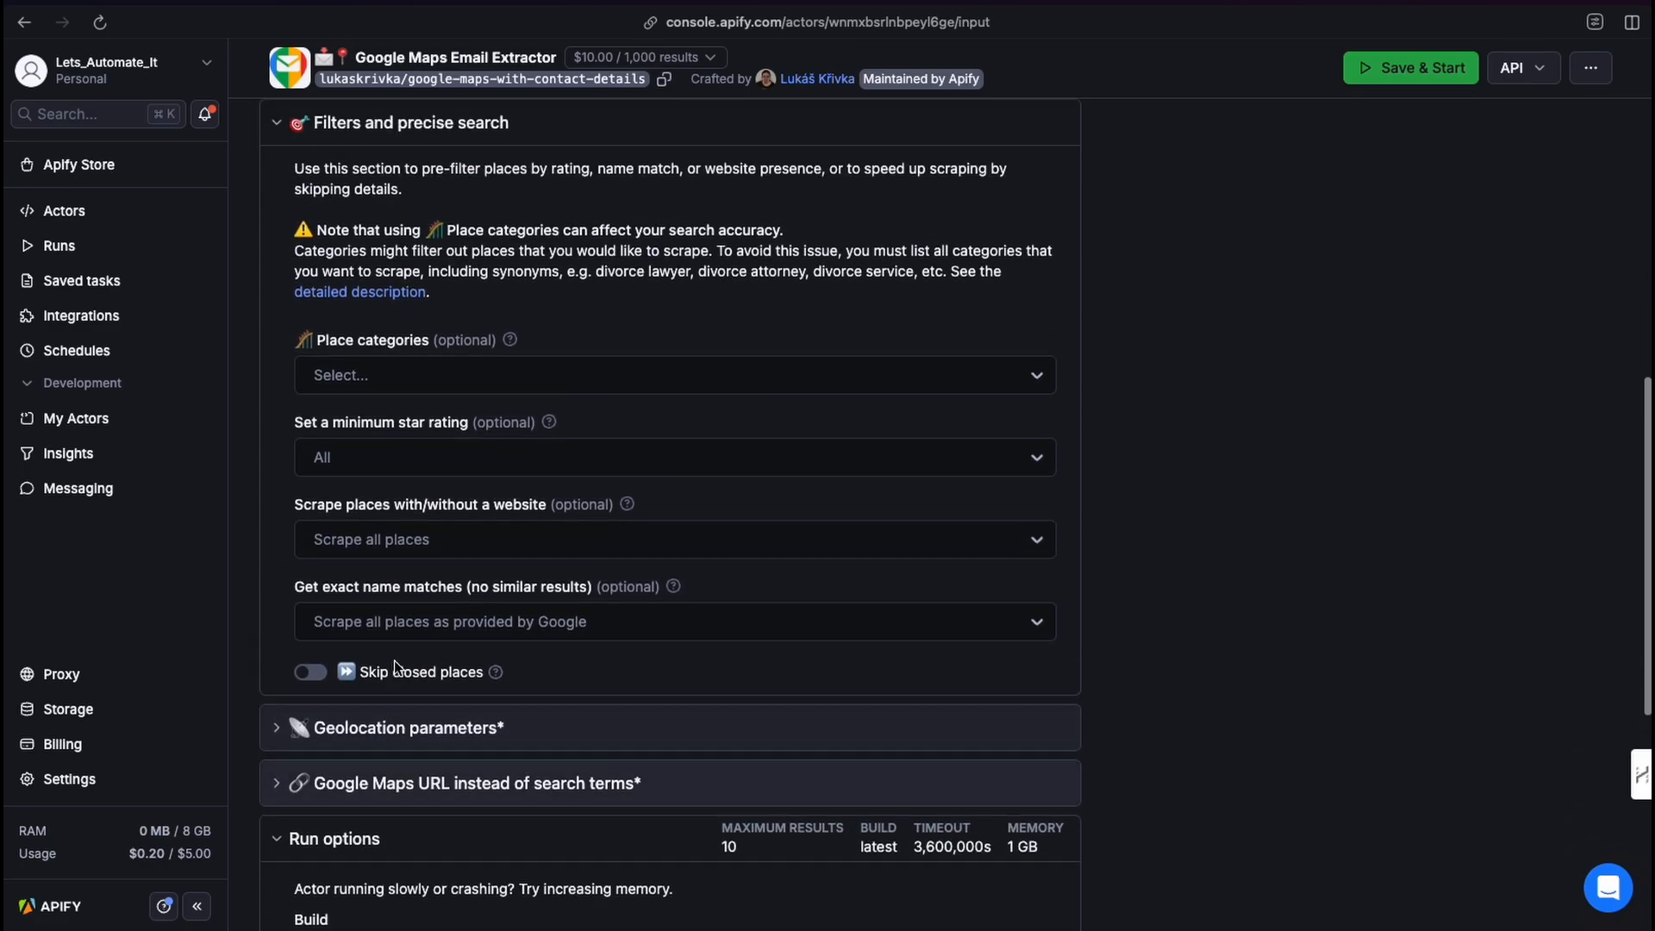
{"action": "scroll", "coordinate": [328, 470], "scroll_direction": "up", "scroll_amount": 2}
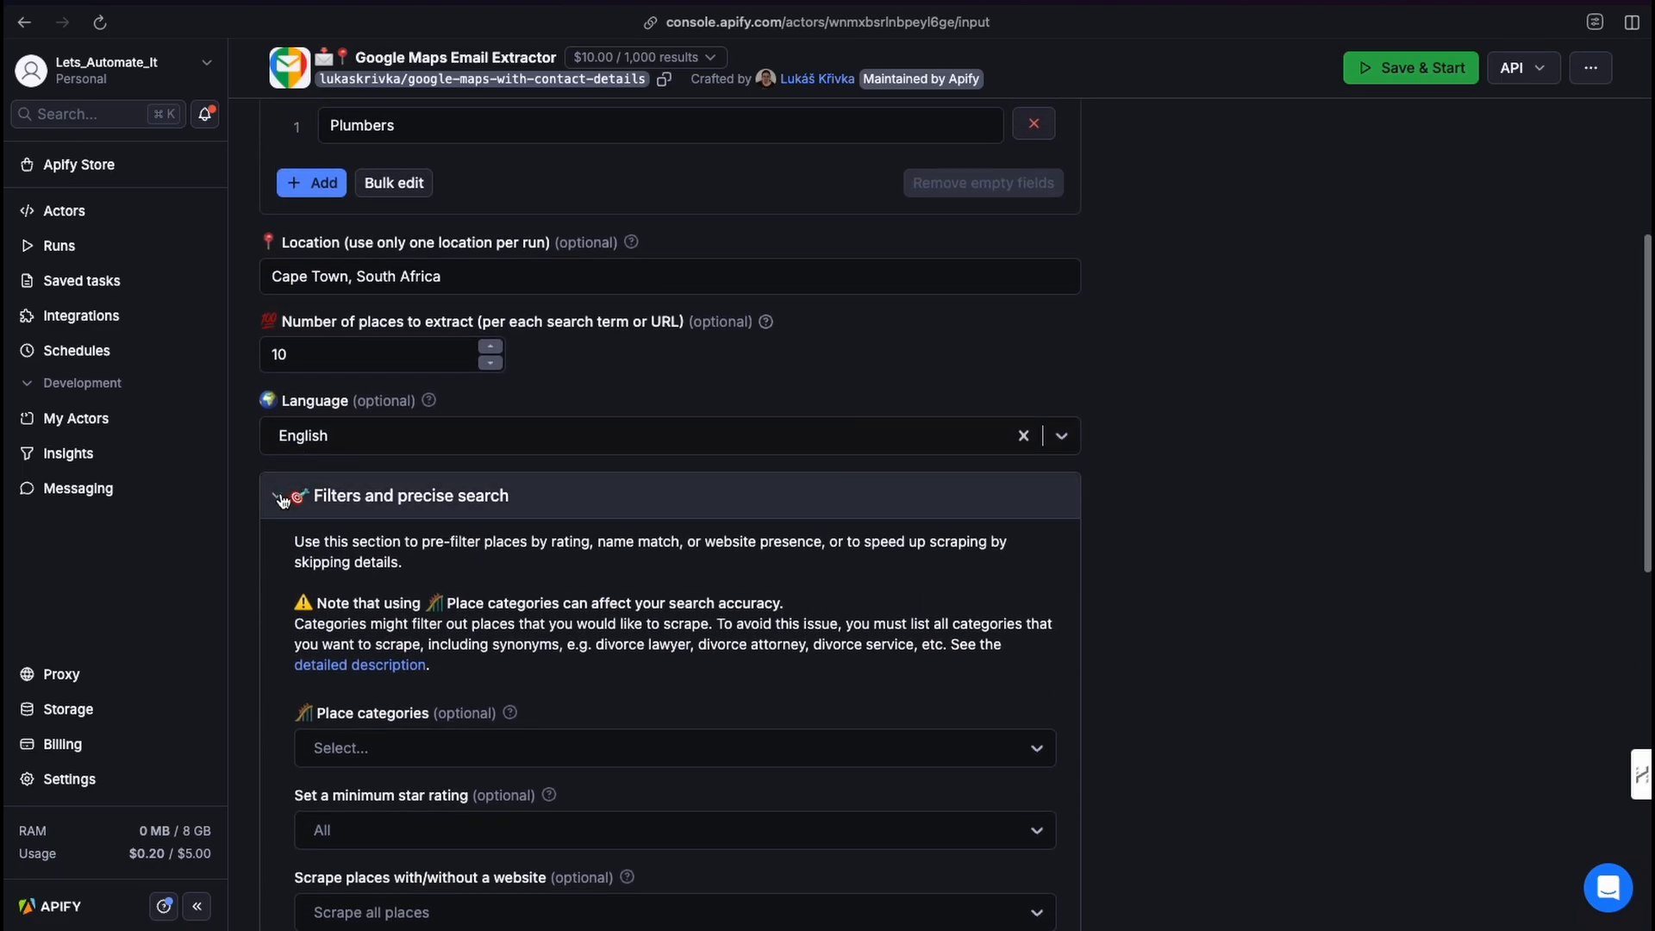
{"action": "left_click", "coordinate": [281, 494]}
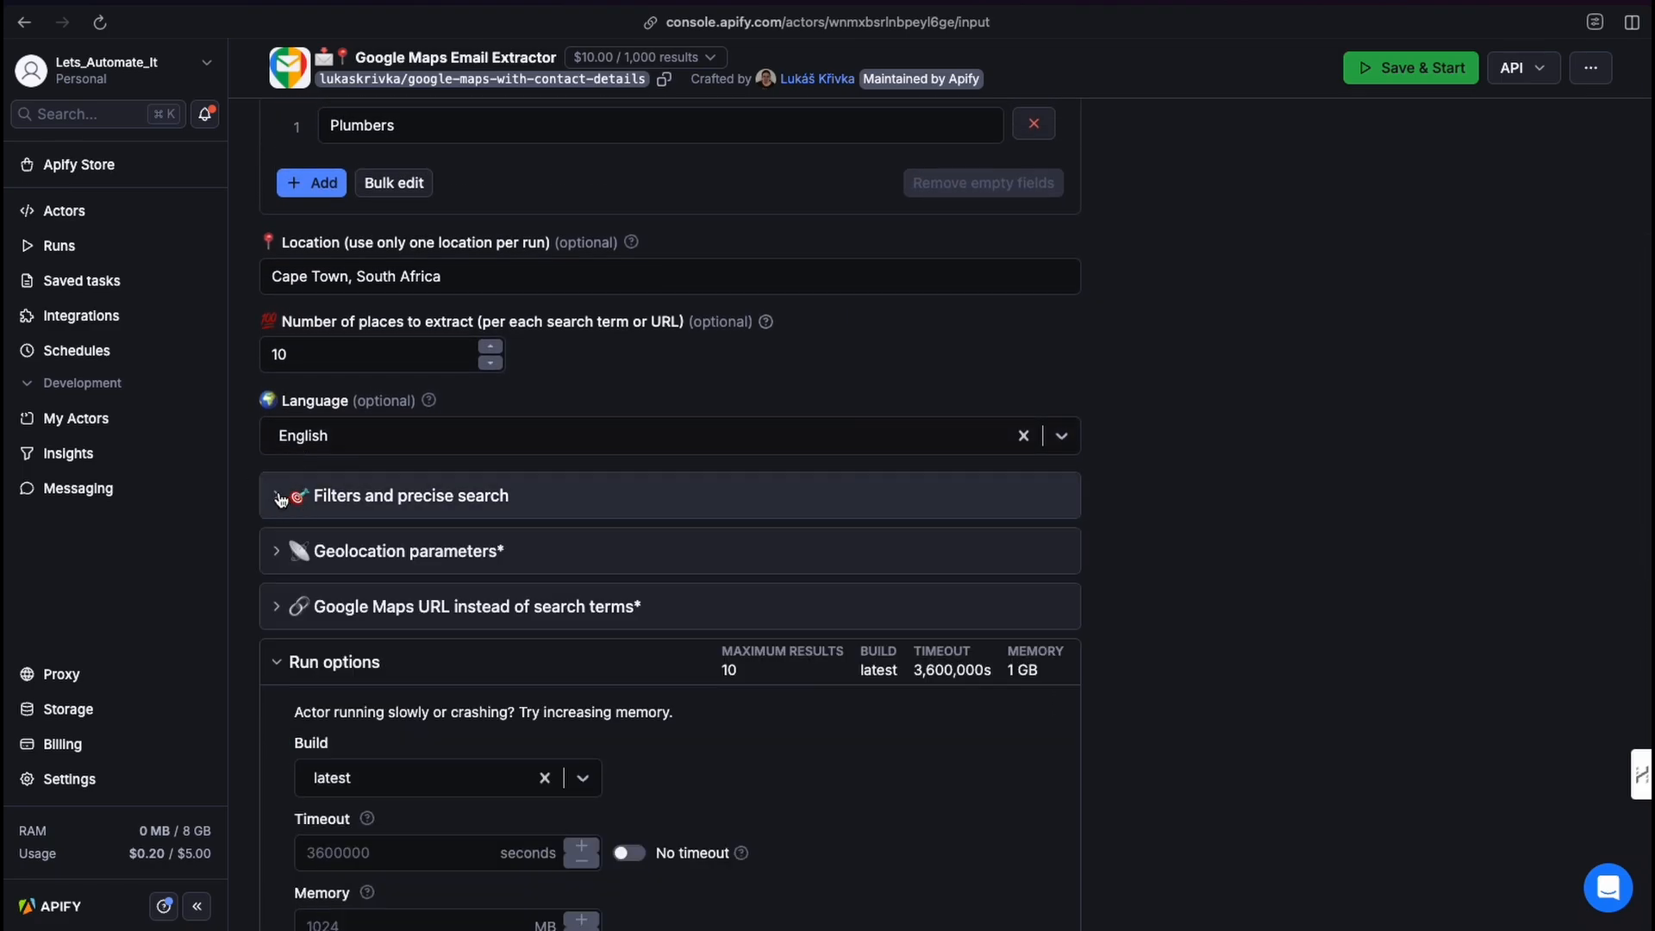
Collapse the Run options and switch the actor input to the JSON view.
{"action": "left_click", "coordinate": [278, 669]}
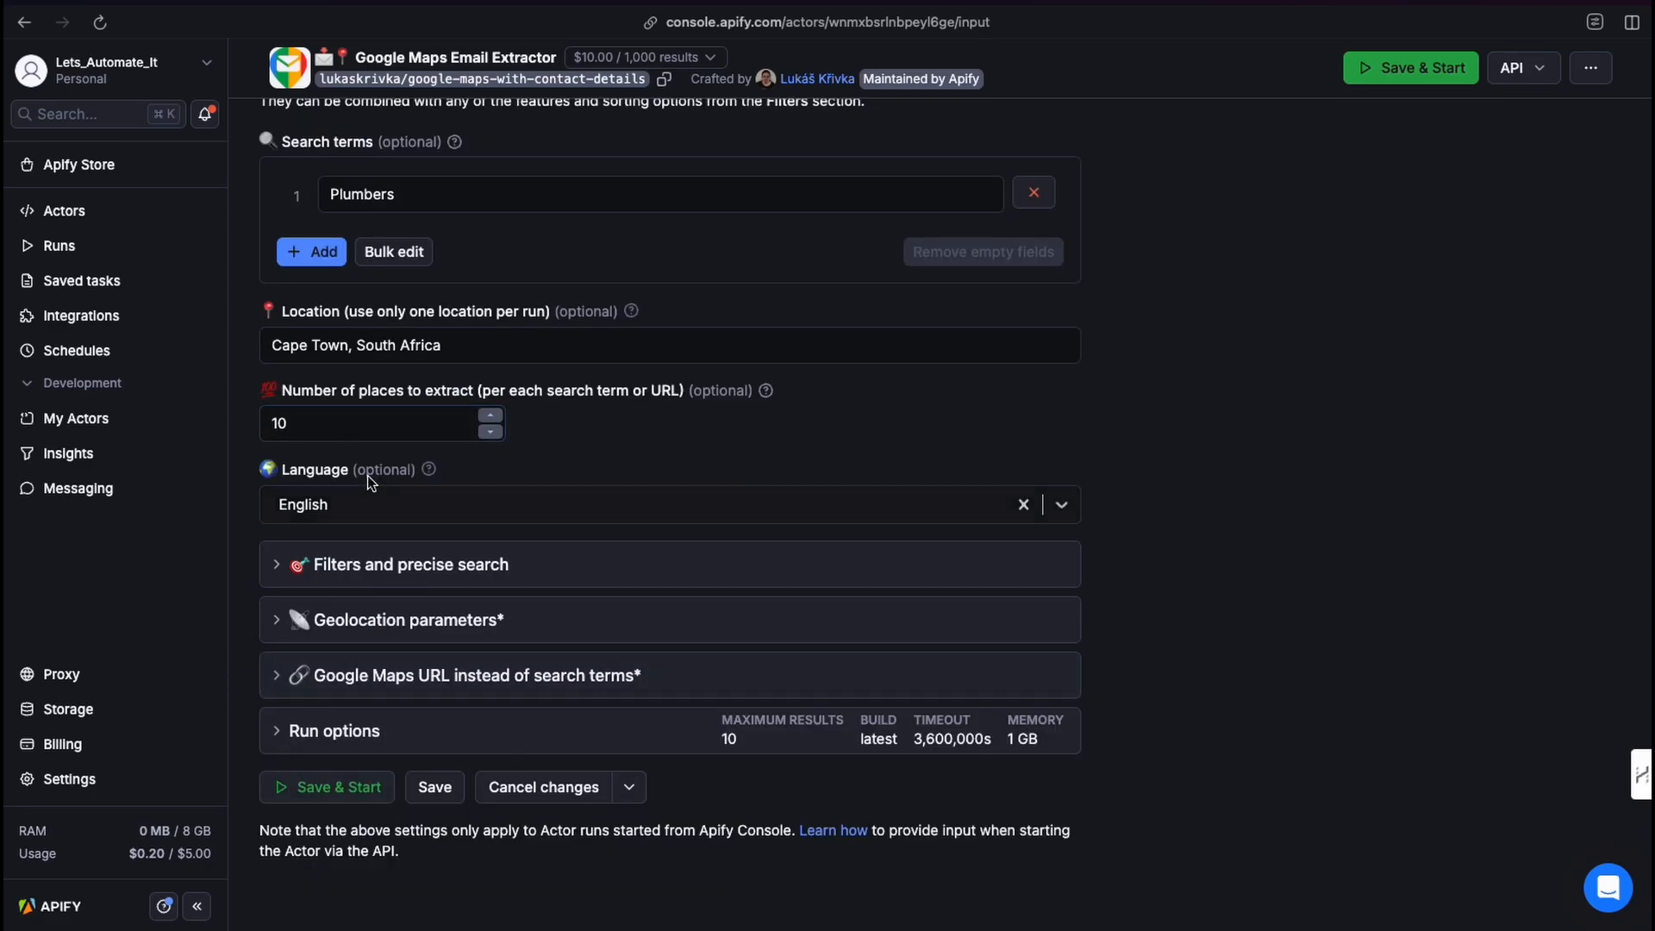
{"action": "scroll", "coordinate": [375, 468], "scroll_direction": "up", "scroll_amount": 1}
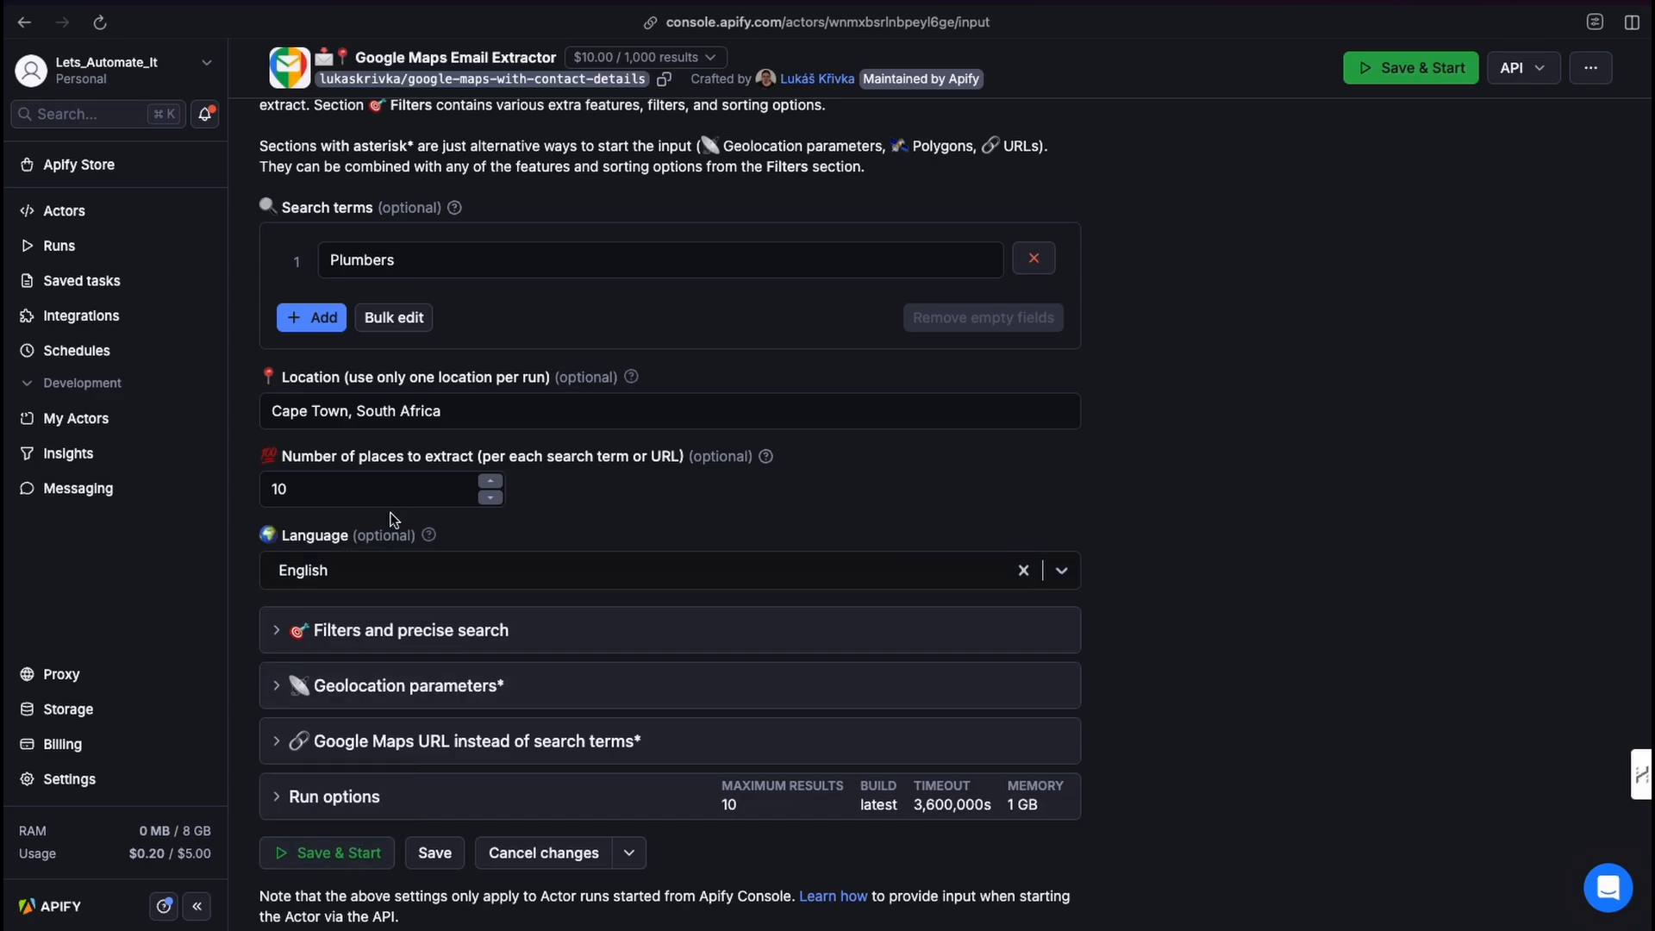
{"action": "scroll", "coordinate": [383, 487], "scroll_direction": "up", "scroll_amount": 2}
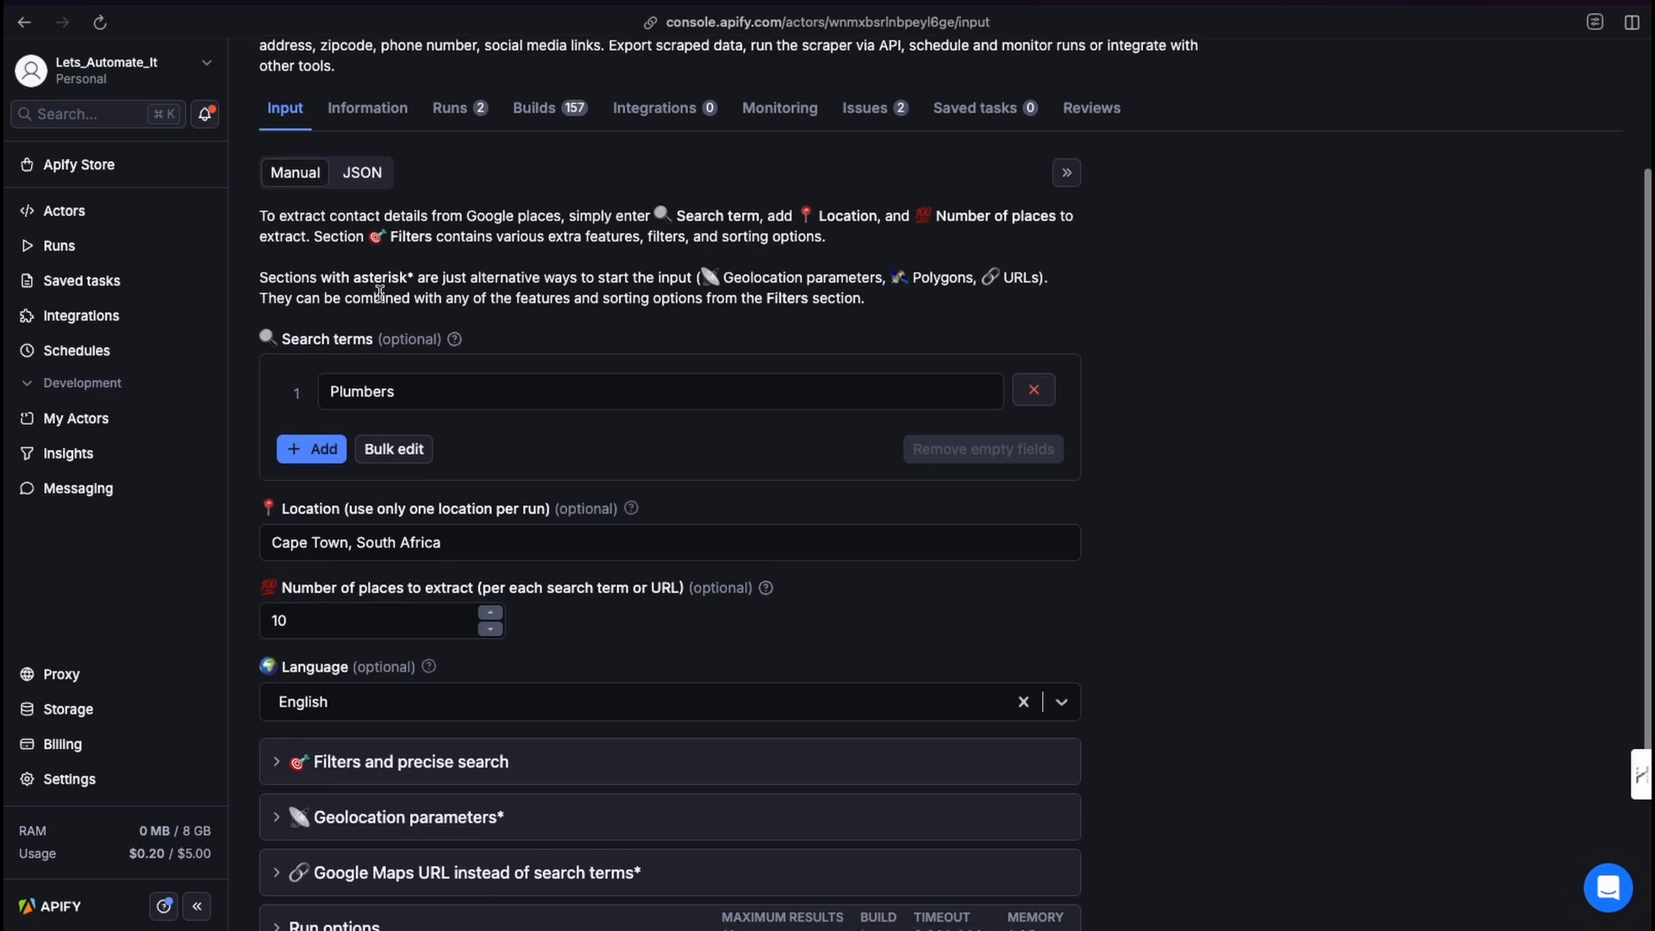
{"action": "scroll", "coordinate": [379, 293], "scroll_direction": "up", "scroll_amount": 1}
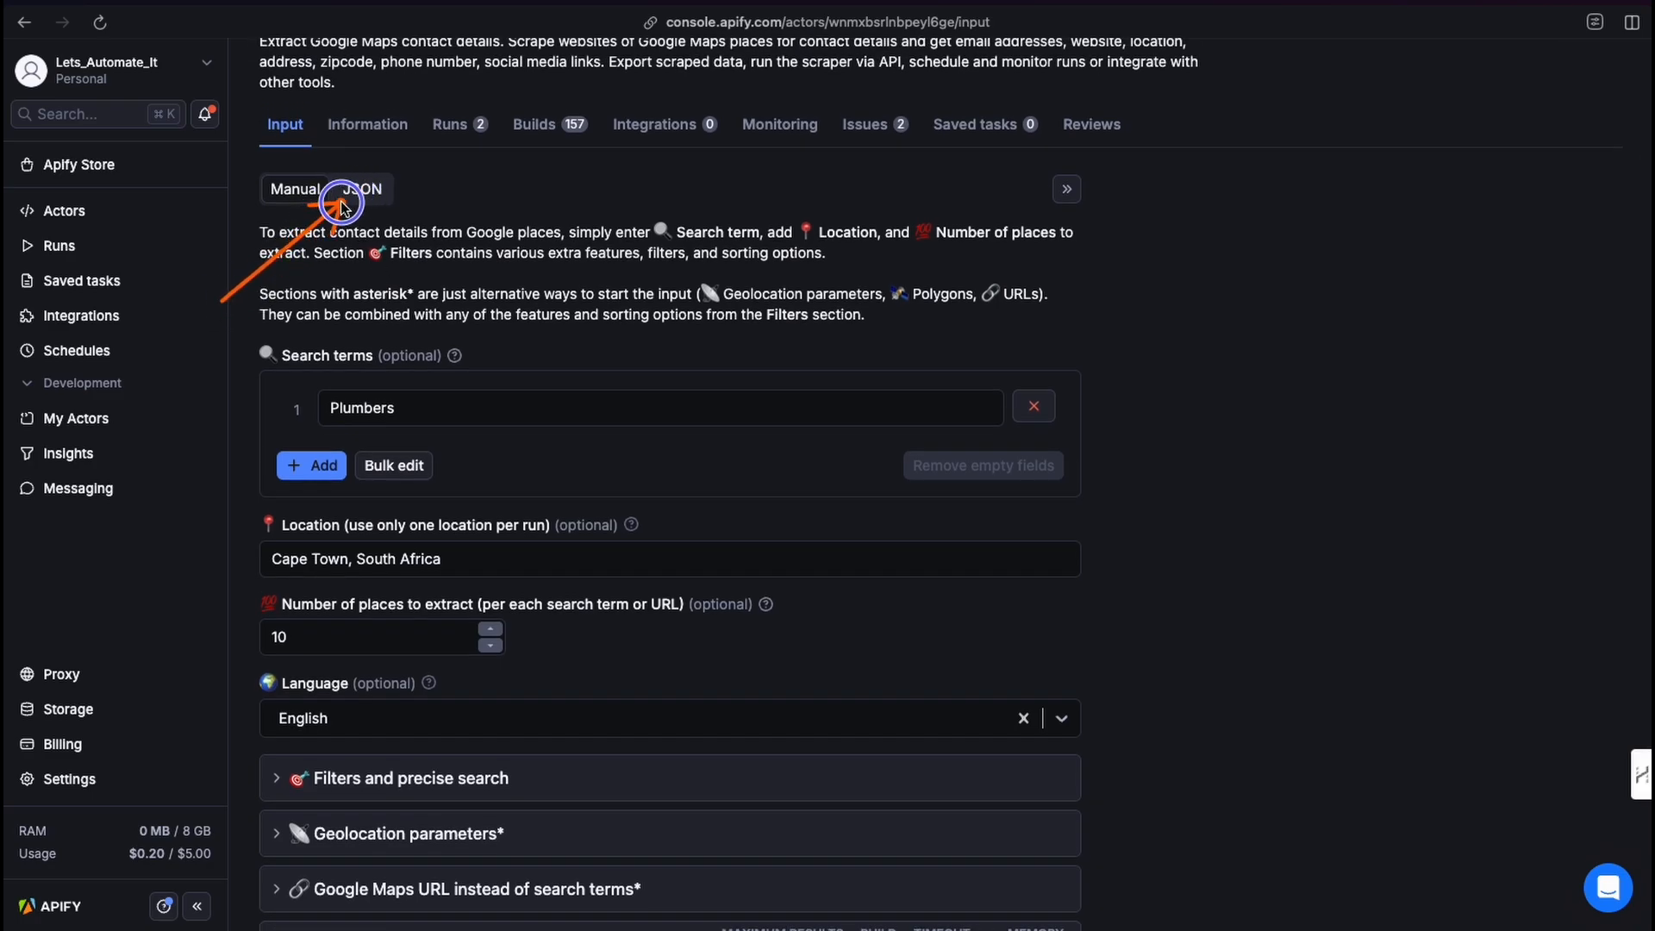
{"action": "left_click", "coordinate": [353, 193]}
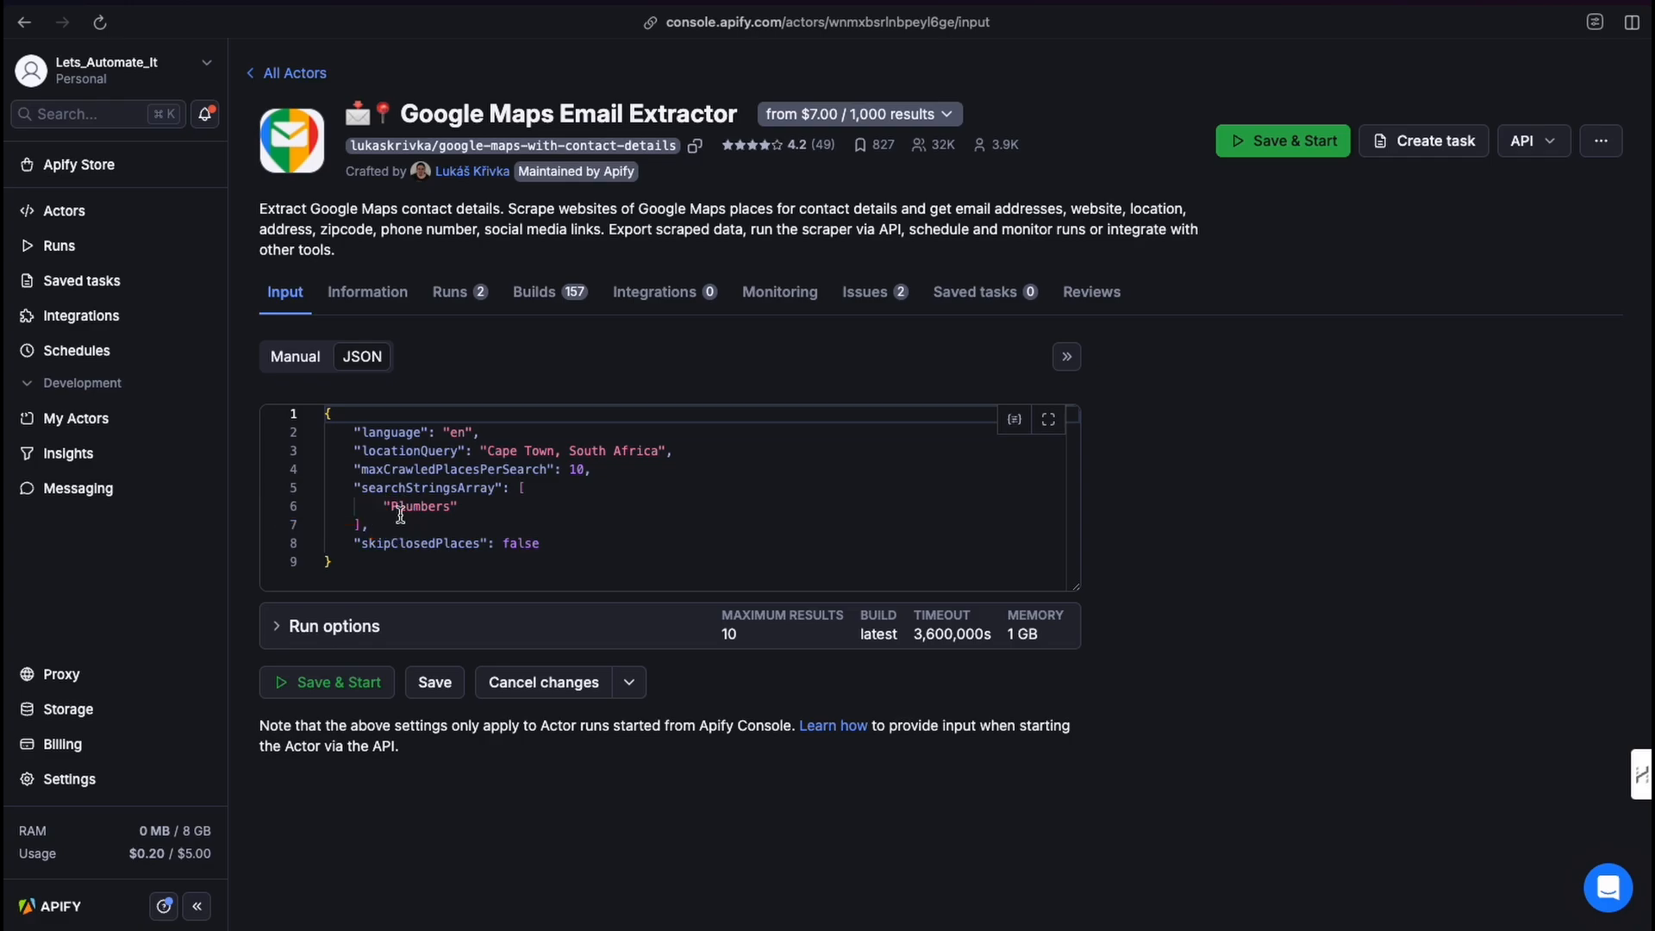
{"action": "mouse_move", "coordinate": [383, 494]}
{"action": "left_click", "coordinate": [639, 570]}
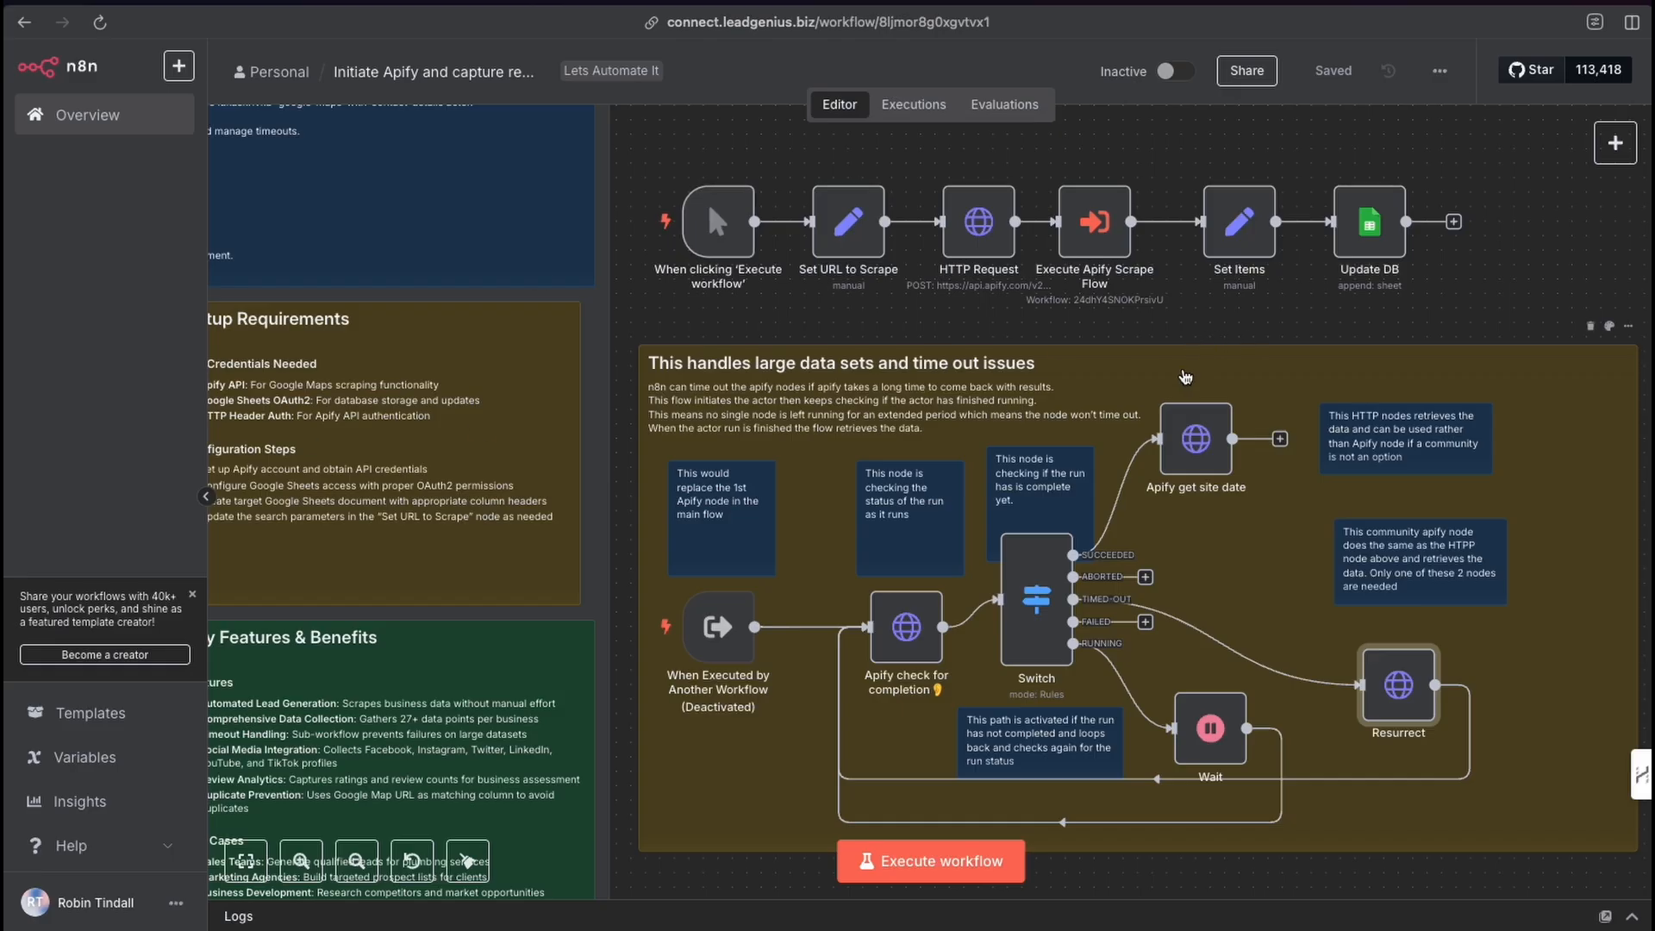
{"action": "scroll", "coordinate": [786, 711], "scroll_direction": "up", "scroll_amount": 3}
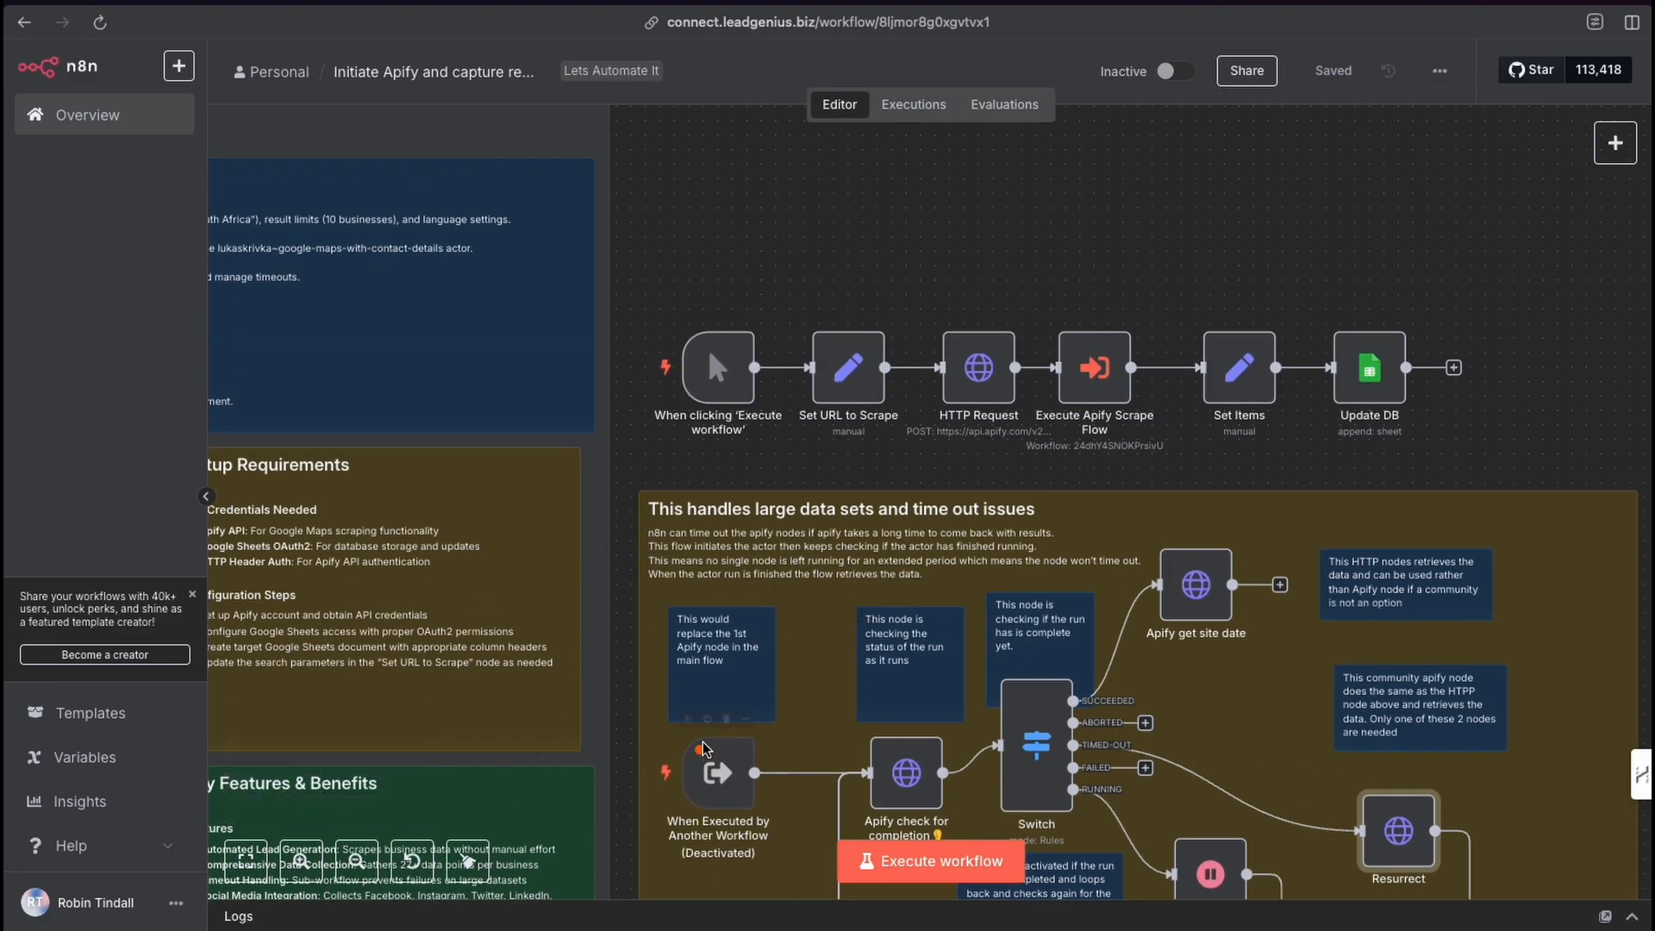
Switch to the n8n workflow and open the Set URL to Scrape node.
{"action": "mouse_move", "coordinate": [784, 716]}
{"action": "left_mouse_down"}
{"action": "mouse_move", "coordinate": [1160, 570]}
{"action": "mouse_move", "coordinate": [1140, 640]}
{"action": "left_mouse_up"}
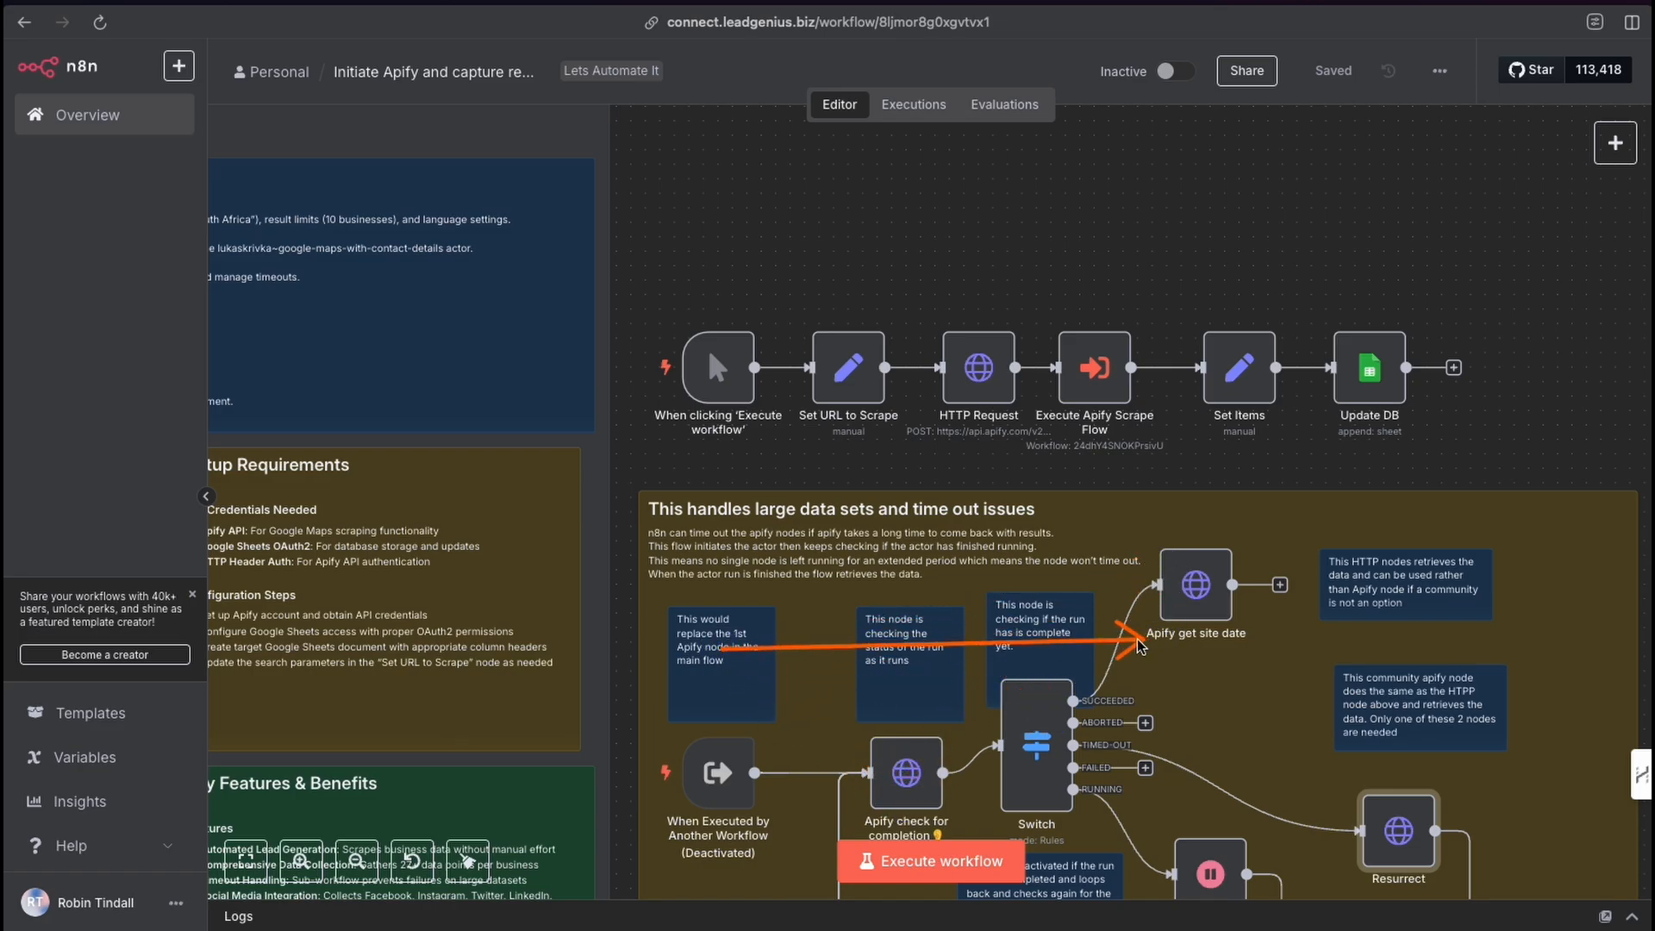
{"action": "scroll", "coordinate": [1092, 655], "scroll_direction": "up", "scroll_amount": 1}
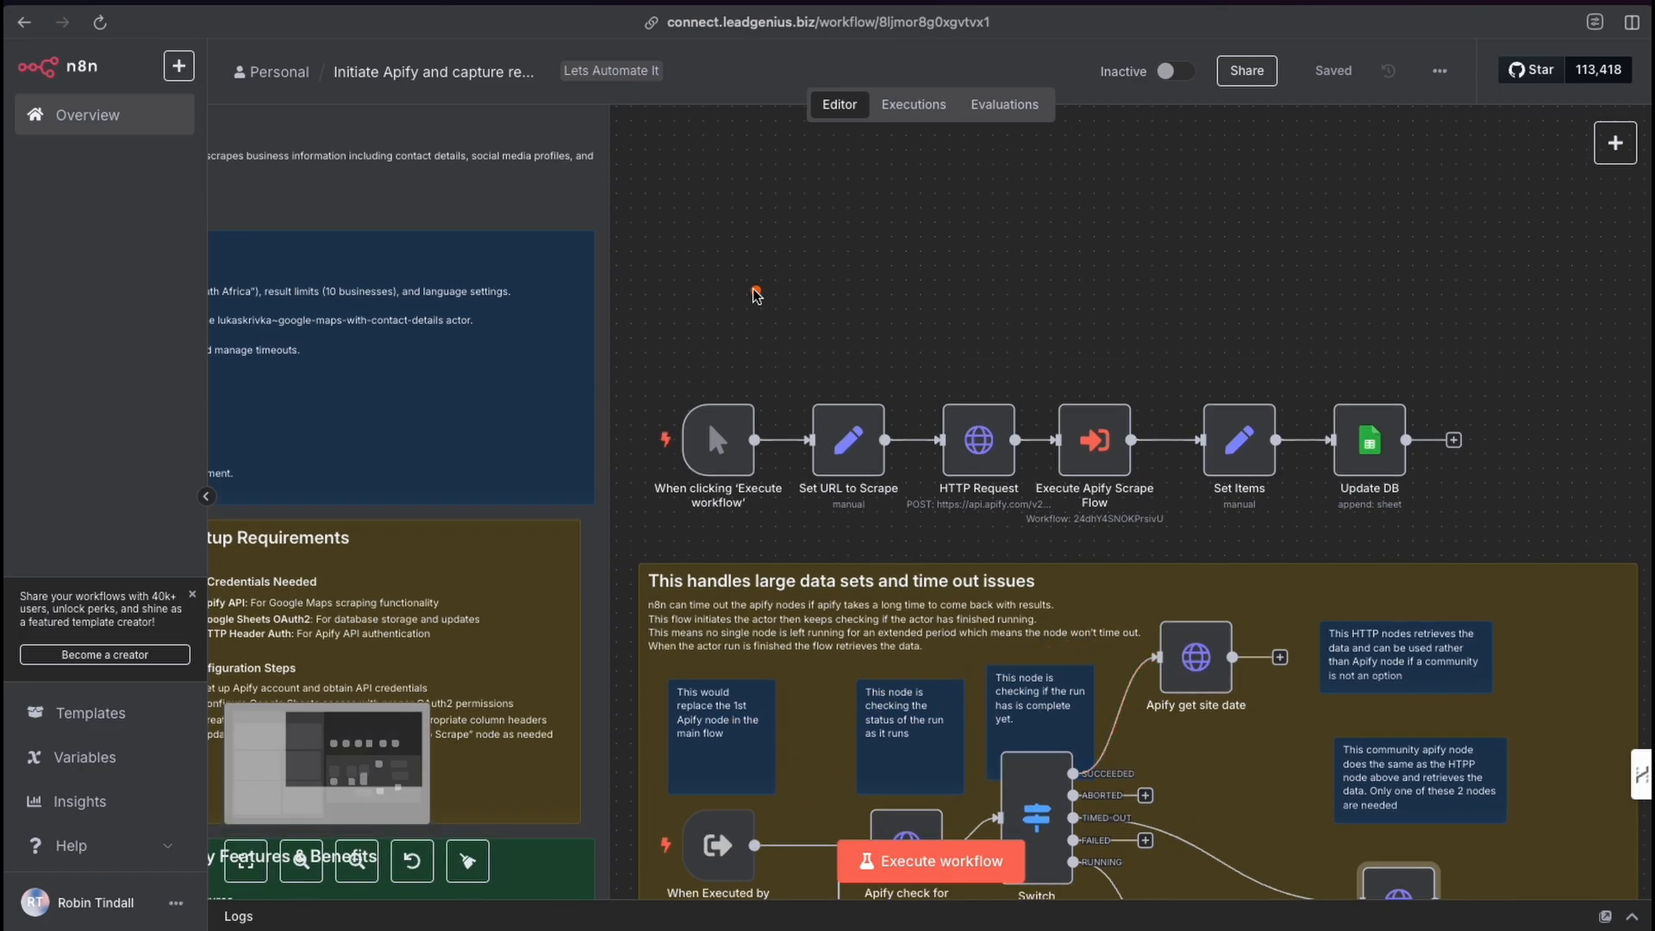
{"action": "left_click_drag", "start_coordinate": [714, 291], "coordinate": [1076, 338]}
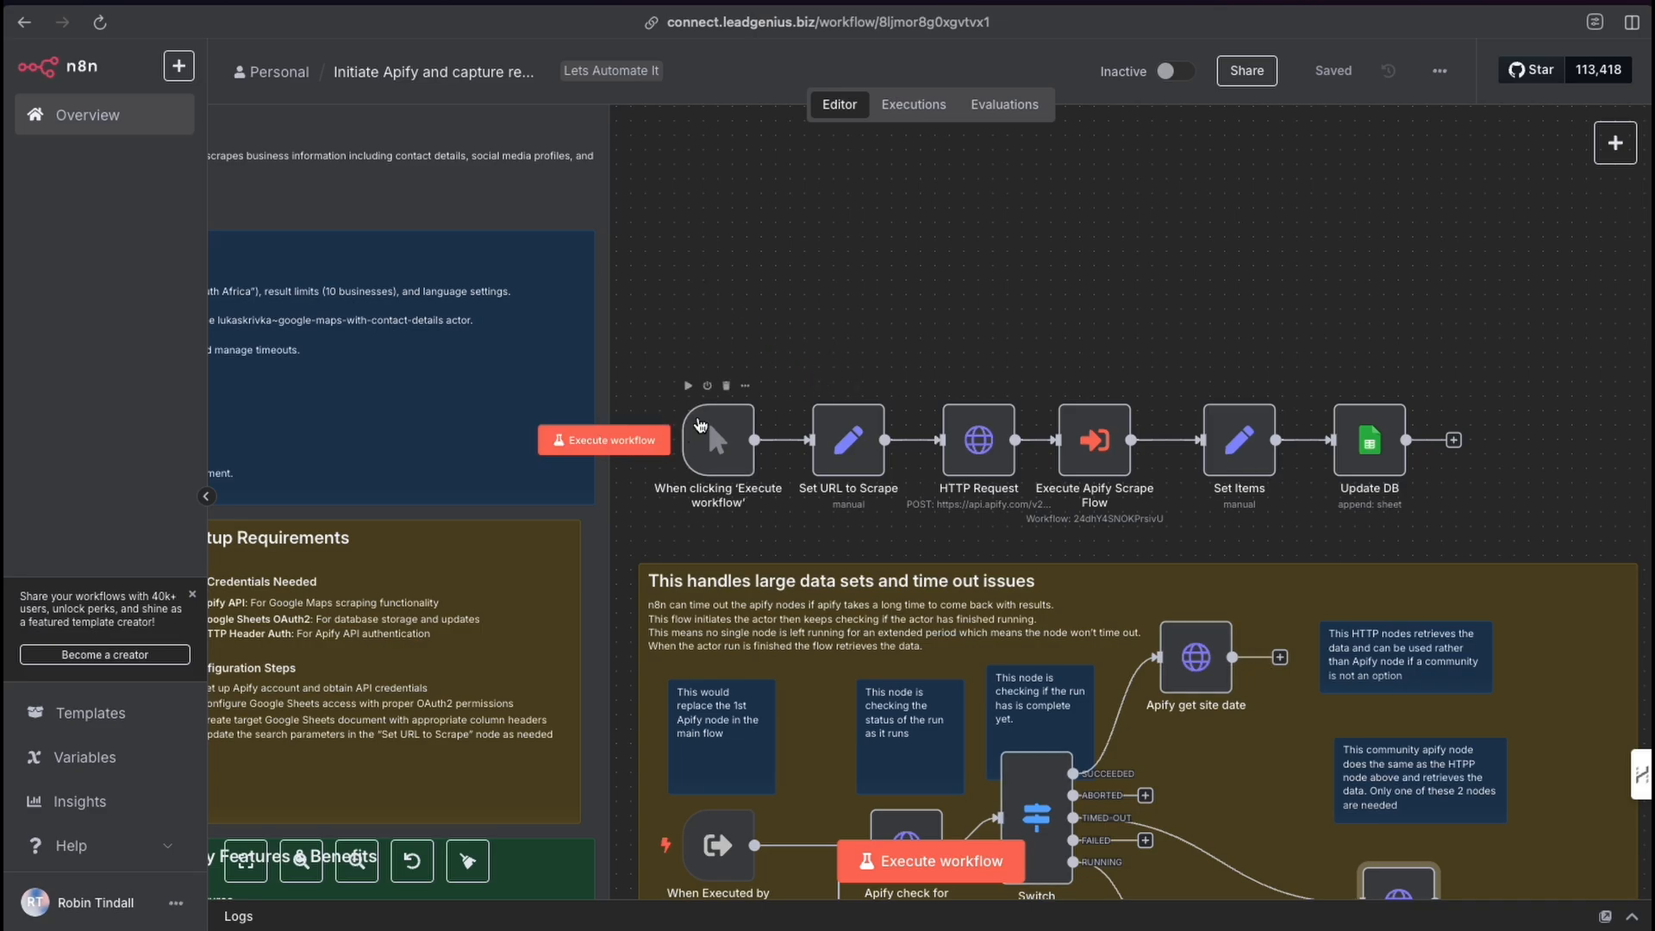
{"action": "left_click_drag", "start_coordinate": [752, 275], "coordinate": [729, 404]}
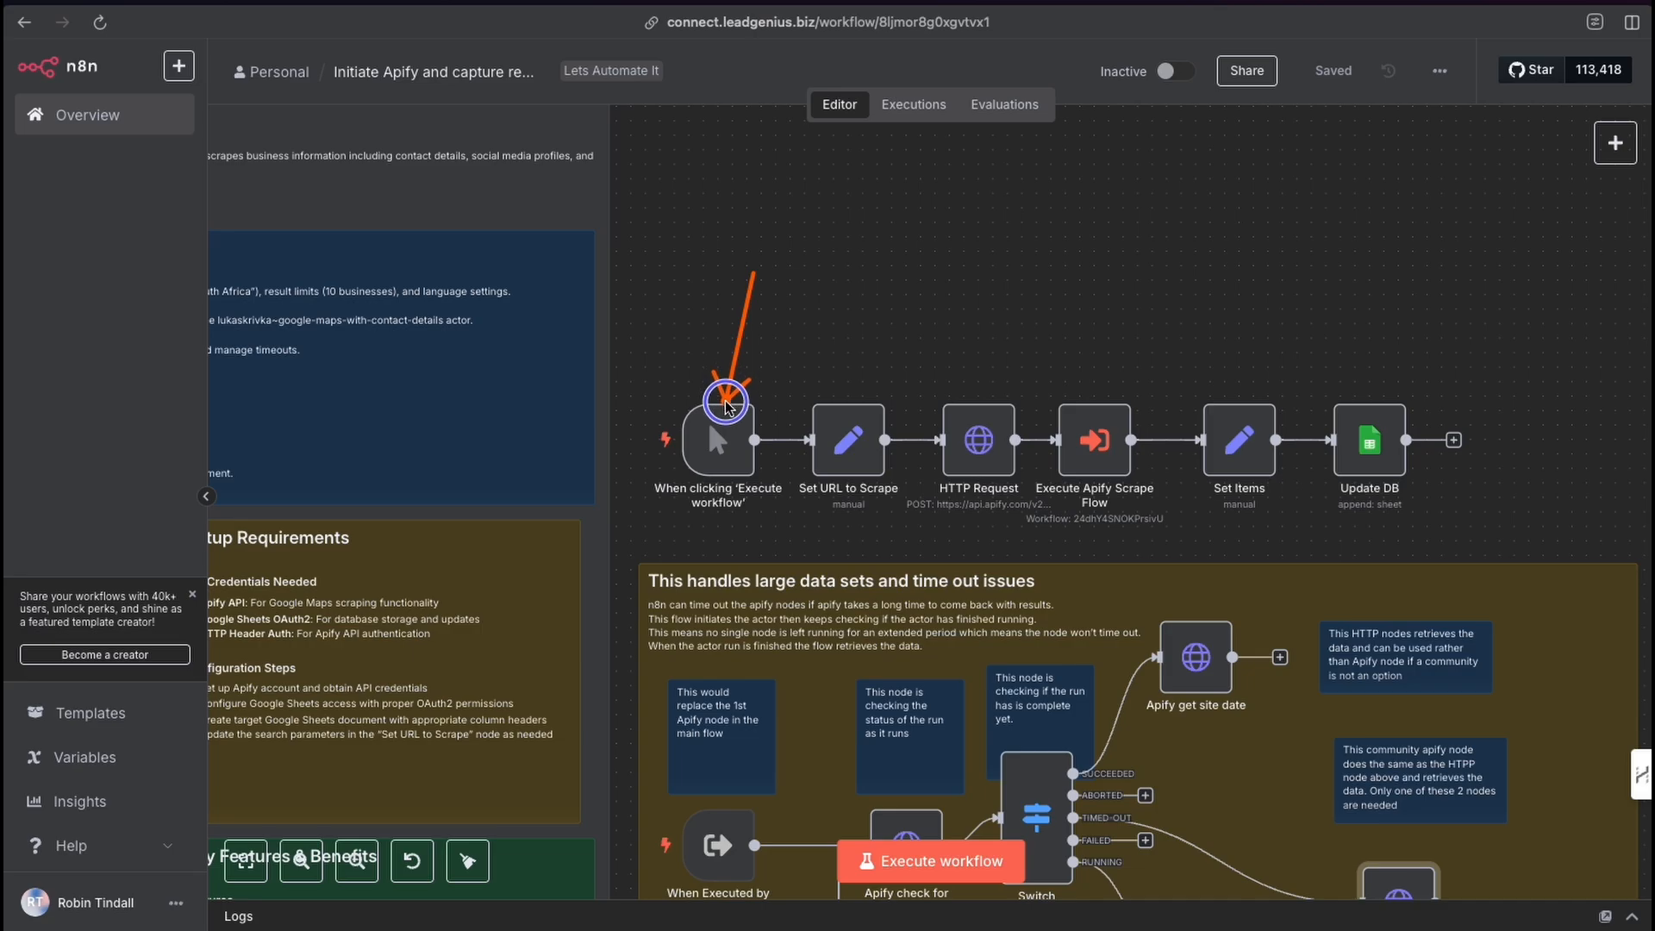
{"action": "left_click_drag", "start_coordinate": [753, 274], "coordinate": [728, 399]}
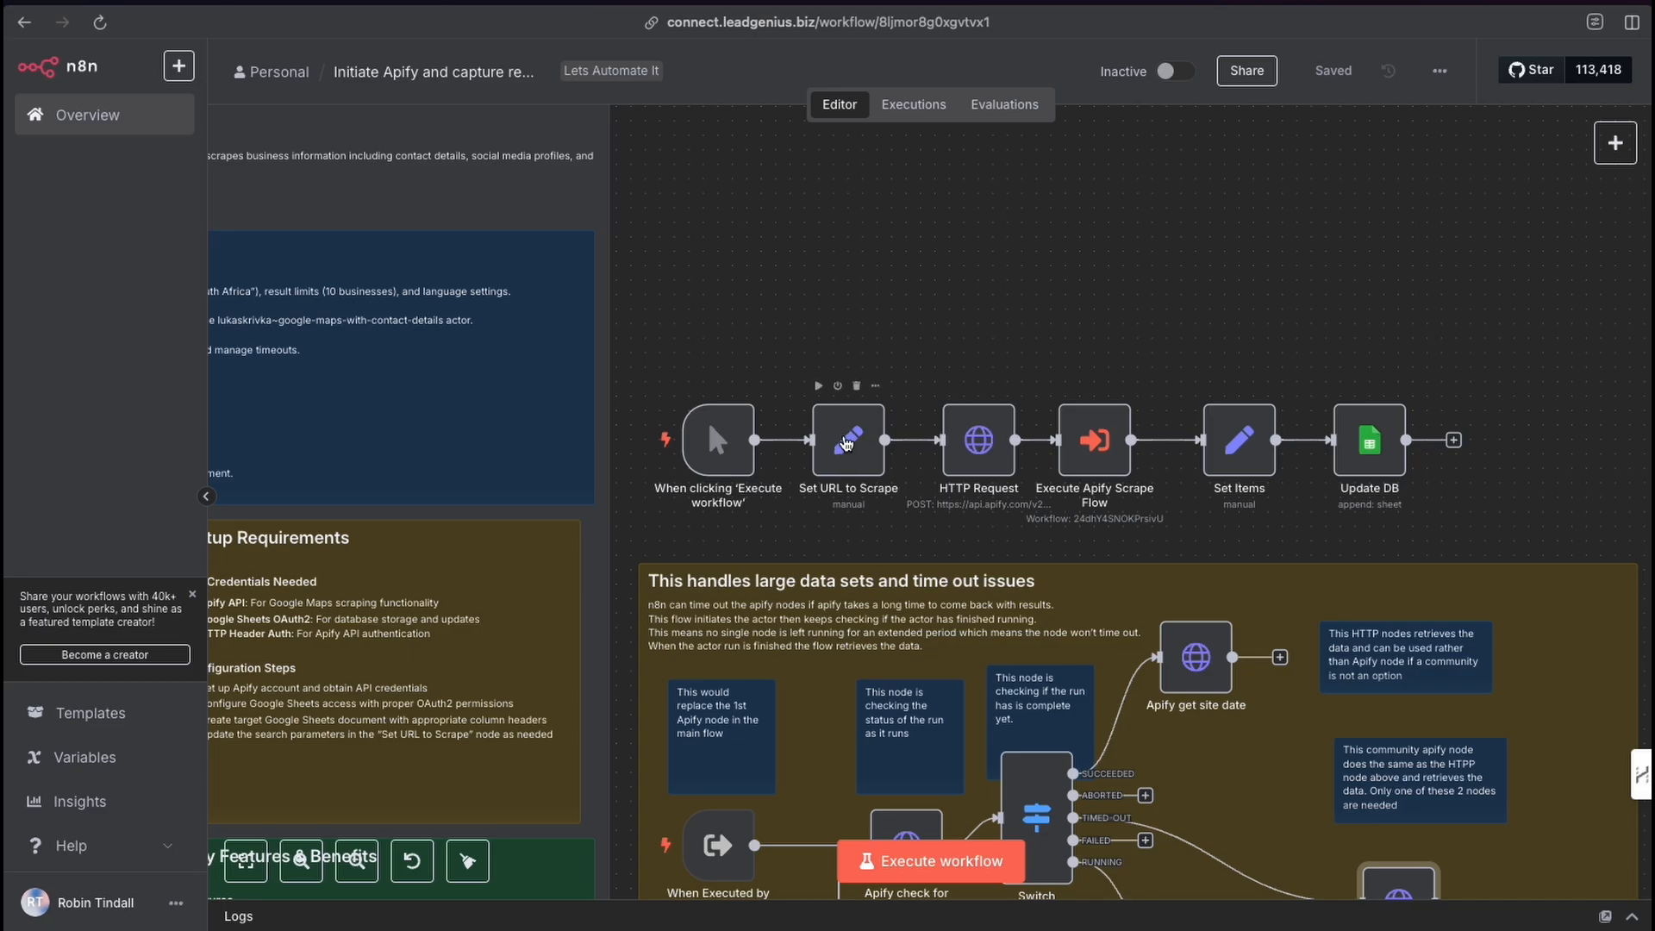
{"action": "left_click", "coordinate": [847, 443]}
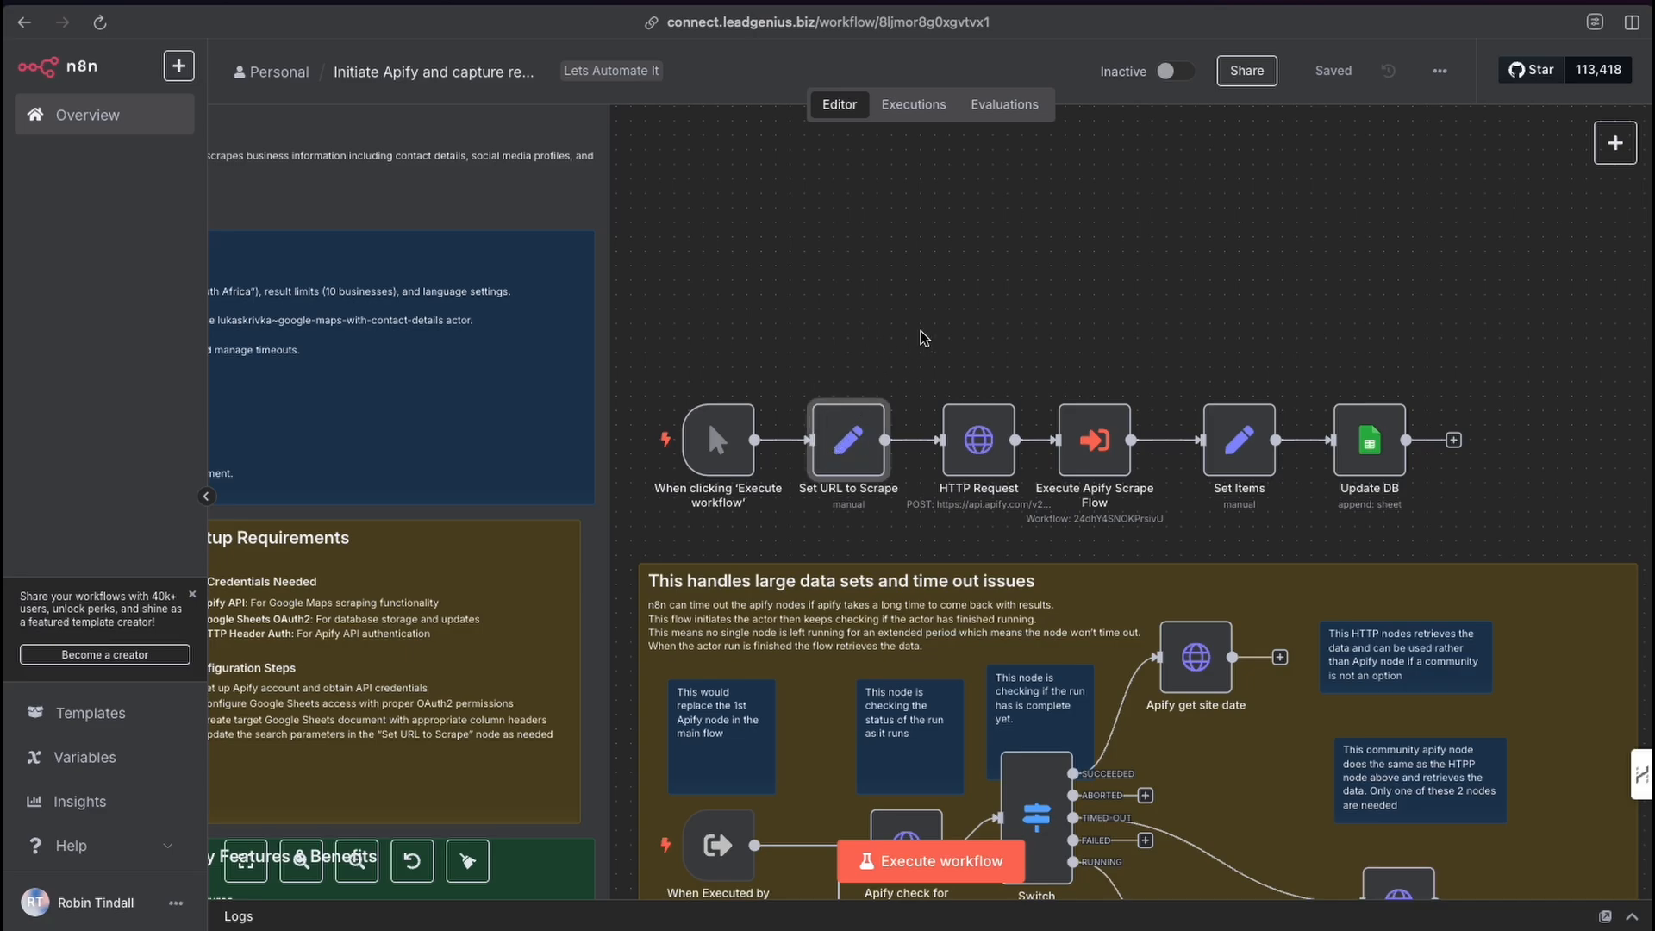
{"action": "left_click", "coordinate": [836, 445]}
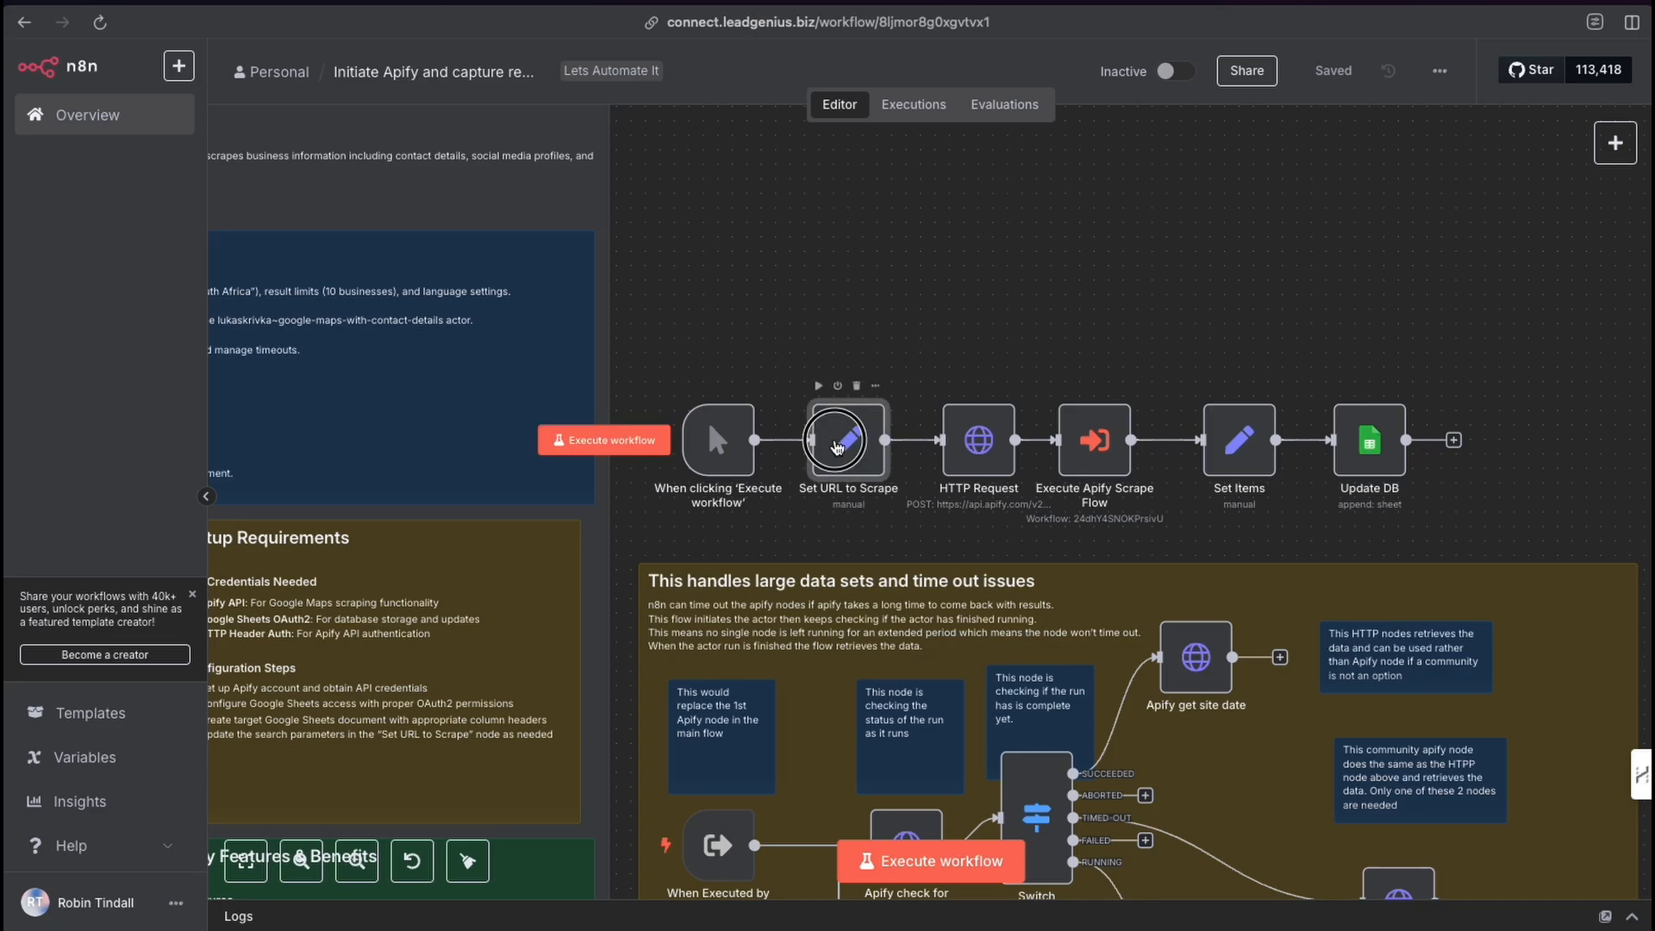
{"action": "double_click", "coordinate": [836, 445]}
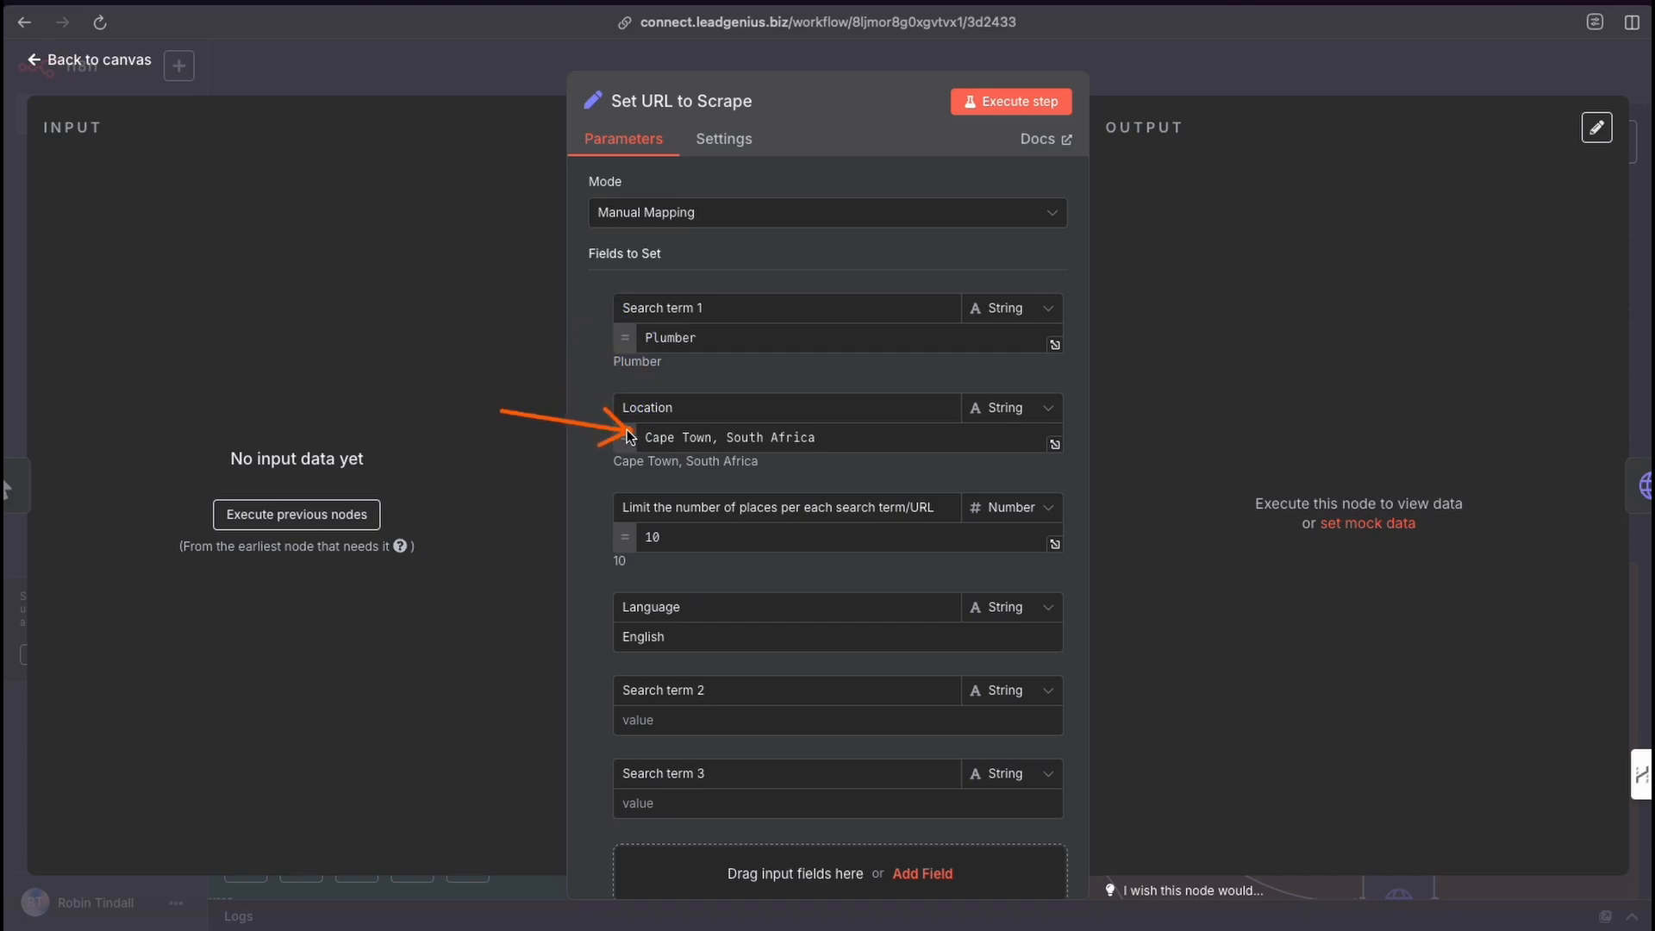
Review the Set URL to Scrape fields, execute the step, and return to the canvas.
{"action": "scroll", "coordinate": [618, 534], "scroll_direction": "down", "scroll_amount": 1}
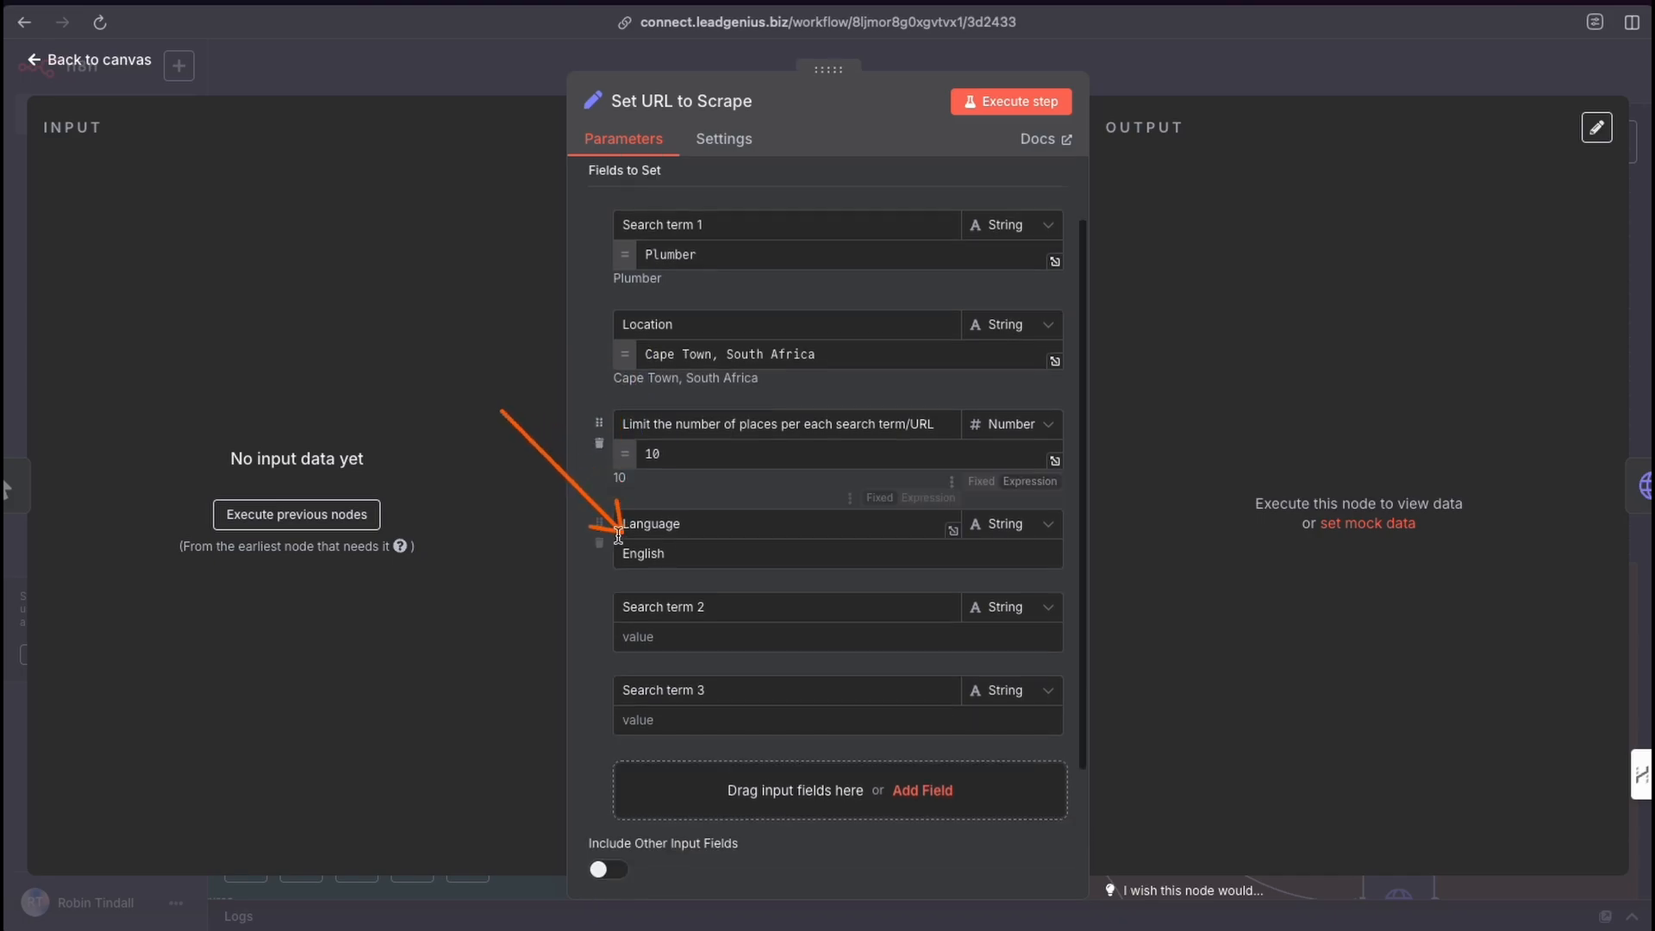
{"action": "scroll", "coordinate": [618, 535], "scroll_direction": "down", "scroll_amount": 2}
{"action": "left_click", "coordinate": [565, 449]}
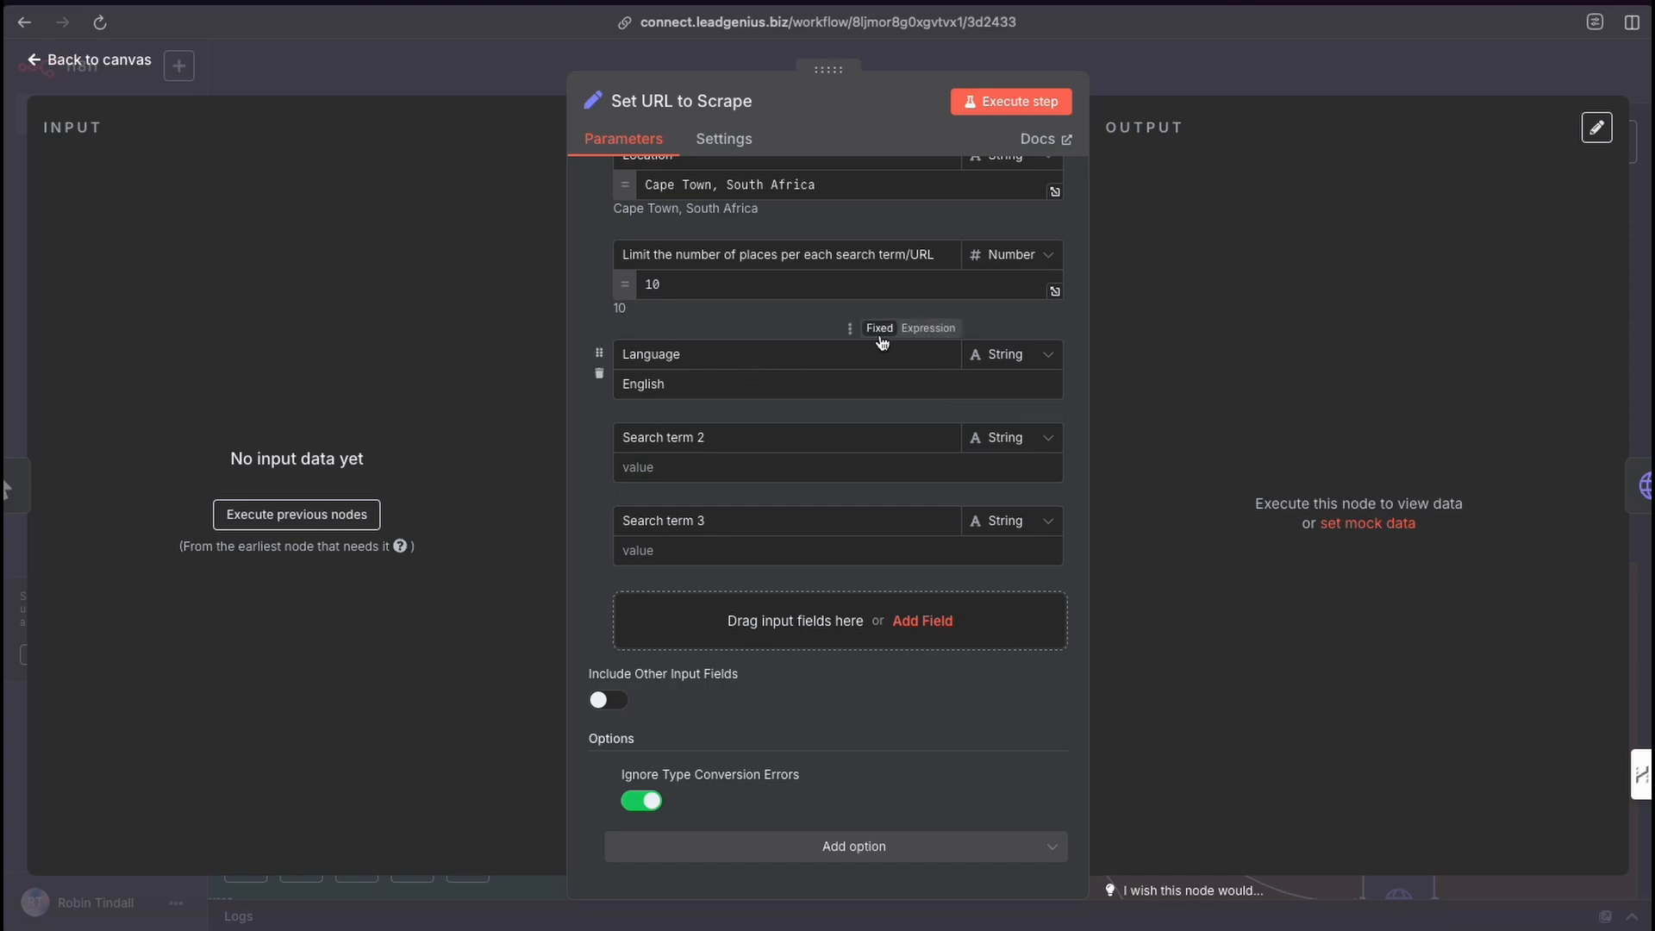
{"action": "scroll", "coordinate": [871, 358], "scroll_direction": "up", "scroll_amount": 3}
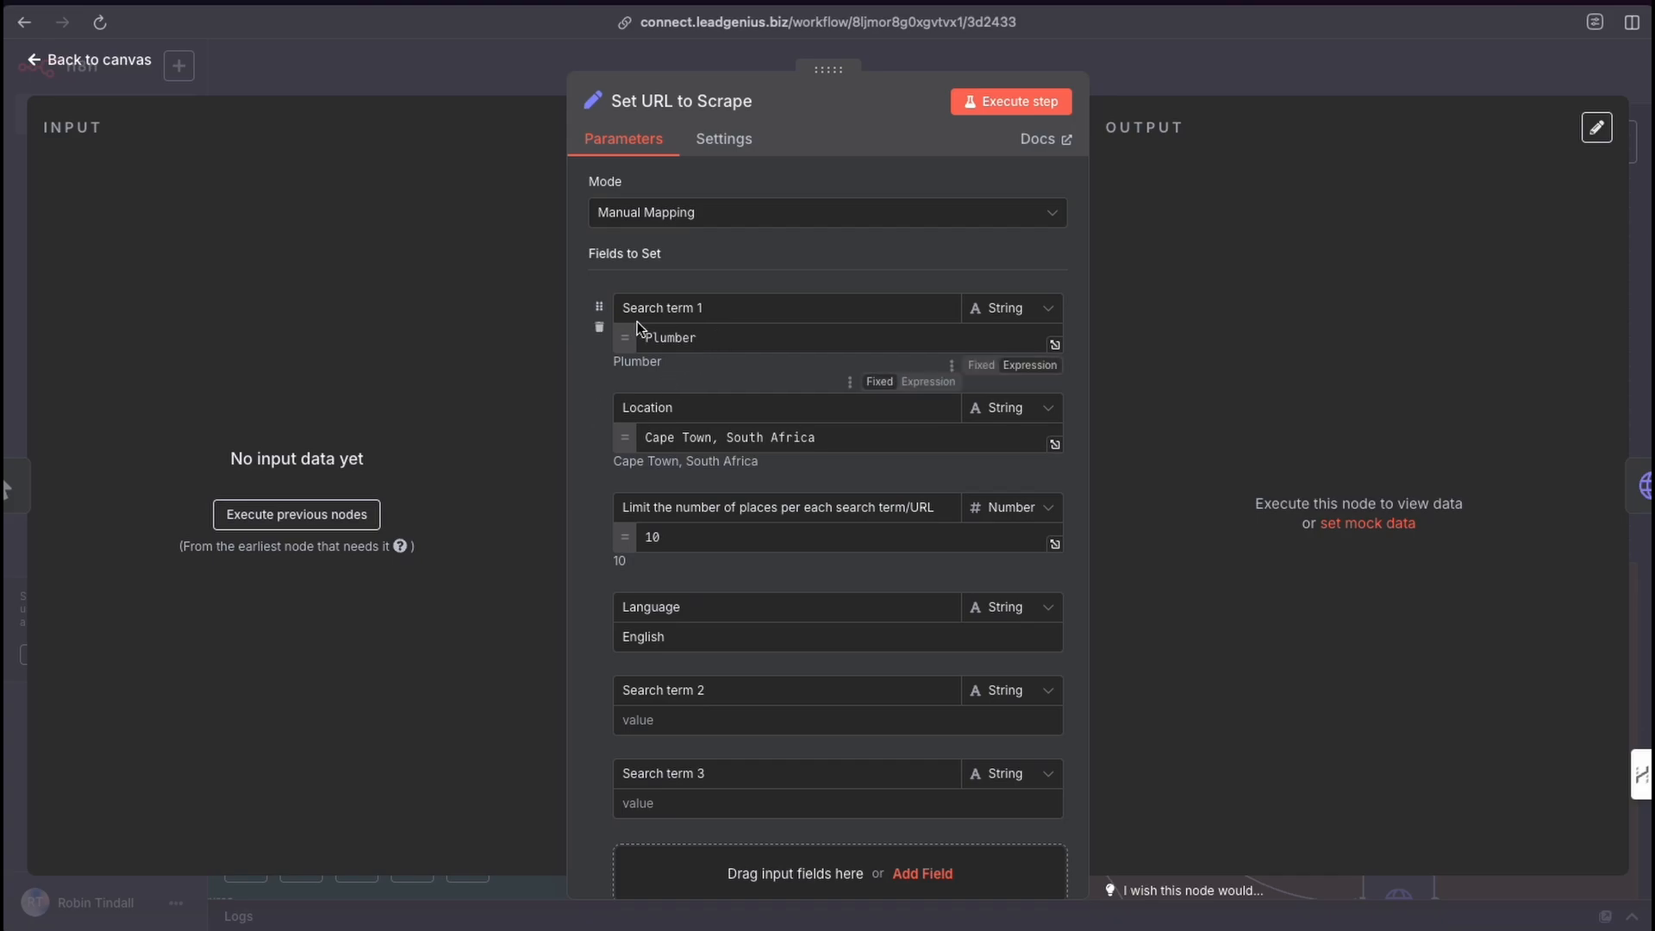
{"action": "left_click", "coordinate": [1006, 103]}
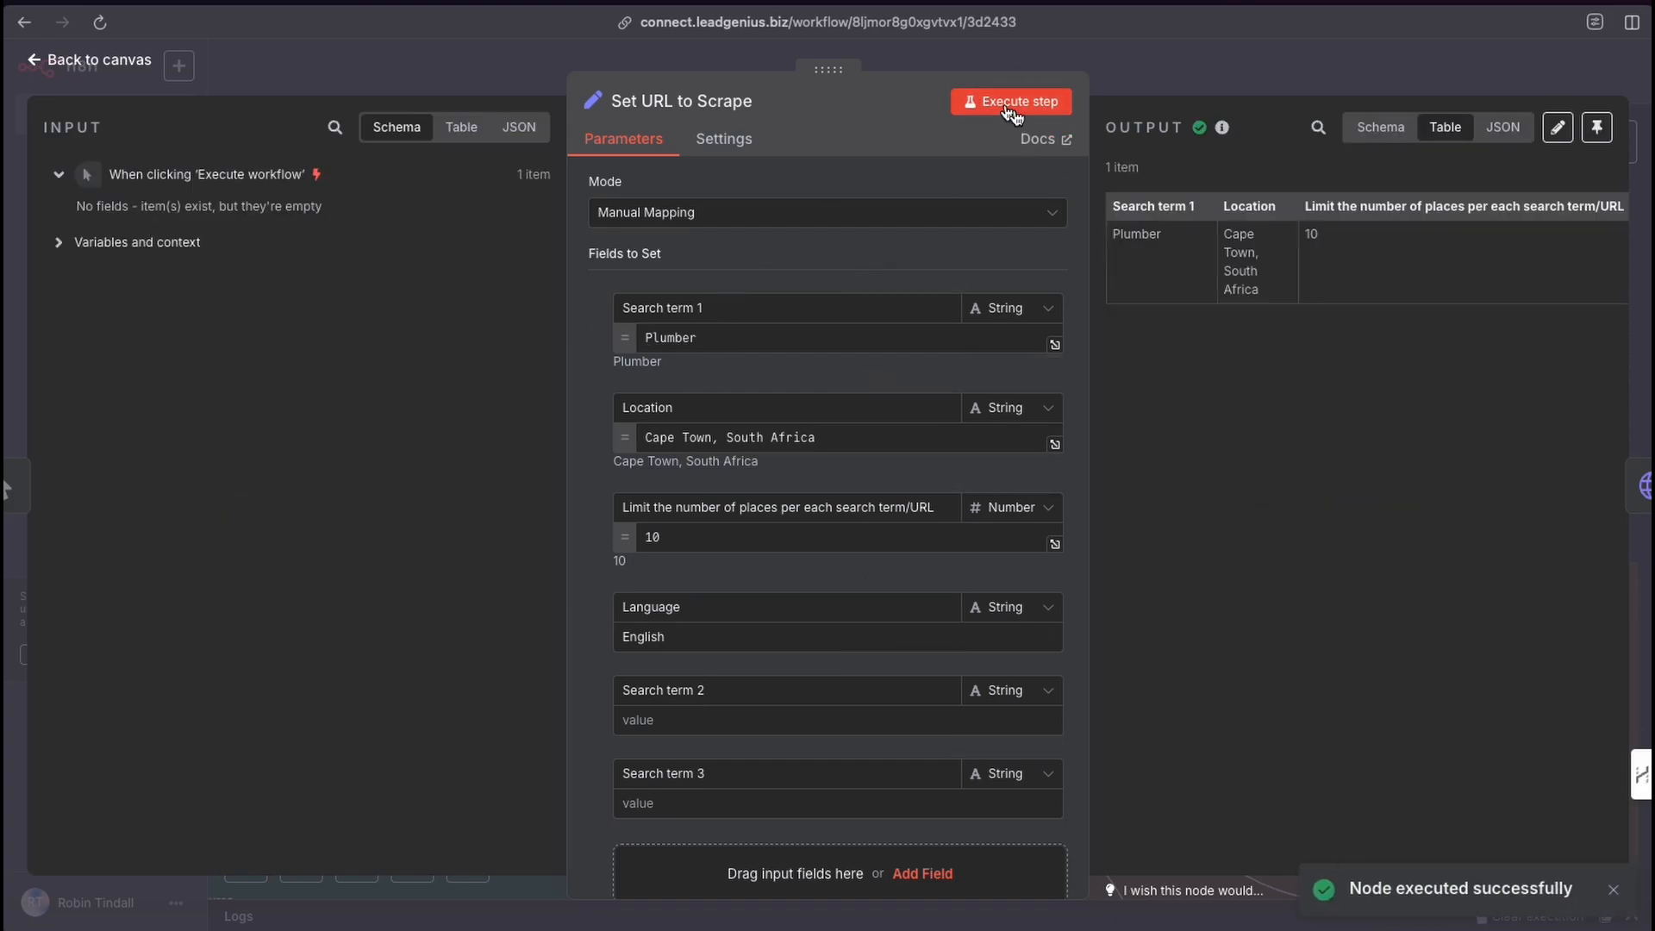
{"action": "left_click", "coordinate": [1167, 76]}
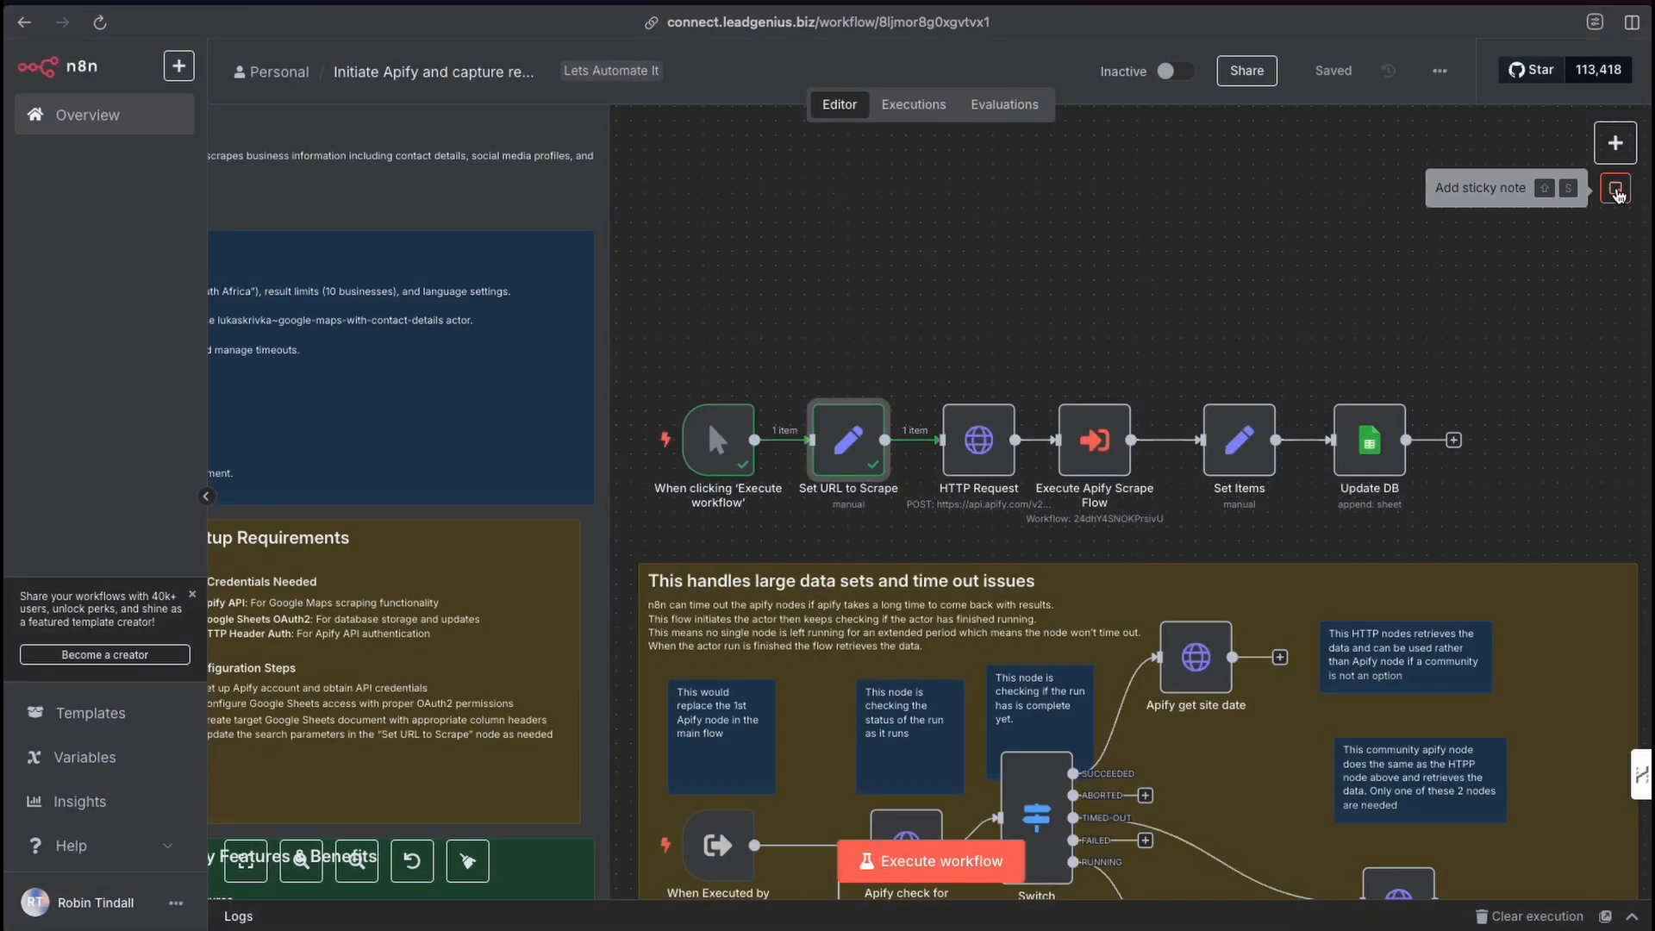
Add an HTTP Request node and place it above the Set URL to Scrape node.
{"action": "left_click", "coordinate": [1617, 191]}
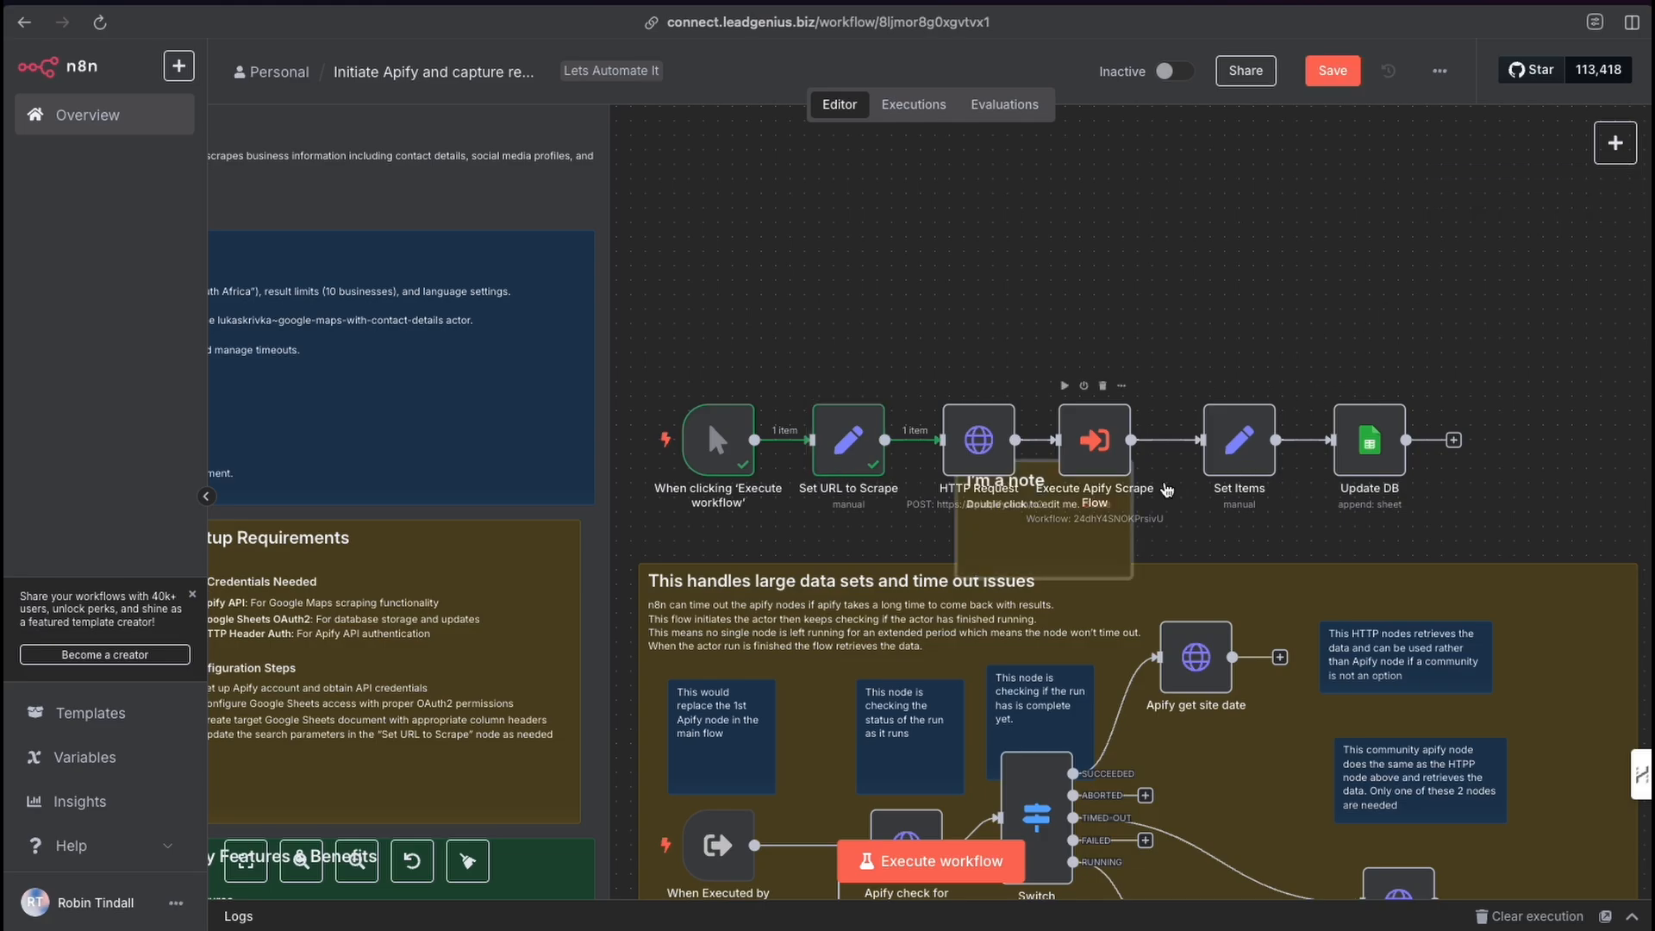
{"action": "key", "text": "ctrl+z"}
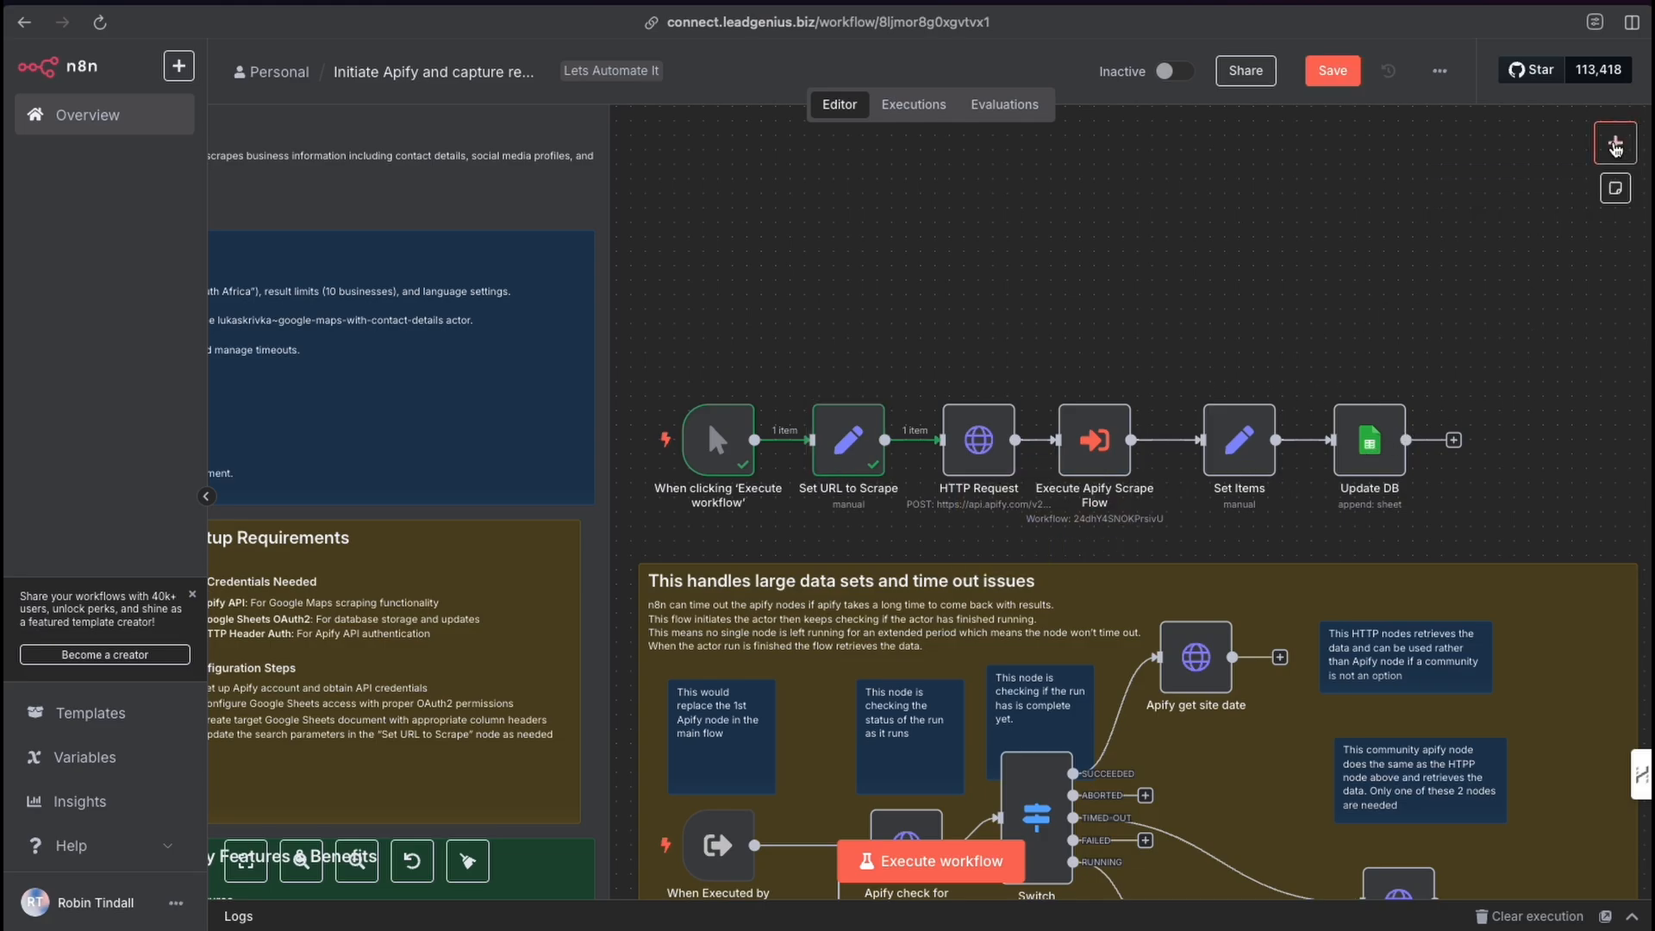
{"action": "left_click", "coordinate": [1616, 143]}
{"action": "type", "text": "http"}
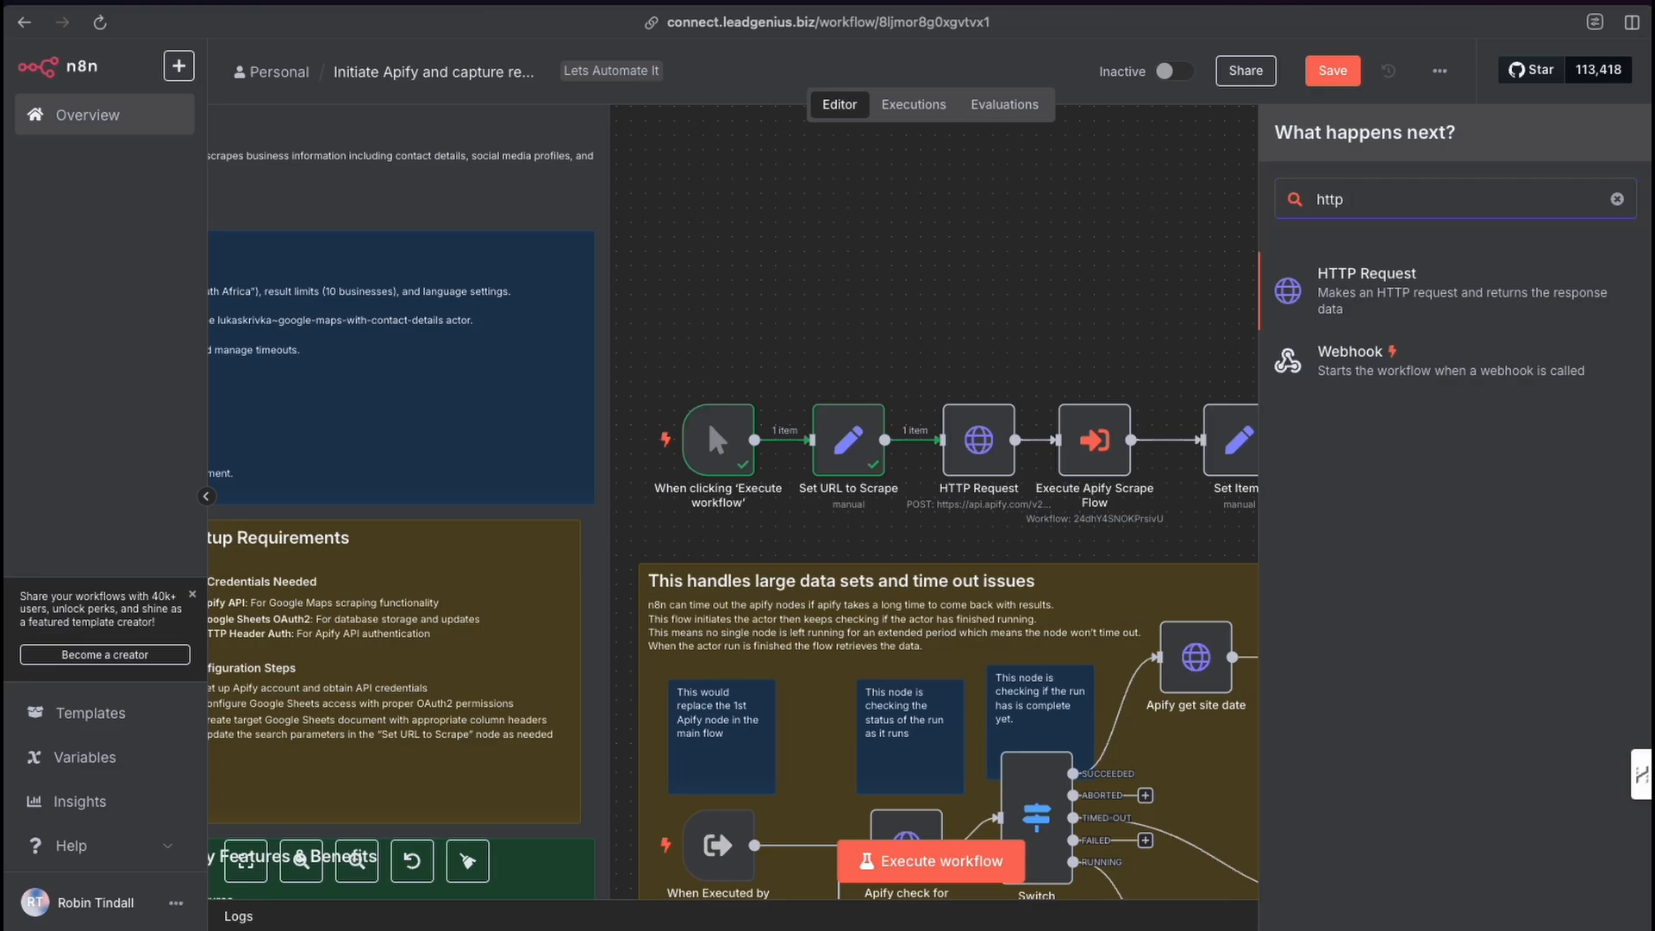
{"action": "left_click", "coordinate": [1345, 285]}
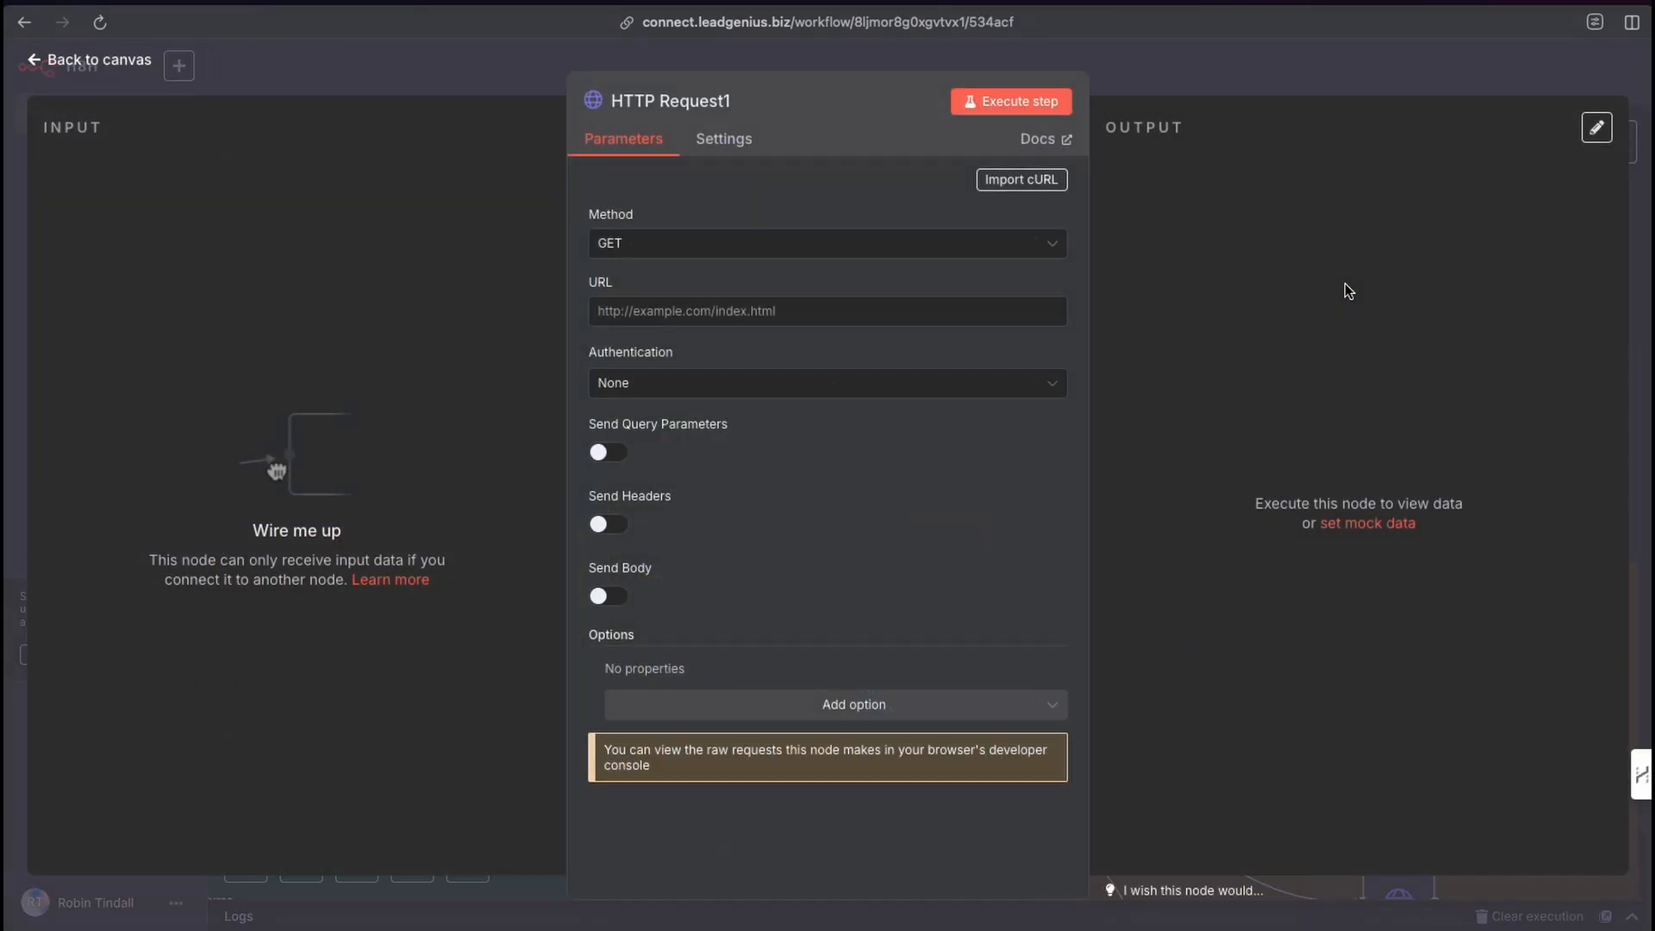
{"action": "left_click", "coordinate": [1155, 81]}
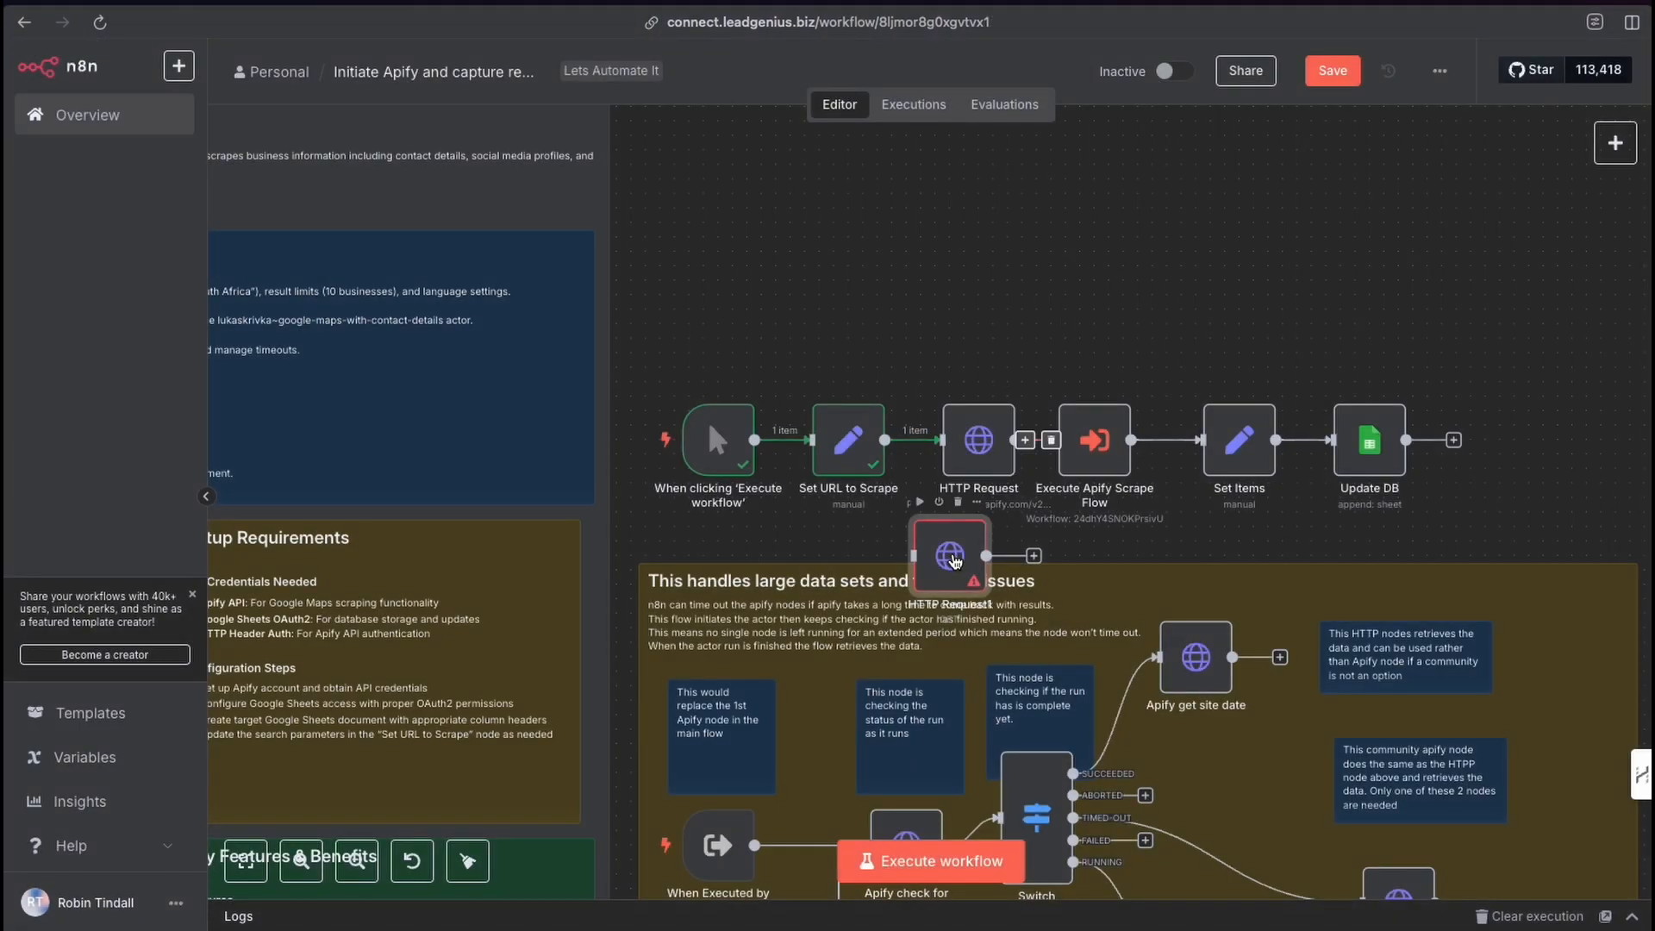
{"action": "left_click_drag", "start_coordinate": [955, 560], "coordinate": [991, 292]}
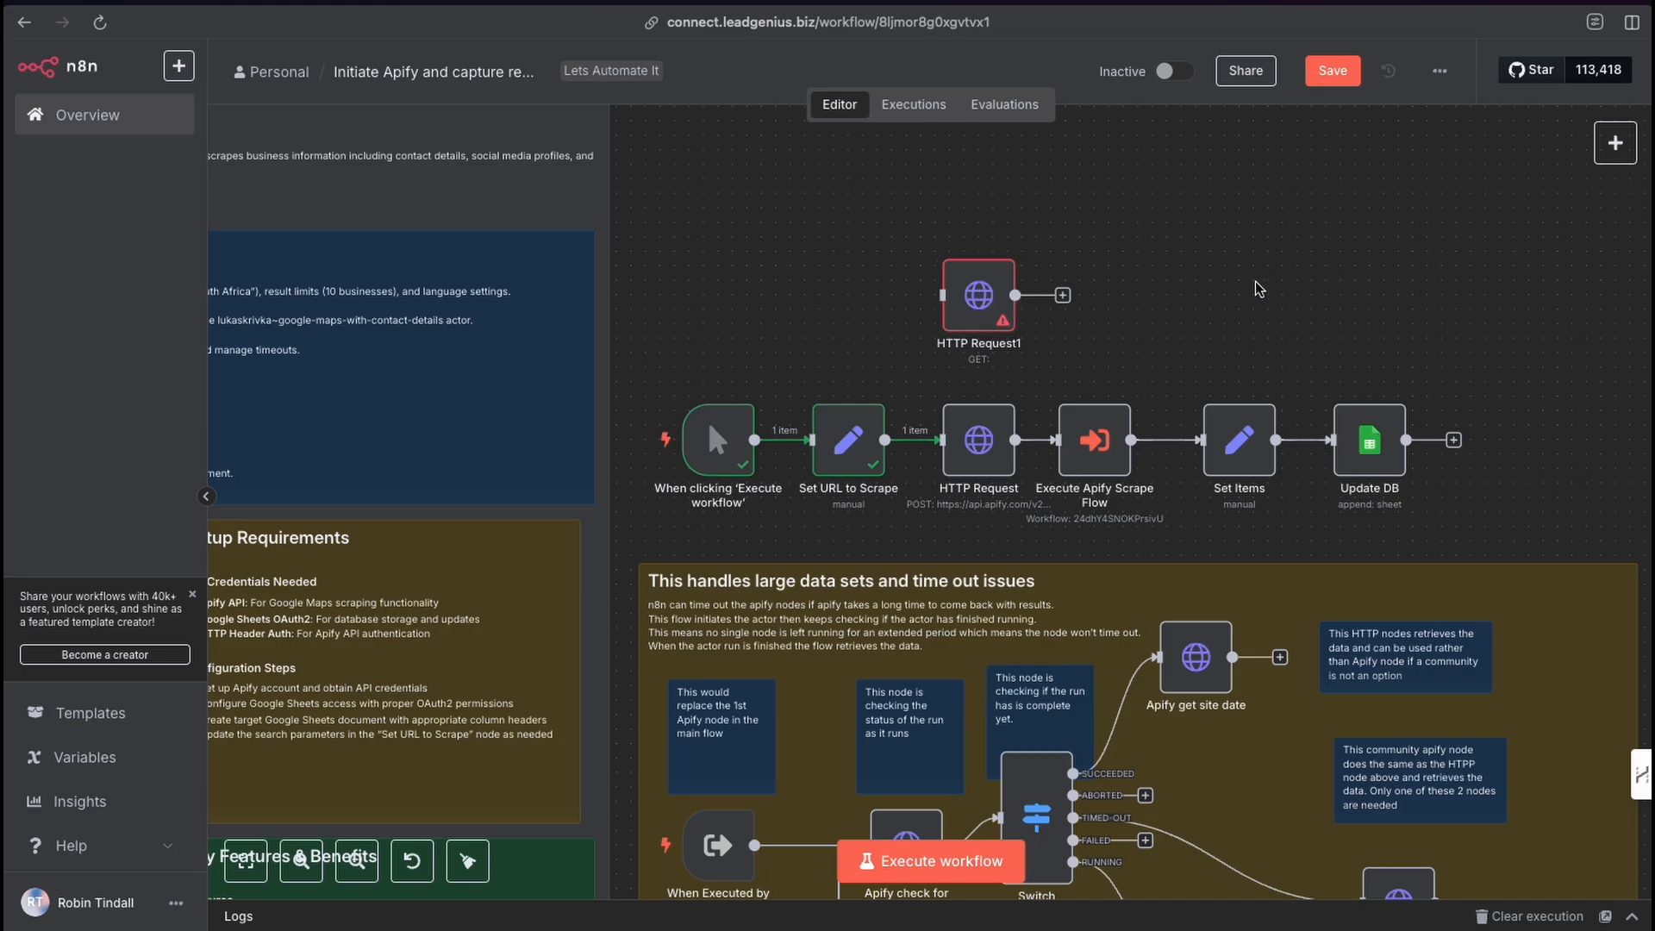
Enable Send Body on the new HTTP Request node and set Specify Body to Using JSON.
{"action": "double_click", "coordinate": [974, 300]}
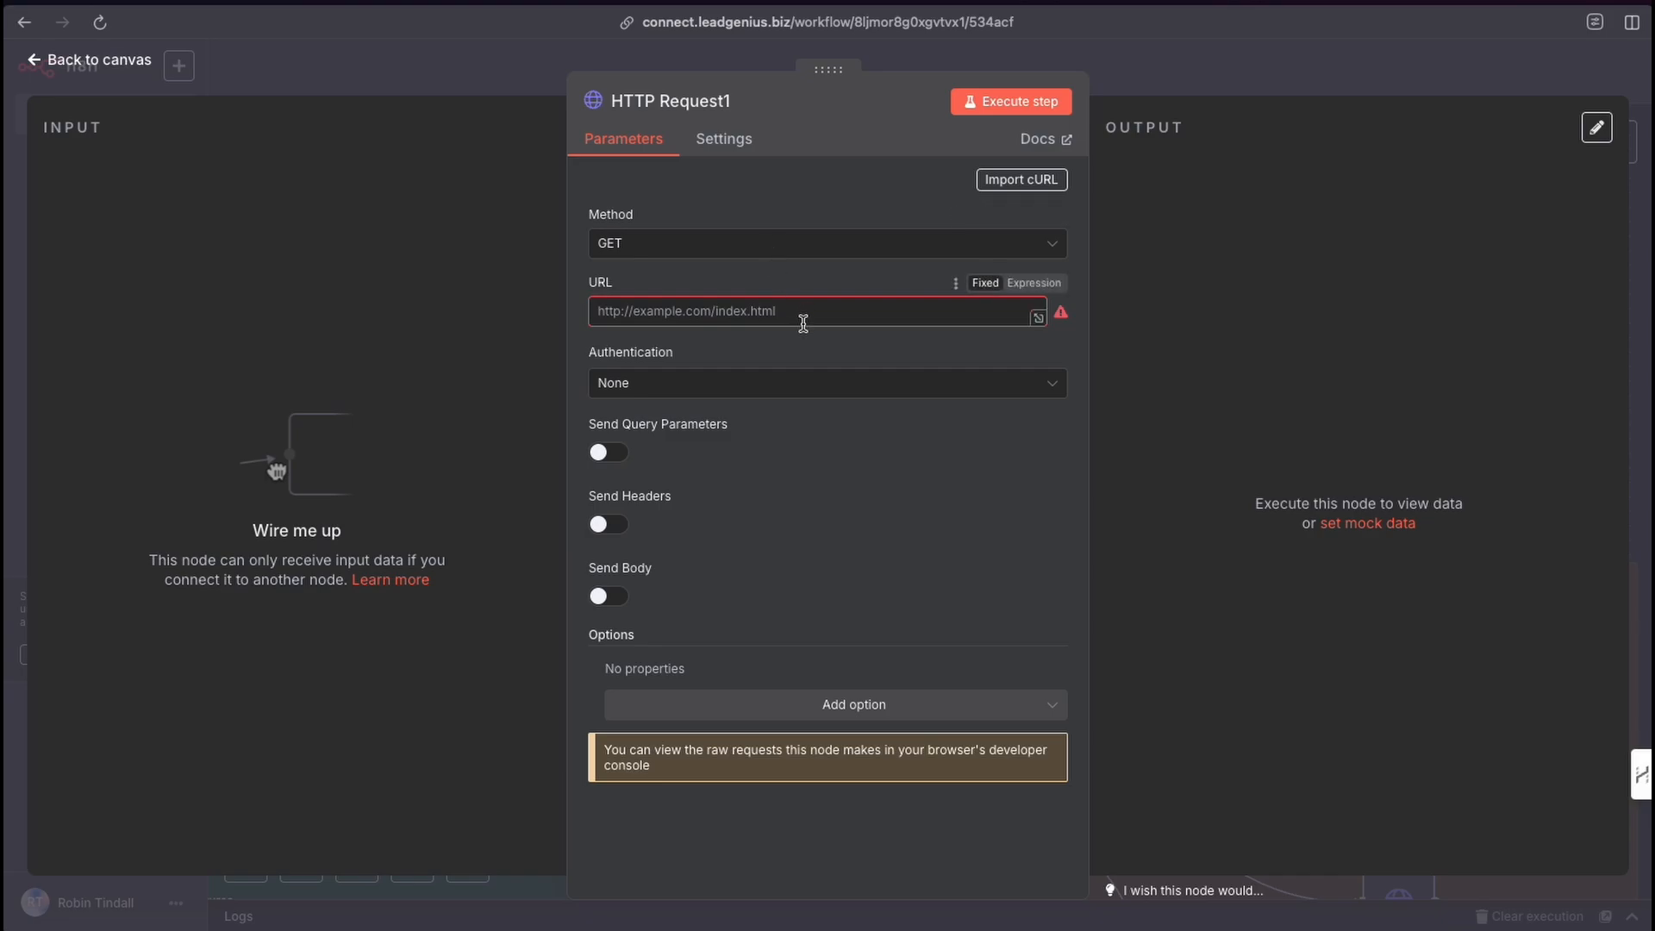
{"action": "left_click", "coordinate": [608, 601]}
{"action": "scroll", "coordinate": [759, 595], "scroll_direction": "down", "scroll_amount": 3}
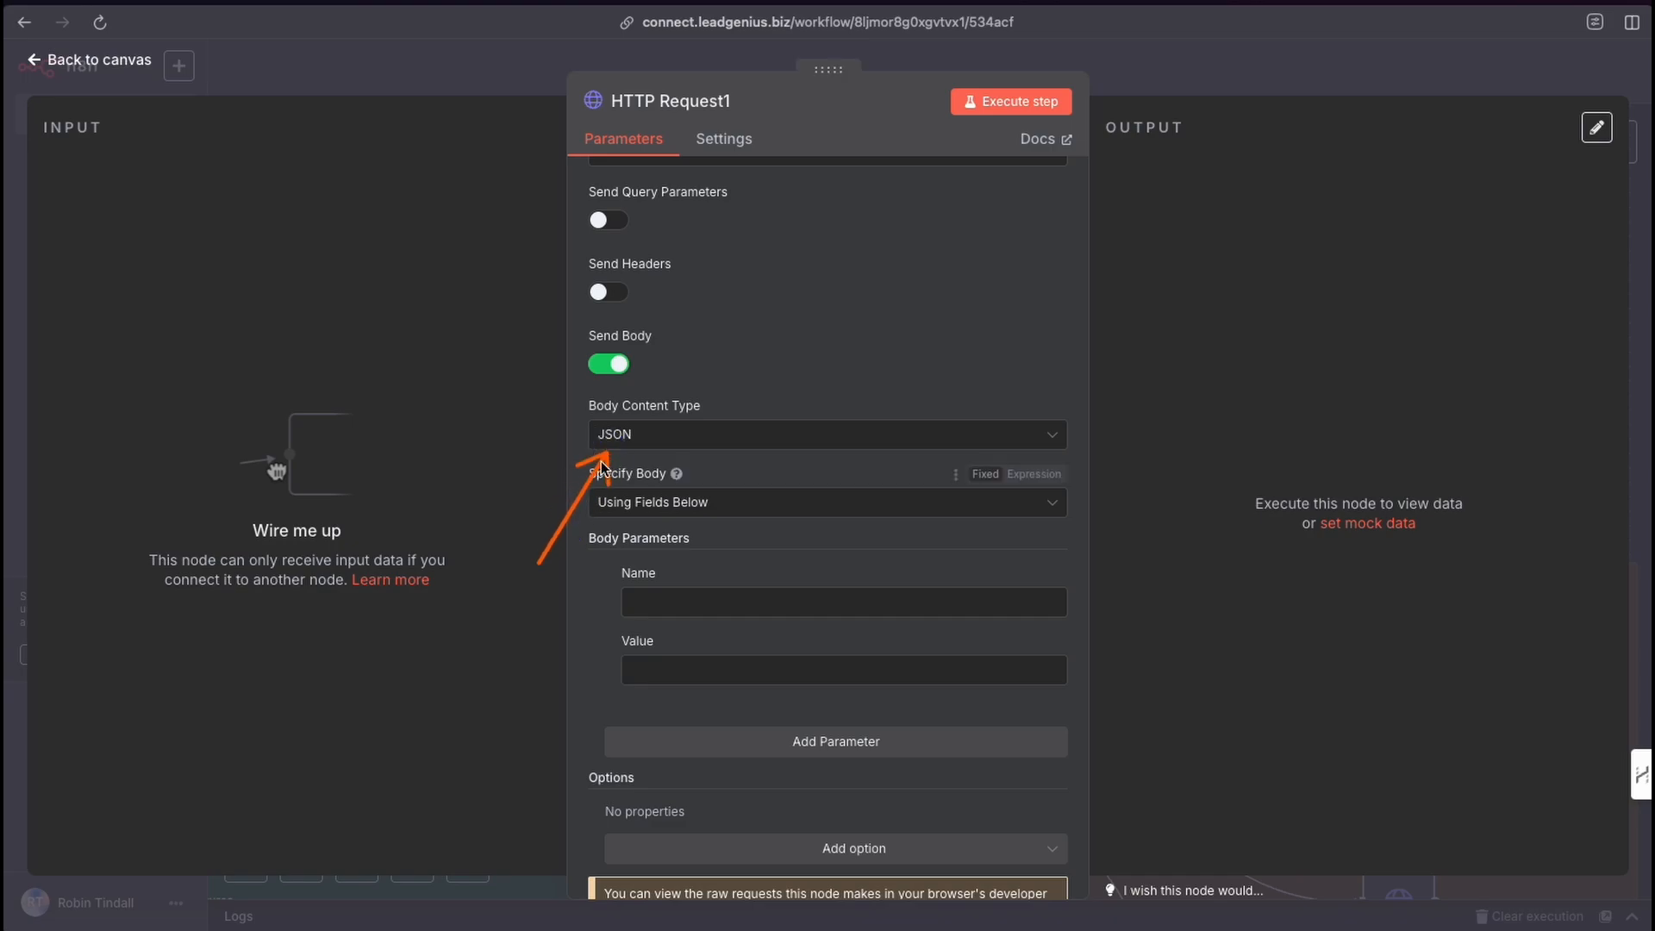
{"action": "left_click", "coordinate": [684, 501]}
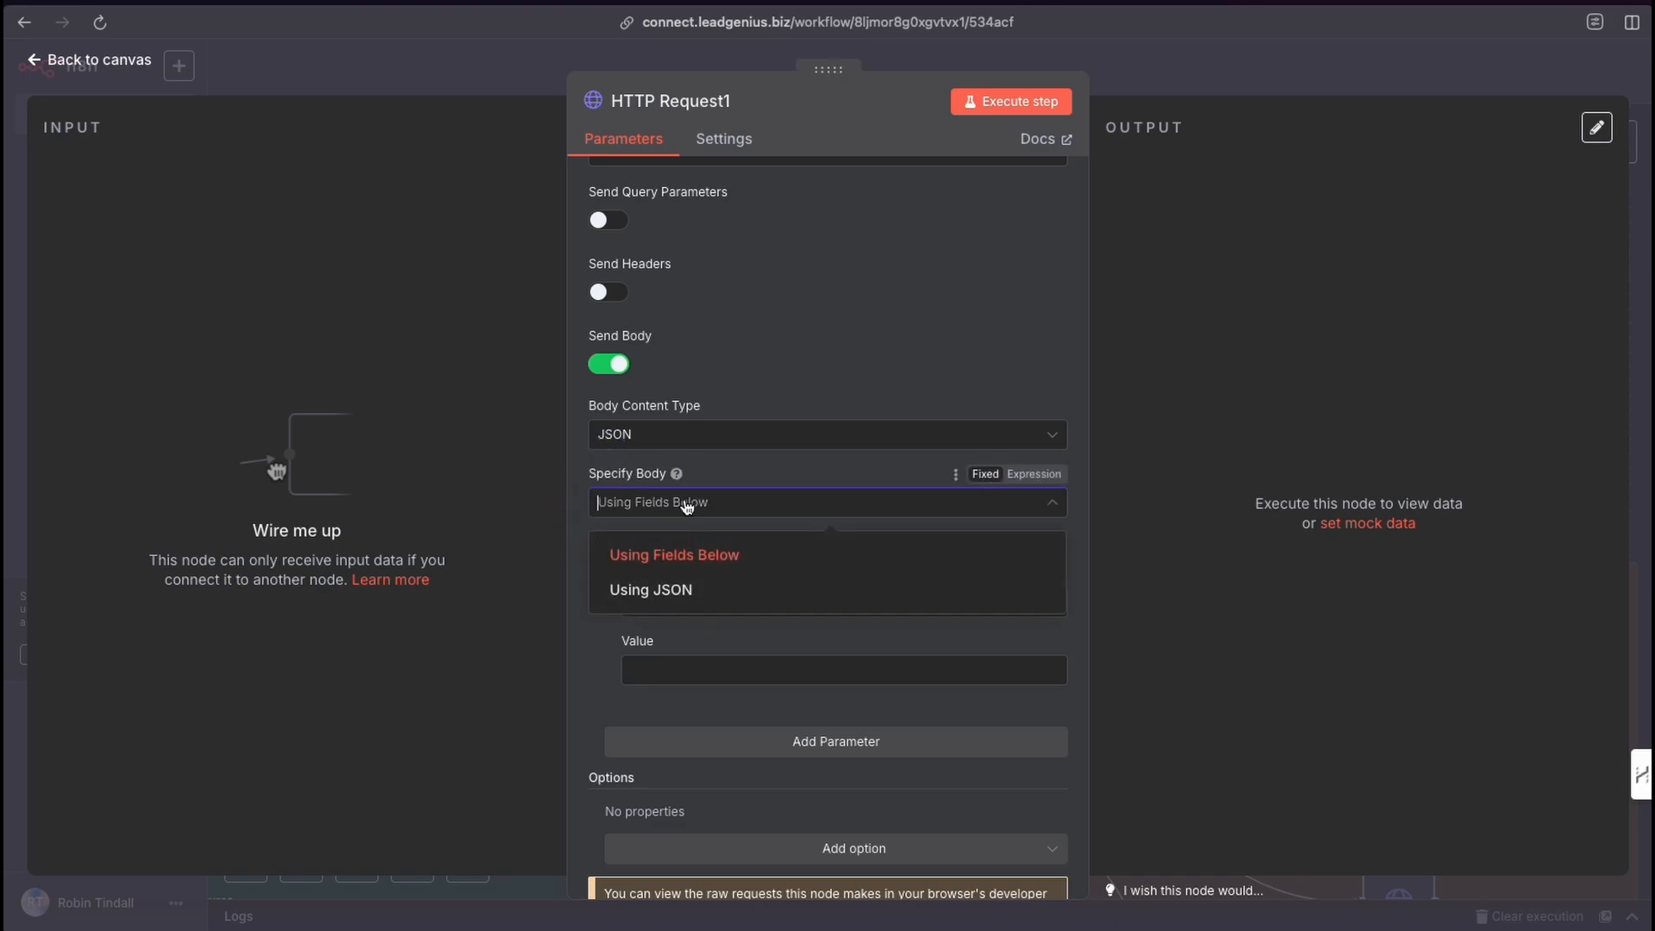
{"action": "left_click", "coordinate": [662, 594]}
{"action": "left_click", "coordinate": [659, 628]}
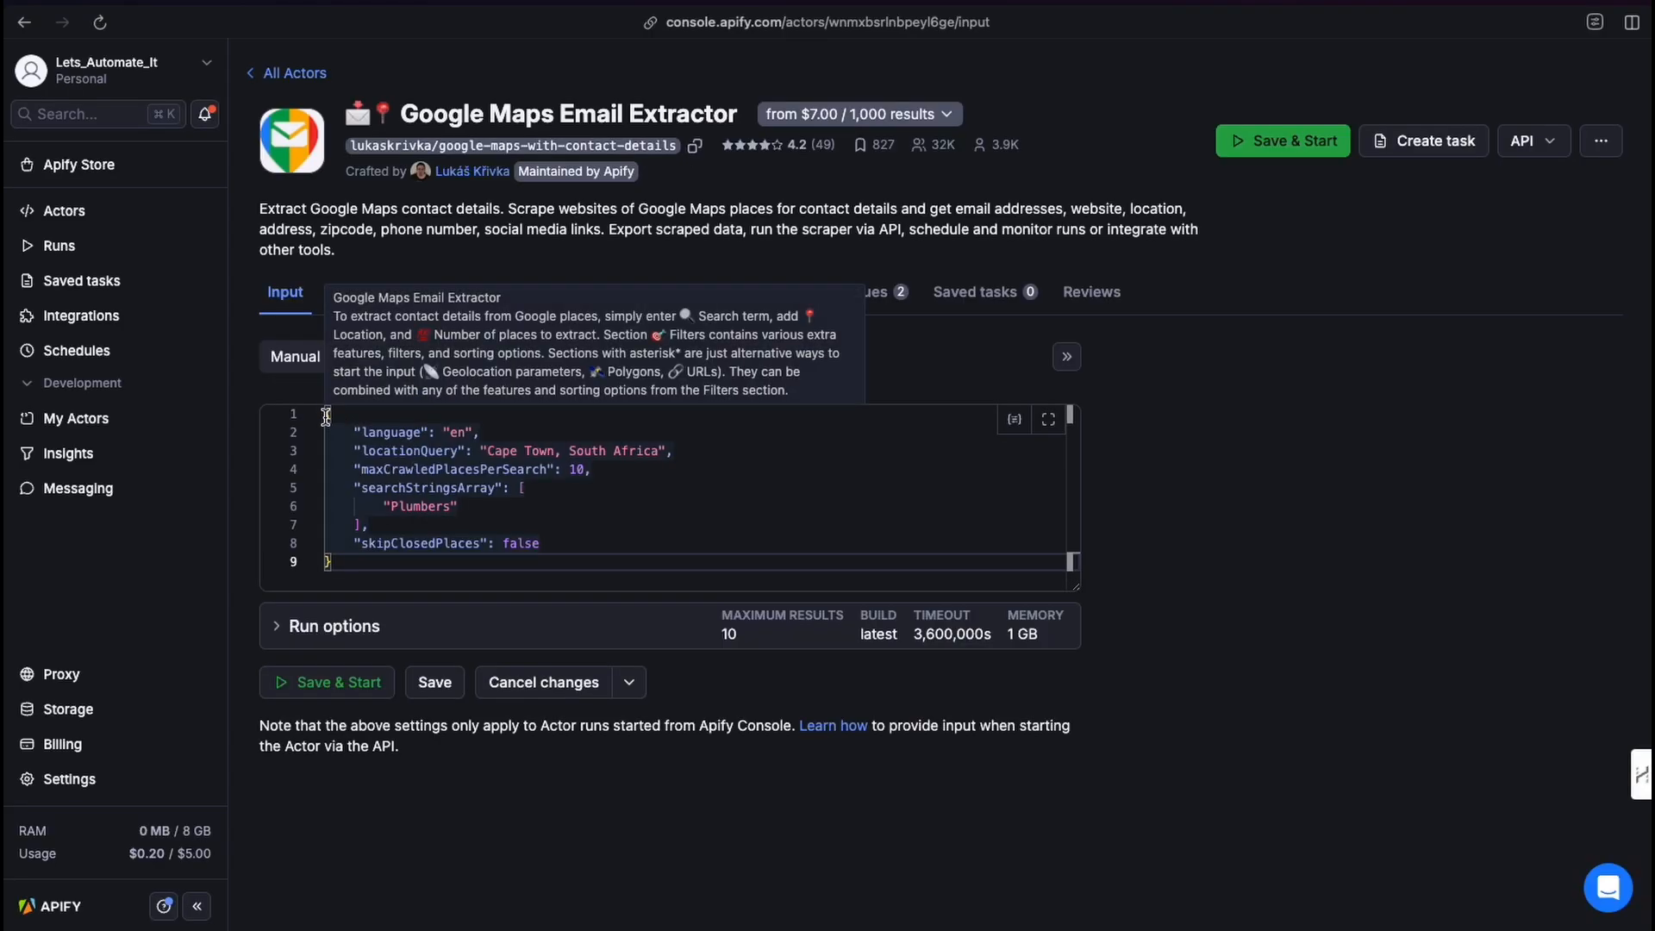
Copy the actor's JSON input and paste it into the HTTP Request node's JSON body, then close the node.
{"action": "left_click_drag", "start_coordinate": [330, 418], "coordinate": [336, 562]}
{"action": "key", "text": "super+c"}
{"action": "mouse_move", "coordinate": [400, 541]}
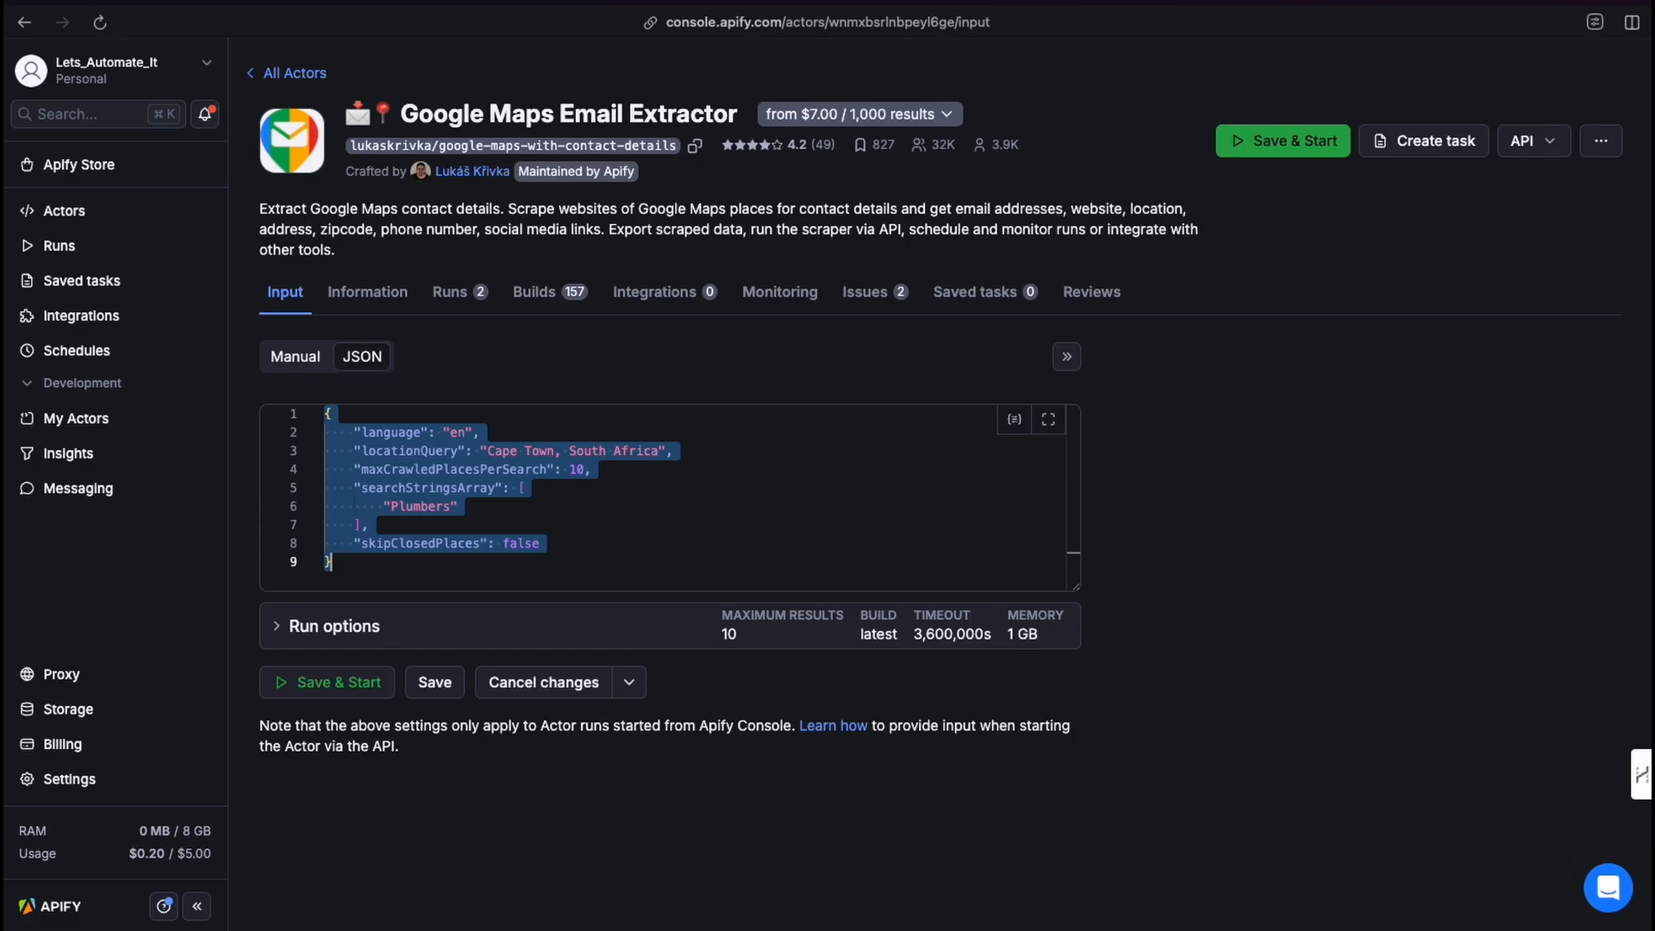
{"action": "key", "text": "ctrl+Tab"}
{"action": "key", "text": "super+v"}
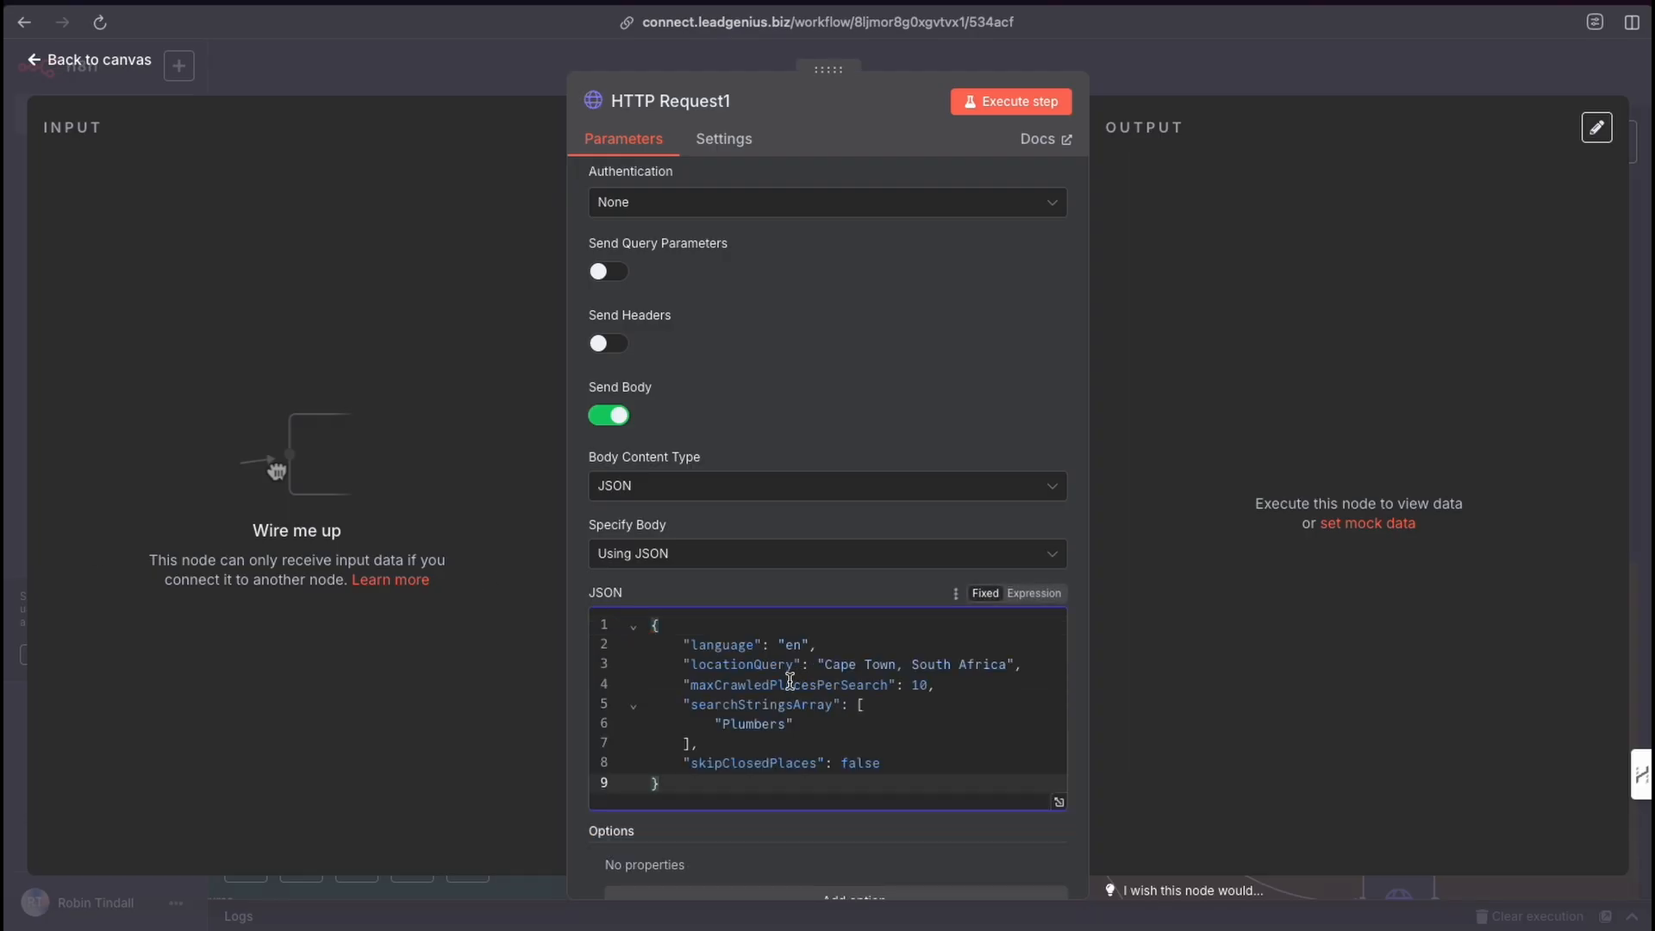
{"action": "key", "text": "Escape"}
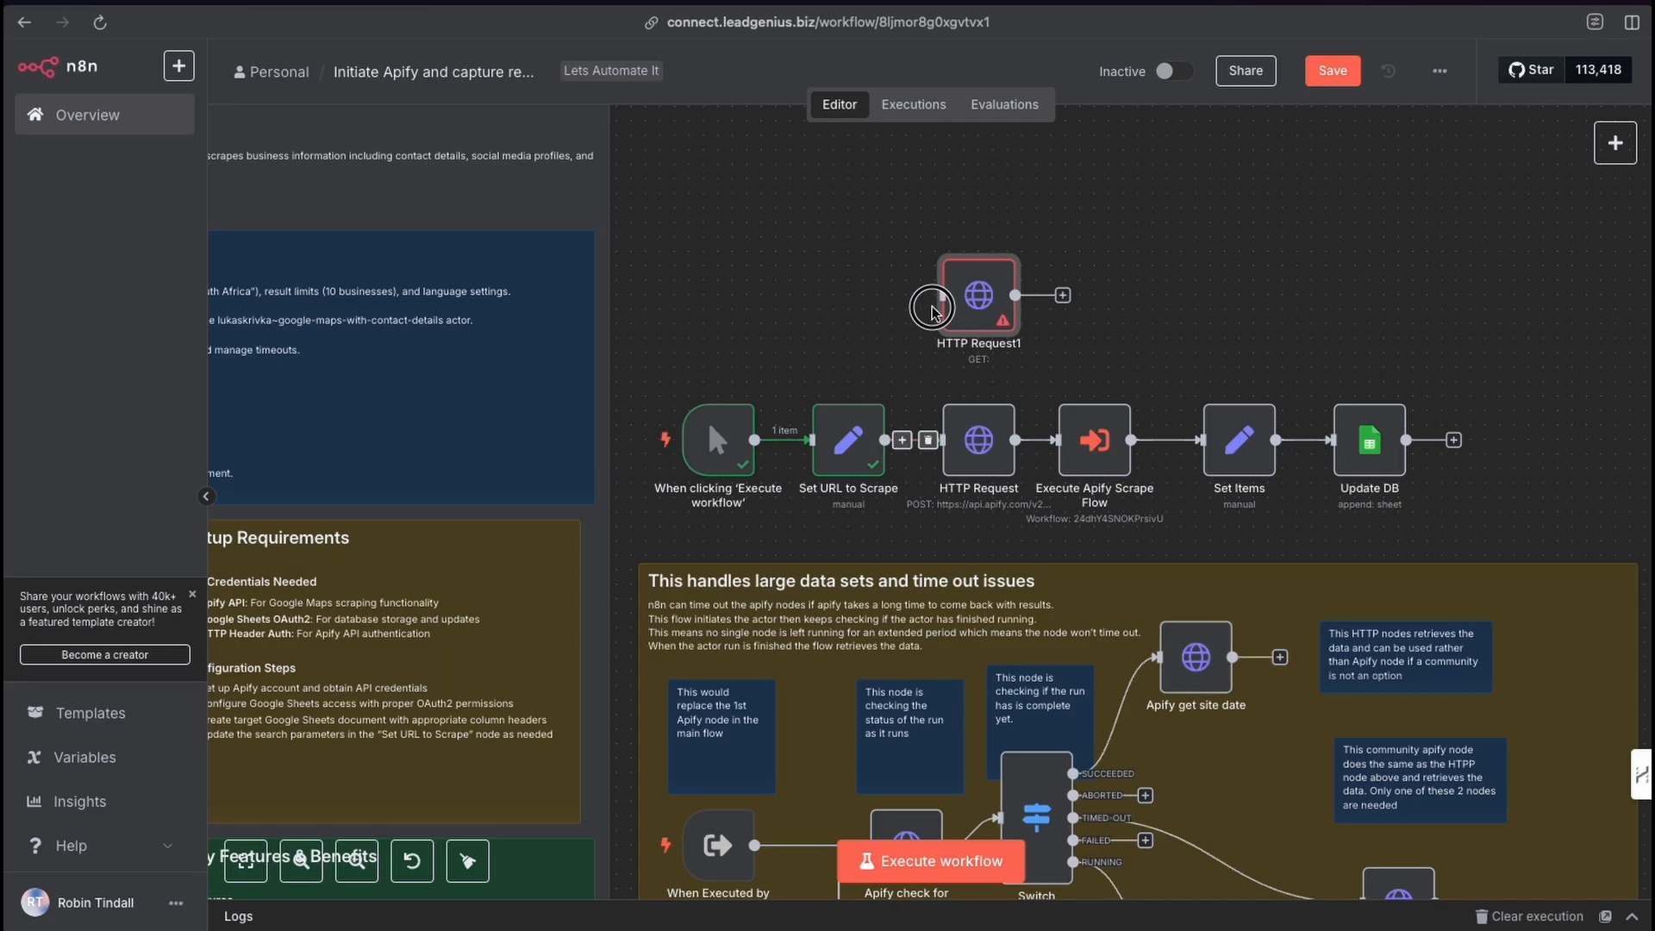
Connect the Set URL to Scrape output to the HTTP Request1 node and reopen it.
{"action": "left_click_drag", "start_coordinate": [886, 440], "coordinate": [942, 295]}
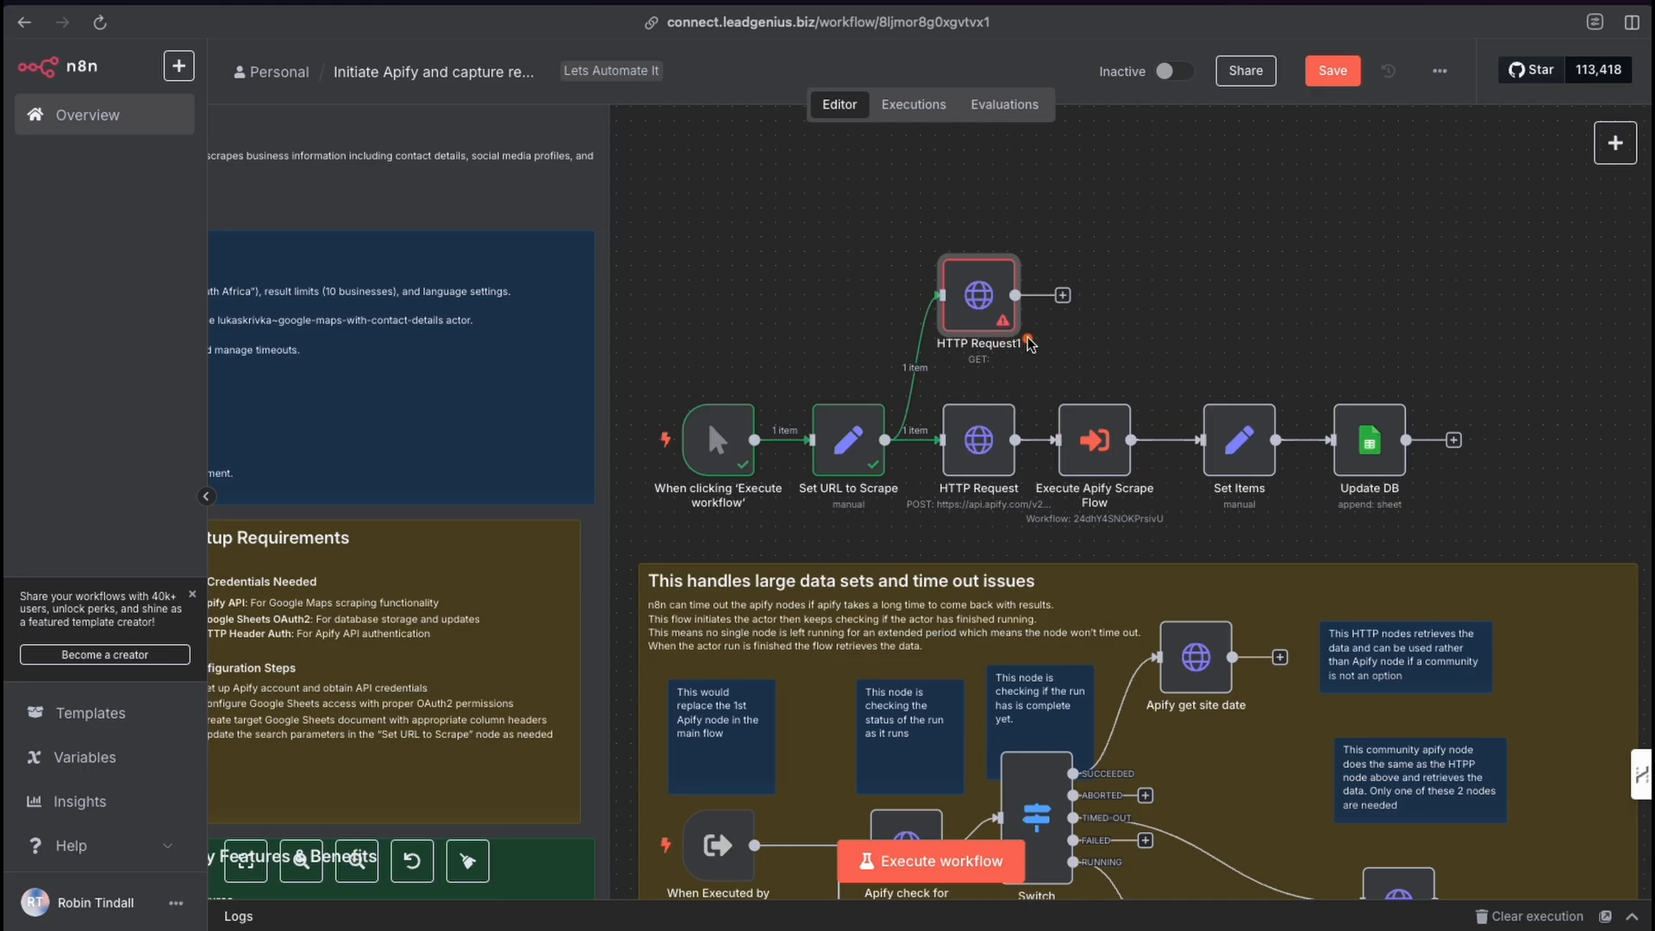
{"action": "mouse_move", "coordinate": [1079, 368]}
{"action": "left_mouse_down"}
{"action": "mouse_move", "coordinate": [977, 438]}
{"action": "mouse_move", "coordinate": [1000, 431]}
{"action": "mouse_move", "coordinate": [981, 293]}
{"action": "mouse_move", "coordinate": [983, 423]}
{"action": "mouse_move", "coordinate": [979, 310]}
{"action": "left_mouse_up"}
{"action": "double_click", "coordinate": [979, 308]}
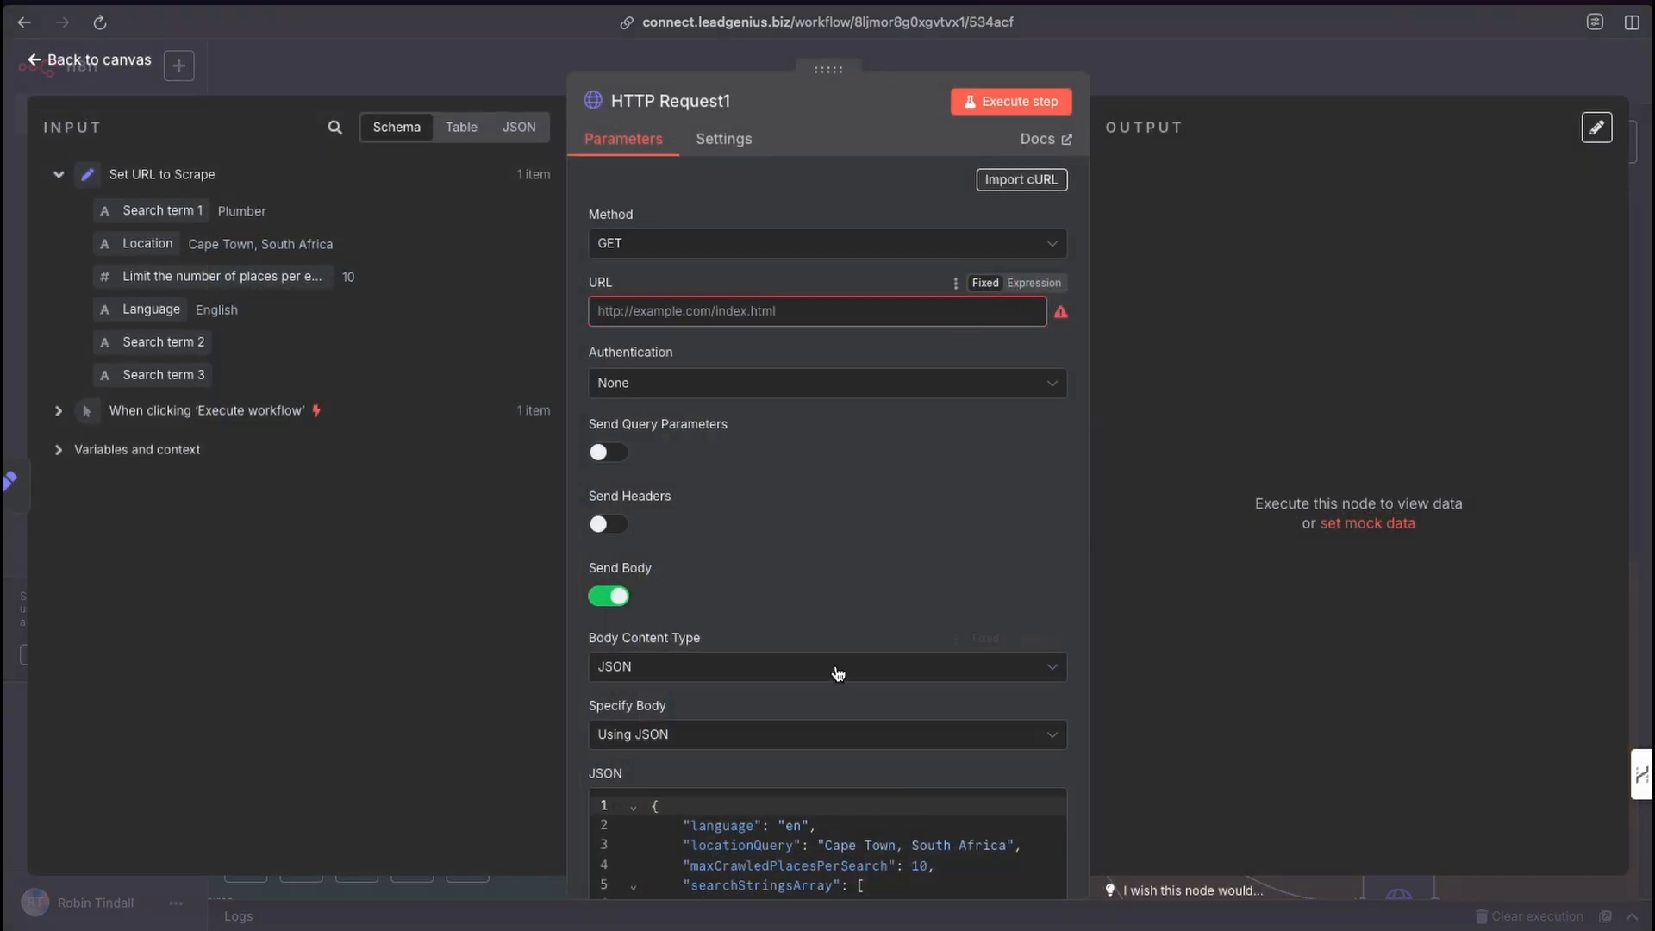
Switch the HTTP Request1 JSON body to an expression and map the Location field into locationQuery.
{"action": "scroll", "coordinate": [838, 673], "scroll_direction": "down", "scroll_amount": 3}
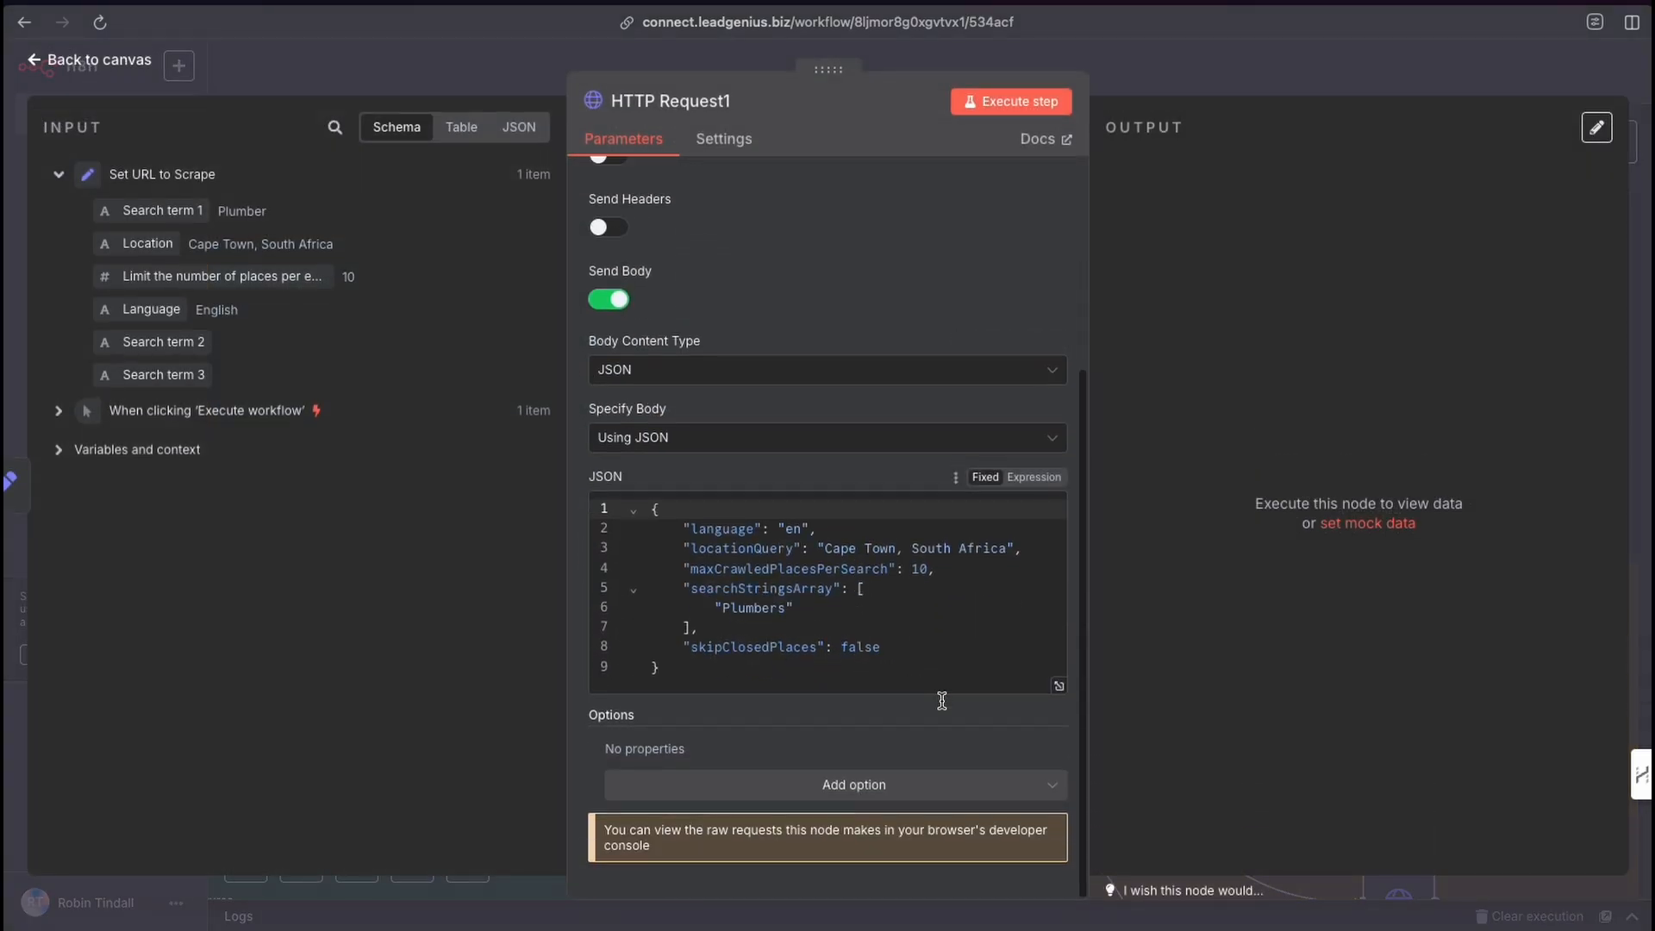
{"action": "left_click", "coordinate": [1038, 479]}
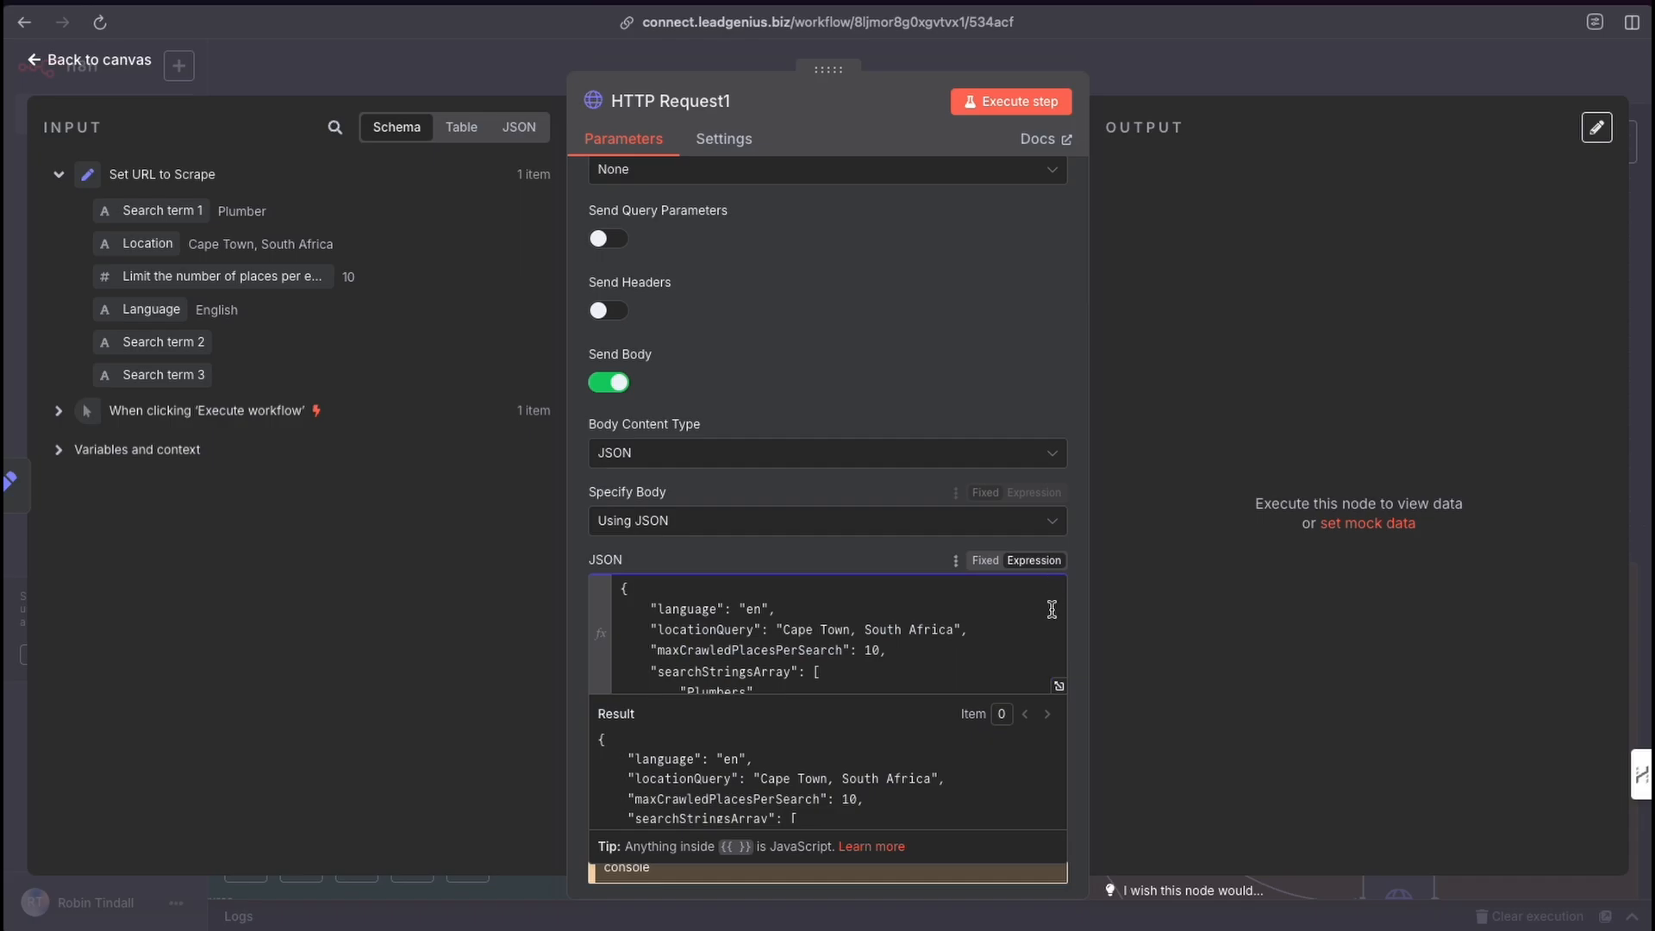
{"action": "left_click", "coordinate": [1060, 686]}
{"action": "left_click_drag", "start_coordinate": [621, 238], "coordinate": [798, 241]}
{"action": "key", "text": "BackSpace"}
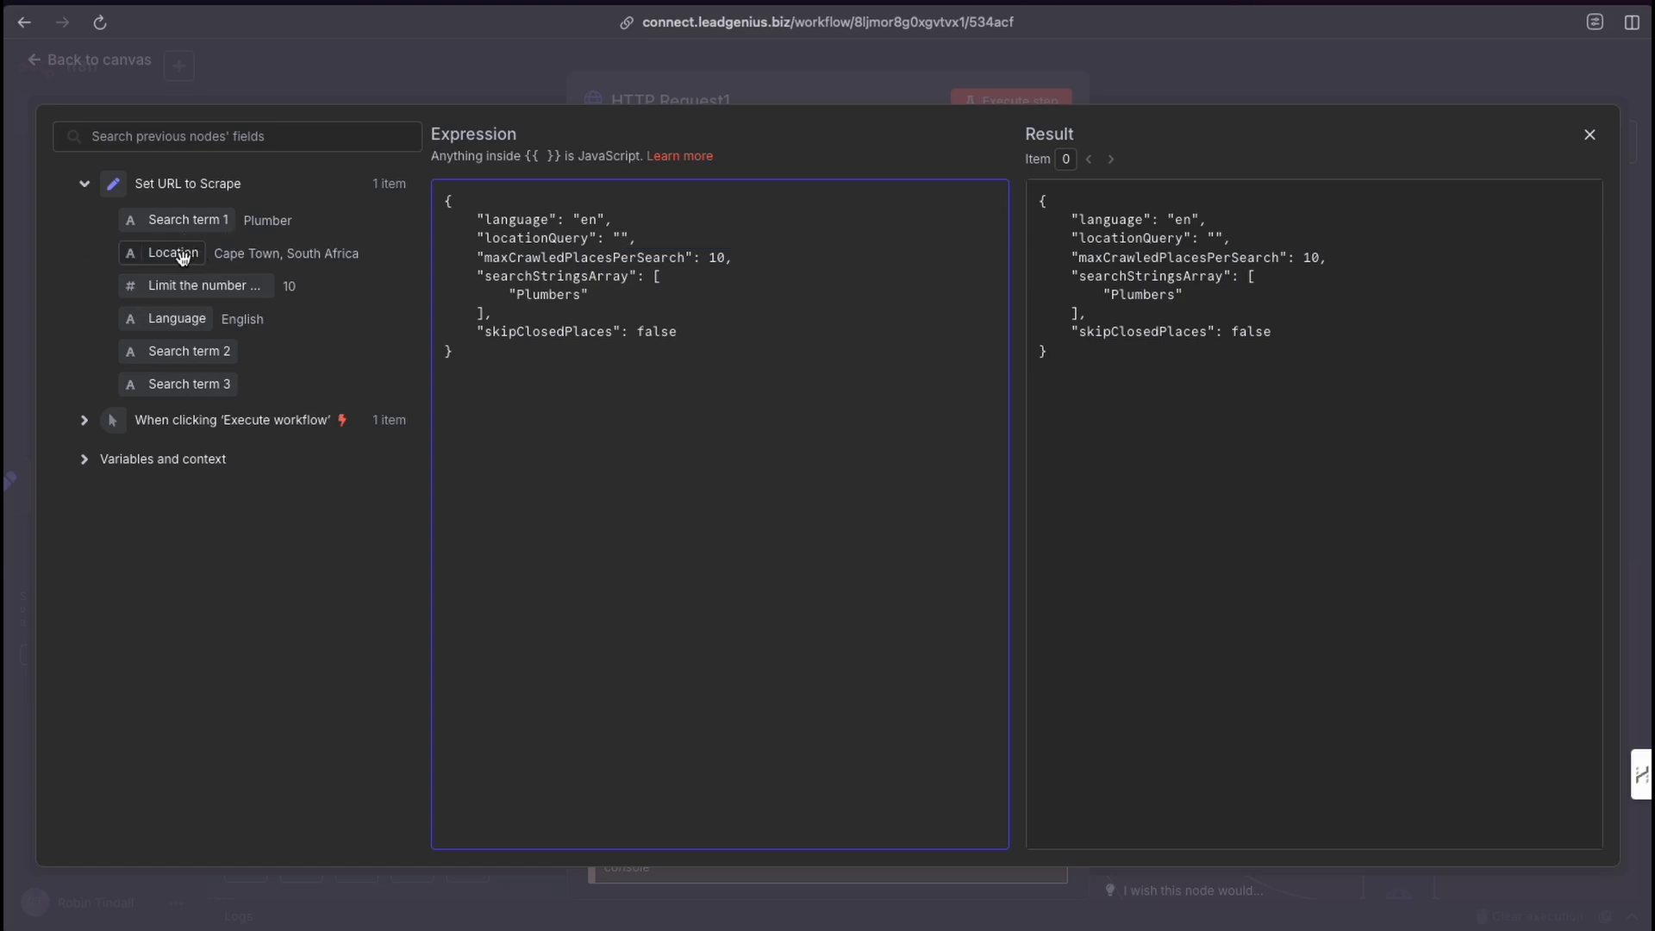
{"action": "left_click_drag", "start_coordinate": [182, 257], "coordinate": [622, 242]}
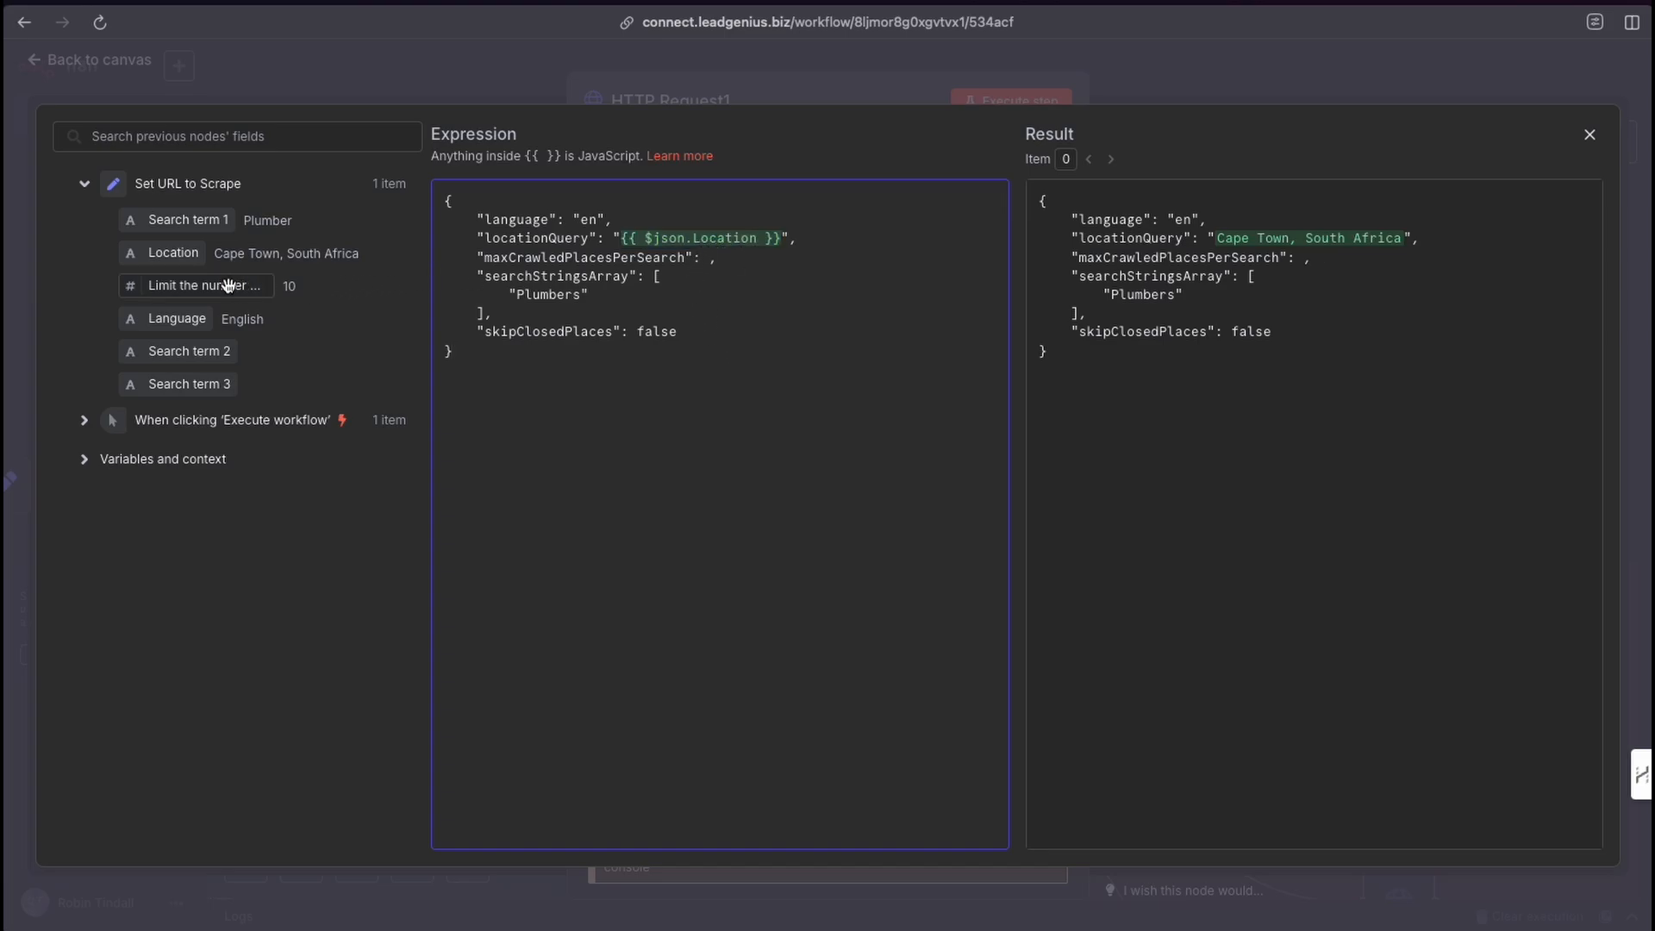
Map the limit-of-places field into maxCrawledPlacesPerSearch and Search term 1 into searchStringsArray, then close the expression editor.
{"action": "left_click_drag", "start_coordinate": [232, 284], "coordinate": [654, 296]}
{"action": "left_click", "coordinate": [660, 298]}
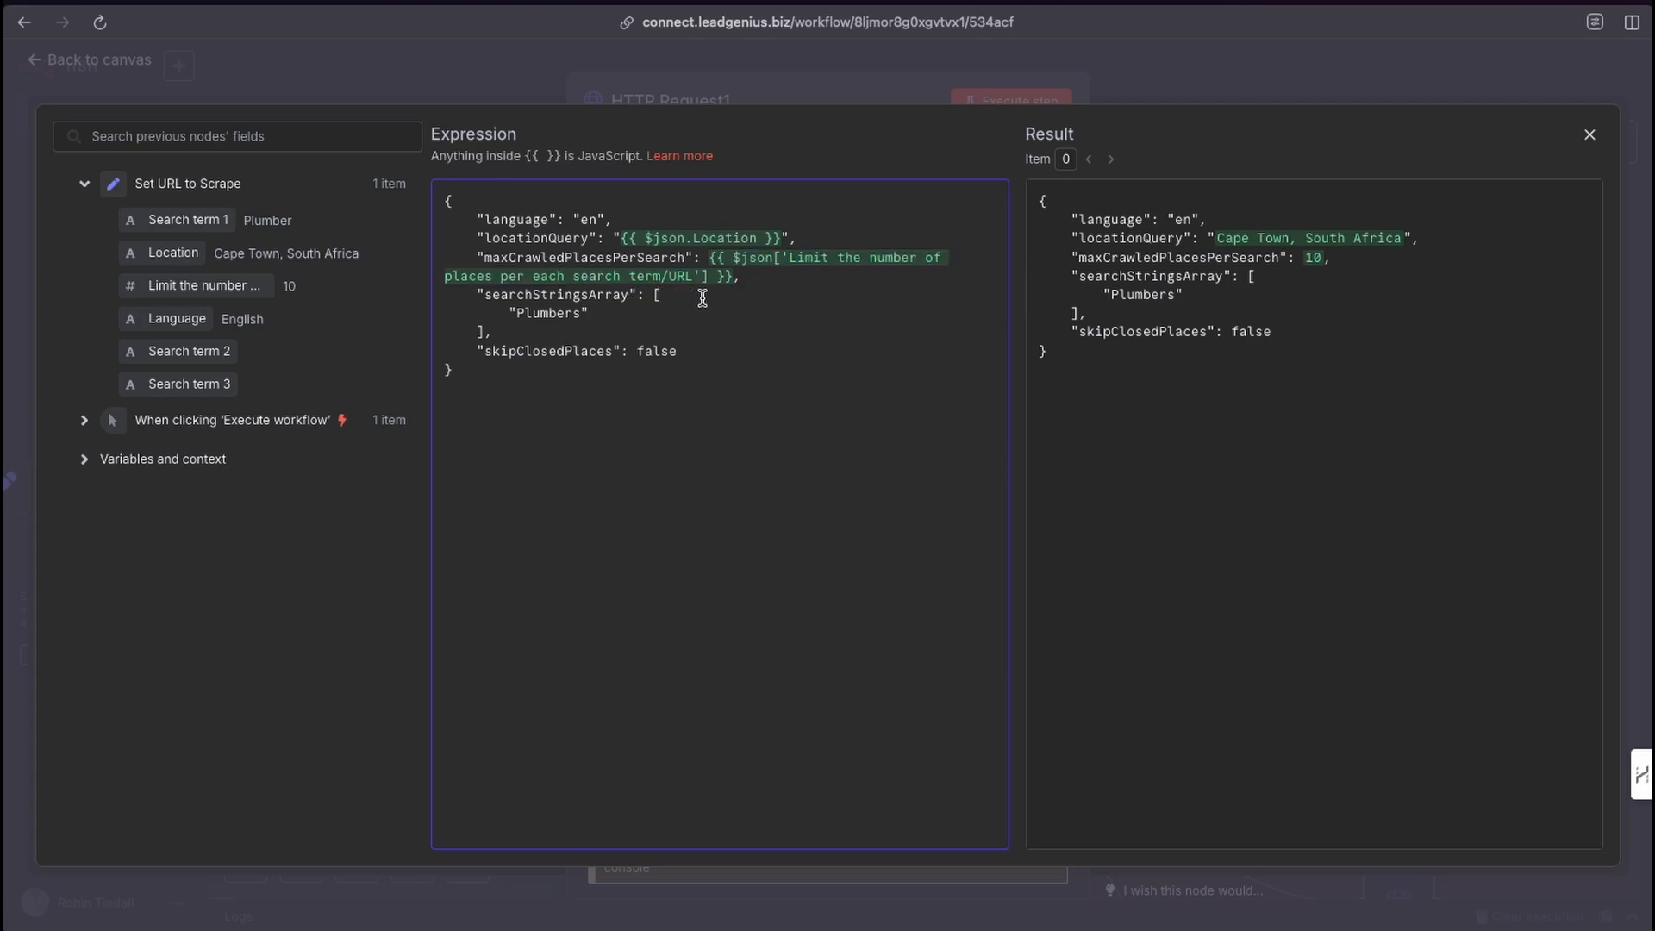
{"action": "left_click_drag", "start_coordinate": [582, 315], "coordinate": [522, 318]}
{"action": "key", "text": "BackSpace"}
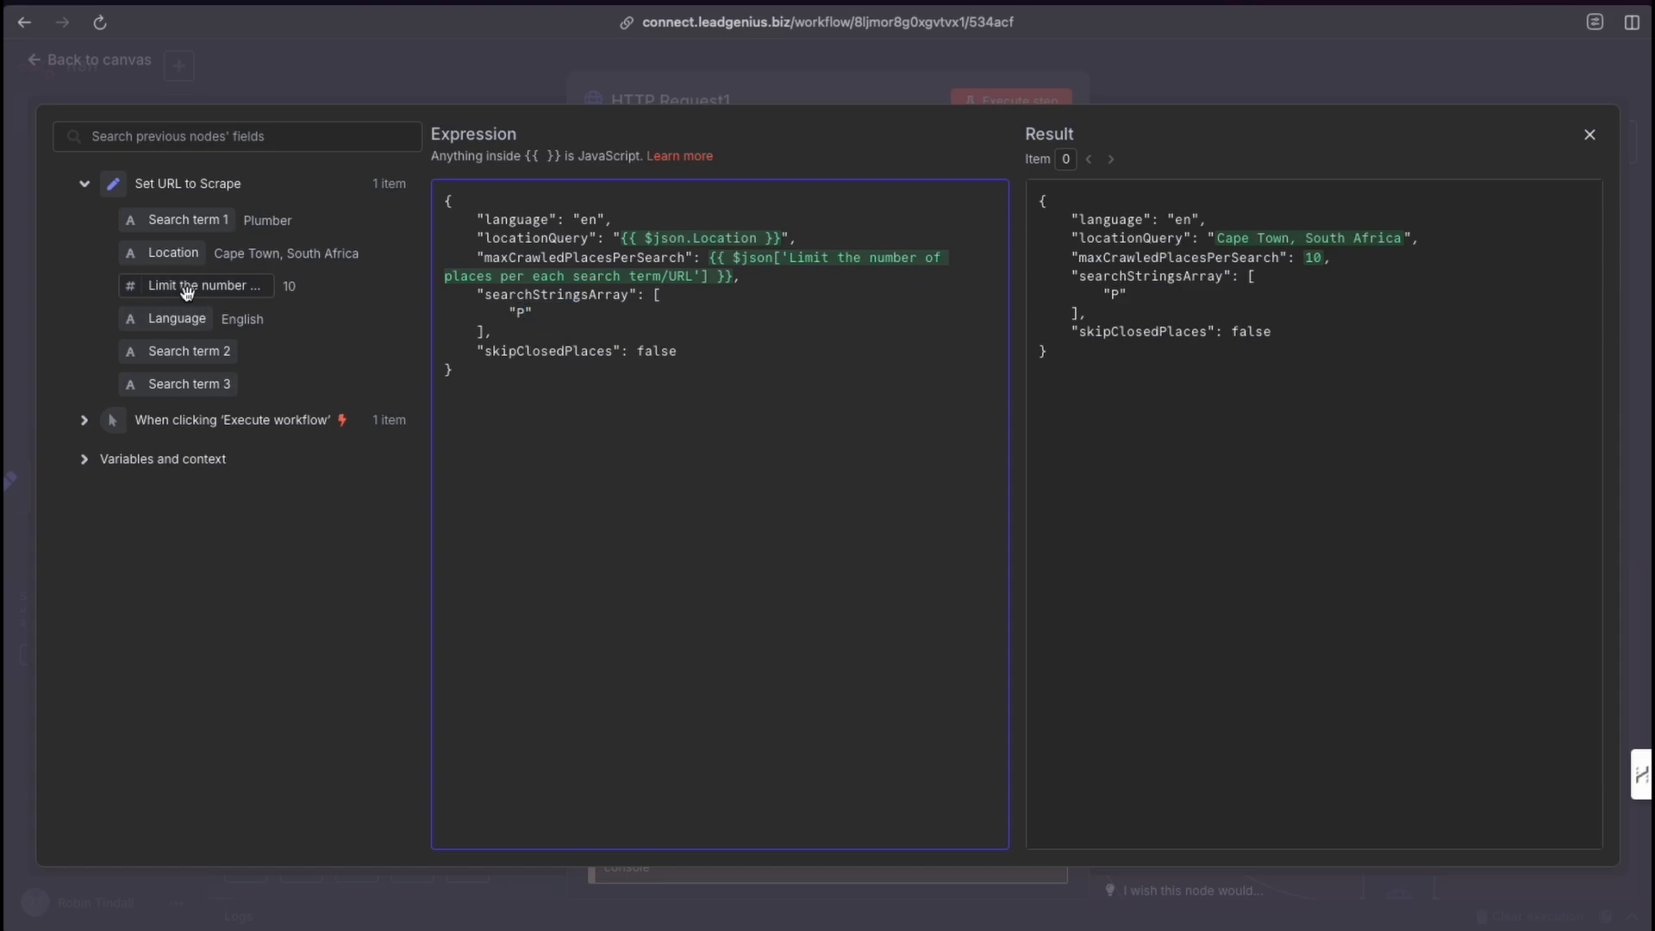
{"action": "left_click_drag", "start_coordinate": [175, 221], "coordinate": [529, 317]}
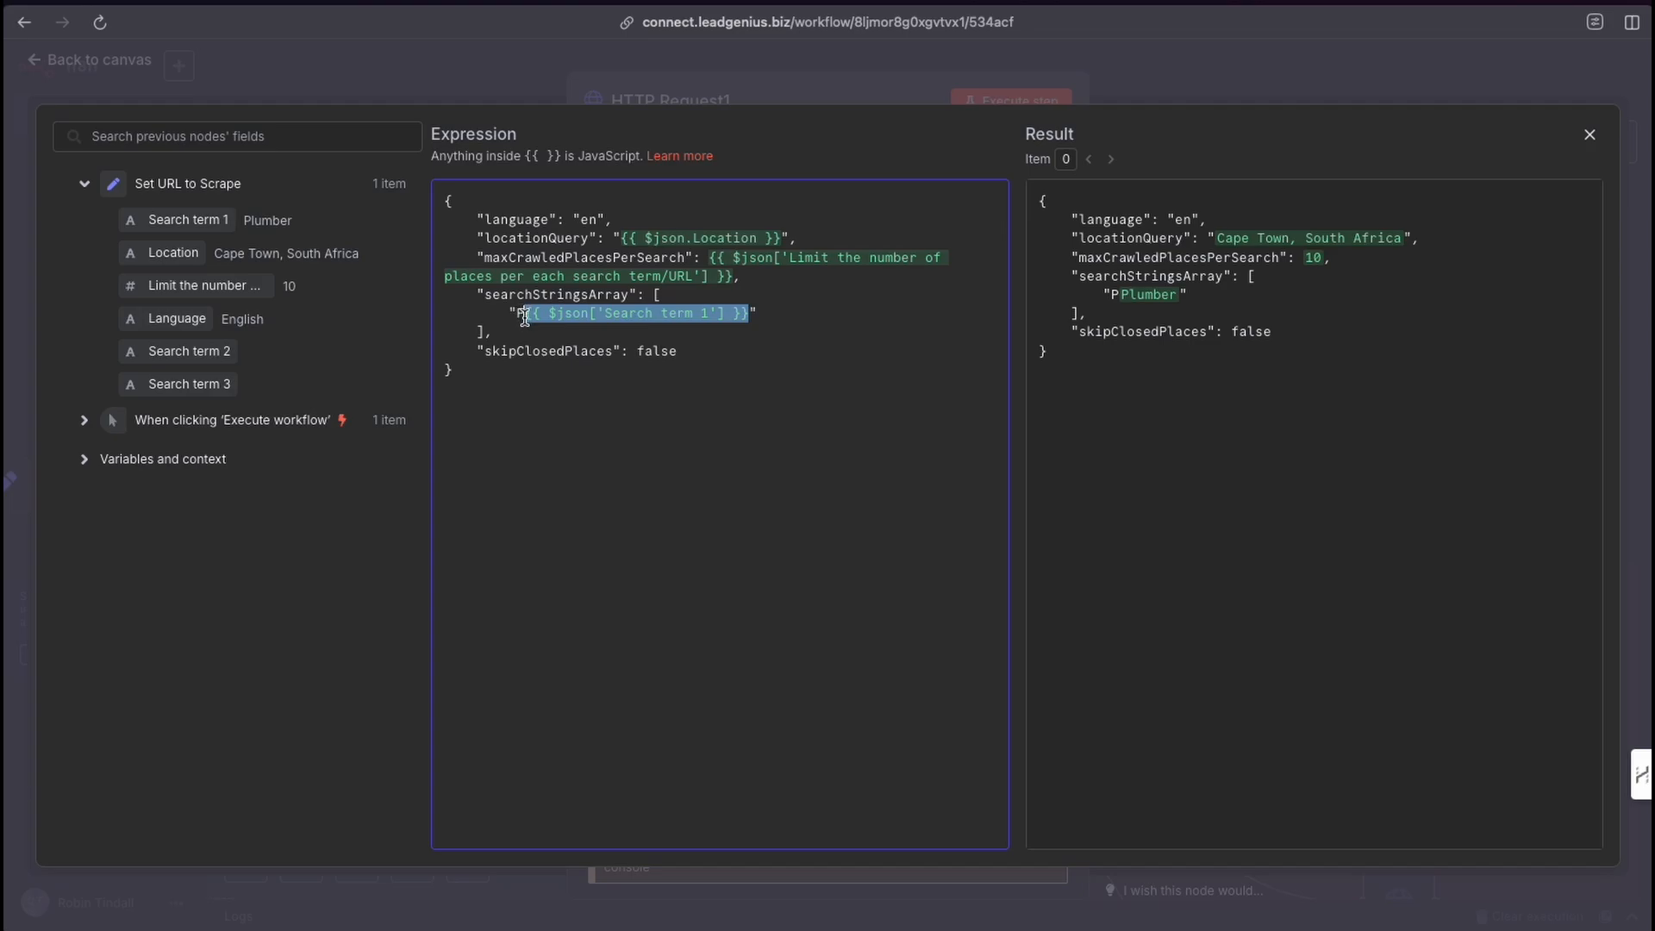
{"action": "key", "text": "BackSpace"}
{"action": "key", "text": "BackSpace"}
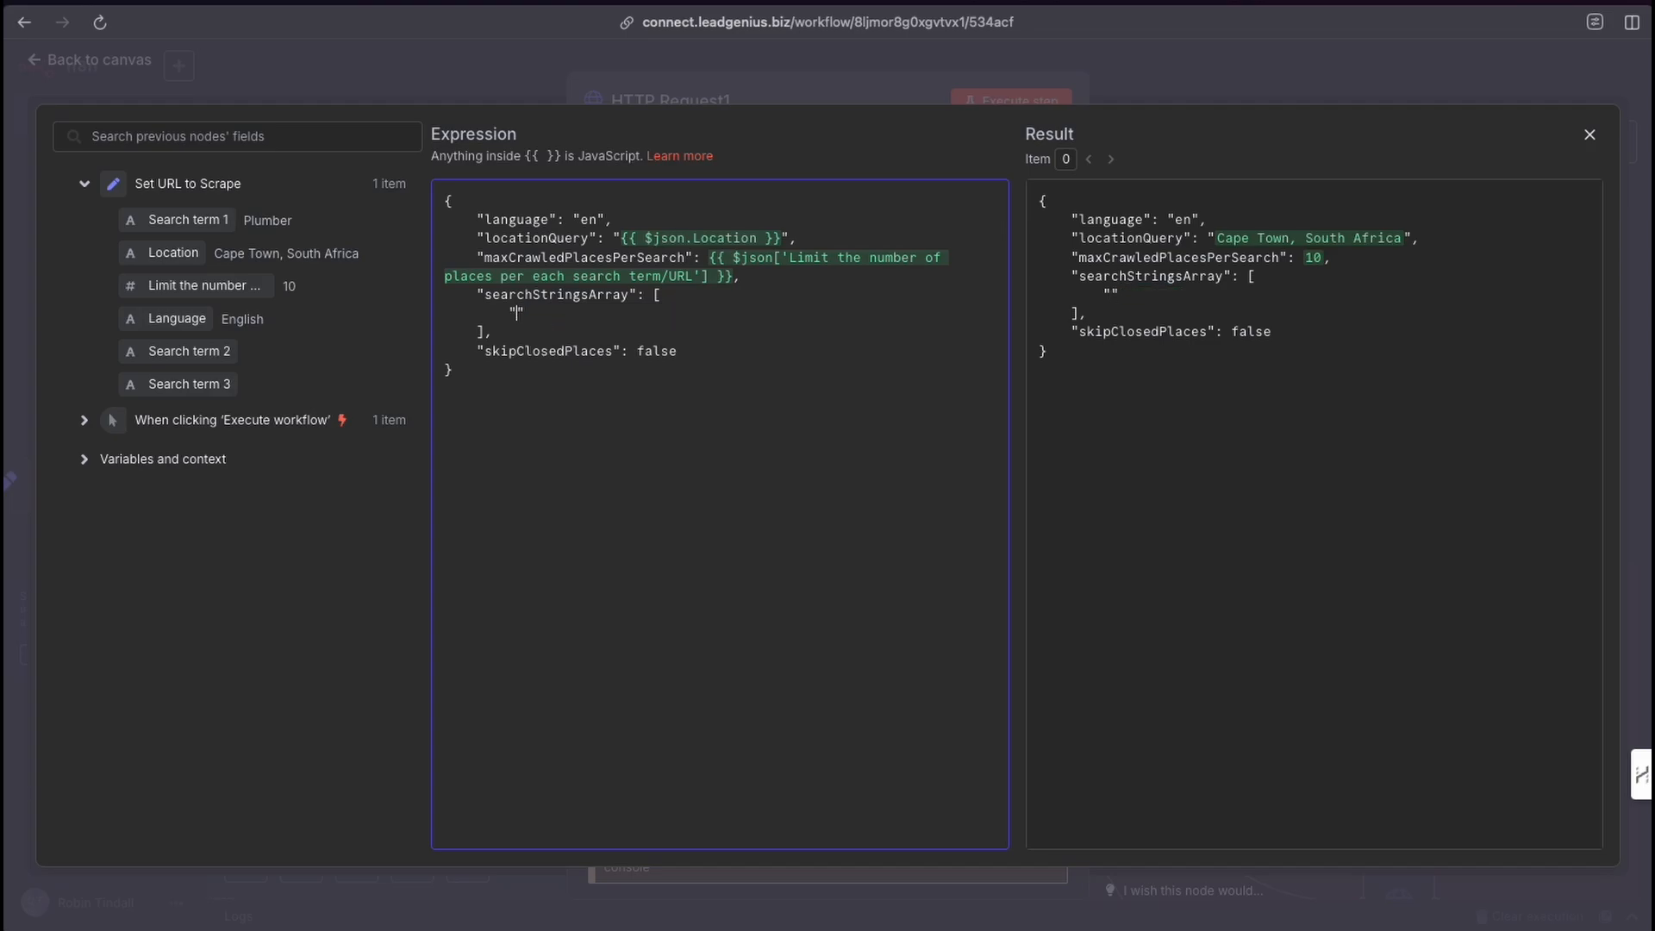
{"action": "left_click_drag", "start_coordinate": [176, 220], "coordinate": [517, 321]}
{"action": "left_click", "coordinate": [639, 478]}
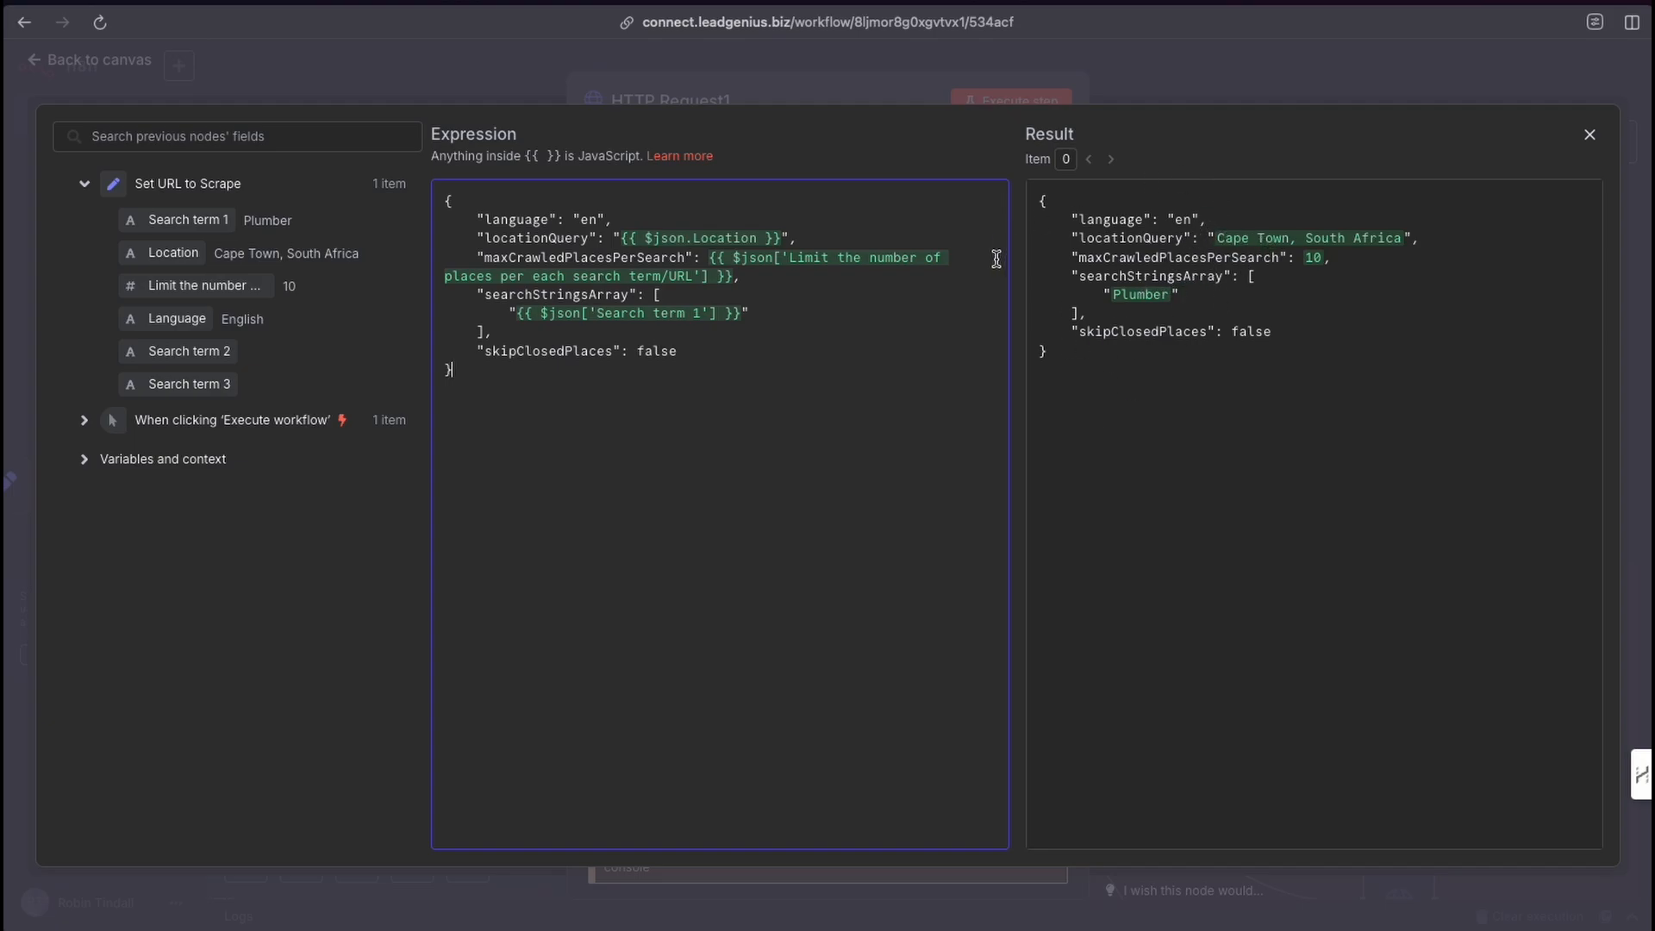
{"action": "mouse_move", "coordinate": [912, 521]}
{"action": "left_mouse_down"}
{"action": "mouse_move", "coordinate": [758, 333]}
{"action": "mouse_move", "coordinate": [968, 344]}
{"action": "mouse_move", "coordinate": [1103, 285]}
{"action": "mouse_move", "coordinate": [1113, 306]}
{"action": "mouse_move", "coordinate": [1207, 228]}
{"action": "mouse_move", "coordinate": [737, 259]}
{"action": "mouse_move", "coordinate": [705, 324]}
{"action": "mouse_move", "coordinate": [724, 232]}
{"action": "mouse_move", "coordinate": [702, 318]}
{"action": "mouse_move", "coordinate": [1077, 211]}
{"action": "mouse_move", "coordinate": [1252, 260]}
{"action": "mouse_move", "coordinate": [1159, 345]}
{"action": "left_mouse_up"}
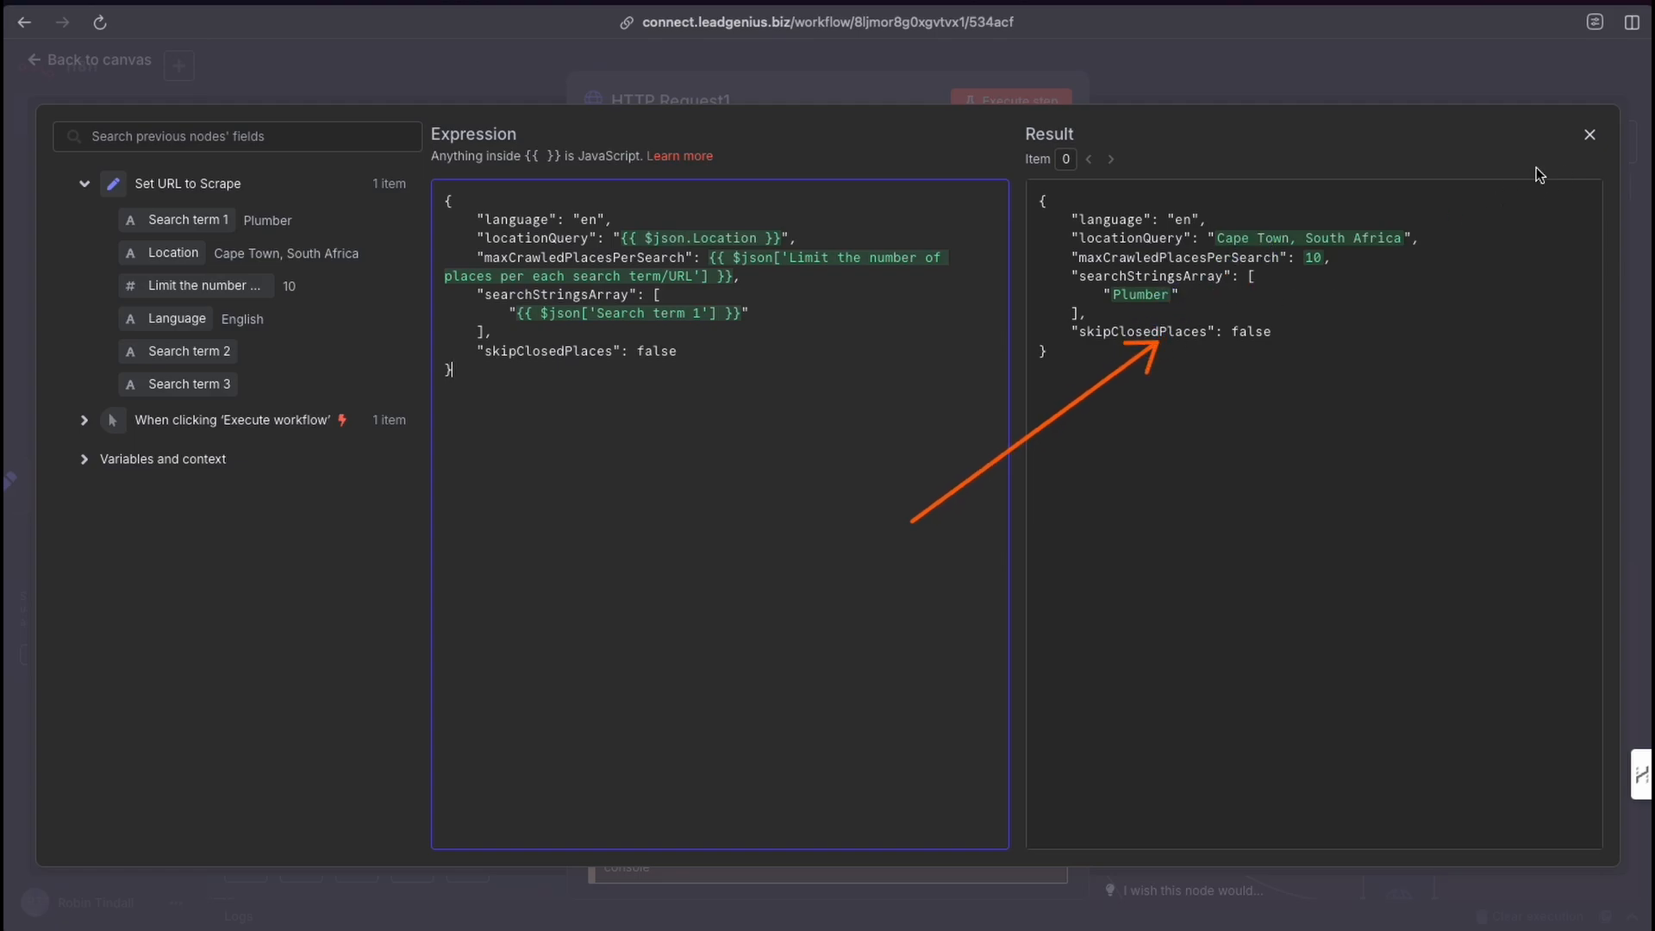
{"action": "left_click", "coordinate": [1591, 136]}
{"action": "scroll", "coordinate": [761, 522], "scroll_direction": "up", "scroll_amount": 3}
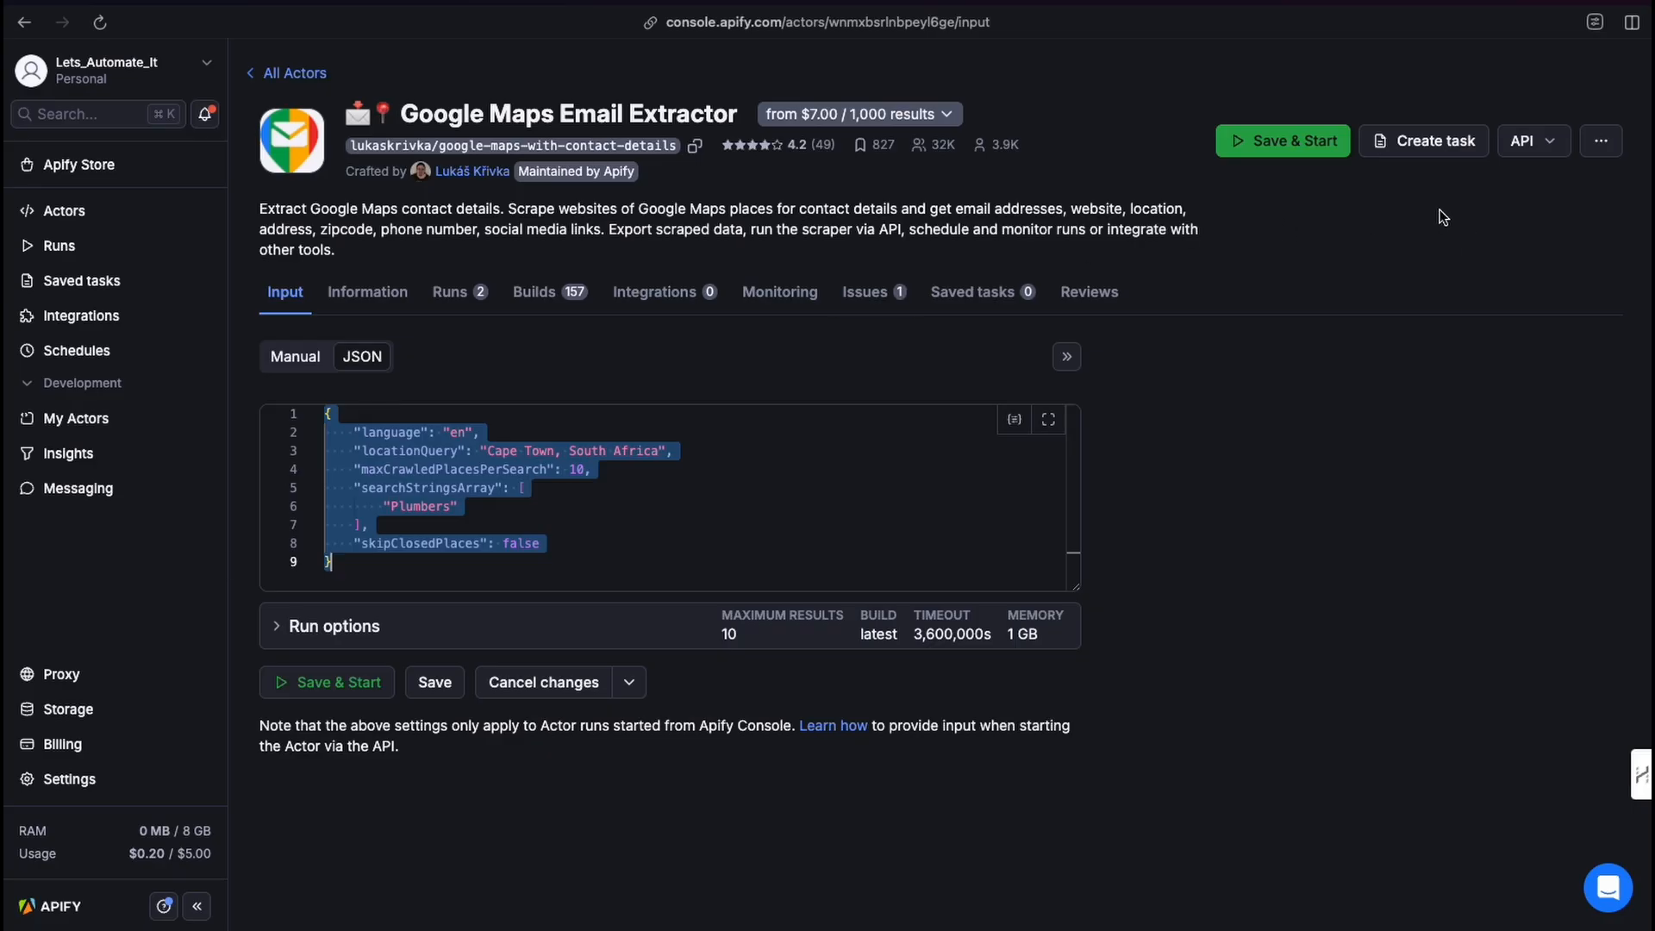
Open the actor's API endpoints in Apify and copy the Run Actor endpoint URL without the token.
{"action": "left_click", "coordinate": [1526, 143]}
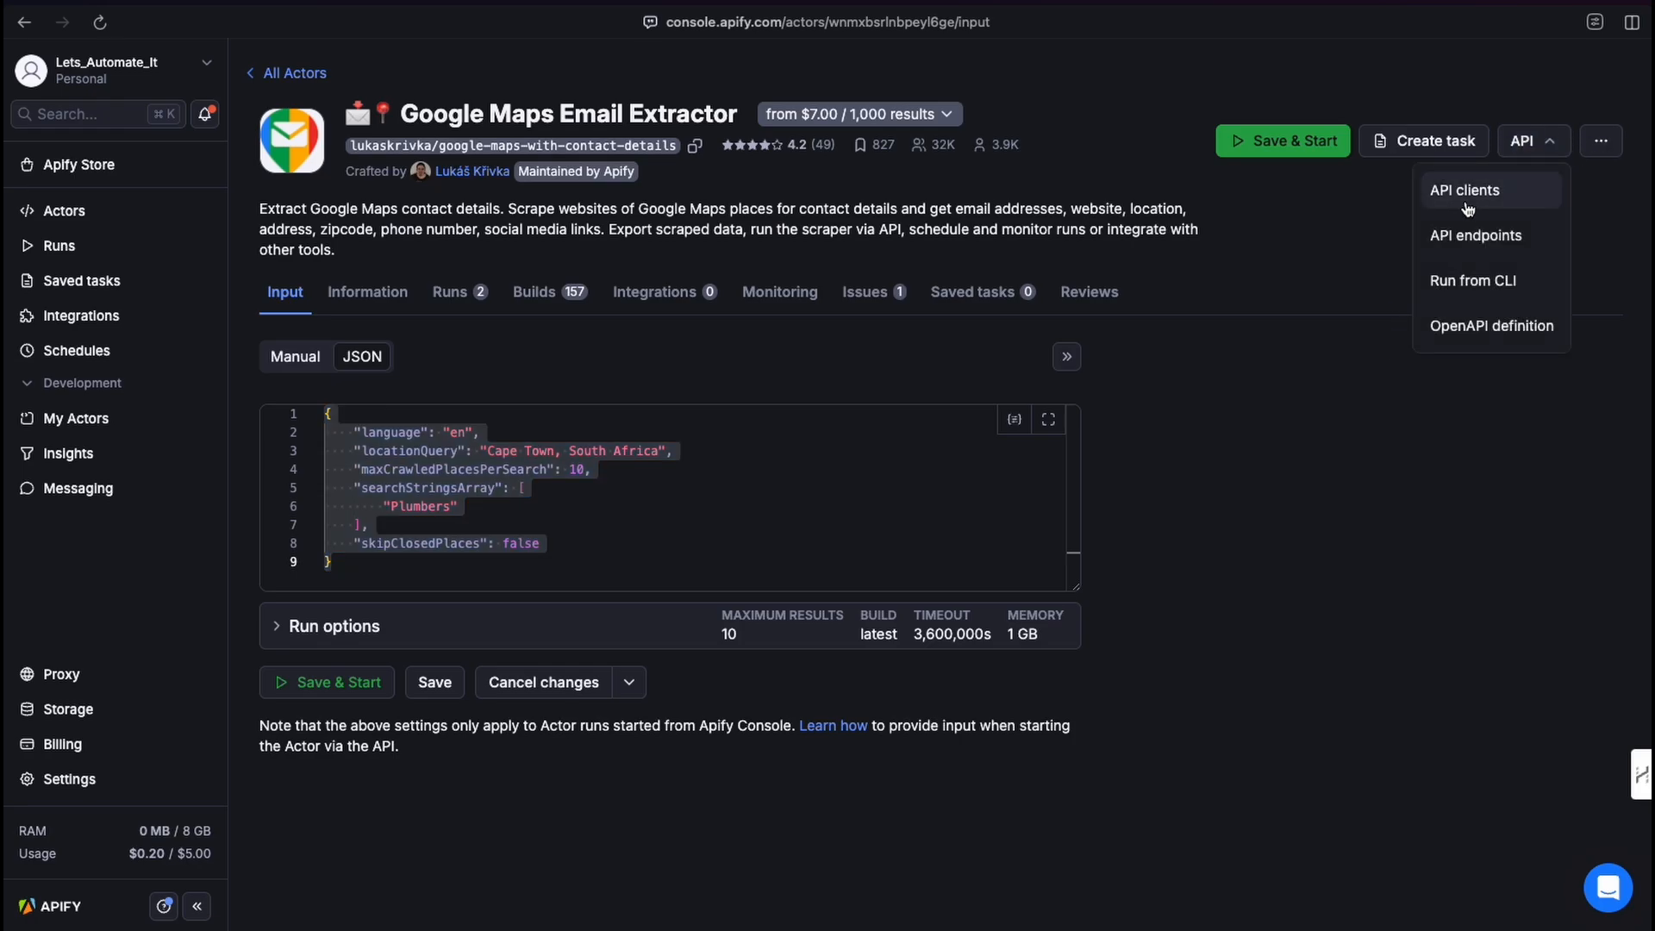
{"action": "left_click", "coordinate": [1475, 234]}
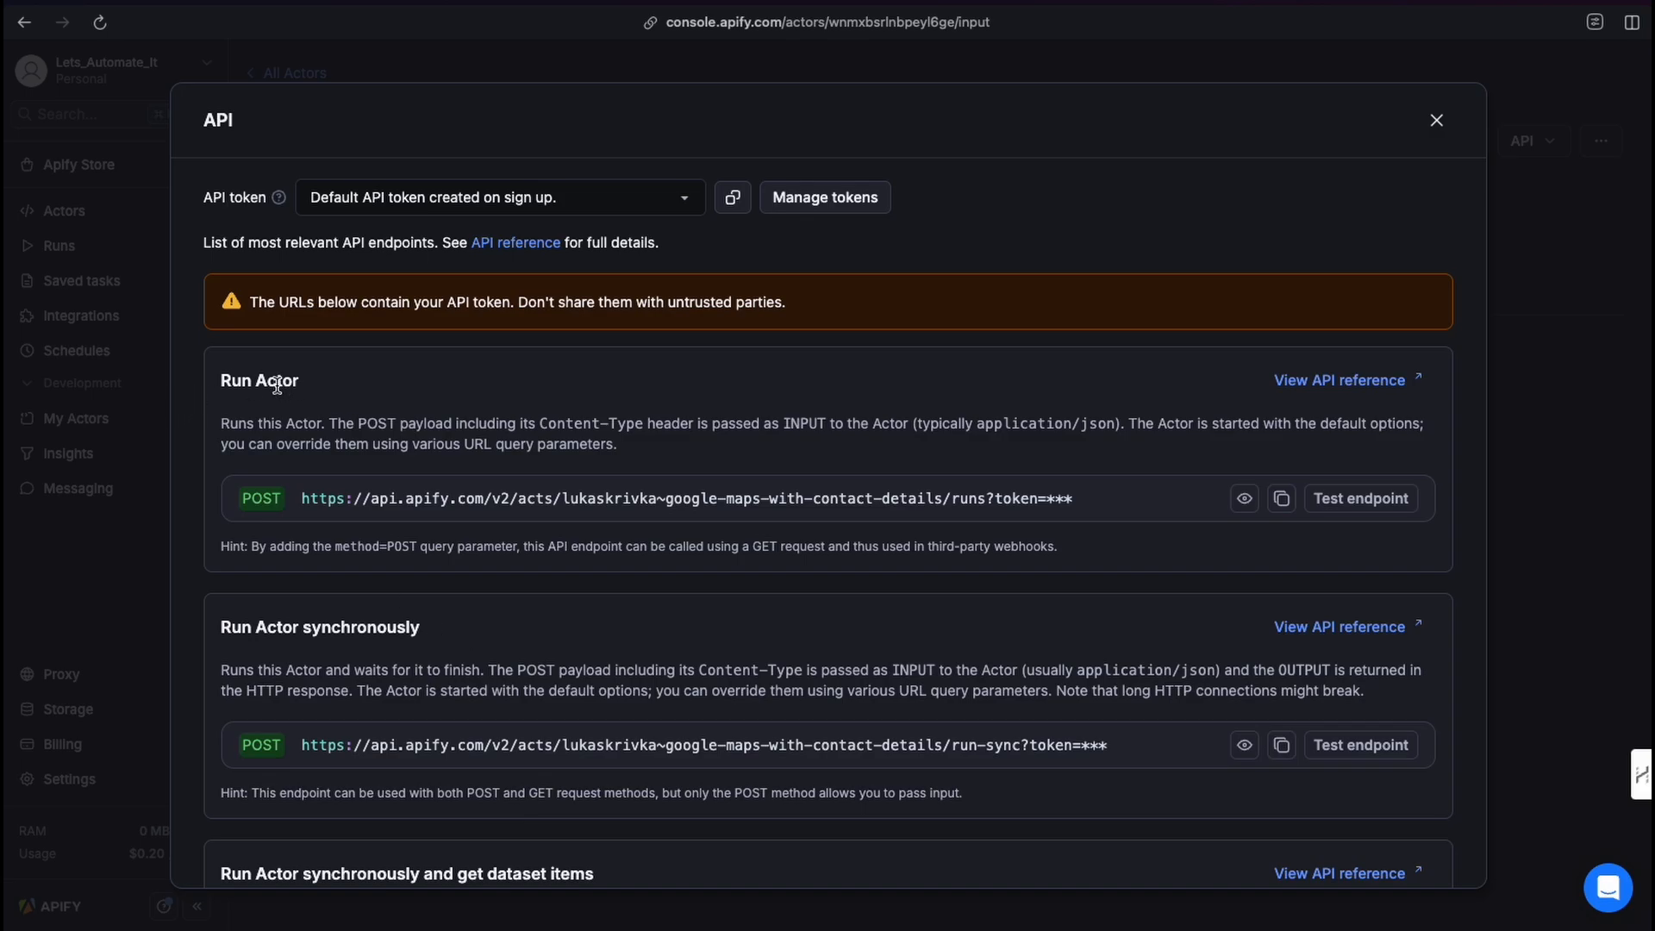
{"action": "scroll", "coordinate": [366, 694], "scroll_direction": "down", "scroll_amount": 3}
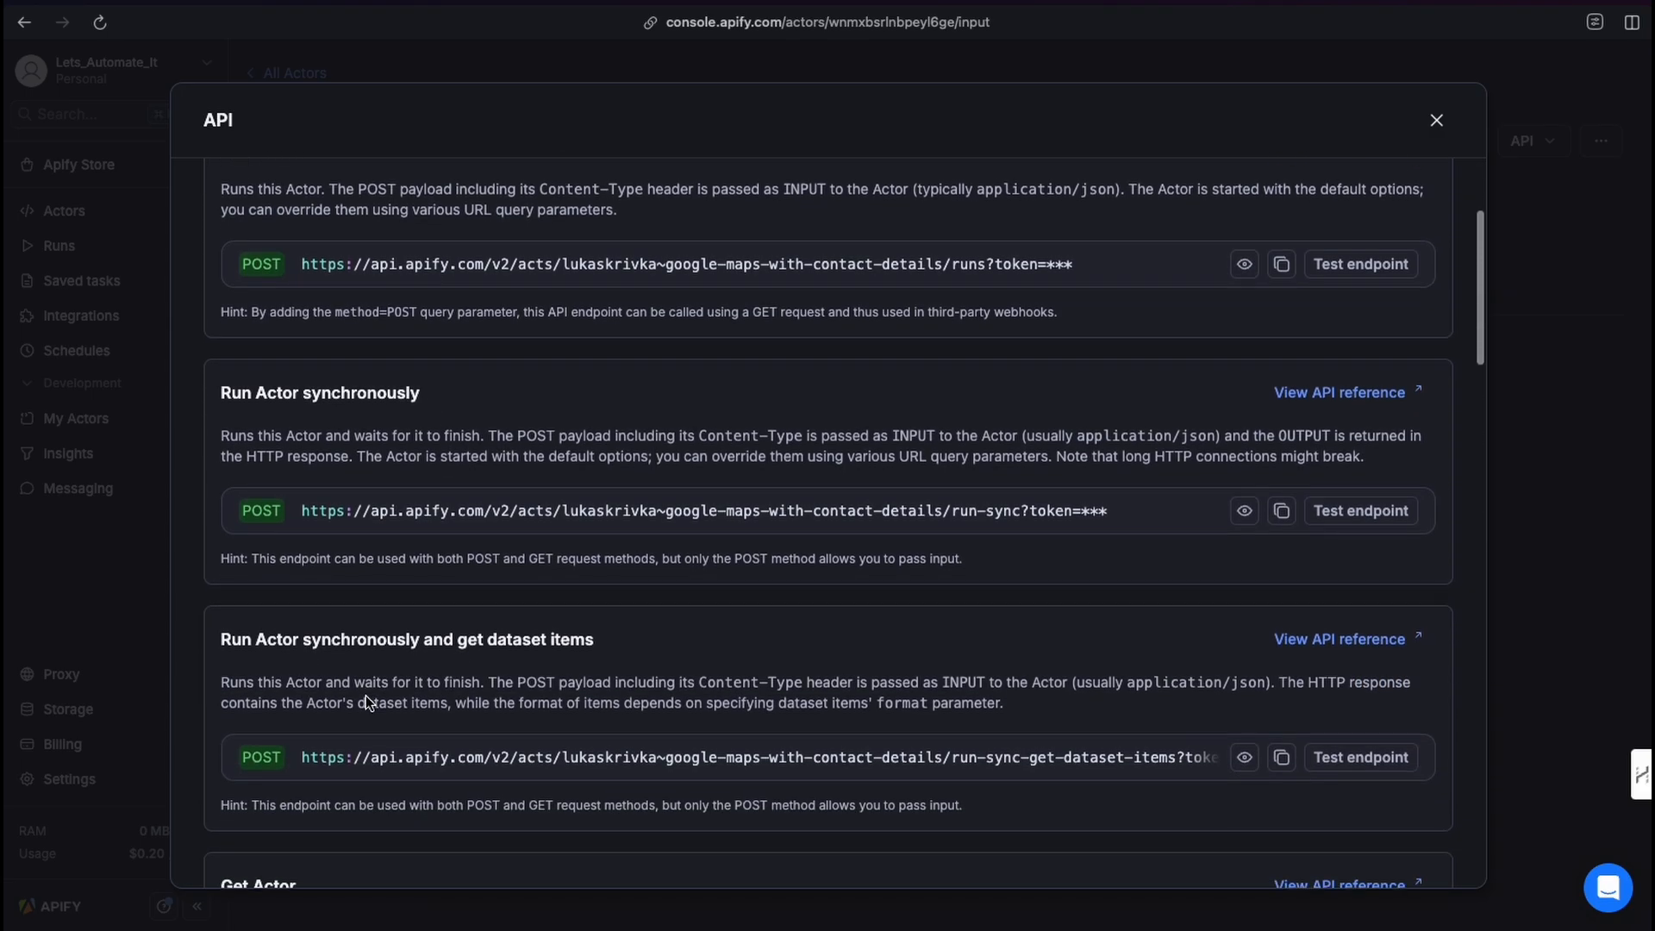
{"action": "scroll", "coordinate": [369, 690], "scroll_direction": "up", "scroll_amount": 3}
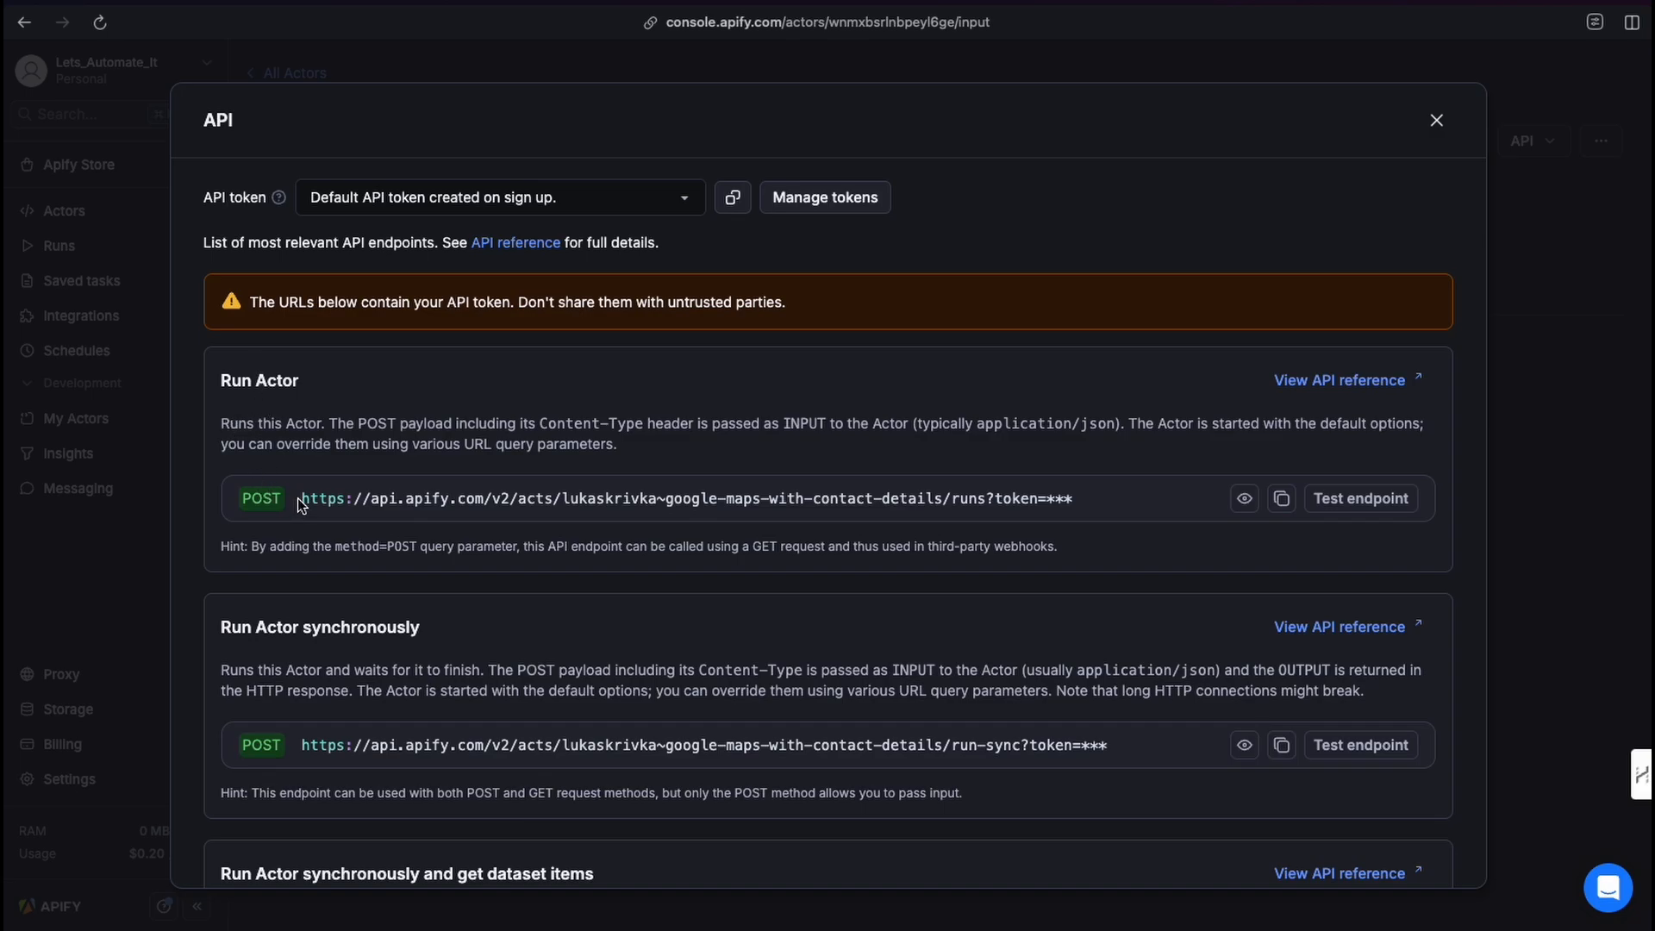
{"action": "left_click_drag", "start_coordinate": [302, 500], "coordinate": [986, 507]}
{"action": "key", "text": "ctrl+c"}
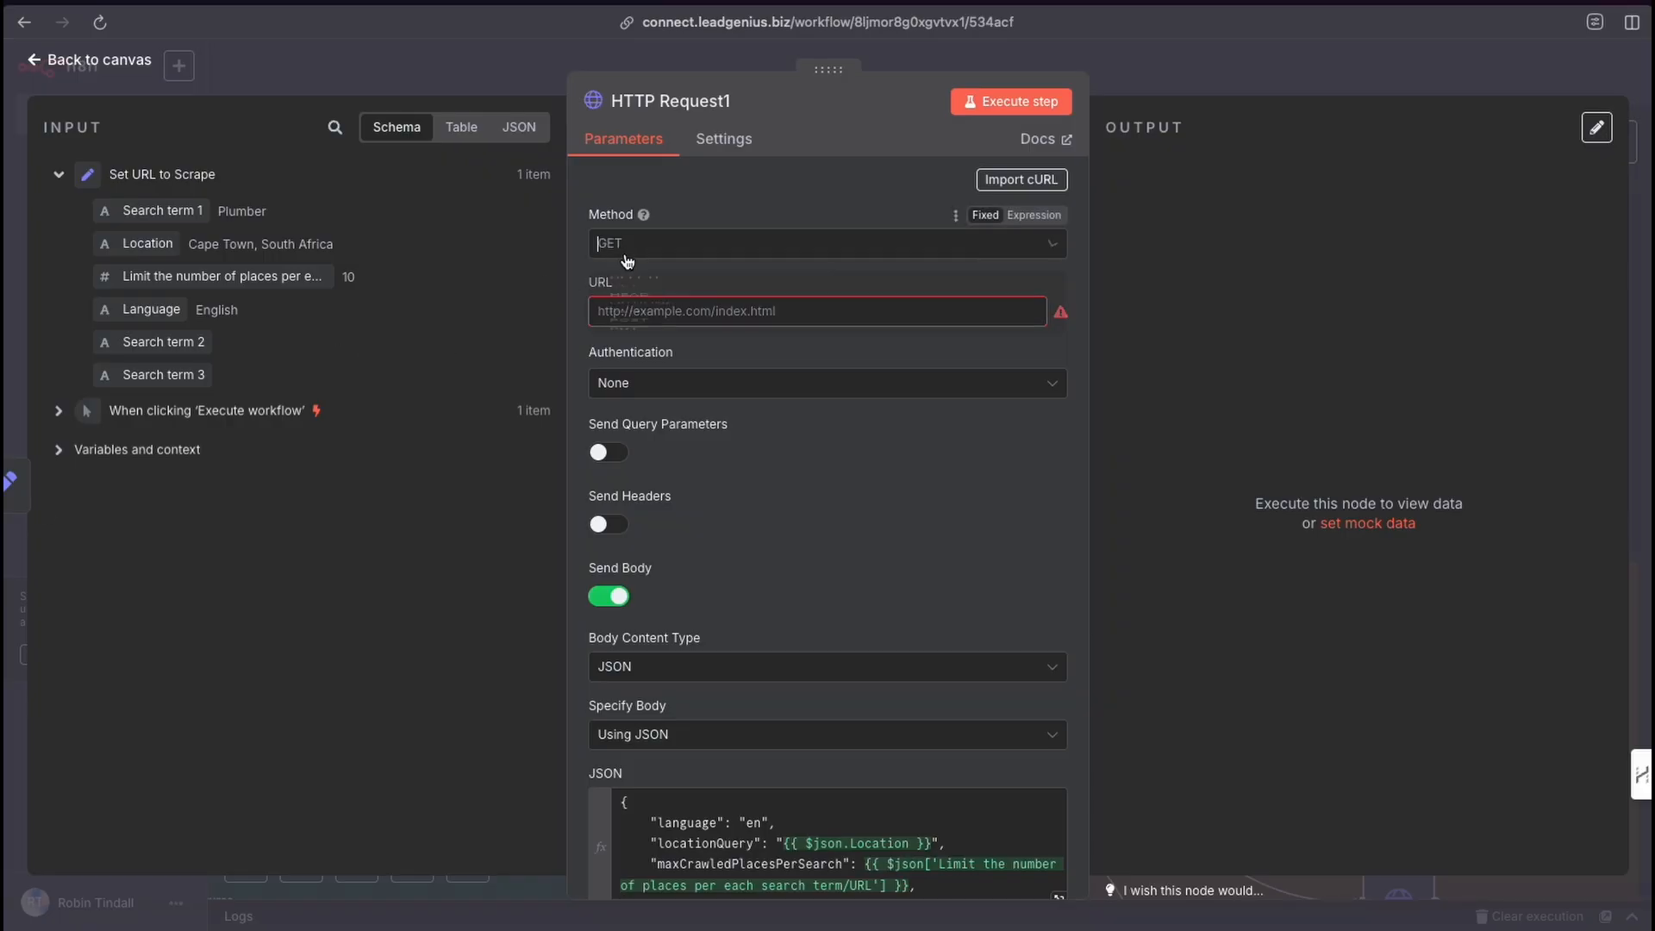
Set the HTTP Request1 method to POST and paste the Run Actor endpoint URL into the URL field.
{"action": "left_click", "coordinate": [625, 248]}
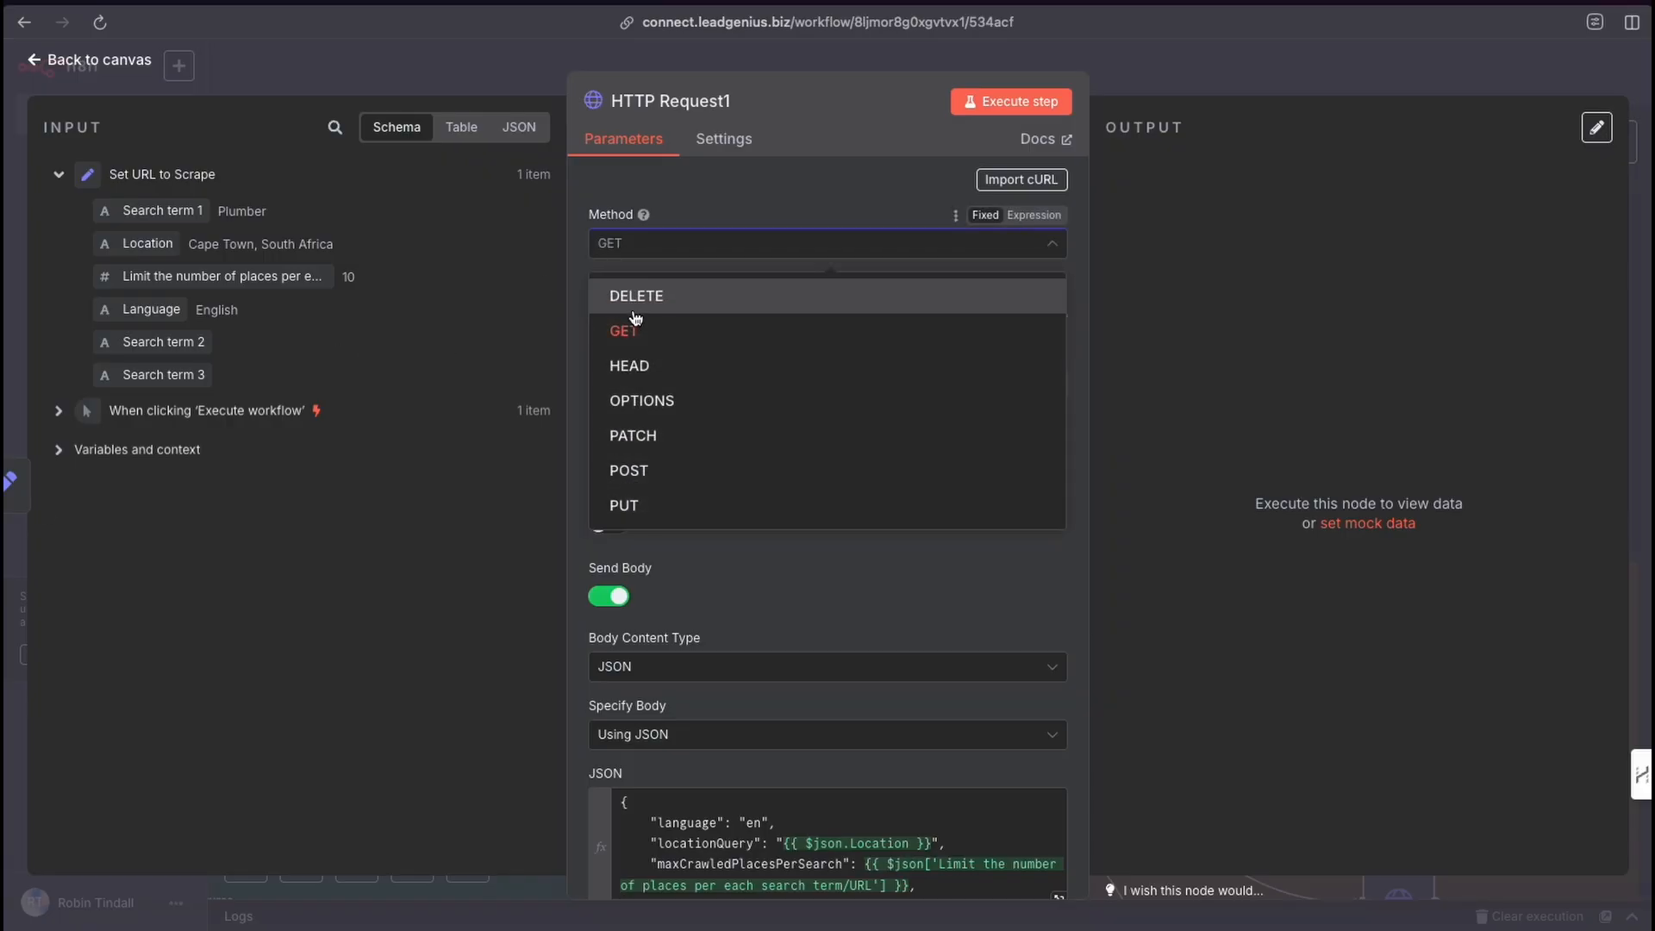
{"action": "left_click", "coordinate": [644, 470]}
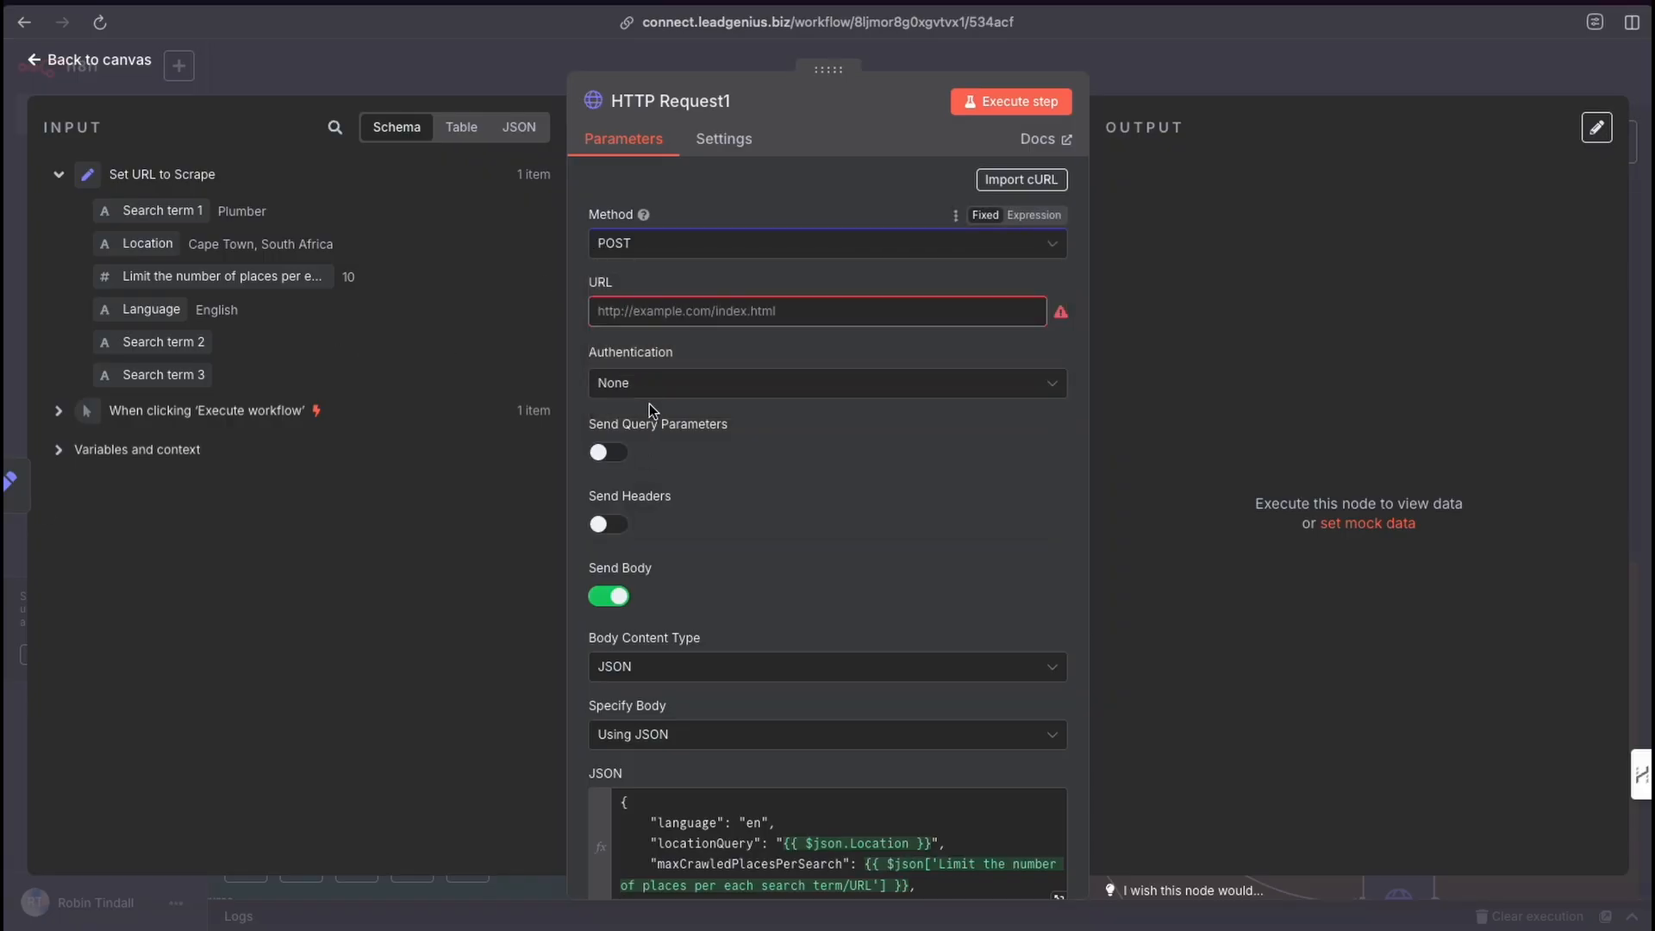
{"action": "left_click", "coordinate": [645, 317]}
{"action": "key", "text": "ctrl+v"}
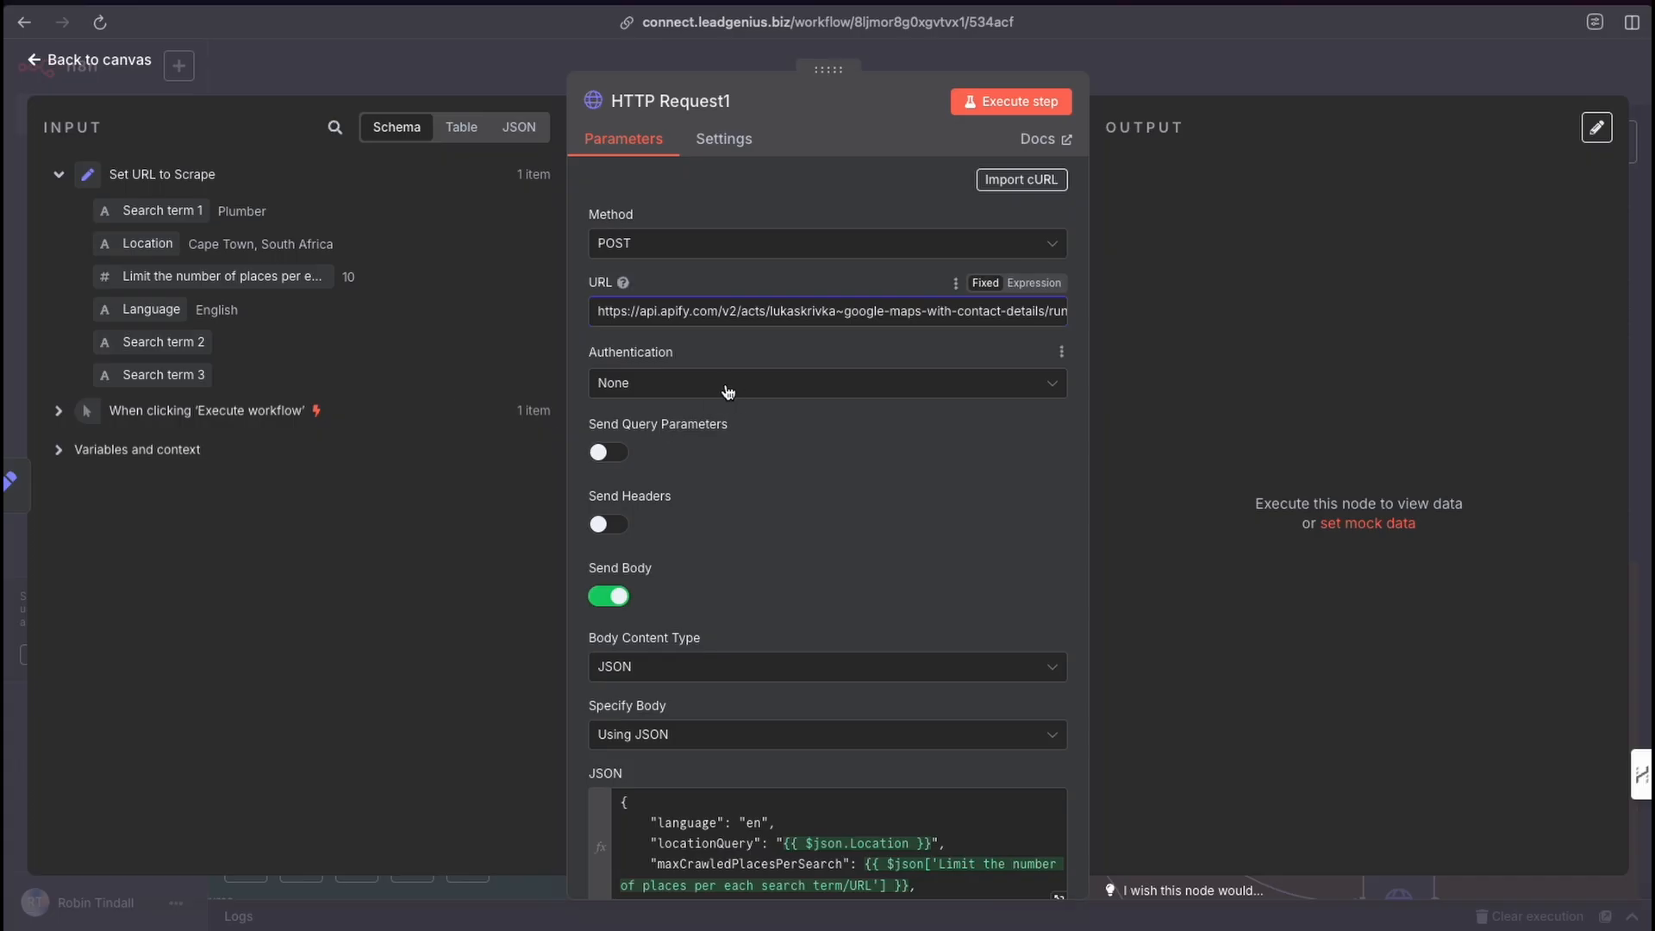
Set authentication to Generic Credential Type with Header Auth using the Apify - LAI credential.
{"action": "left_click", "coordinate": [708, 389]}
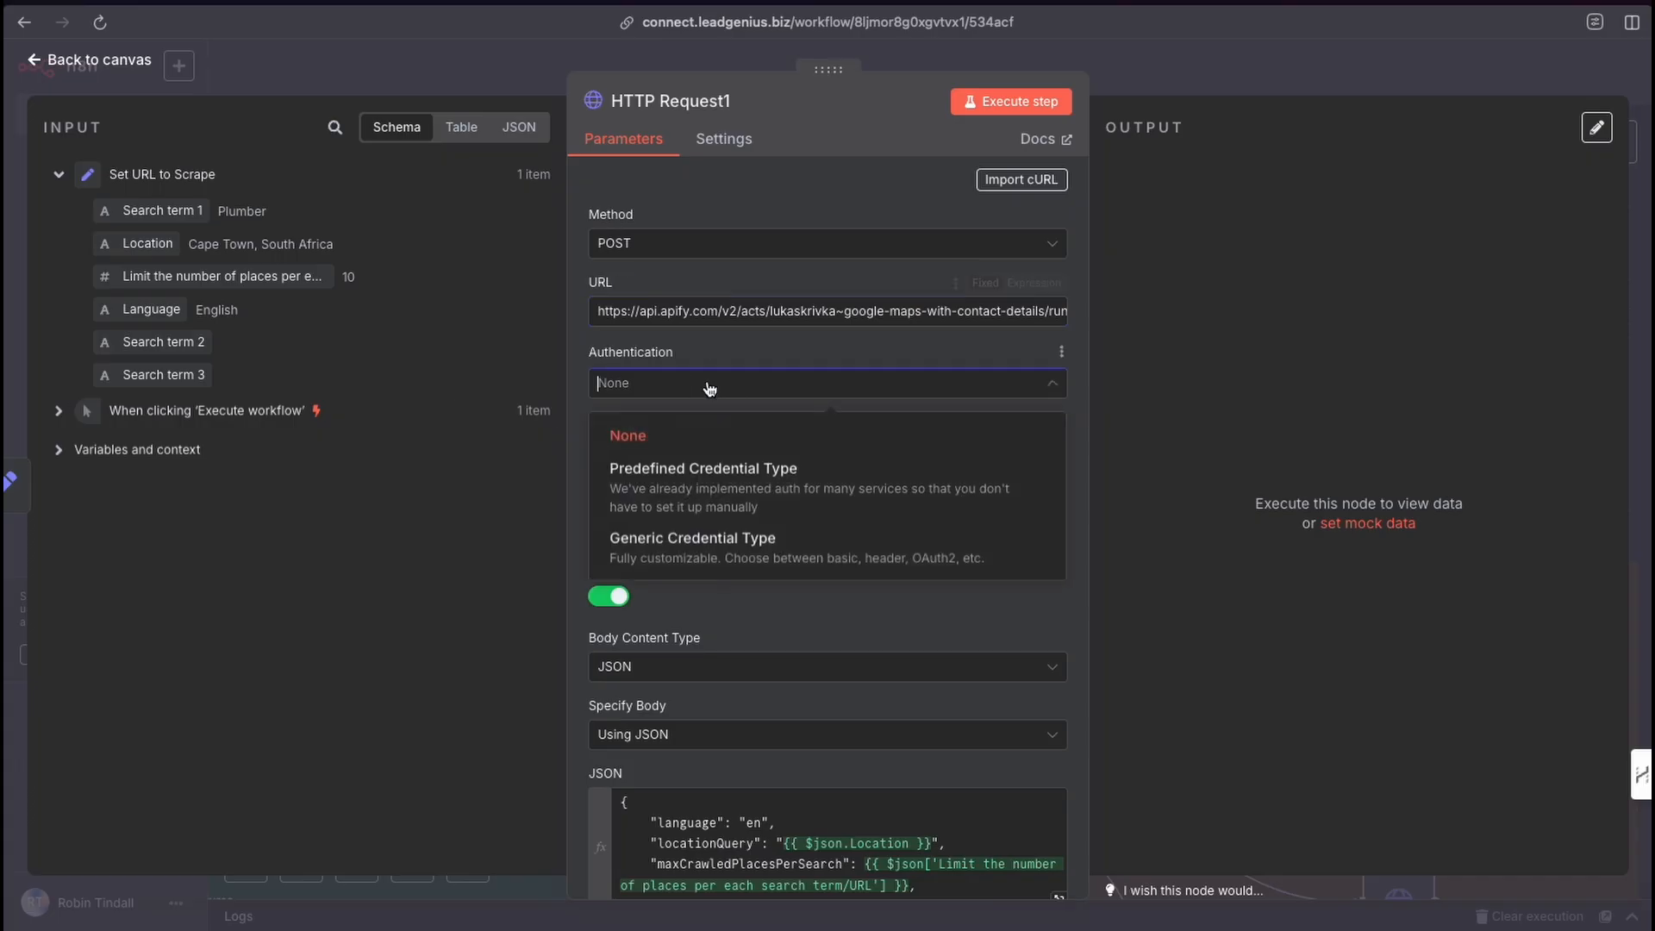
{"action": "left_click", "coordinate": [698, 550]}
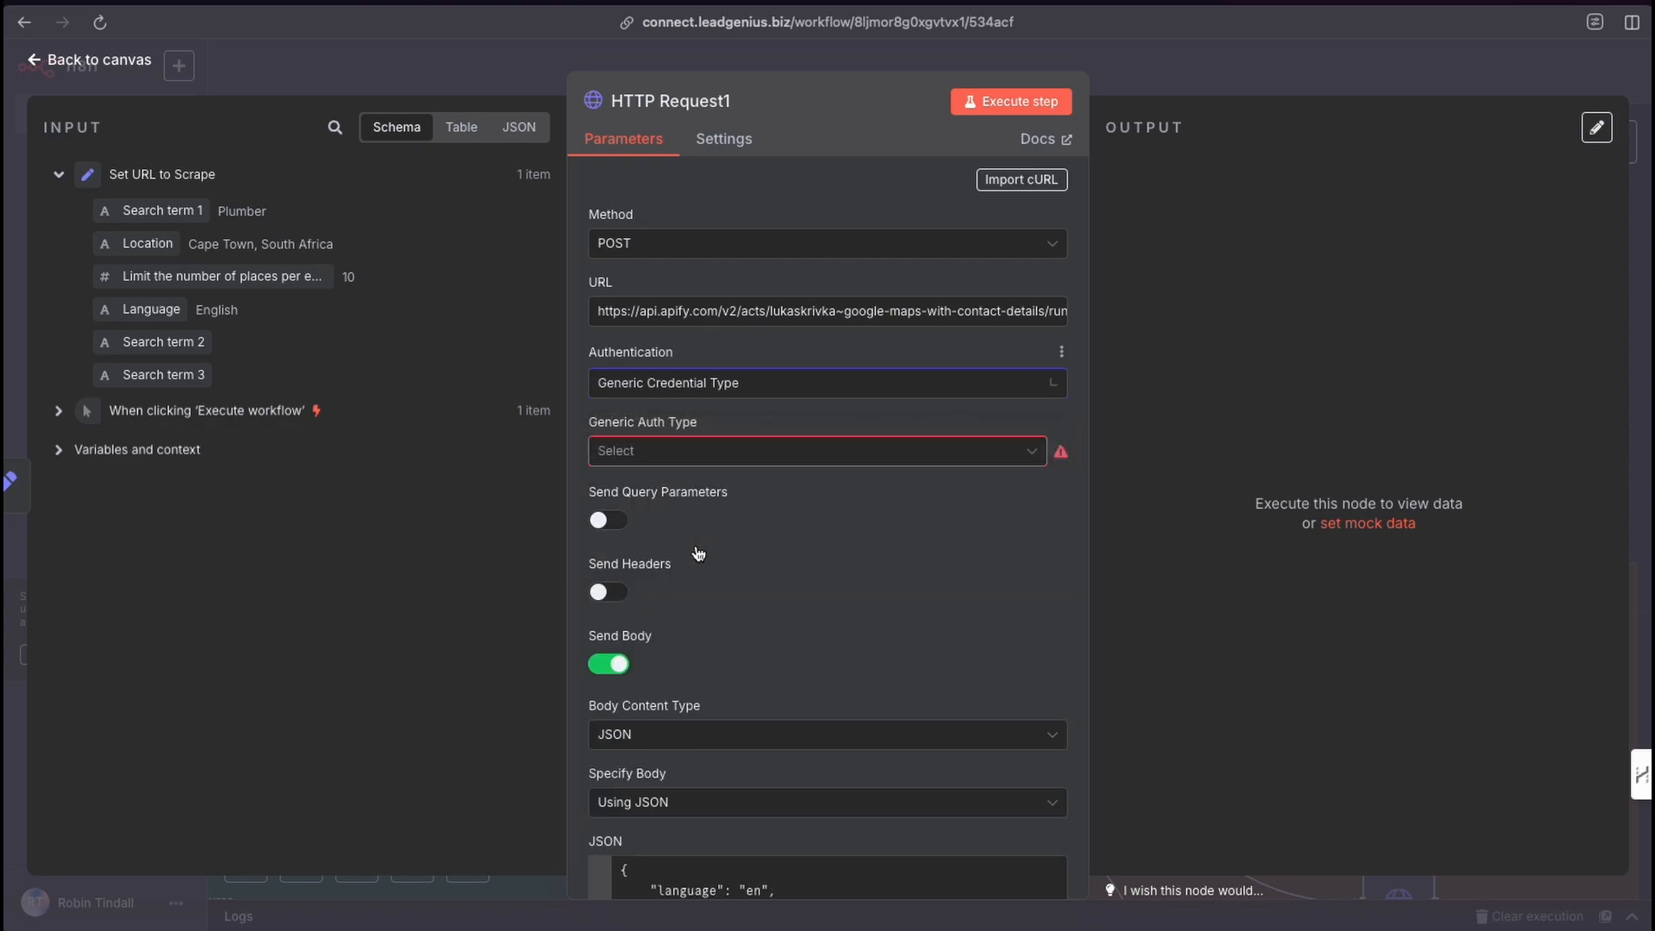
{"action": "left_click", "coordinate": [695, 455]}
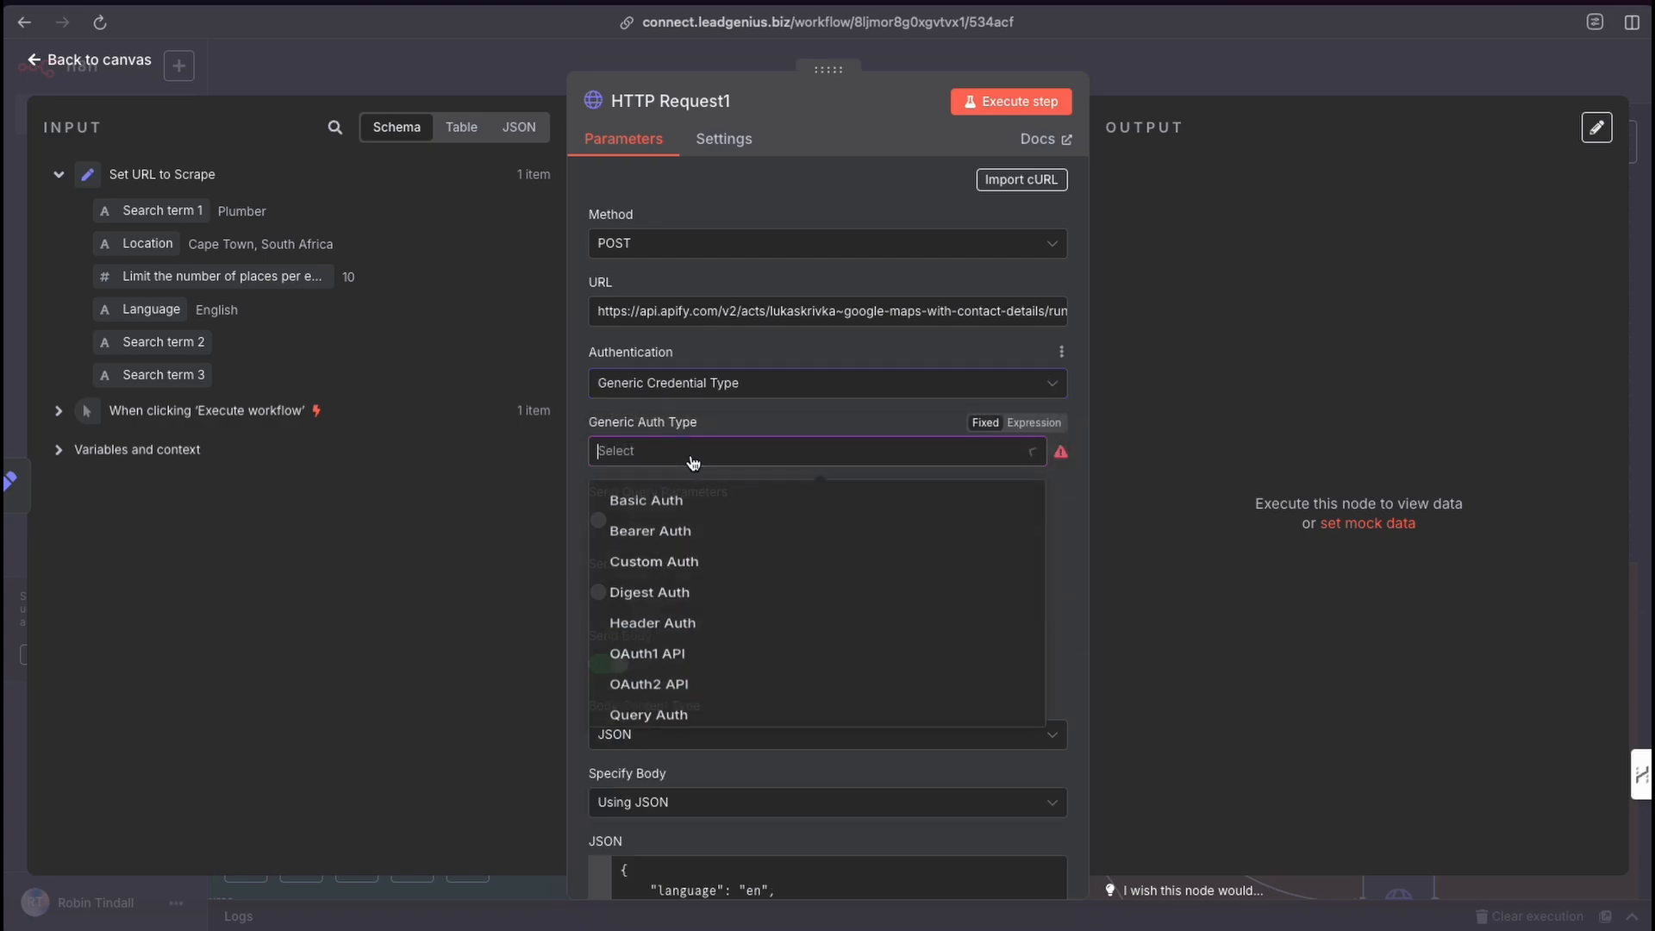
{"action": "left_click", "coordinate": [653, 642]}
{"action": "left_click", "coordinate": [694, 514]}
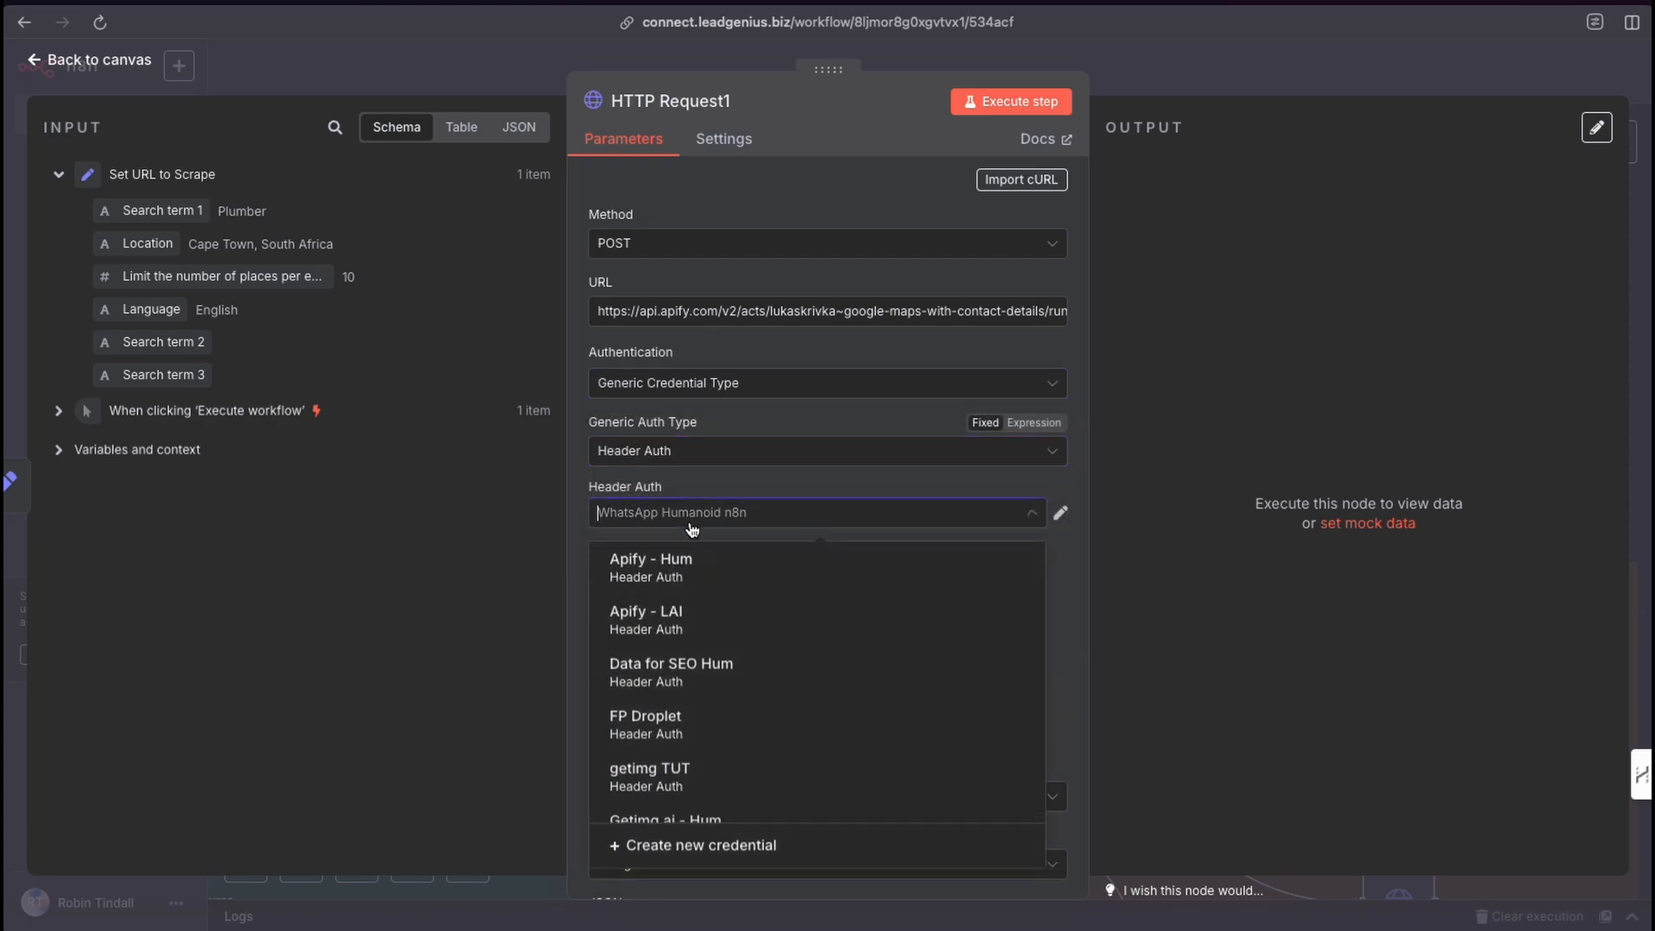
{"action": "scroll", "coordinate": [713, 648], "scroll_direction": "up", "scroll_amount": 5}
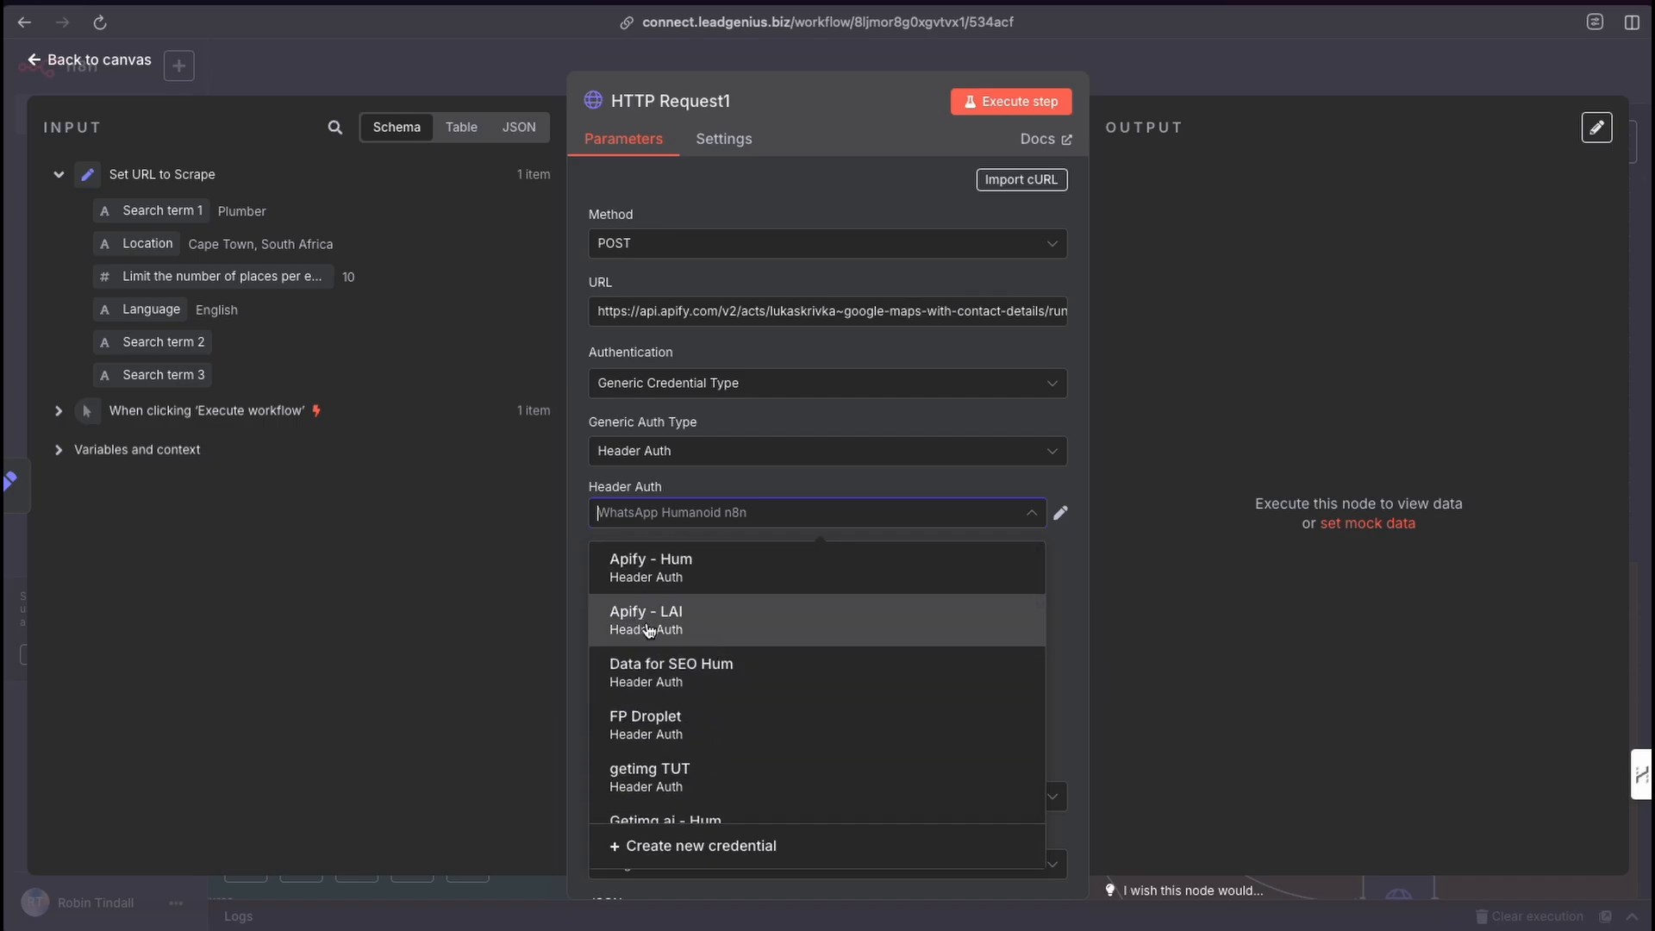
{"action": "left_click", "coordinate": [669, 632]}
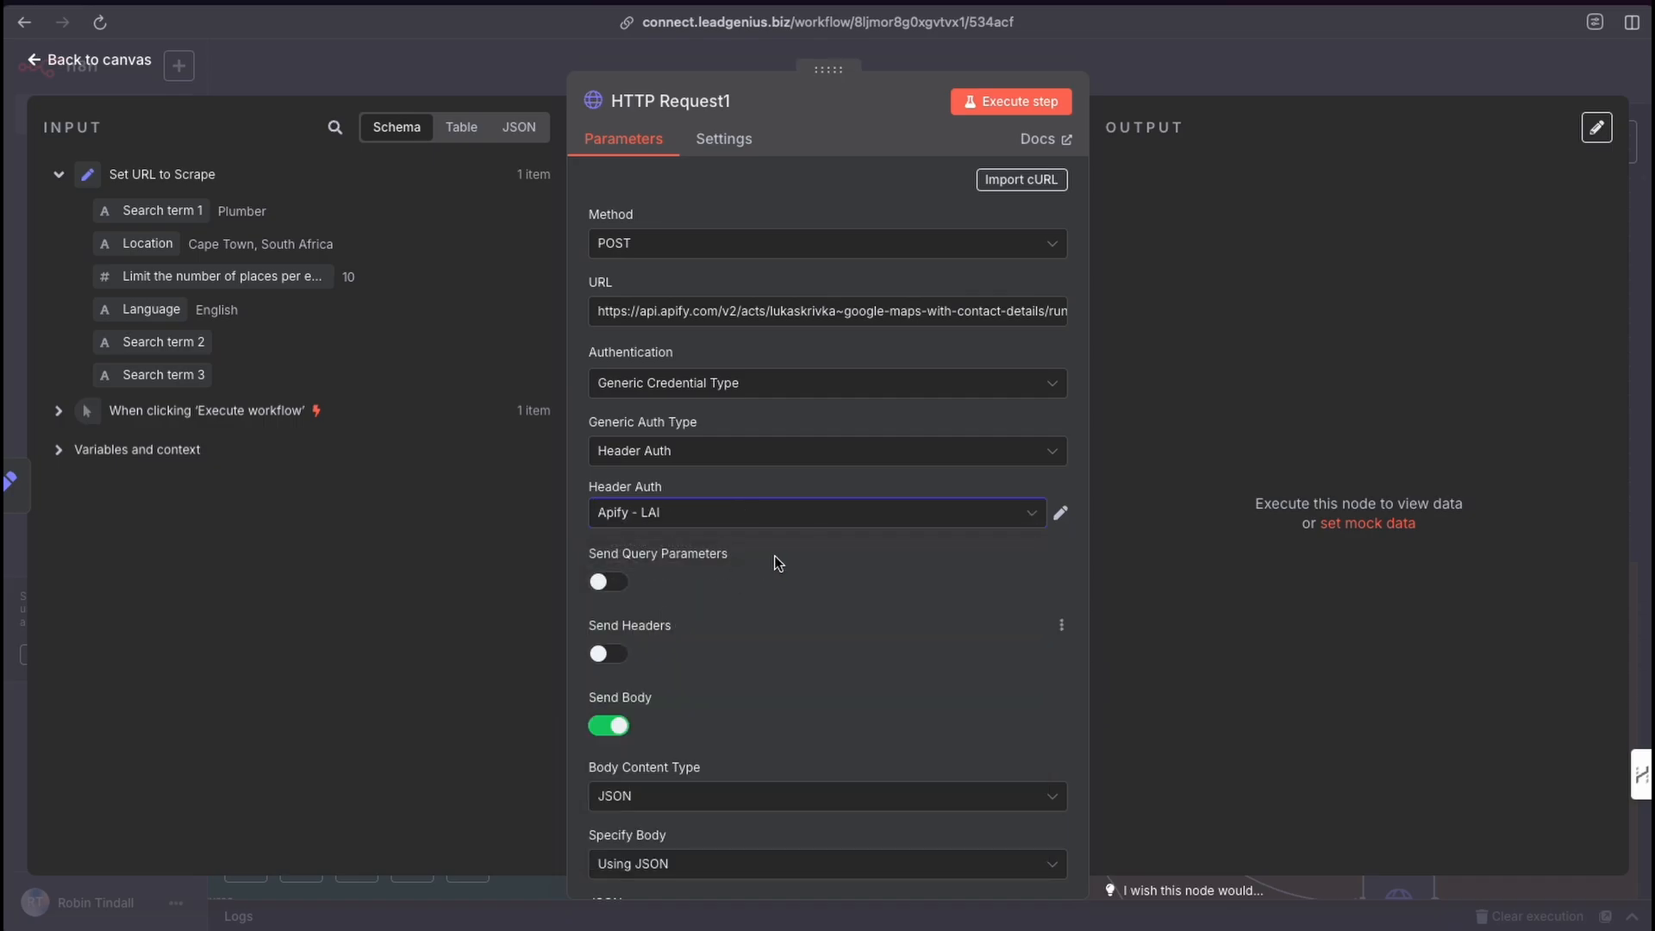
Open the Apify - LAI credential to inspect its header name and value, then close it and the node.
{"action": "left_click", "coordinate": [1059, 517]}
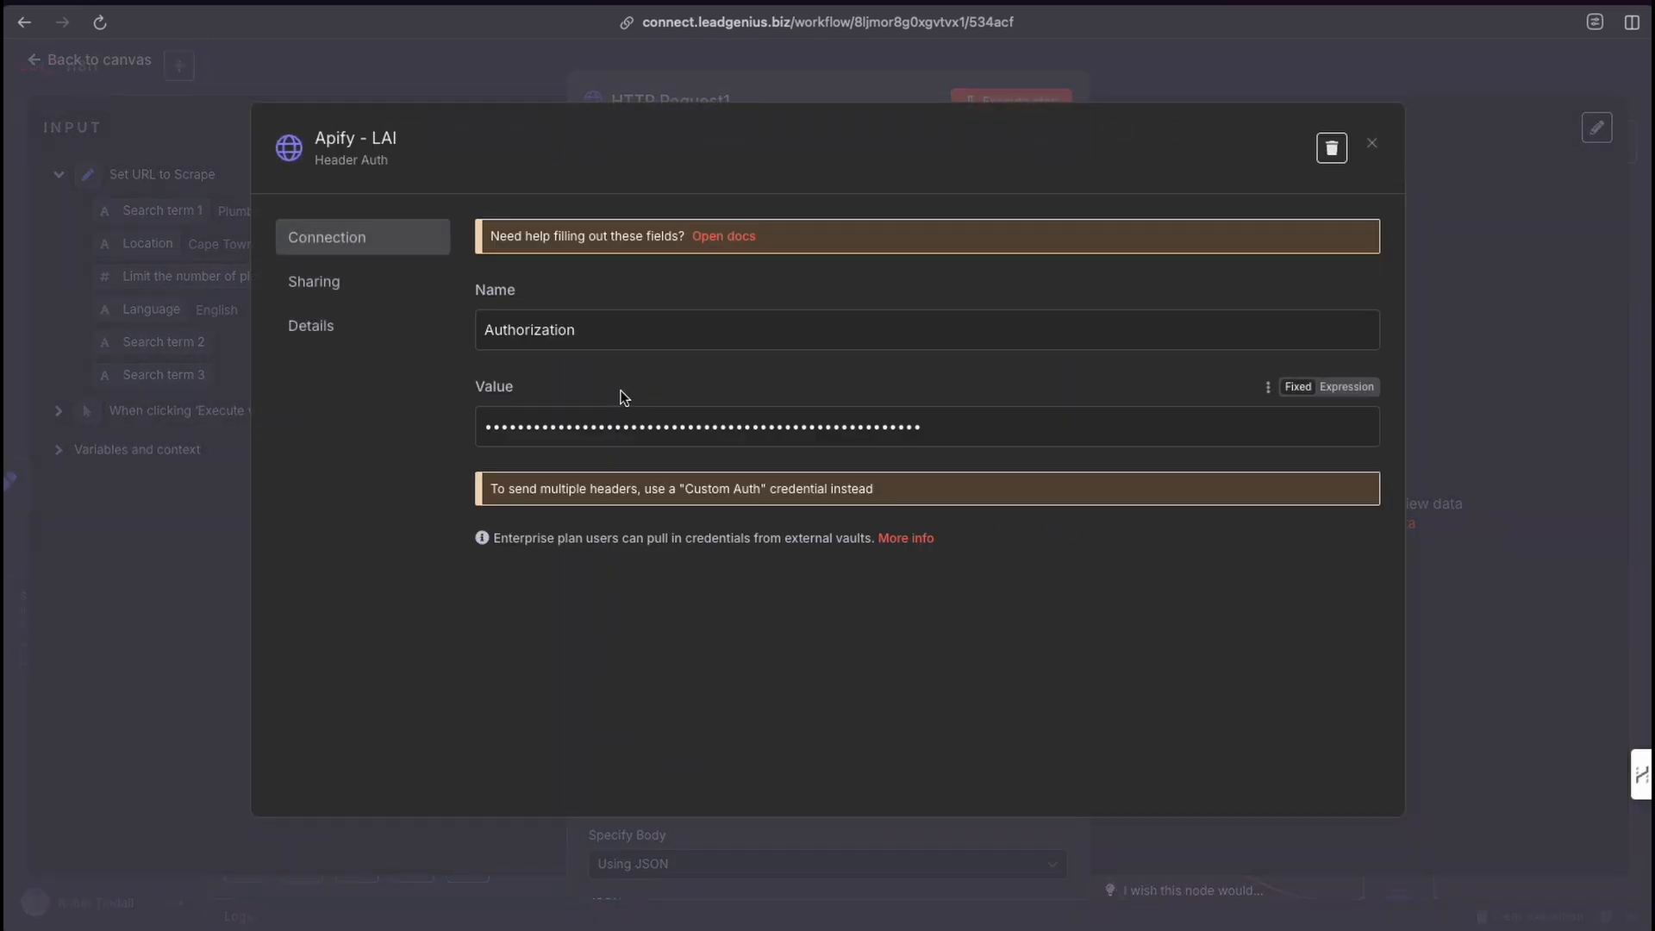
{"action": "mouse_move", "coordinate": [365, 460]}
{"action": "left_mouse_down"}
{"action": "mouse_move", "coordinate": [474, 321]}
{"action": "mouse_move", "coordinate": [474, 427]}
{"action": "left_mouse_up"}
{"action": "left_click", "coordinate": [1372, 146]}
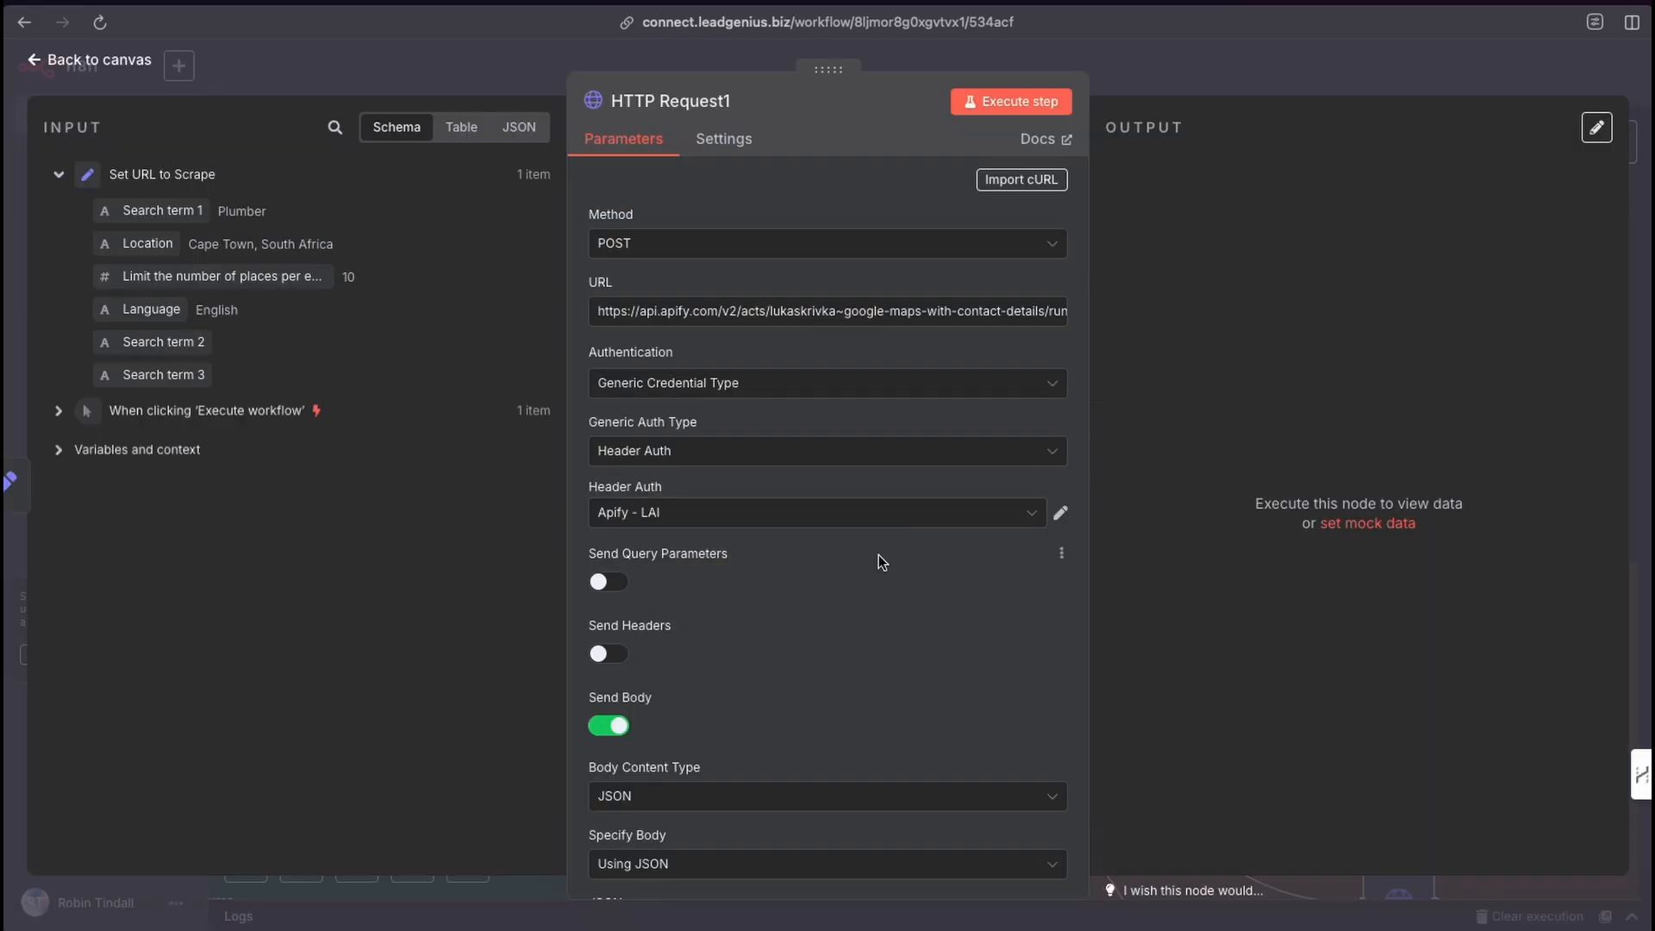
{"action": "scroll", "coordinate": [878, 555], "scroll_direction": "down", "scroll_amount": 5}
{"action": "scroll", "coordinate": [821, 519], "scroll_direction": "up", "scroll_amount": 5}
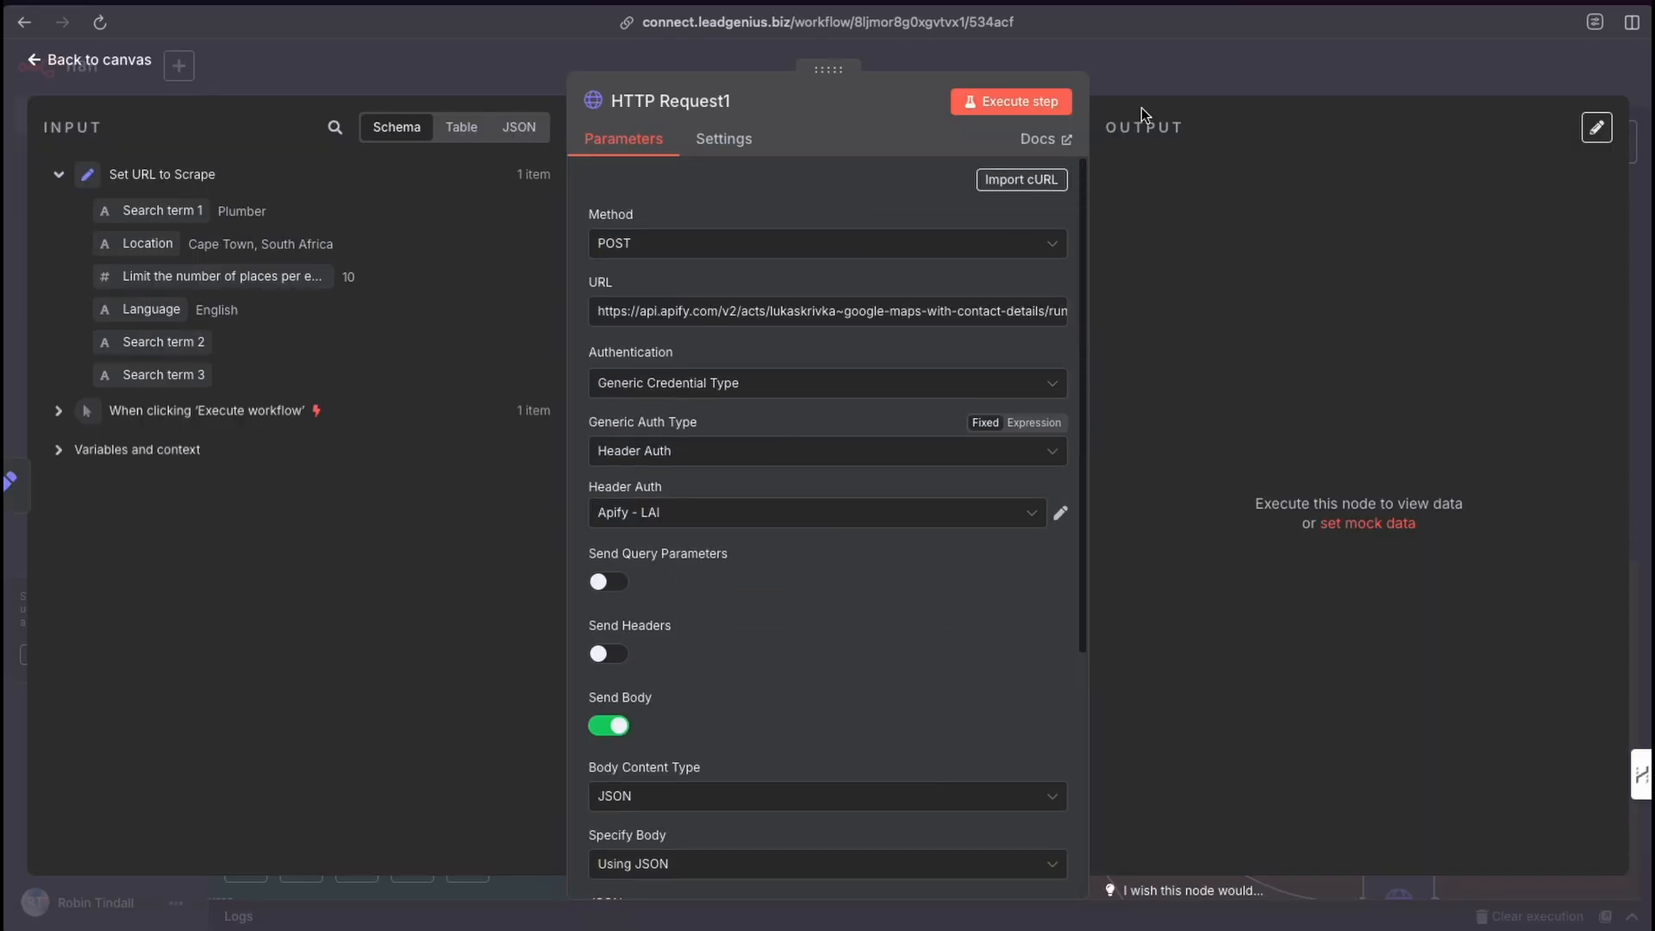
{"action": "key", "text": "Escape"}
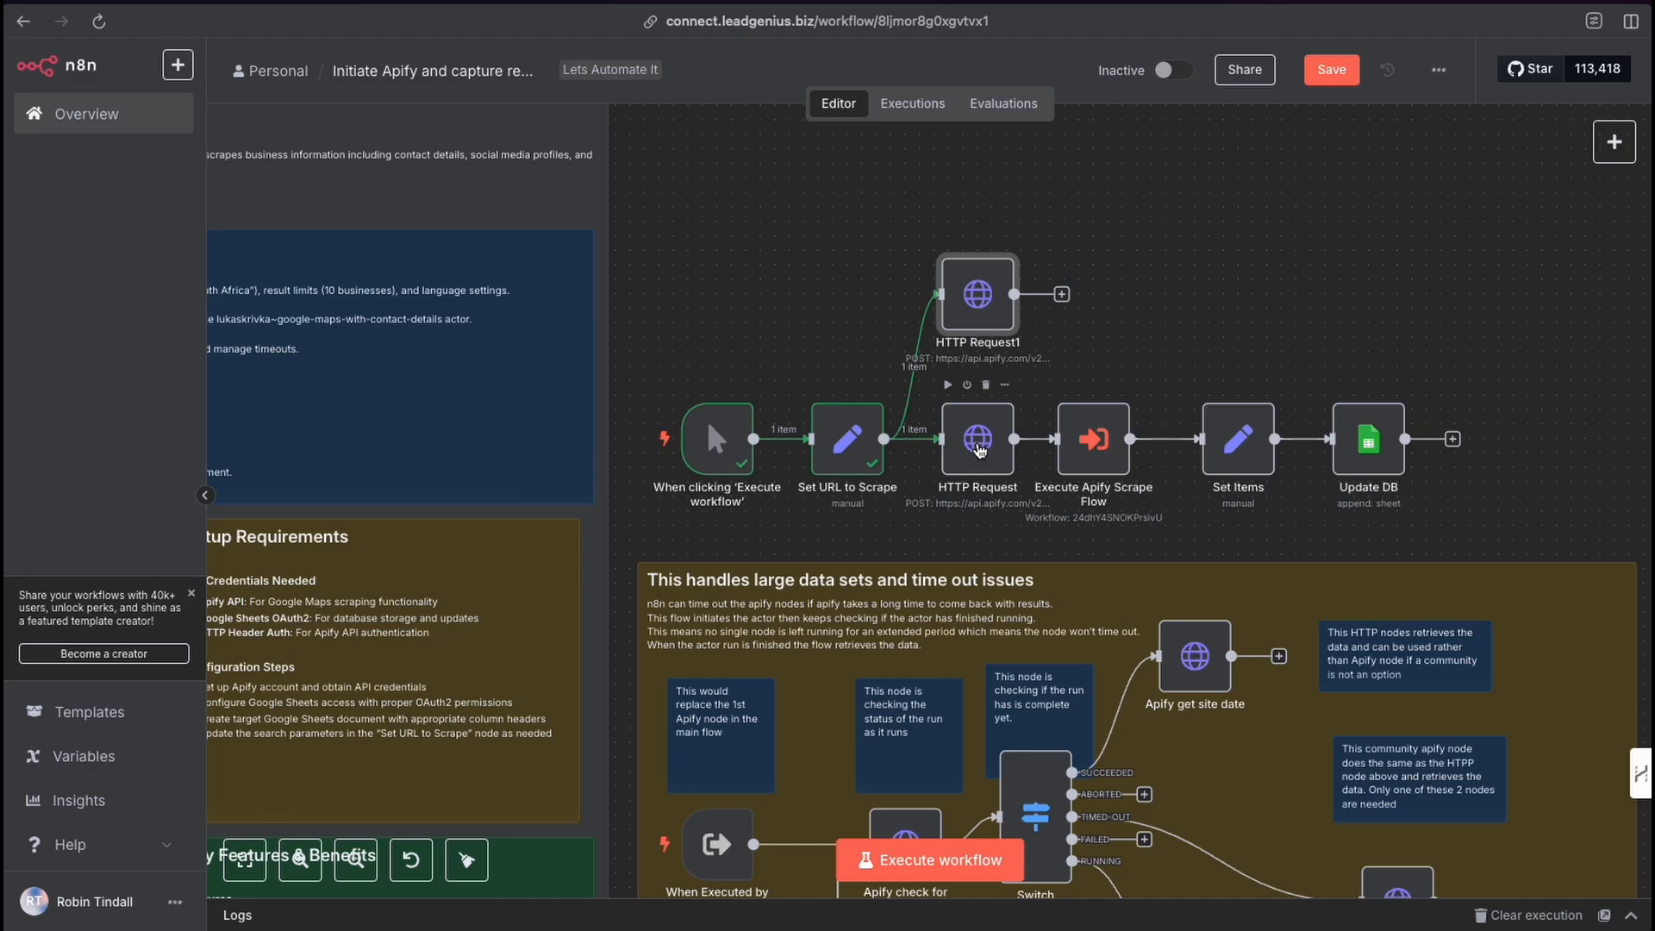
Open the original HTTP Request node to review its method, URL, credential and JSON body settings.
{"action": "mouse_move", "coordinate": [731, 726]}
{"action": "left_mouse_down"}
{"action": "mouse_move", "coordinate": [823, 662]}
{"action": "mouse_move", "coordinate": [954, 466]}
{"action": "left_mouse_up"}
{"action": "double_click", "coordinate": [976, 441]}
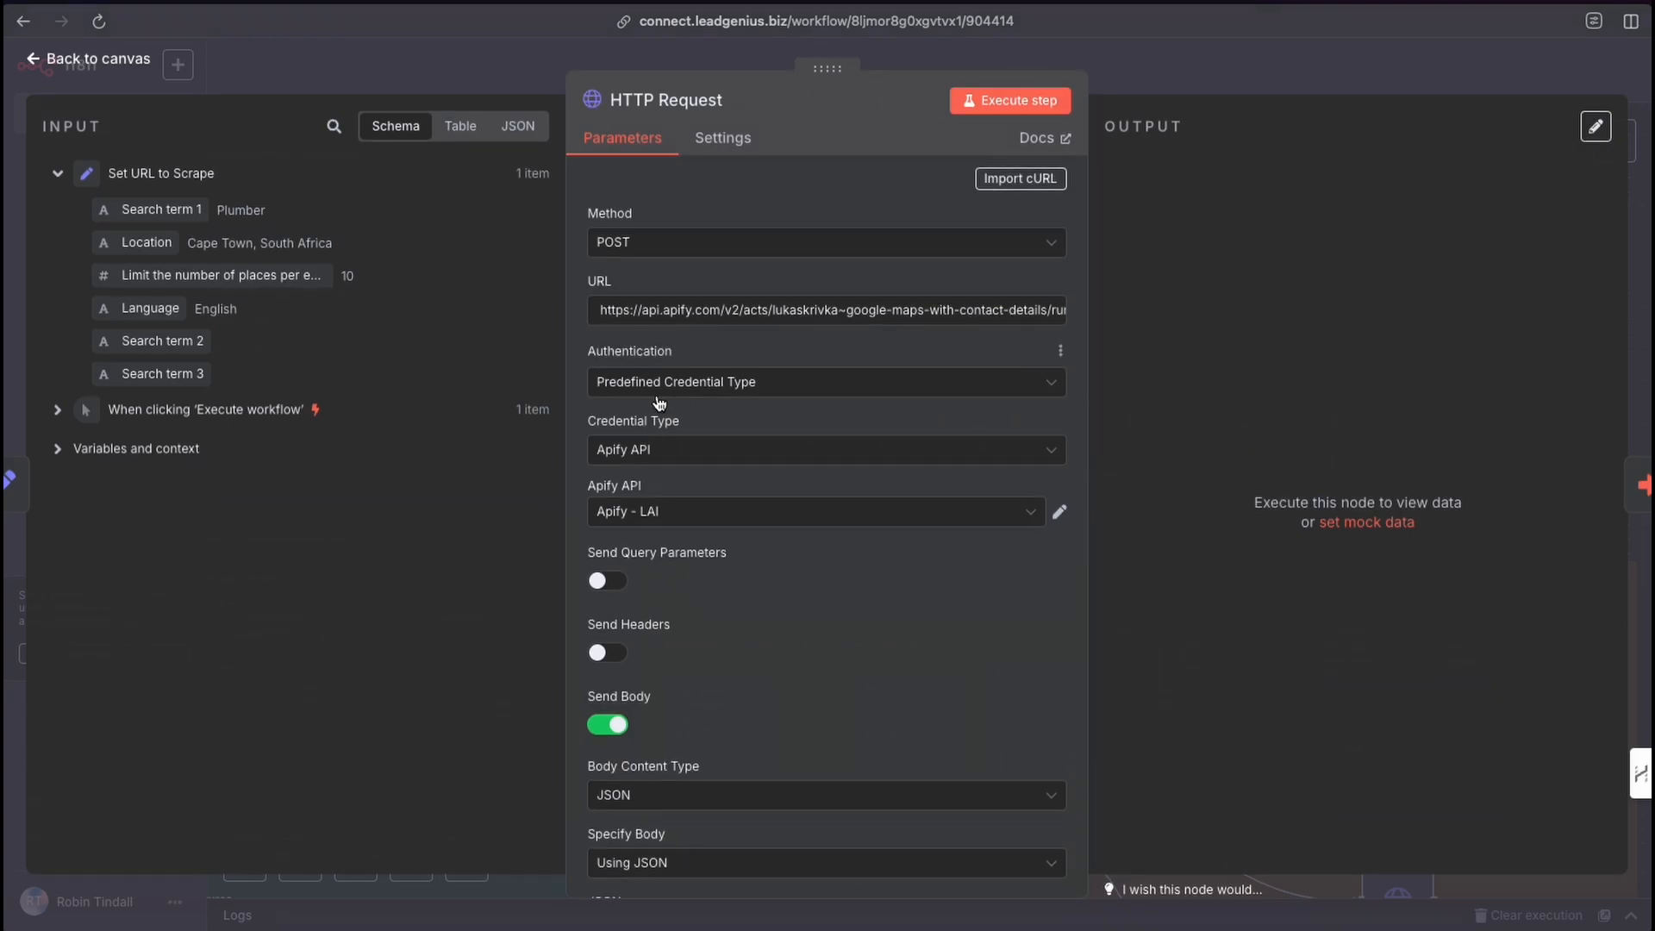
{"action": "mouse_move", "coordinate": [629, 406]}
{"action": "left_mouse_down"}
{"action": "mouse_move", "coordinate": [659, 352]}
{"action": "mouse_move", "coordinate": [887, 318]}
{"action": "mouse_move", "coordinate": [686, 384]}
{"action": "mouse_move", "coordinate": [638, 471]}
{"action": "left_mouse_up"}
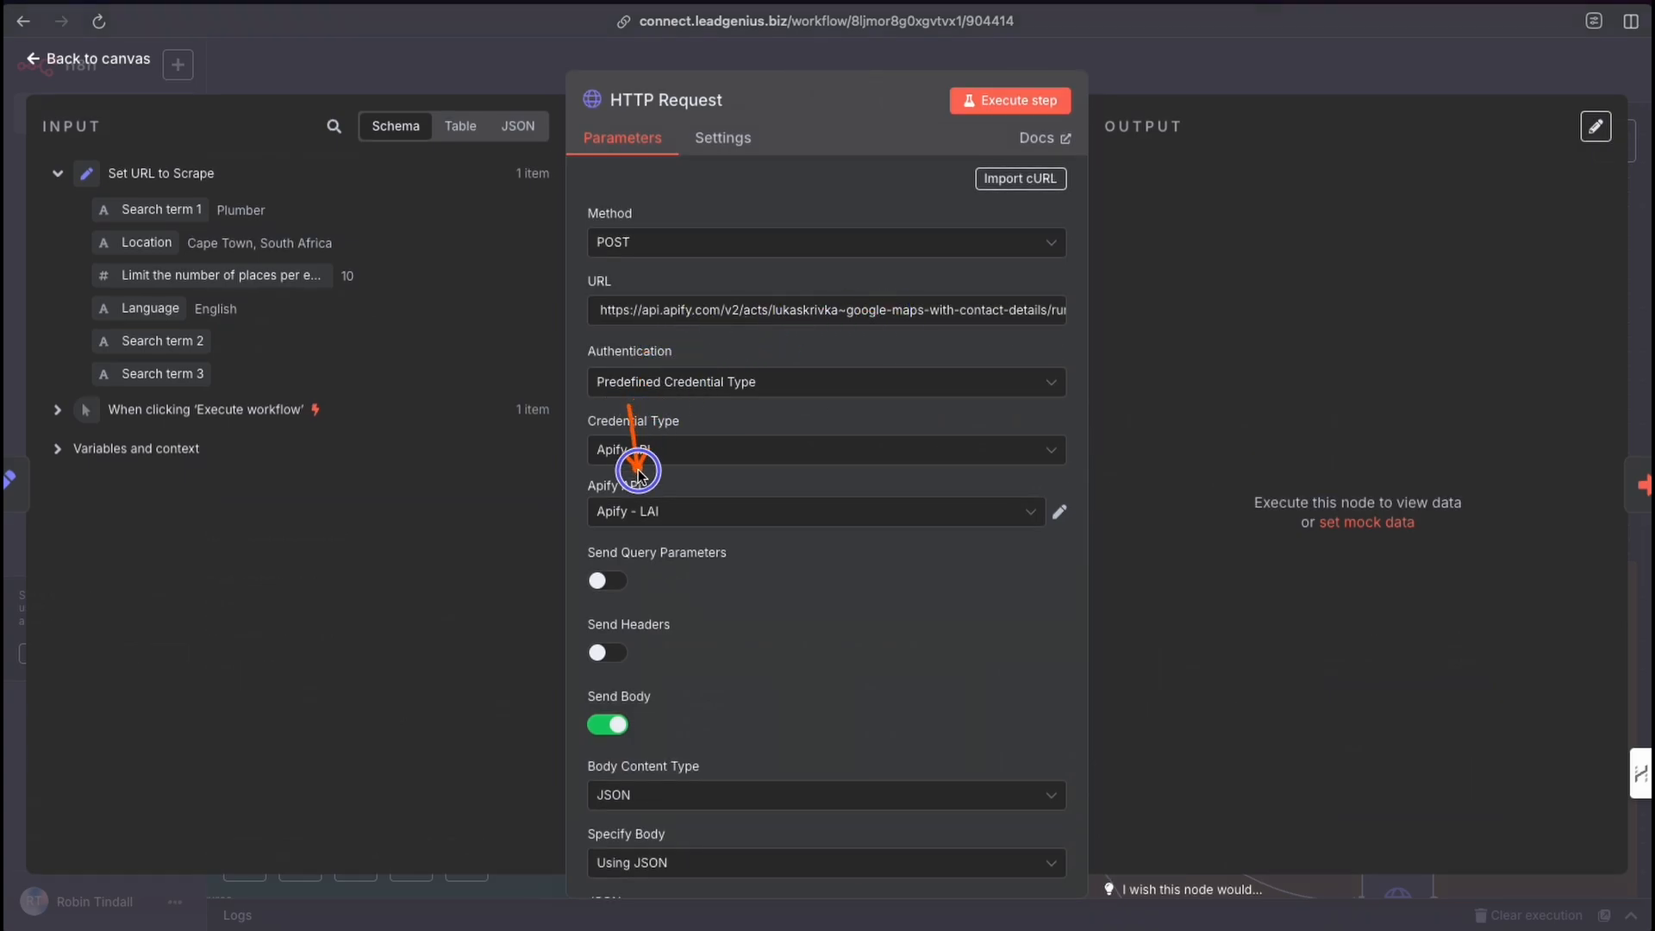
{"action": "scroll", "coordinate": [757, 600], "scroll_direction": "down", "scroll_amount": 5}
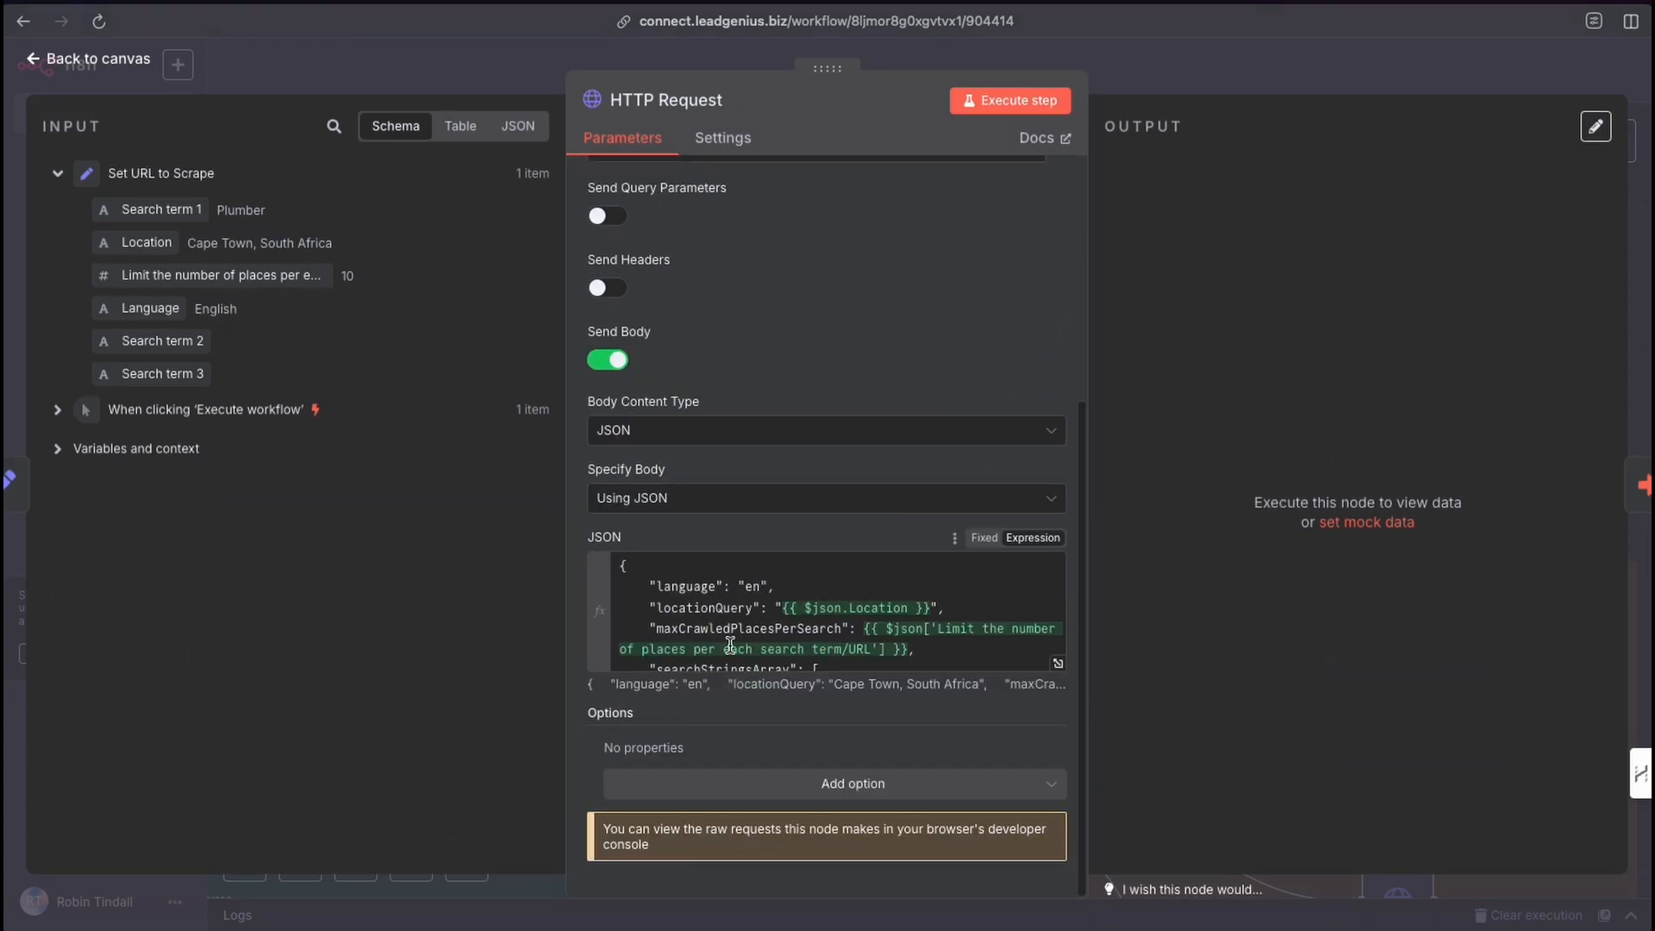
{"action": "key", "text": "Escape"}
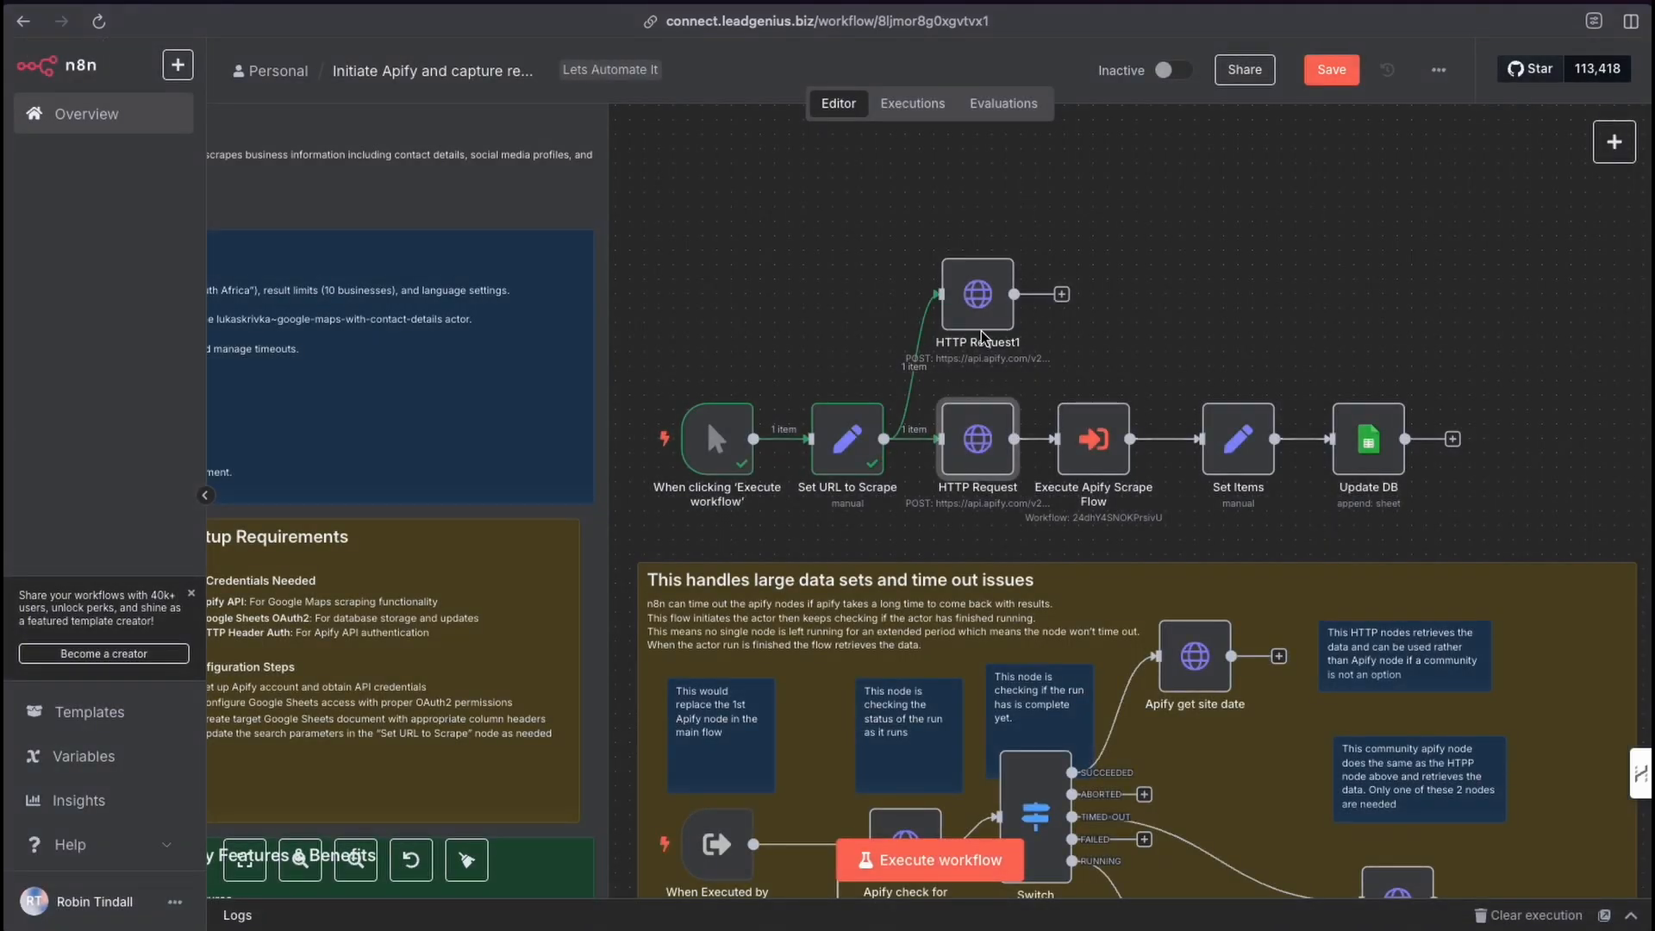
Delete the HTTP Request1 node and open the Set URL to Scrape node.
{"action": "left_click", "coordinate": [987, 241]}
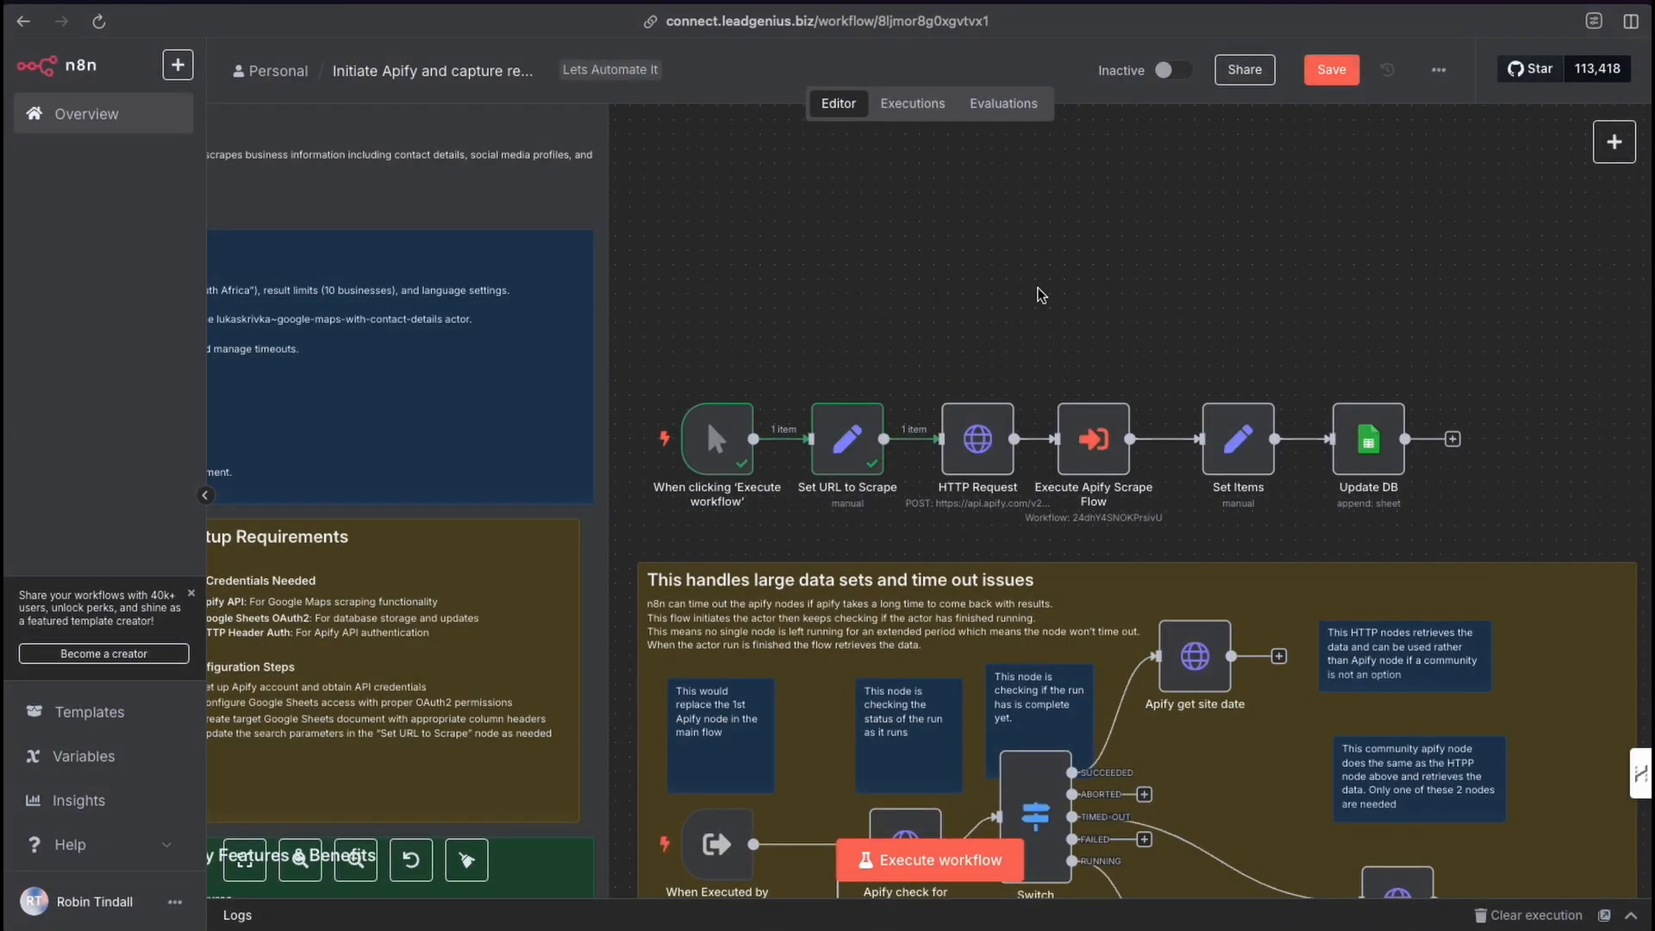
{"action": "mouse_move", "coordinate": [985, 416]}
{"action": "scroll", "coordinate": [998, 463], "scroll_direction": "down", "scroll_amount": 2}
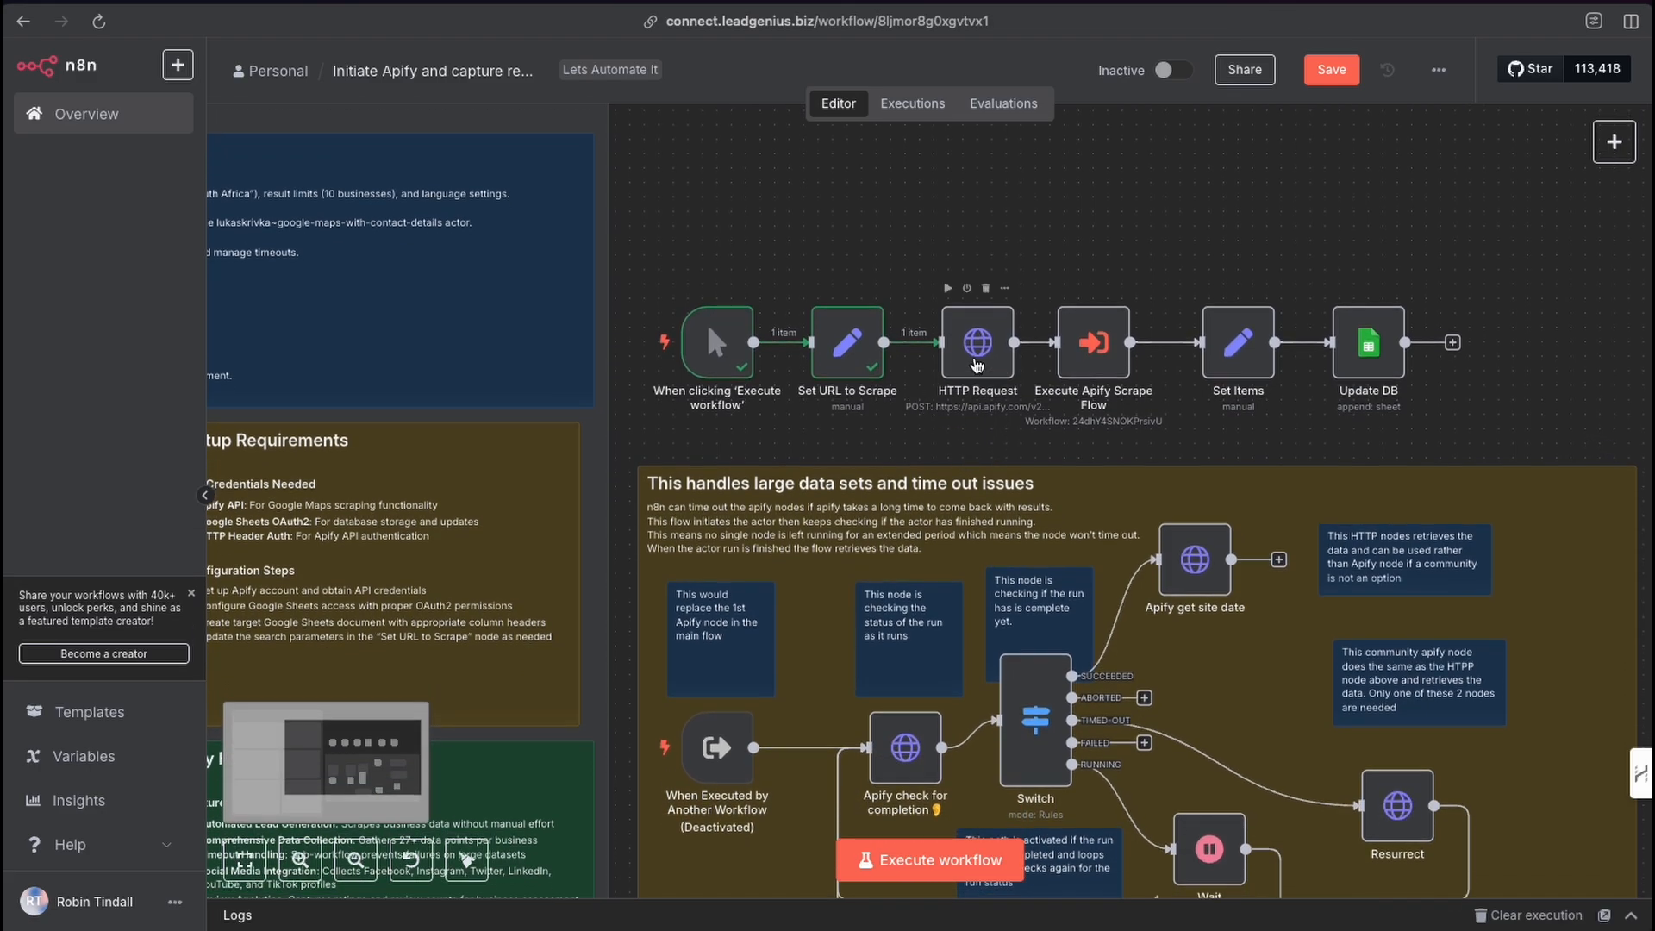
{"action": "double_click", "coordinate": [848, 349]}
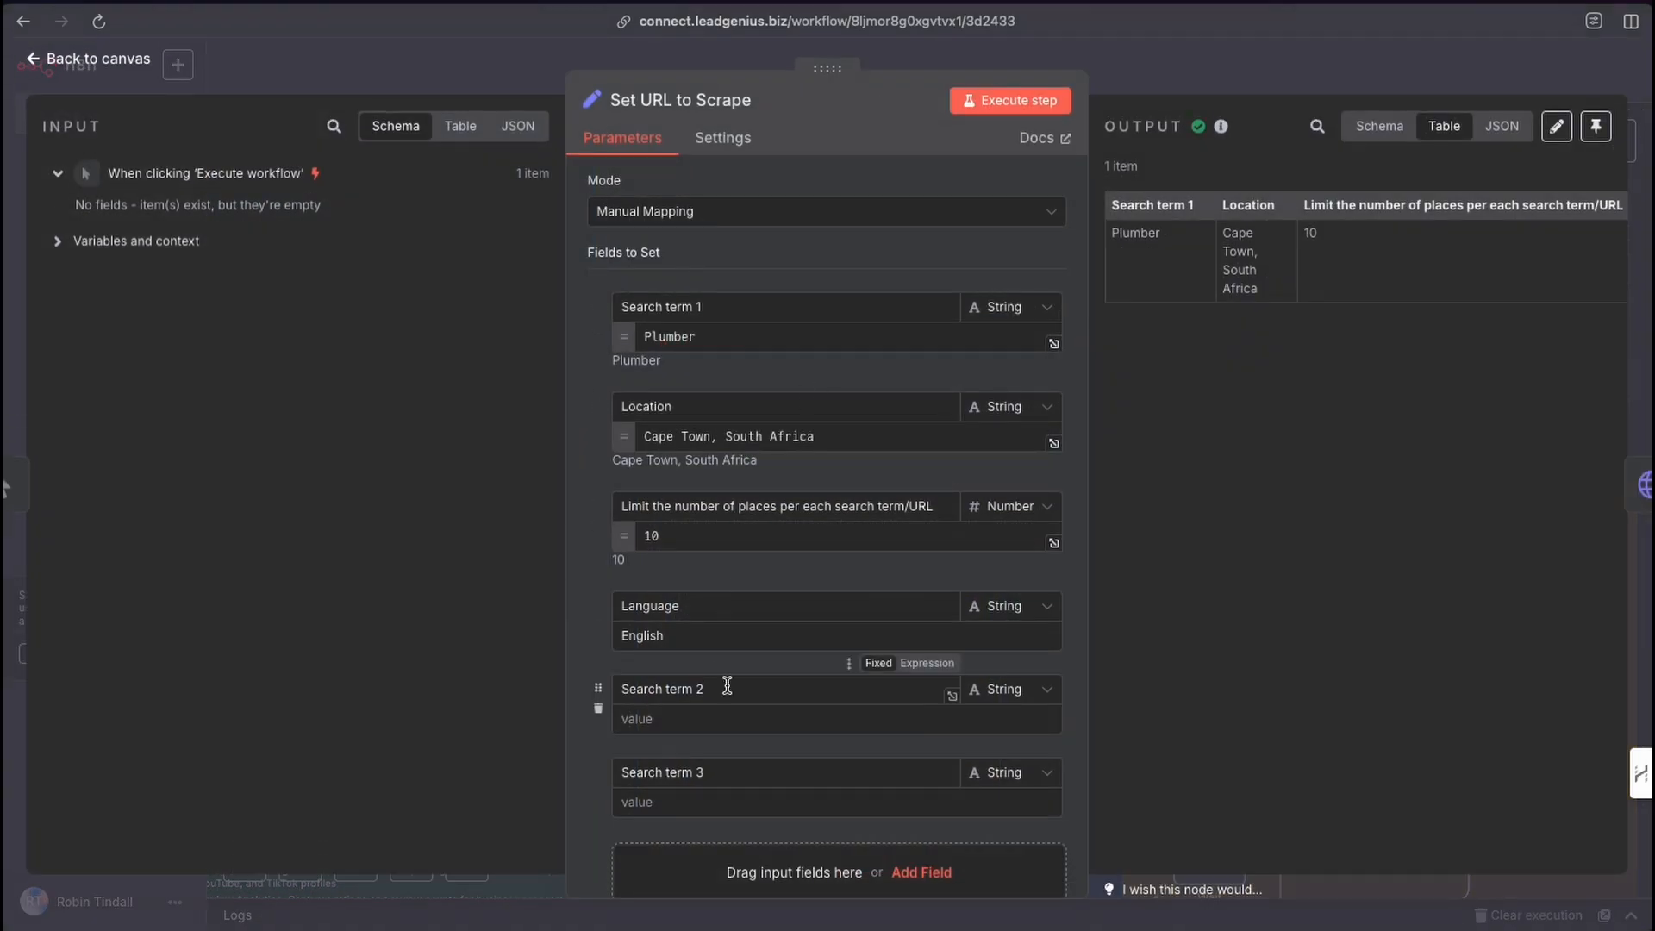
Review the search term, location and place-limit fields in the Set URL to Scrape node, then close it.
{"action": "scroll", "coordinate": [727, 686], "scroll_direction": "down", "scroll_amount": 2}
{"action": "left_click", "coordinate": [658, 444]}
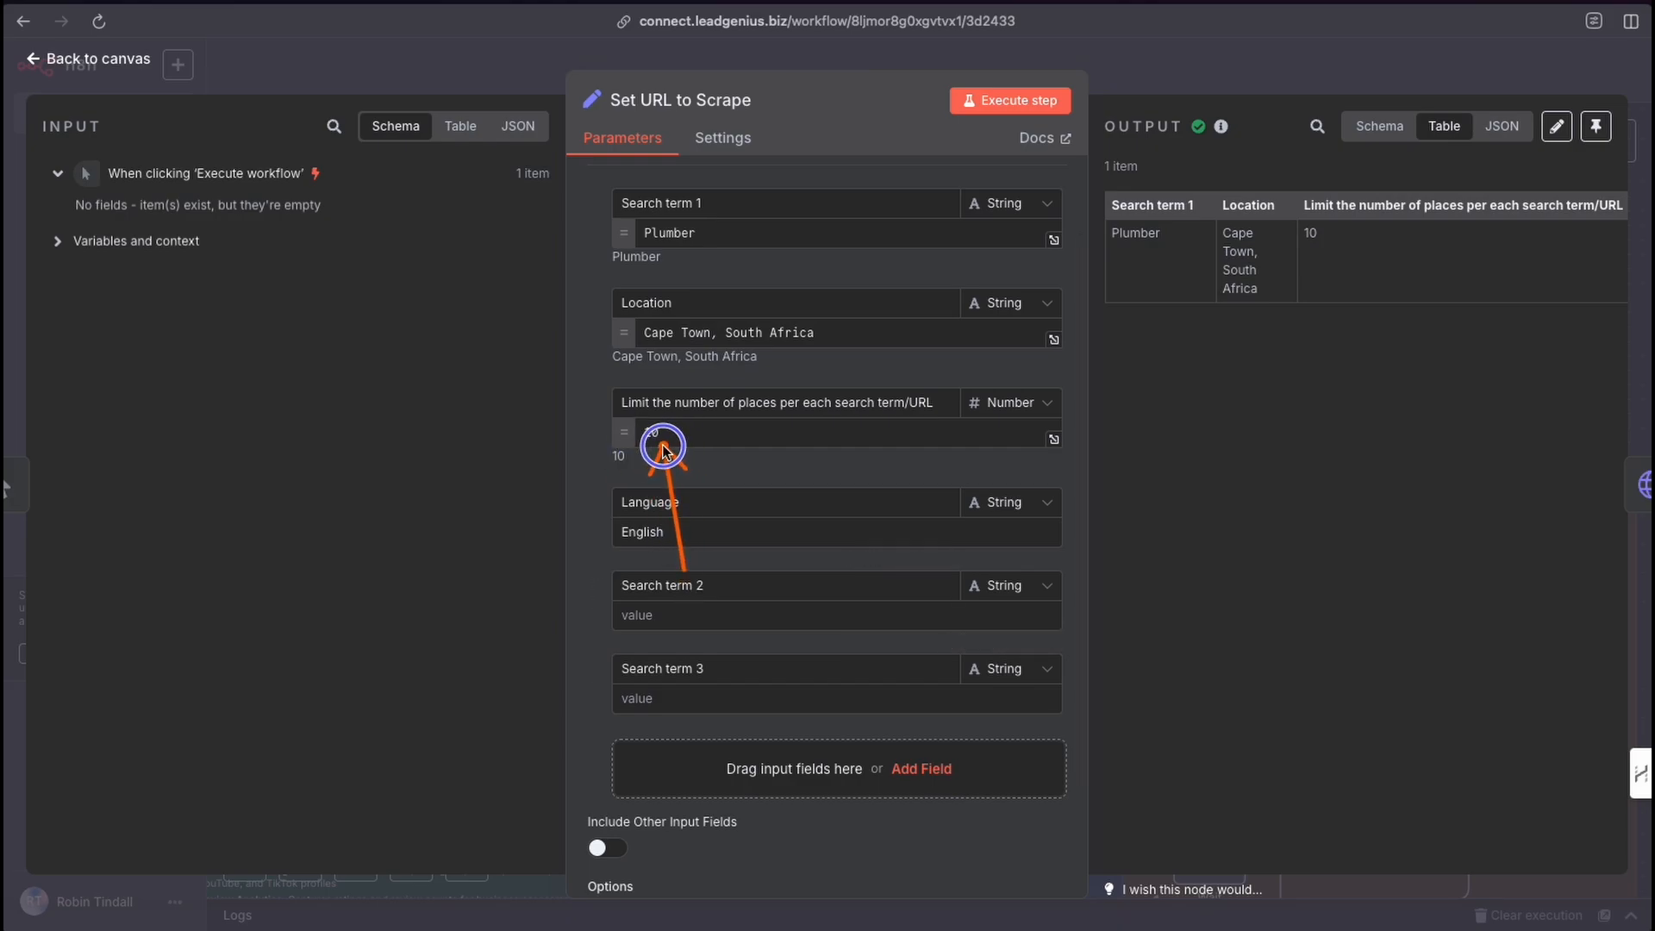
{"action": "left_click", "coordinate": [658, 448]}
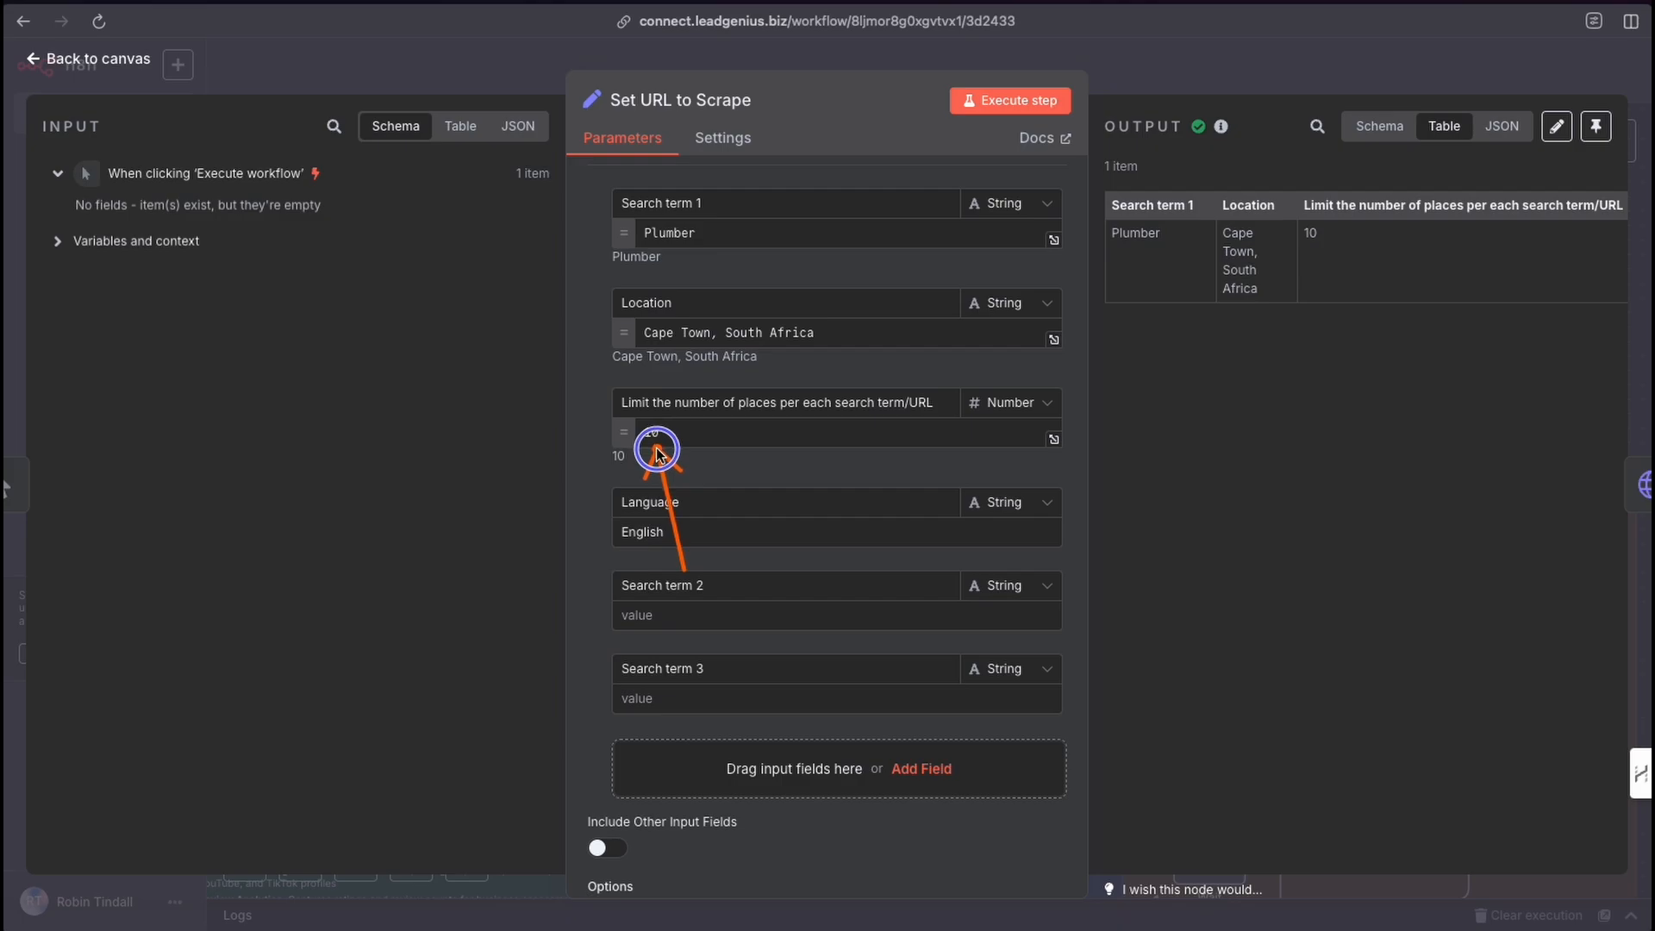
{"action": "mouse_move", "coordinate": [657, 448]}
{"action": "left_mouse_down"}
{"action": "mouse_move", "coordinate": [739, 436]}
{"action": "mouse_move", "coordinate": [676, 436]}
{"action": "mouse_move", "coordinate": [687, 451]}
{"action": "mouse_move", "coordinate": [658, 447]}
{"action": "mouse_move", "coordinate": [657, 462]}
{"action": "left_mouse_up"}
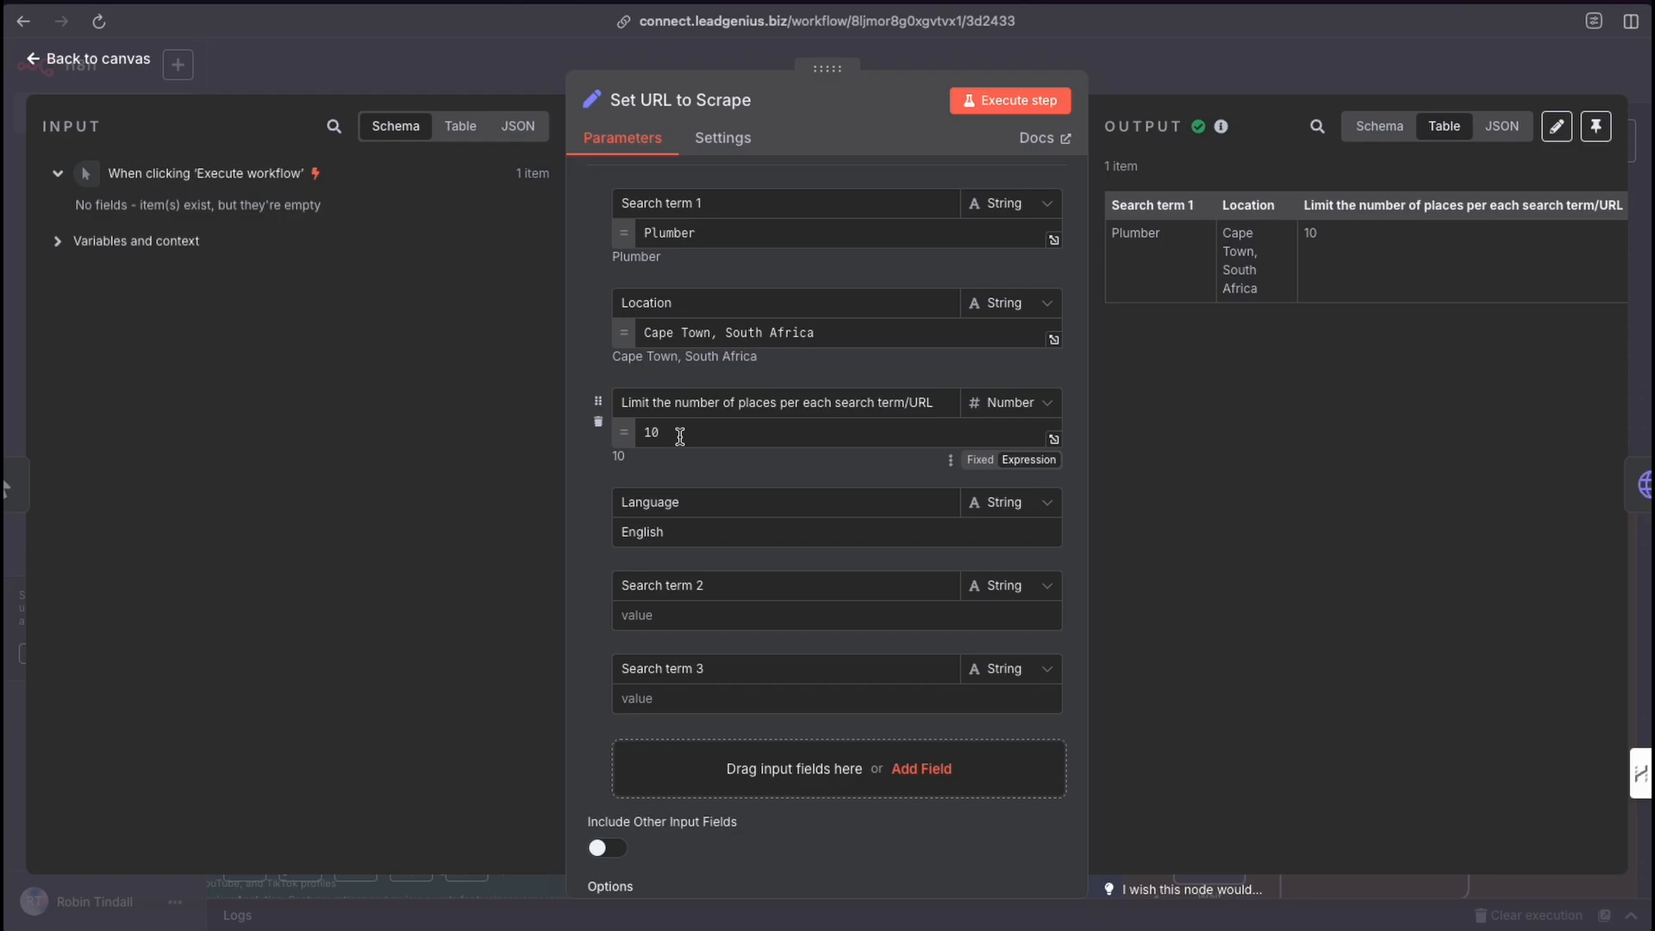
{"action": "left_click", "coordinate": [1114, 101]}
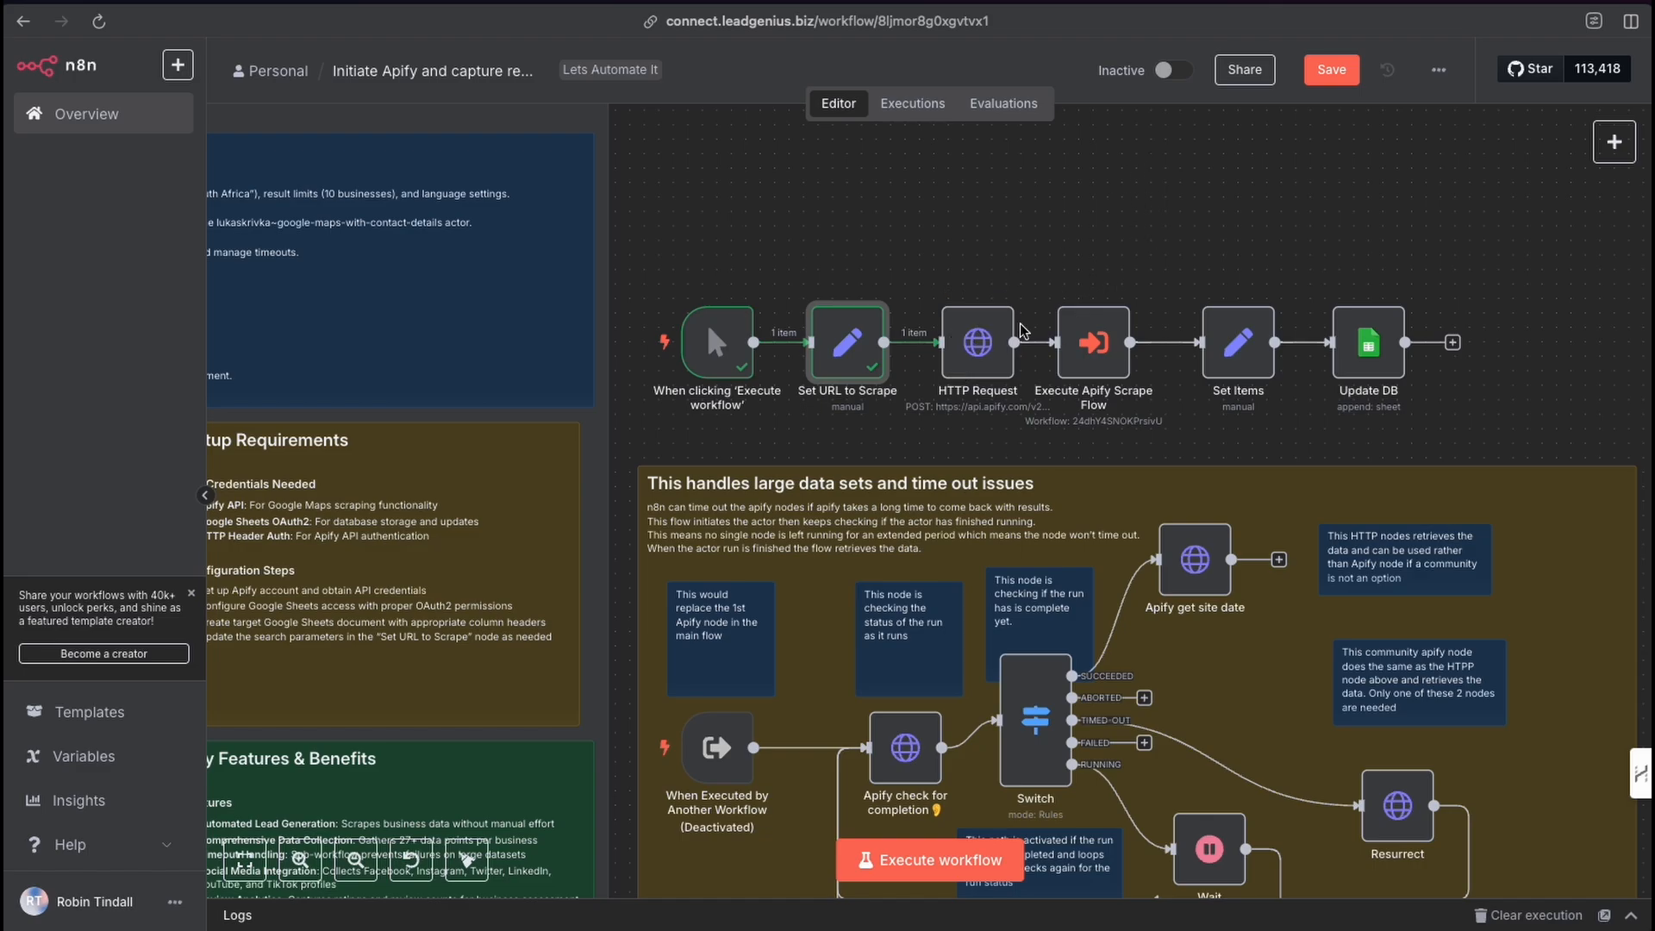
Open the Execute Apify Scrape Flow node to review its source, sub-workflow and mode, then close it.
{"action": "scroll", "coordinate": [1022, 344], "scroll_direction": "down", "scroll_amount": 3}
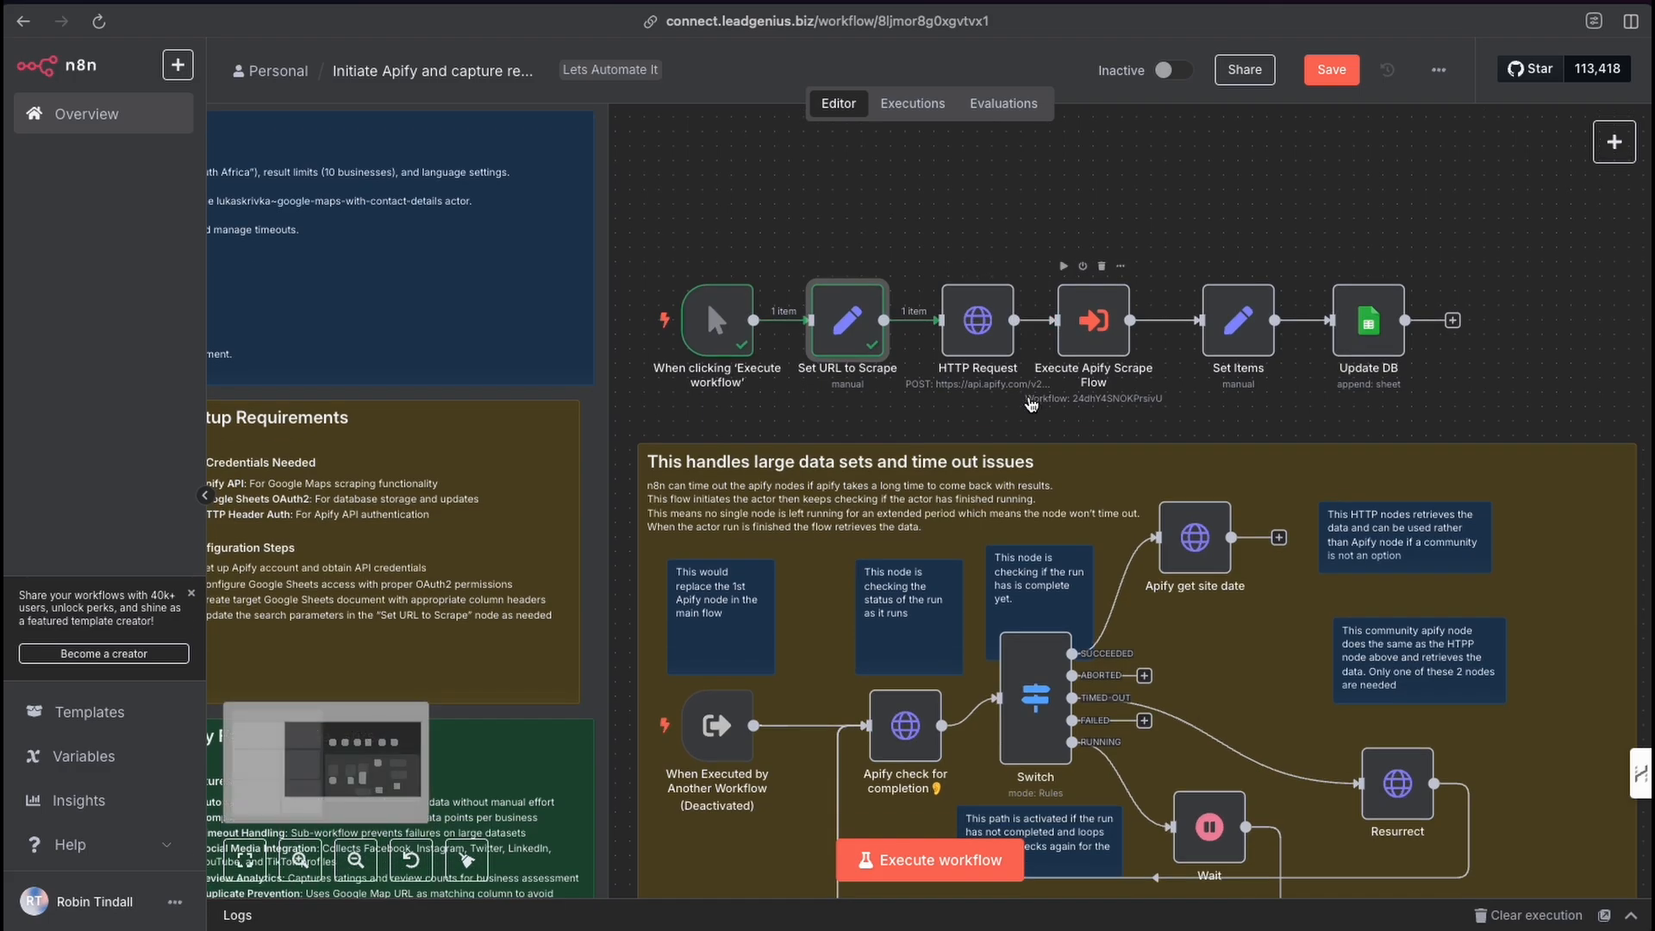
{"action": "scroll", "coordinate": [1026, 405], "scroll_direction": "down", "scroll_amount": 2}
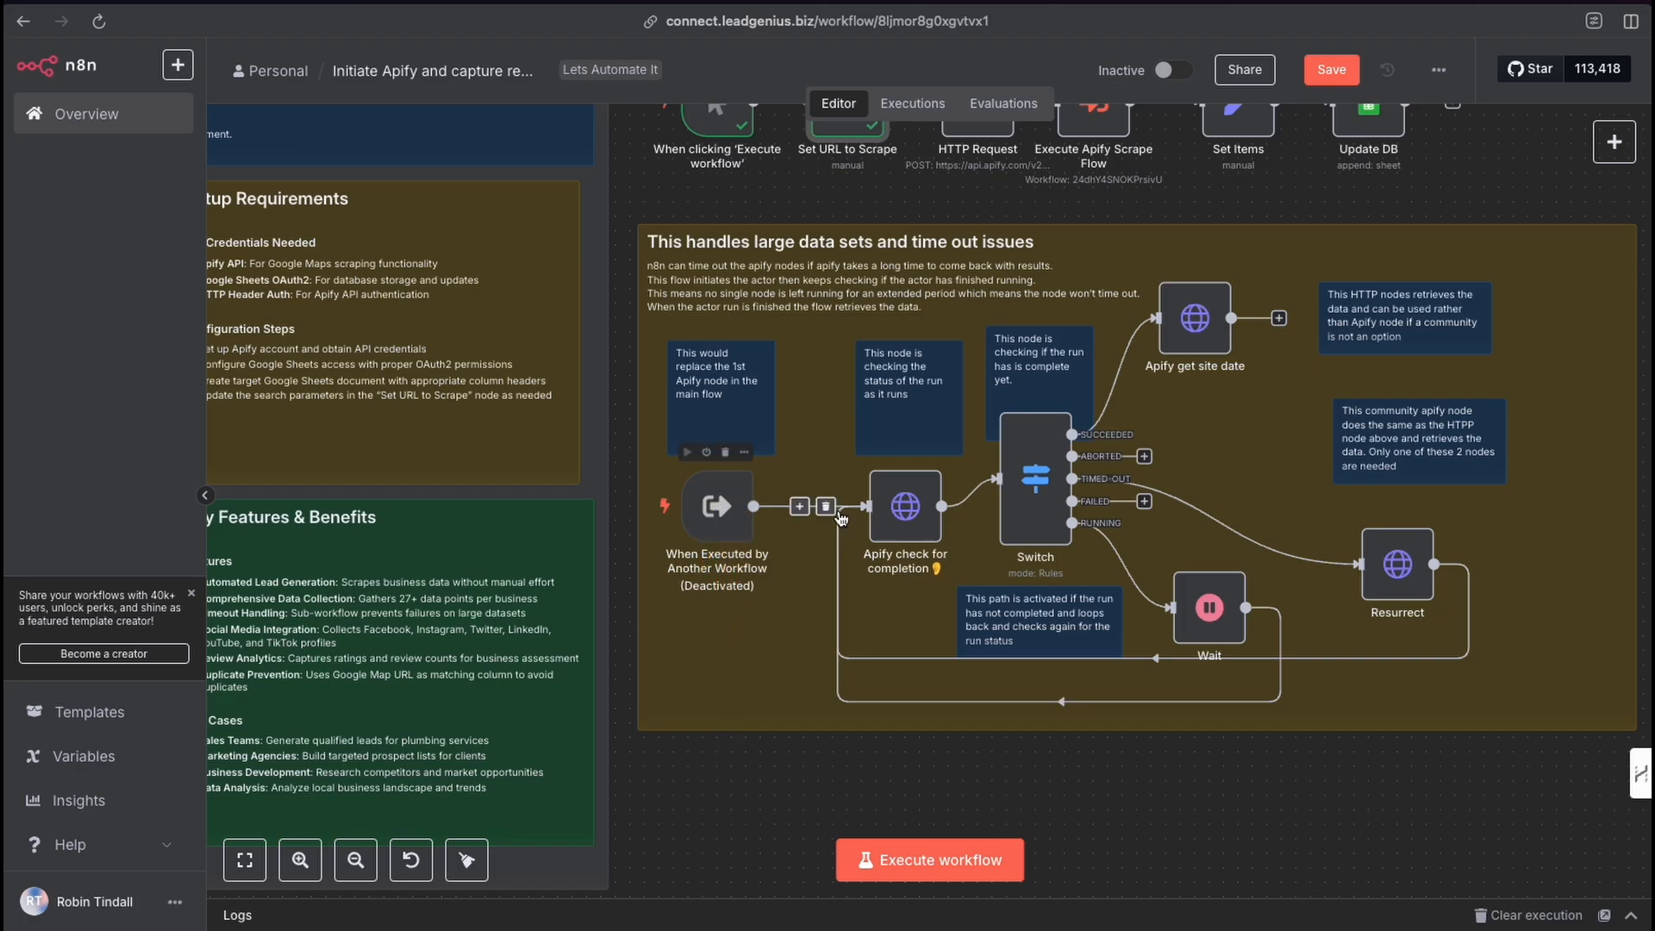
{"action": "scroll", "coordinate": [915, 505], "scroll_direction": "up", "scroll_amount": 3}
{"action": "scroll", "coordinate": [916, 505], "scroll_direction": "up", "scroll_amount": 1}
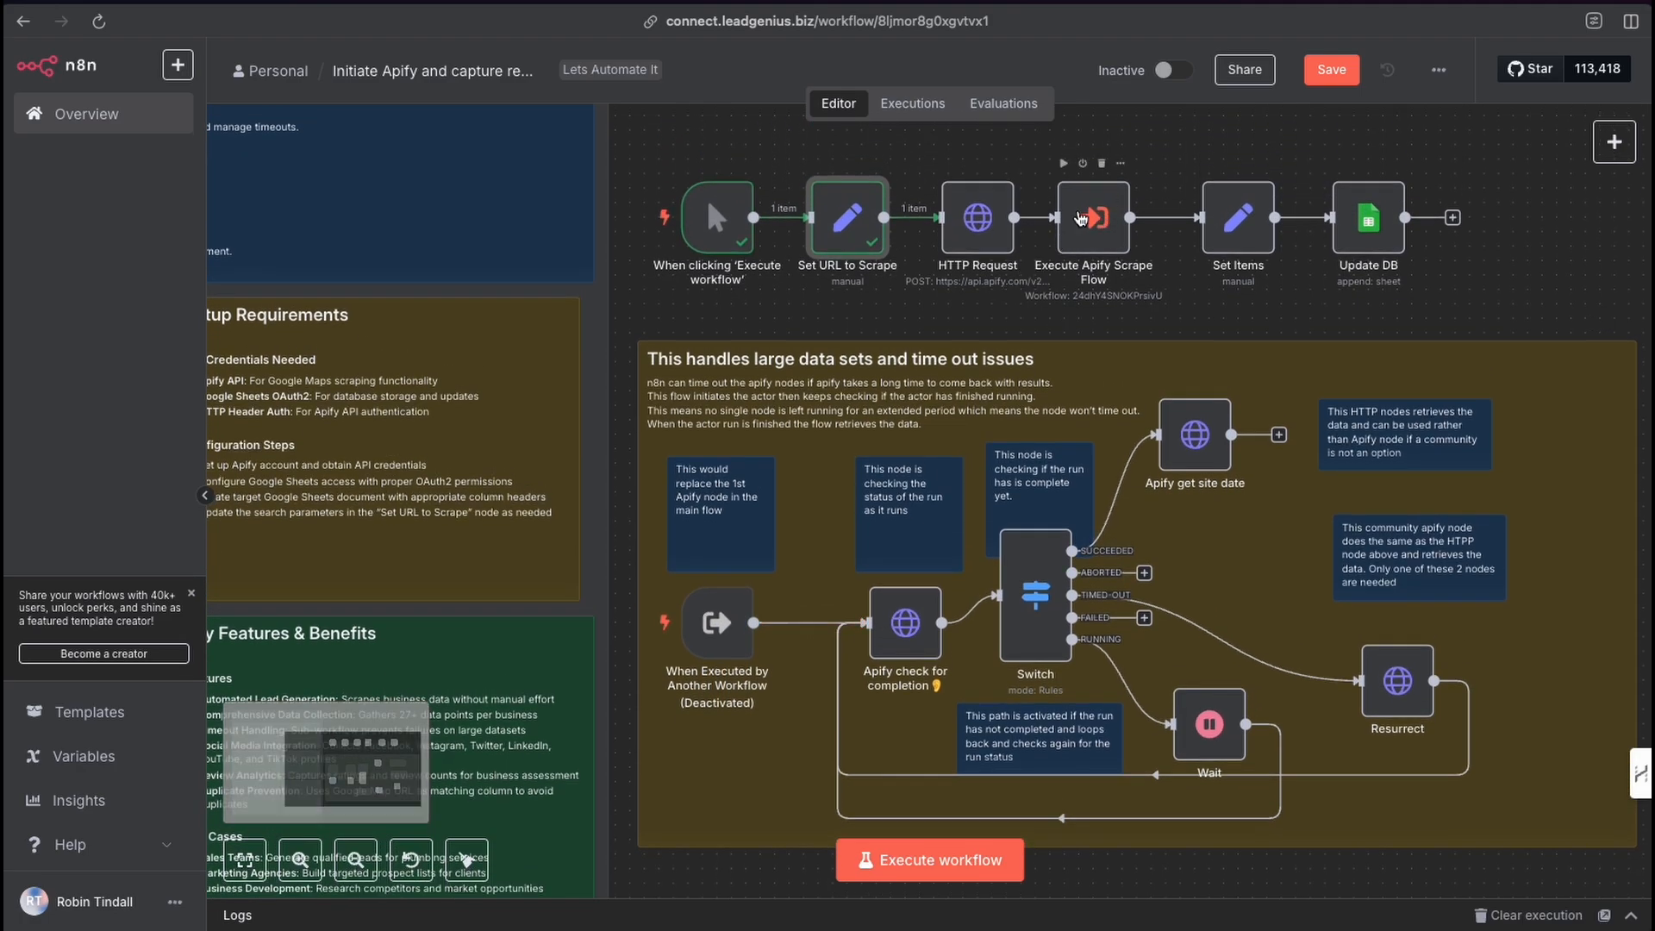
{"action": "double_click", "coordinate": [1103, 221]}
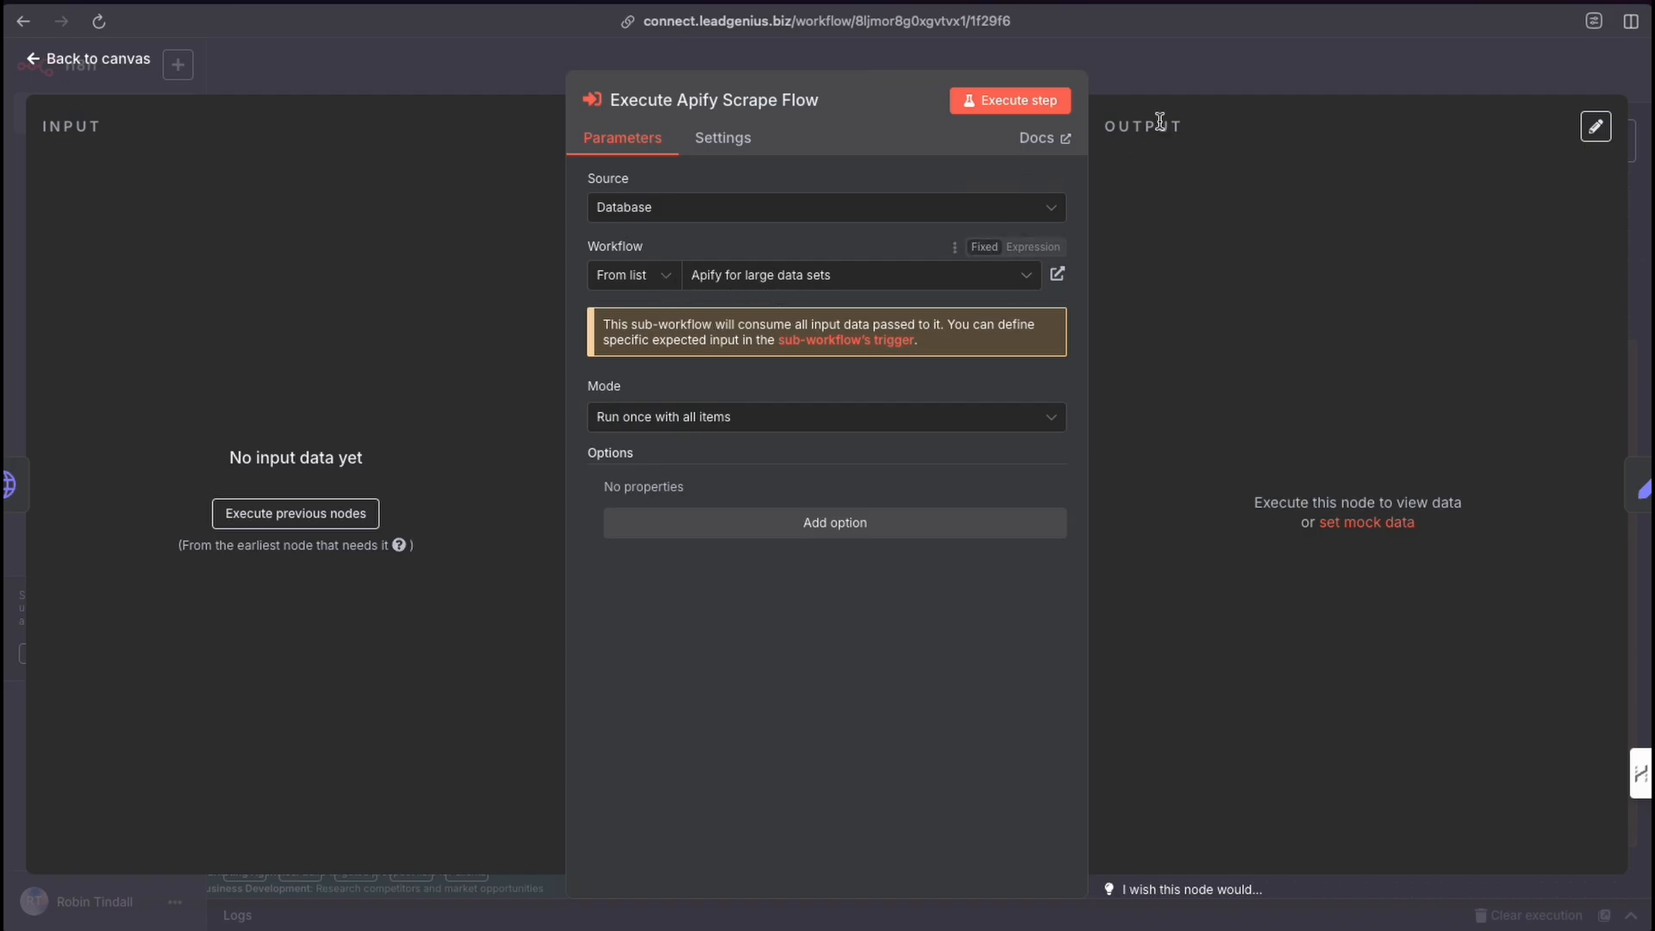
{"action": "left_click", "coordinate": [1149, 81]}
Search the node panel for the Execute Sub-workflow node and view its actions without adding it.
{"action": "scroll", "coordinate": [994, 224], "scroll_direction": "down", "scroll_amount": 1}
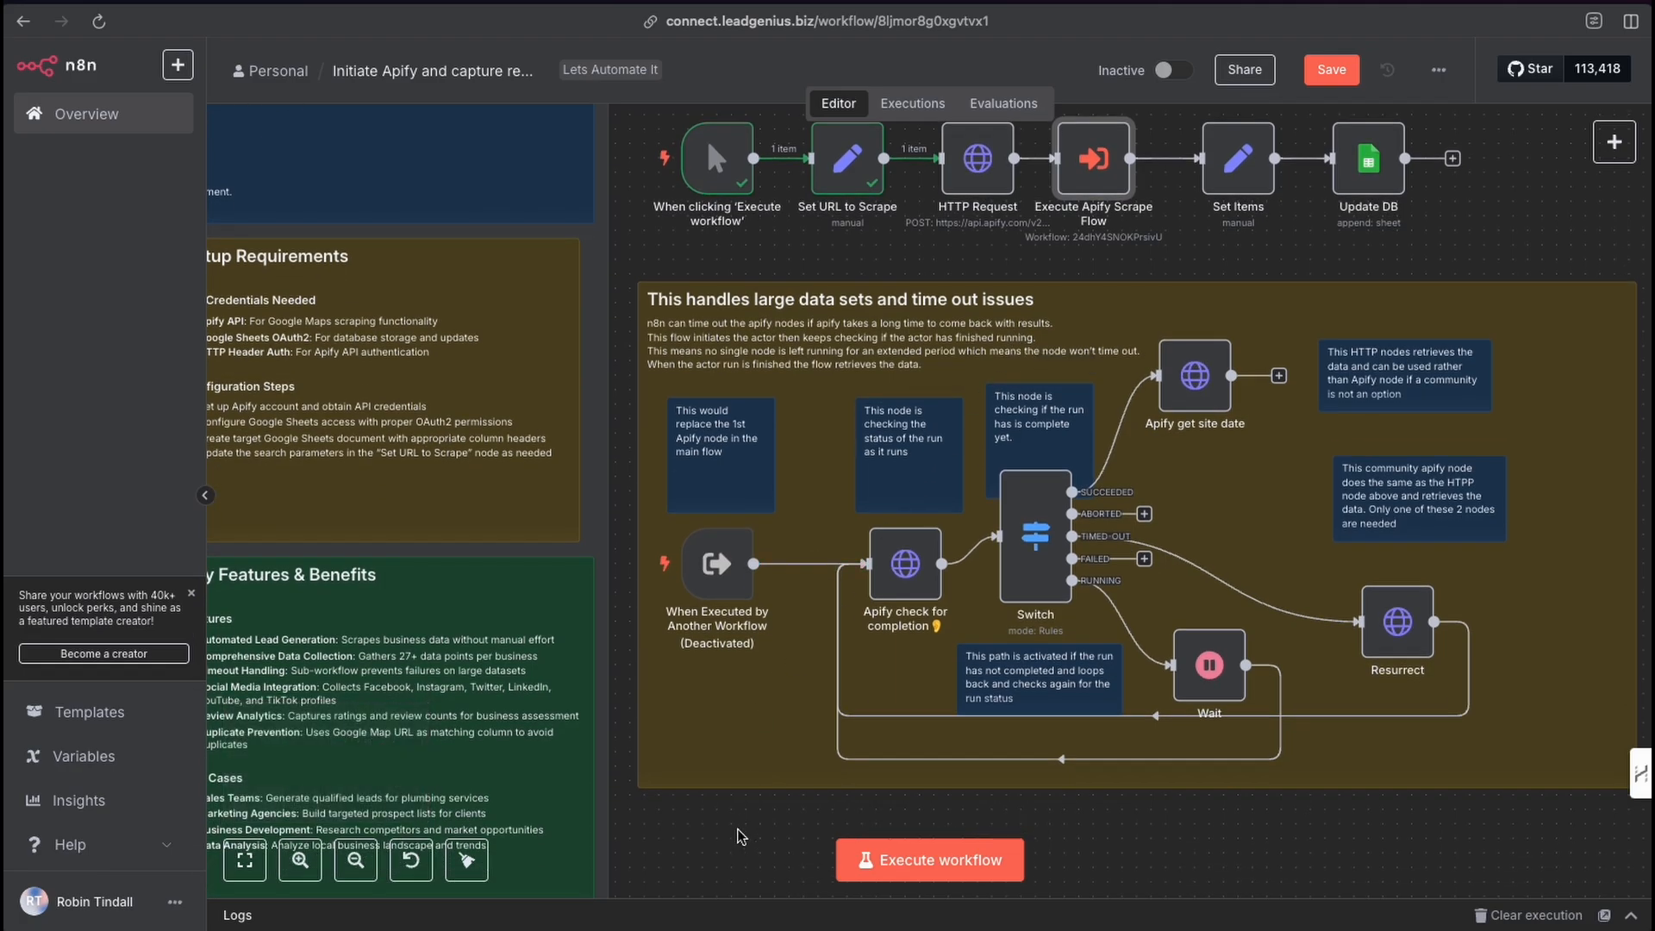
{"action": "mouse_move", "coordinate": [738, 831]}
{"action": "left_mouse_down"}
{"action": "mouse_move", "coordinate": [708, 637]}
{"action": "mouse_move", "coordinate": [1295, 586]}
{"action": "mouse_move", "coordinate": [728, 596]}
{"action": "left_mouse_up"}
{"action": "scroll", "coordinate": [903, 567], "scroll_direction": "up", "scroll_amount": 1}
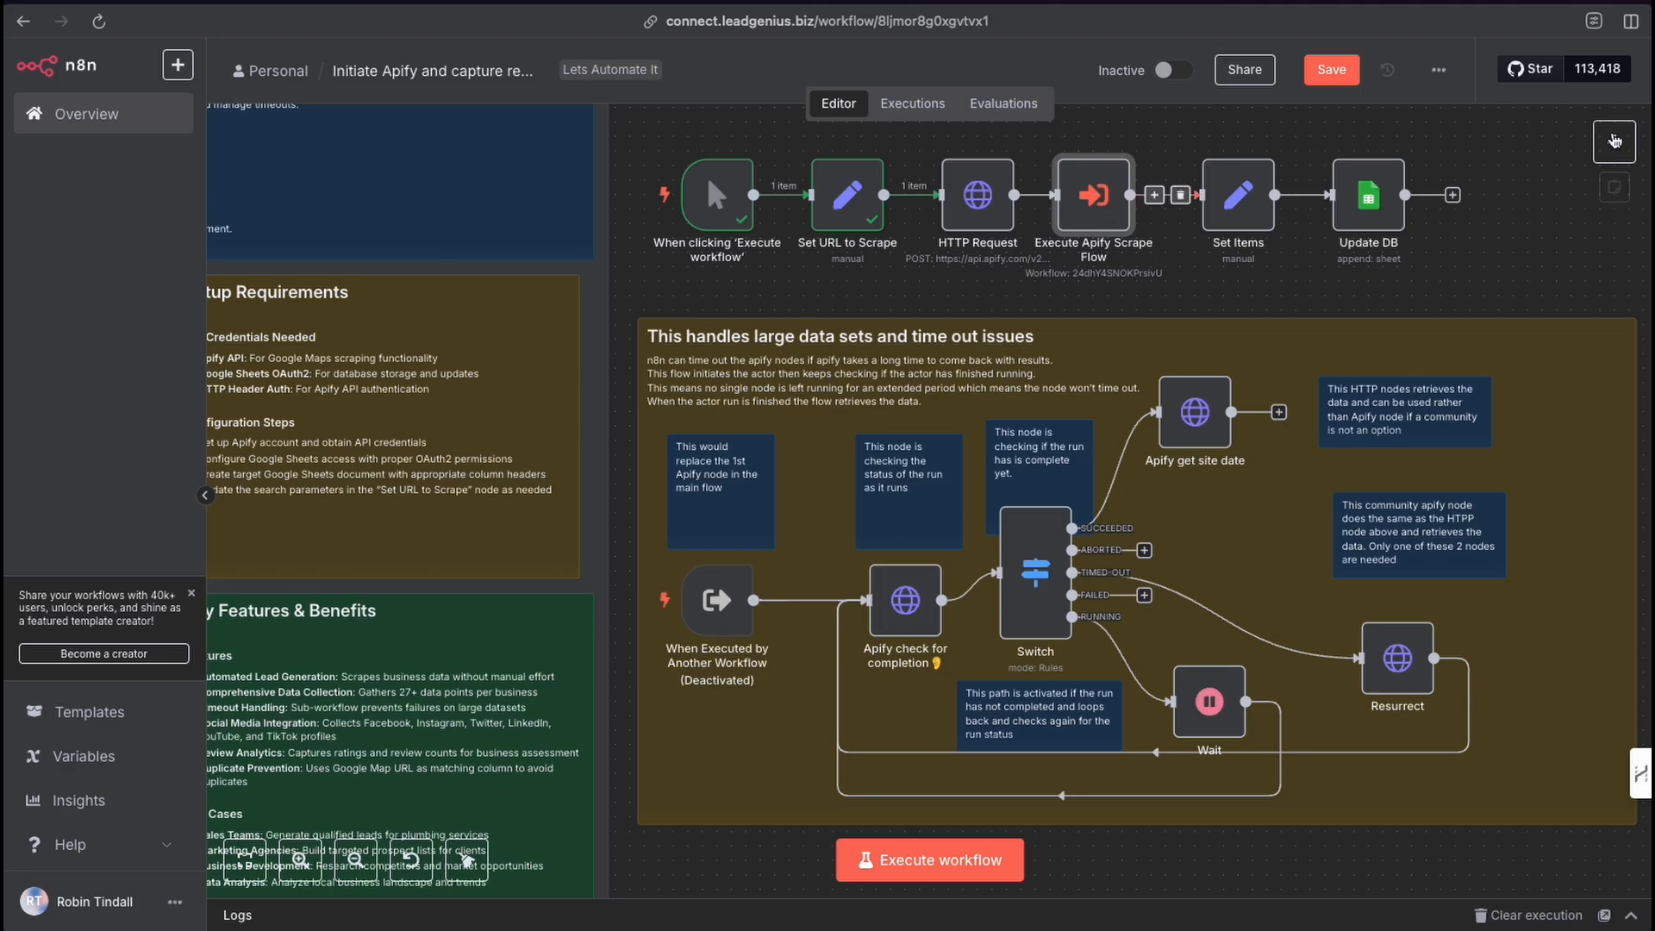
{"action": "left_click", "coordinate": [1614, 141]}
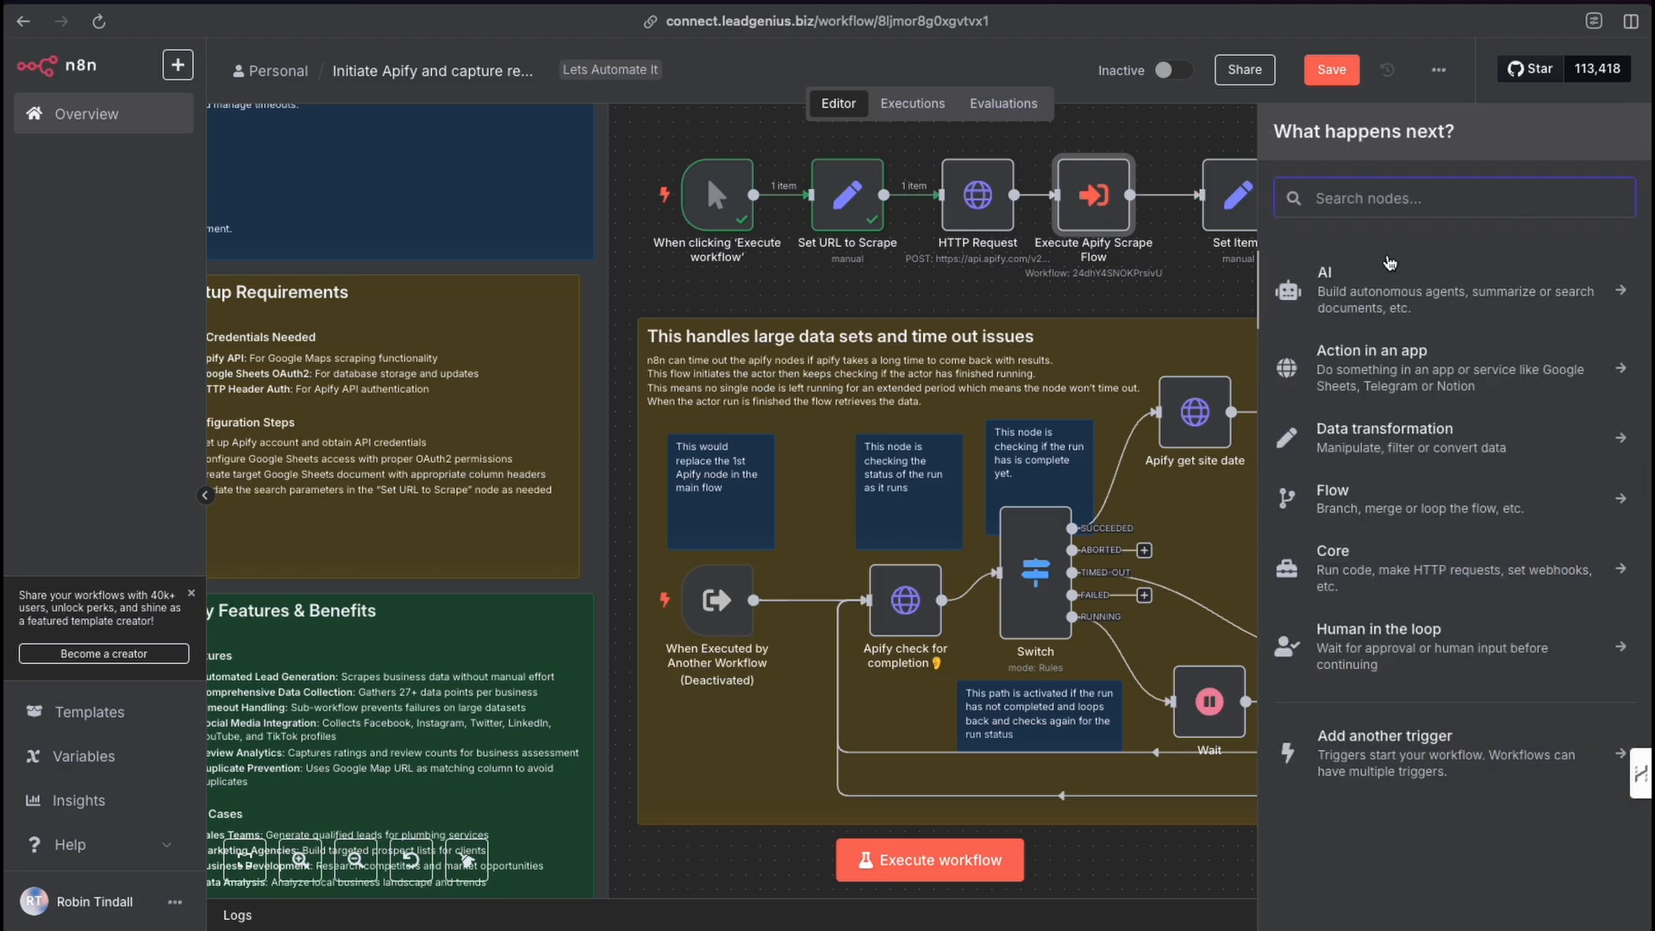
{"action": "type", "text": "exec"}
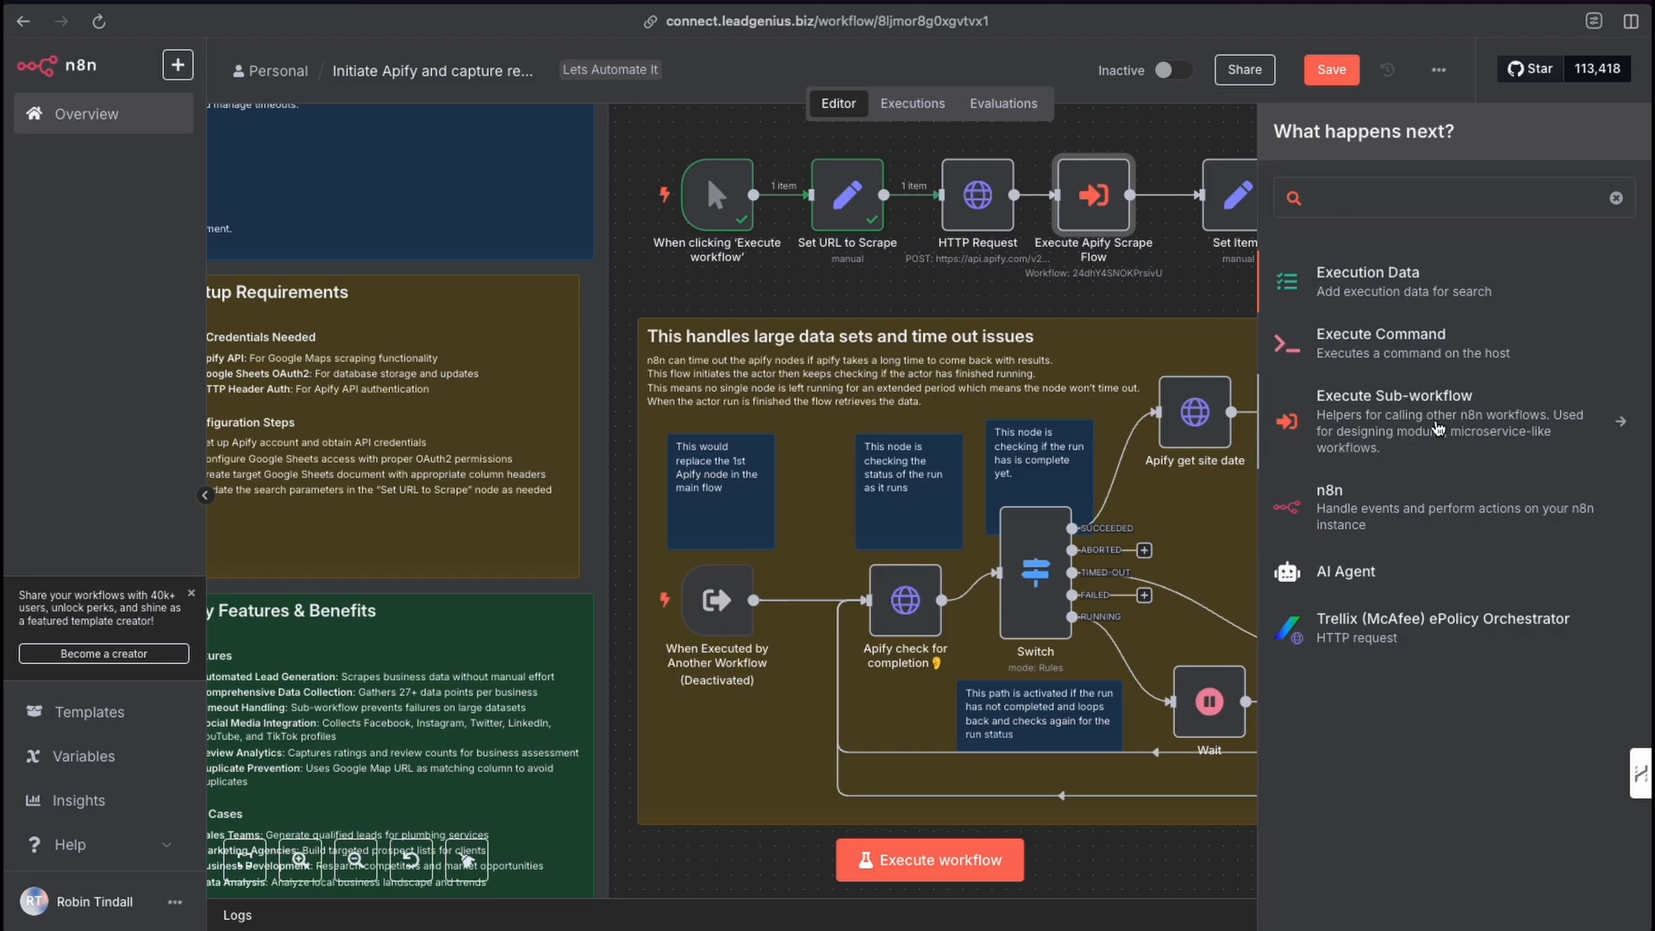
{"action": "left_click", "coordinate": [1438, 427]}
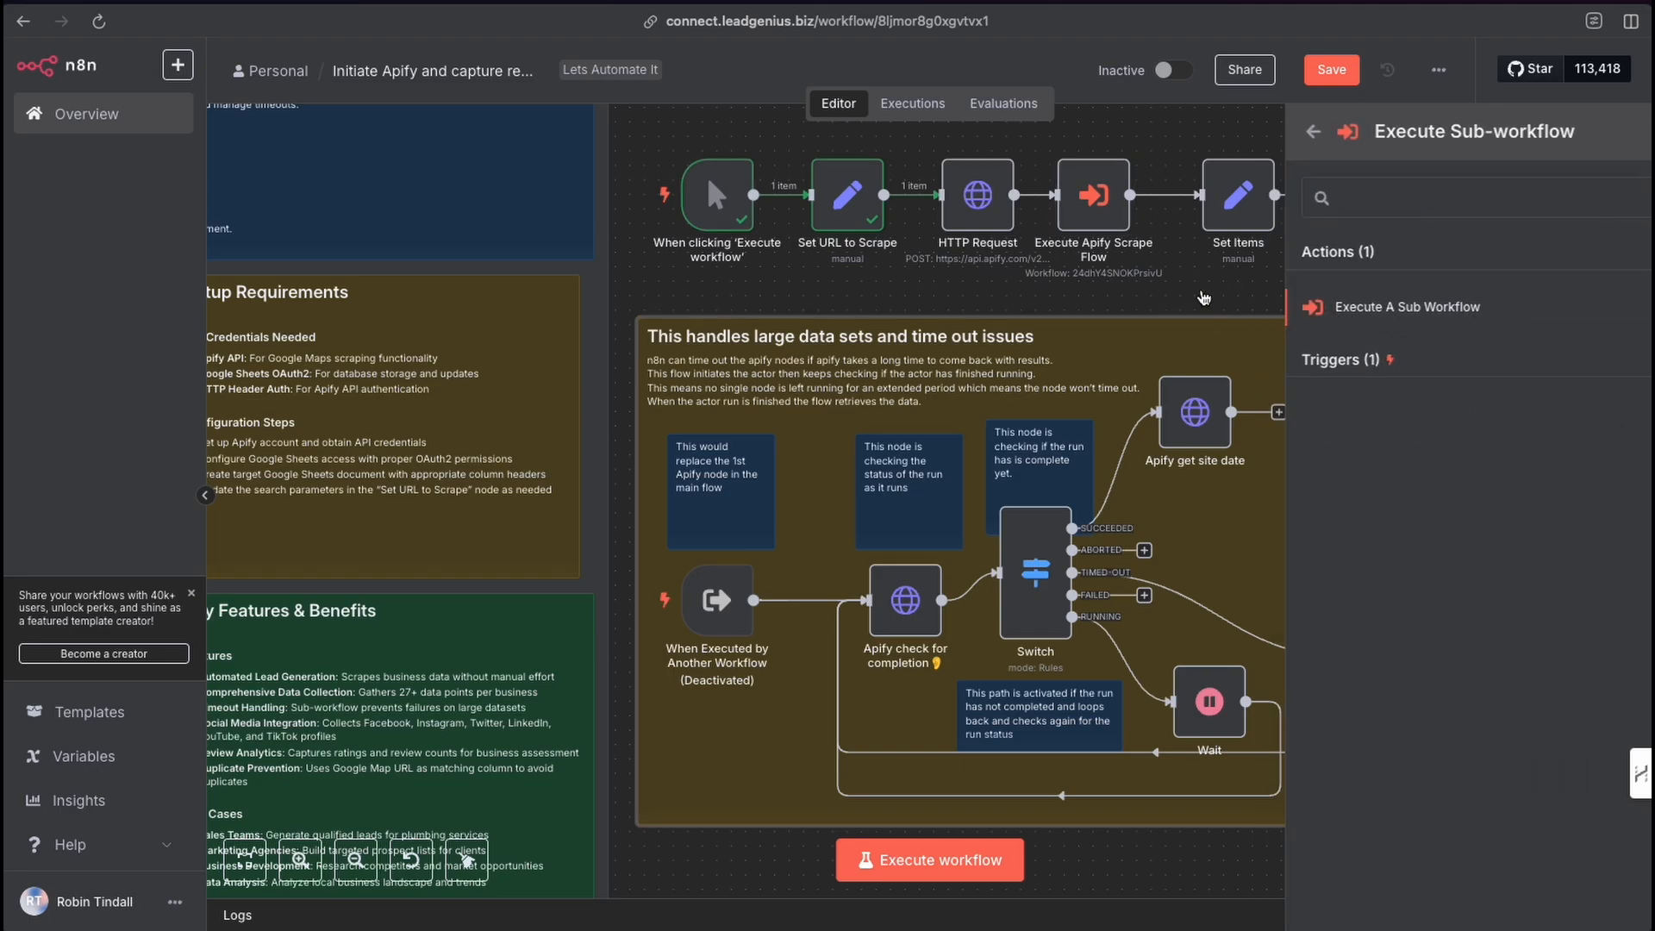
{"action": "left_click", "coordinate": [1231, 304]}
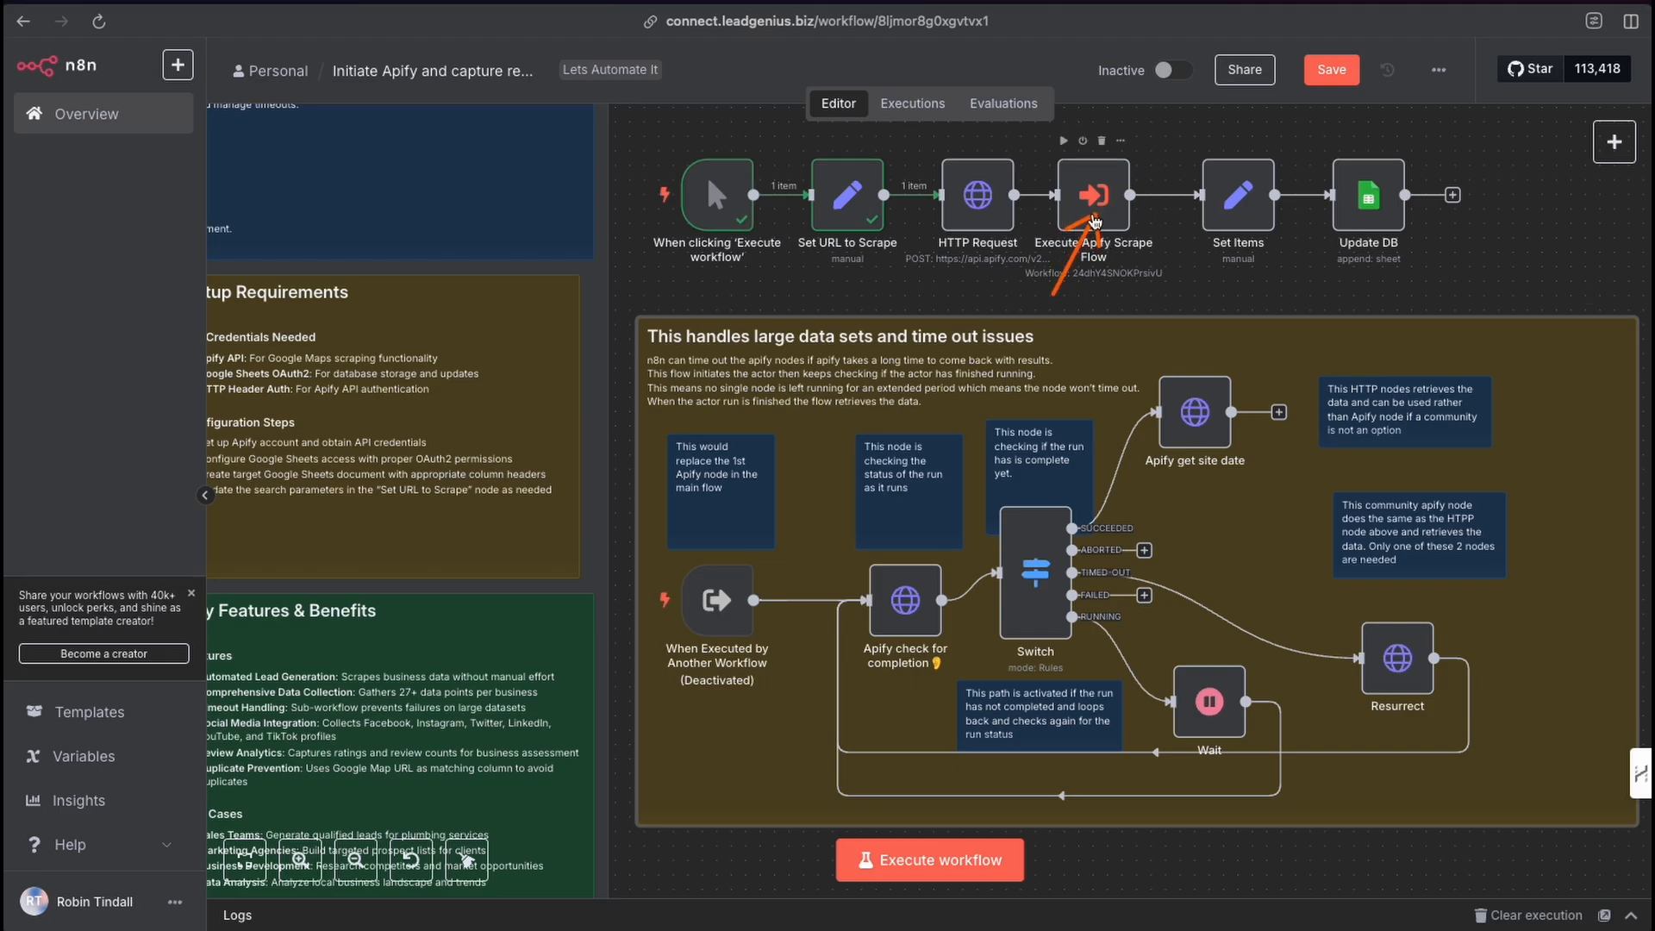
Reopen the Execute Apify Scrape Flow node, then open the HTTP Request node to review its settings.
{"action": "double_click", "coordinate": [1100, 205]}
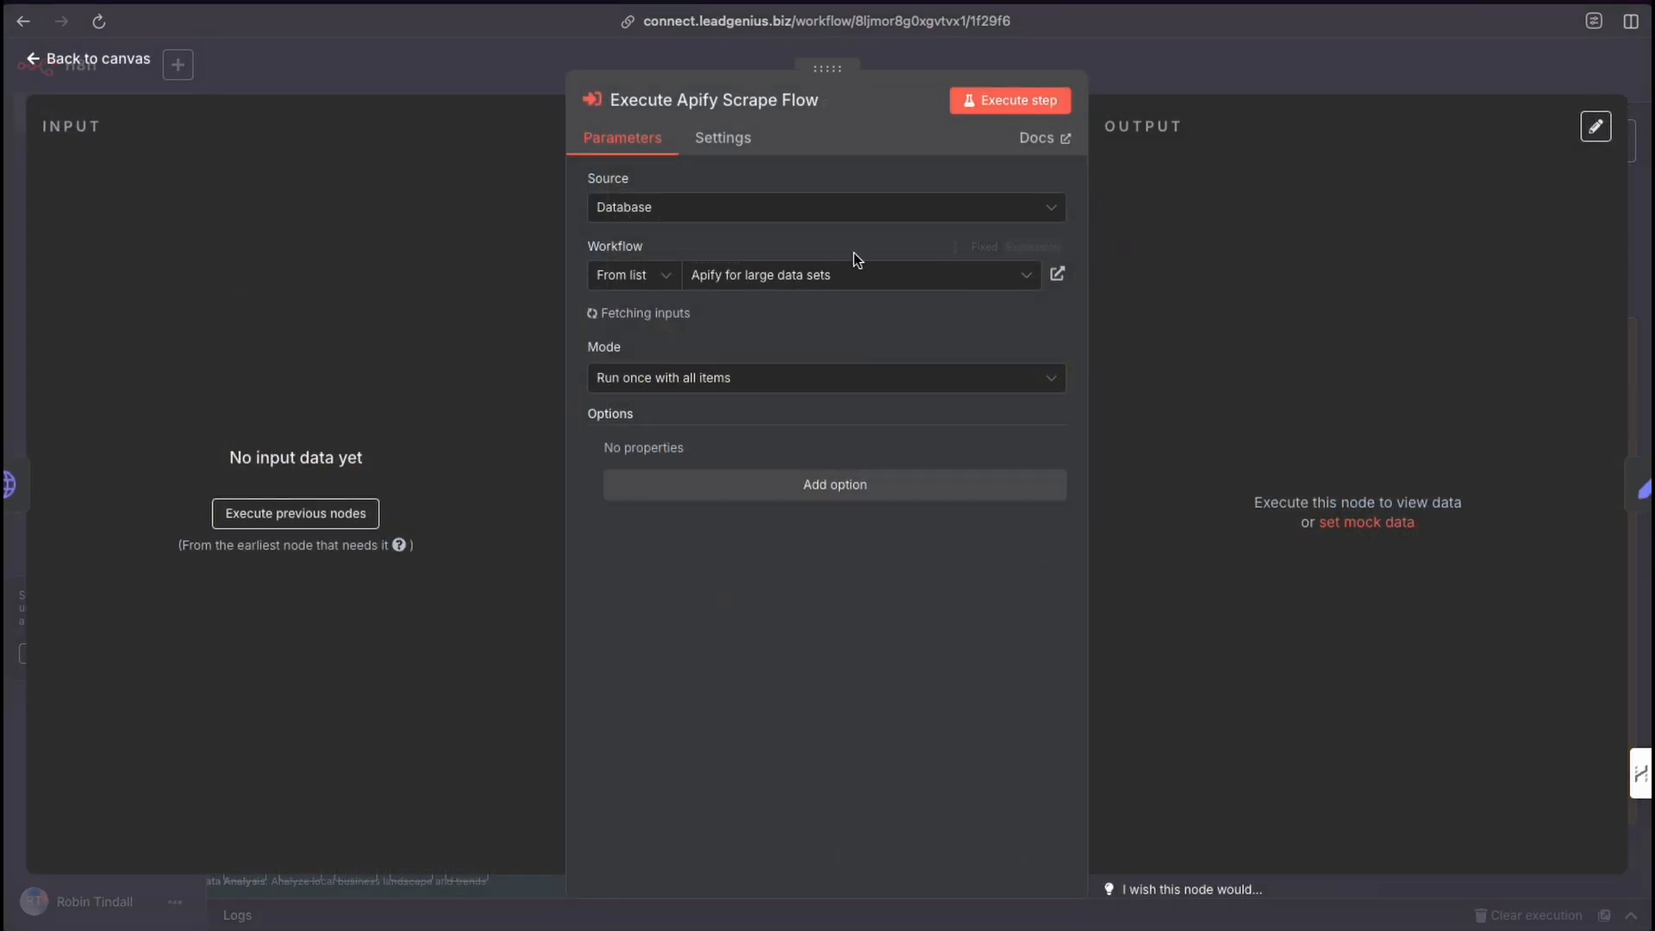
{"action": "left_click", "coordinate": [1212, 74]}
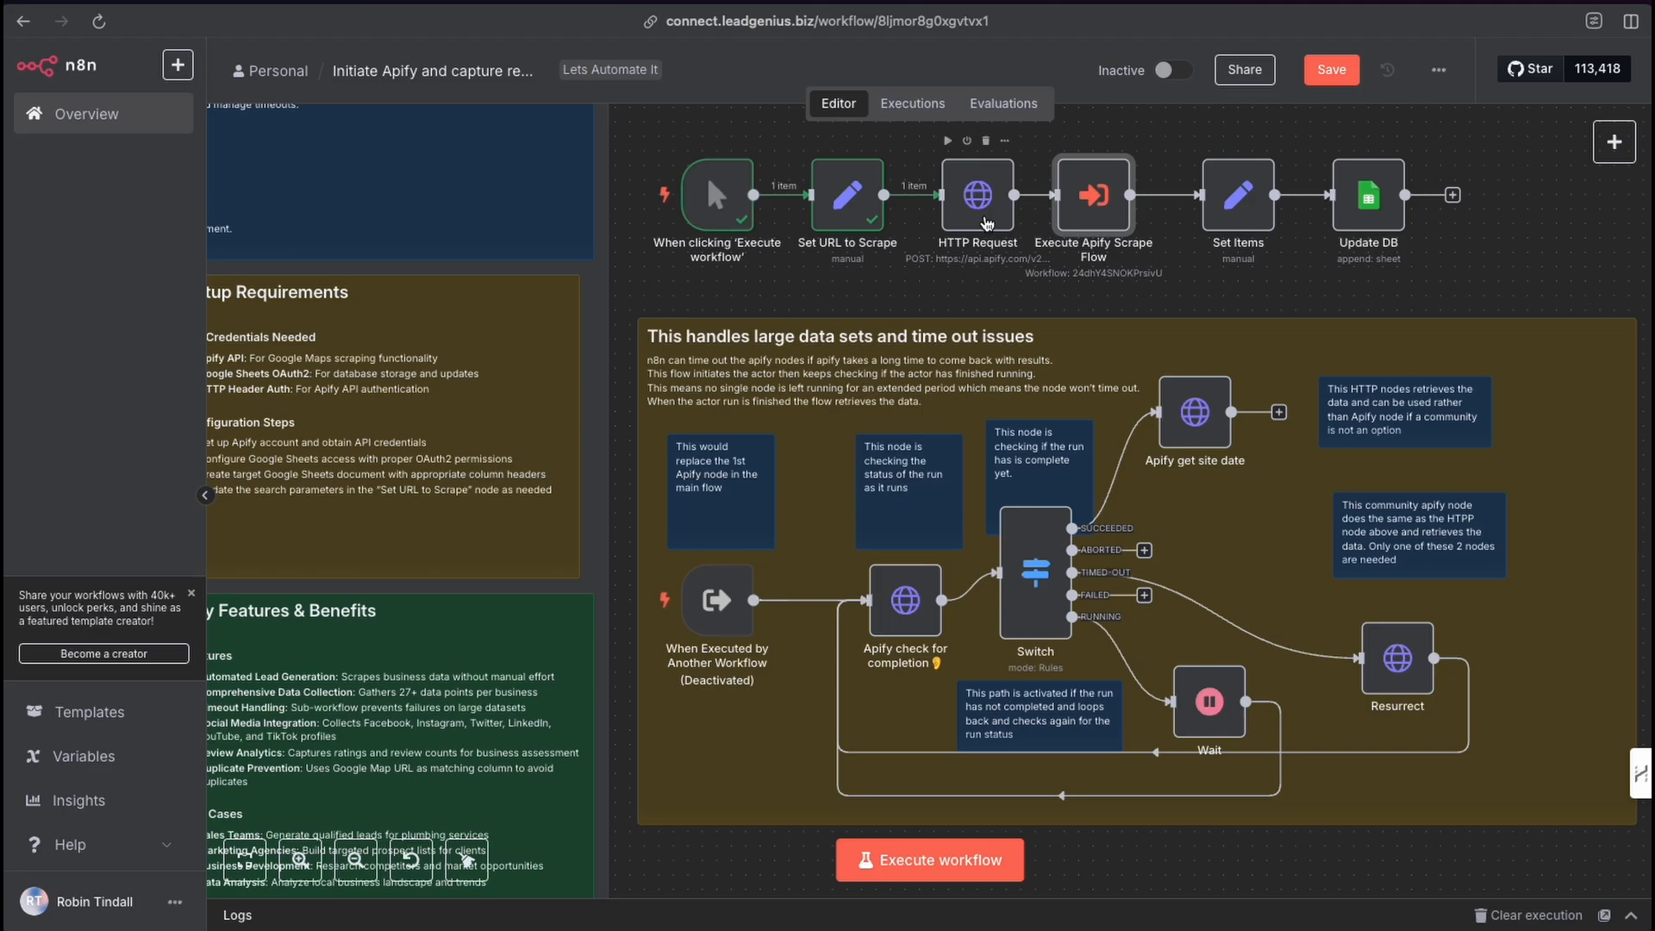
{"action": "double_click", "coordinate": [990, 224]}
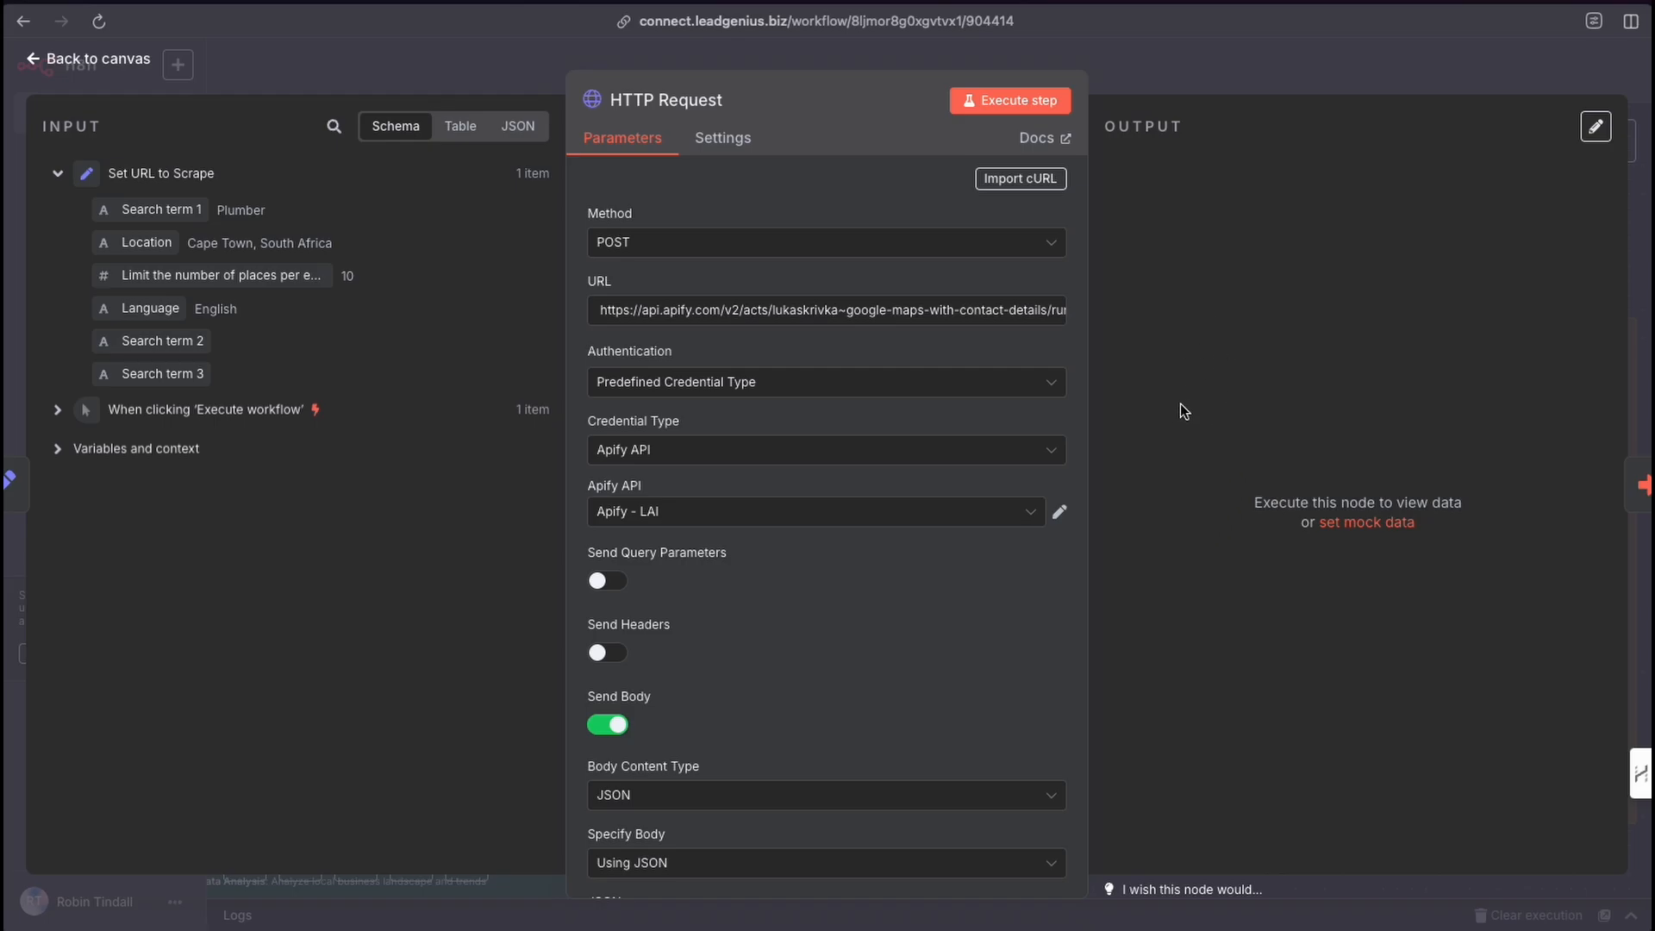
{"action": "left_click", "coordinate": [1170, 79]}
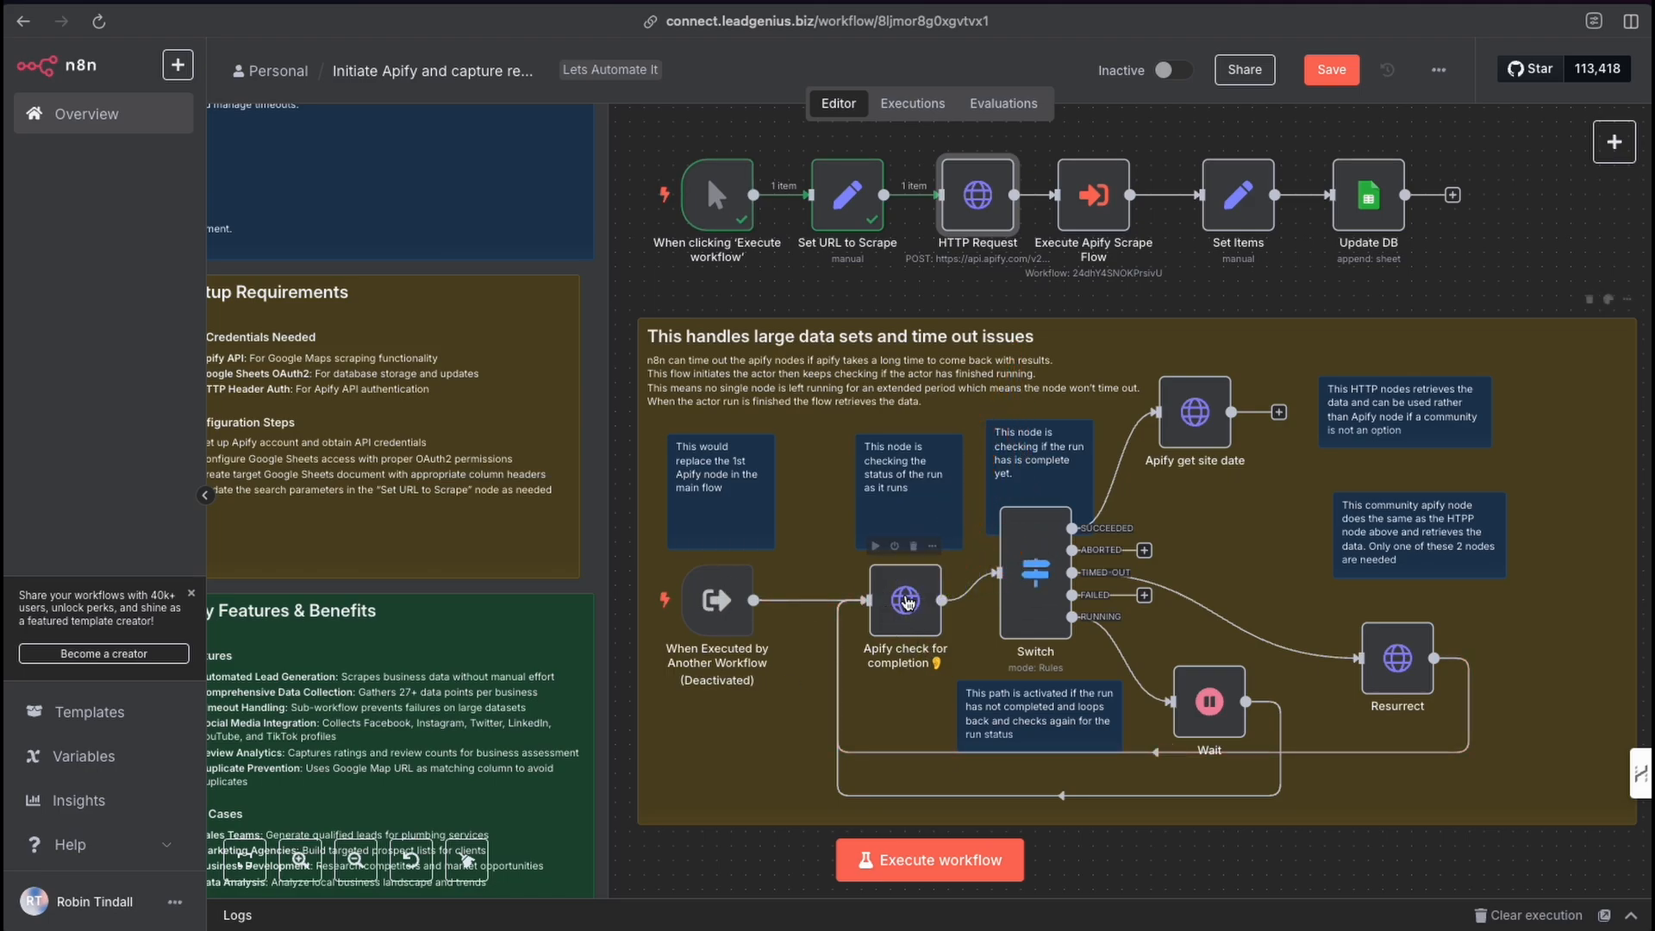
Open the Apify check for completion node to review its GET URL and Header Auth credential.
{"action": "double_click", "coordinate": [907, 608]}
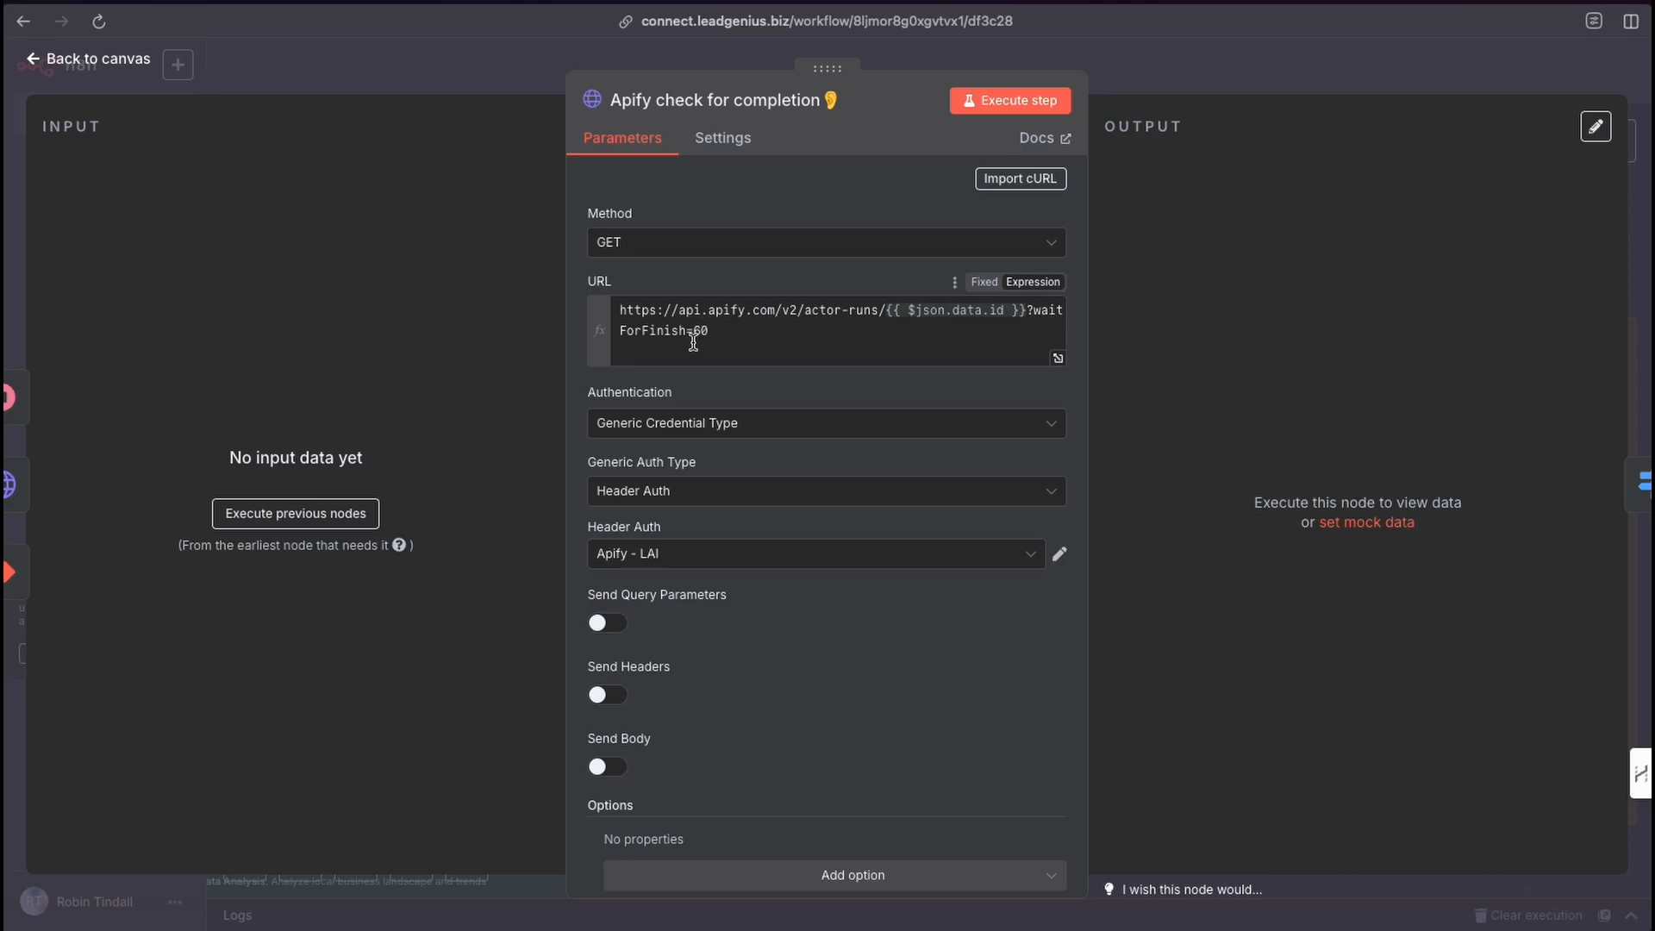
{"action": "scroll", "coordinate": [709, 441], "scroll_direction": "down", "scroll_amount": 2}
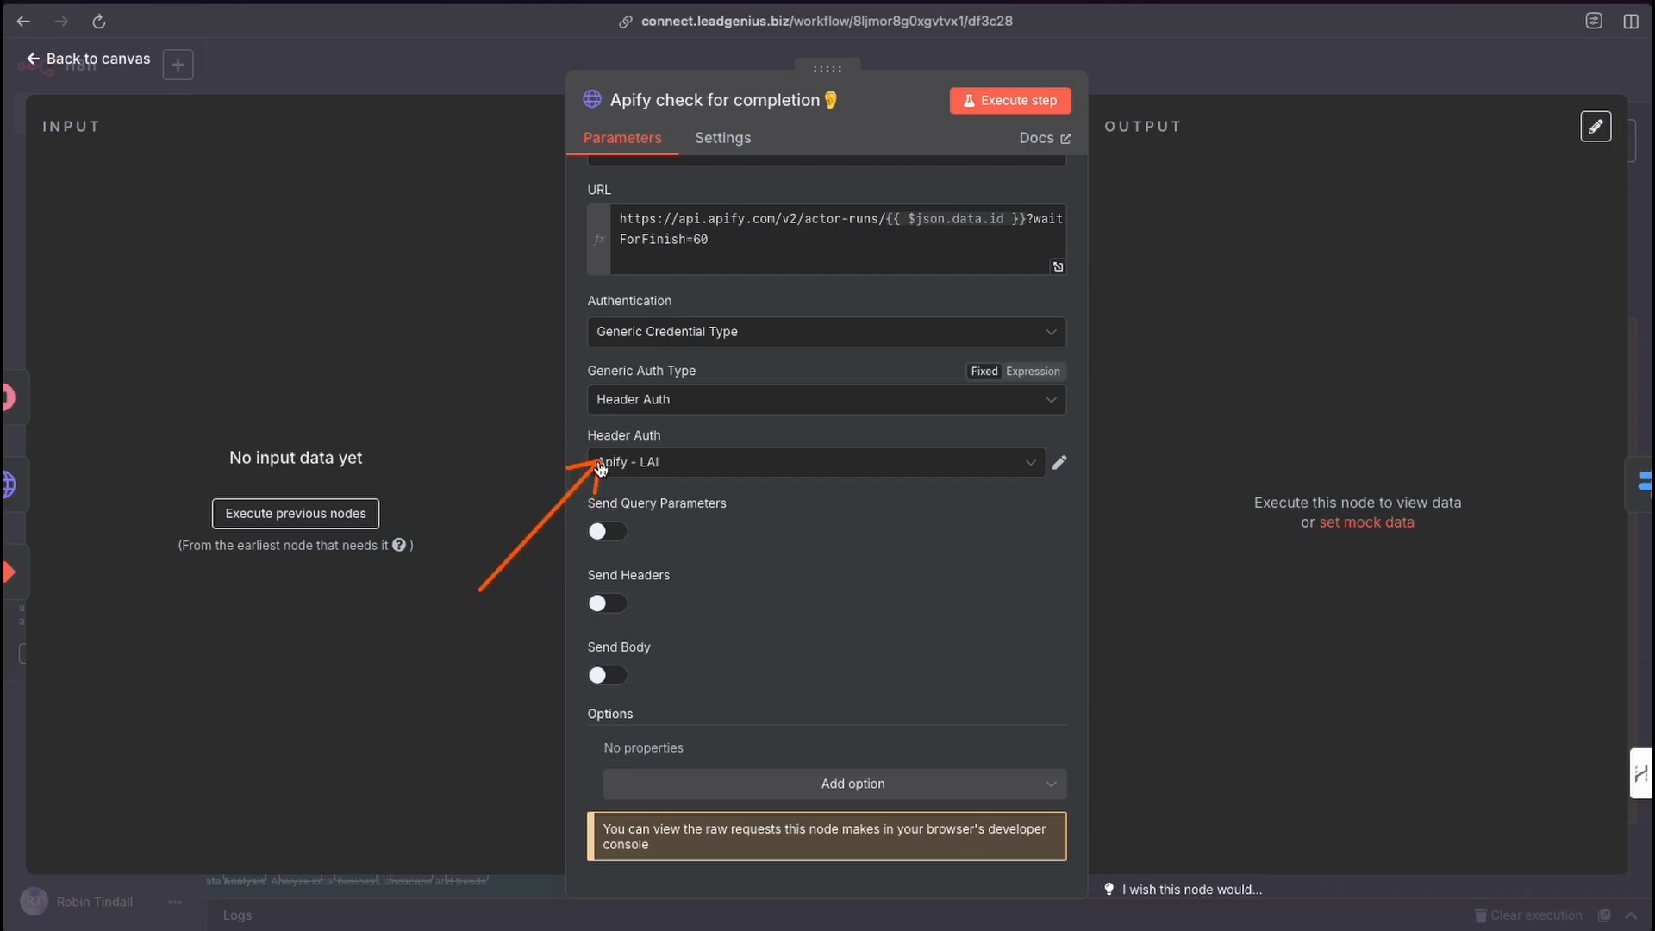
{"action": "scroll", "coordinate": [758, 468], "scroll_direction": "up", "scroll_amount": 2}
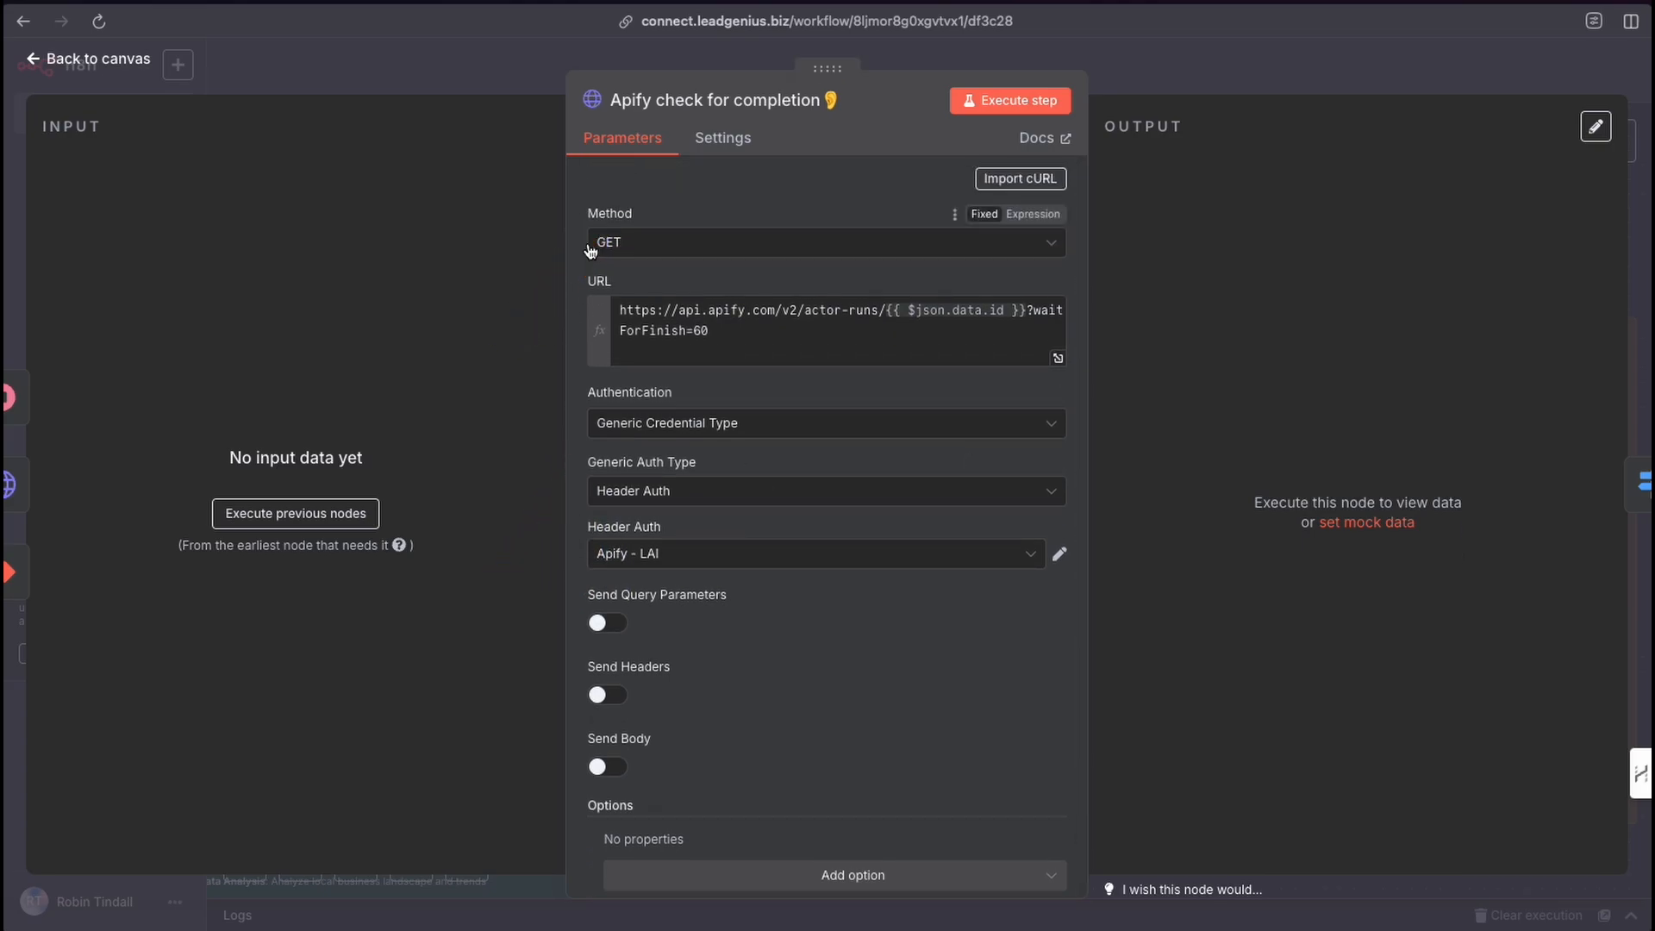
{"action": "left_click", "coordinate": [1135, 80]}
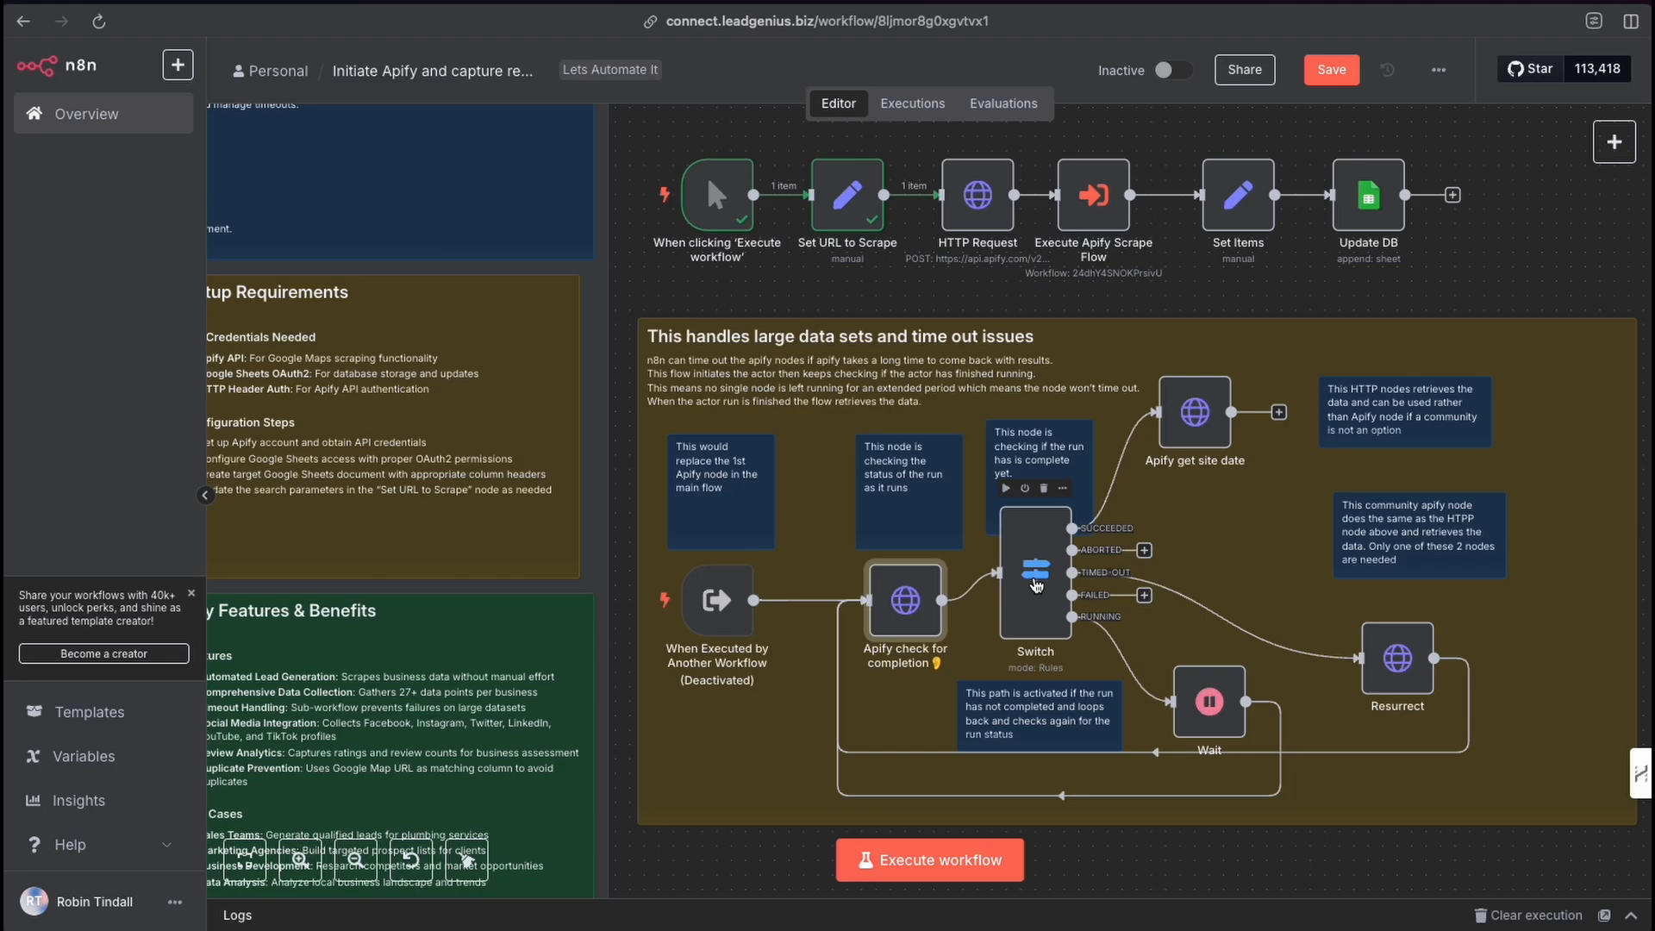
Open the Switch node to review its routing rules for each run status, then close it.
{"action": "double_click", "coordinate": [1037, 603]}
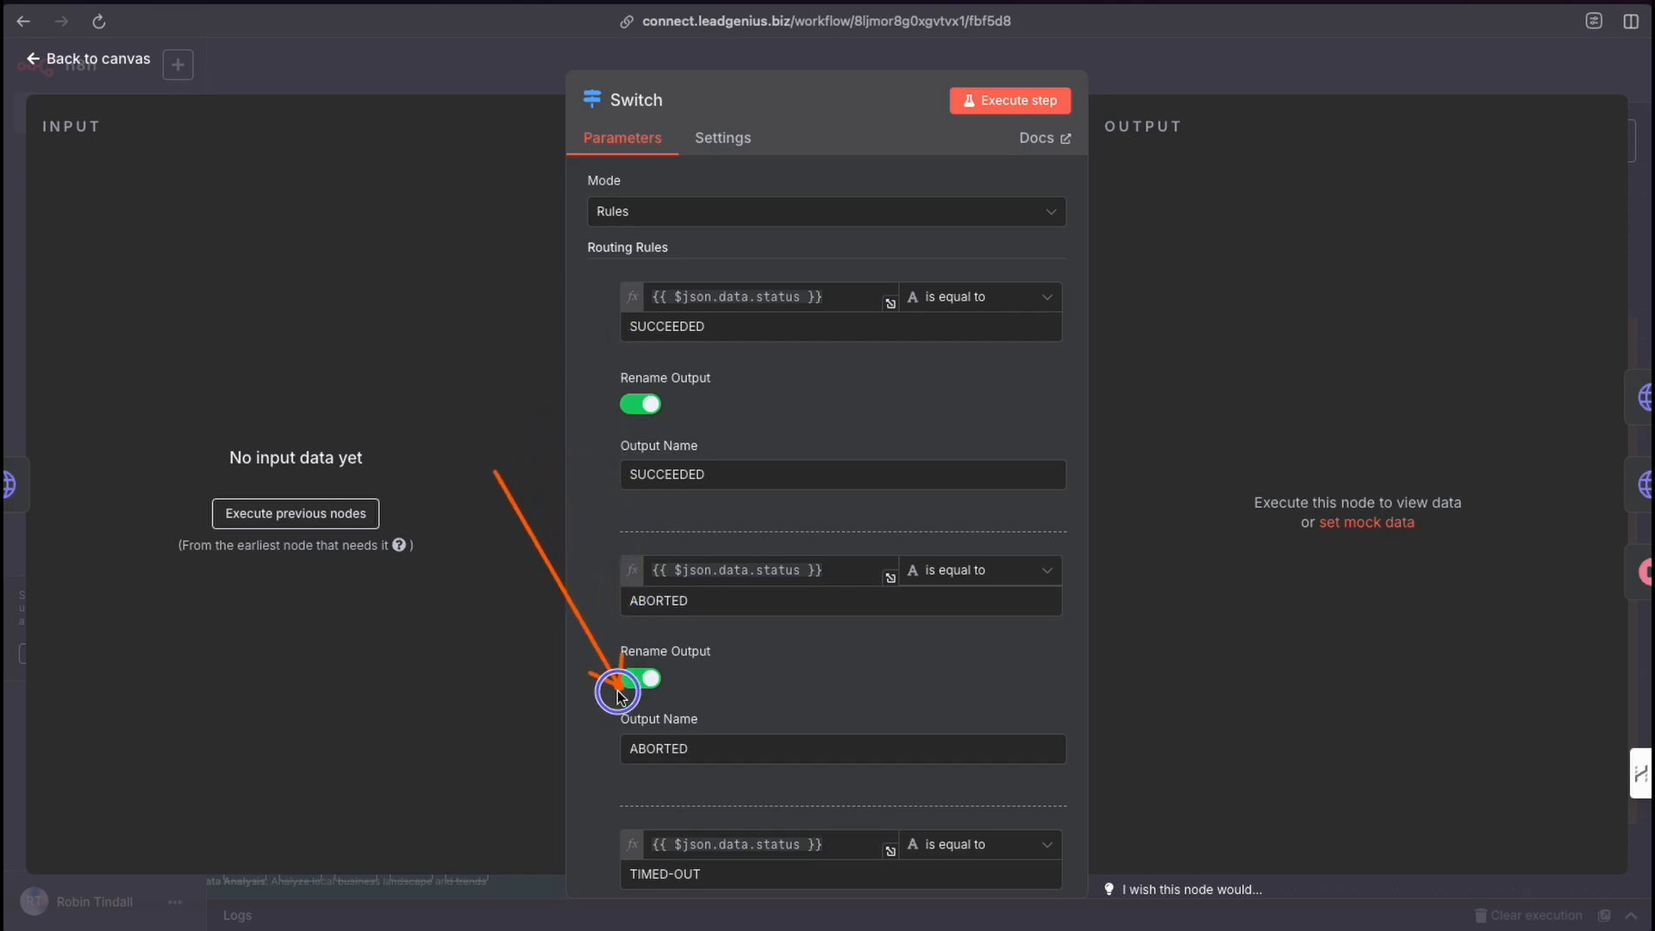
{"action": "scroll", "coordinate": [836, 661], "scroll_direction": "down", "scroll_amount": 7}
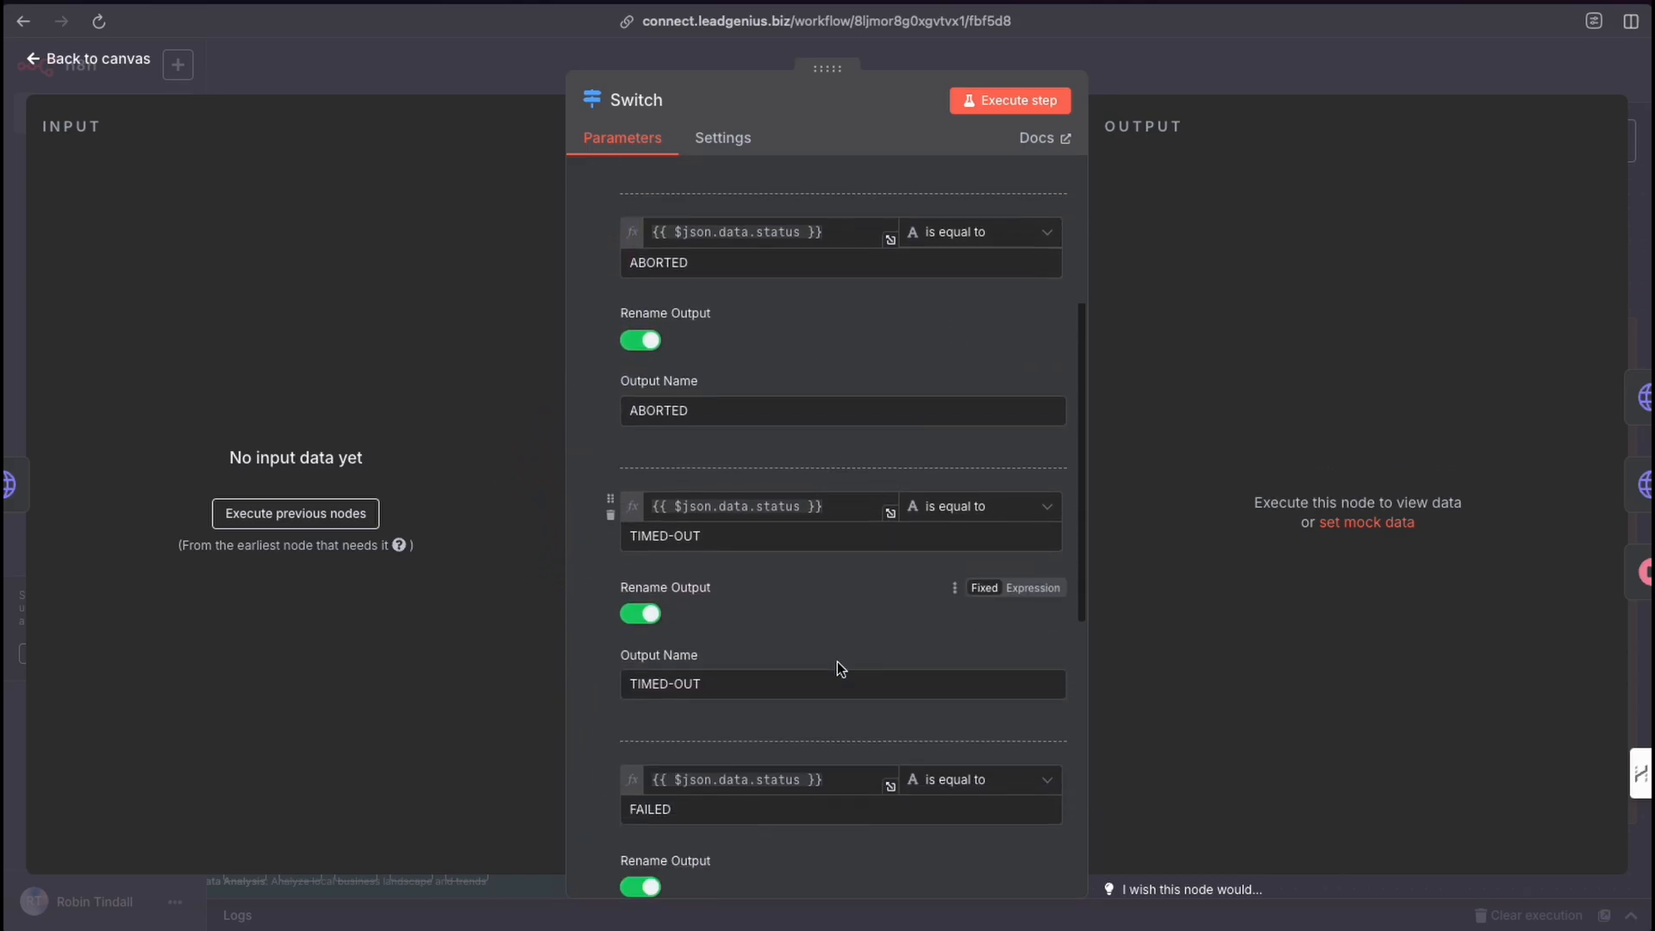
{"action": "scroll", "coordinate": [667, 684], "scroll_direction": "down", "scroll_amount": 2}
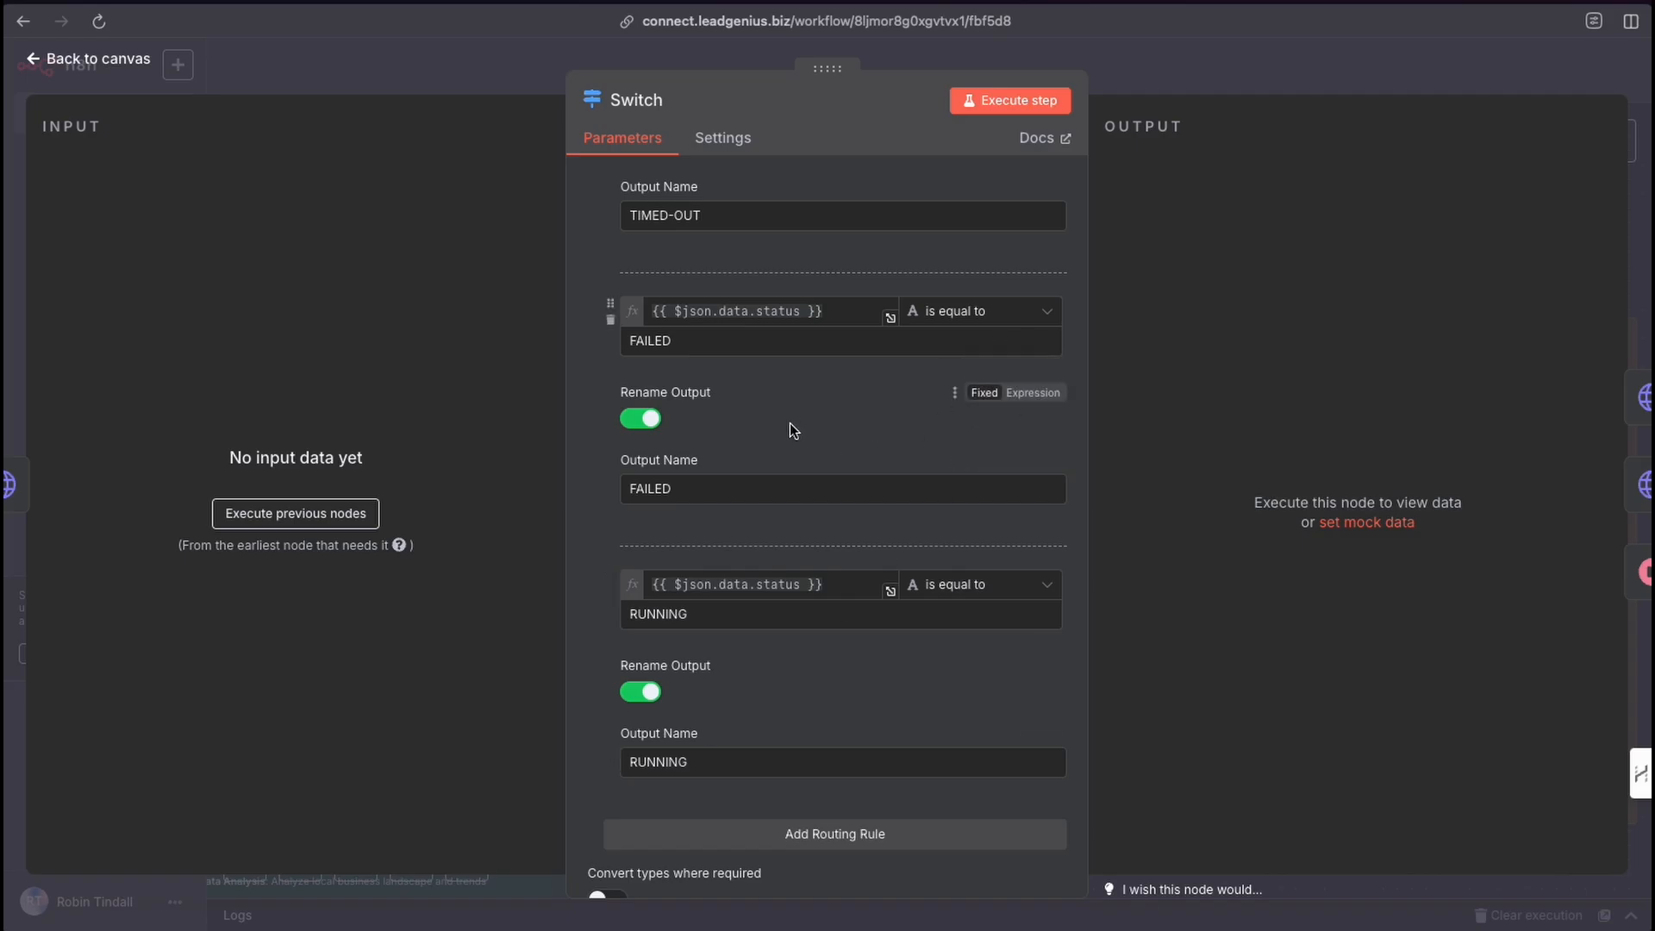
{"action": "left_click", "coordinate": [1124, 64]}
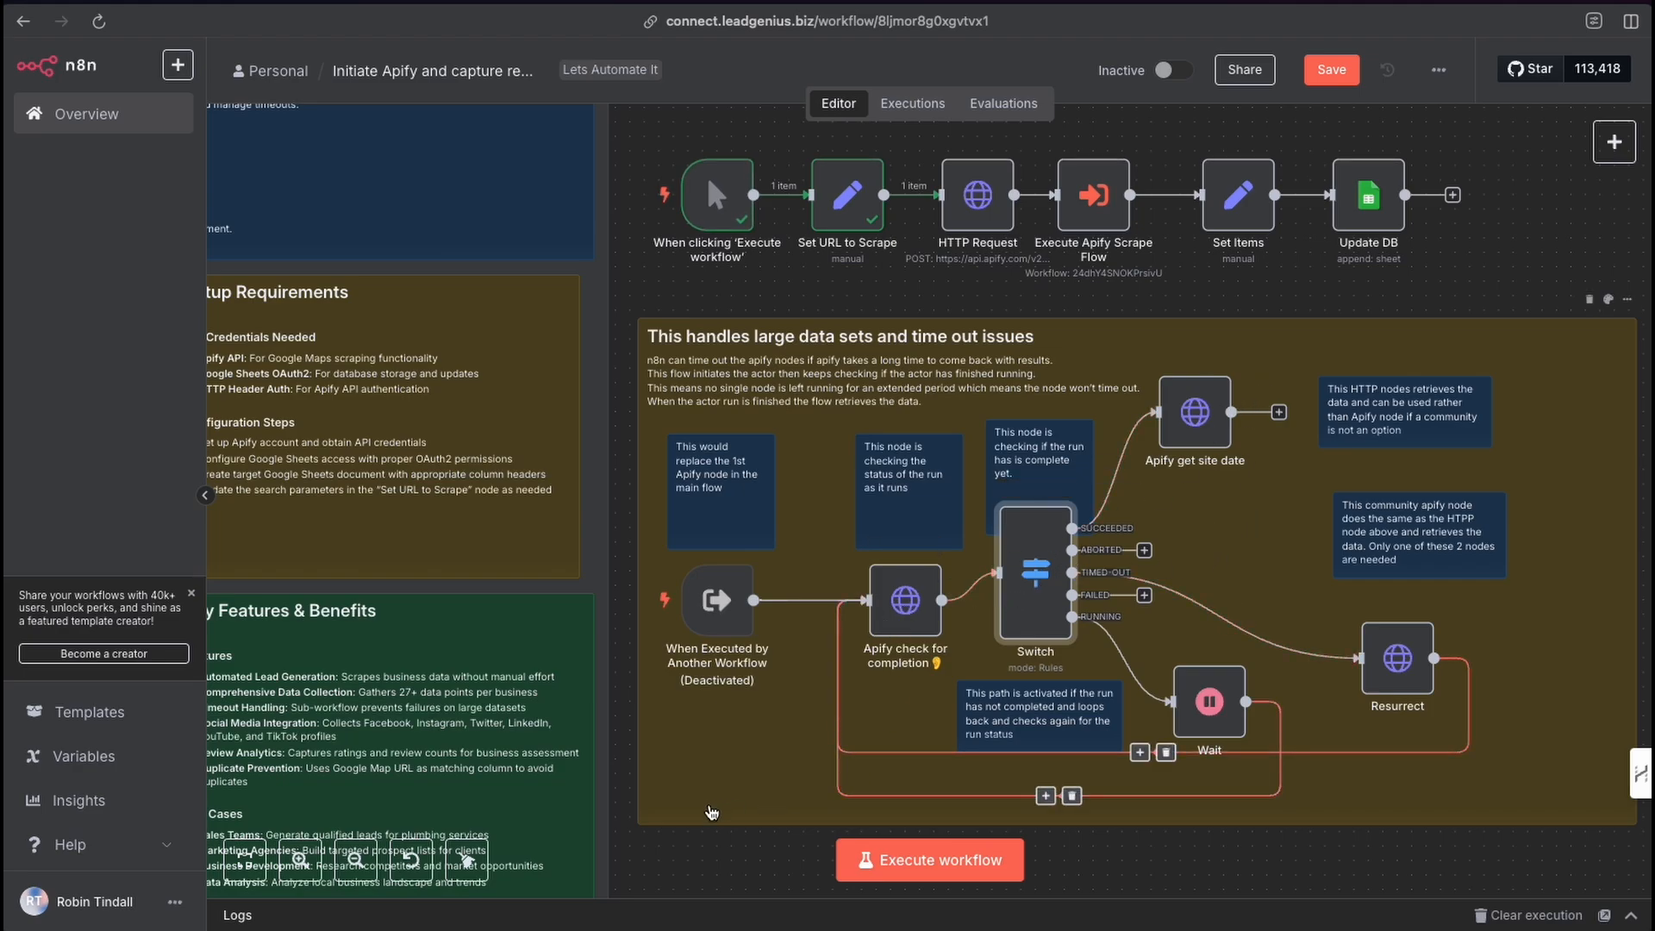
{"action": "mouse_move", "coordinate": [727, 773]}
{"action": "left_mouse_down"}
{"action": "mouse_move", "coordinate": [803, 708]}
{"action": "mouse_move", "coordinate": [875, 604]}
{"action": "mouse_move", "coordinate": [1014, 578]}
{"action": "mouse_move", "coordinate": [1104, 510]}
{"action": "mouse_move", "coordinate": [1165, 424]}
{"action": "mouse_move", "coordinate": [1112, 353]}
{"action": "mouse_move", "coordinate": [1088, 205]}
{"action": "mouse_move", "coordinate": [1315, 224]}
{"action": "mouse_move", "coordinate": [1149, 212]}
{"action": "mouse_move", "coordinate": [1121, 325]}
{"action": "mouse_move", "coordinate": [1205, 405]}
{"action": "mouse_move", "coordinate": [1035, 608]}
{"action": "mouse_move", "coordinate": [1110, 676]}
{"action": "mouse_move", "coordinate": [1211, 708]}
{"action": "mouse_move", "coordinate": [1242, 772]}
{"action": "mouse_move", "coordinate": [972, 793]}
{"action": "mouse_move", "coordinate": [853, 659]}
{"action": "mouse_move", "coordinate": [903, 603]}
{"action": "mouse_move", "coordinate": [1018, 583]}
{"action": "mouse_move", "coordinate": [920, 593]}
{"action": "mouse_move", "coordinate": [1016, 588]}
{"action": "mouse_move", "coordinate": [1185, 416]}
{"action": "mouse_move", "coordinate": [1049, 565]}
{"action": "mouse_move", "coordinate": [1069, 560]}
{"action": "mouse_move", "coordinate": [1194, 707]}
{"action": "mouse_move", "coordinate": [948, 763]}
{"action": "mouse_move", "coordinate": [896, 606]}
{"action": "left_mouse_up"}
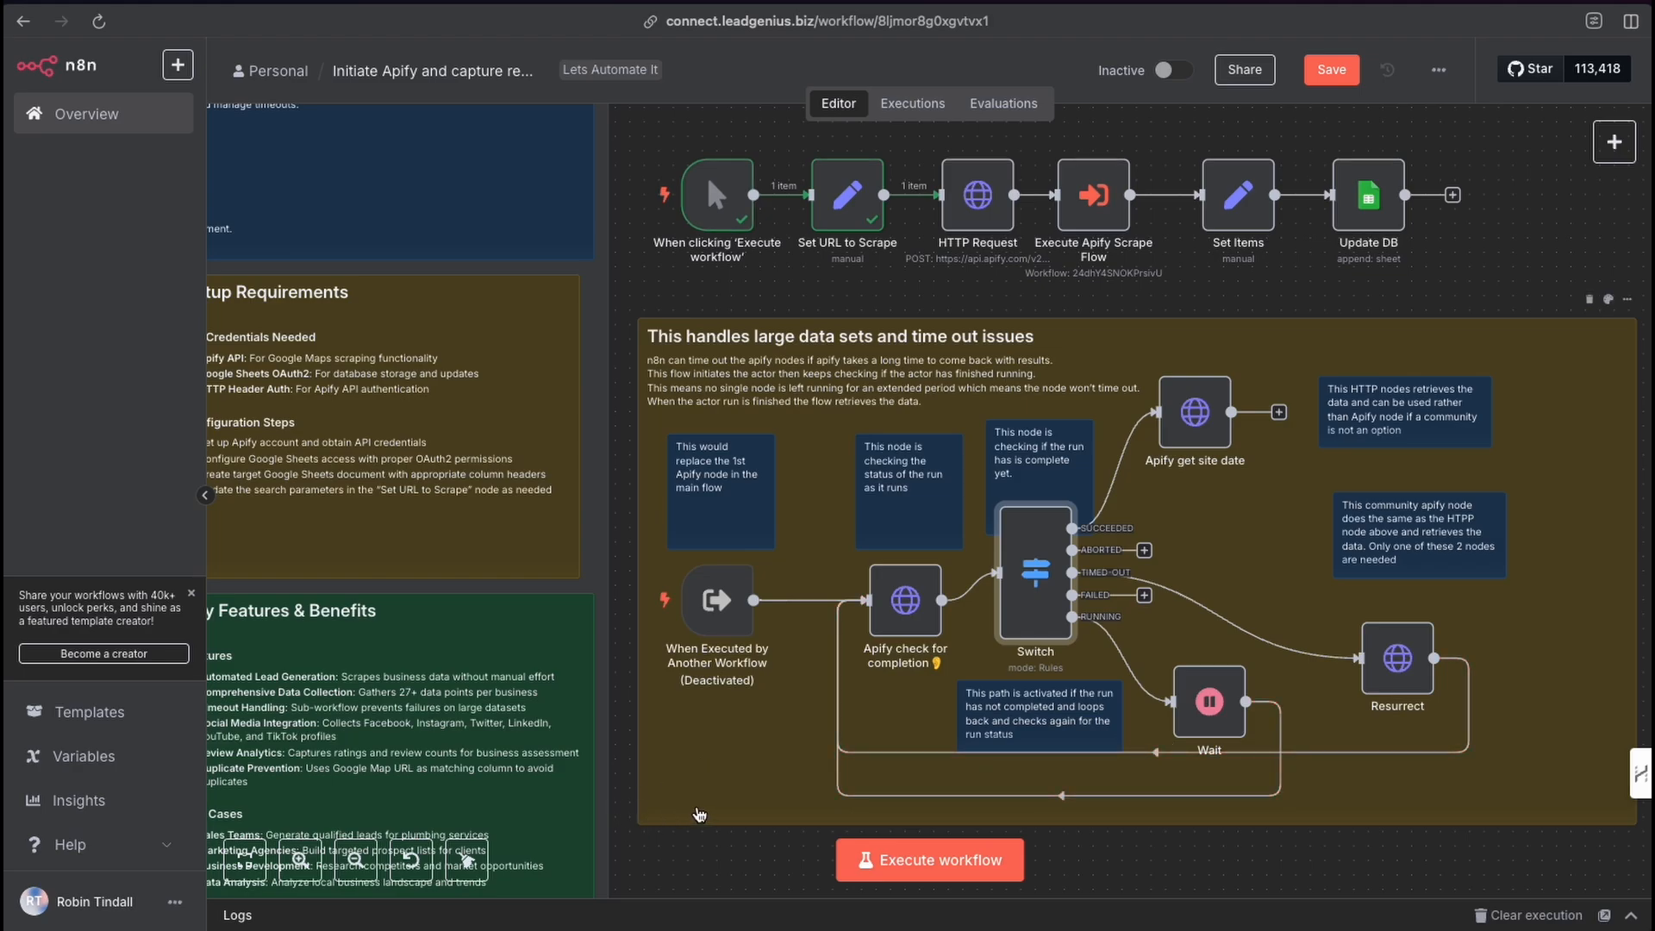
{"action": "mouse_move", "coordinate": [700, 812]}
{"action": "left_mouse_down"}
{"action": "mouse_move", "coordinate": [805, 665]}
{"action": "mouse_move", "coordinate": [1190, 698]}
{"action": "mouse_move", "coordinate": [894, 636]}
{"action": "mouse_move", "coordinate": [1041, 595]}
{"action": "left_mouse_up"}
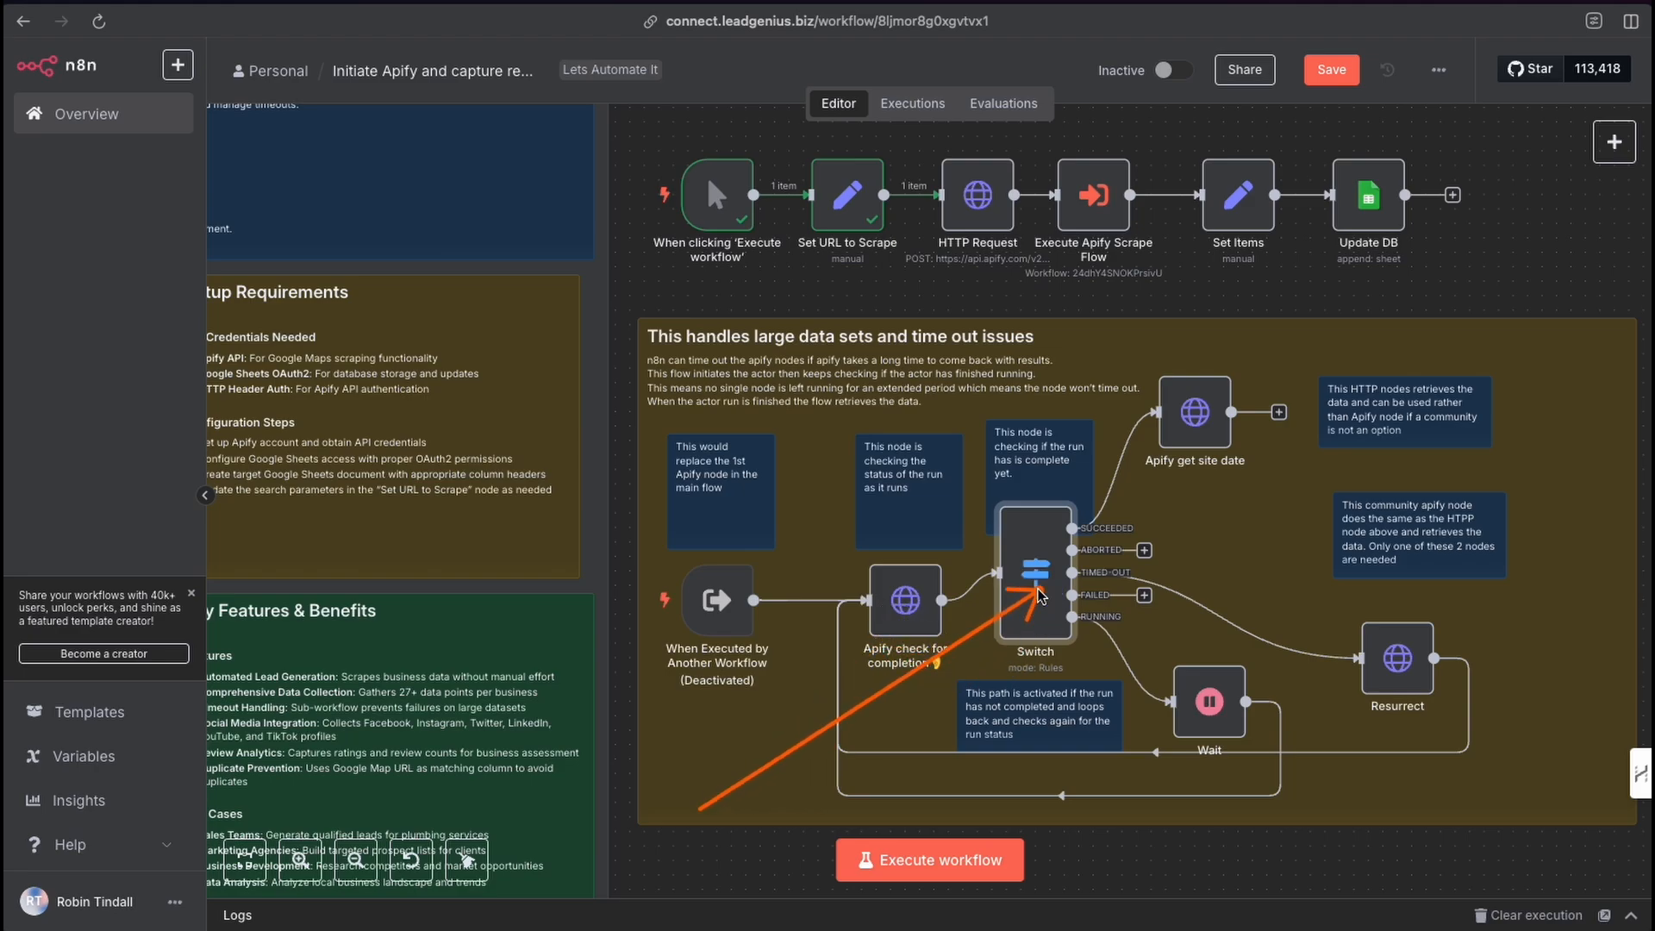
{"action": "left_click", "coordinate": [1035, 593]}
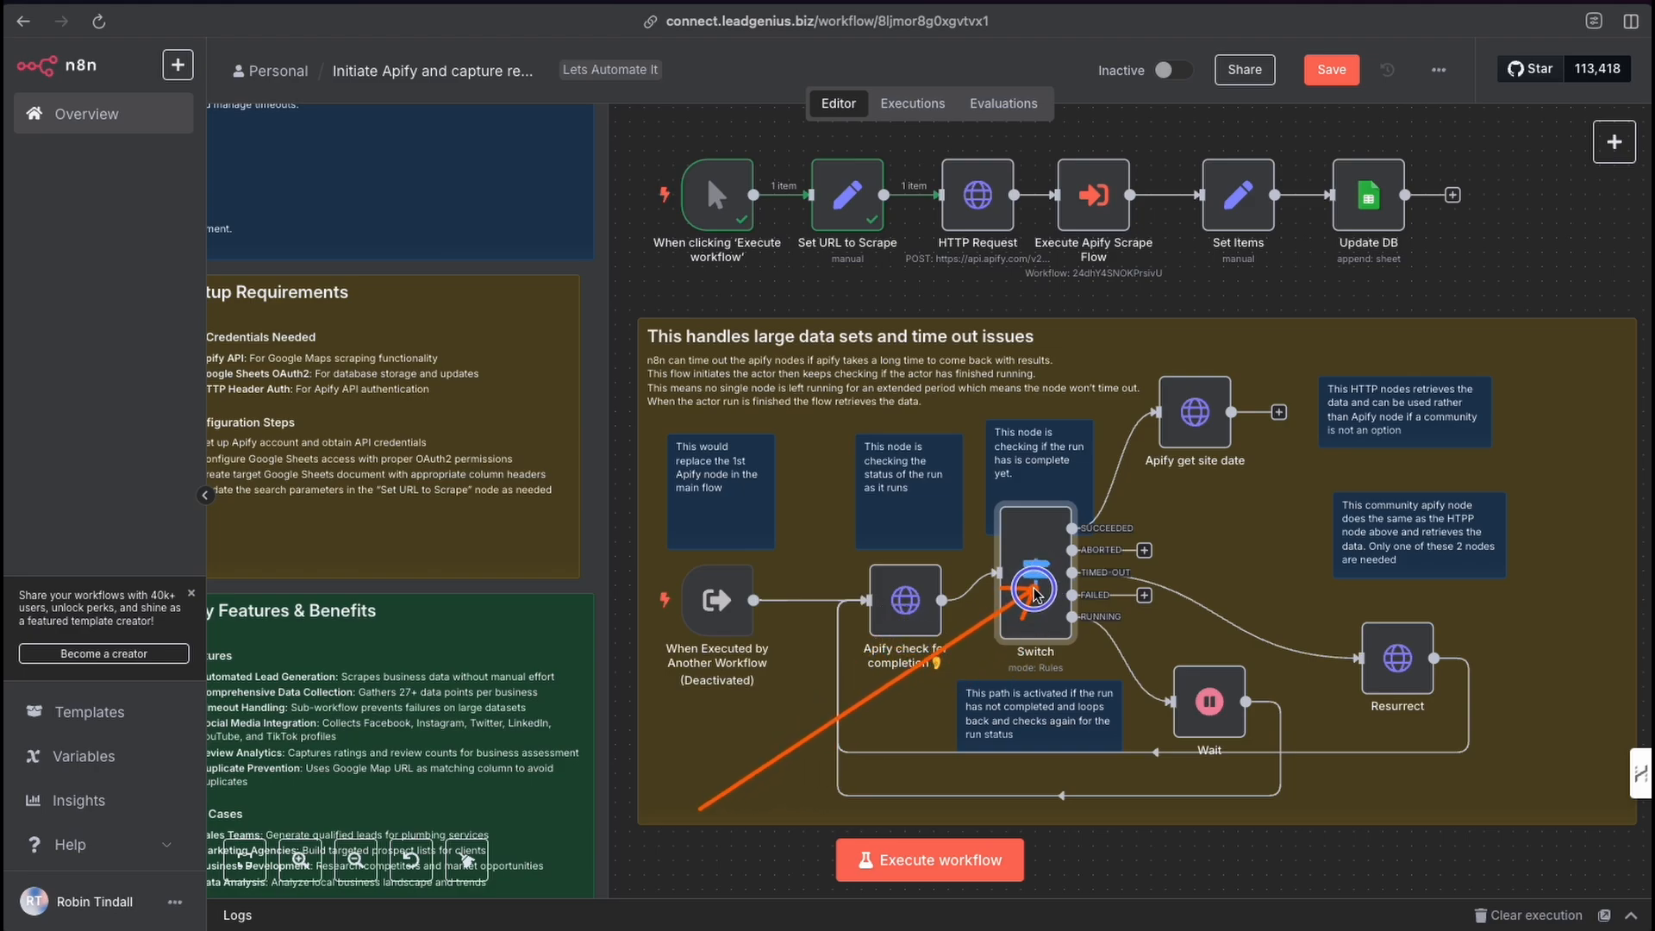
{"action": "left_click_drag", "start_coordinate": [1032, 591], "coordinate": [1032, 604]}
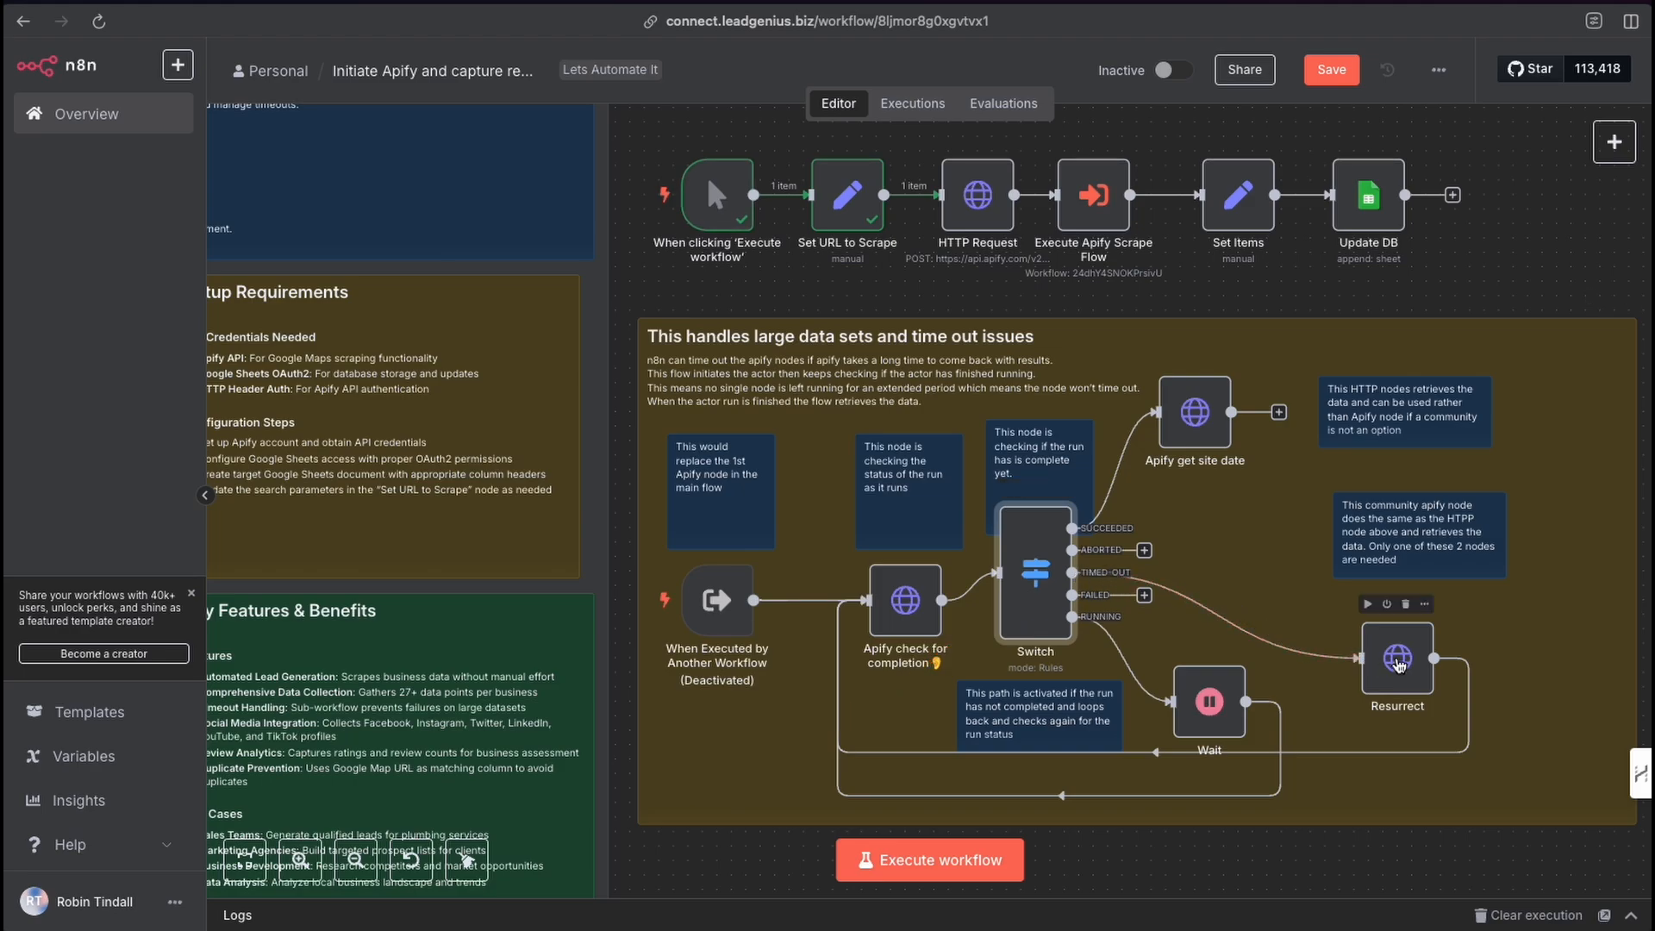
Open the Resurrect node to review its POST URL, Apify credential, headers and redirect options.
{"action": "double_click", "coordinate": [1398, 661]}
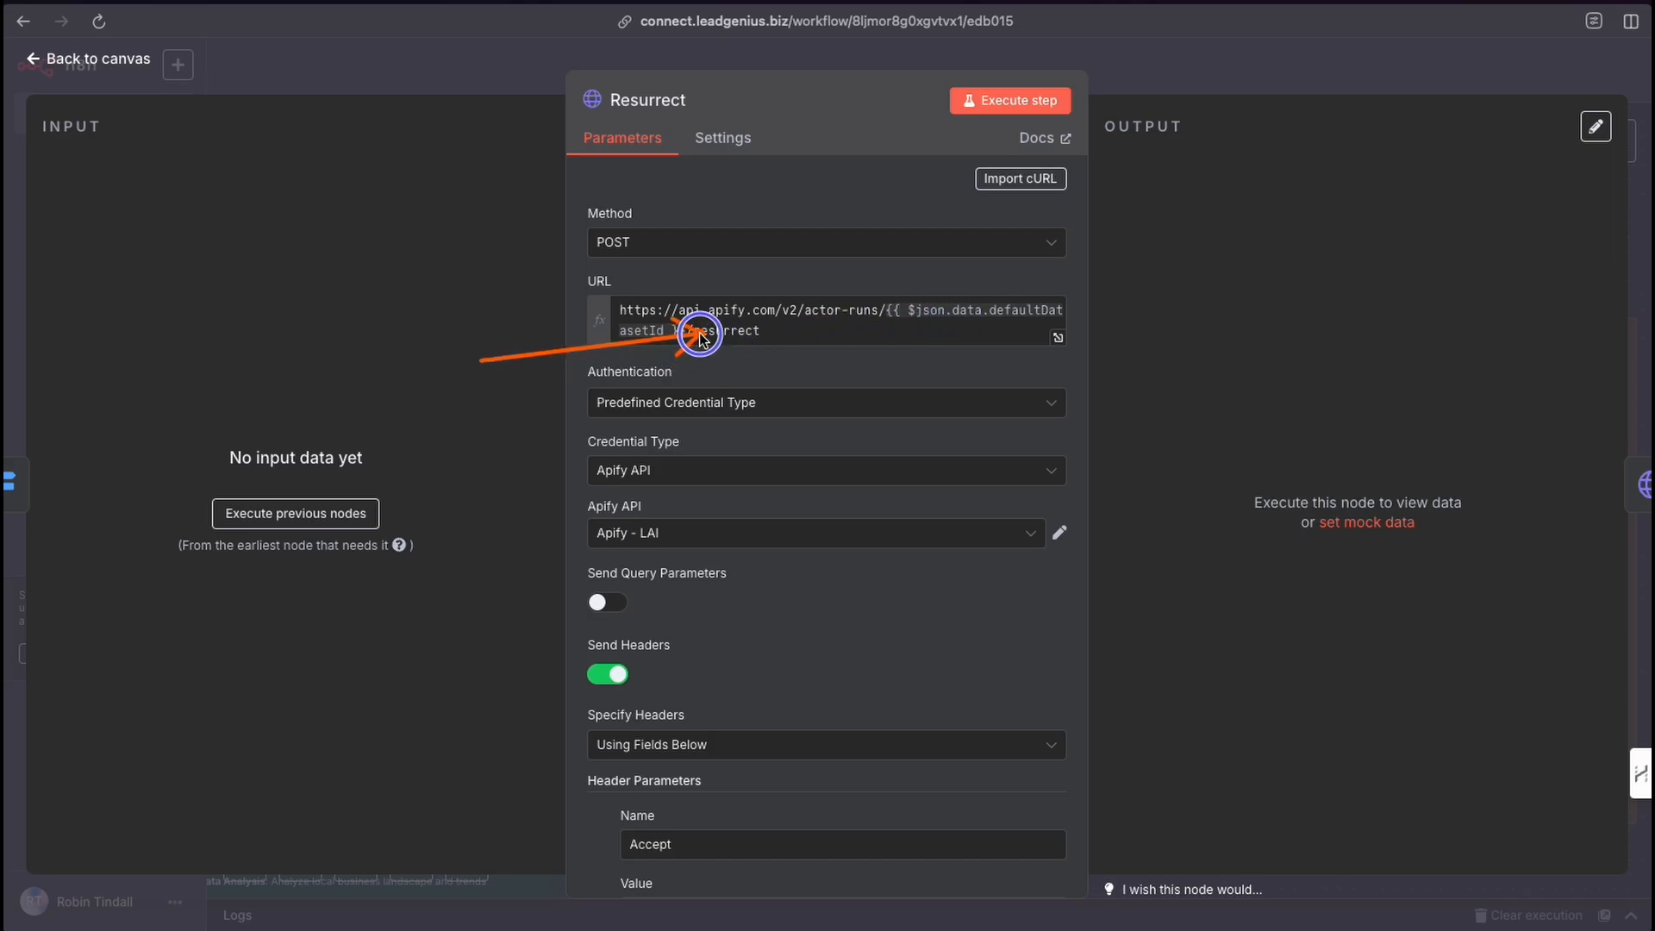
{"action": "scroll", "coordinate": [774, 431], "scroll_direction": "down", "scroll_amount": 4}
{"action": "scroll", "coordinate": [774, 431], "scroll_direction": "down", "scroll_amount": 2}
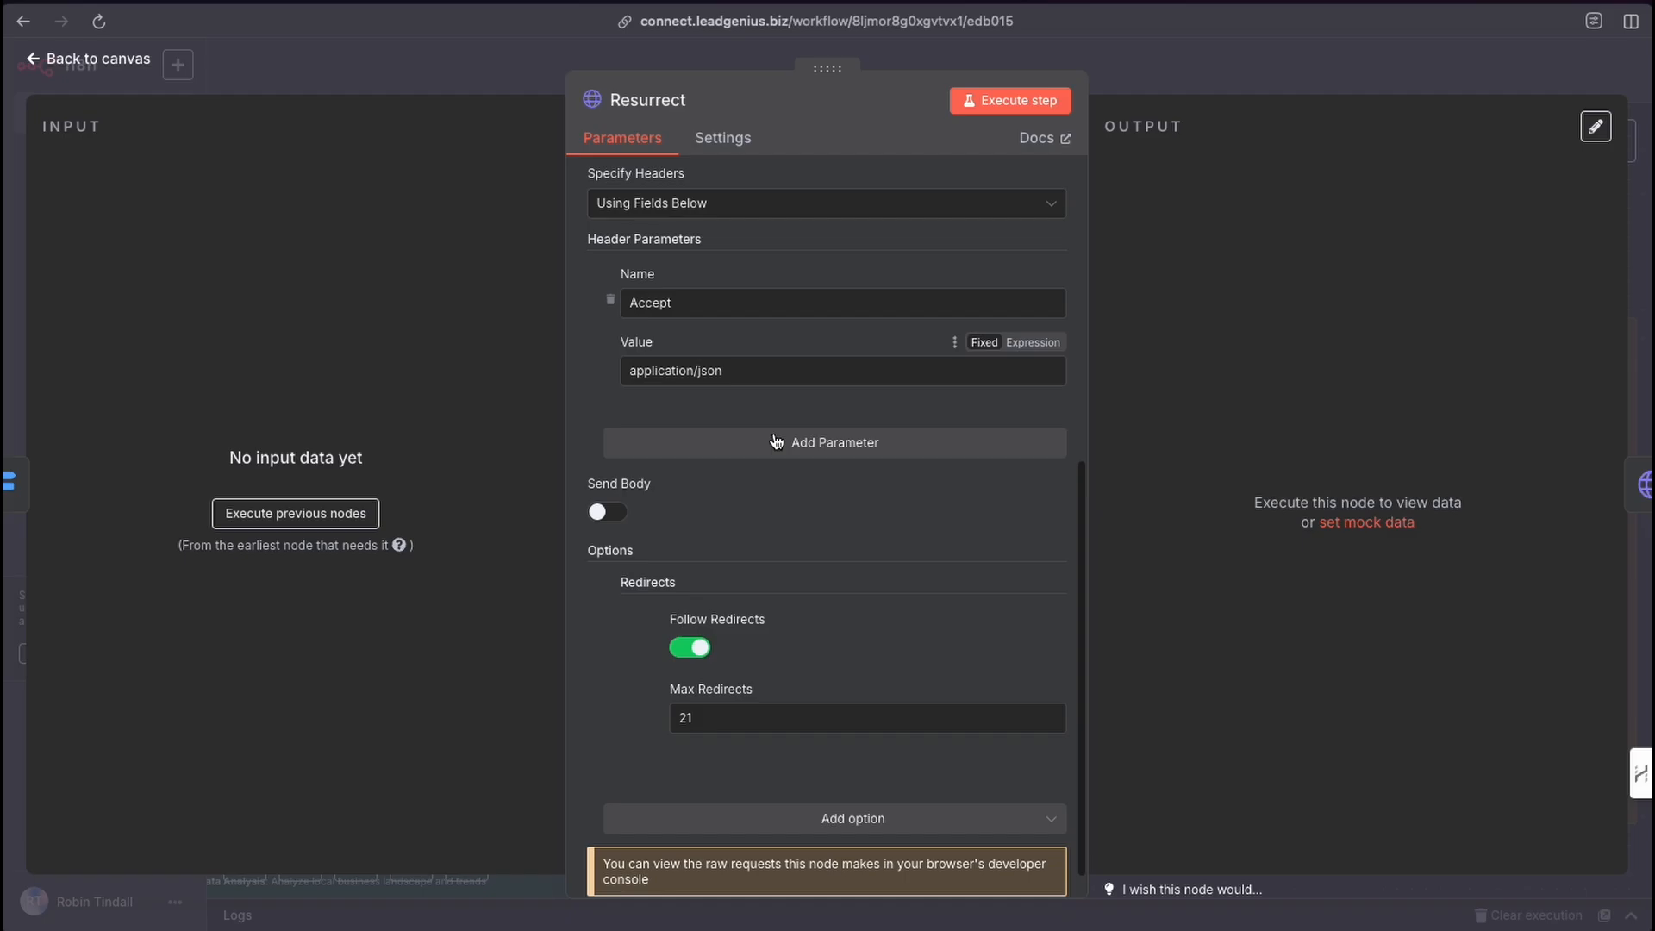
{"action": "scroll", "coordinate": [773, 431], "scroll_direction": "up", "scroll_amount": 6}
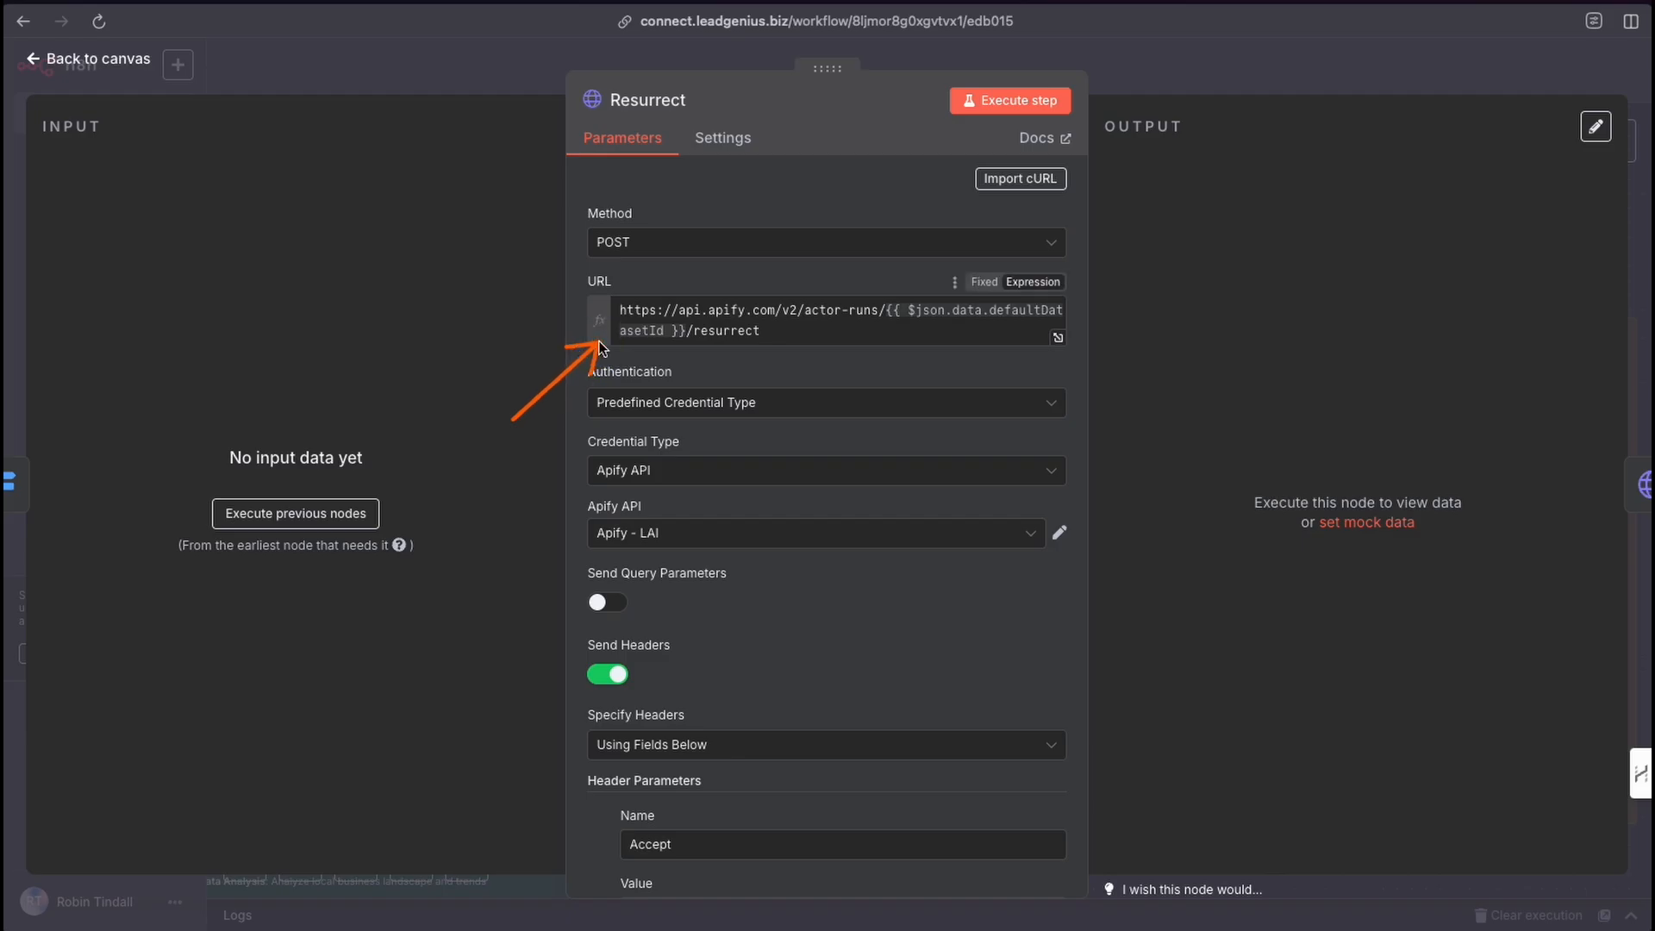
{"action": "left_click", "coordinate": [1157, 76]}
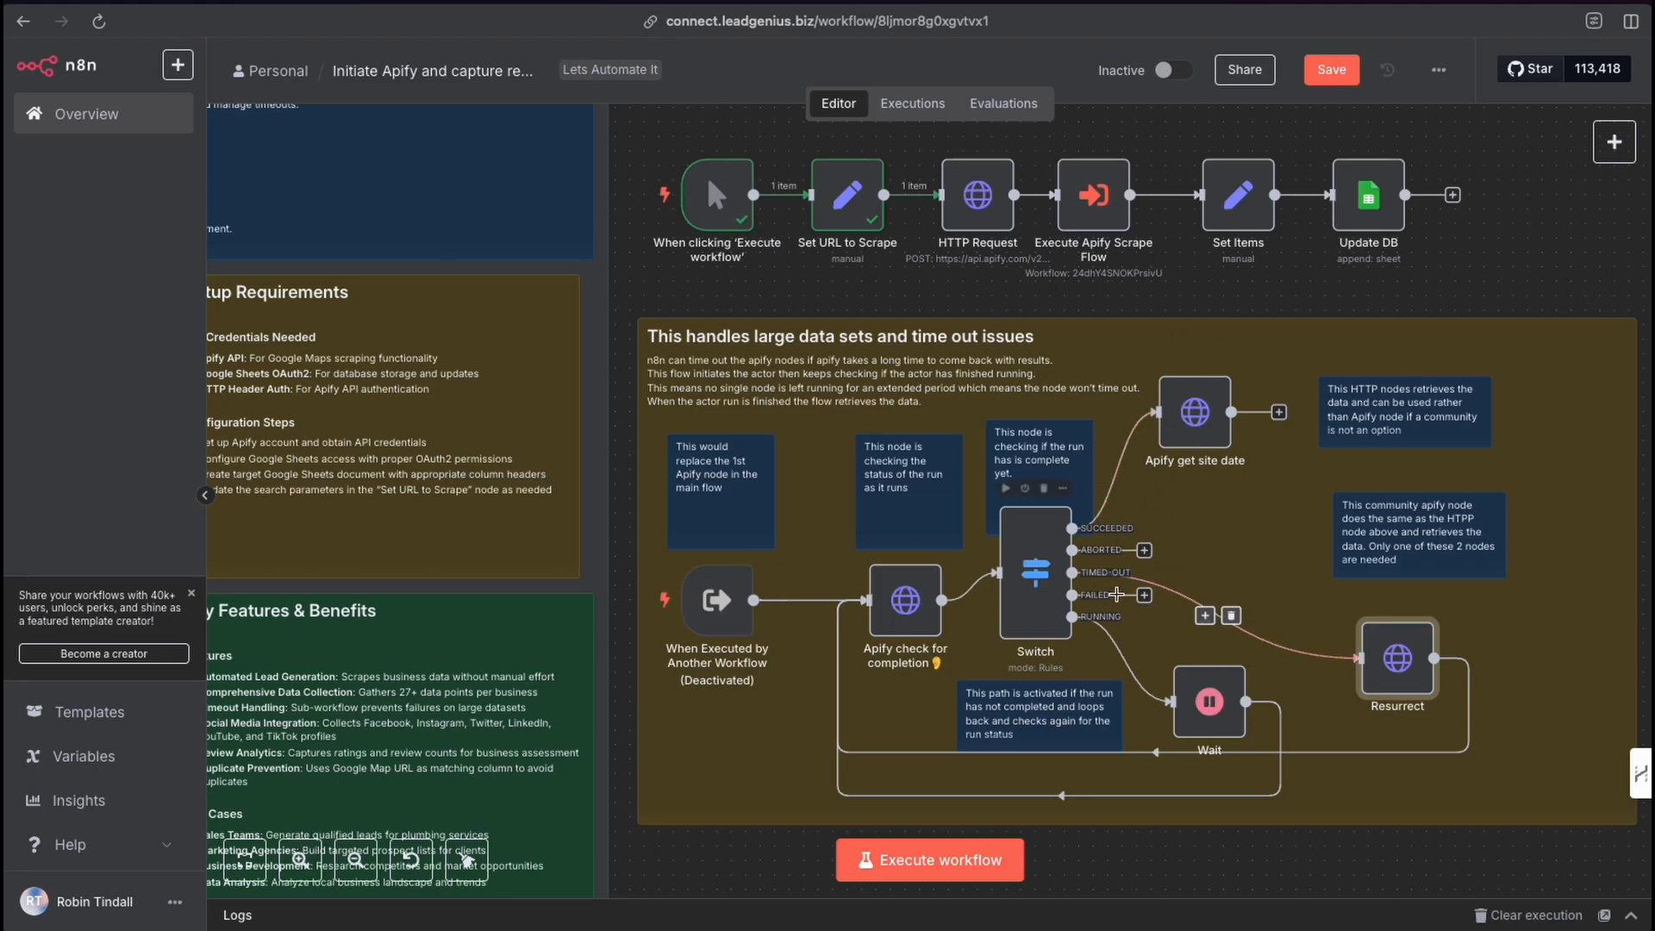
{"action": "left_click", "coordinate": [1240, 560]}
{"action": "left_click_drag", "start_coordinate": [1240, 561], "coordinate": [1106, 211]}
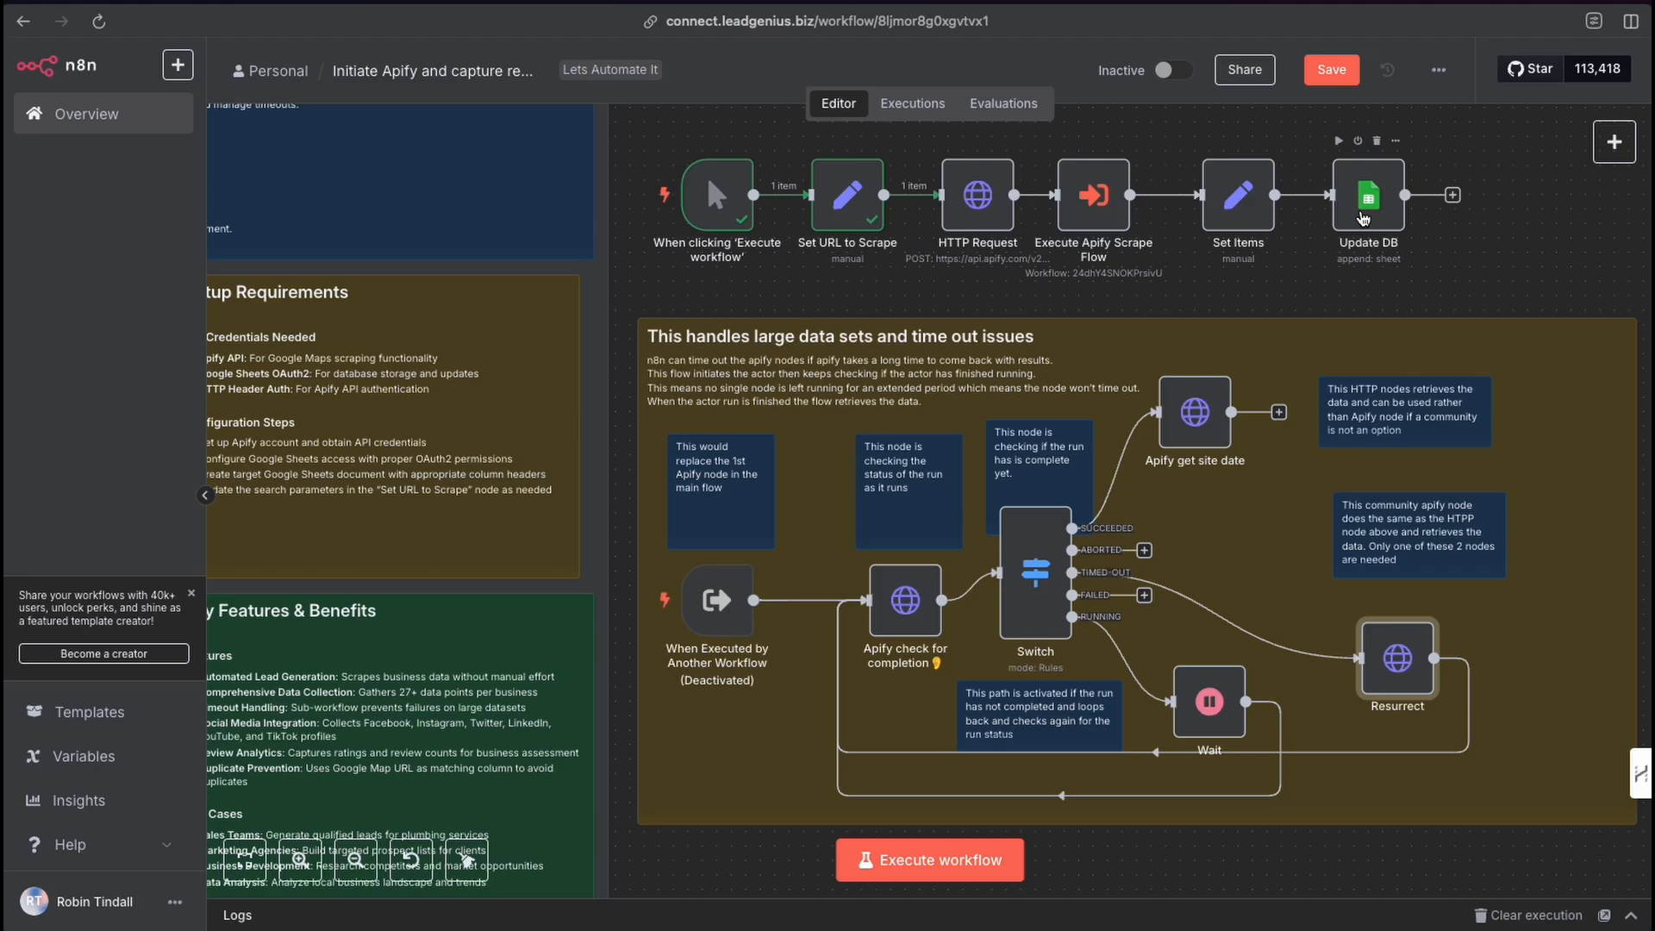
Save the workflow and execute it.
{"action": "scroll", "coordinate": [1056, 345], "scroll_direction": "left", "scroll_amount": 2}
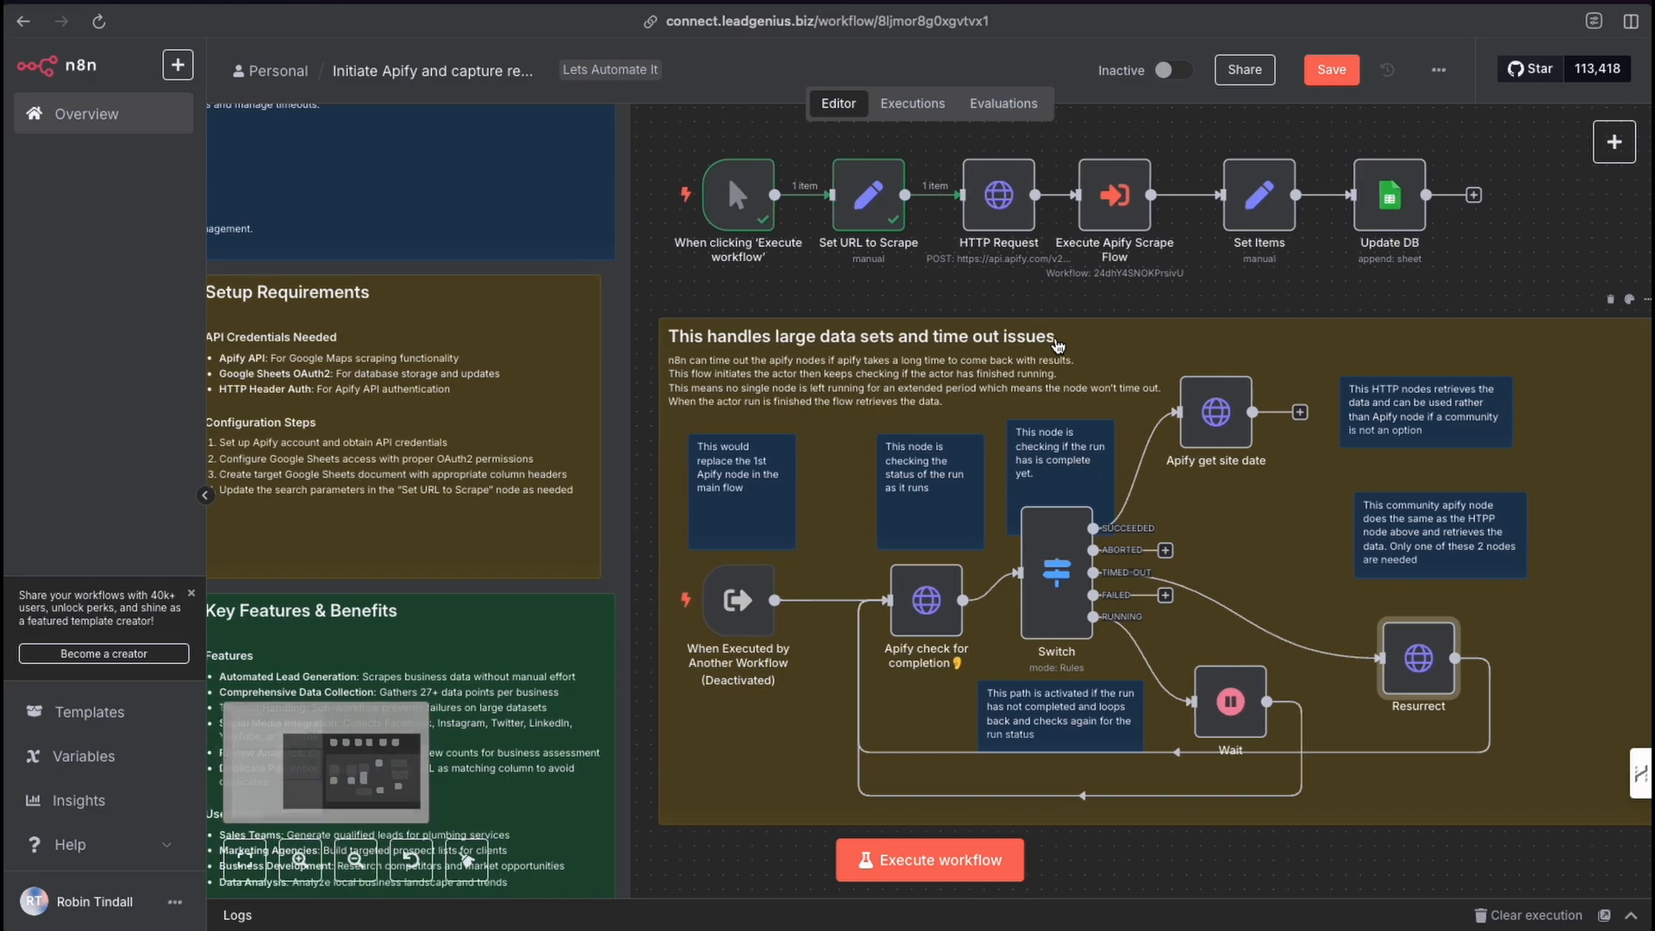
{"action": "scroll", "coordinate": [1045, 345], "scroll_direction": "left", "scroll_amount": 1}
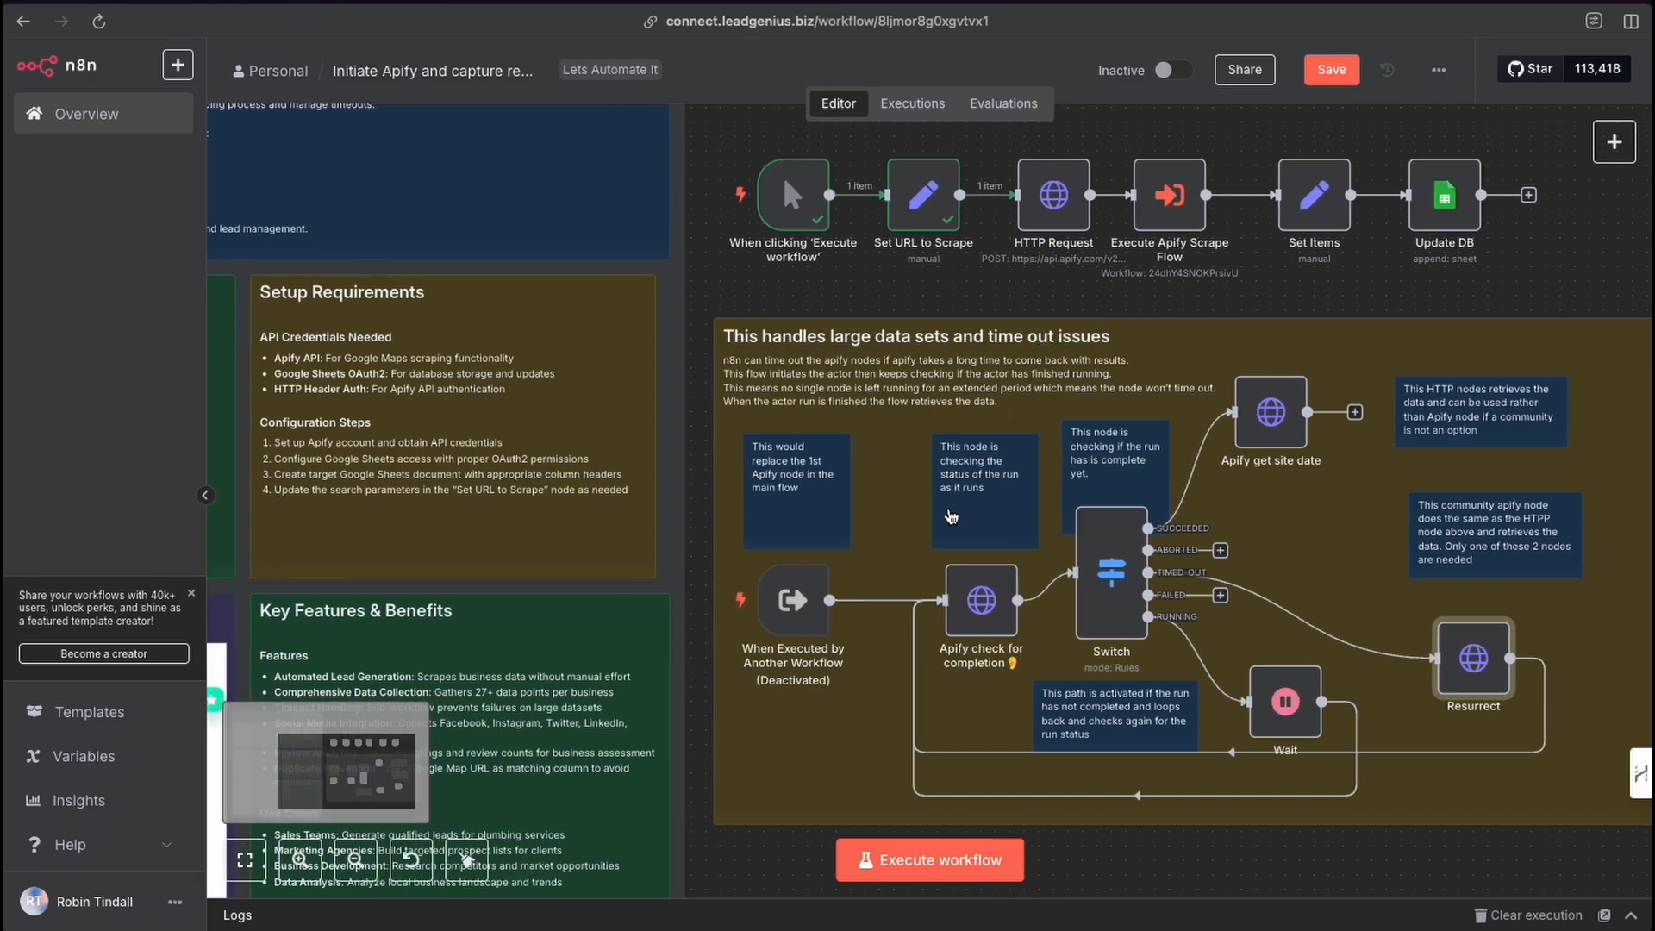
{"action": "mouse_move", "coordinate": [1035, 152]}
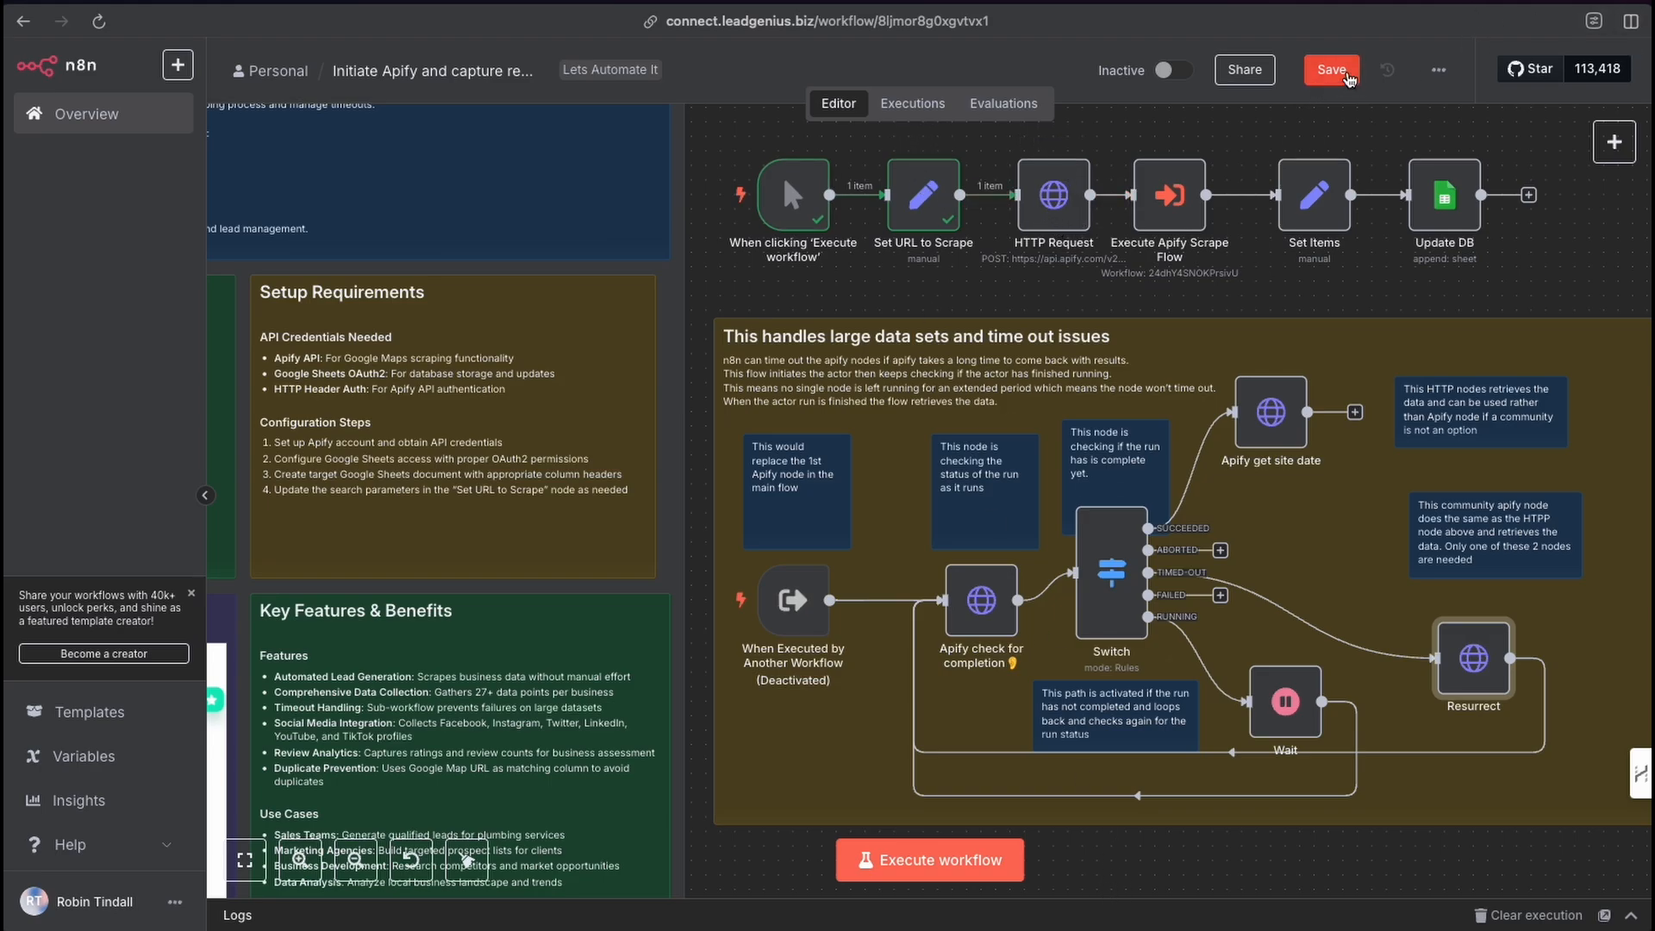
{"action": "left_click", "coordinate": [1332, 69]}
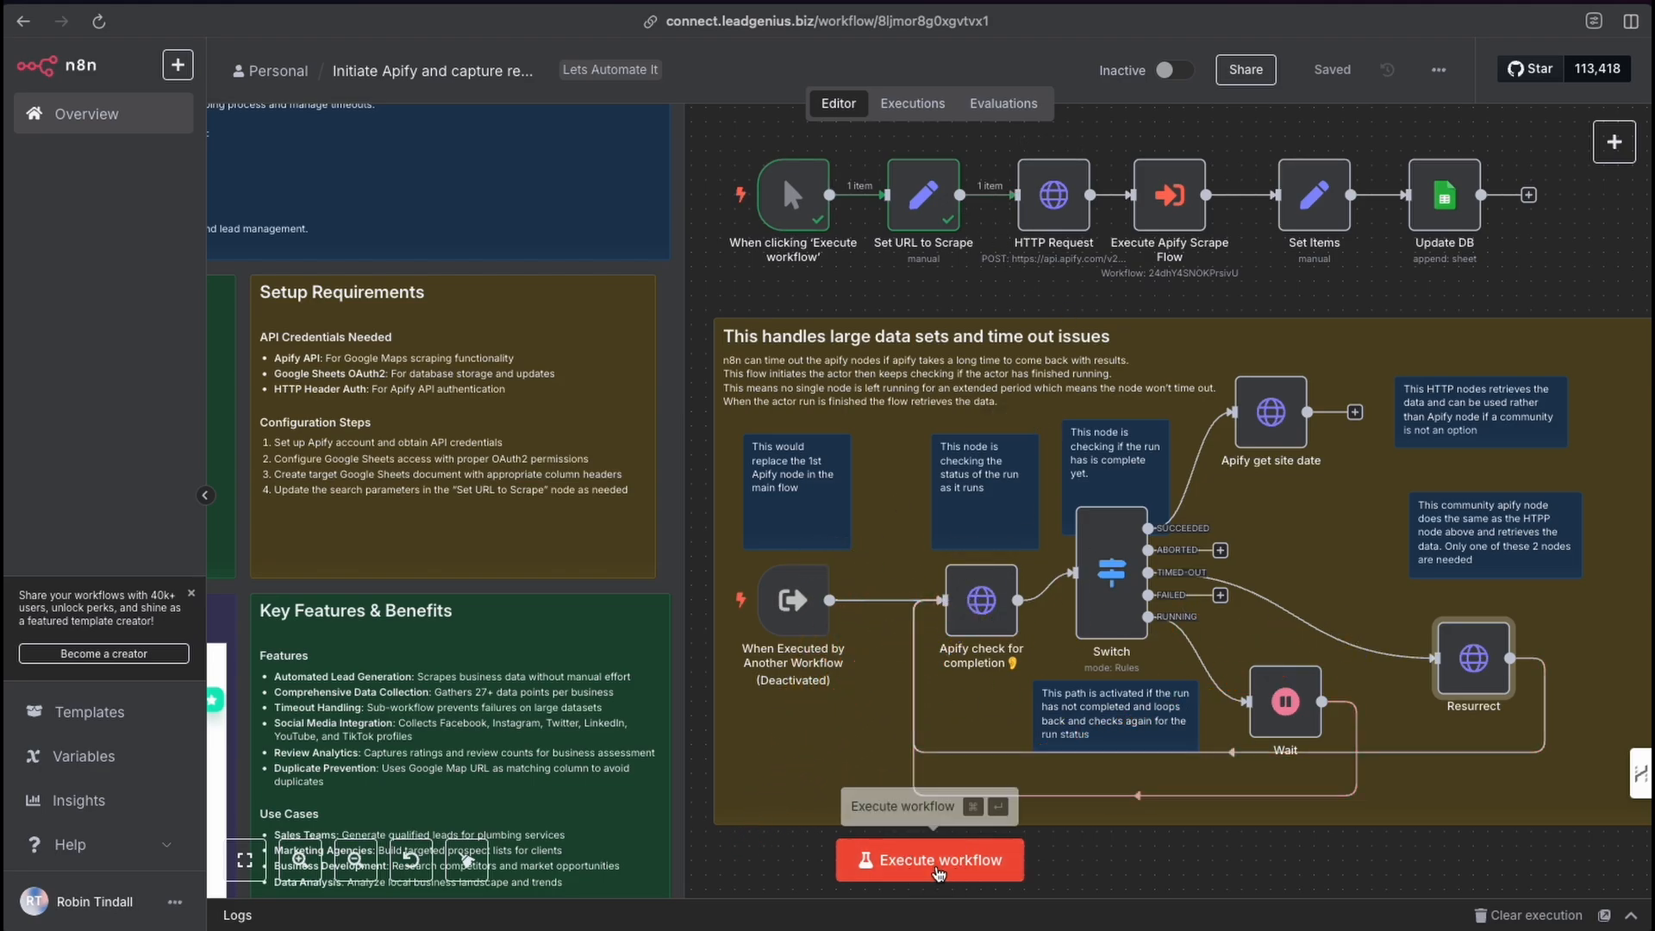
{"action": "left_click", "coordinate": [950, 878]}
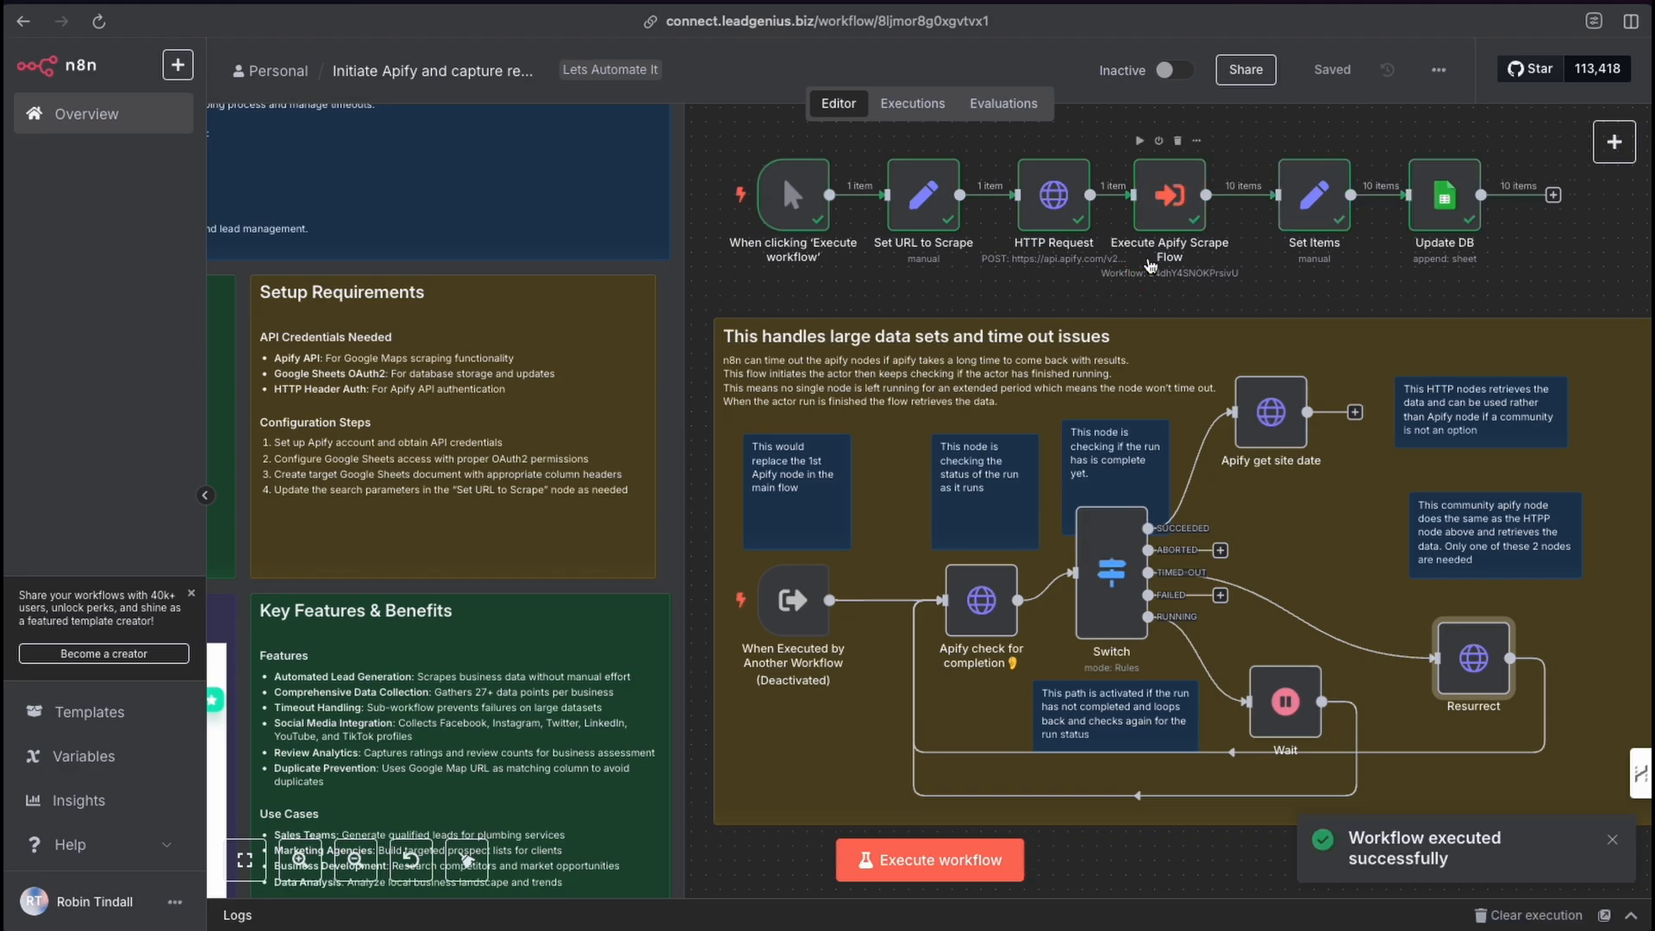
Open the Execute Apify Scrape Flow node and examine the scraped business fields in its output table.
{"action": "mouse_move", "coordinate": [1148, 258]}
{"action": "left_mouse_down"}
{"action": "mouse_move", "coordinate": [1164, 207]}
{"action": "mouse_move", "coordinate": [1293, 185]}
{"action": "mouse_move", "coordinate": [1230, 205]}
{"action": "mouse_move", "coordinate": [1147, 198]}
{"action": "mouse_move", "coordinate": [1200, 208]}
{"action": "left_mouse_up"}
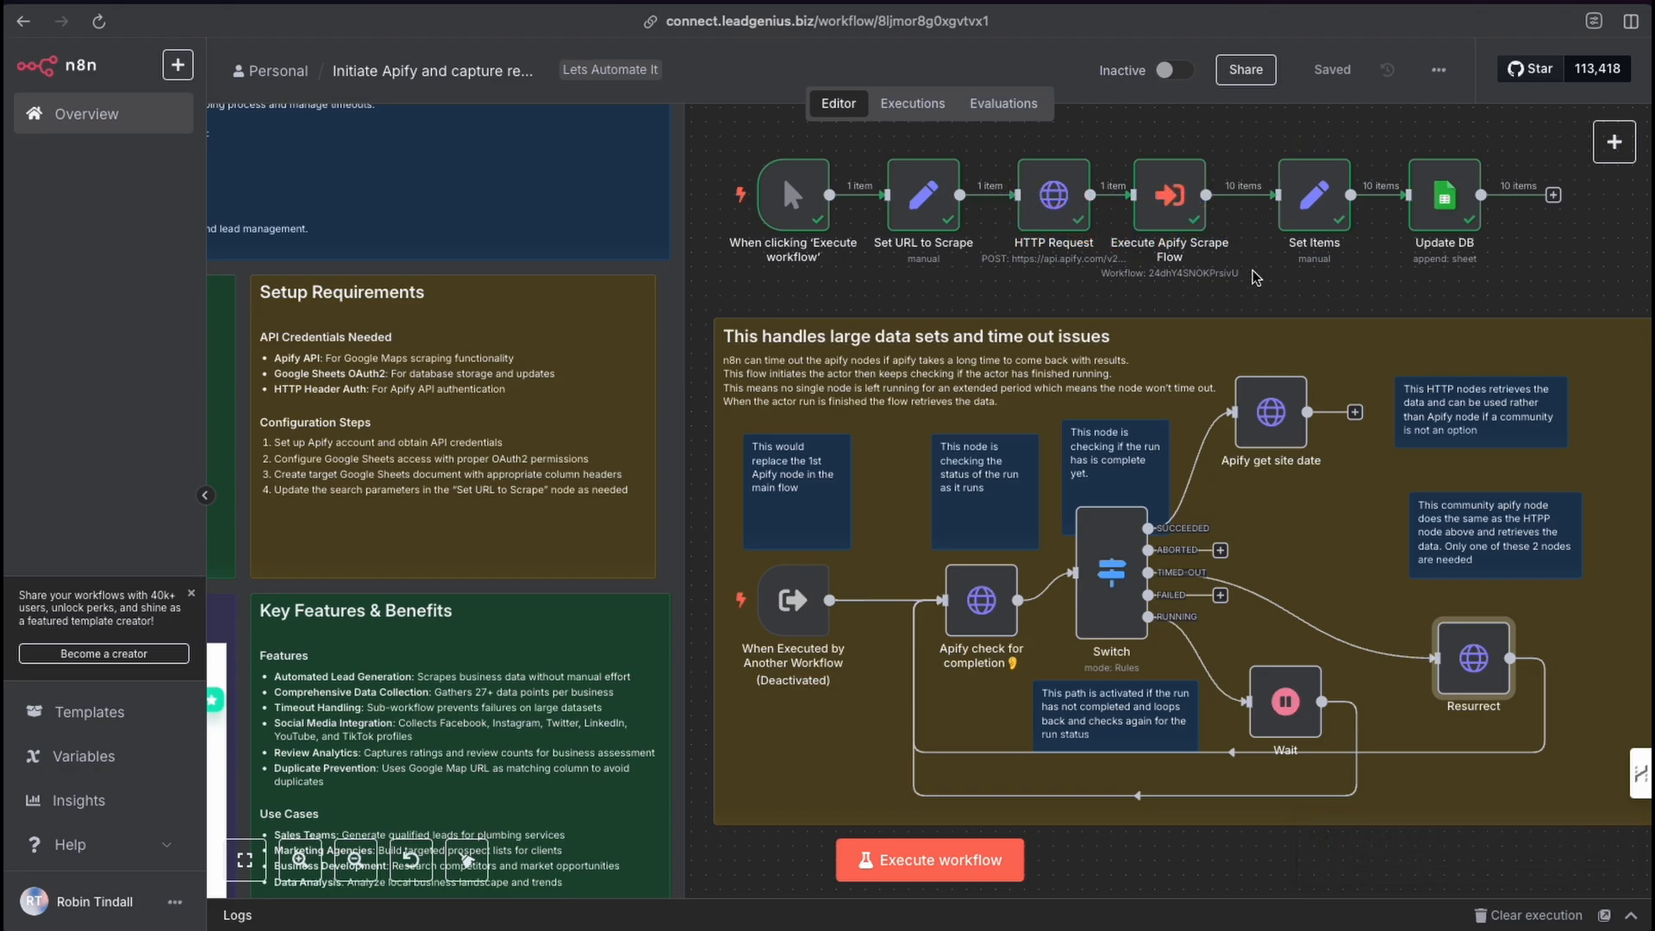
{"action": "double_click", "coordinate": [1181, 216]}
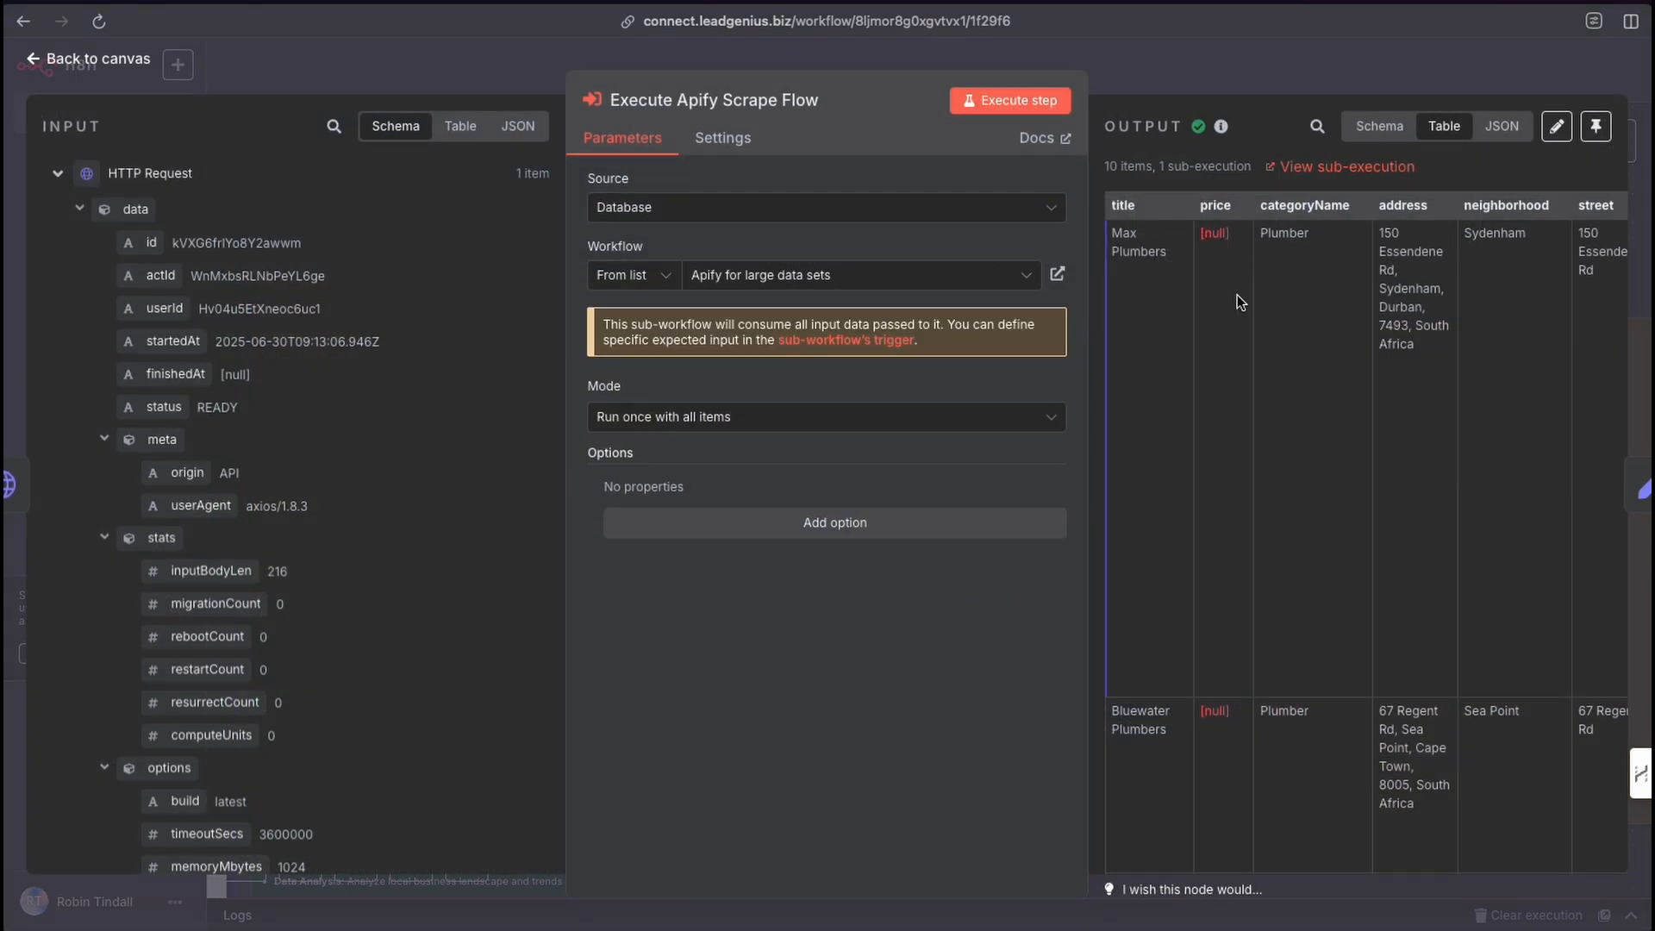
{"action": "mouse_move", "coordinate": [1108, 401]}
{"action": "left_mouse_down"}
{"action": "mouse_move", "coordinate": [1116, 277]}
{"action": "mouse_move", "coordinate": [1142, 671]}
{"action": "mouse_move", "coordinate": [1226, 376]}
{"action": "mouse_move", "coordinate": [1577, 267]}
{"action": "mouse_move", "coordinate": [1533, 264]}
{"action": "left_mouse_up"}
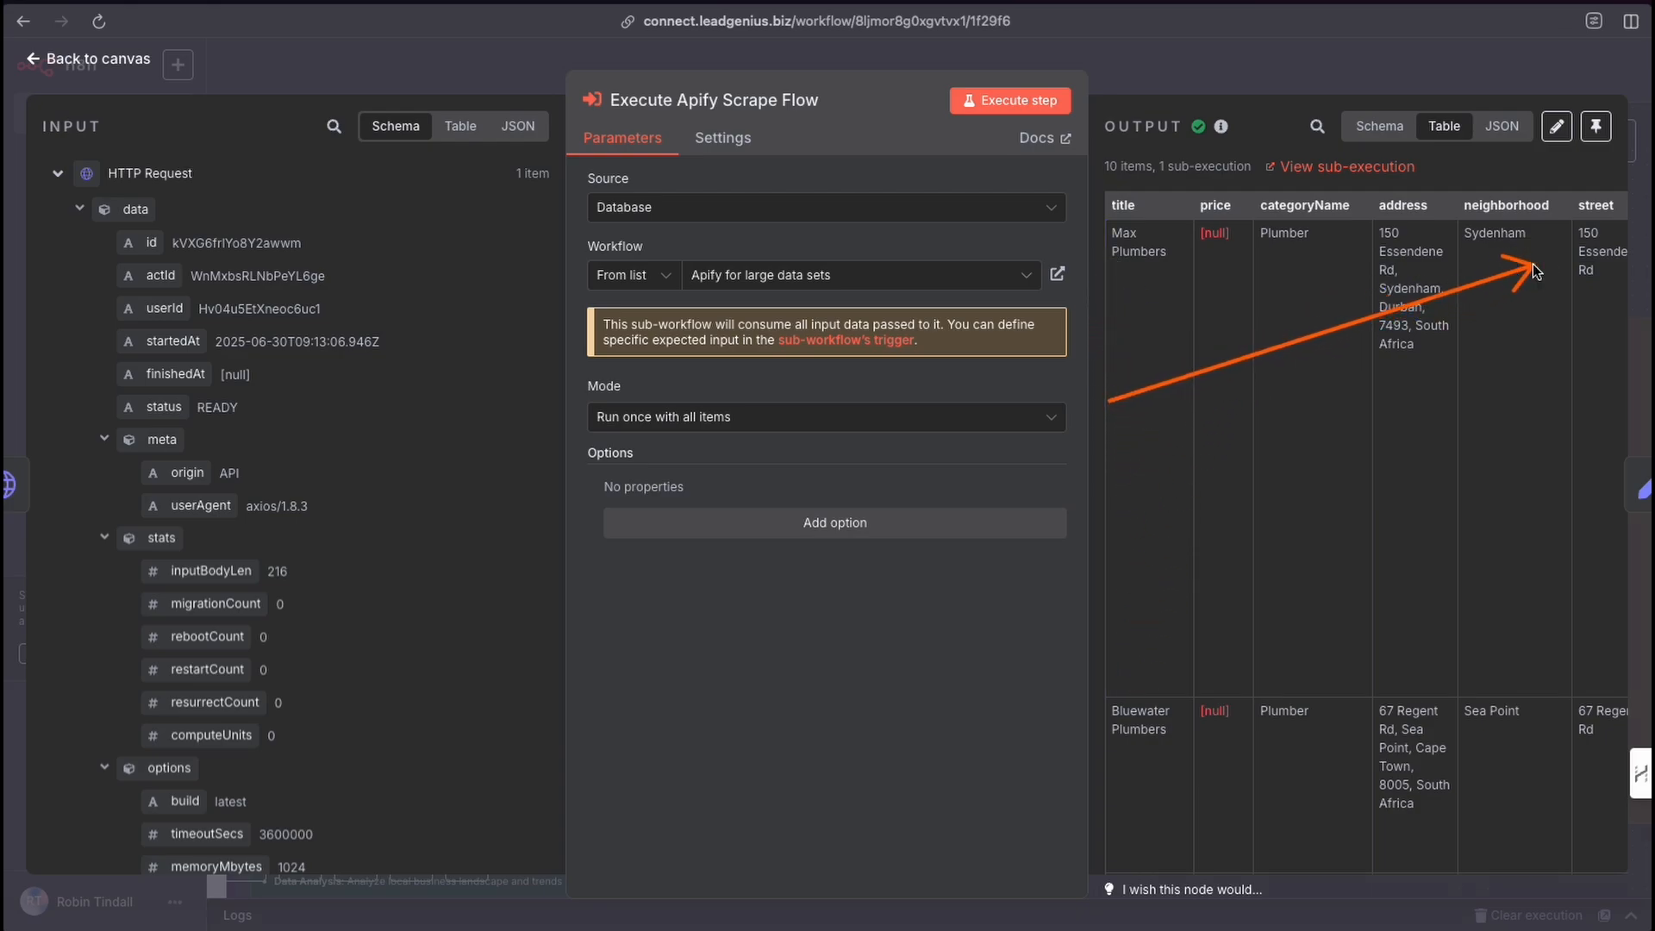
{"action": "scroll", "coordinate": [1517, 316], "scroll_direction": "right", "scroll_amount": 10}
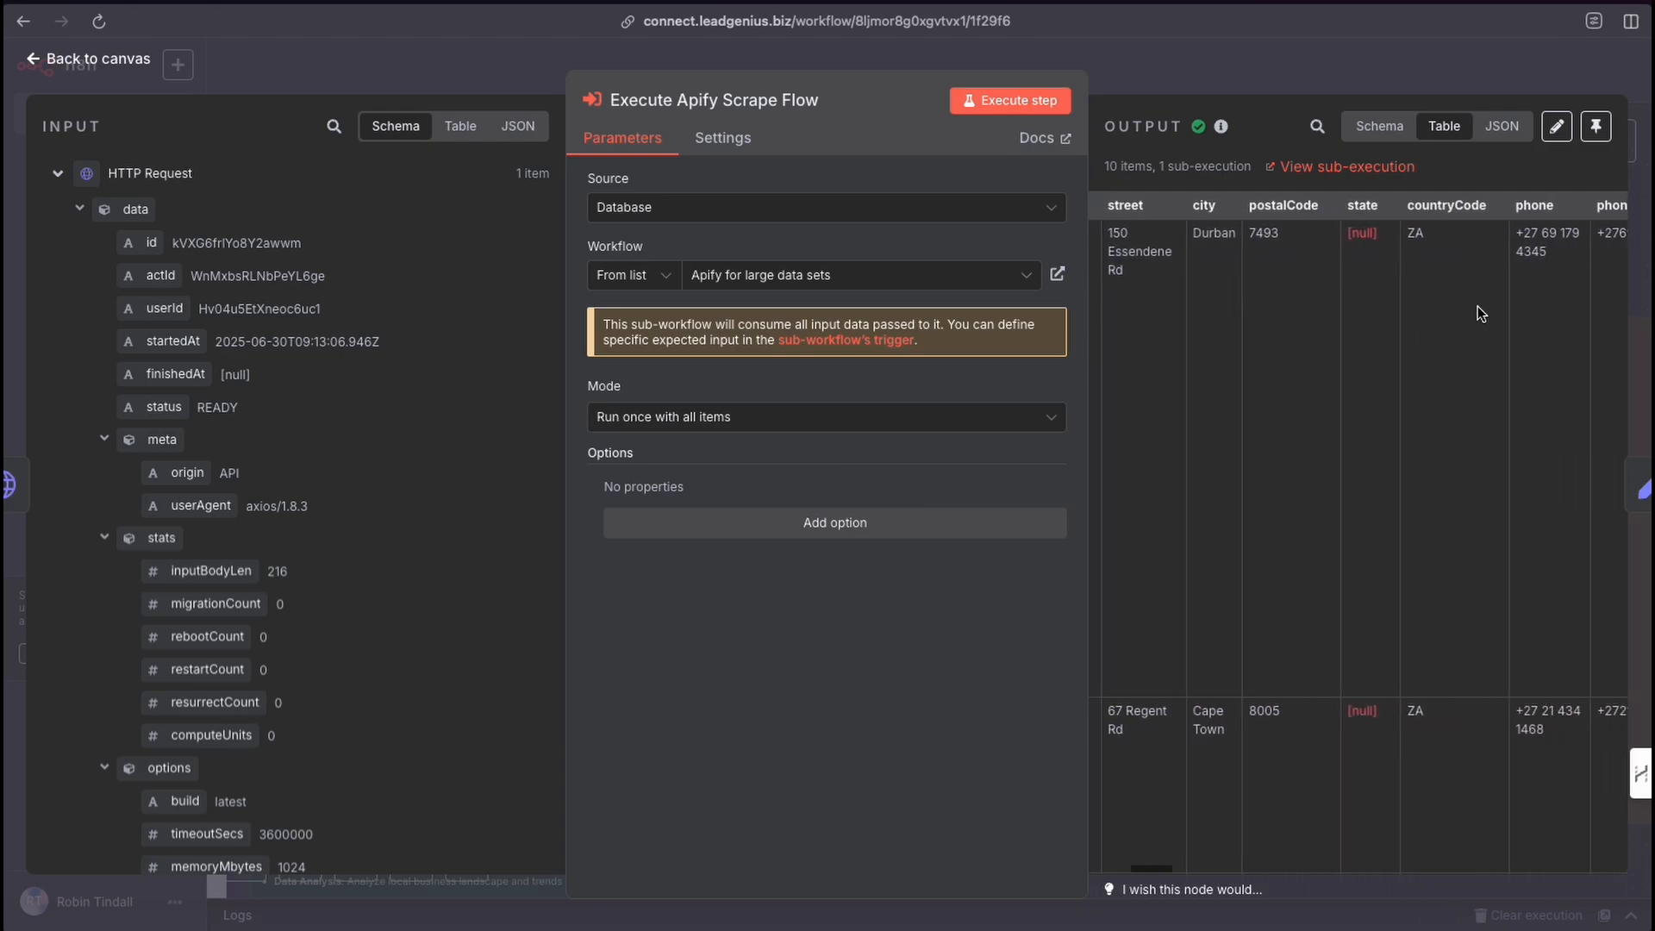
{"action": "scroll", "coordinate": [1469, 313], "scroll_direction": "right", "scroll_amount": 10}
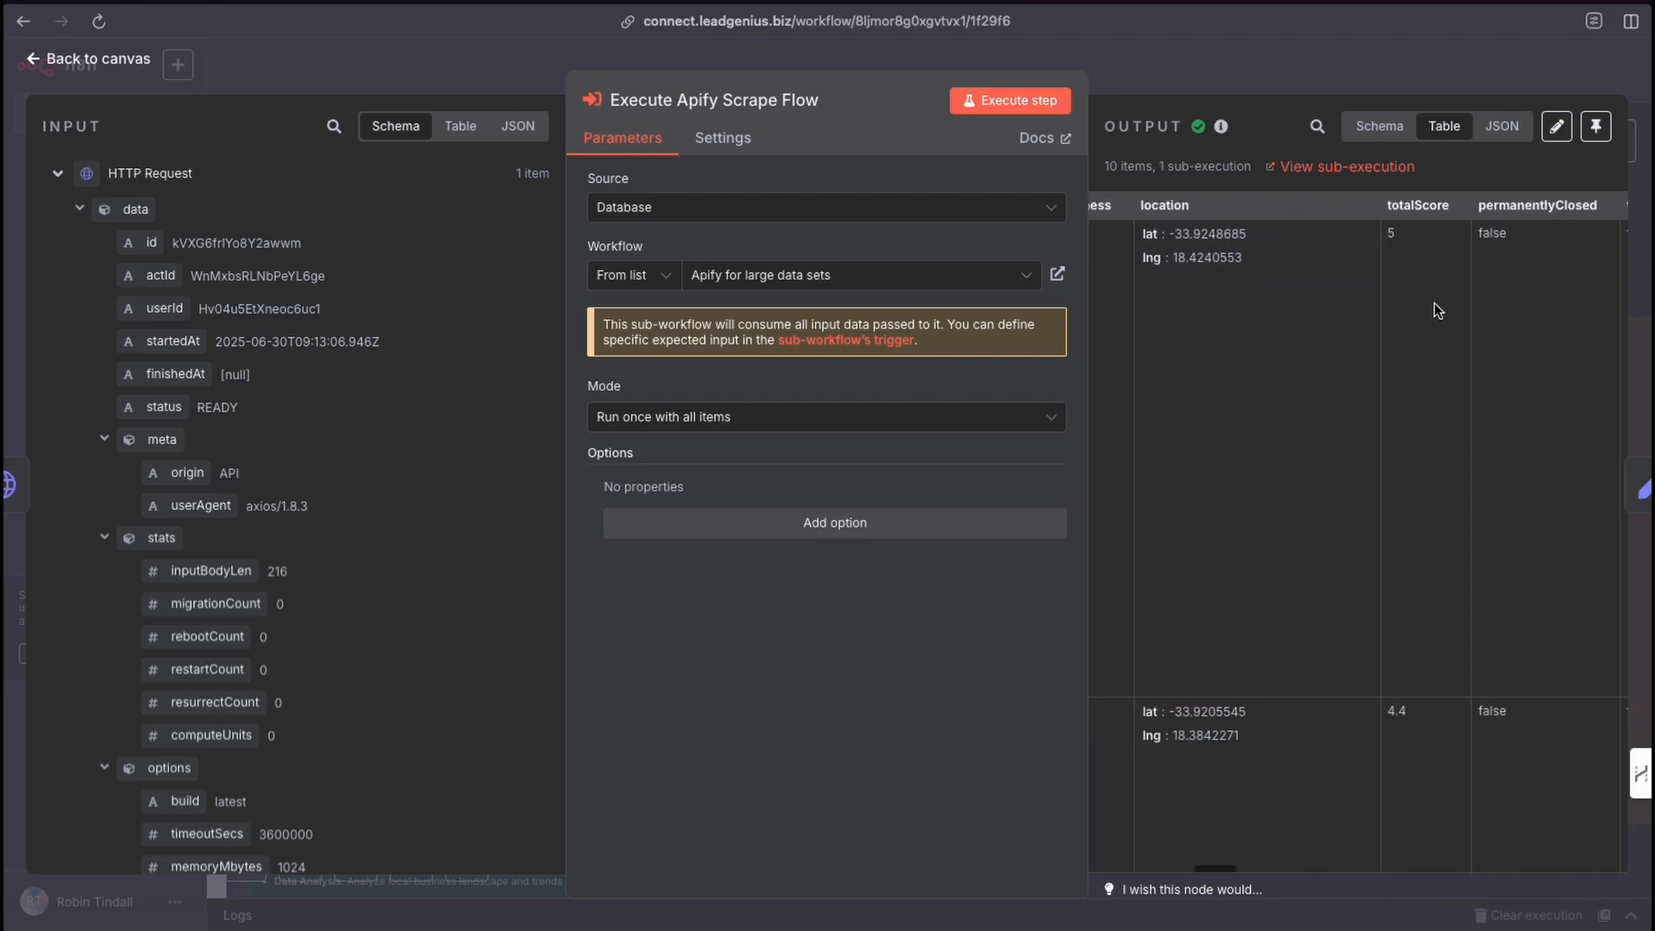
{"action": "scroll", "coordinate": [1432, 308], "scroll_direction": "right", "scroll_amount": 10}
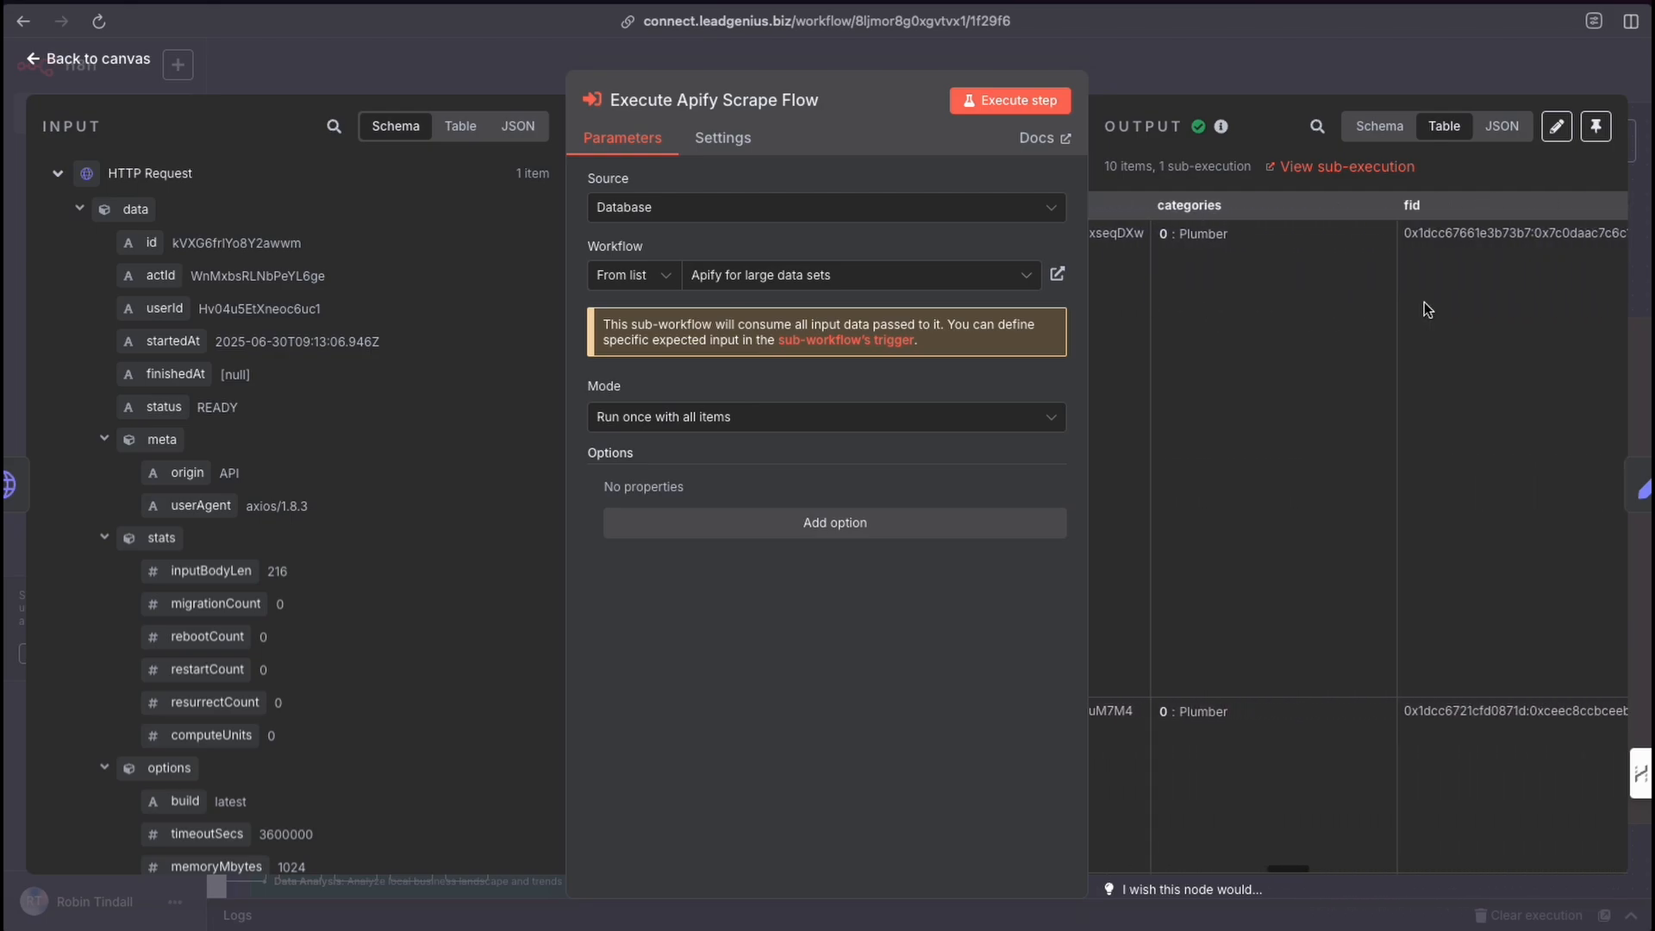
{"action": "scroll", "coordinate": [1405, 306], "scroll_direction": "right", "scroll_amount": 10}
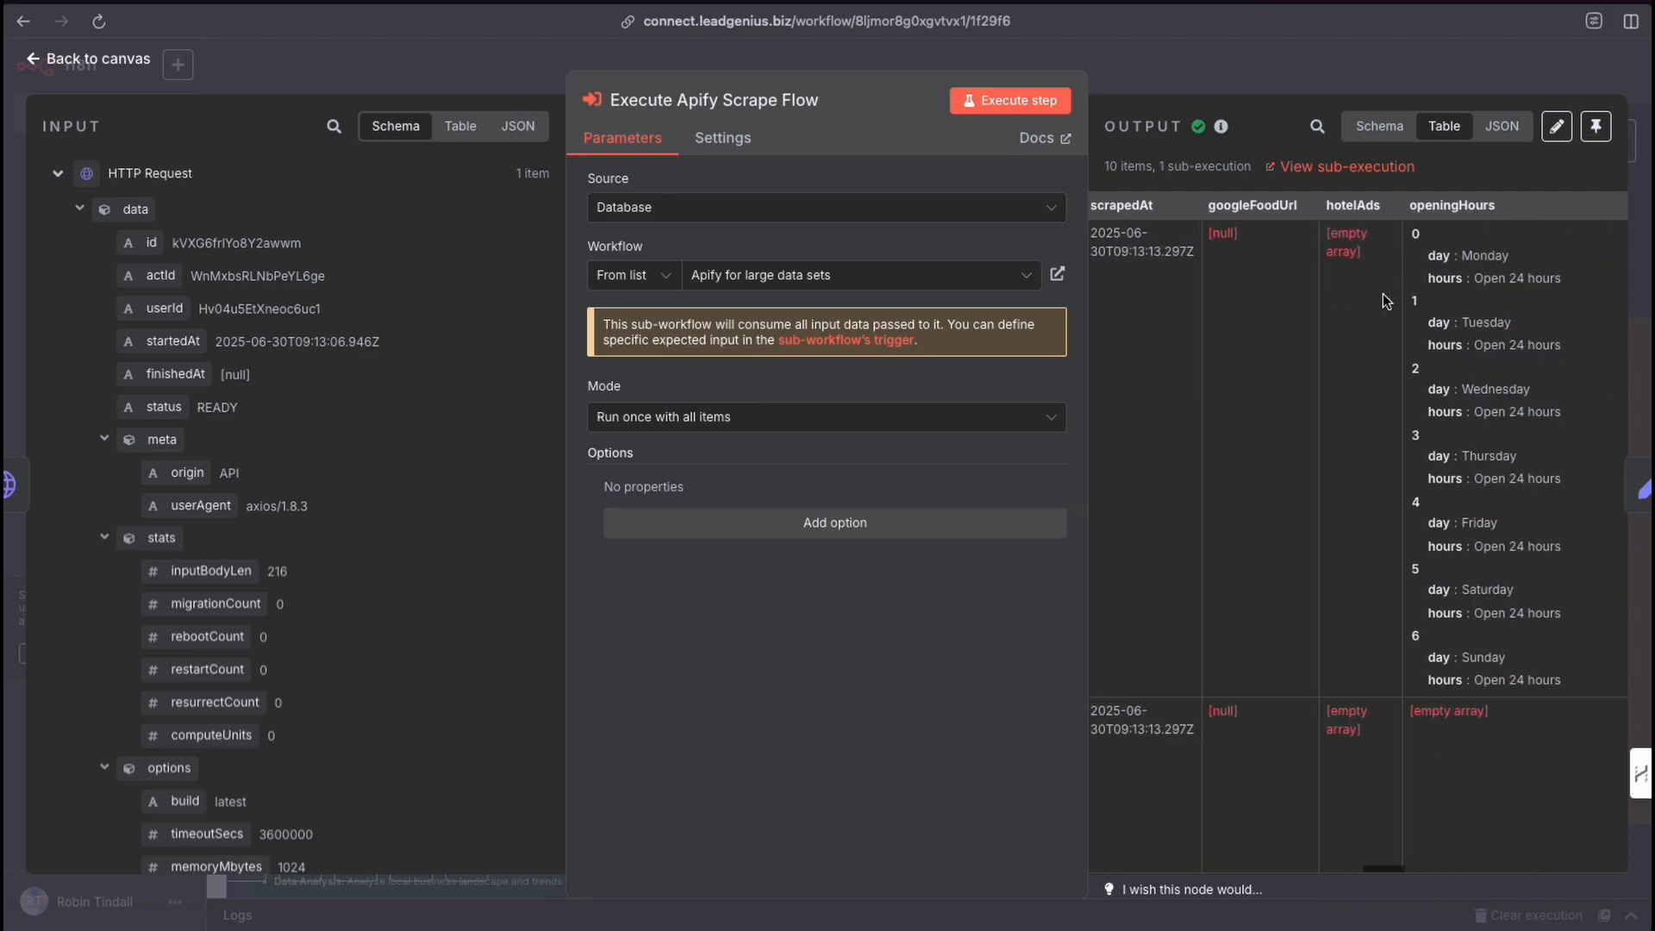
{"action": "scroll", "coordinate": [1386, 295], "scroll_direction": "left", "scroll_amount": 20}
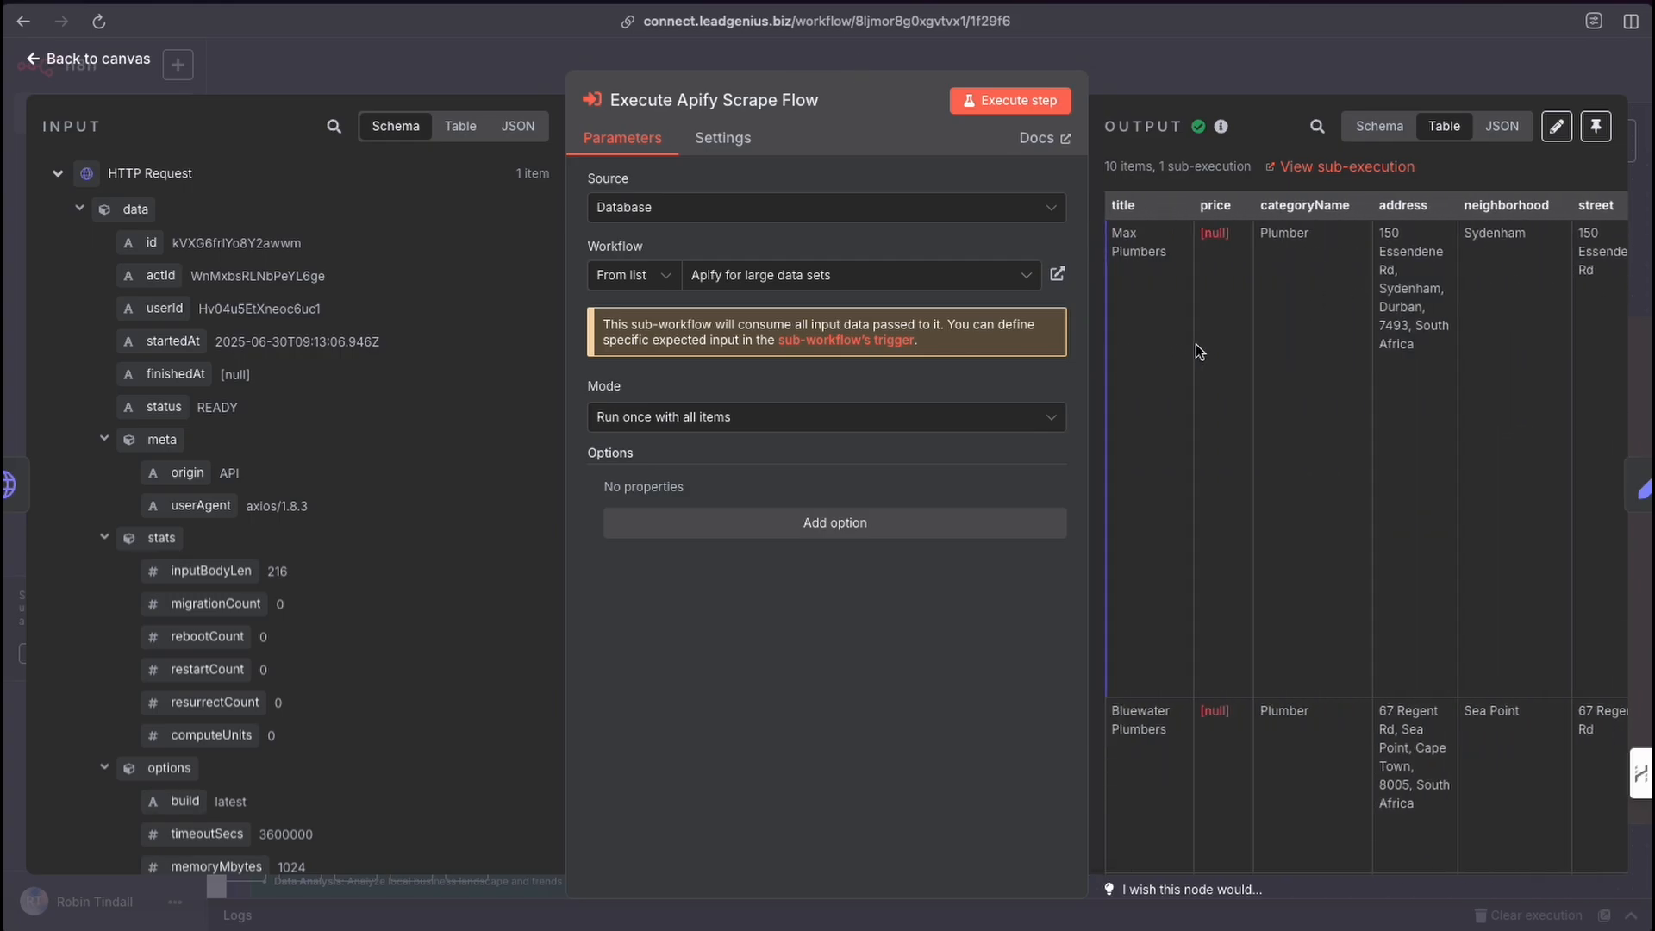
{"action": "mouse_move", "coordinate": [1187, 335]}
{"action": "left_mouse_down"}
{"action": "mouse_move", "coordinate": [1204, 222]}
{"action": "mouse_move", "coordinate": [1517, 223]}
{"action": "mouse_move", "coordinate": [1124, 215]}
{"action": "mouse_move", "coordinate": [1401, 231]}
{"action": "mouse_move", "coordinate": [1133, 244]}
{"action": "mouse_move", "coordinate": [1330, 250]}
{"action": "mouse_move", "coordinate": [1230, 253]}
{"action": "mouse_move", "coordinate": [1245, 252]}
{"action": "left_mouse_up"}
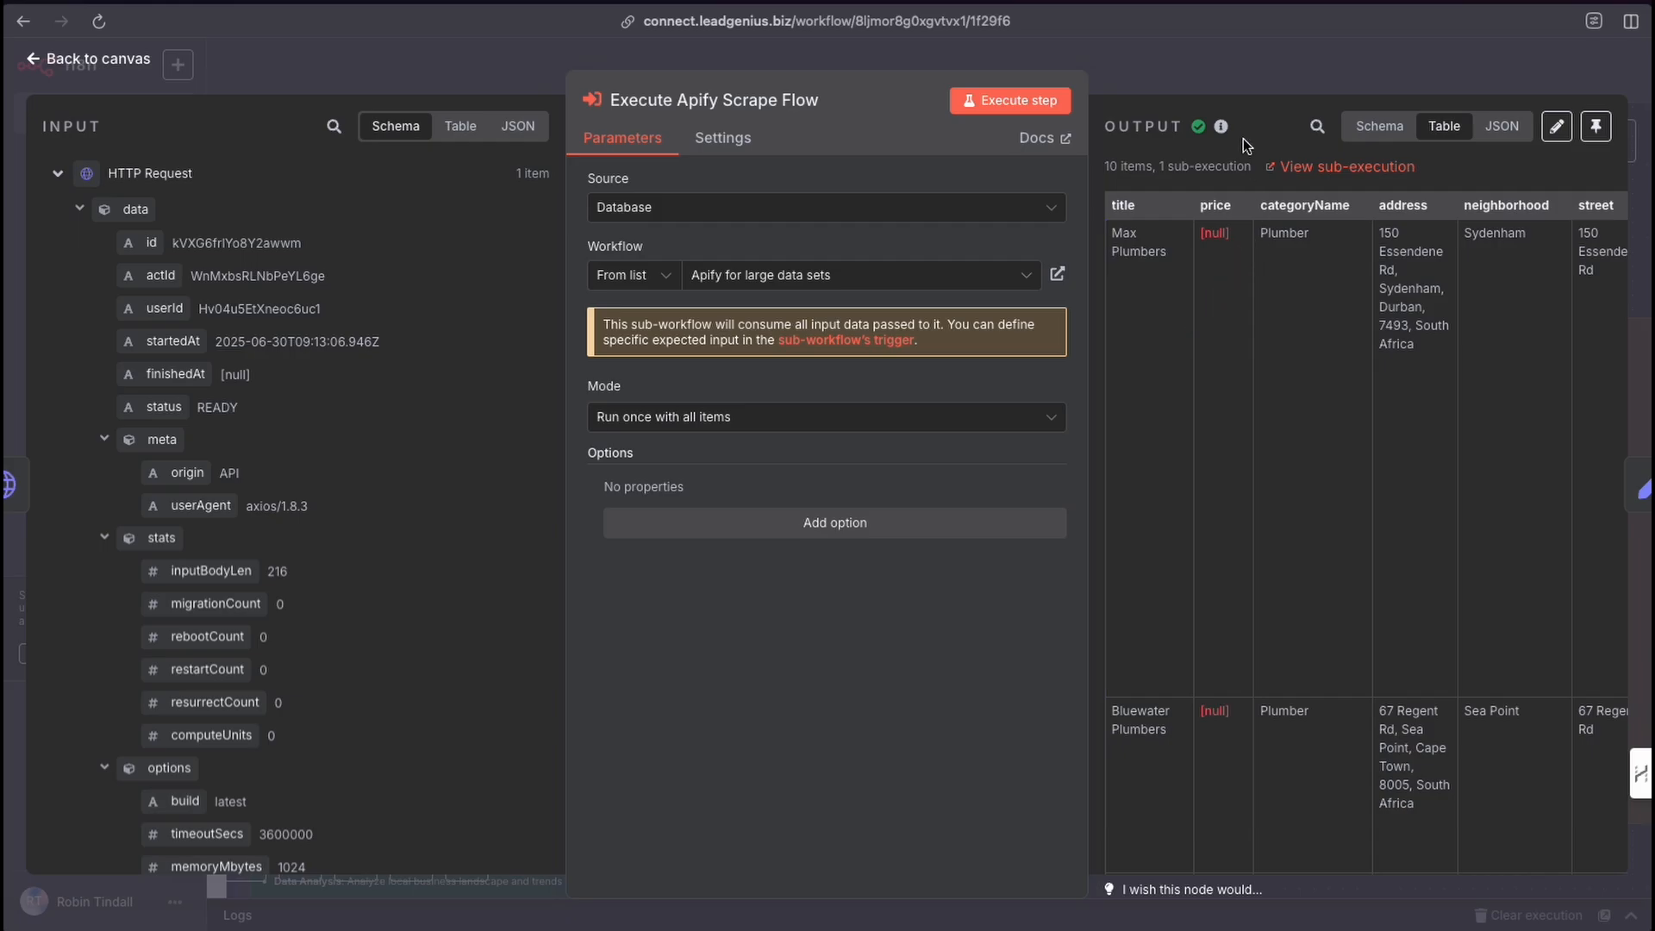
{"action": "left_click", "coordinate": [1204, 82]}
Open the Set Items node, execute the step, and examine its mapped output columns.
{"action": "left_click_drag", "start_coordinate": [1311, 364], "coordinate": [1317, 237]}
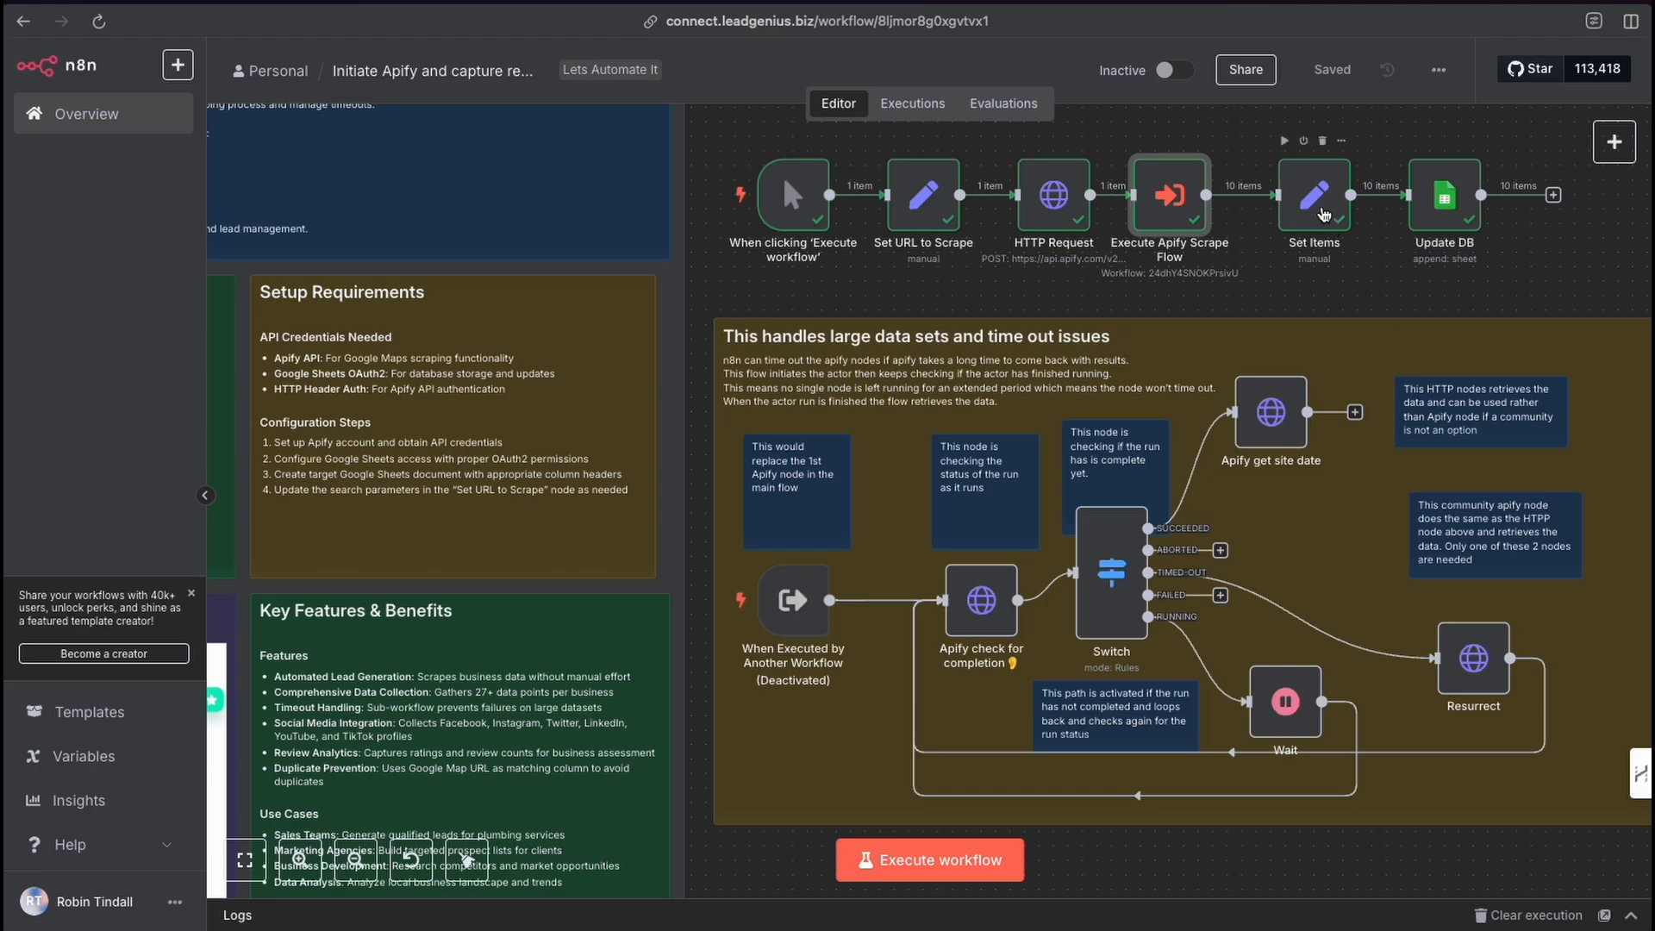
{"action": "double_click", "coordinate": [1319, 200]}
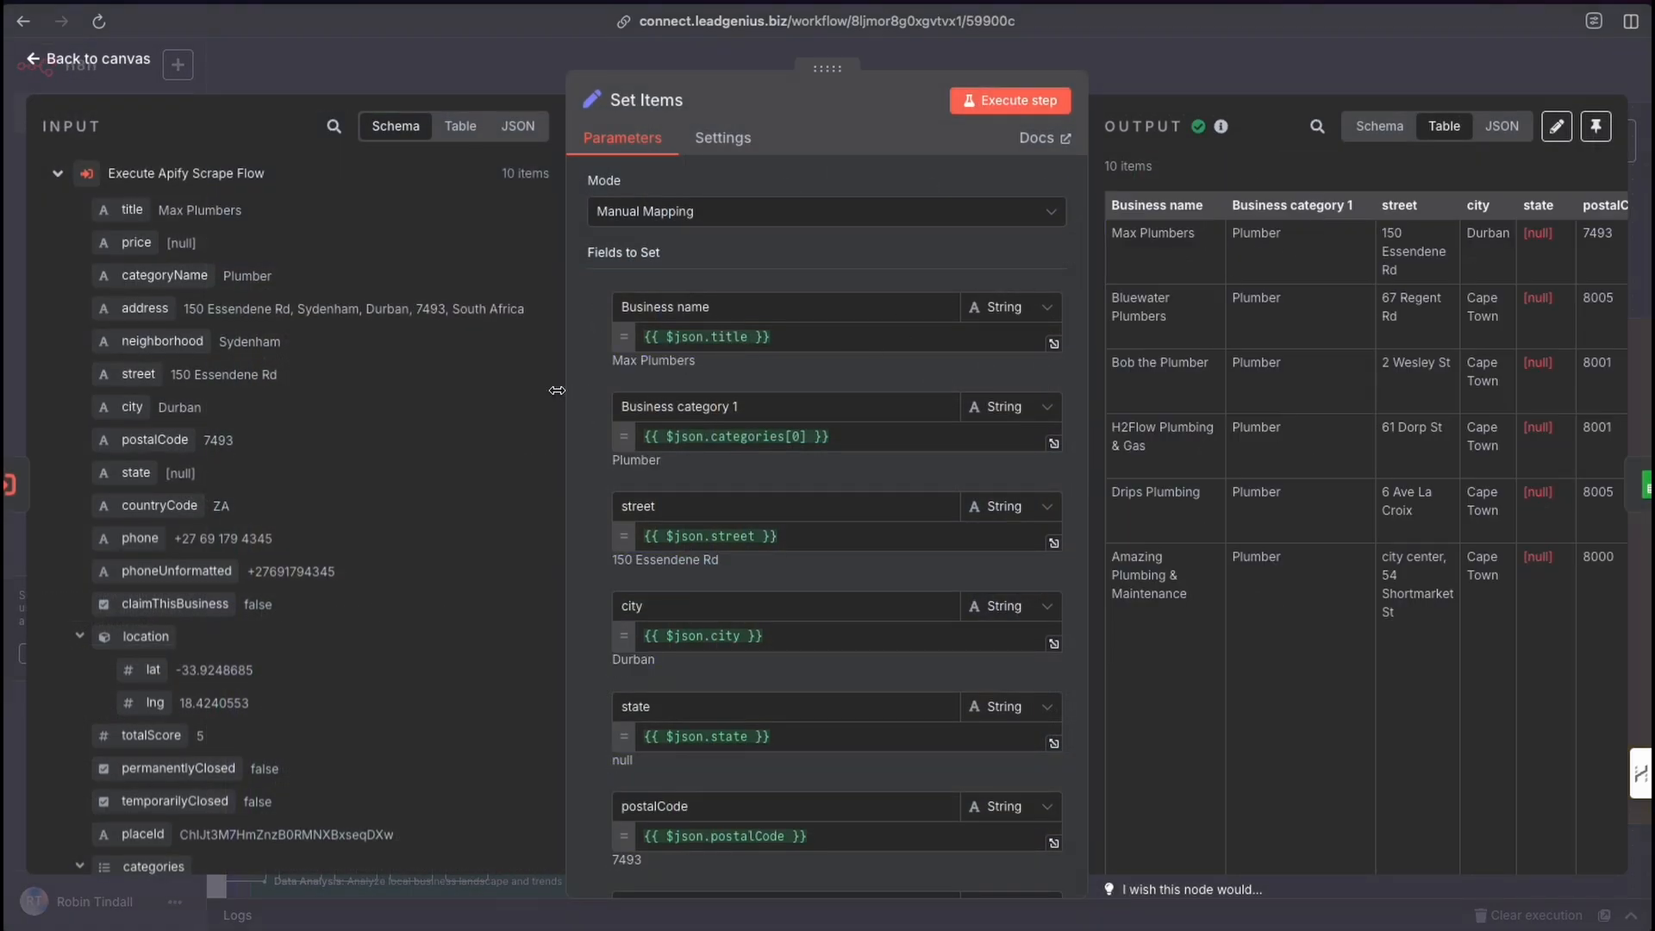
{"action": "mouse_move", "coordinate": [563, 405]}
{"action": "left_mouse_down"}
{"action": "mouse_move", "coordinate": [618, 303]}
{"action": "mouse_move", "coordinate": [645, 560]}
{"action": "mouse_move", "coordinate": [632, 325]}
{"action": "mouse_move", "coordinate": [115, 192]}
{"action": "mouse_move", "coordinate": [188, 184]}
{"action": "mouse_move", "coordinate": [177, 216]}
{"action": "mouse_move", "coordinate": [239, 321]}
{"action": "left_mouse_up"}
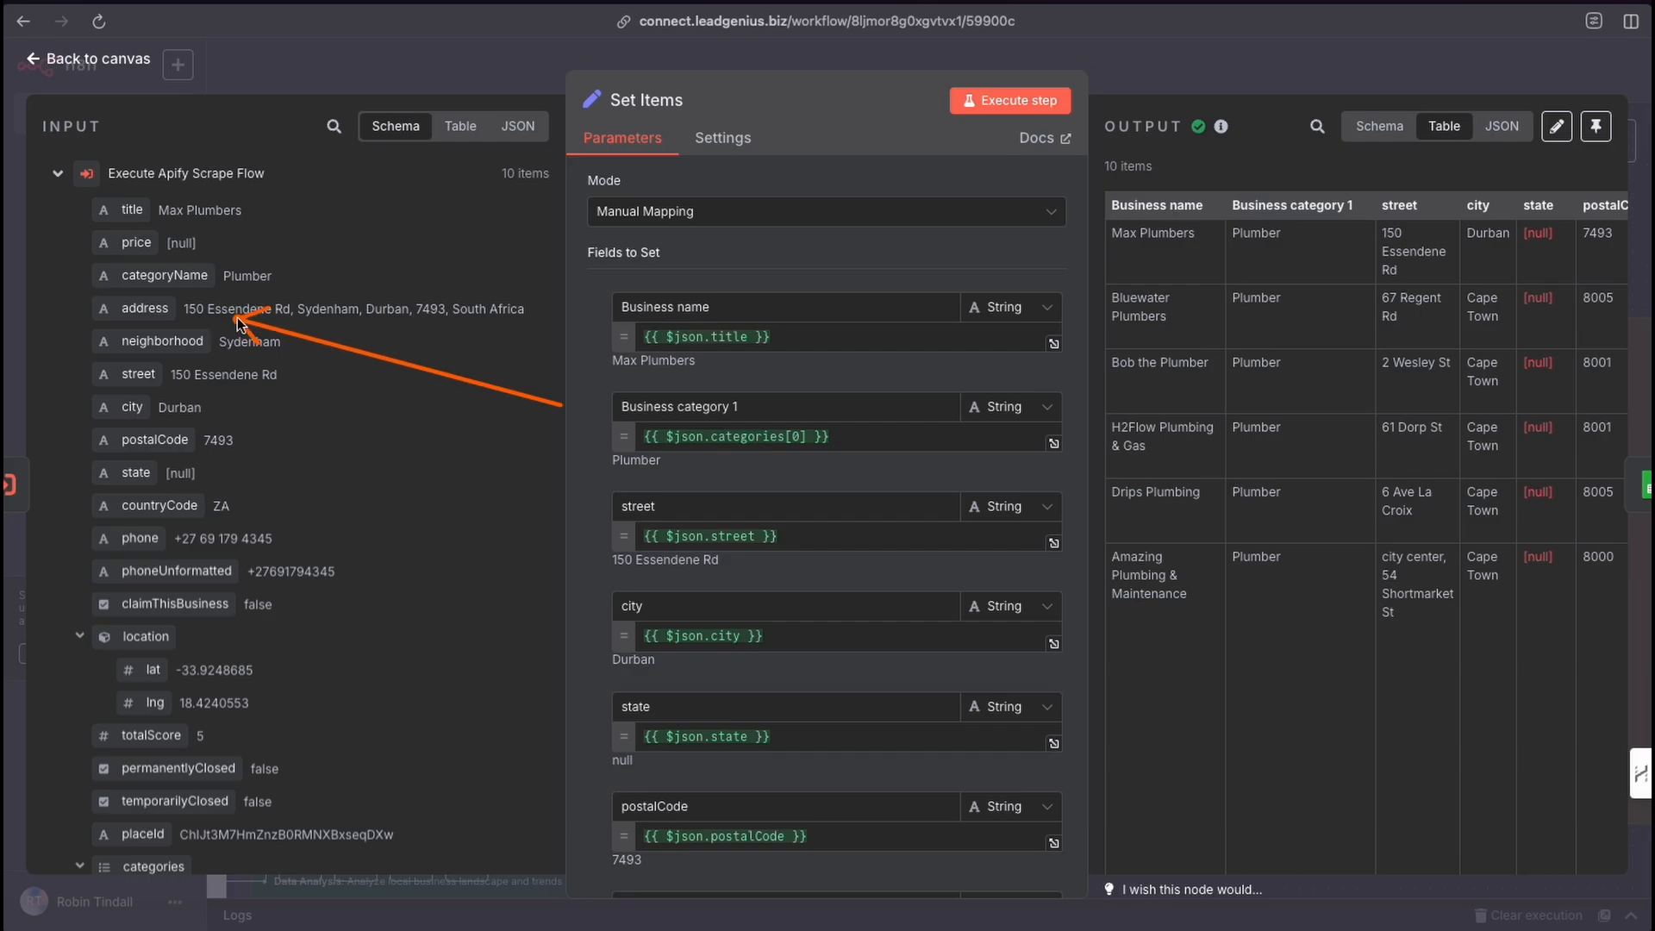
{"action": "mouse_move", "coordinate": [238, 321]}
{"action": "left_mouse_down"}
{"action": "mouse_move", "coordinate": [296, 273]}
{"action": "mouse_move", "coordinate": [621, 131]}
{"action": "mouse_move", "coordinate": [657, 540]}
{"action": "mouse_move", "coordinate": [659, 479]}
{"action": "left_mouse_up"}
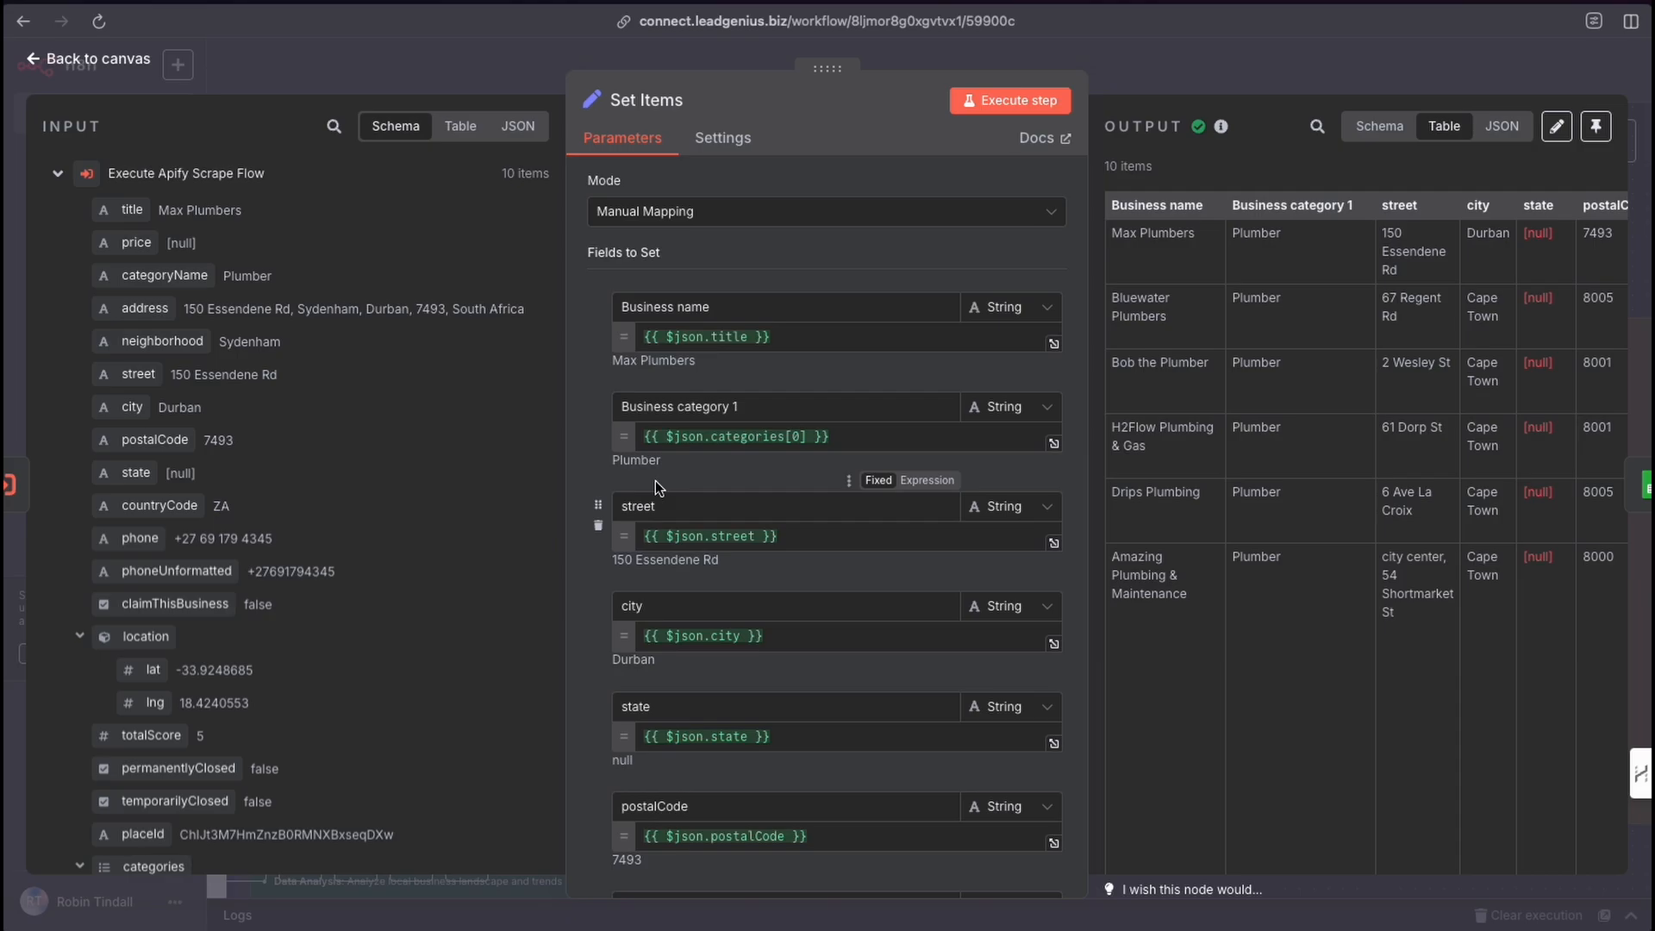
{"action": "left_click", "coordinate": [1020, 107]}
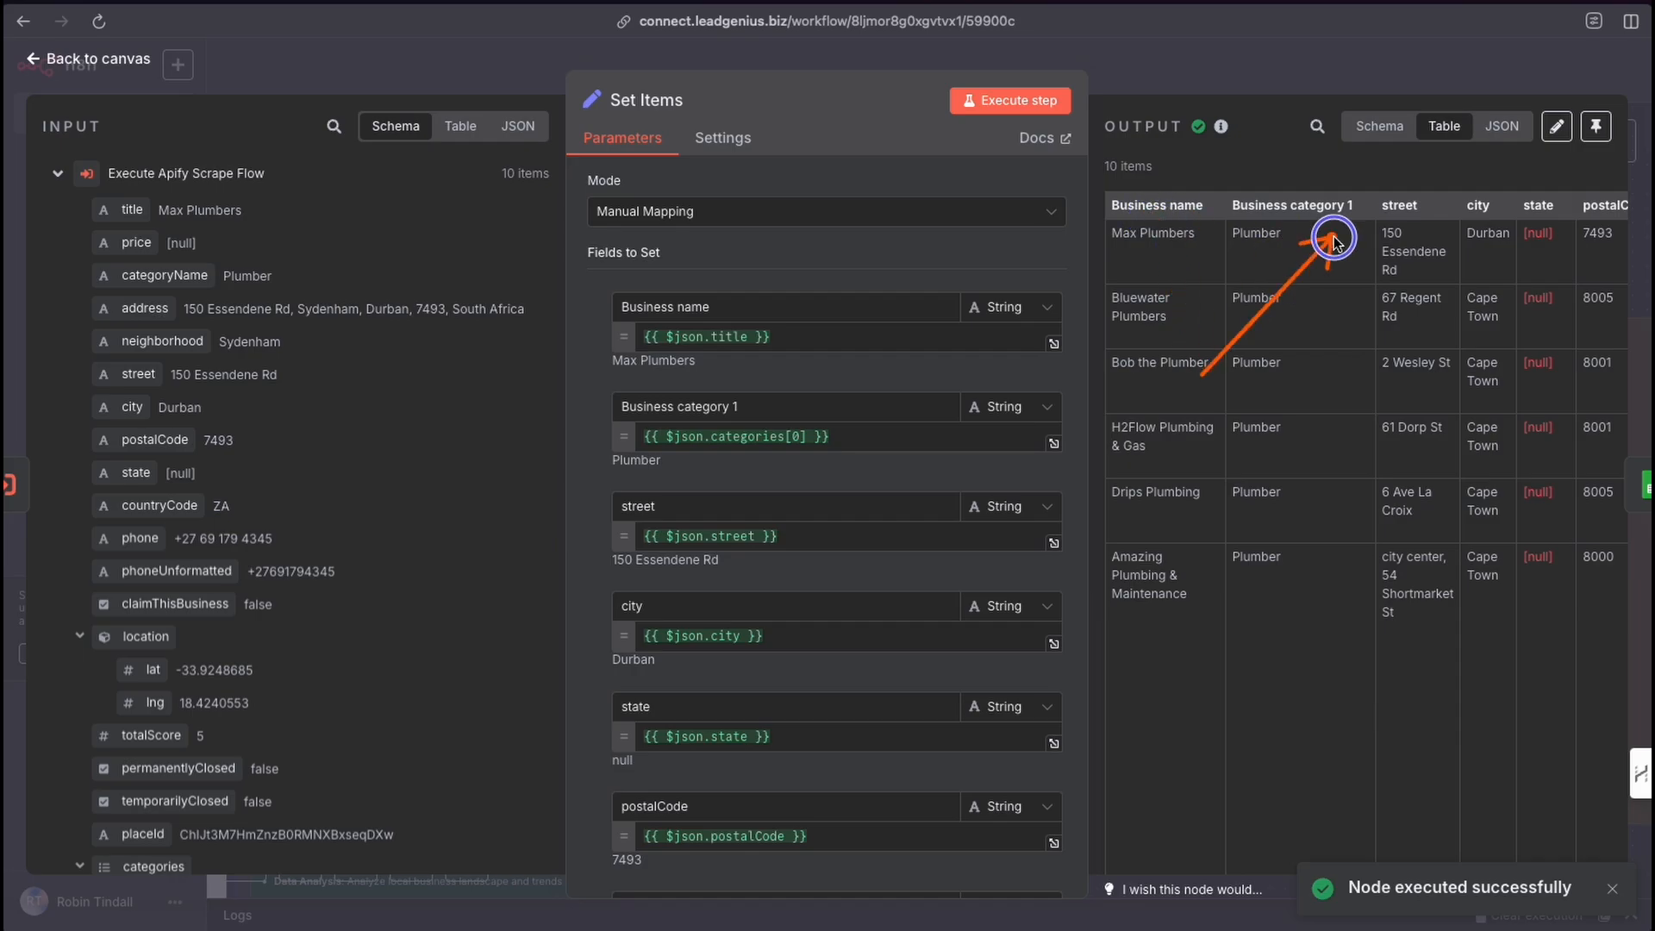
{"action": "scroll", "coordinate": [1490, 282], "scroll_direction": "right", "scroll_amount": 10}
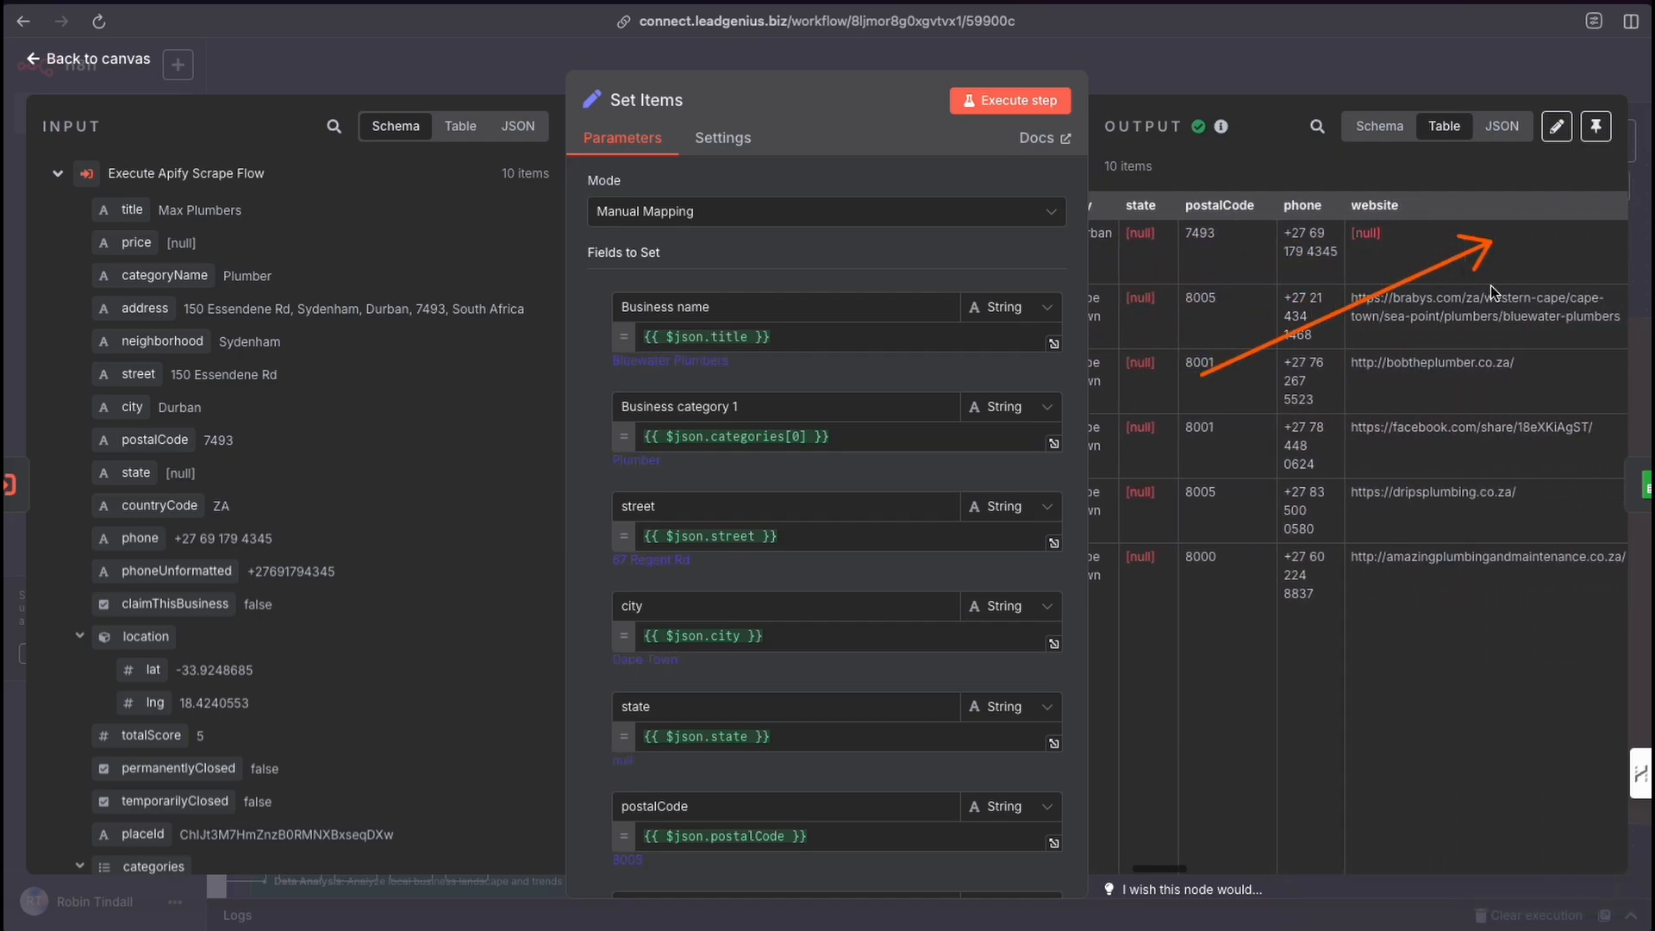
{"action": "scroll", "coordinate": [1482, 283], "scroll_direction": "right", "scroll_amount": 15}
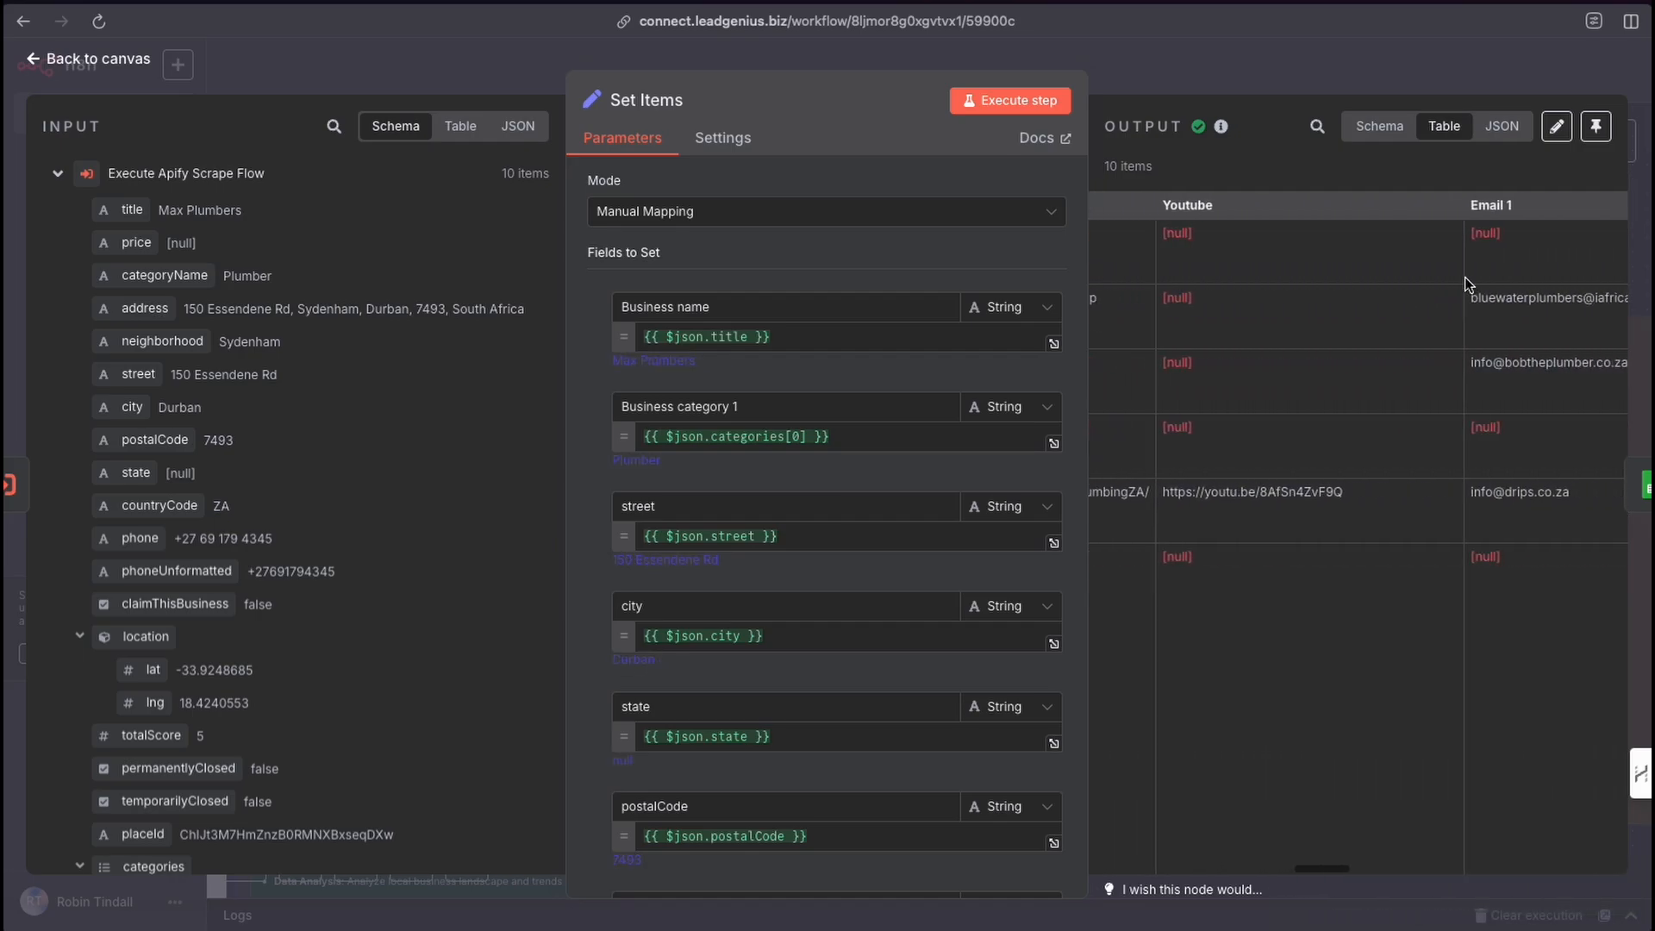
{"action": "scroll", "coordinate": [1462, 277], "scroll_direction": "right", "scroll_amount": 15}
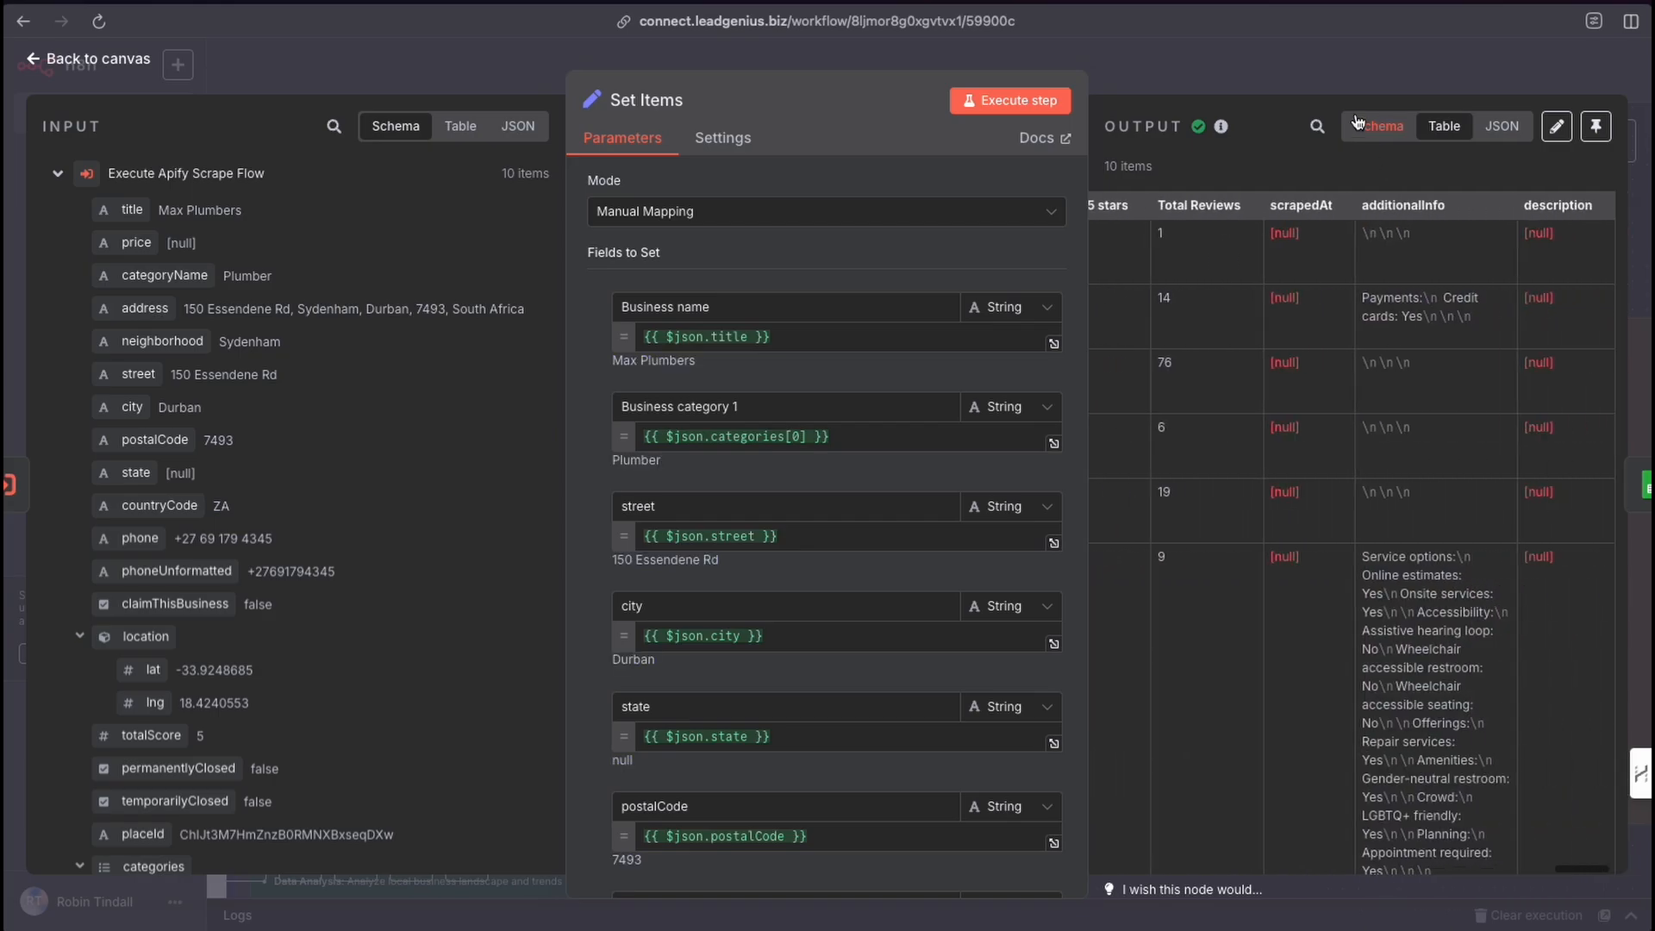
{"action": "left_click", "coordinate": [1294, 75]}
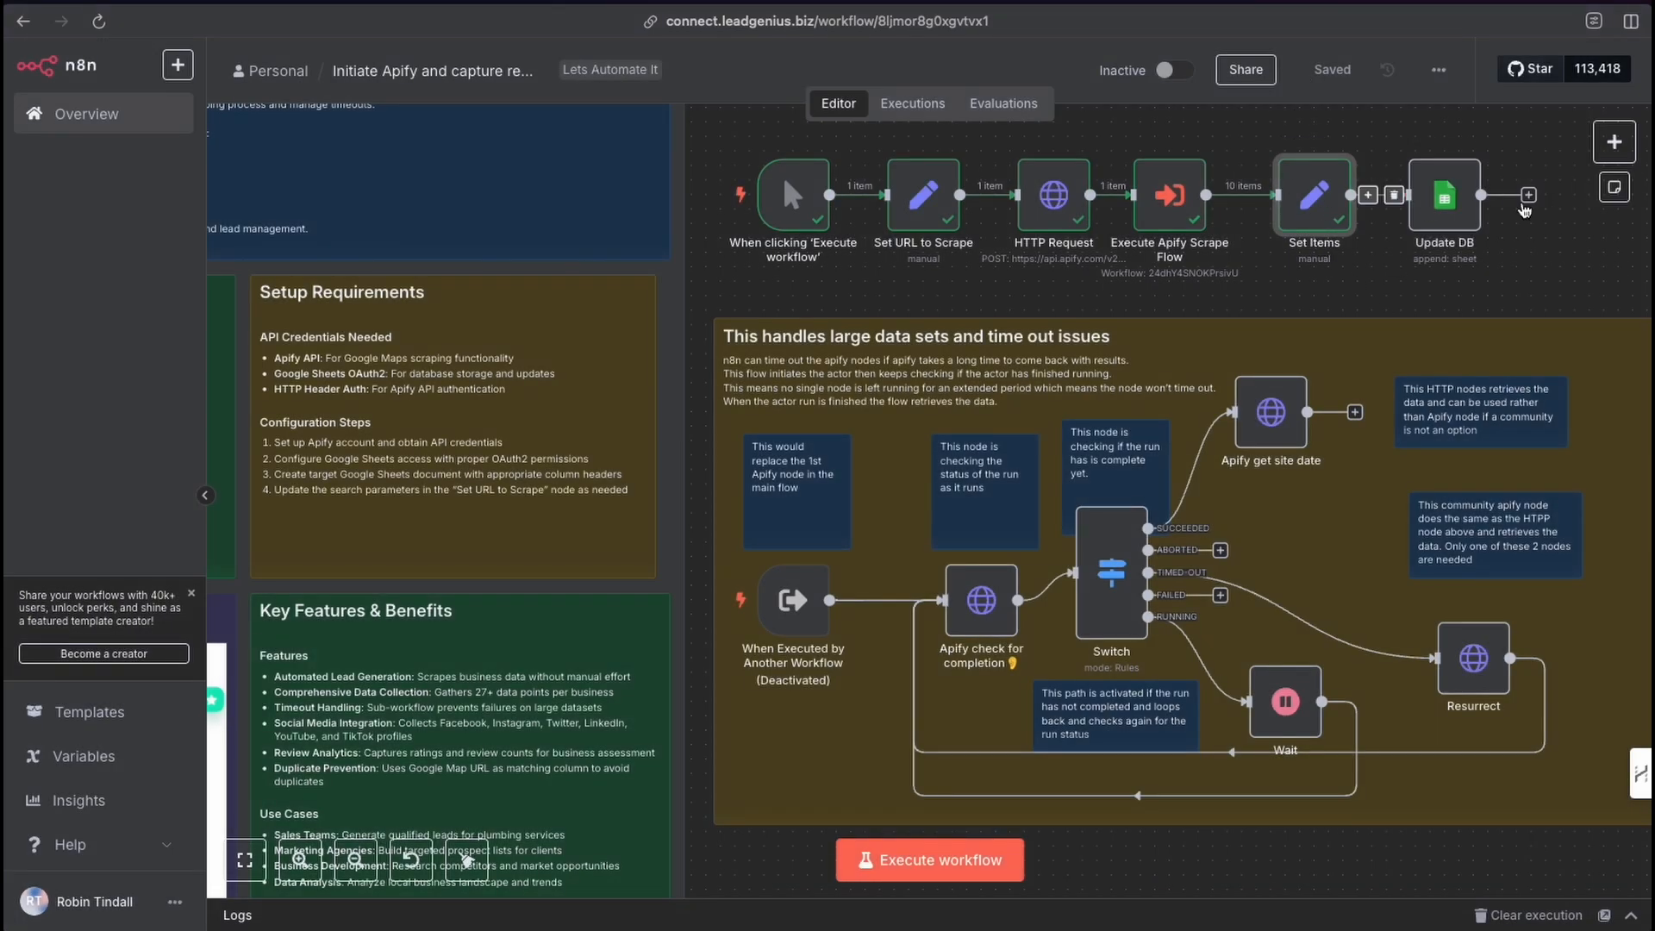
Look up the Google Sheets node's available actions without adding one.
{"action": "left_click", "coordinate": [1615, 142]}
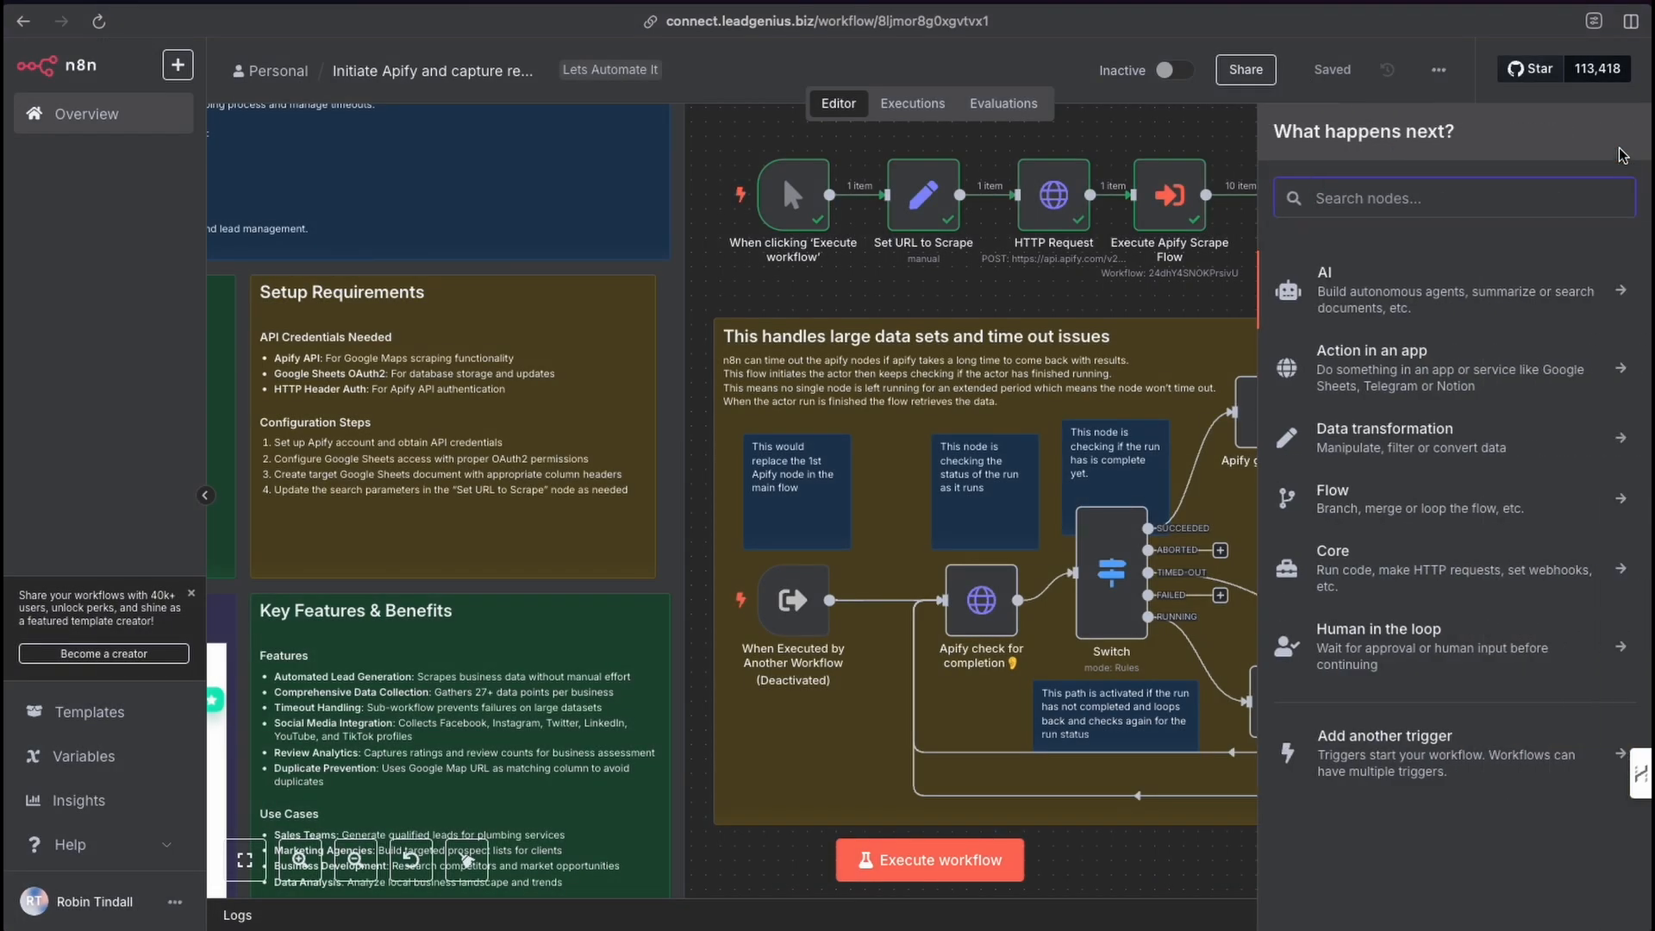
{"action": "type", "text": "sheet"}
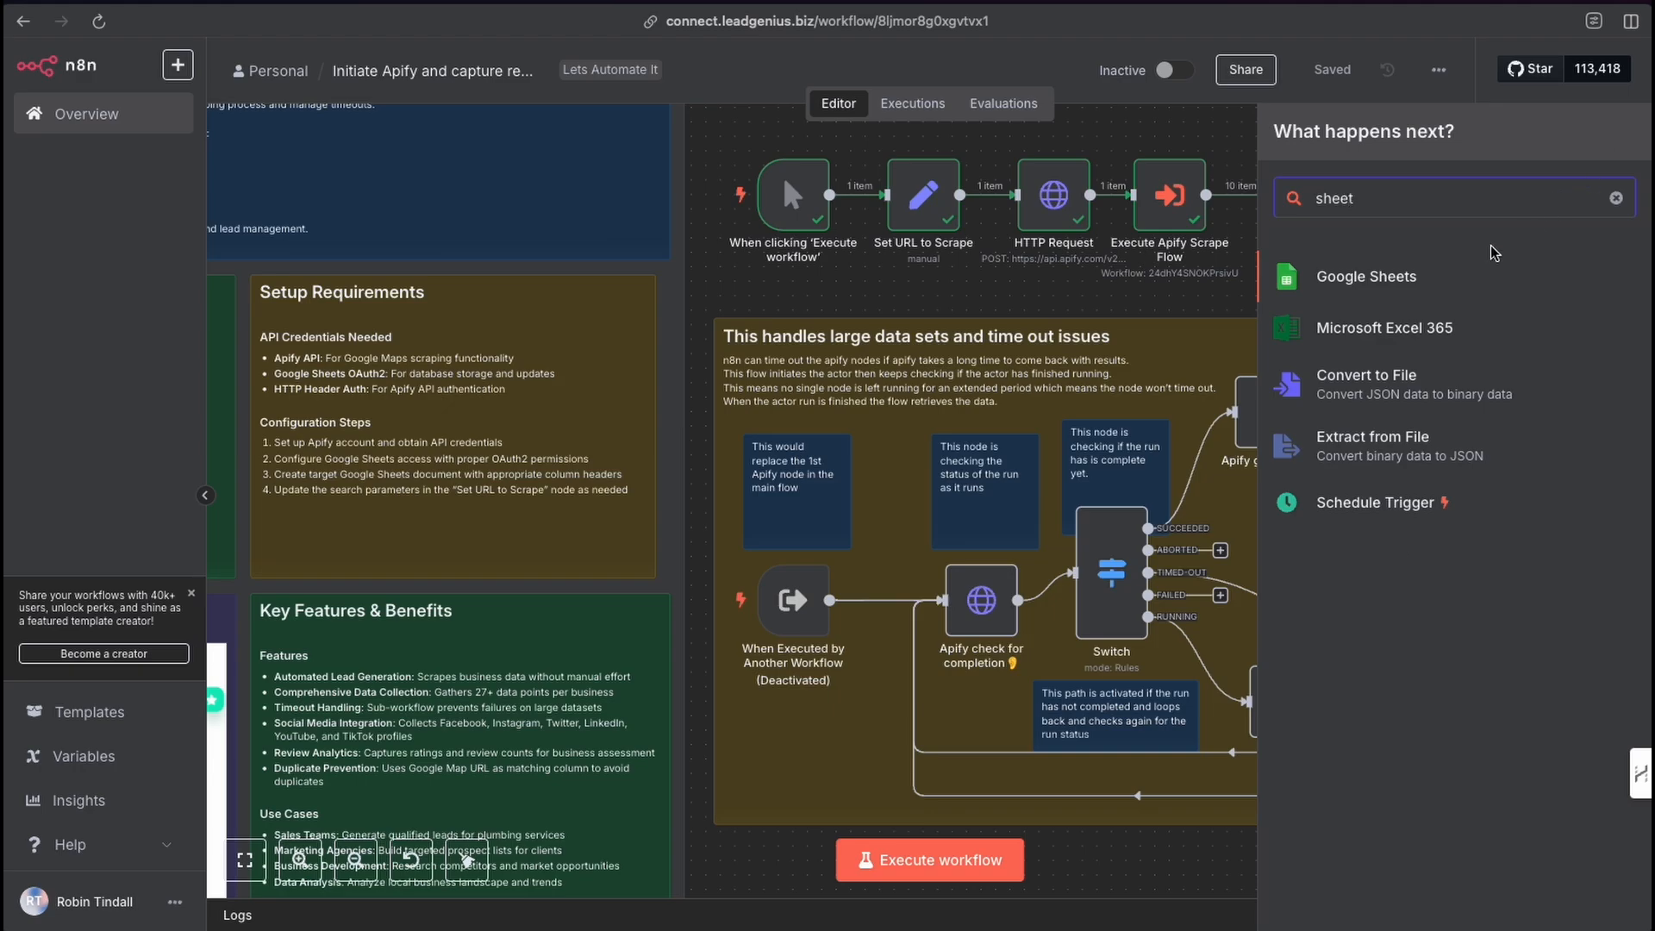
{"action": "left_click", "coordinate": [1437, 278]}
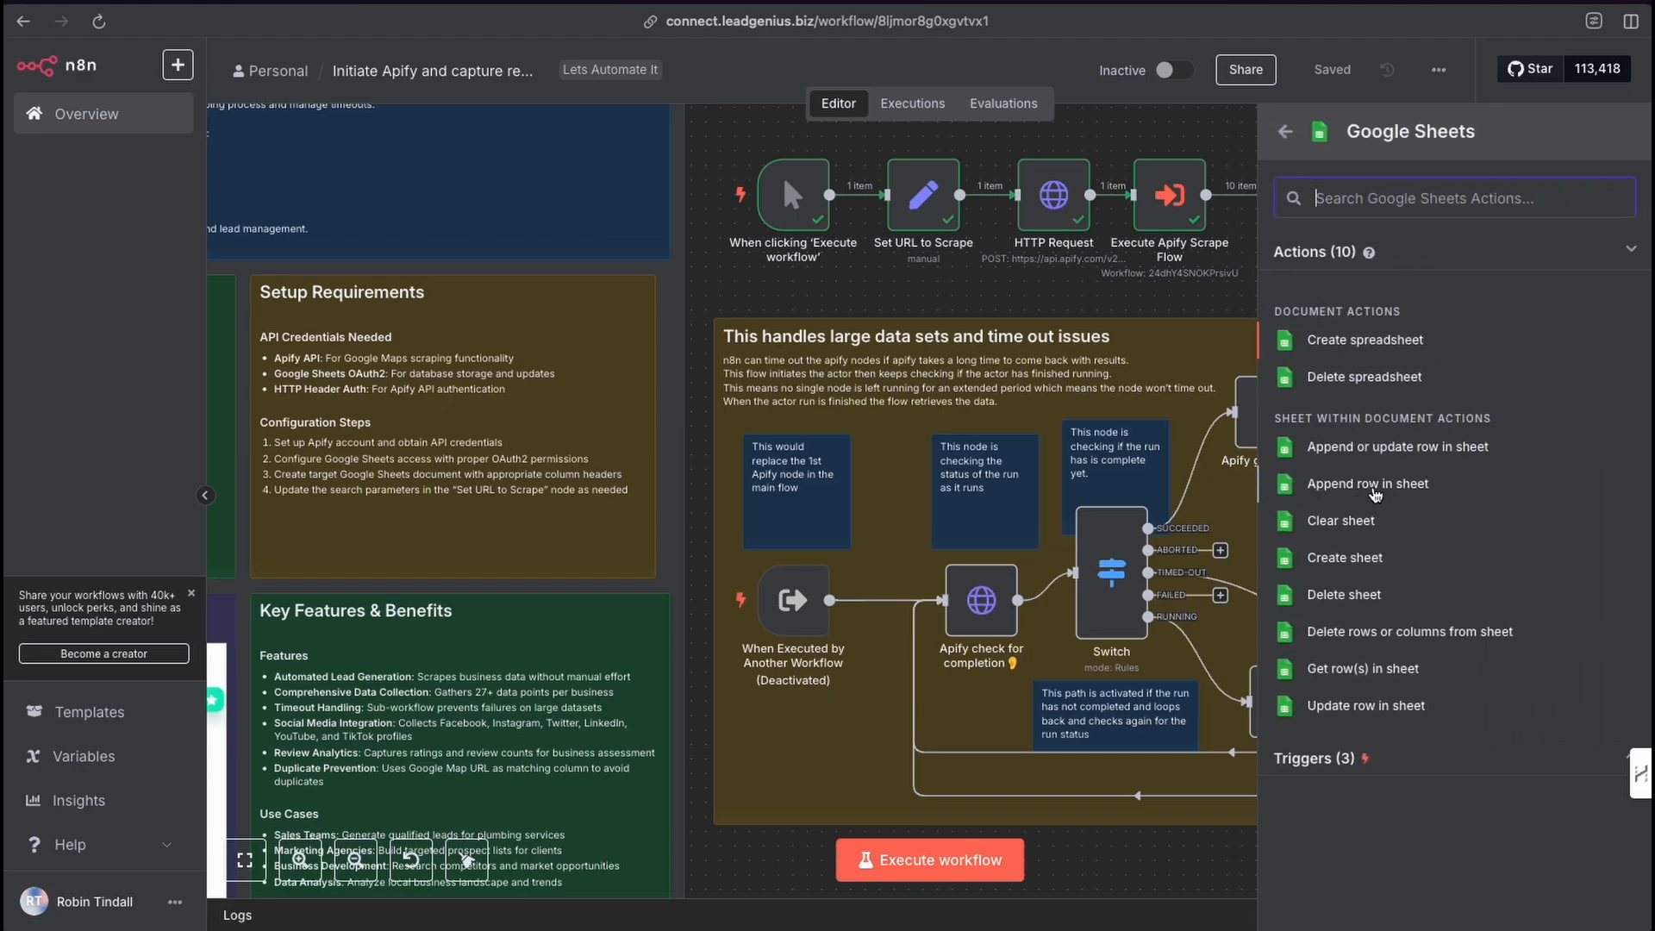
{"action": "left_click", "coordinate": [1203, 318]}
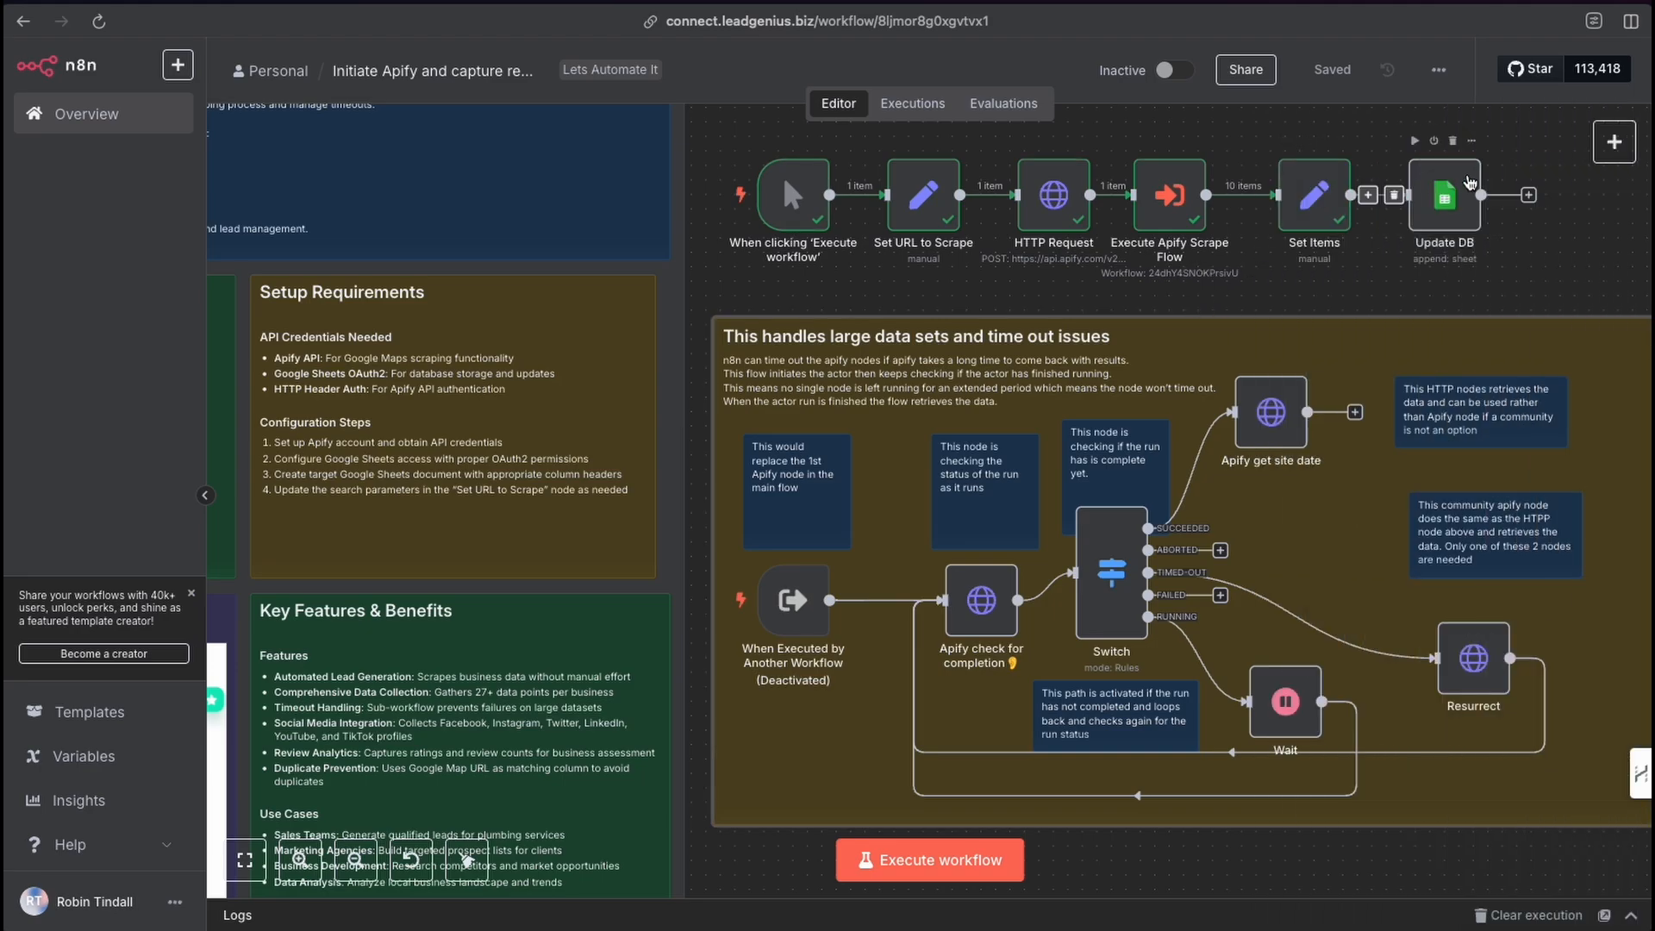
Open the Update DB node and review its Google Sheets OAuth2 credential settings.
{"action": "double_click", "coordinate": [1444, 198]}
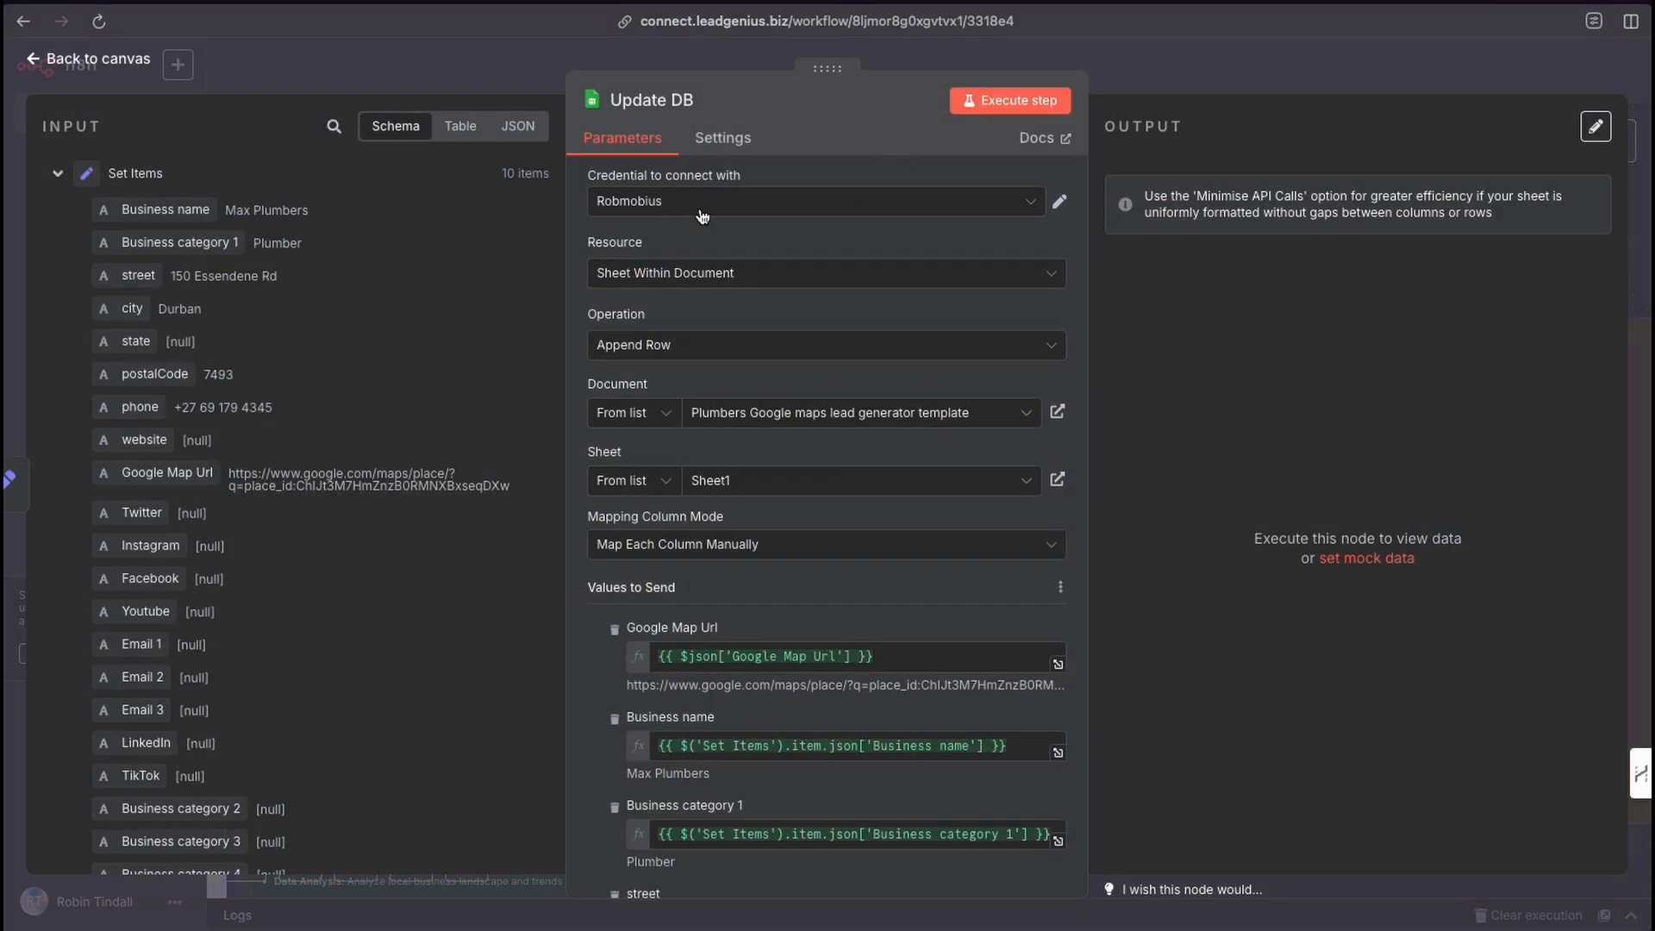
{"action": "left_click", "coordinate": [1059, 204]}
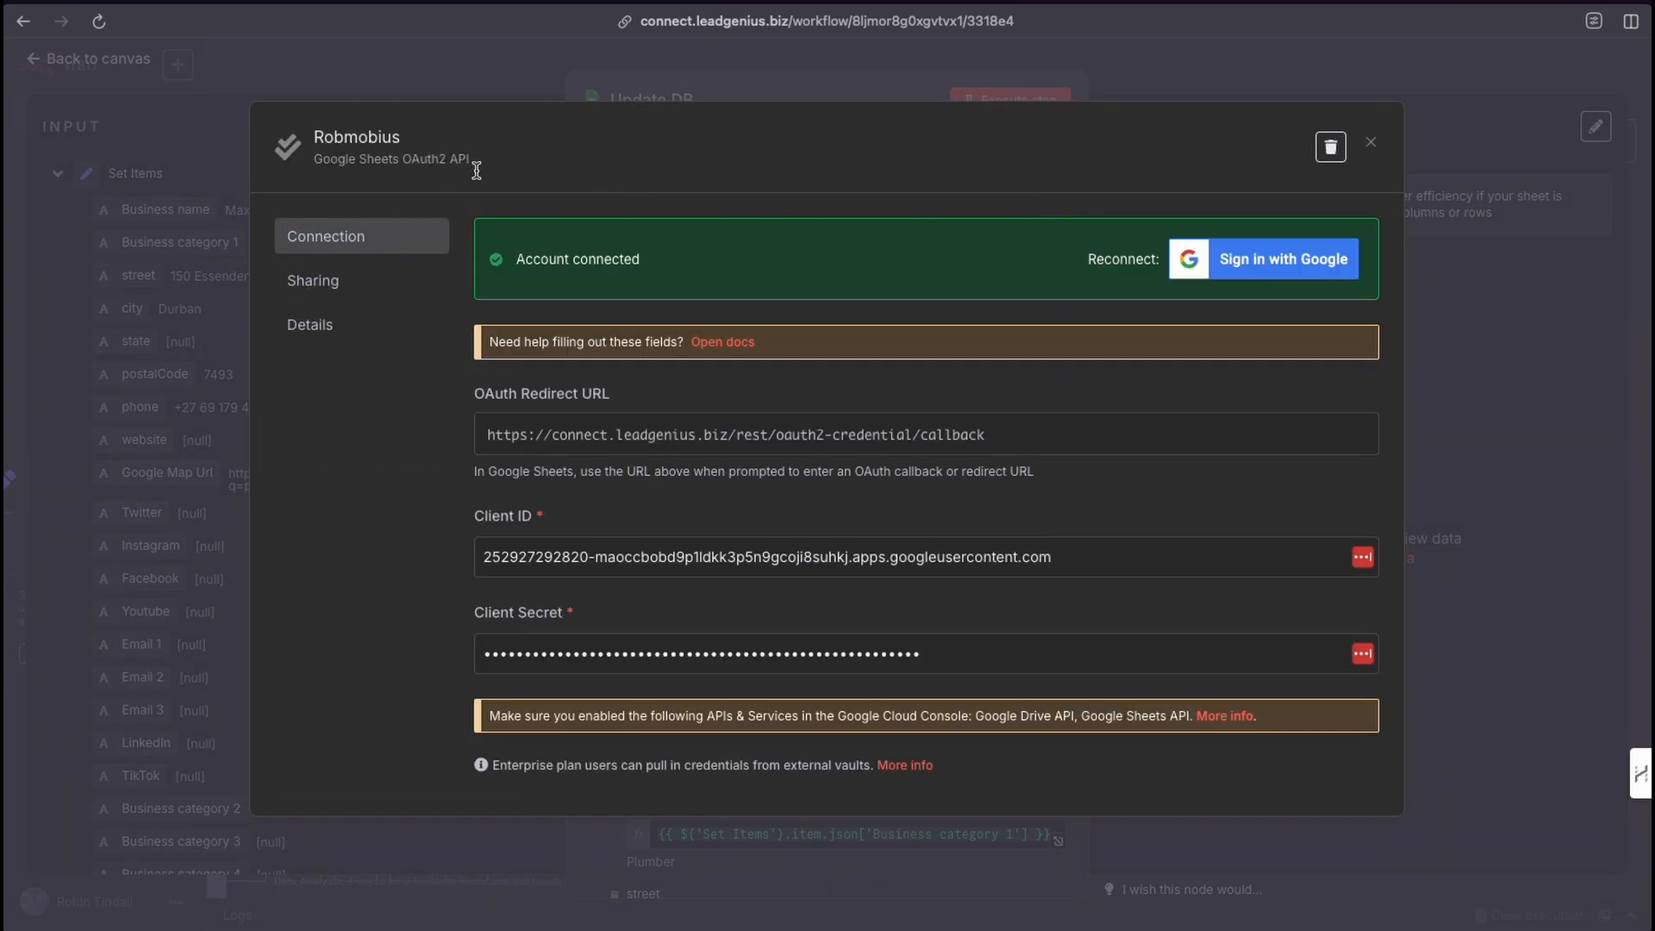
{"action": "left_click", "coordinate": [721, 360]}
{"action": "left_click", "coordinate": [1370, 144]}
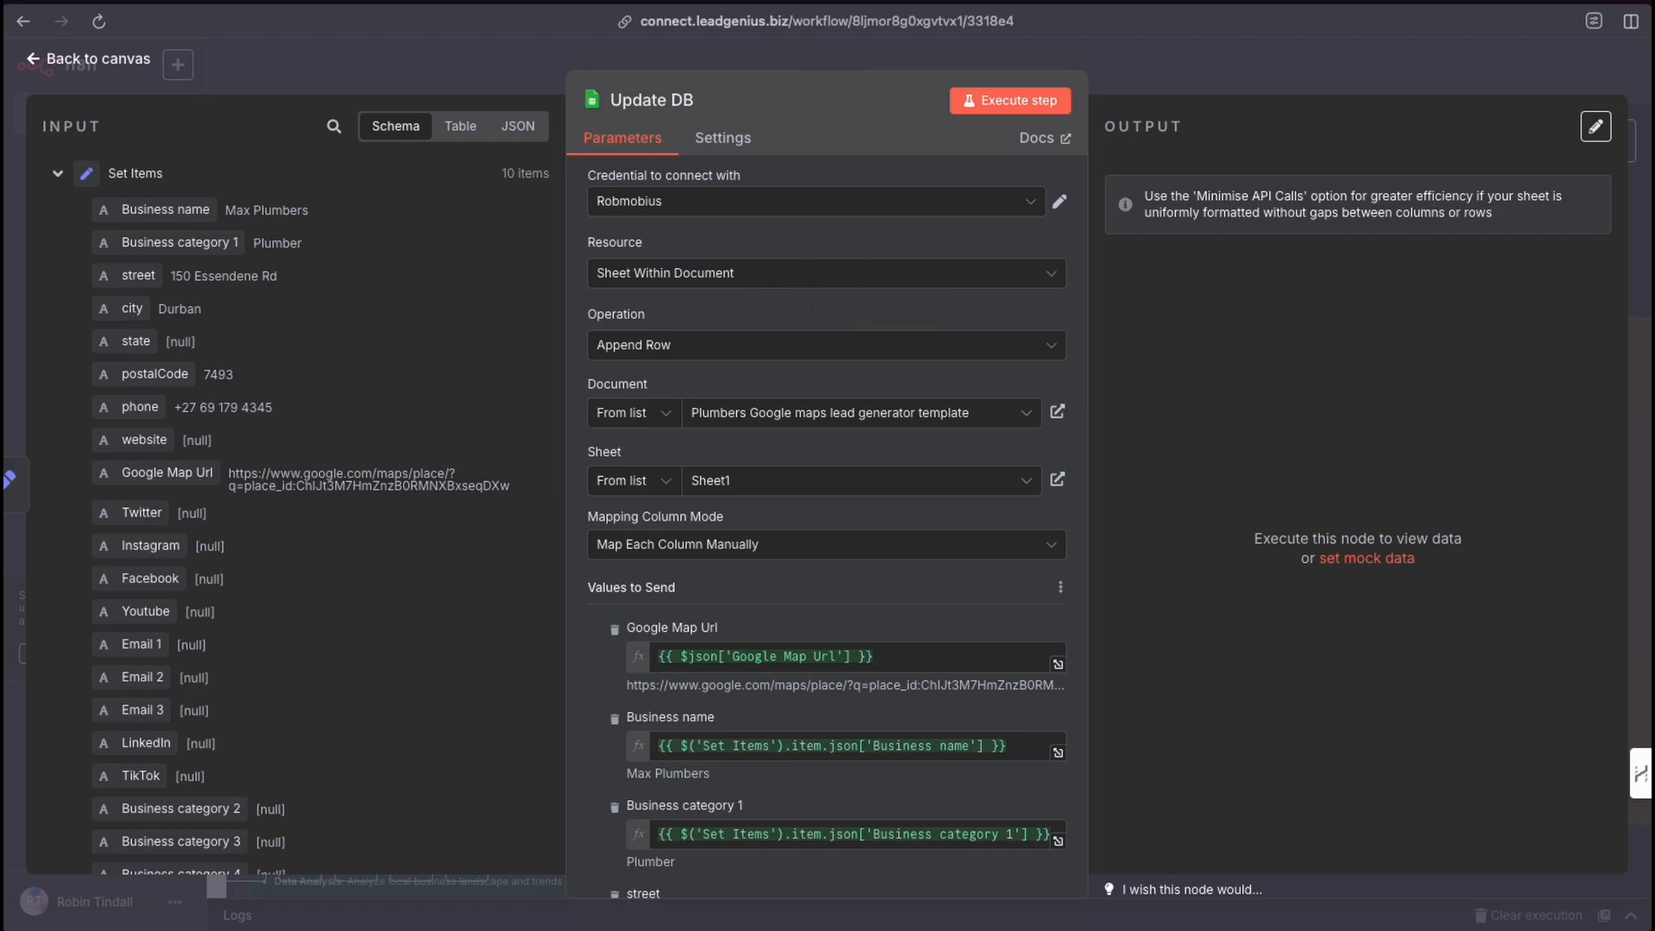
Switch to the Google maps lead generator template spreadsheet to inspect the written rows, then return to review the Update DB column mappings.
{"action": "key", "text": "ctrl+Tab"}
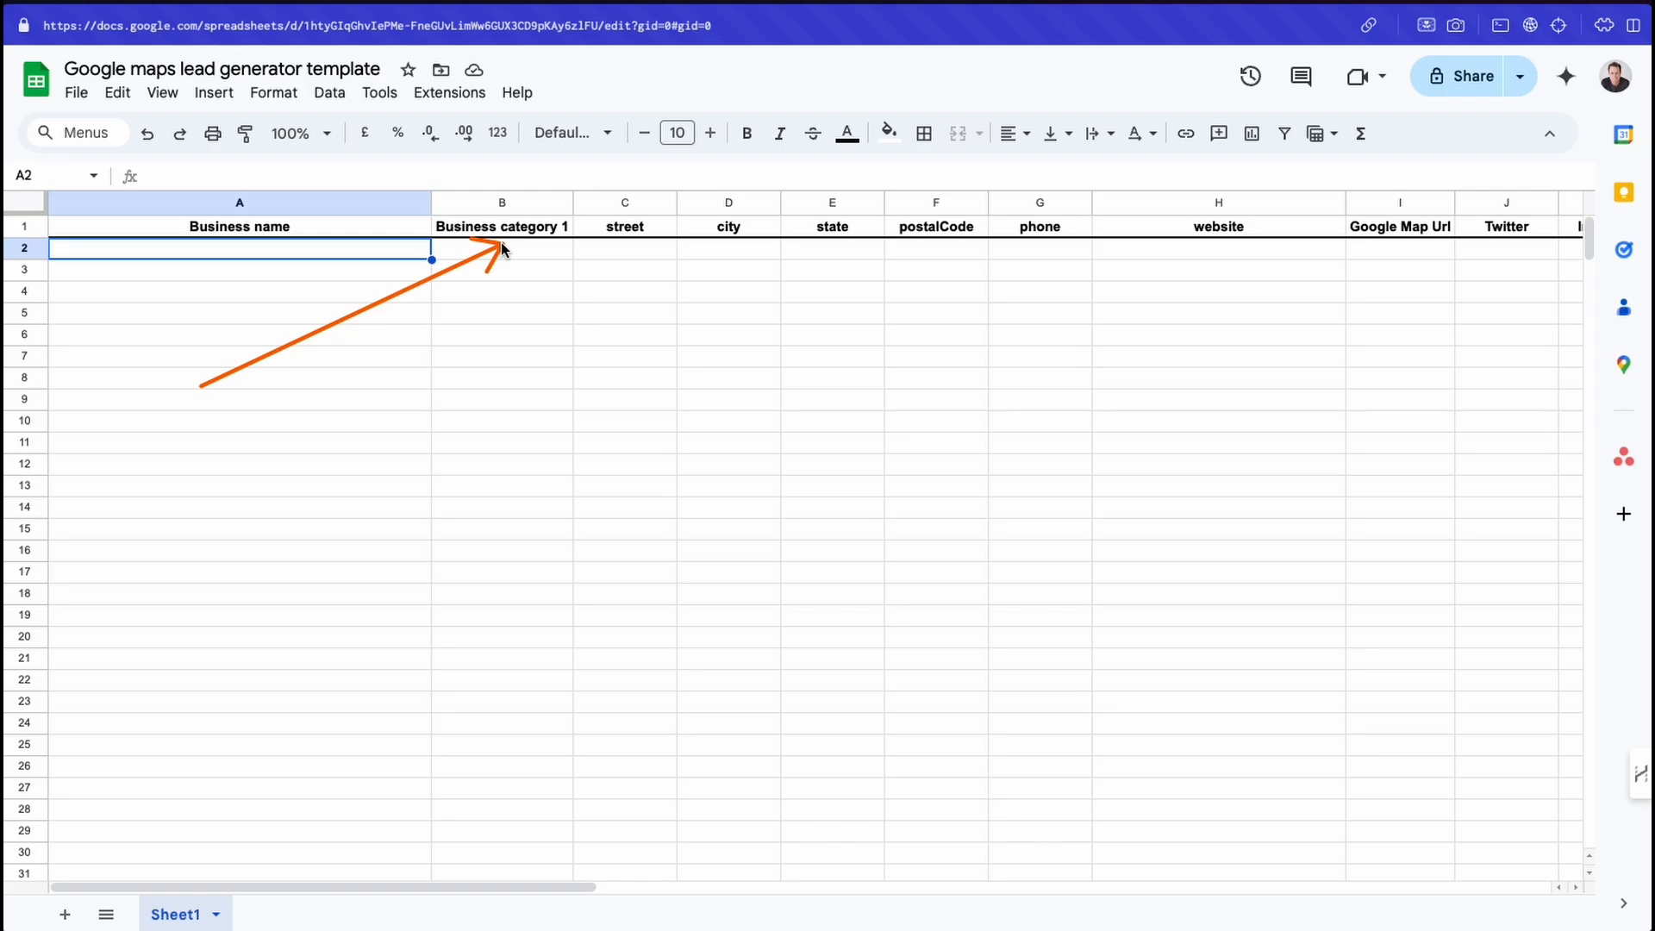
{"action": "scroll", "coordinate": [908, 337], "scroll_direction": "right", "scroll_amount": 10}
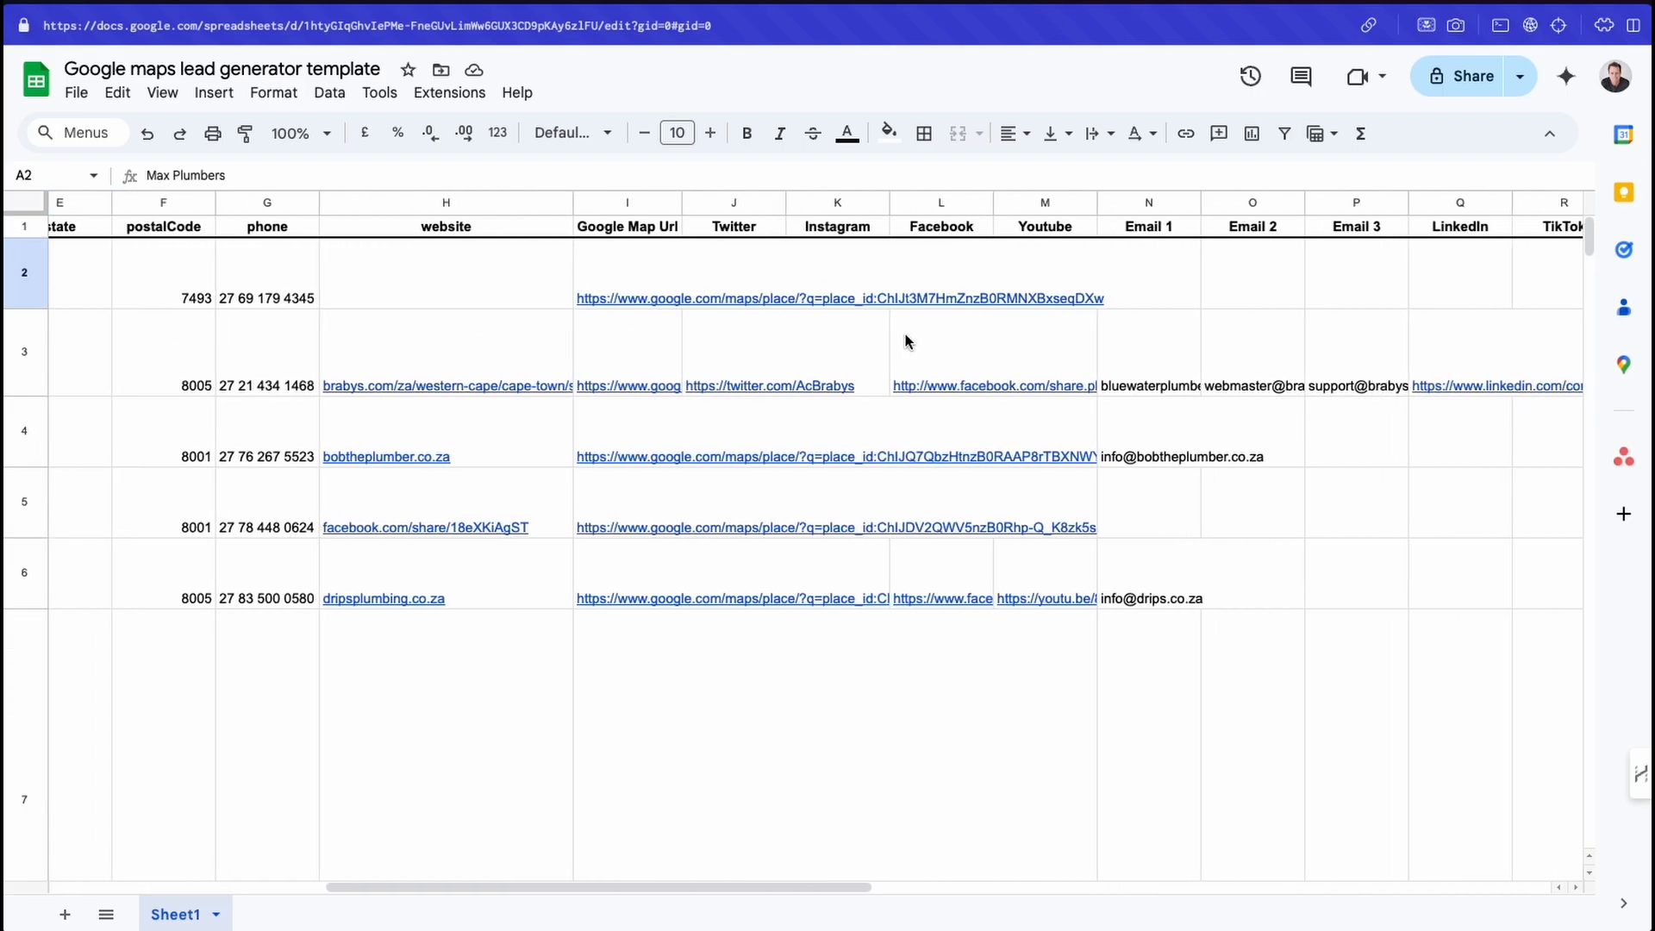
{"action": "scroll", "coordinate": [905, 341], "scroll_direction": "left", "scroll_amount": 10}
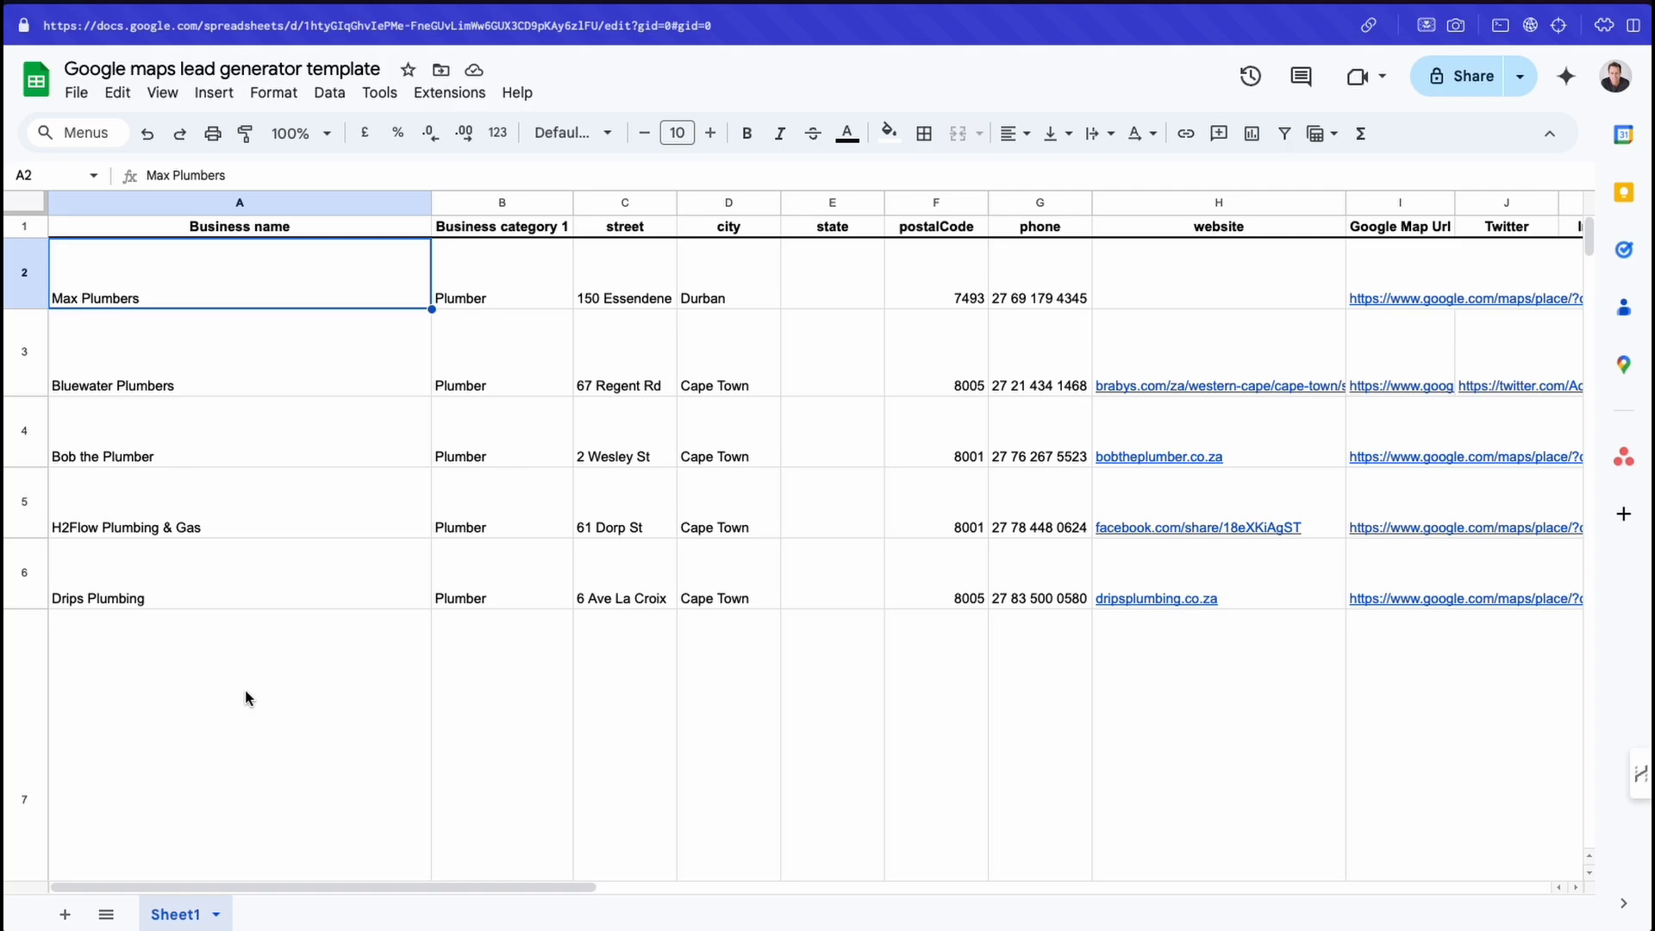
{"action": "mouse_move", "coordinate": [212, 715]}
{"action": "left_mouse_down"}
{"action": "mouse_move", "coordinate": [177, 596]}
{"action": "mouse_move", "coordinate": [324, 597]}
{"action": "mouse_move", "coordinate": [178, 529]}
{"action": "mouse_move", "coordinate": [148, 436]}
{"action": "mouse_move", "coordinate": [141, 295]}
{"action": "mouse_move", "coordinate": [143, 373]}
{"action": "mouse_move", "coordinate": [333, 427]}
{"action": "mouse_move", "coordinate": [1030, 453]}
{"action": "left_mouse_up"}
{"action": "key", "text": "ctrl+Tab"}
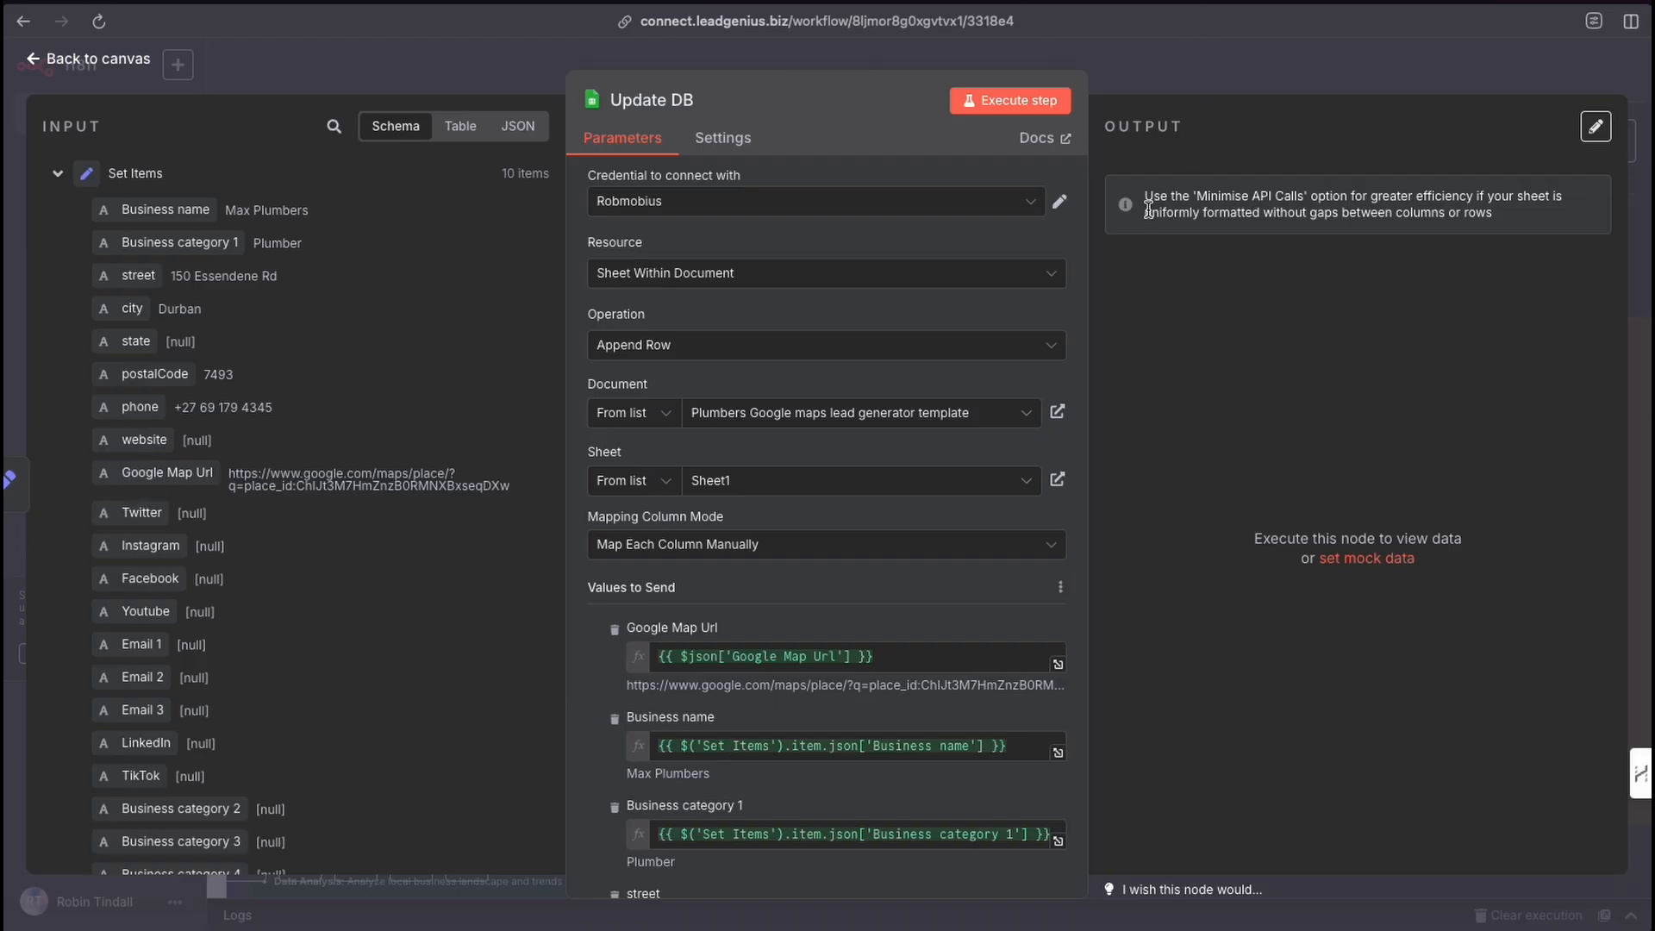
{"action": "scroll", "coordinate": [911, 595], "scroll_direction": "down", "scroll_amount": 3}
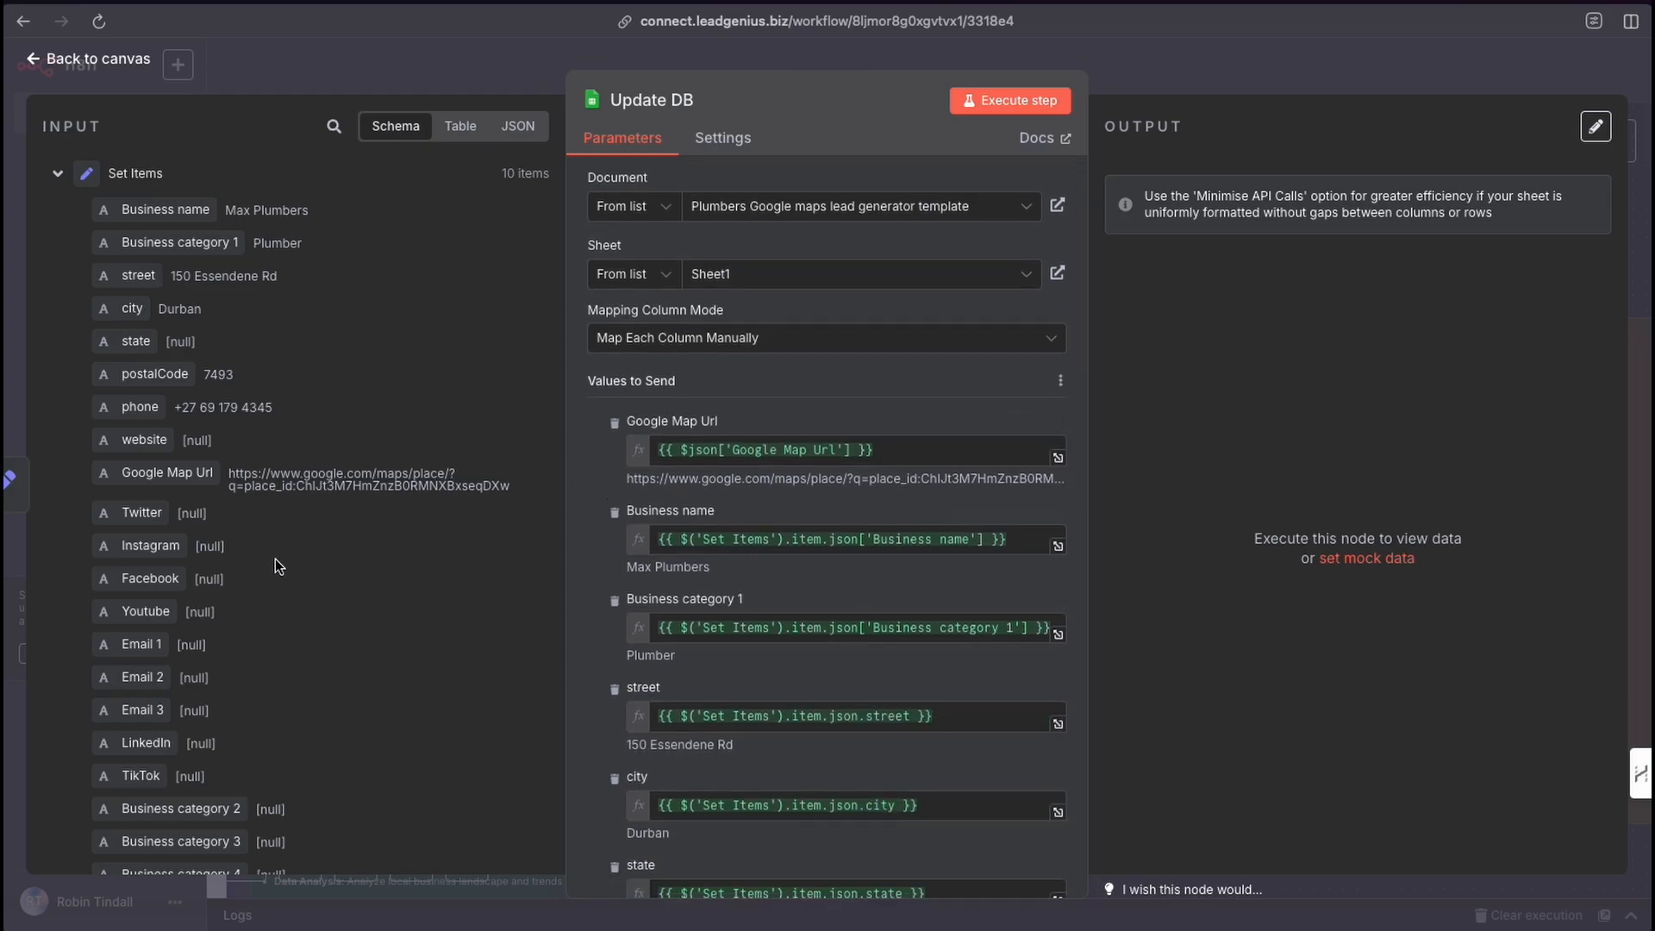
Open the Update DB node's document source options to view the ways of selecting the spreadsheet.
{"action": "mouse_move", "coordinate": [381, 400]}
{"action": "left_mouse_down"}
{"action": "mouse_move", "coordinate": [148, 246]}
{"action": "mouse_move", "coordinate": [172, 518]}
{"action": "left_mouse_up"}
{"action": "scroll", "coordinate": [673, 392], "scroll_direction": "up", "scroll_amount": 1}
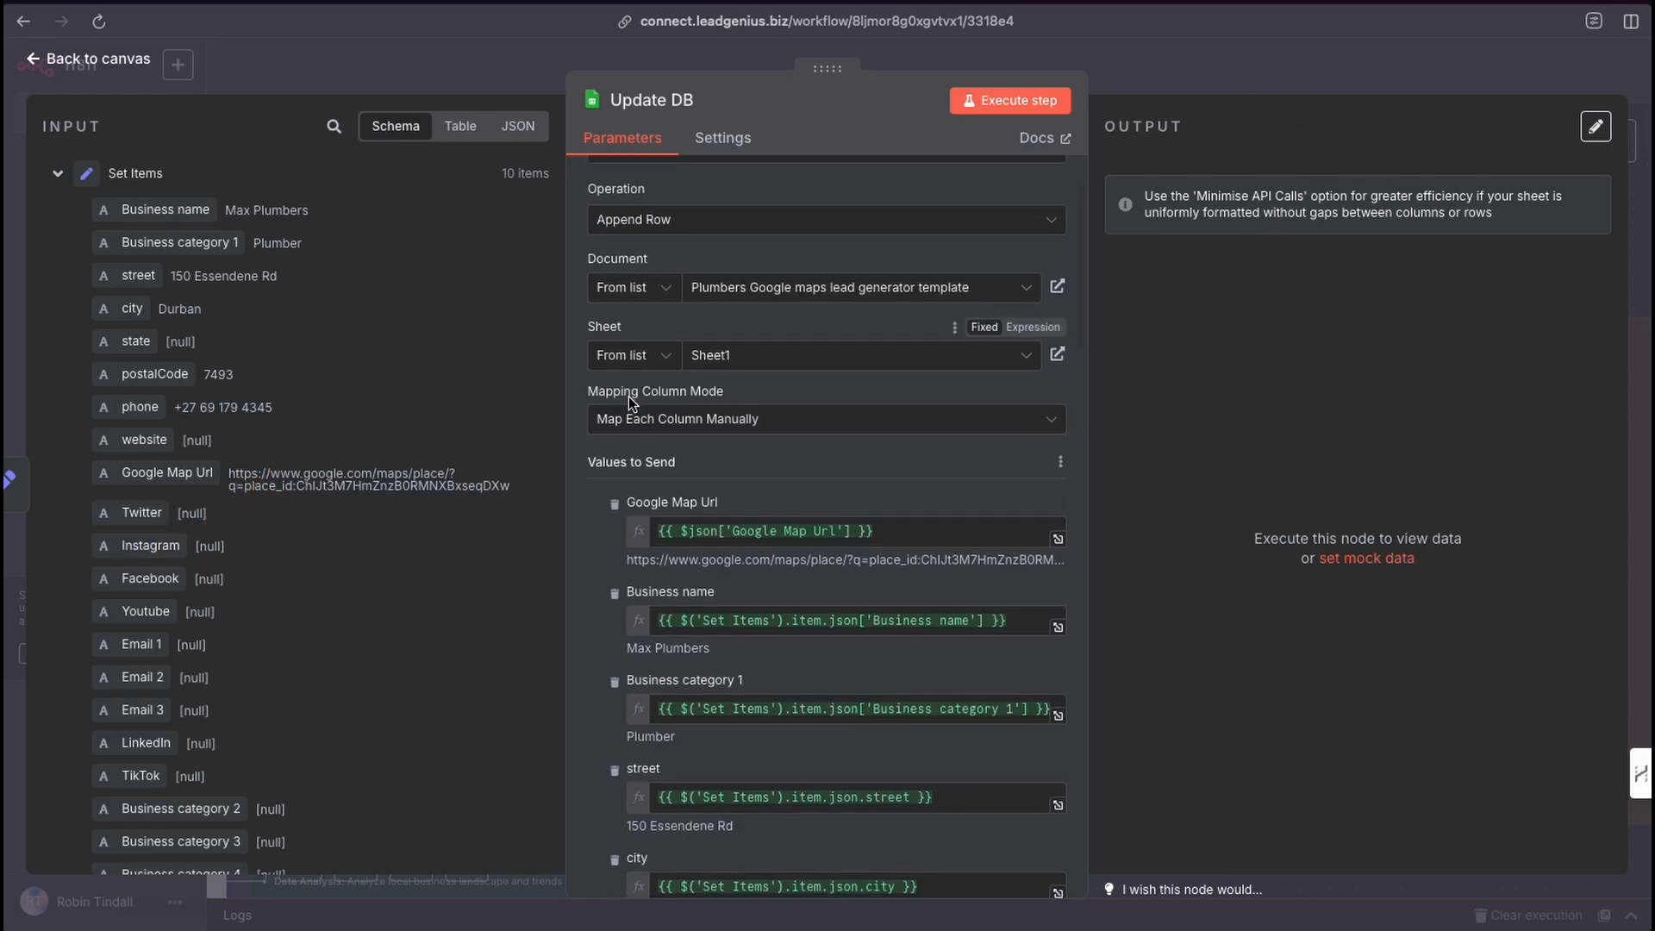
{"action": "left_click", "coordinate": [565, 403]}
{"action": "left_click_drag", "start_coordinate": [565, 403], "coordinate": [633, 298]}
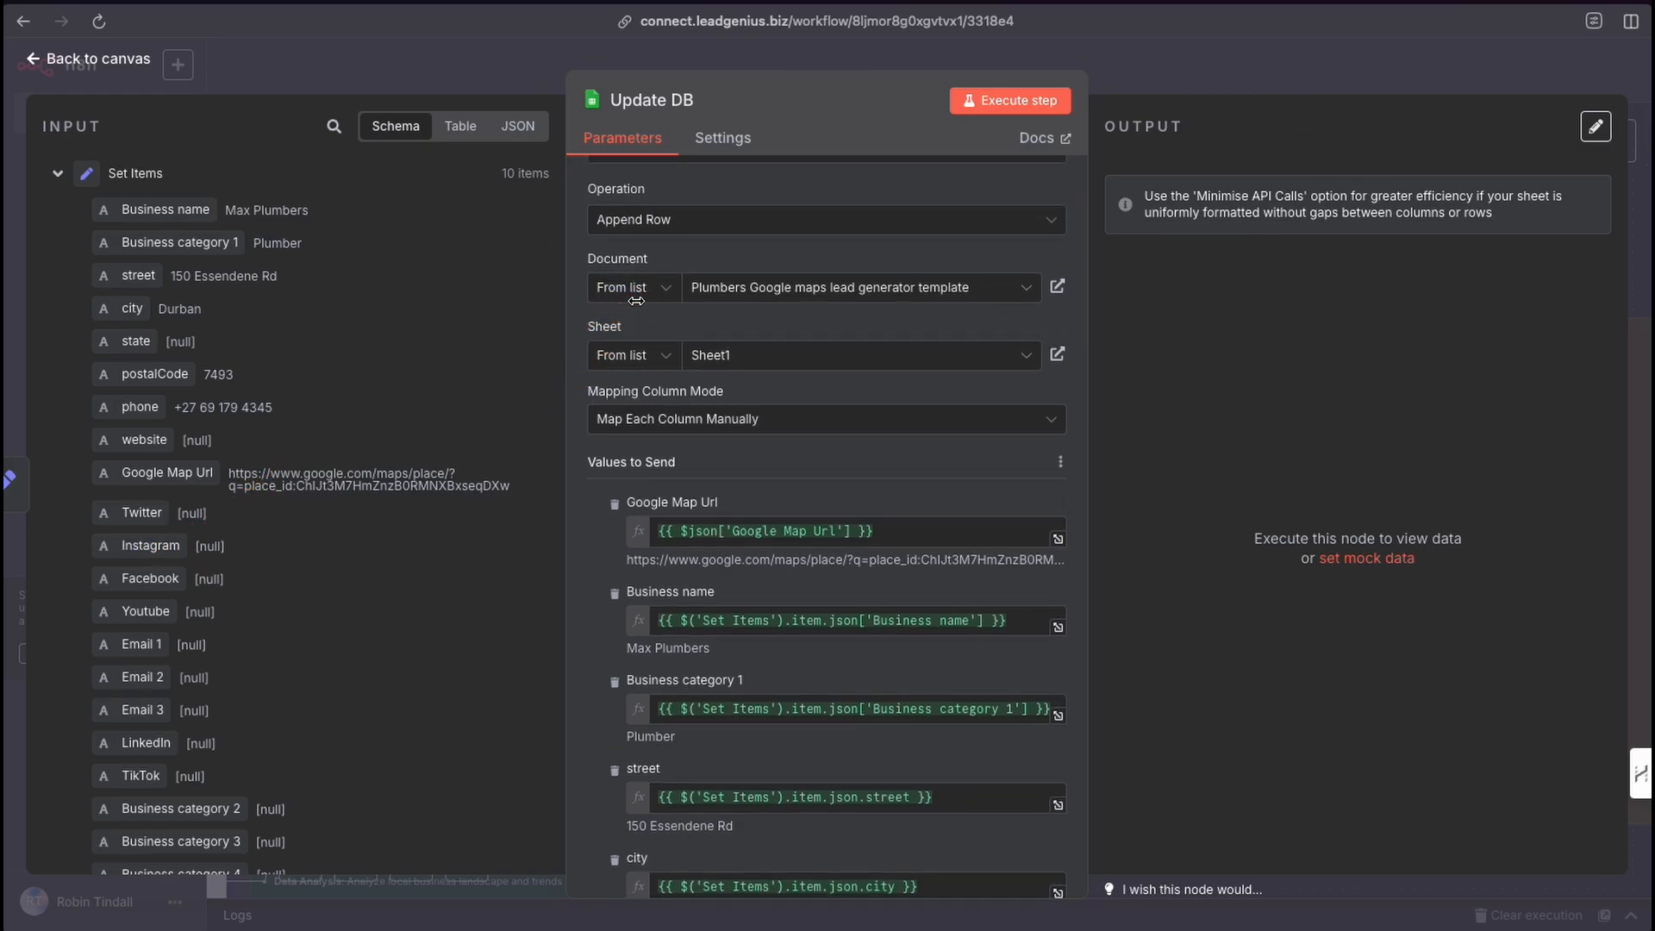
{"action": "left_click", "coordinate": [661, 298]}
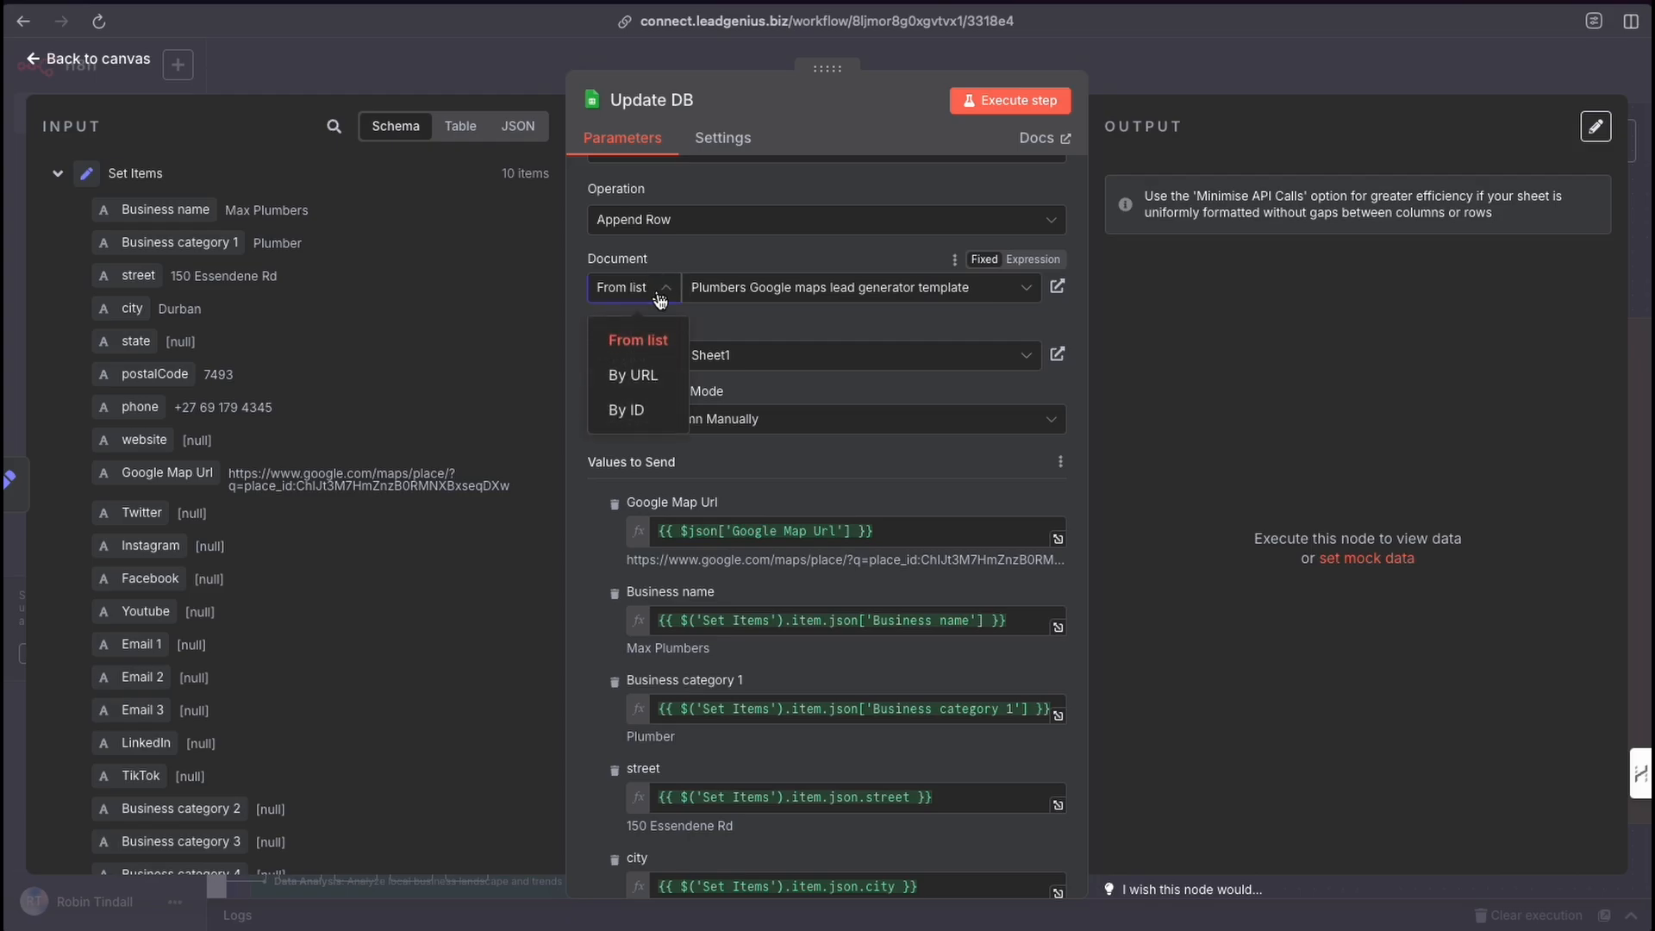
{"action": "left_click", "coordinate": [724, 321]}
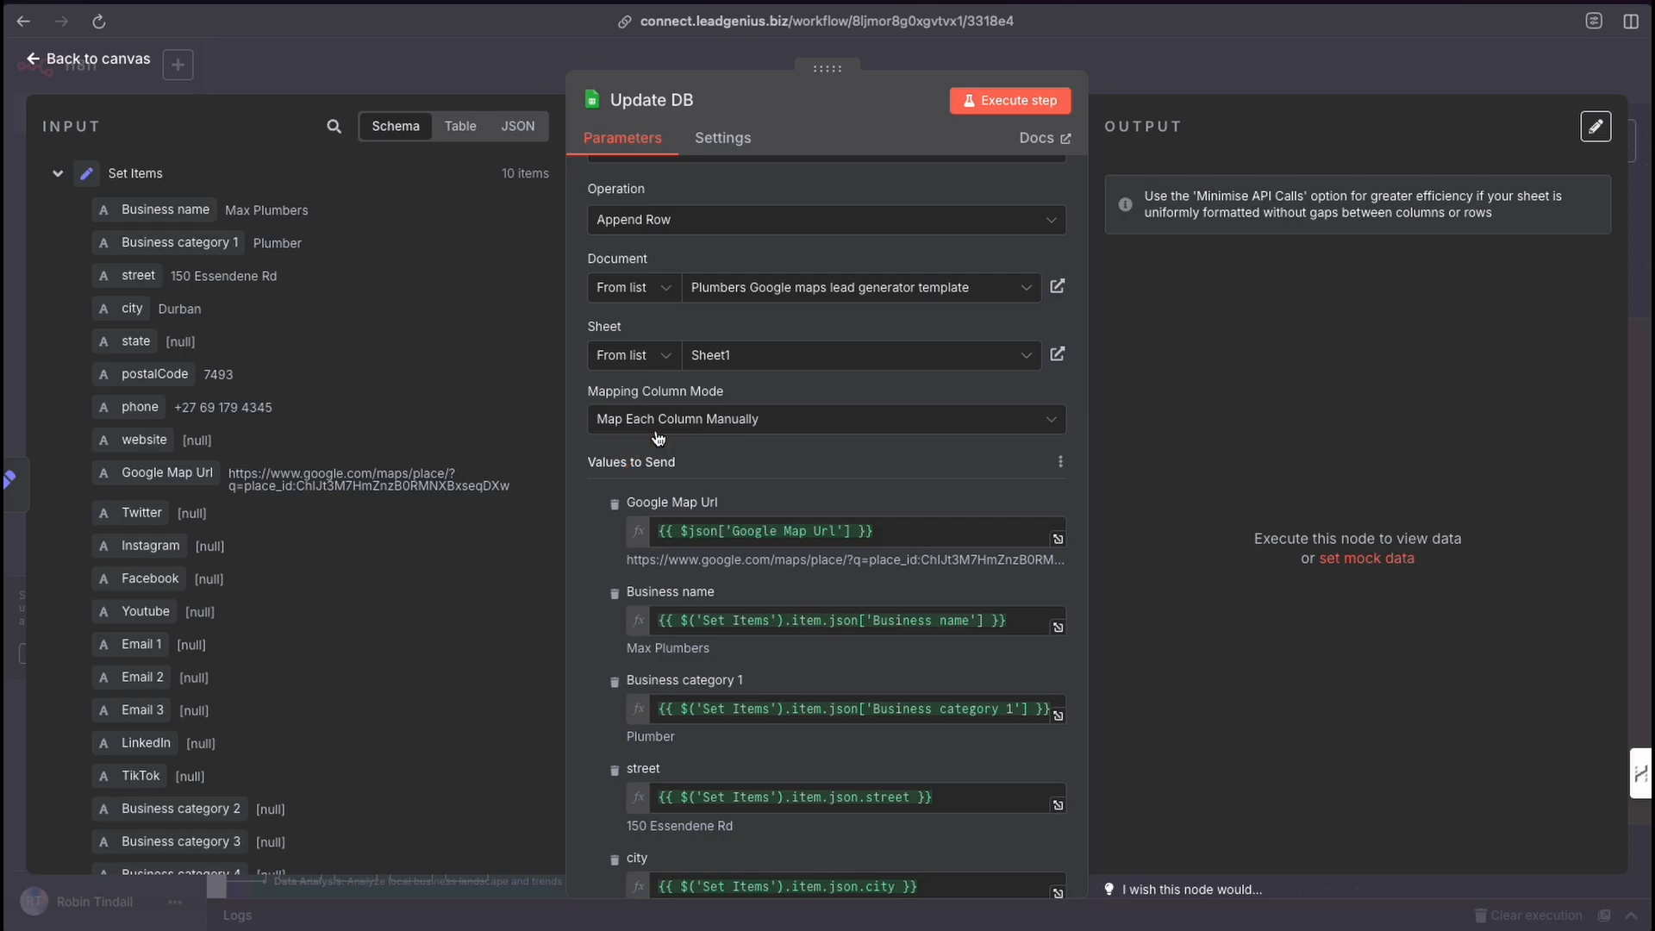
Scroll through the Update DB node's Values to Send mappings, examining each column's expression.
{"action": "scroll", "coordinate": [819, 545], "scroll_direction": "down", "scroll_amount": 3}
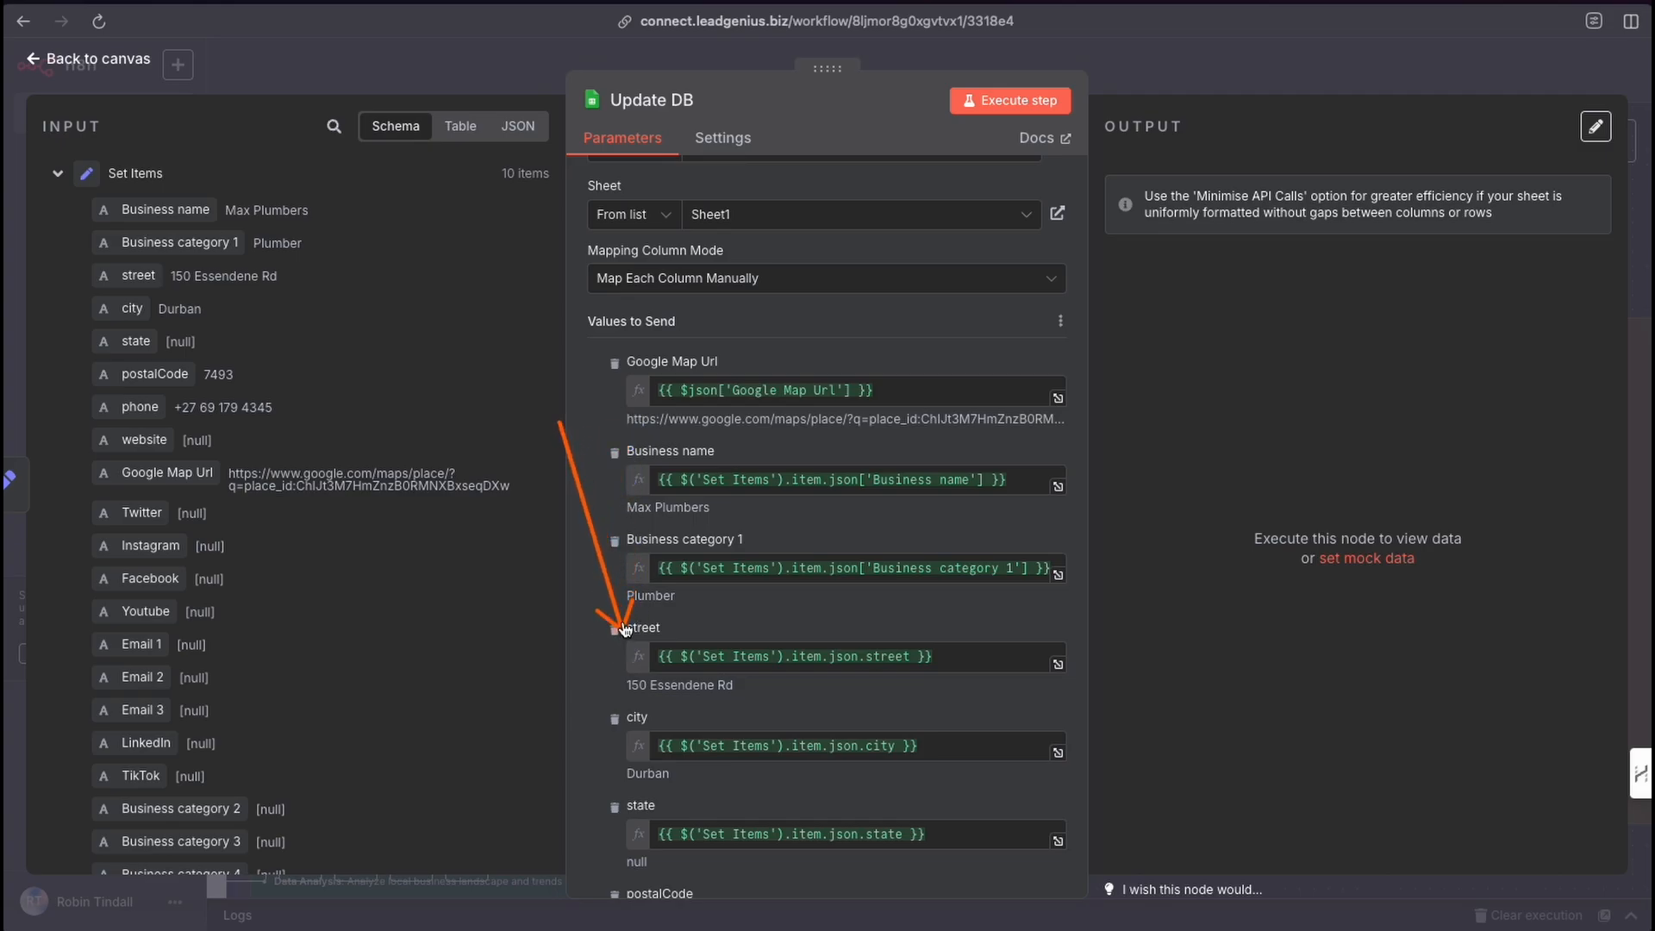
{"action": "left_click_drag", "start_coordinate": [164, 278], "coordinate": [686, 457]}
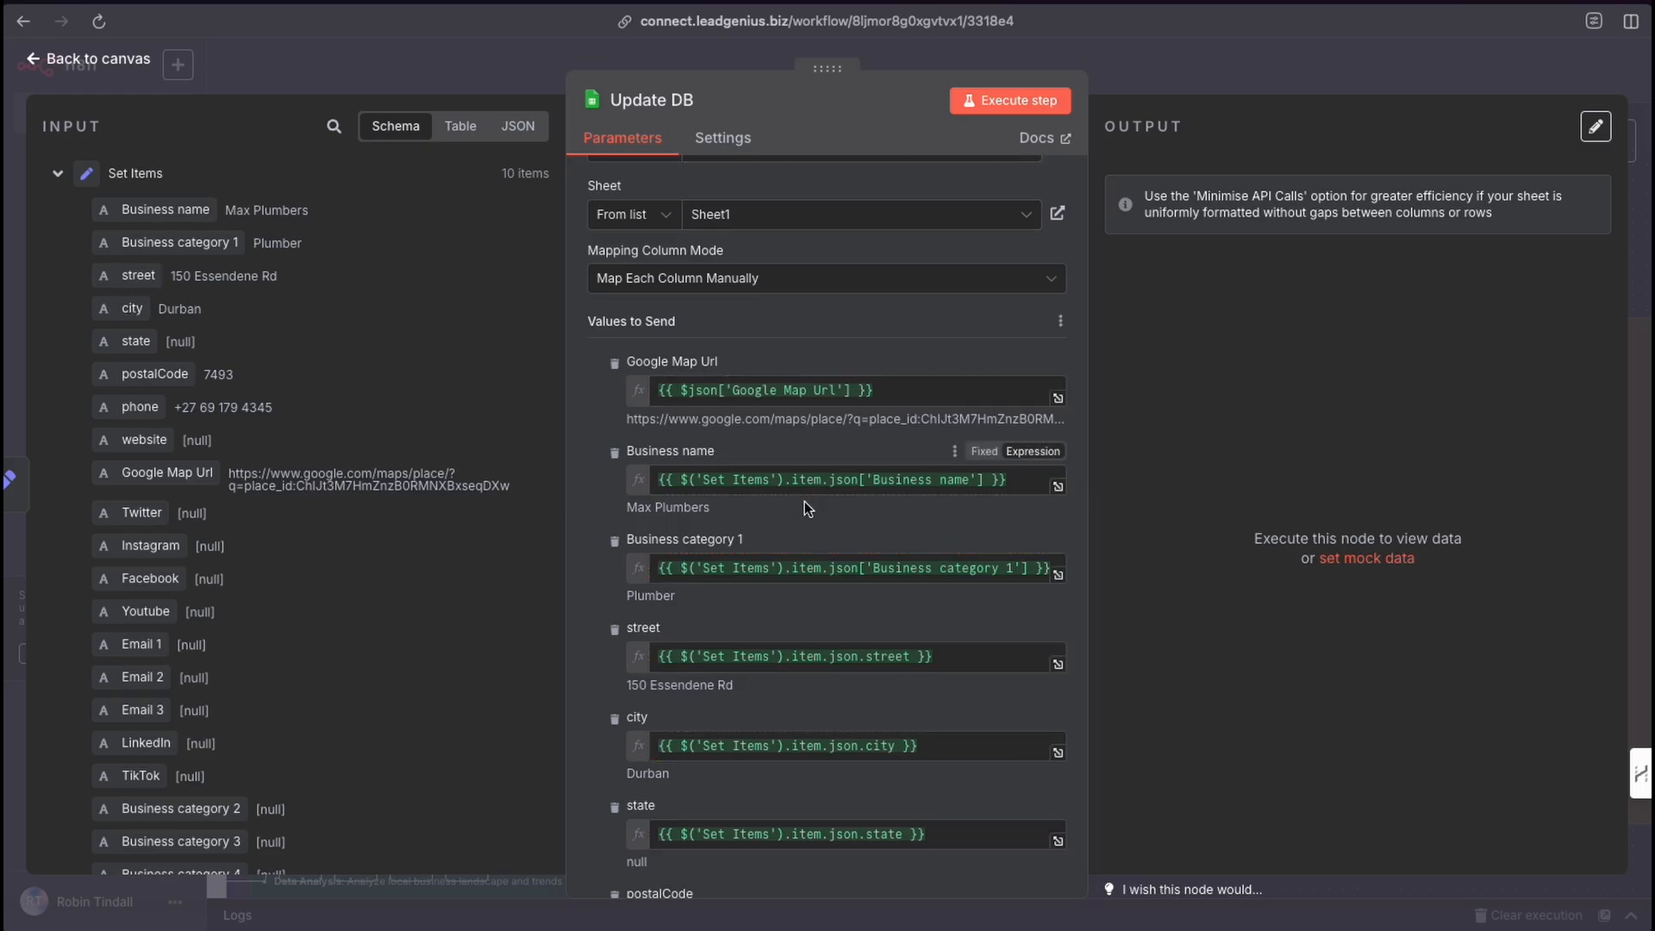
{"action": "scroll", "coordinate": [804, 504], "scroll_direction": "down", "scroll_amount": 10}
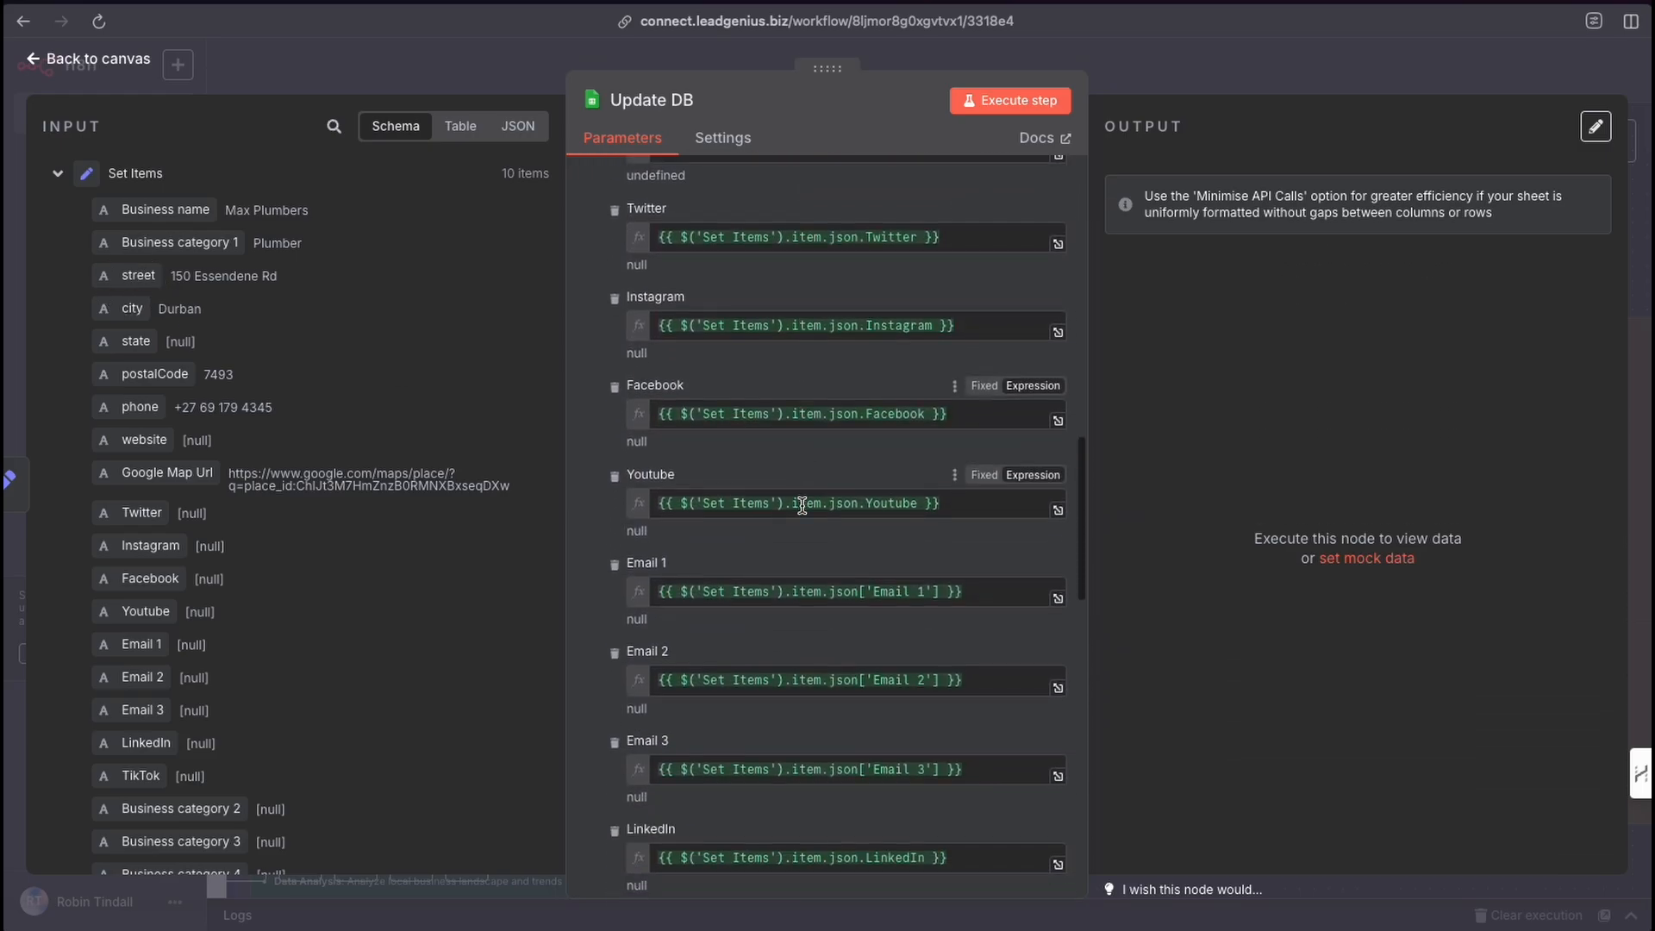
{"action": "scroll", "coordinate": [800, 505], "scroll_direction": "down", "scroll_amount": 5}
{"action": "scroll", "coordinate": [800, 505], "scroll_direction": "up", "scroll_amount": 7}
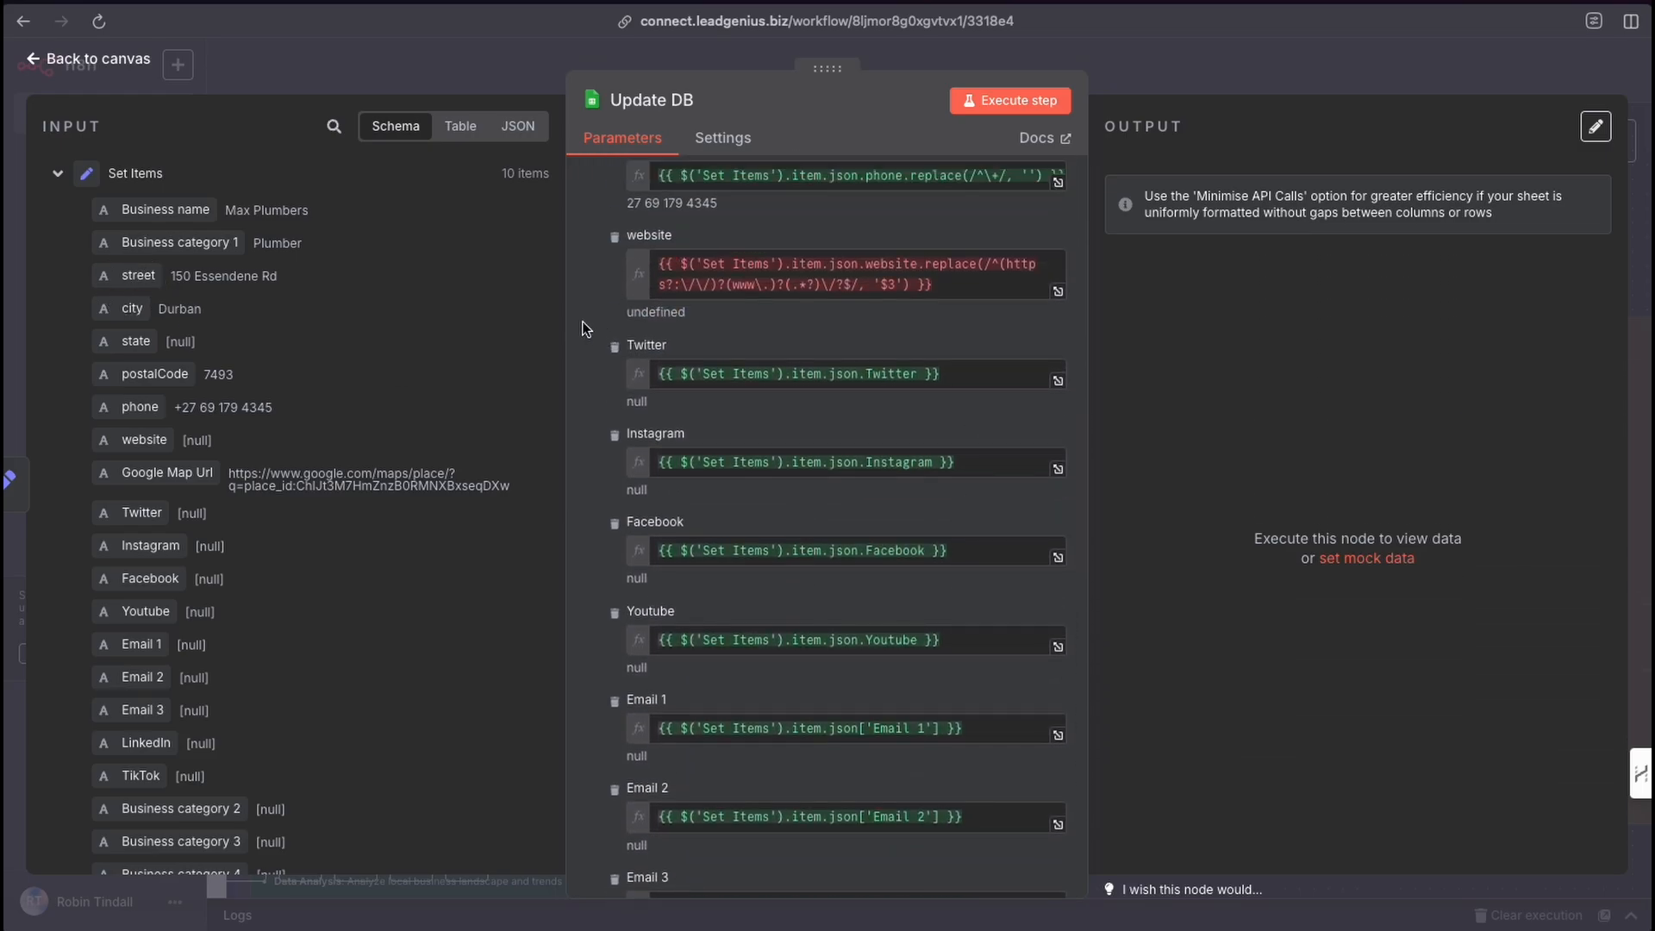
{"action": "mouse_move", "coordinate": [581, 325]}
{"action": "left_mouse_down"}
{"action": "mouse_move", "coordinate": [651, 288]}
{"action": "mouse_move", "coordinate": [608, 310]}
{"action": "mouse_move", "coordinate": [247, 296]}
{"action": "mouse_move", "coordinate": [416, 321]}
{"action": "left_mouse_up"}
{"action": "scroll", "coordinate": [710, 472], "scroll_direction": "down", "scroll_amount": 10}
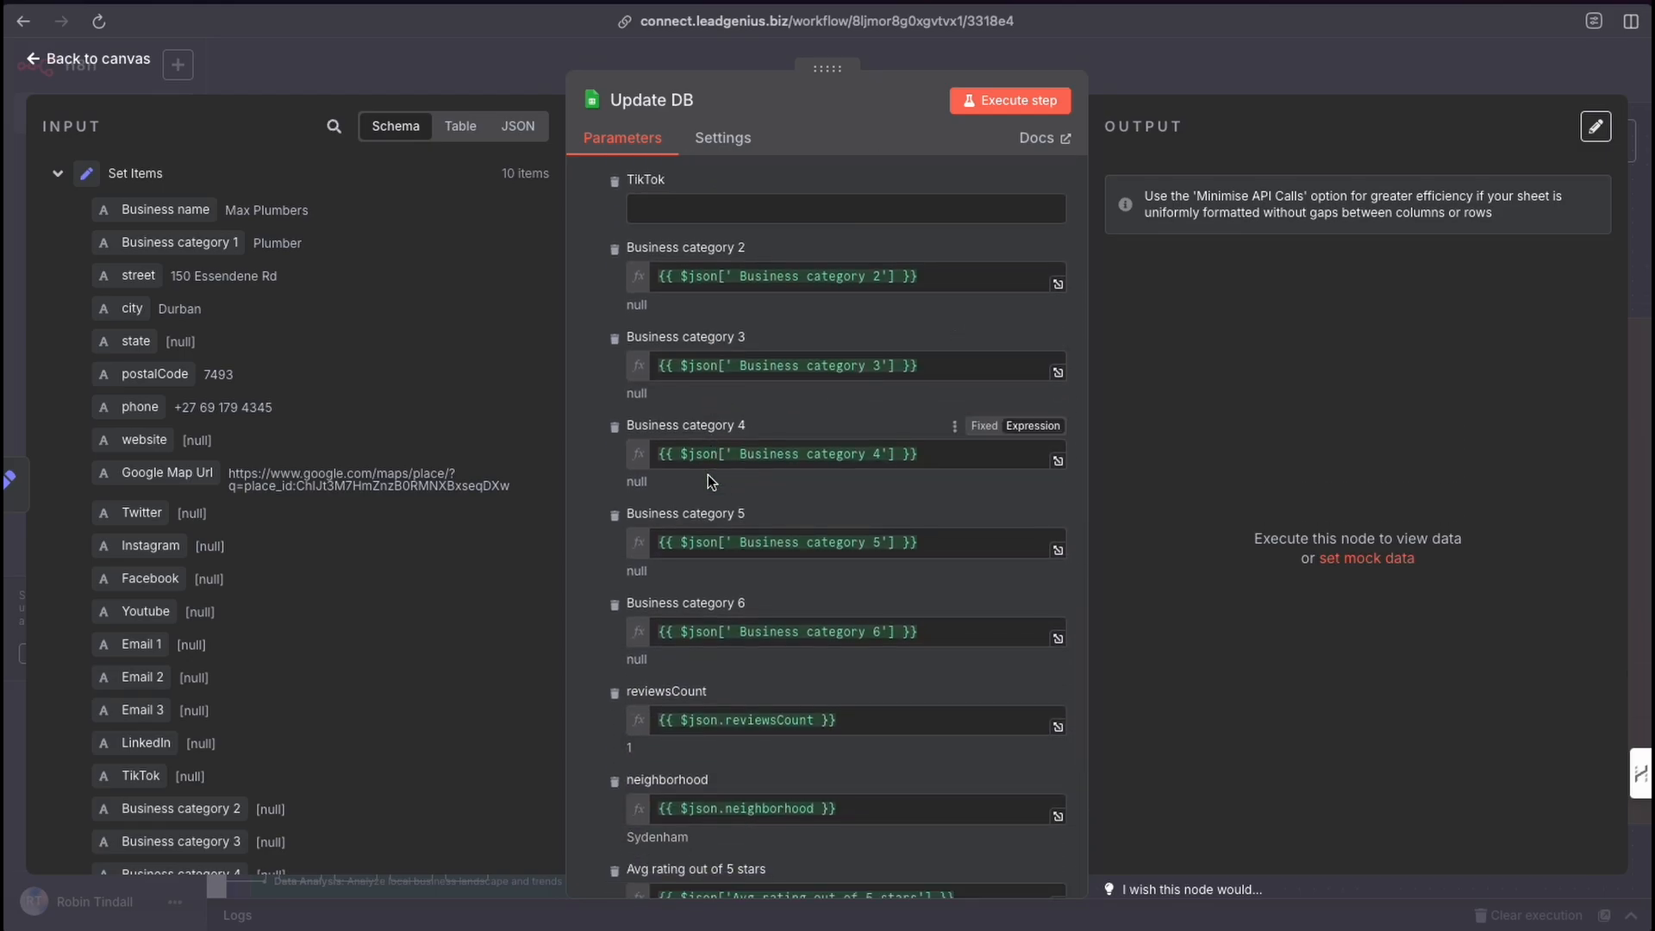
{"action": "scroll", "coordinate": [758, 545], "scroll_direction": "down", "scroll_amount": 7}
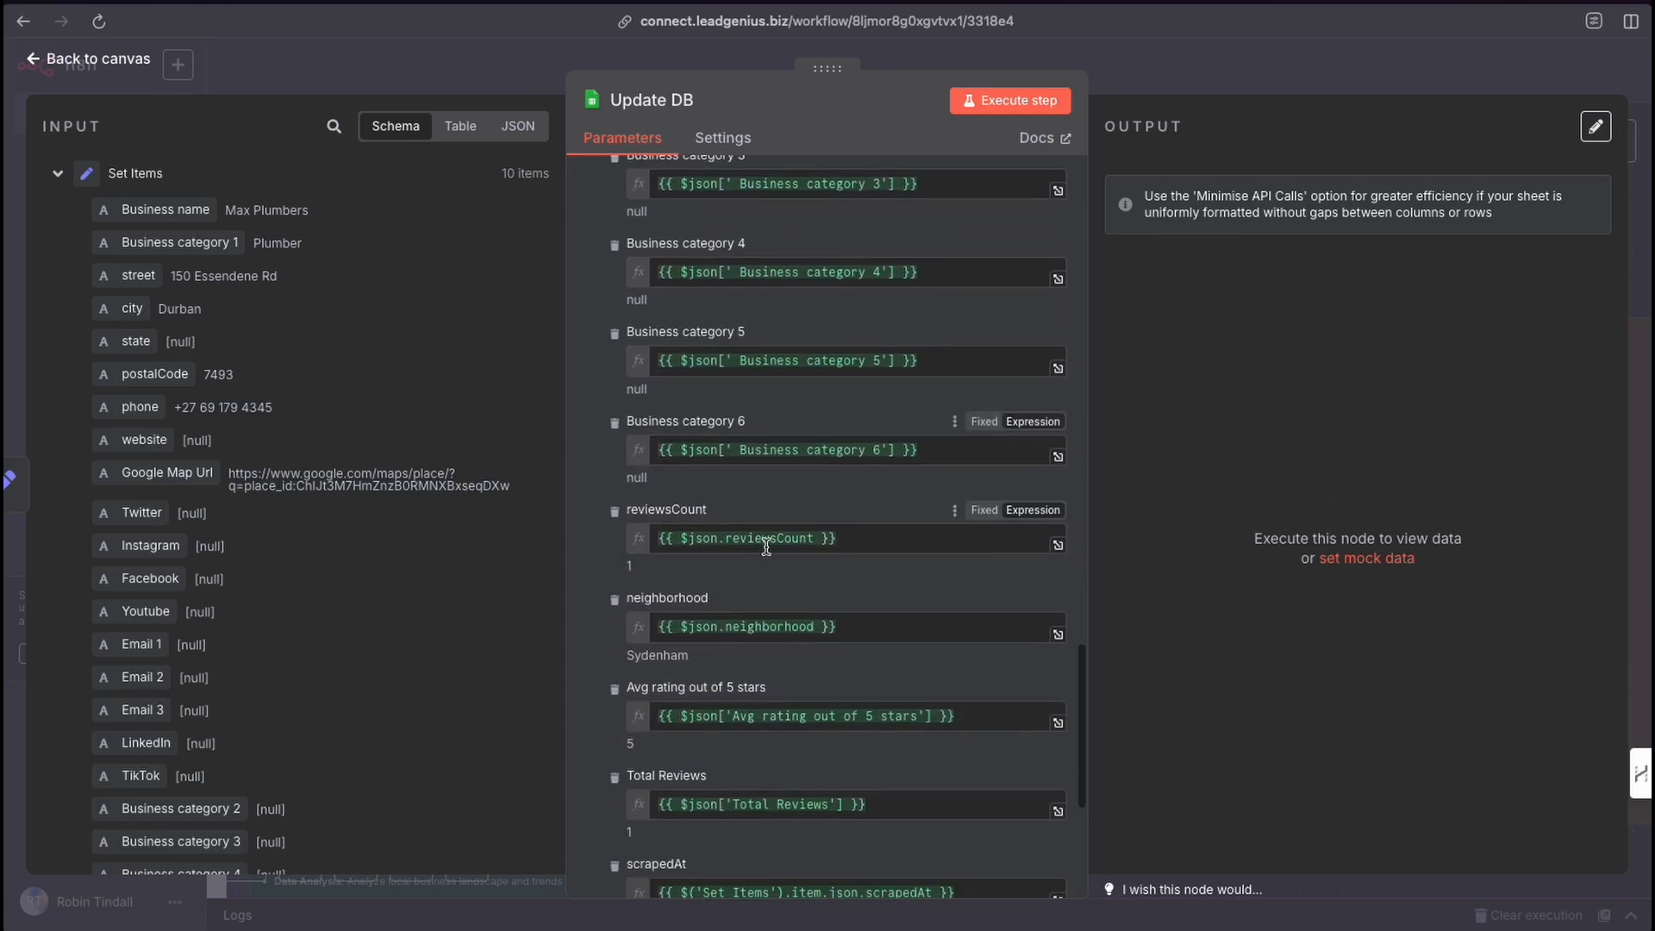
{"action": "scroll", "coordinate": [764, 546], "scroll_direction": "up", "scroll_amount": 15}
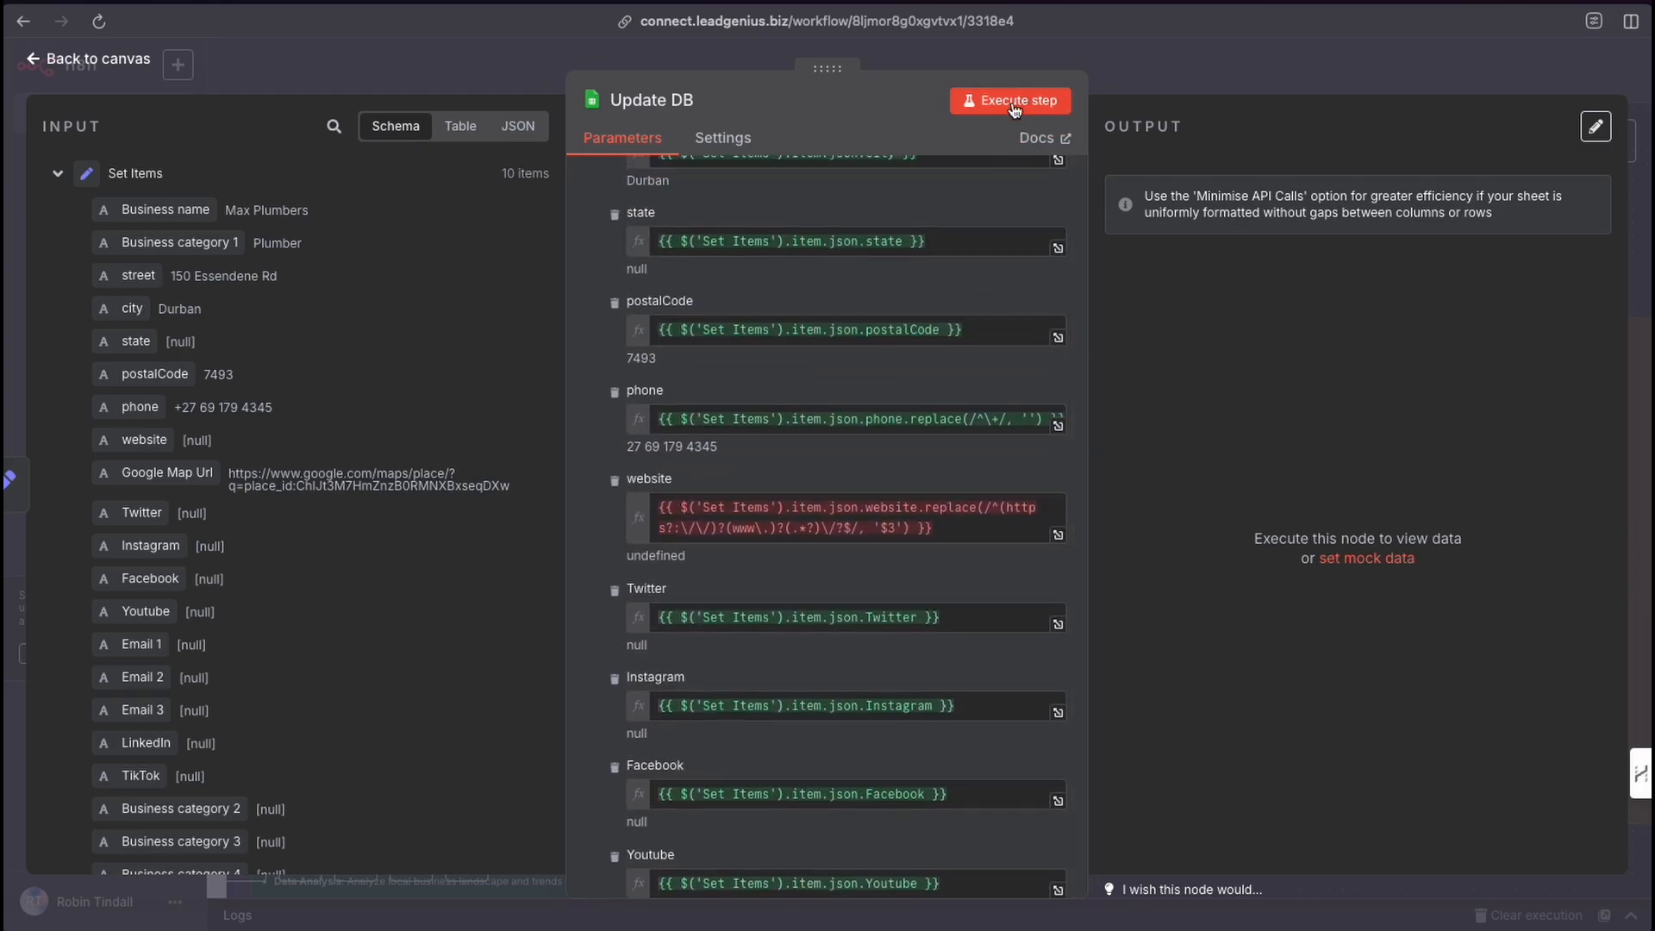
Switch to YouTube and browse the Let's Automate It channel's video listings.
{"action": "left_click", "coordinate": [1110, 77]}
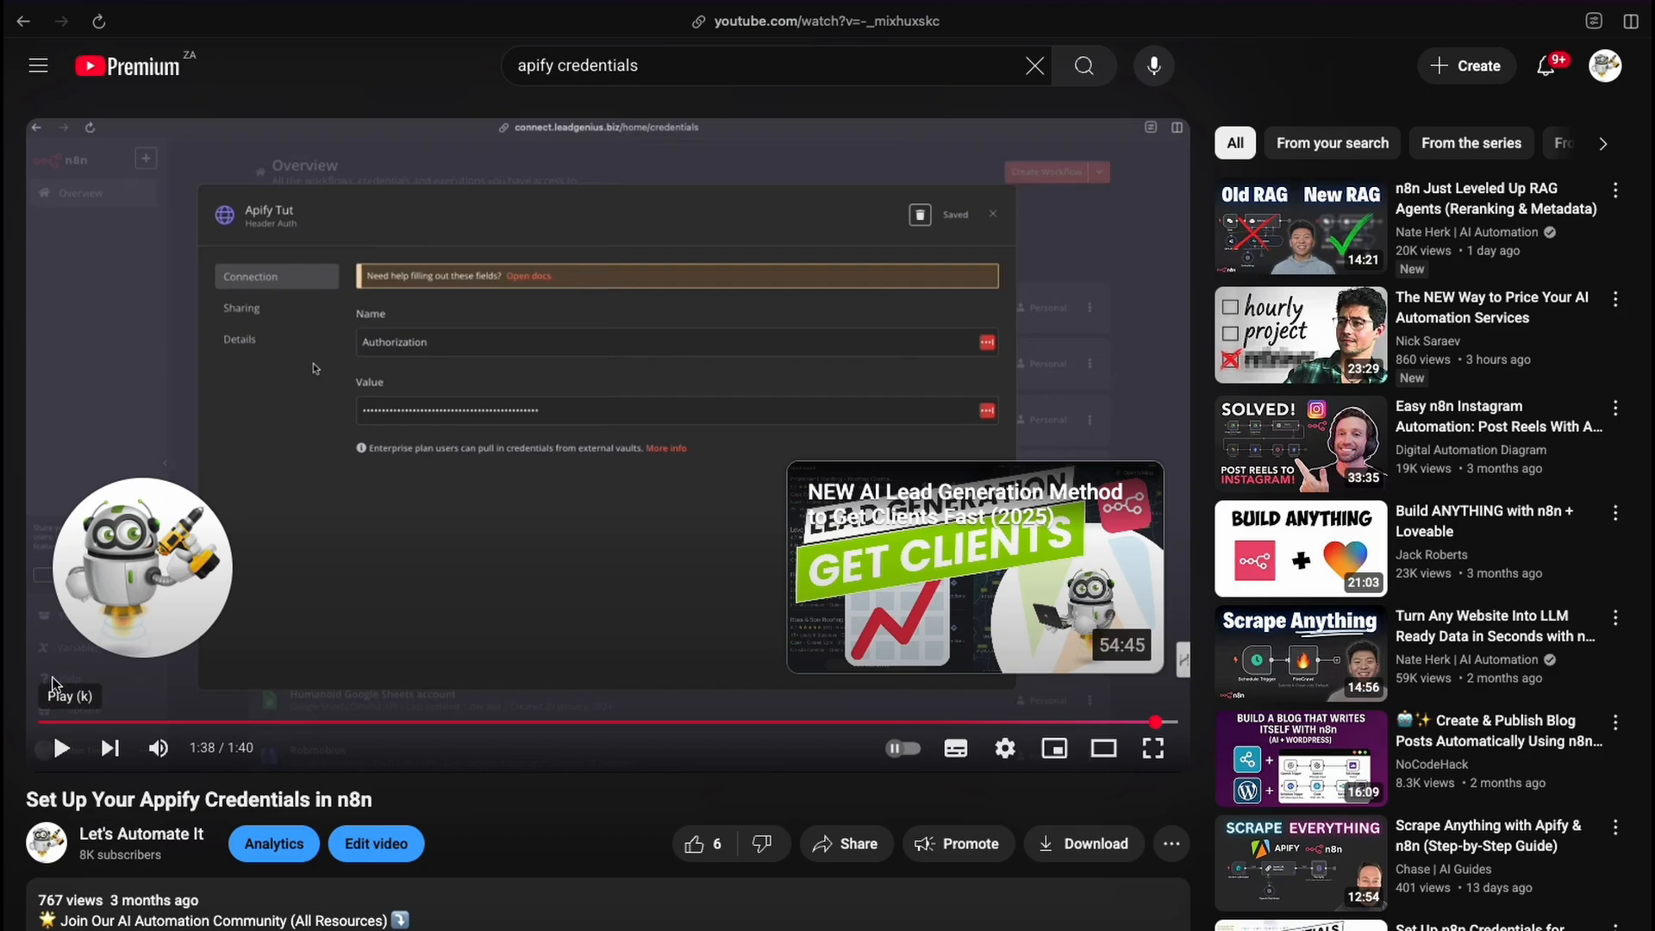
{"action": "left_click", "coordinate": [124, 836]}
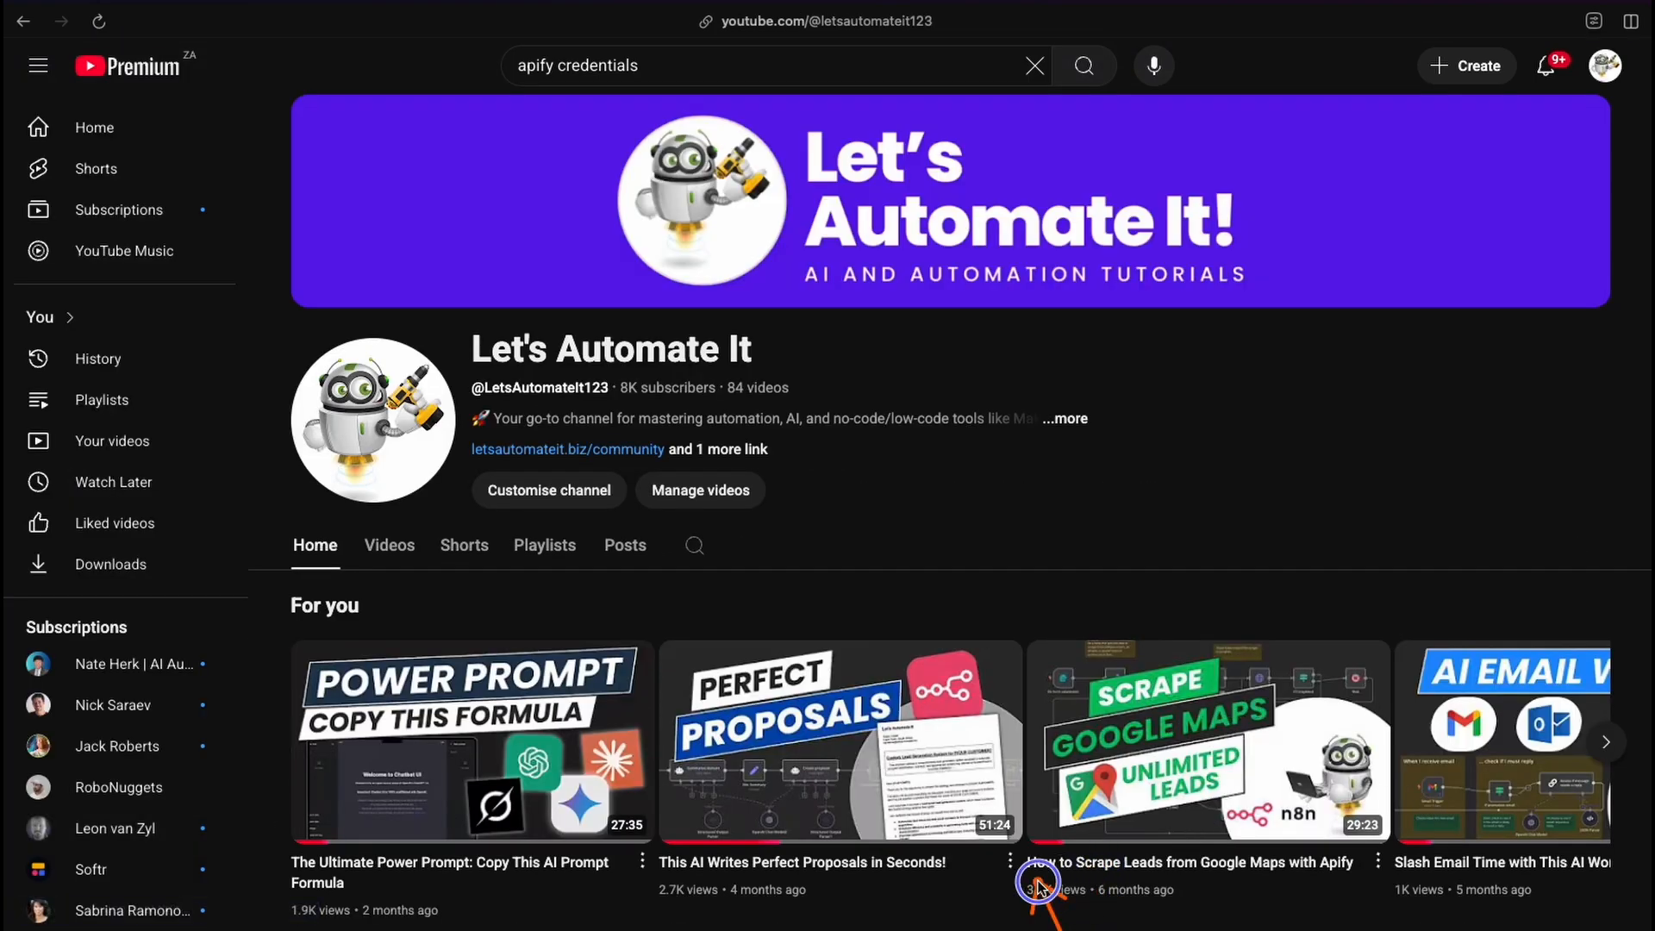
{"action": "left_click", "coordinate": [1072, 881]}
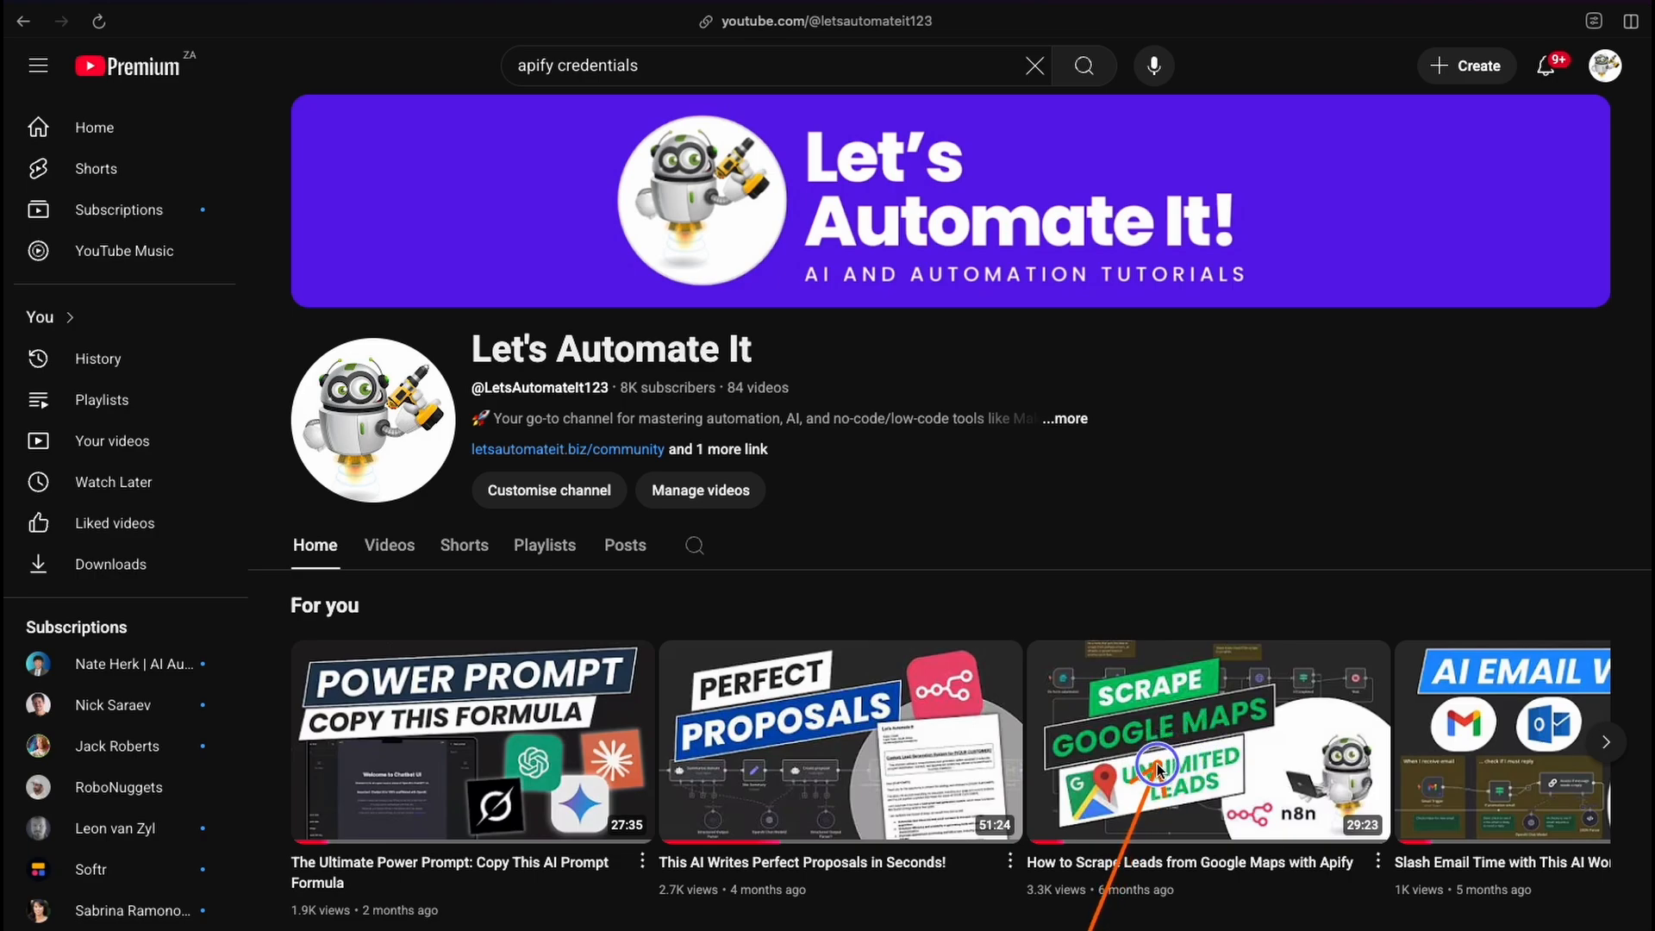
{"action": "left_click_drag", "start_coordinate": [1158, 765], "coordinate": [1116, 854]}
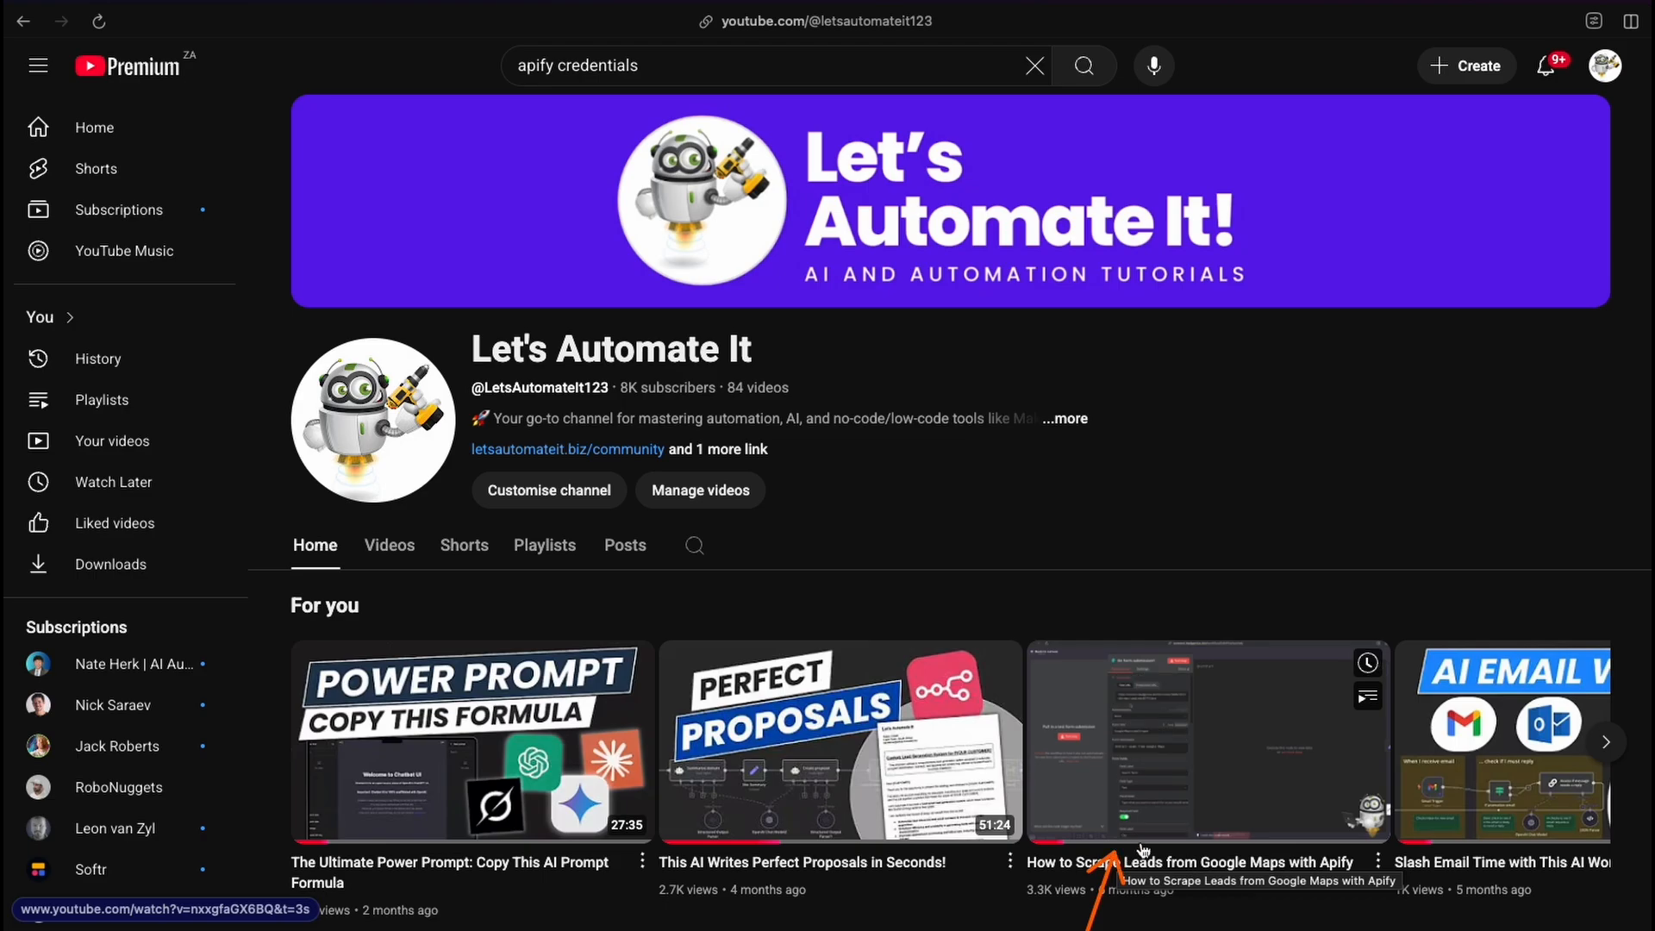
{"action": "scroll", "coordinate": [1183, 759], "scroll_direction": "down", "scroll_amount": 5}
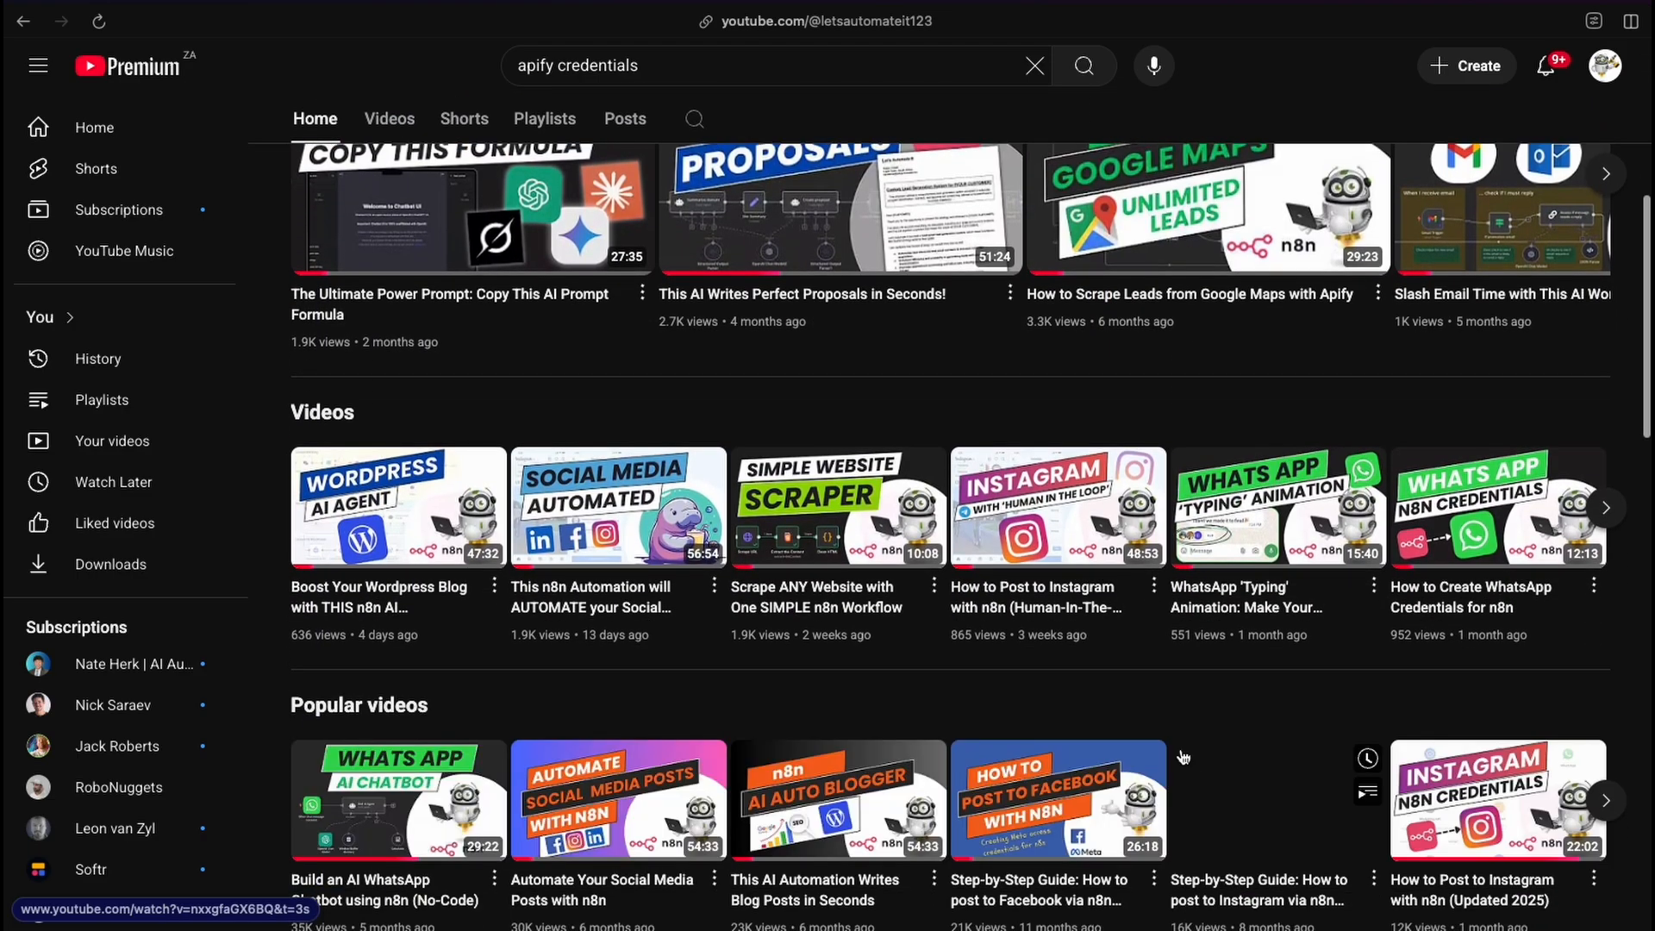
{"action": "scroll", "coordinate": [1182, 757], "scroll_direction": "down", "scroll_amount": 5}
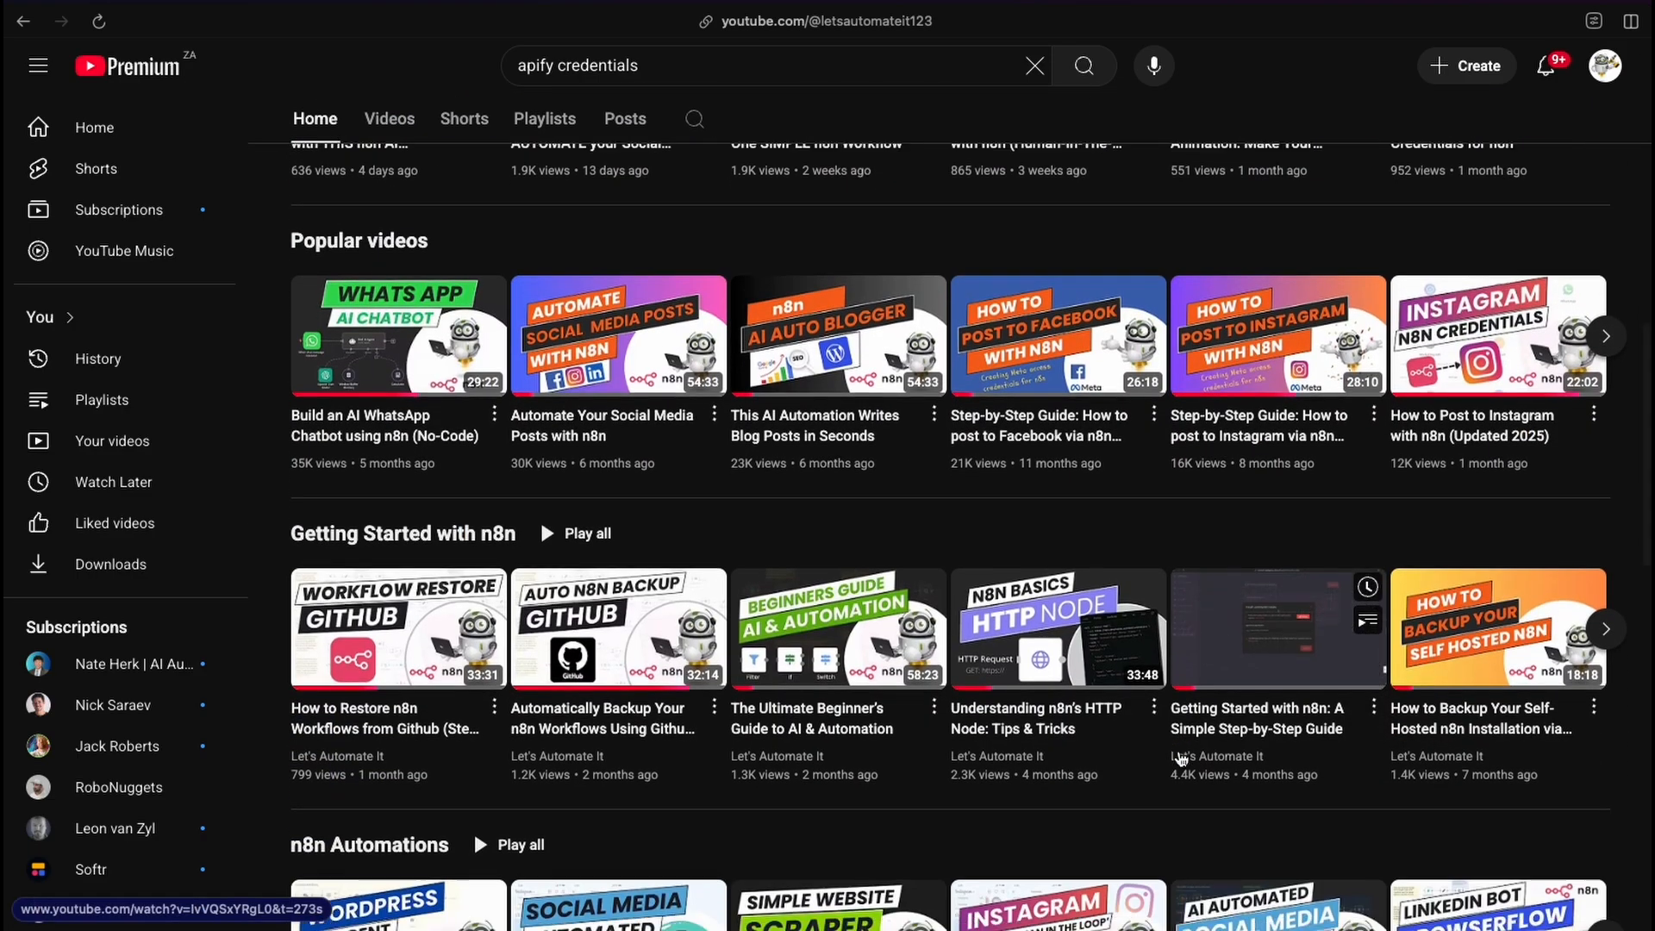
{"action": "scroll", "coordinate": [1182, 759], "scroll_direction": "down", "scroll_amount": 5}
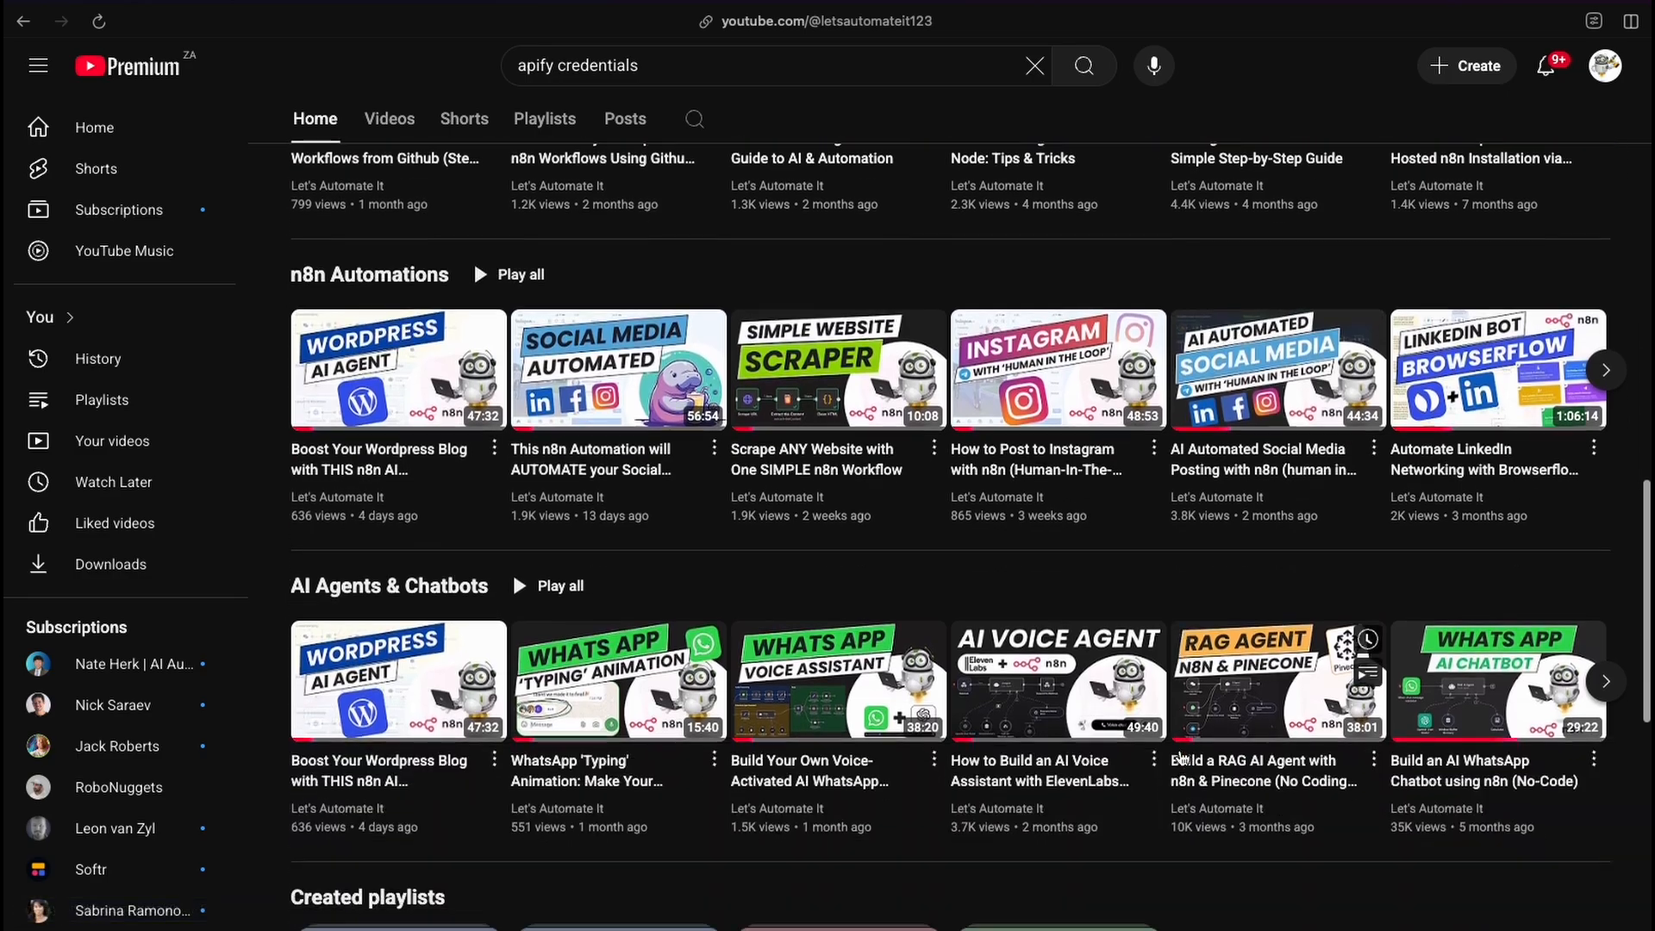
{"action": "scroll", "coordinate": [1183, 759], "scroll_direction": "down", "scroll_amount": 6}
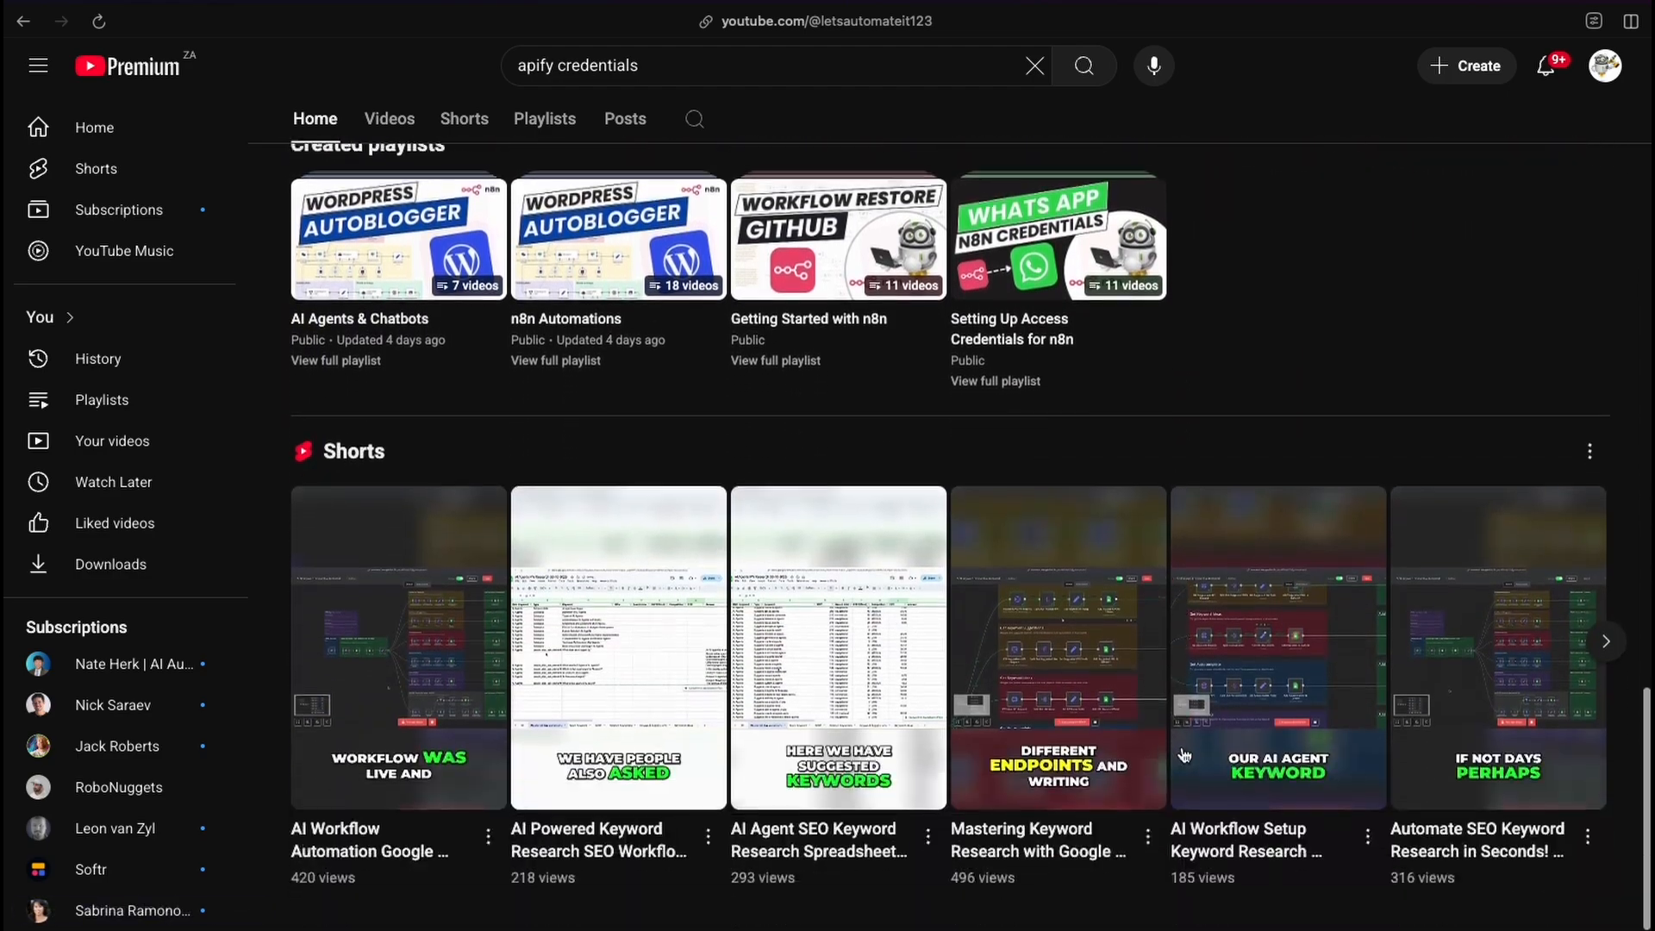
{"action": "scroll", "coordinate": [1182, 755], "scroll_direction": "up", "scroll_amount": 11}
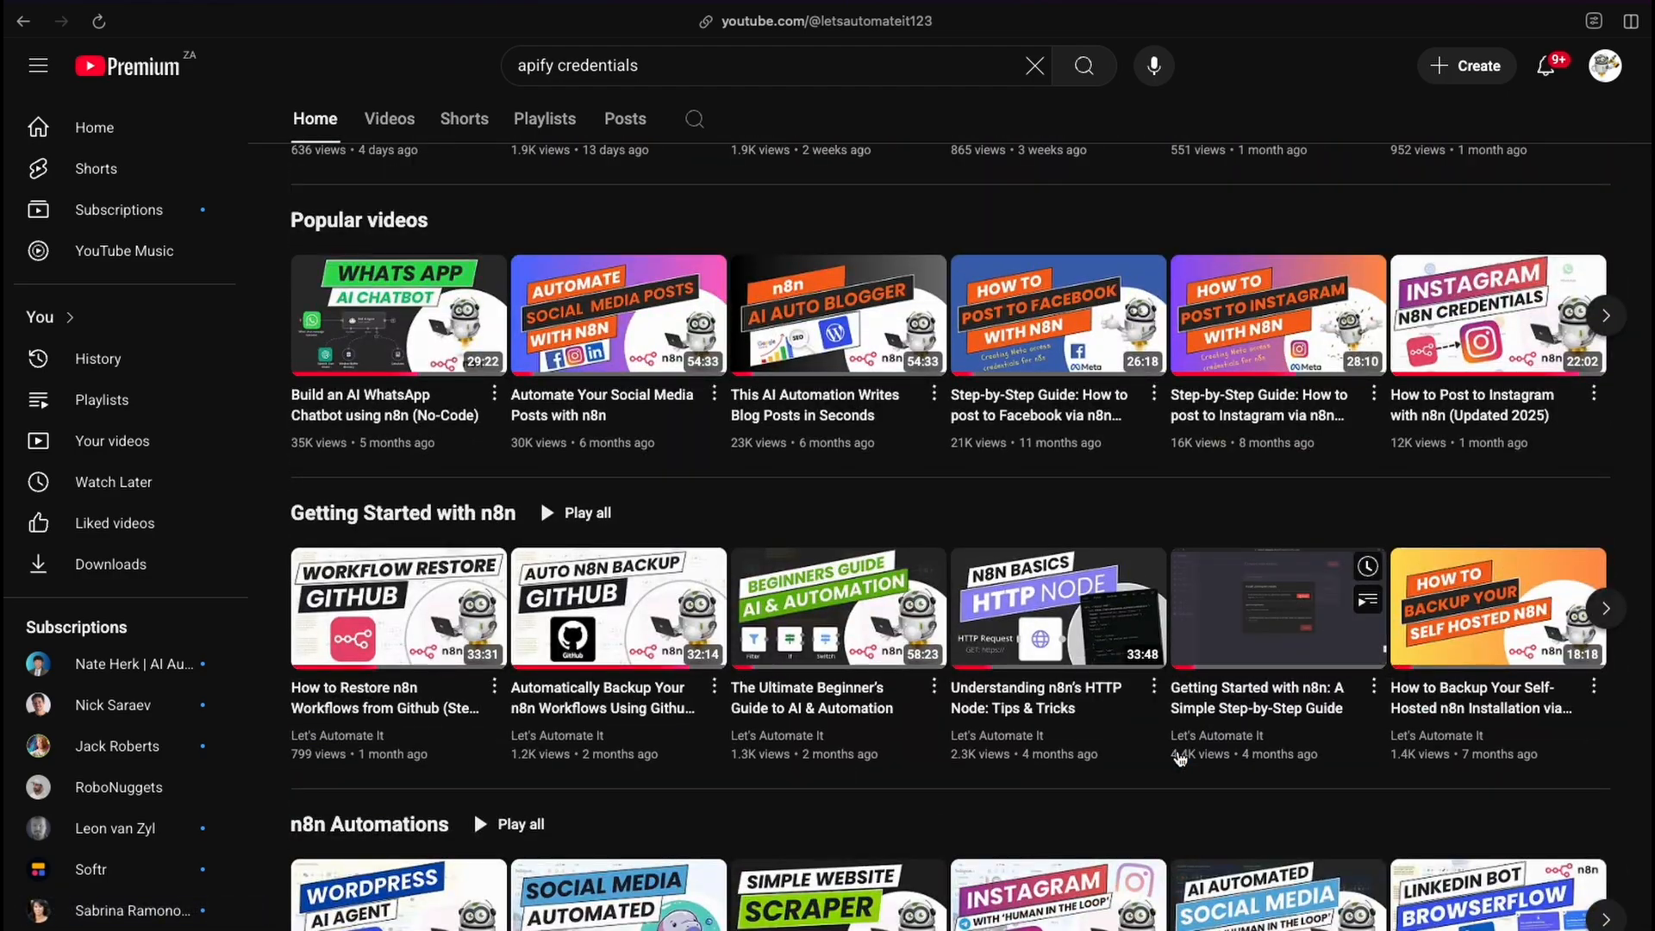
{"action": "scroll", "coordinate": [1180, 757], "scroll_direction": "up", "scroll_amount": 7}
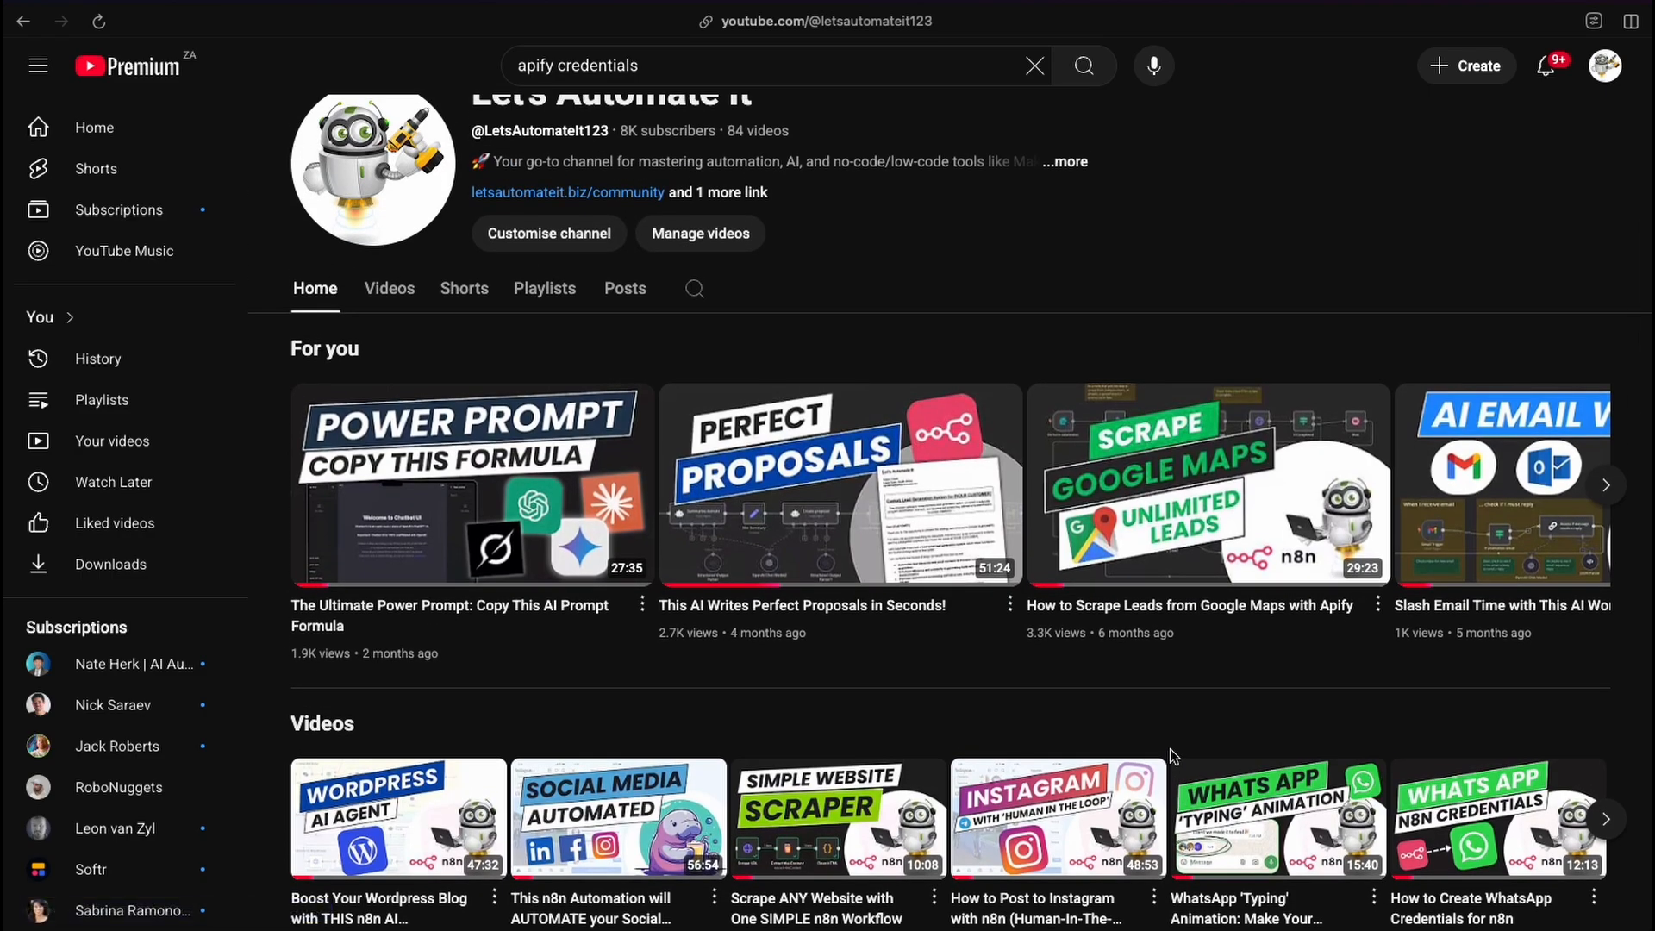
{"action": "scroll", "coordinate": [1170, 748], "scroll_direction": "up", "scroll_amount": 4}
{"action": "scroll", "coordinate": [1124, 826], "scroll_direction": "down", "scroll_amount": 3}
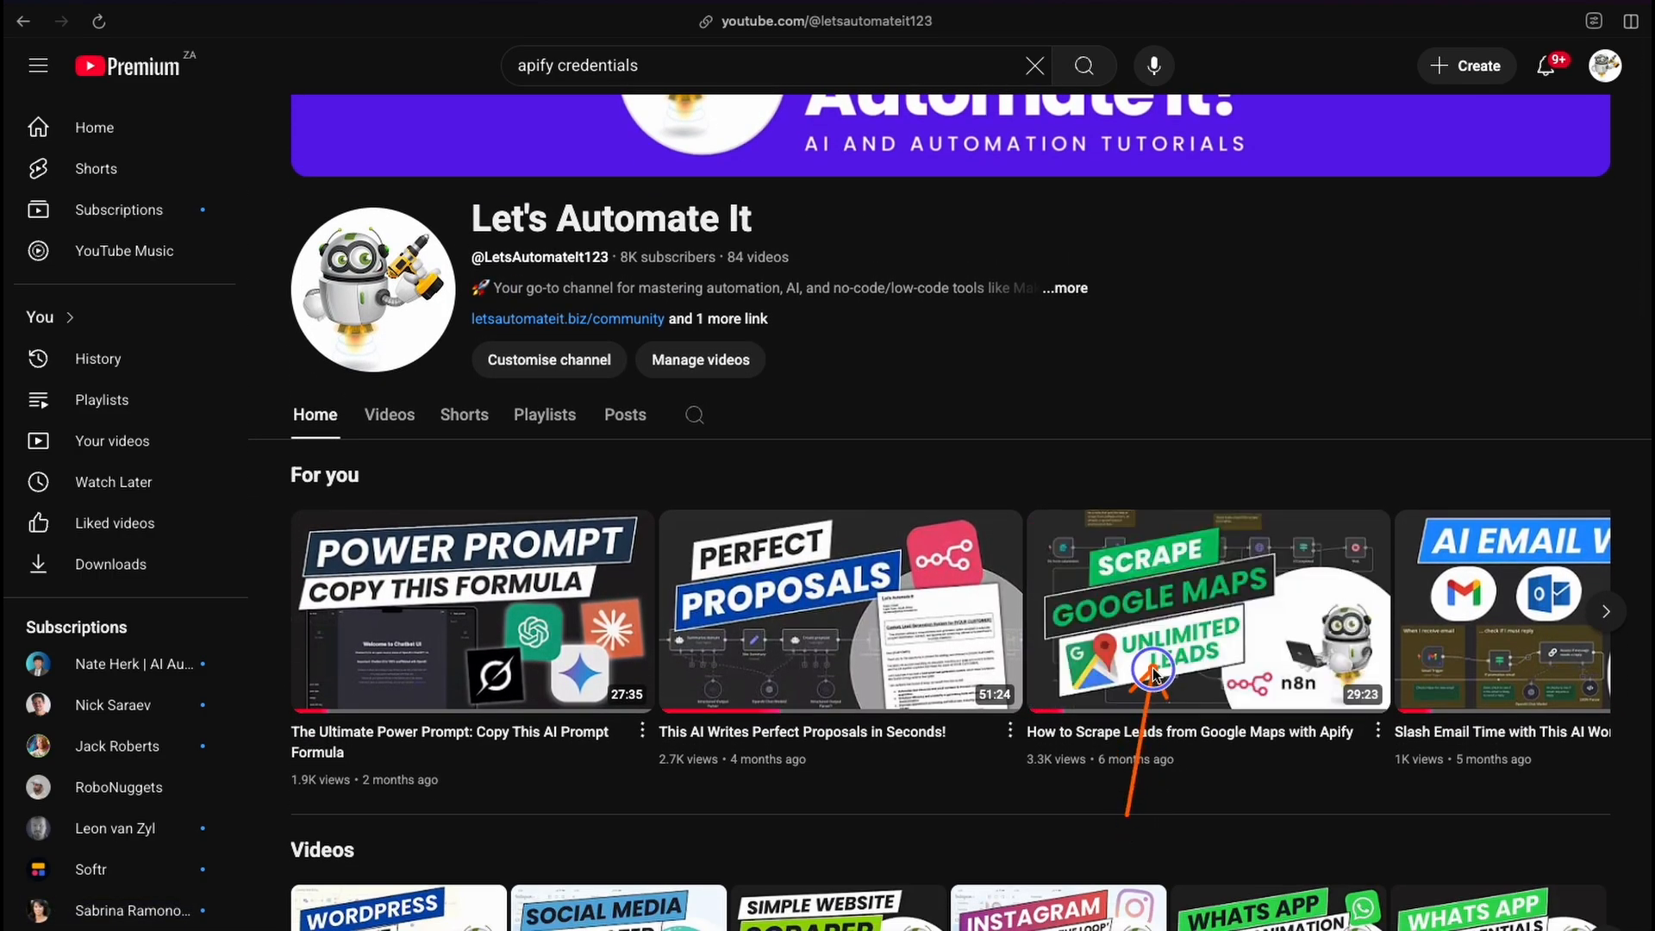
{"action": "mouse_move", "coordinate": [1152, 682]}
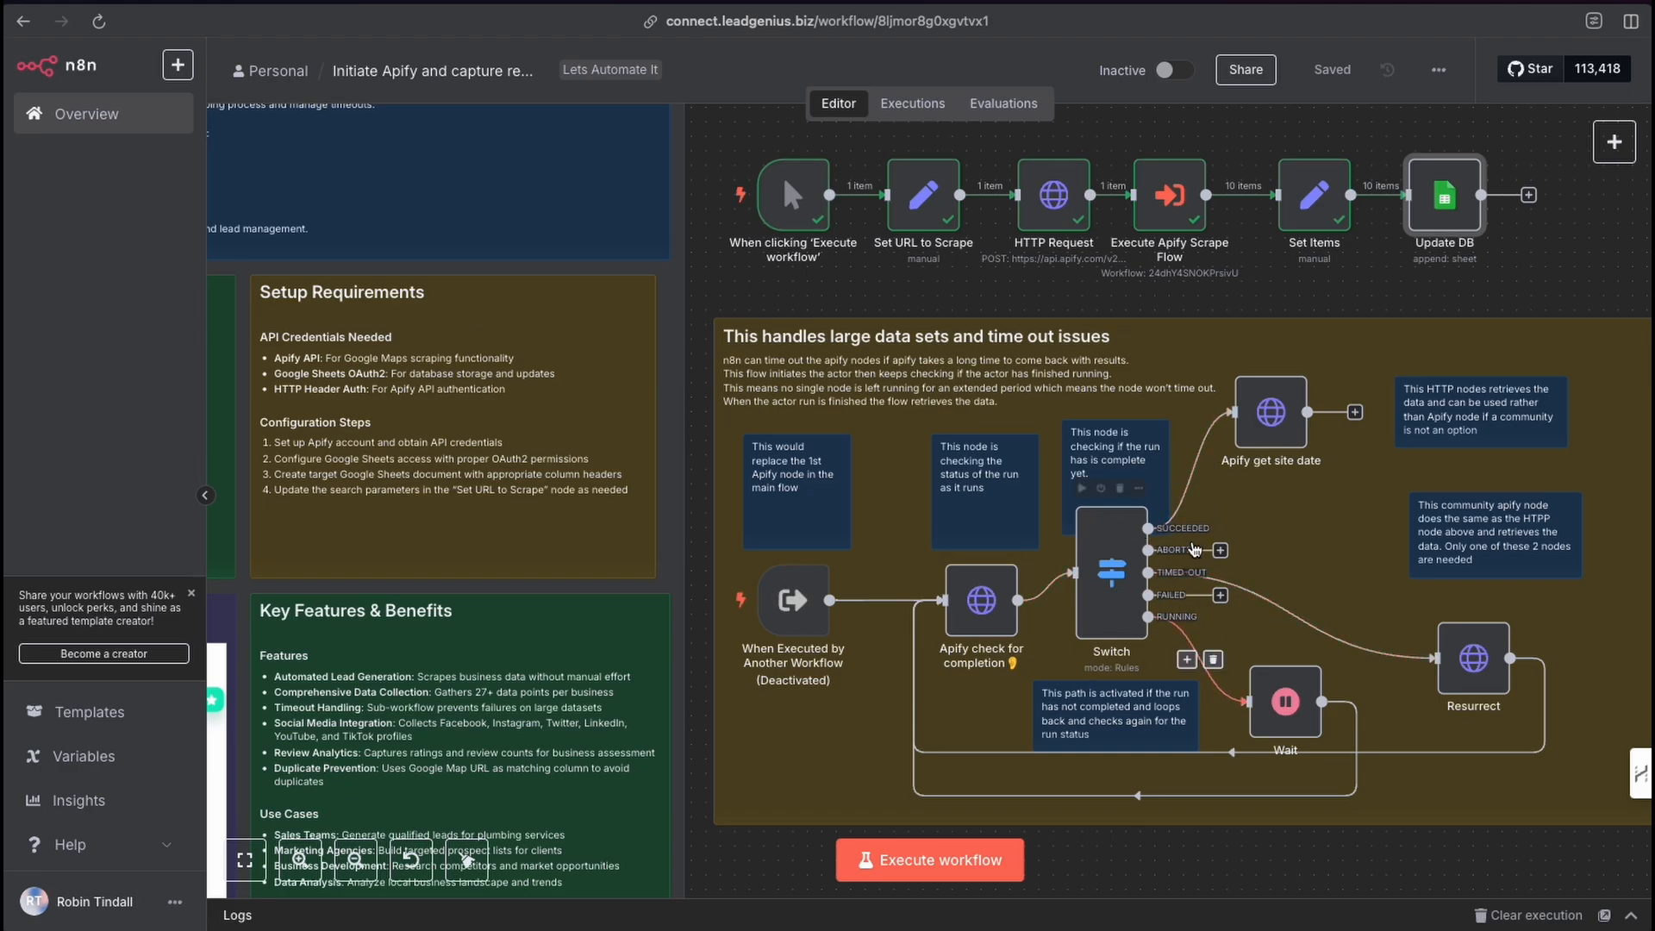
Return to the n8n workflow list and open the Apify for large data sets workflow.
{"action": "left_click", "coordinate": [1164, 210]}
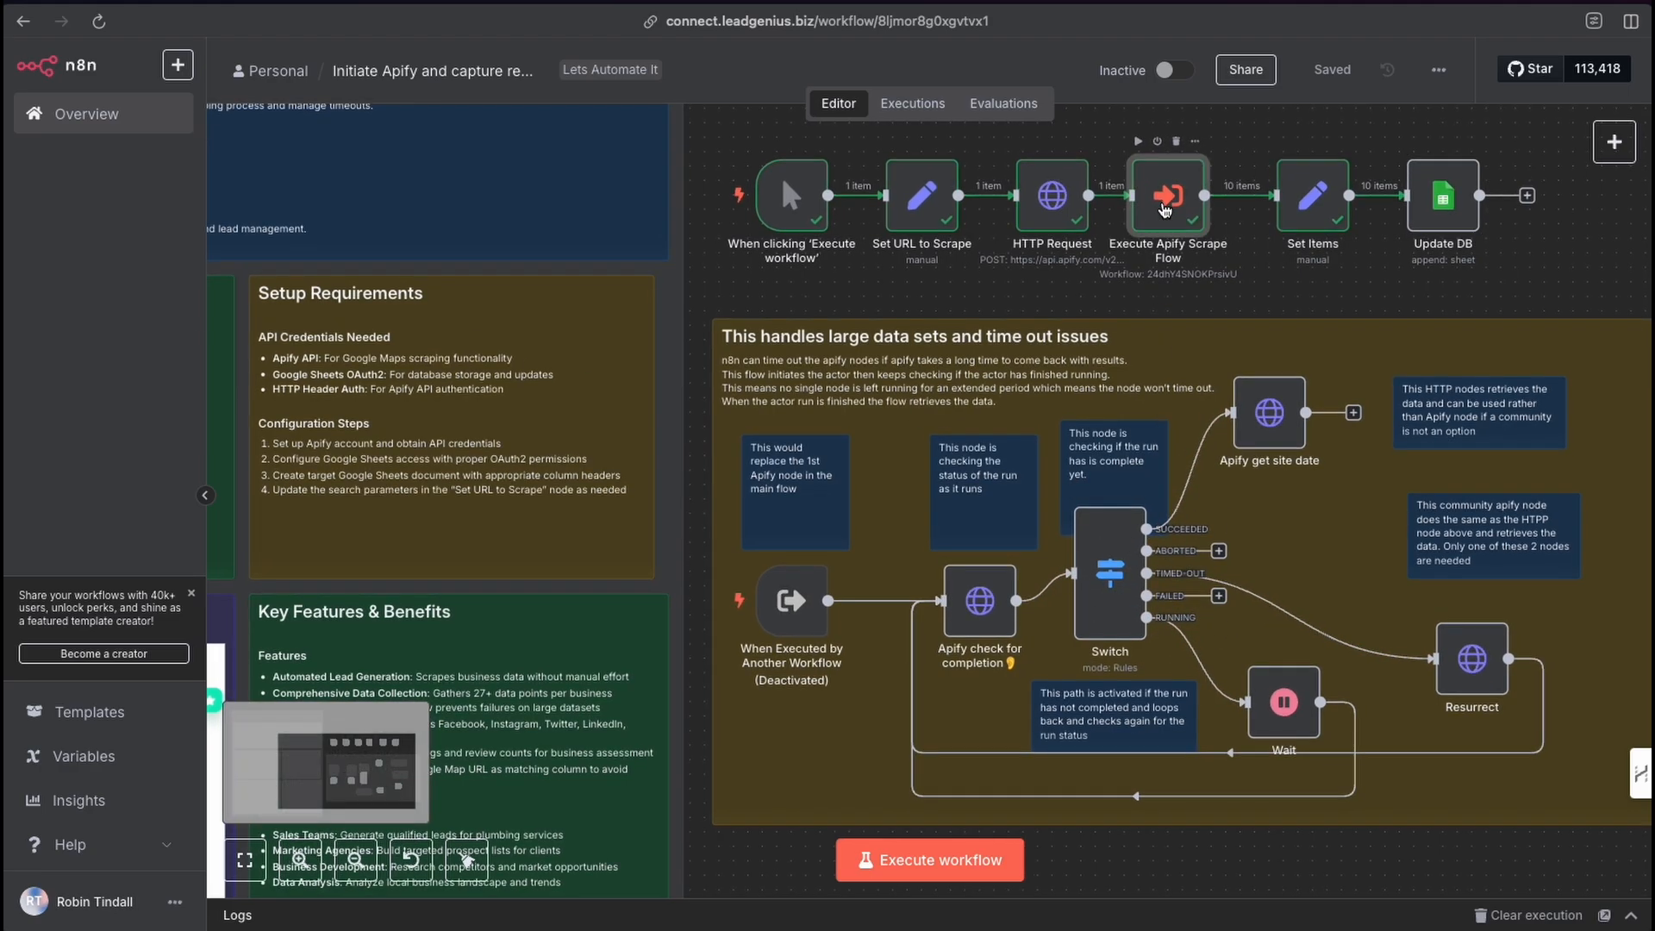
{"action": "left_click", "coordinate": [1238, 286]}
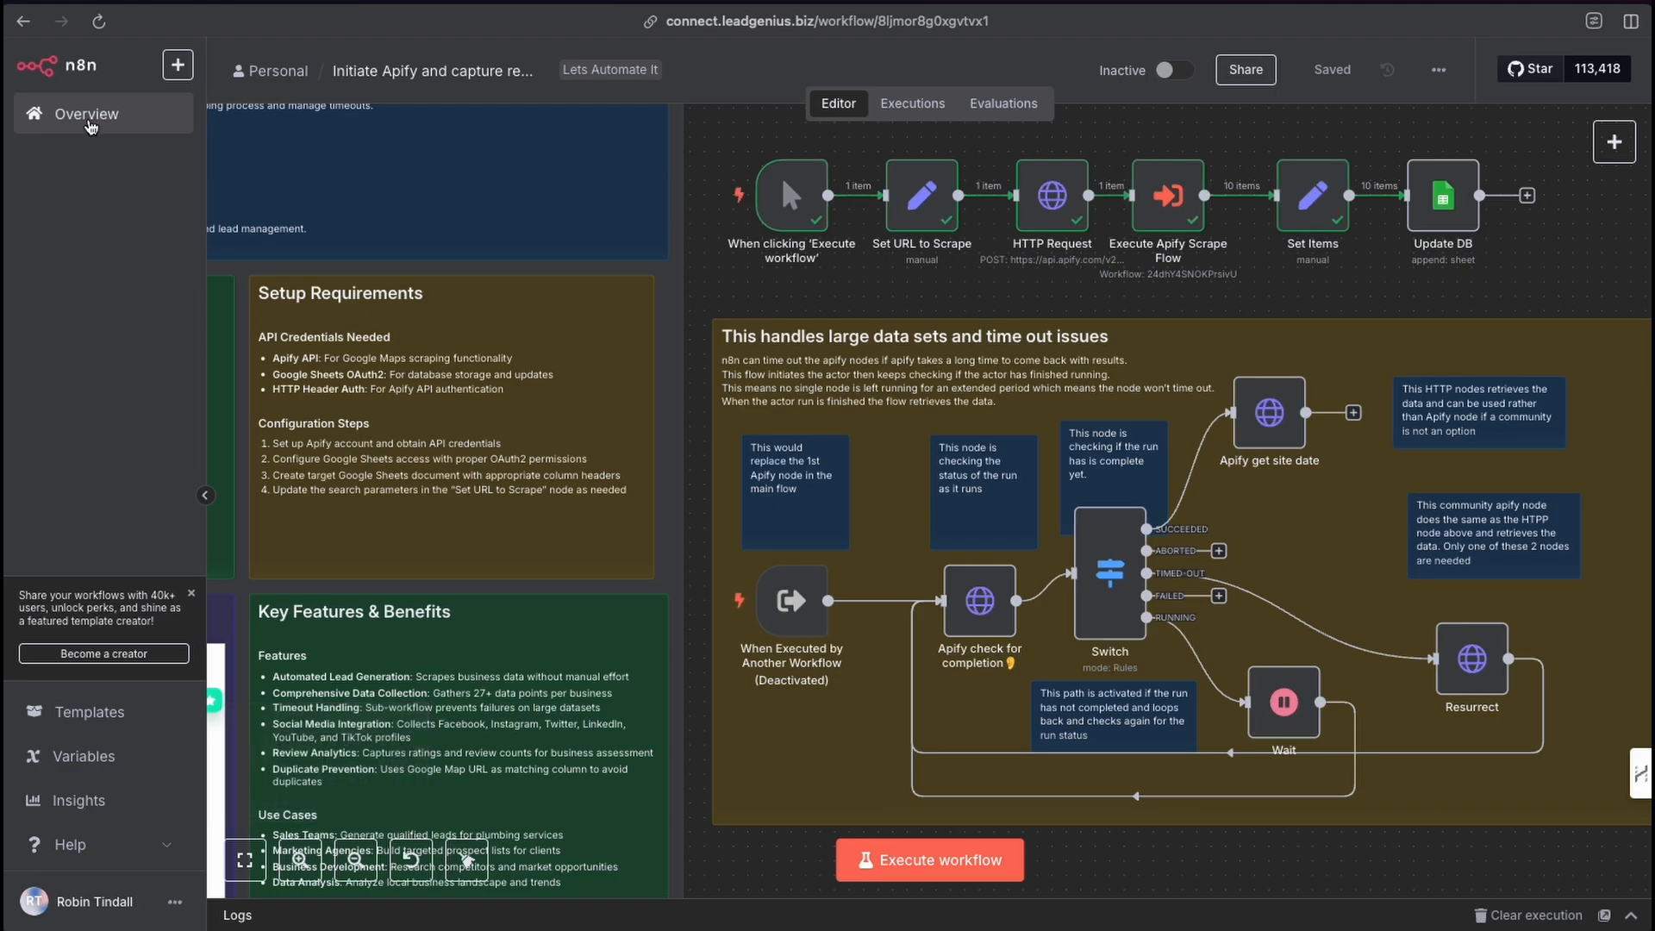
{"action": "left_click", "coordinate": [86, 115]}
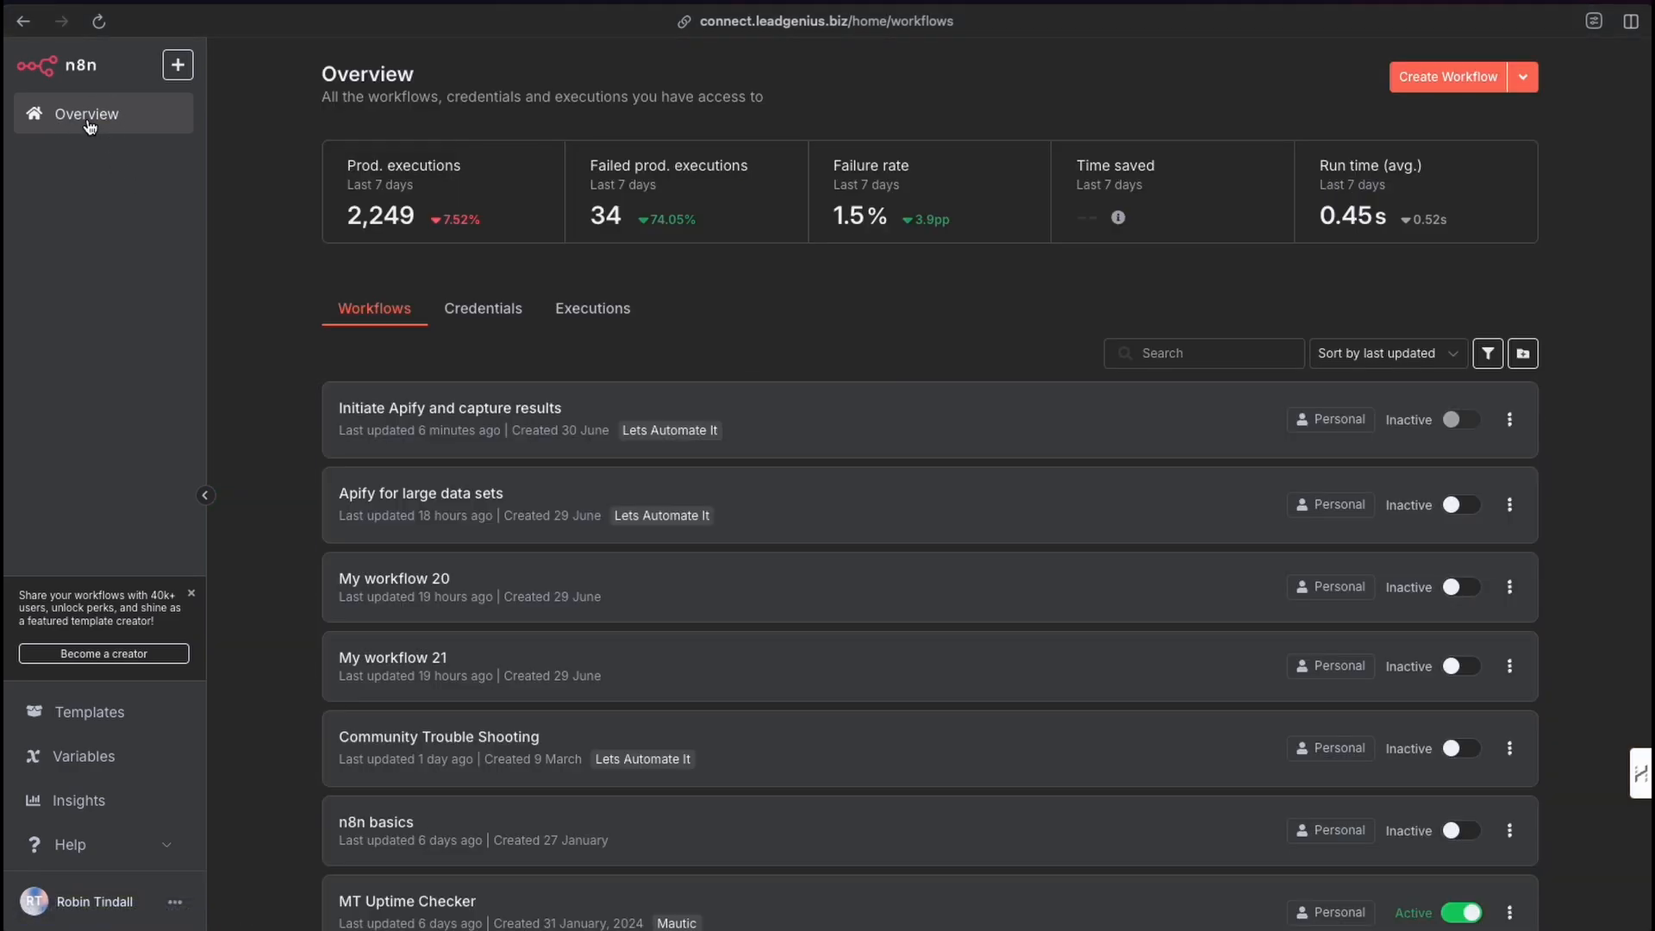
{"action": "left_click", "coordinate": [419, 509]}
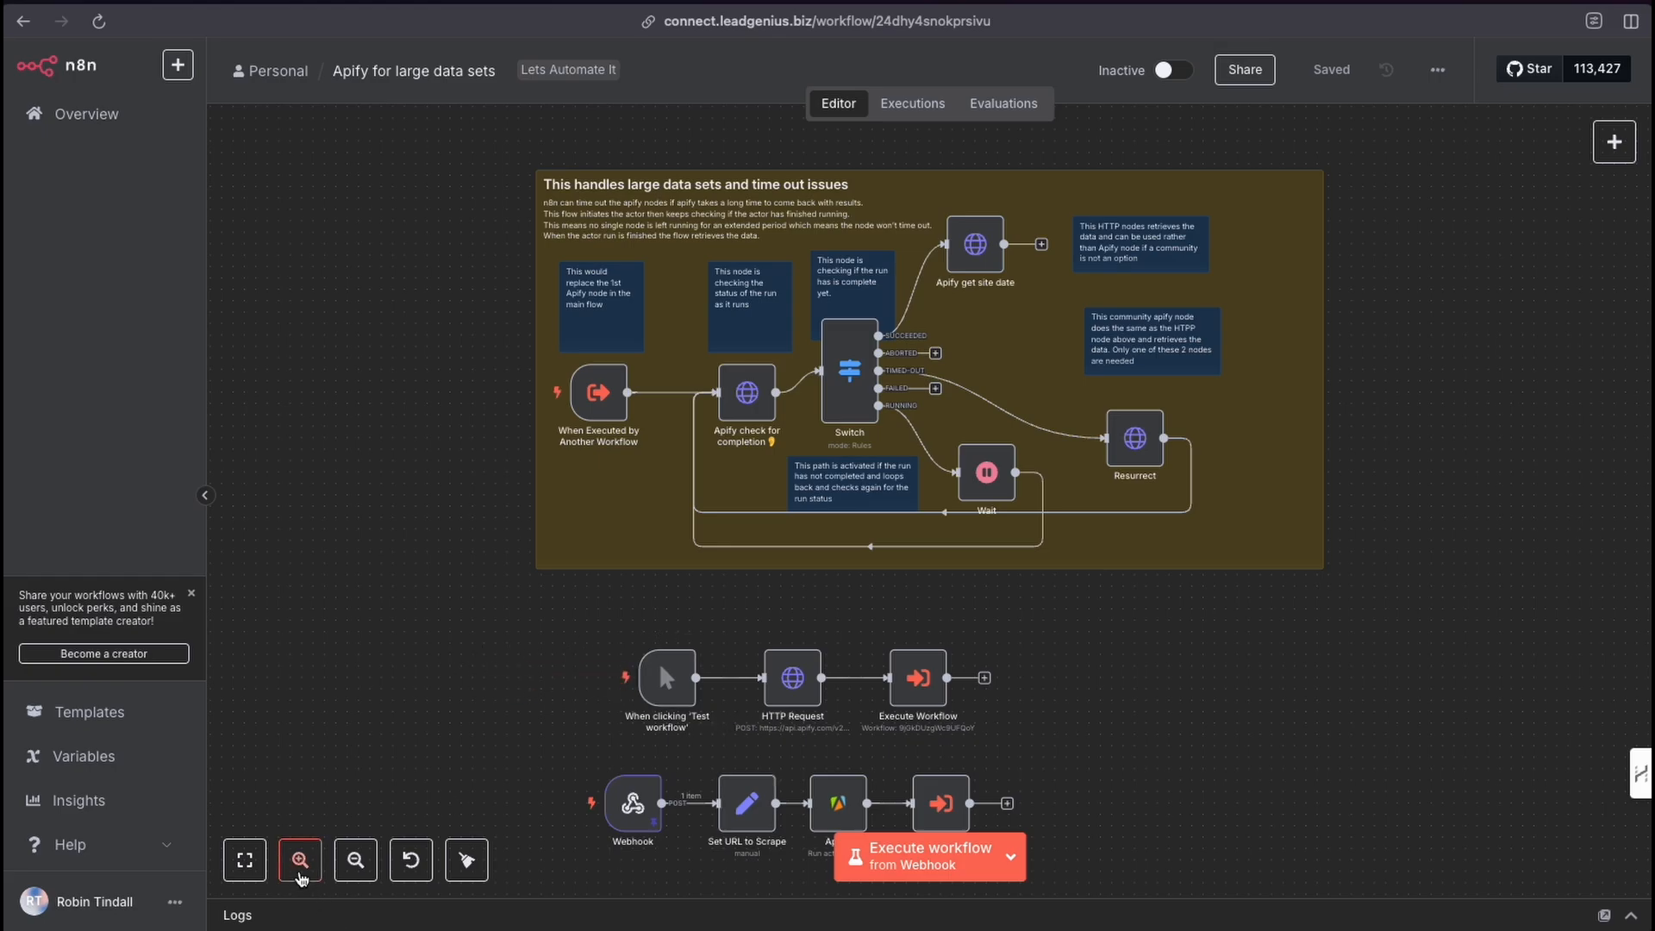
Examine the timeout-handling loop nodes on the canvas and open the workflow's execution history.
{"action": "left_click", "coordinate": [299, 875]}
{"action": "left_click", "coordinate": [299, 875]}
{"action": "left_click", "coordinate": [299, 875]}
{"action": "left_click", "coordinate": [299, 875]}
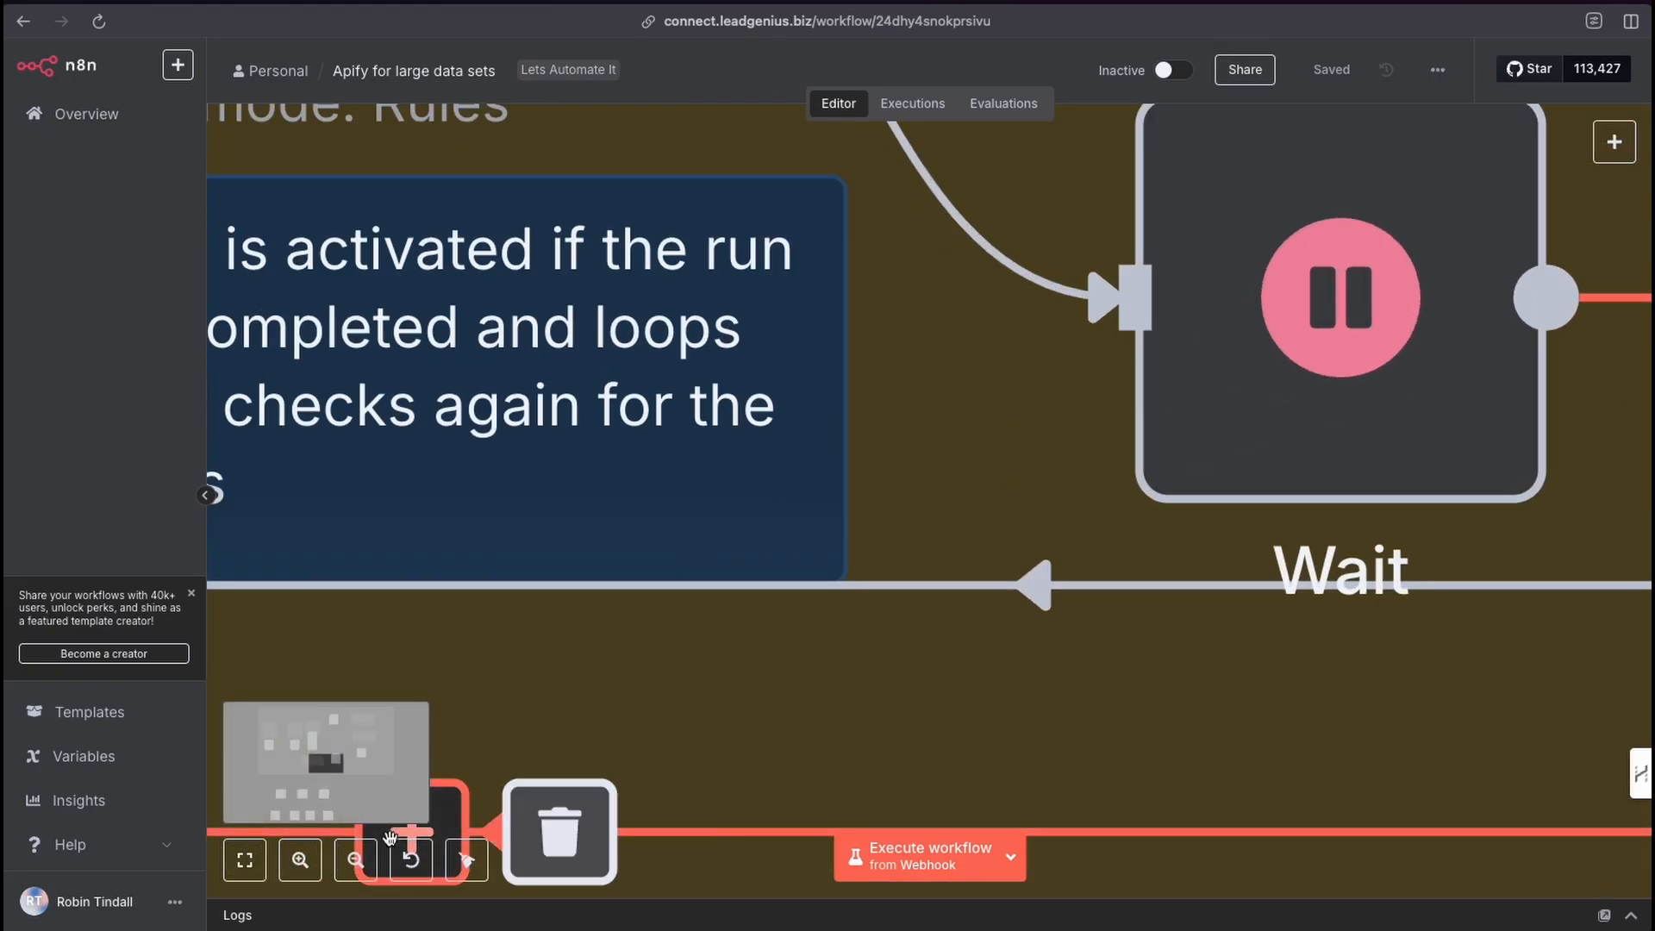
{"action": "left_click", "coordinate": [355, 859]}
{"action": "left_click", "coordinate": [355, 860]}
{"action": "left_click", "coordinate": [356, 860]}
{"action": "left_click", "coordinate": [355, 860]}
{"action": "left_click", "coordinate": [356, 860]}
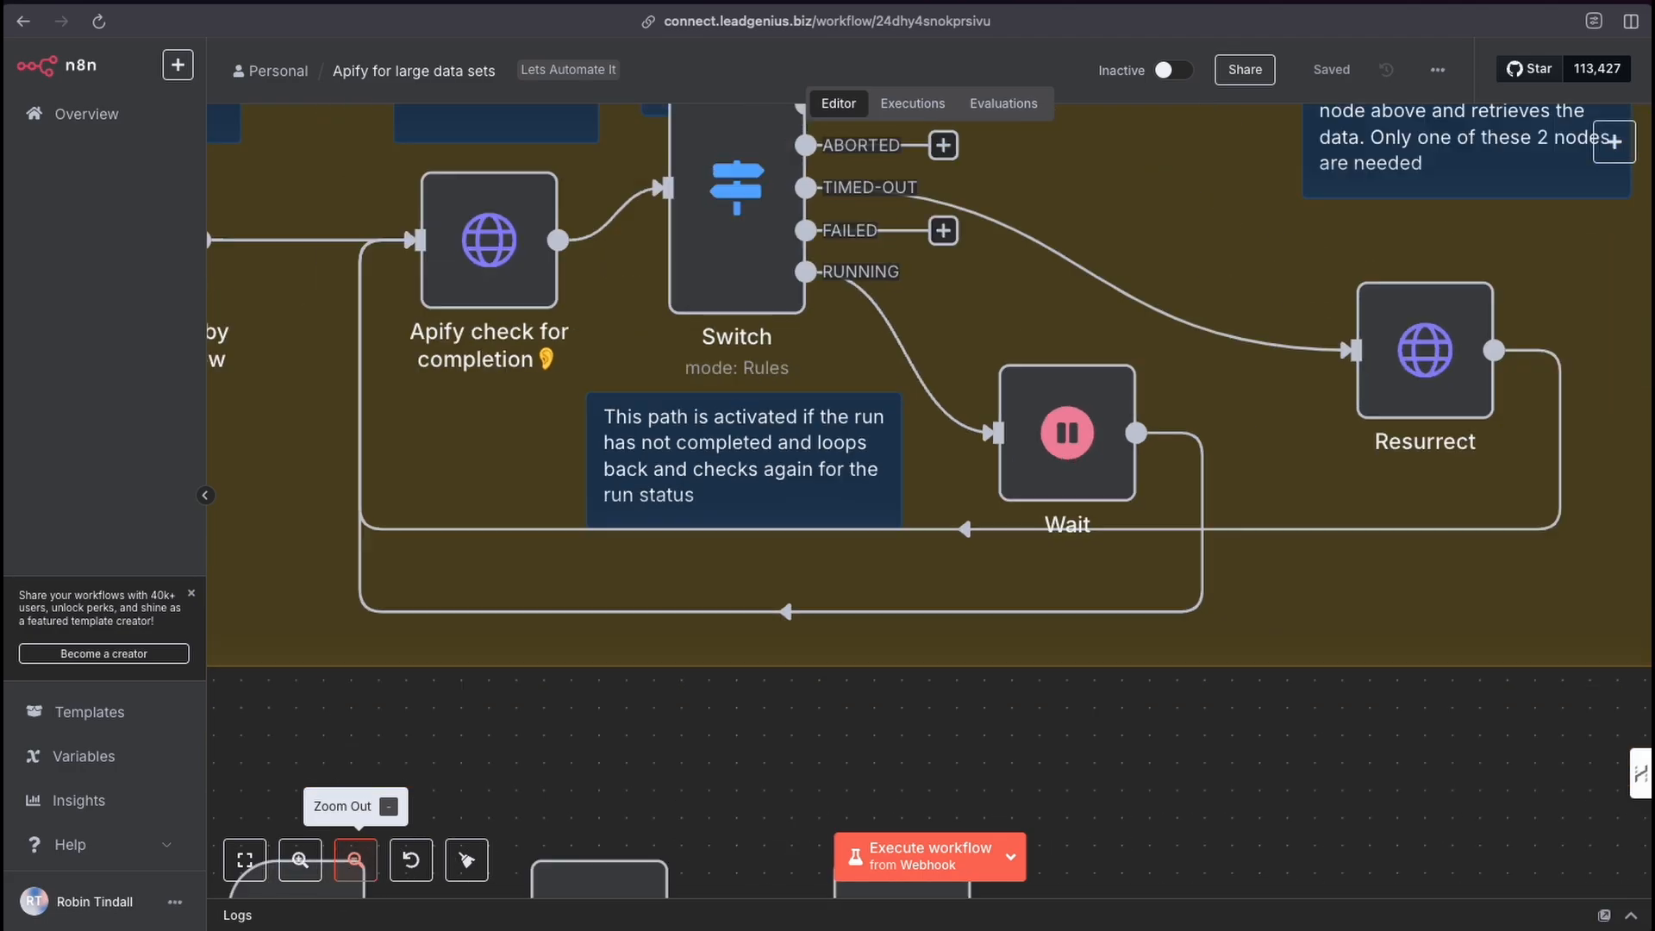
{"action": "scroll", "coordinate": [615, 757], "scroll_direction": "left", "scroll_amount": 2}
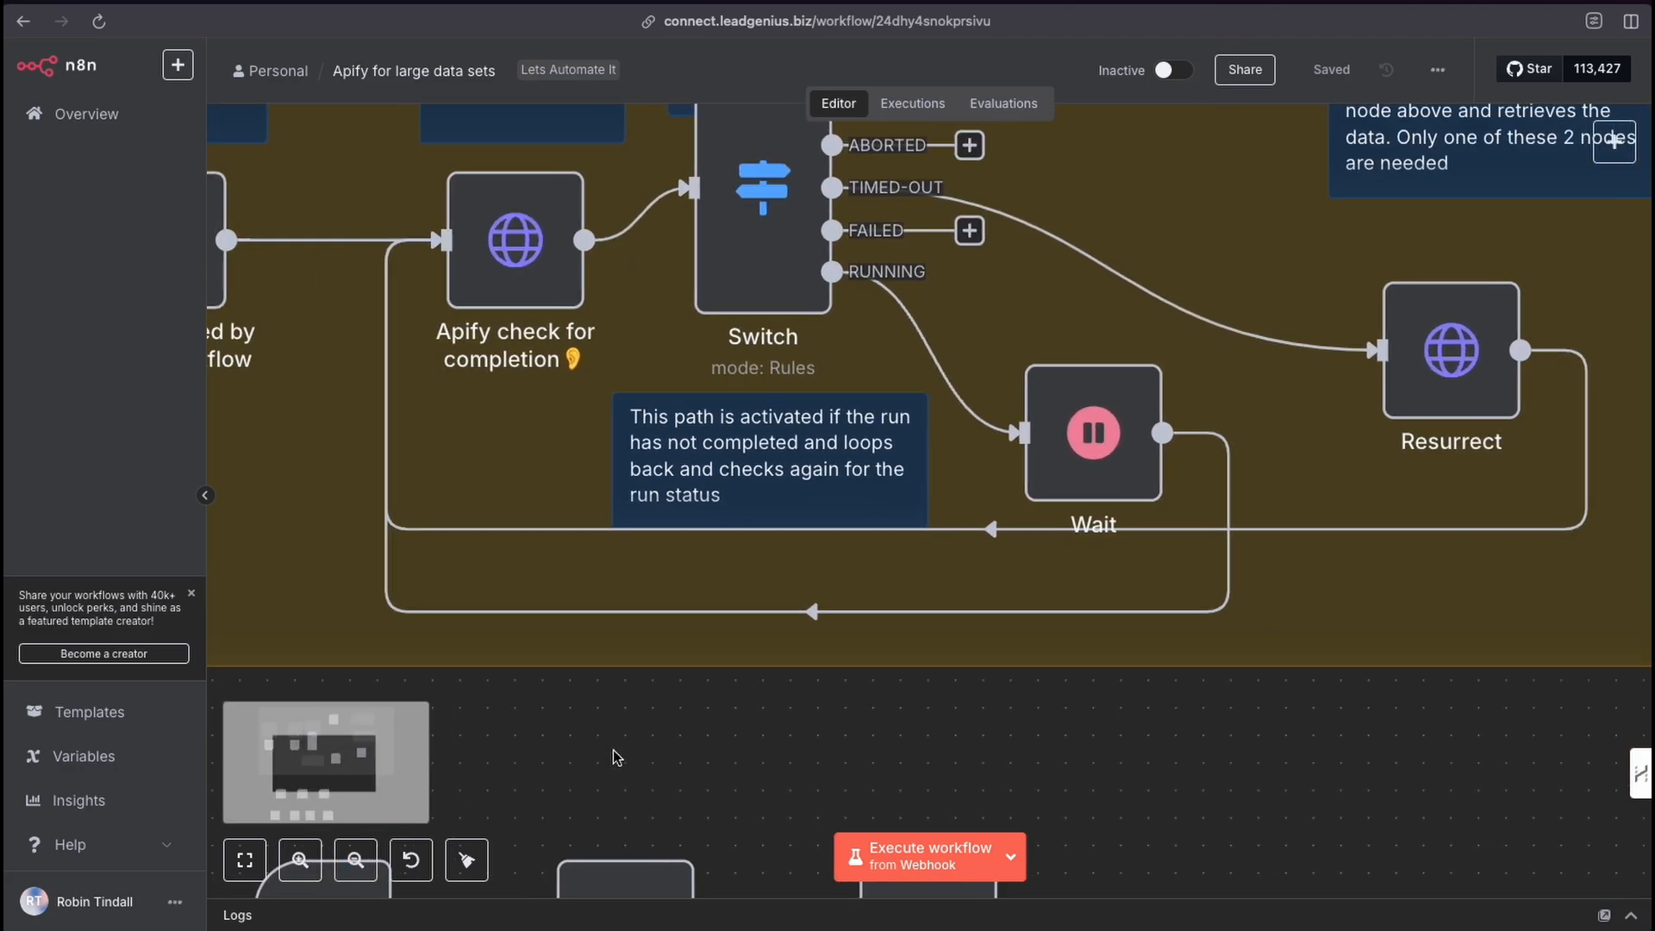
{"action": "scroll", "coordinate": [615, 758], "scroll_direction": "up", "scroll_amount": 2}
{"action": "scroll", "coordinate": [615, 758], "scroll_direction": "left", "scroll_amount": 2}
{"action": "left_click", "coordinate": [356, 872]}
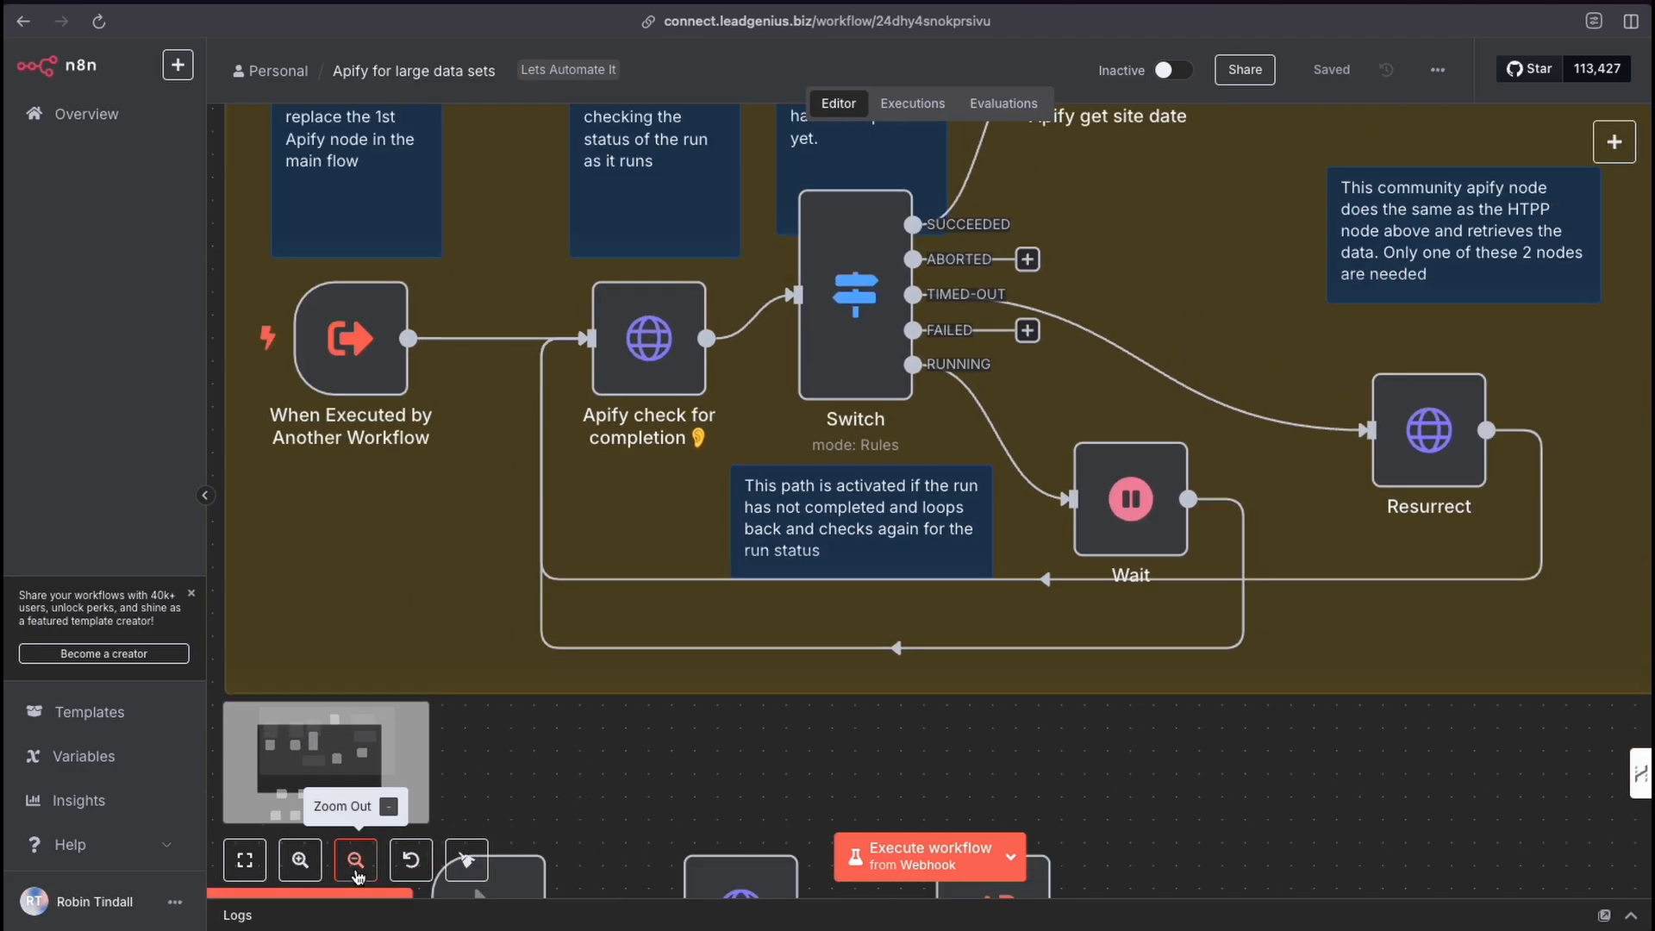
{"action": "left_click", "coordinate": [356, 872]}
{"action": "scroll", "coordinate": [757, 695], "scroll_direction": "up", "scroll_amount": 3}
{"action": "scroll", "coordinate": [757, 695], "scroll_direction": "down", "scroll_amount": 5}
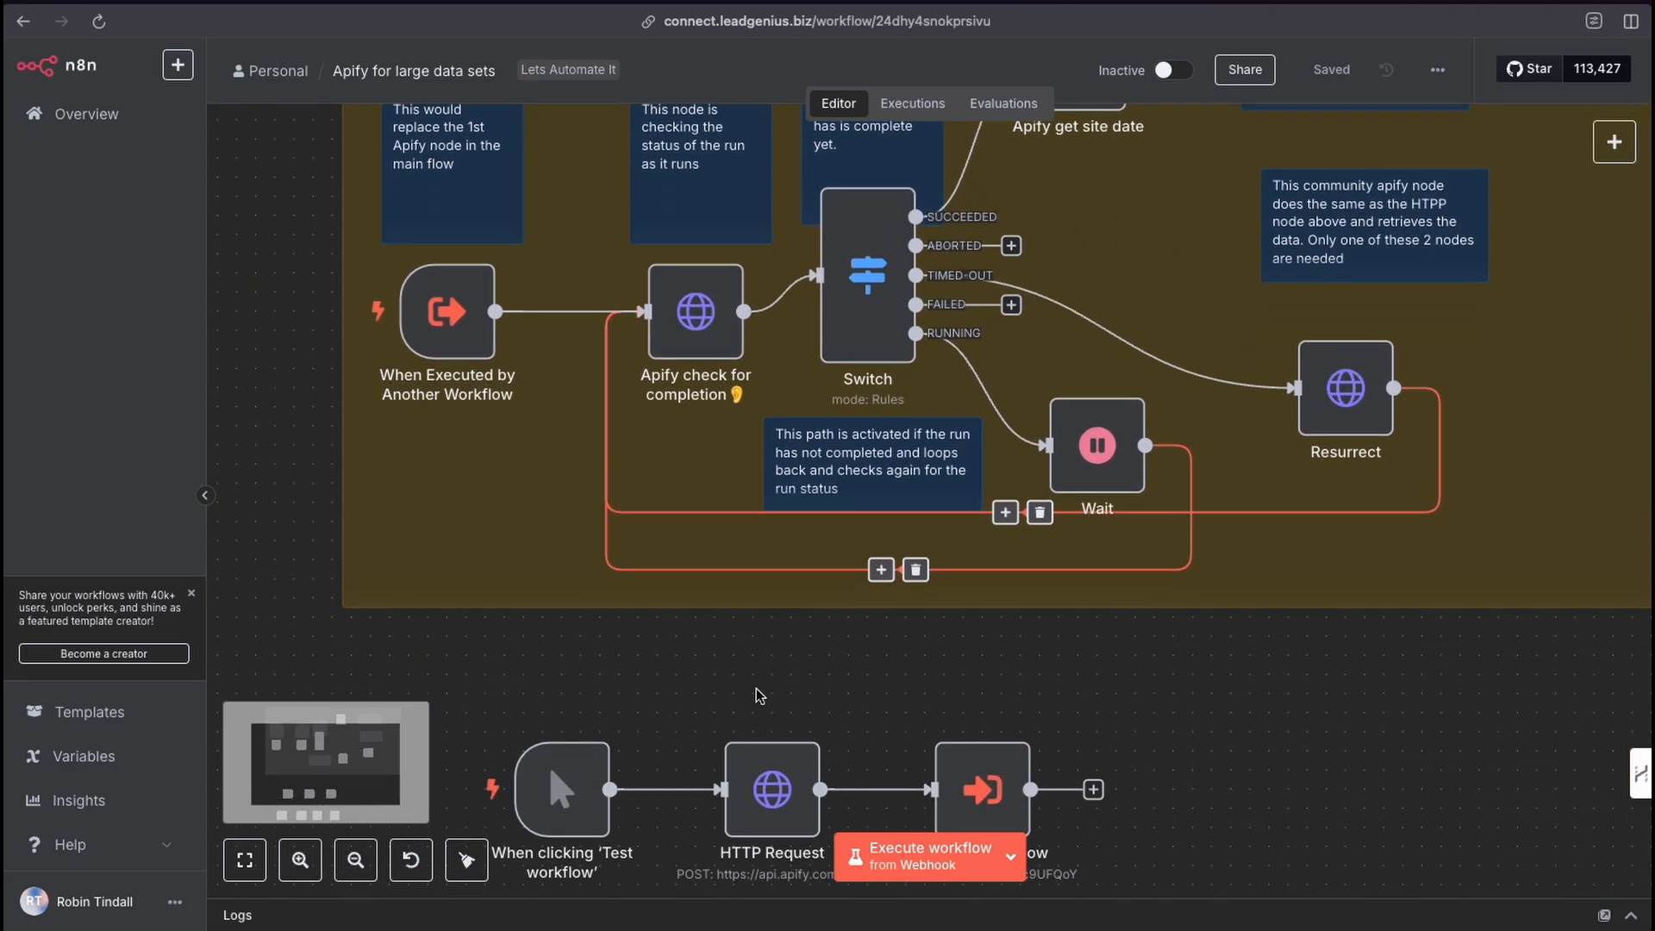
{"action": "scroll", "coordinate": [757, 695], "scroll_direction": "down", "scroll_amount": 3}
{"action": "scroll", "coordinate": [846, 701], "scroll_direction": "up", "scroll_amount": 6}
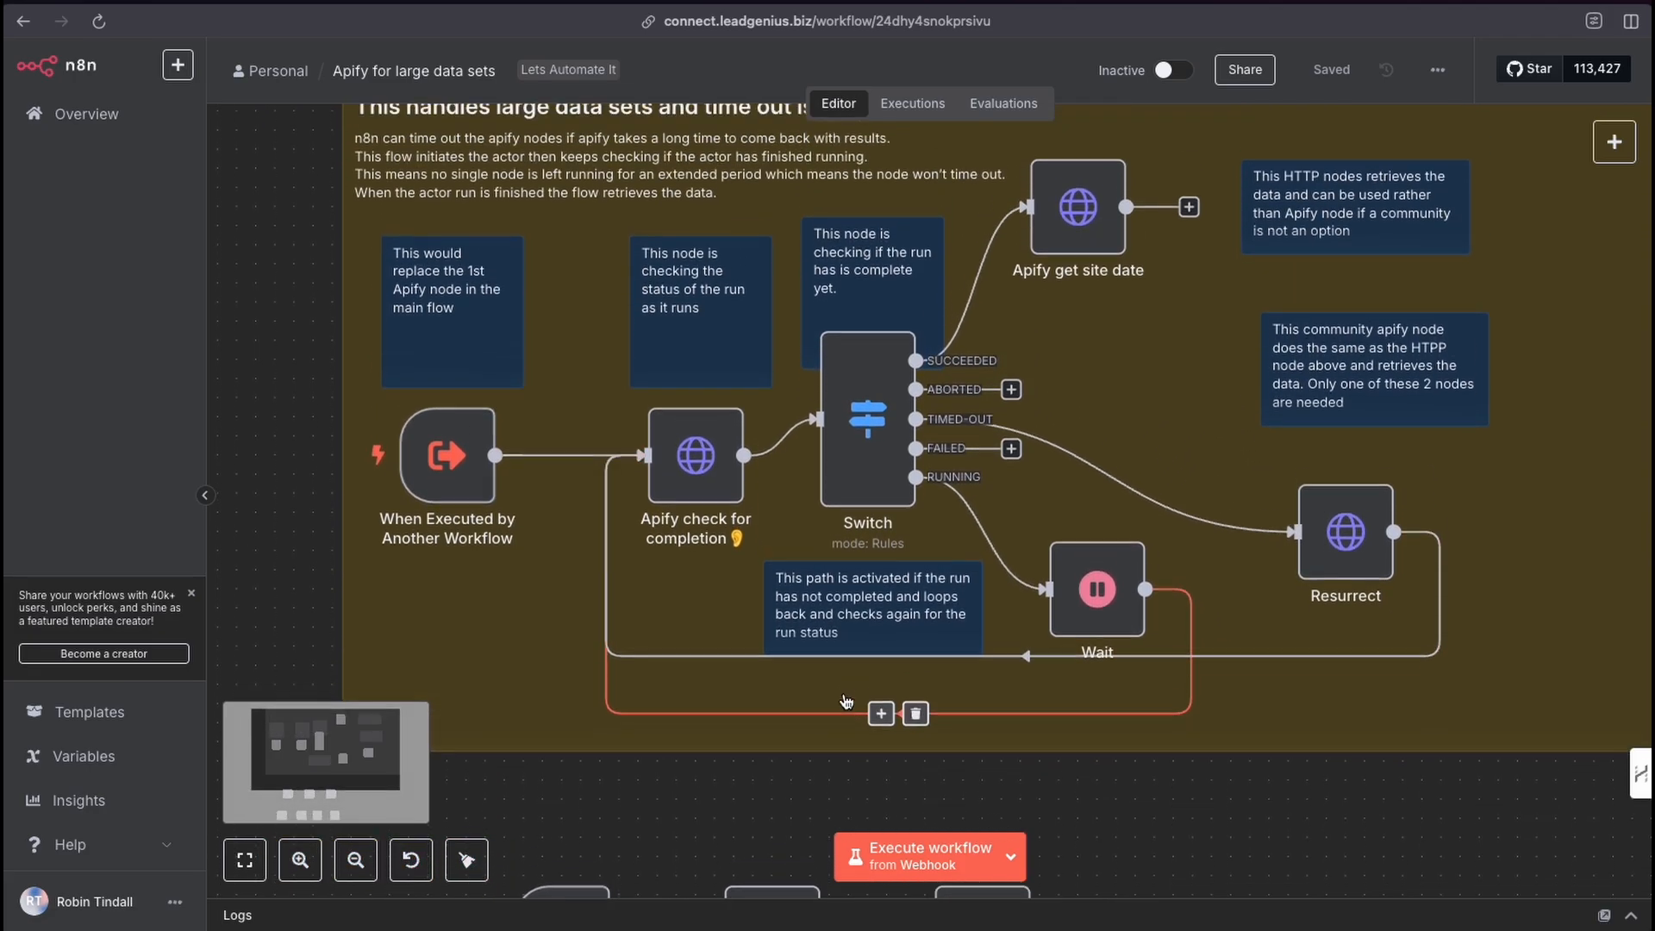
{"action": "scroll", "coordinate": [847, 701], "scroll_direction": "up", "scroll_amount": 2}
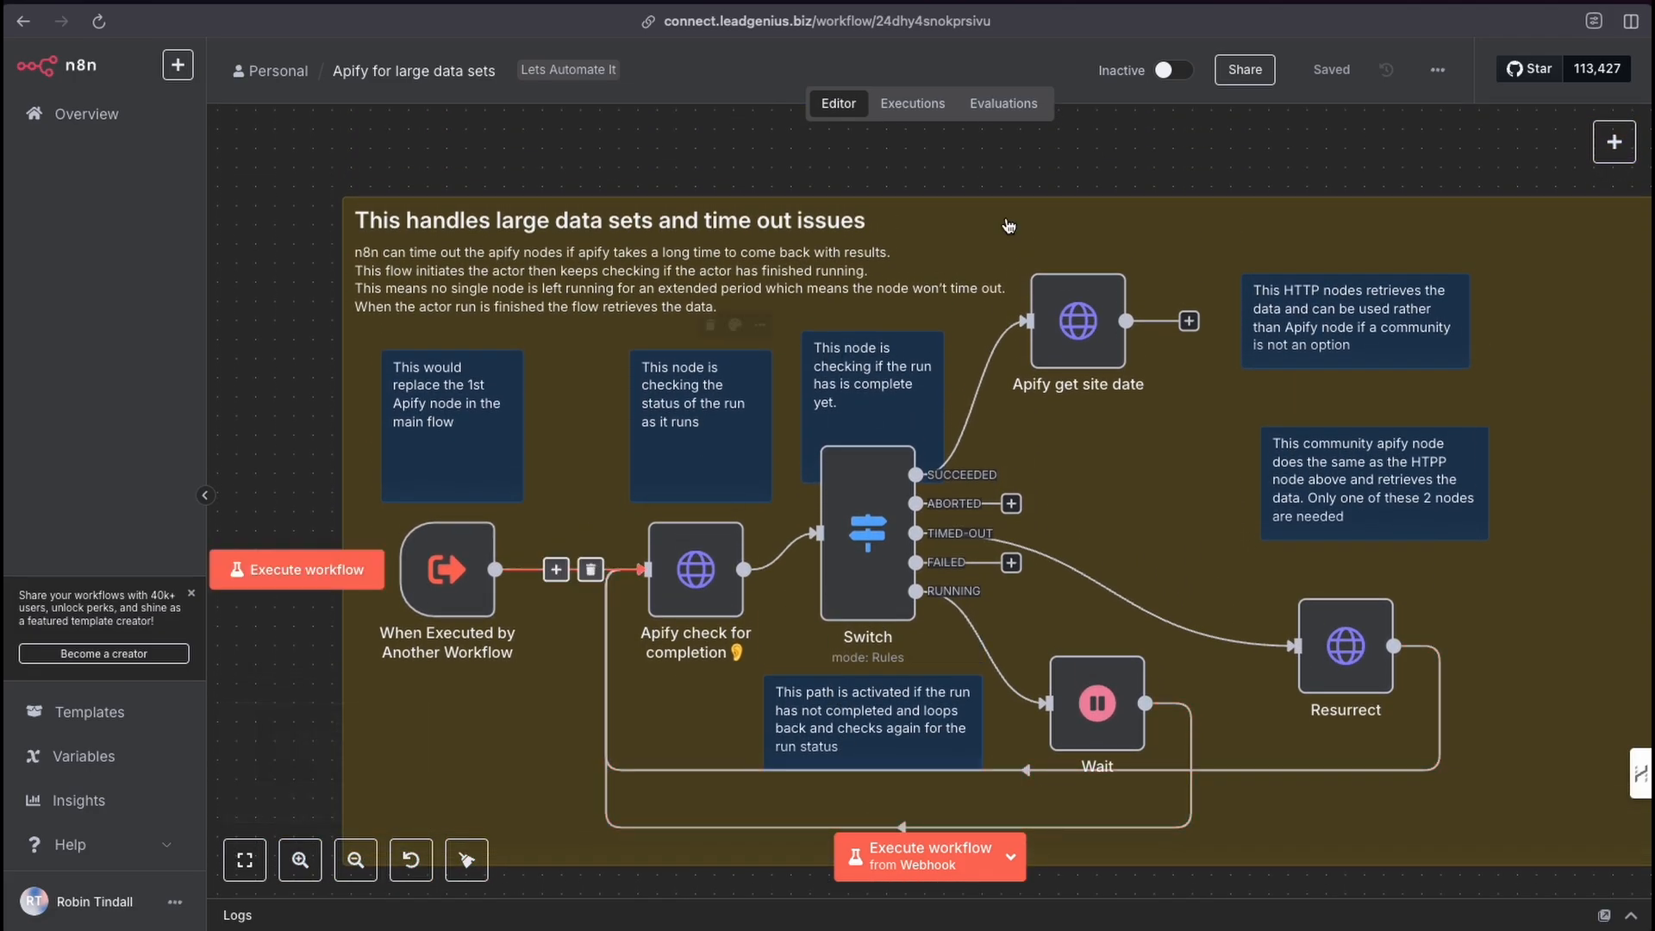
{"action": "left_click", "coordinate": [913, 104]}
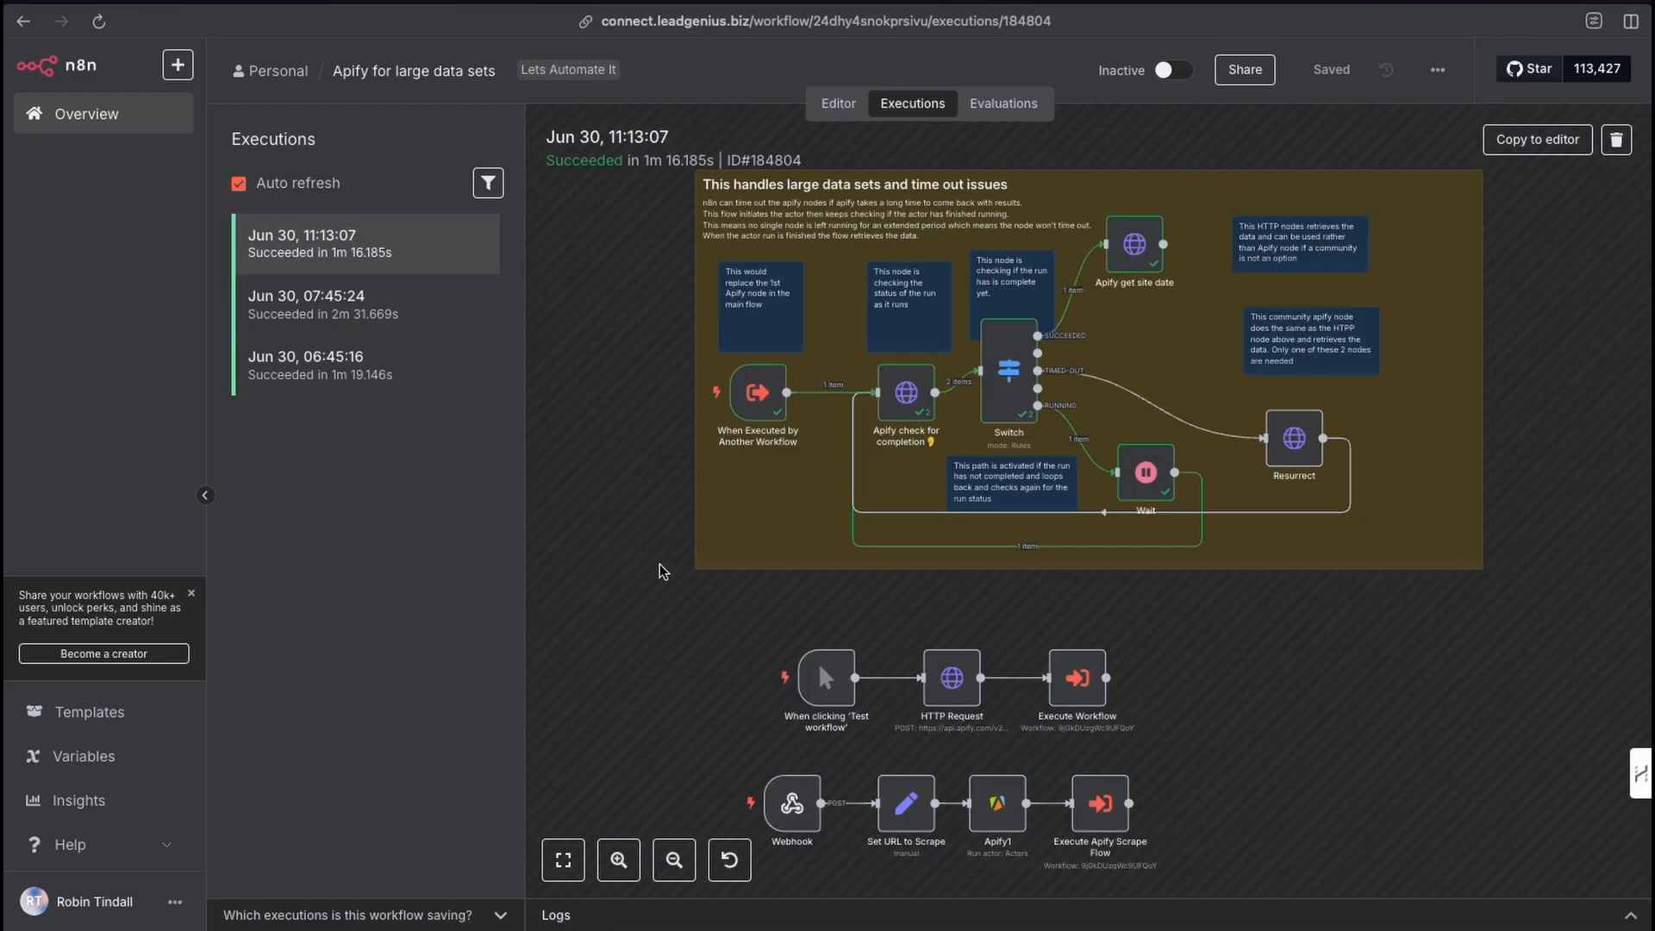
Open the execution's trigger node and scroll through its output data for the Apify run.
{"action": "left_click", "coordinate": [619, 860]}
{"action": "left_click", "coordinate": [619, 860]}
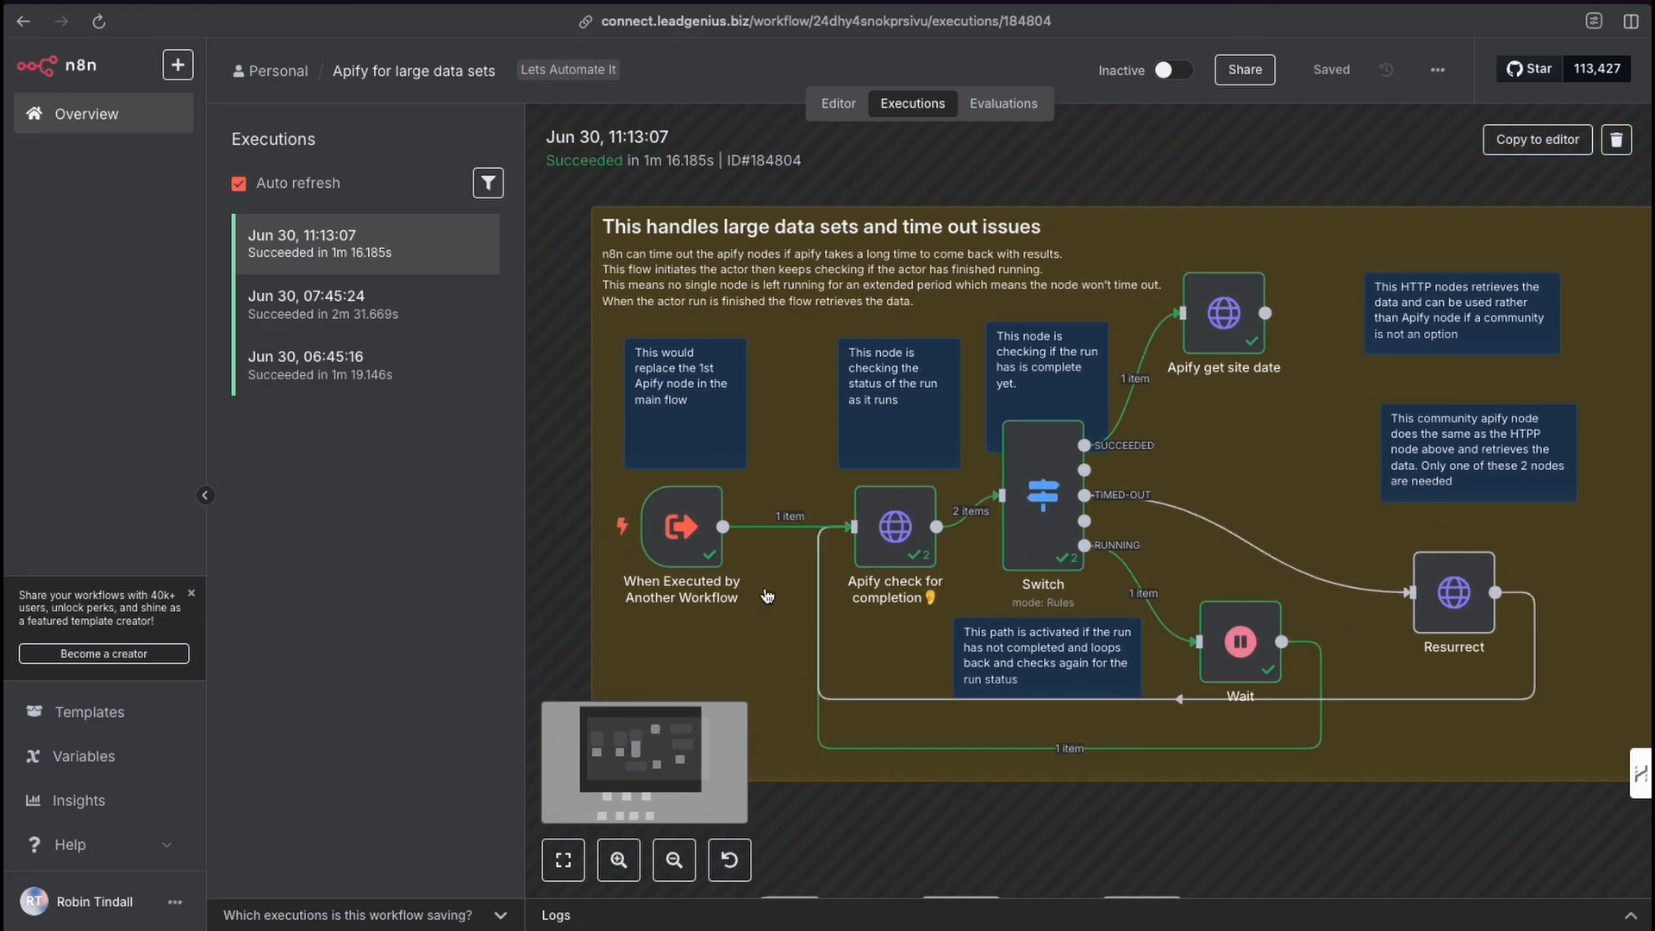
{"action": "double_click", "coordinate": [679, 543]}
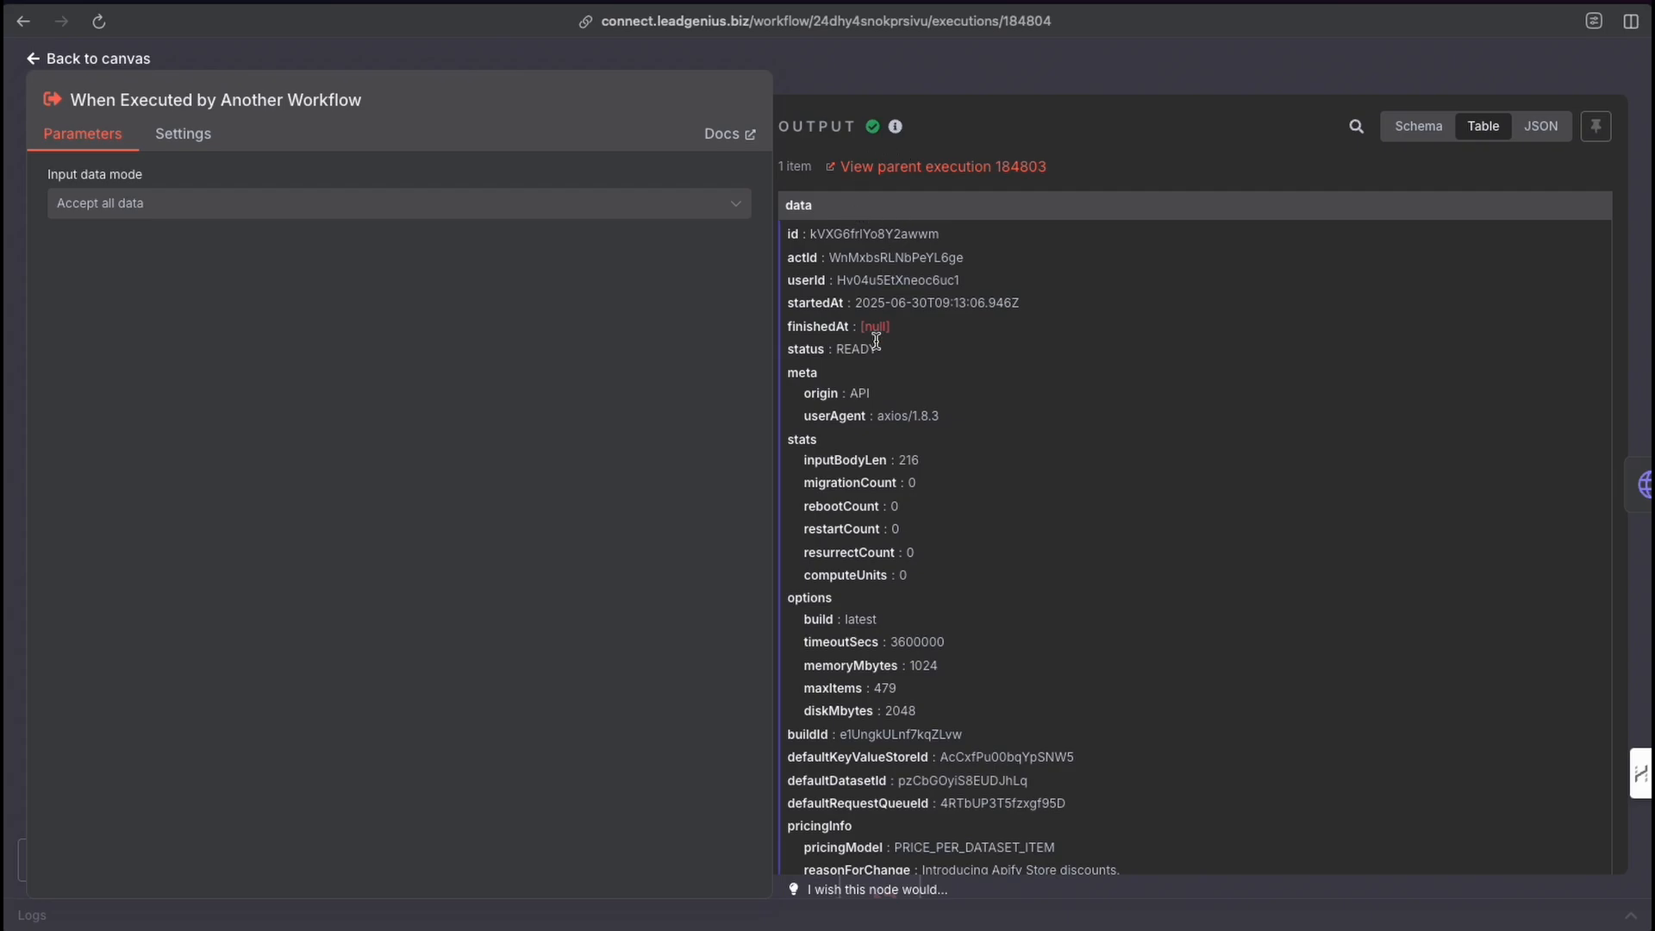
{"action": "scroll", "coordinate": [908, 601], "scroll_direction": "down", "scroll_amount": 4}
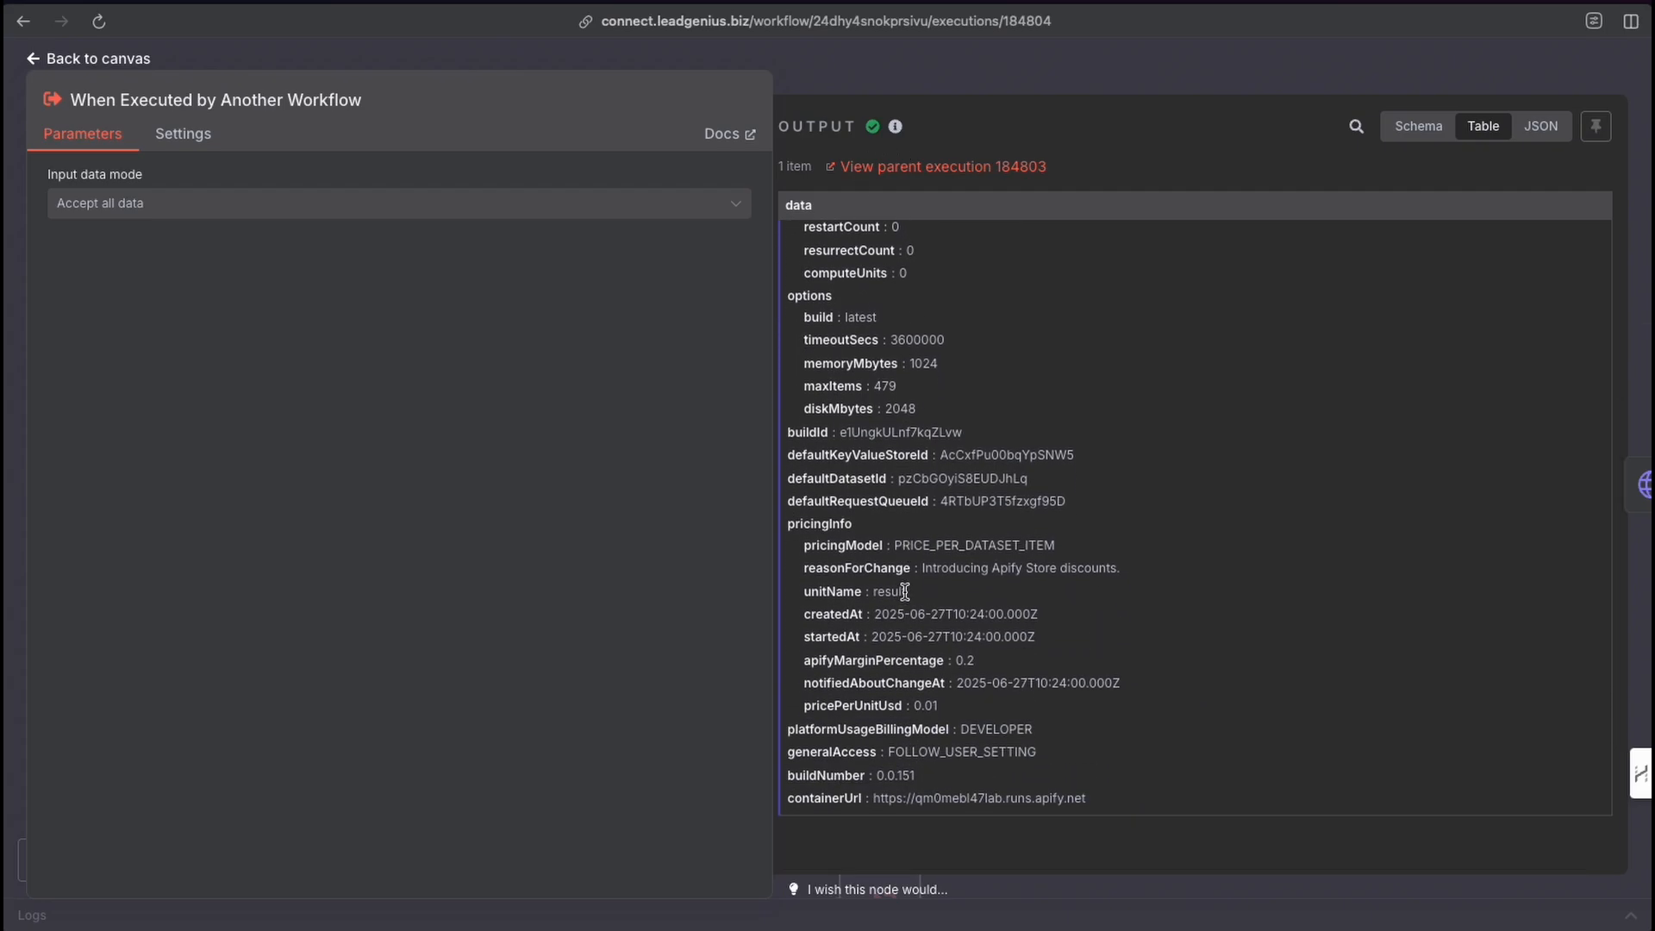
{"action": "scroll", "coordinate": [904, 593], "scroll_direction": "down", "scroll_amount": 1}
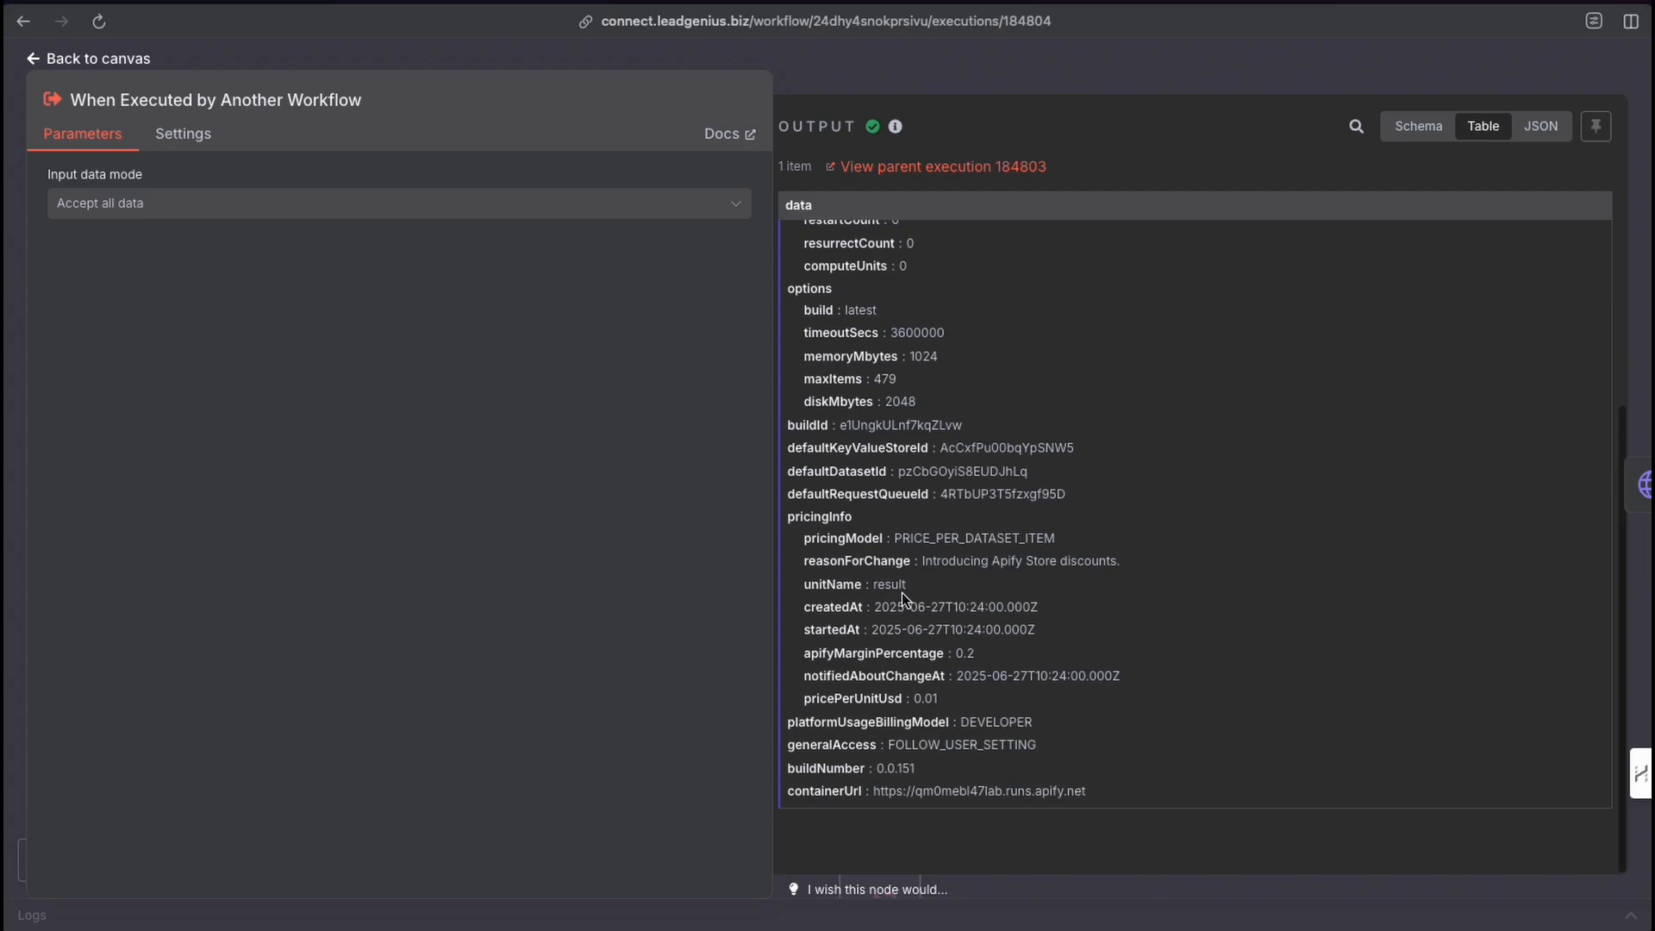
{"action": "scroll", "coordinate": [902, 592], "scroll_direction": "up", "scroll_amount": 4}
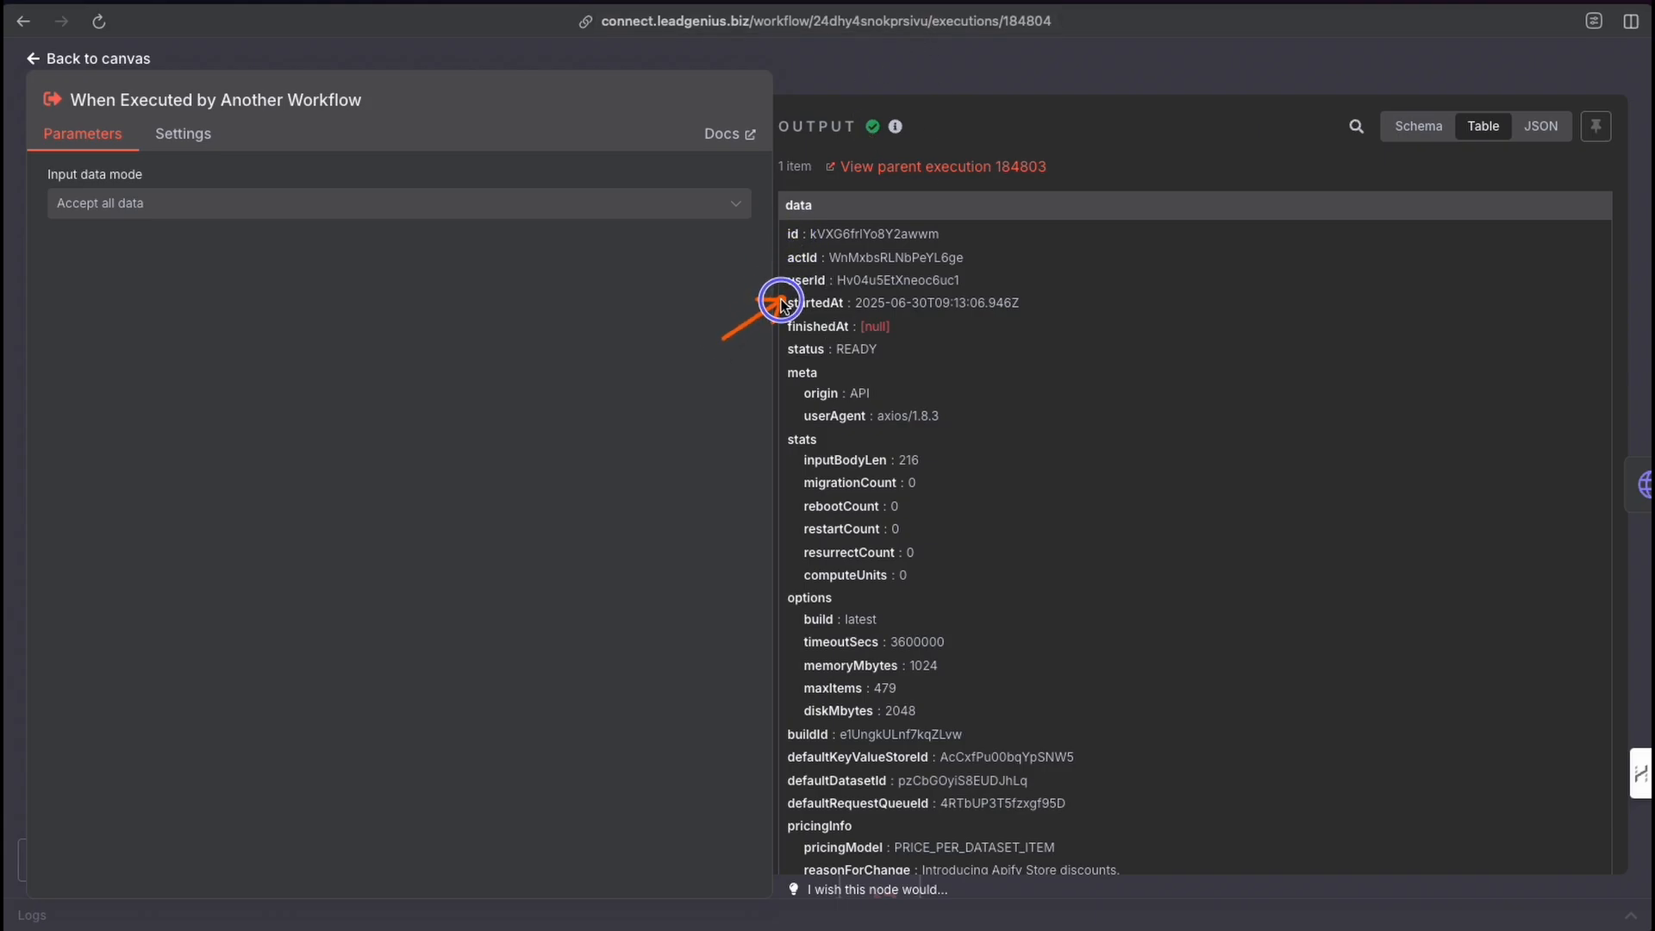
{"action": "left_click", "coordinate": [879, 83]}
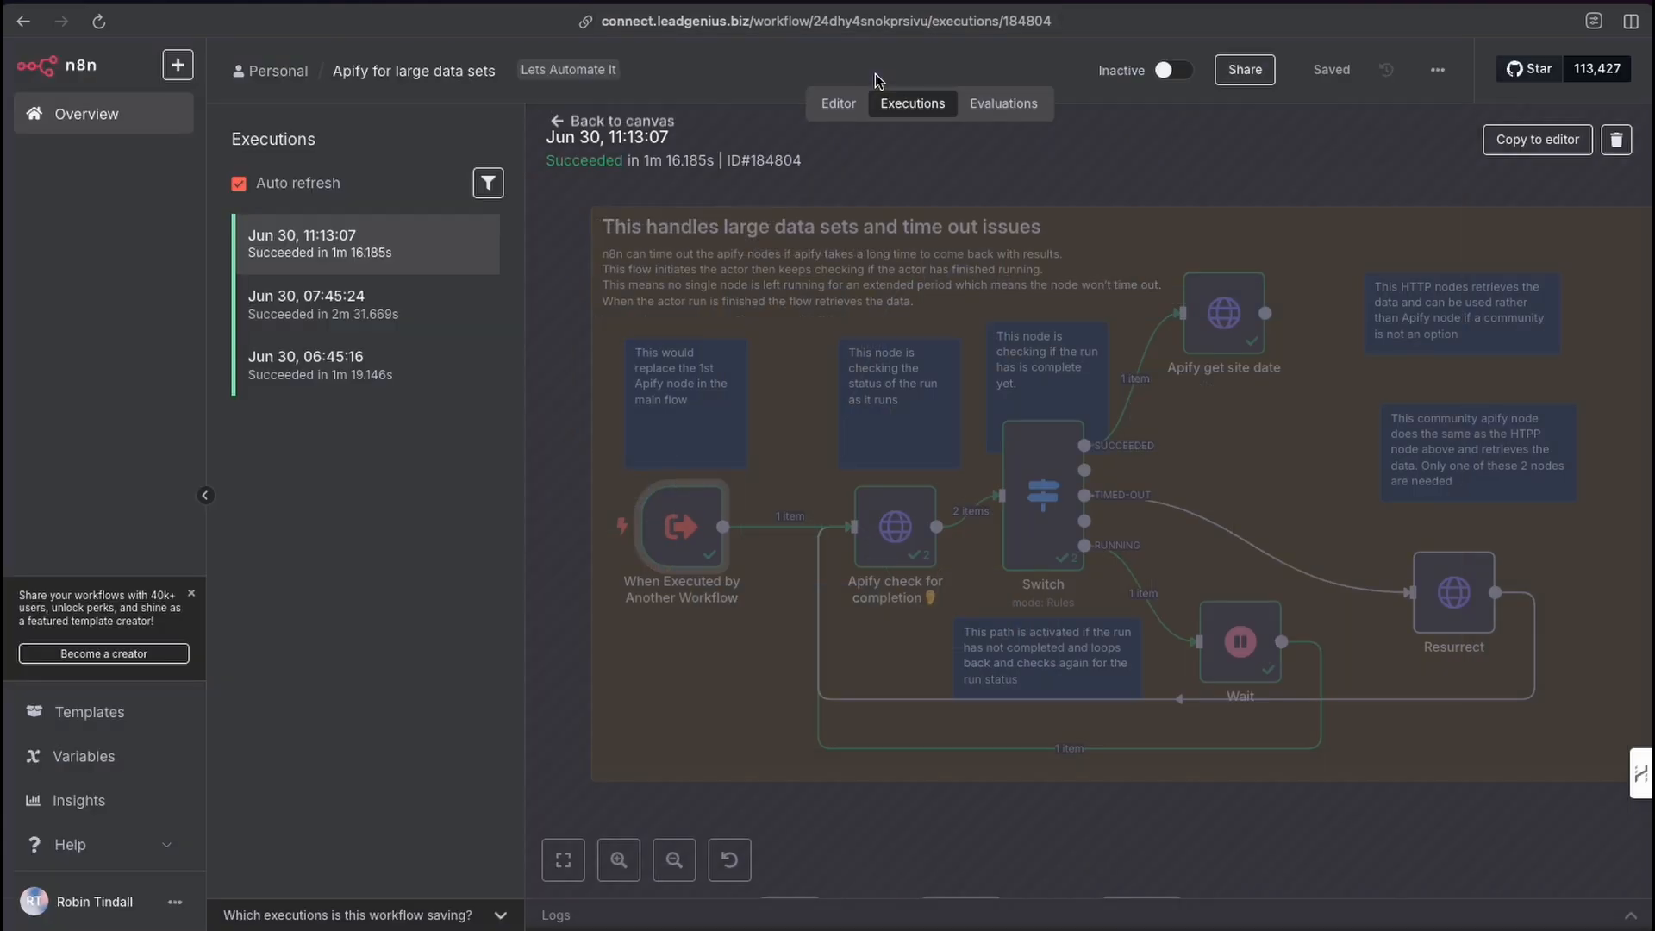
Inspect the Apify check for completion node's request settings and output in the execution.
{"action": "double_click", "coordinate": [896, 535]}
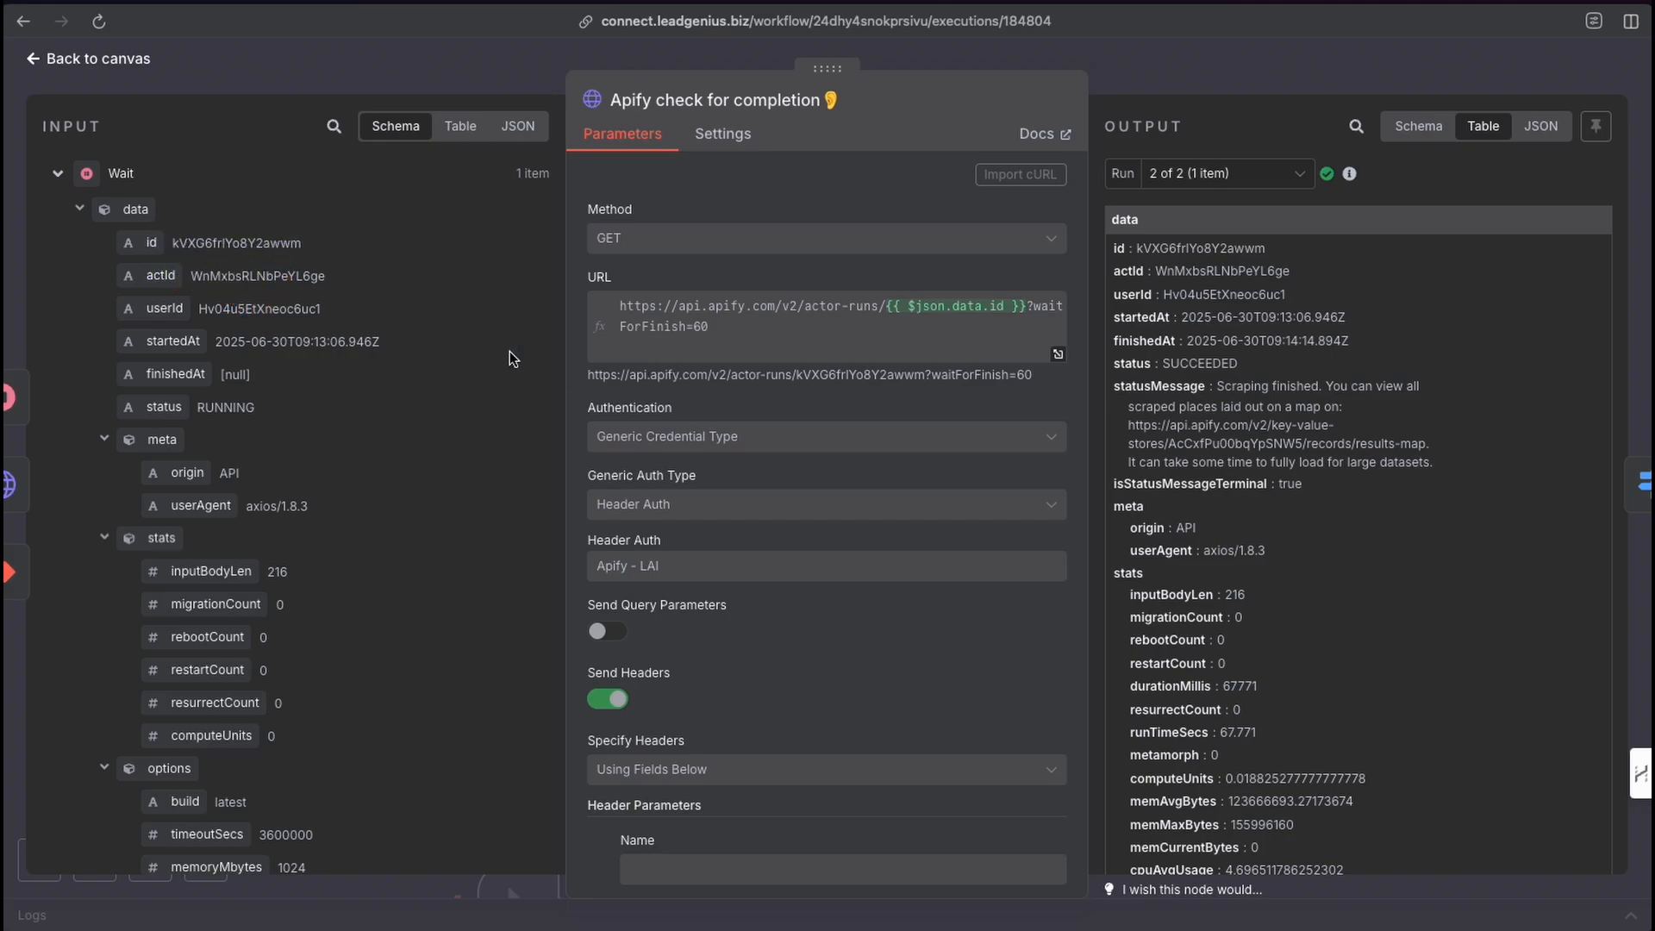
{"action": "mouse_move", "coordinate": [499, 360]}
{"action": "left_mouse_down"}
{"action": "mouse_move", "coordinate": [613, 312]}
{"action": "mouse_move", "coordinate": [988, 312]}
{"action": "left_mouse_up"}
{"action": "scroll", "coordinate": [737, 448], "scroll_direction": "down", "scroll_amount": 2}
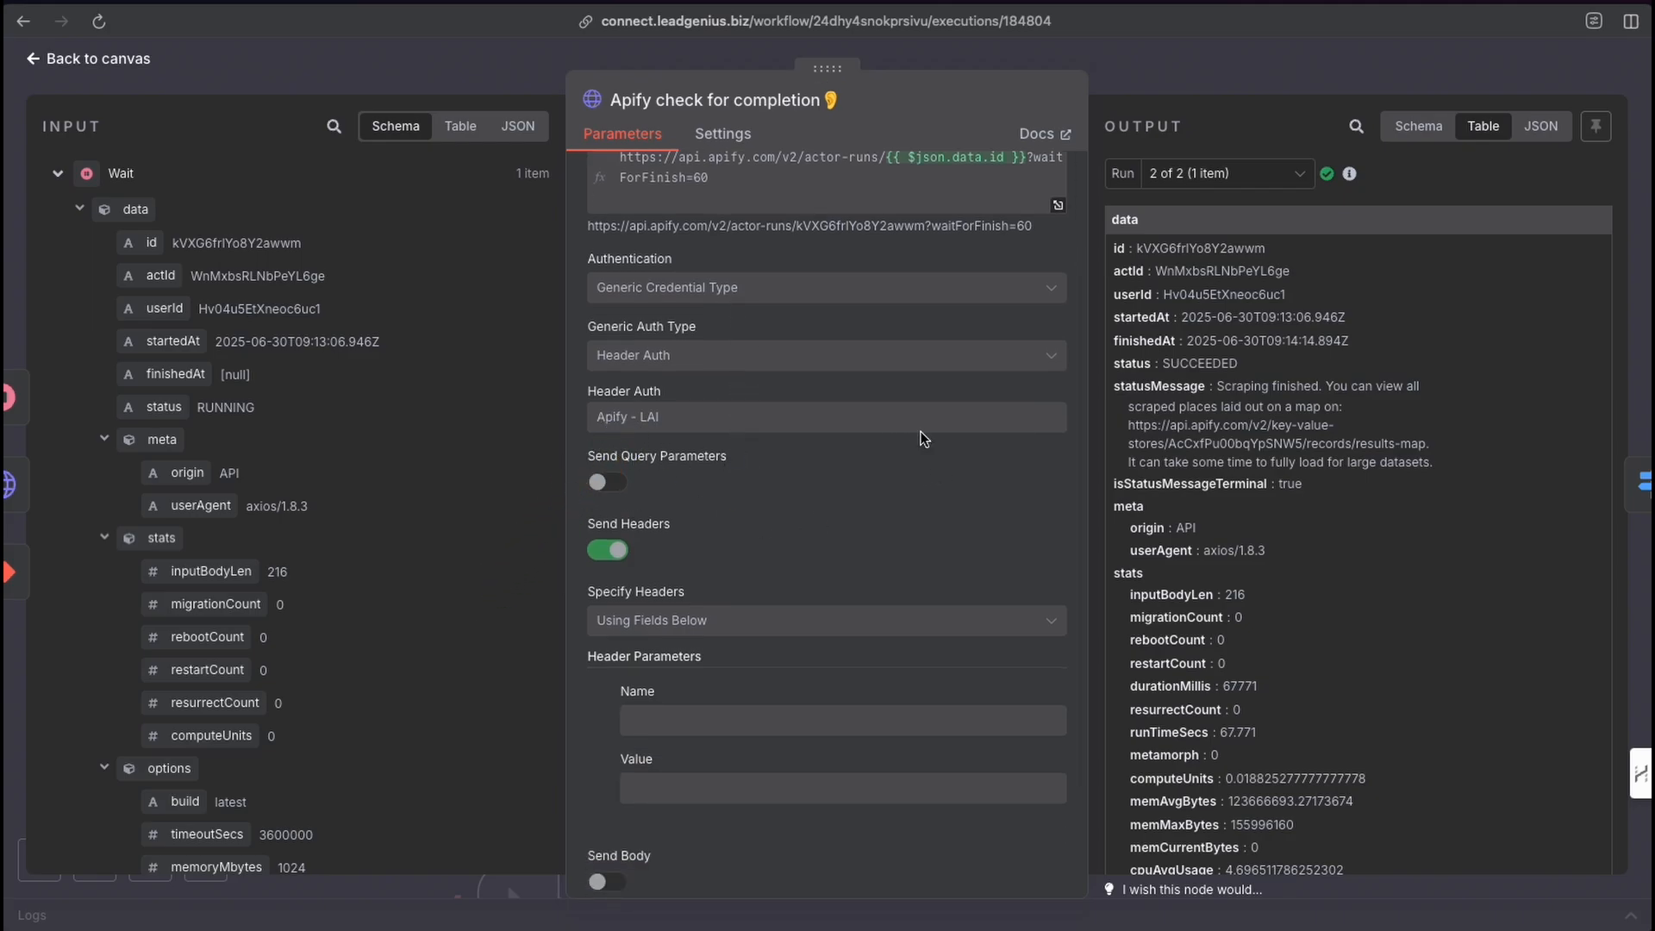
{"action": "left_click", "coordinate": [1141, 73]}
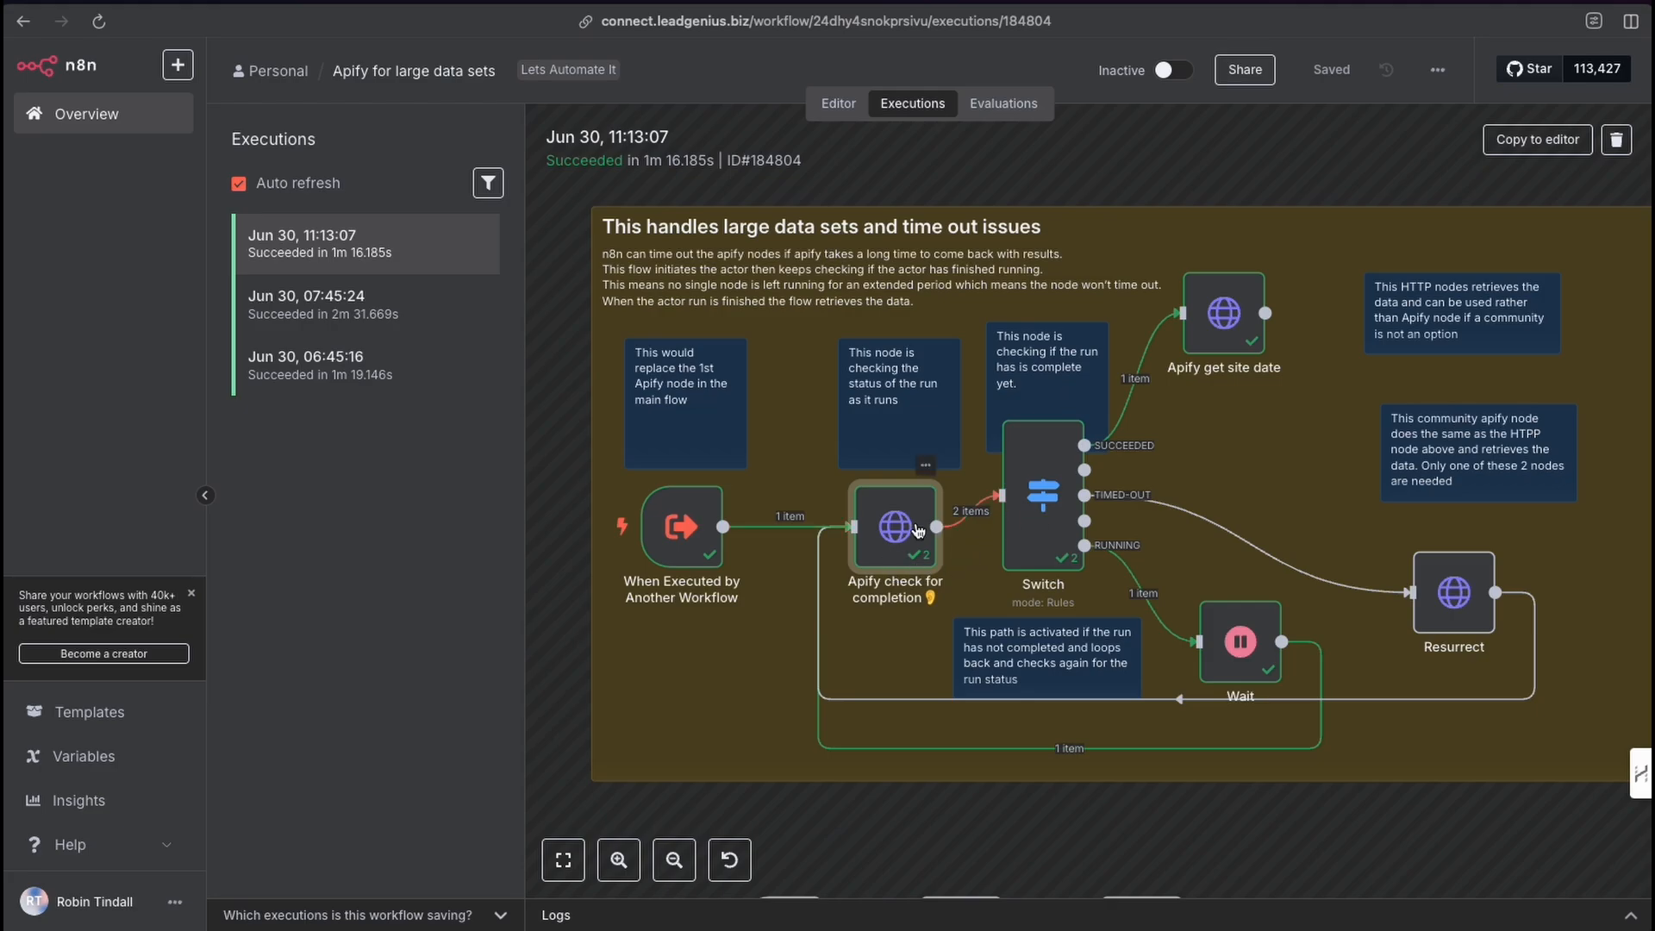
Examine the Switch node's routing rules for each run status, then return to the workflow editor.
{"action": "double_click", "coordinate": [1041, 511]}
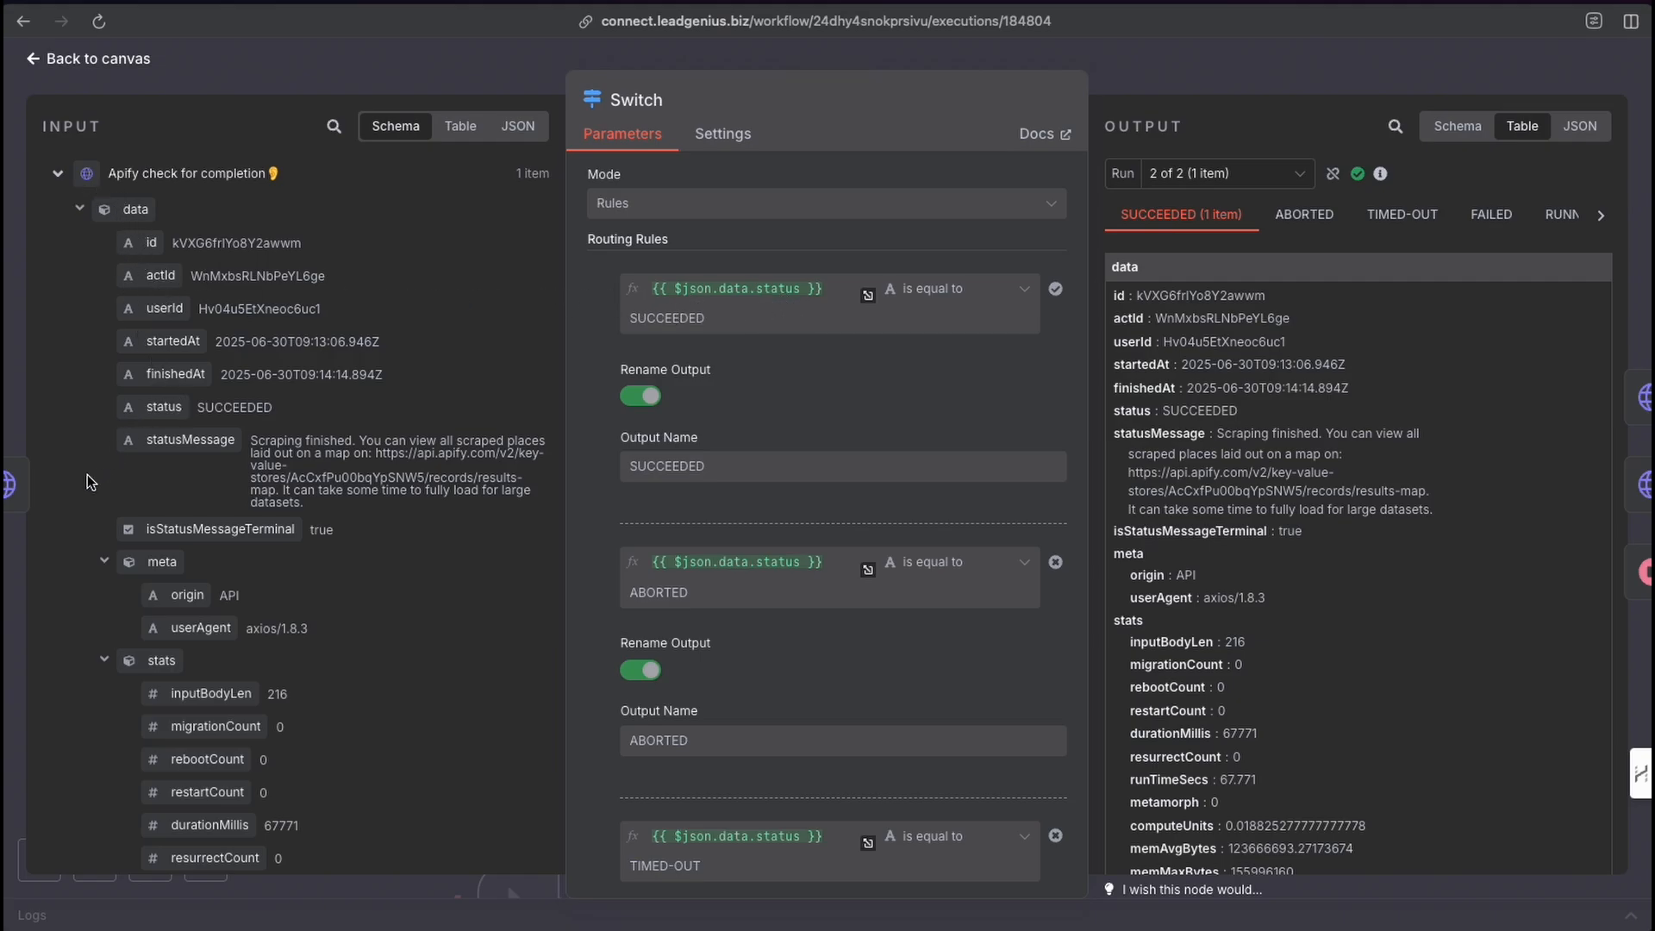
{"action": "left_click_drag", "start_coordinate": [81, 480], "coordinate": [153, 414]}
{"action": "mouse_move", "coordinate": [900, 356]}
{"action": "left_mouse_down"}
{"action": "mouse_move", "coordinate": [910, 314]}
{"action": "mouse_move", "coordinate": [703, 330]}
{"action": "mouse_move", "coordinate": [918, 309]}
{"action": "mouse_move", "coordinate": [699, 328]}
{"action": "left_mouse_up"}
{"action": "mouse_move", "coordinate": [897, 627]}
{"action": "left_mouse_down"}
{"action": "mouse_move", "coordinate": [897, 584]}
{"action": "mouse_move", "coordinate": [690, 584]}
{"action": "mouse_move", "coordinate": [668, 603]}
{"action": "left_mouse_up"}
{"action": "scroll", "coordinate": [804, 647], "scroll_direction": "down", "scroll_amount": 3}
{"action": "mouse_move", "coordinate": [898, 580]}
{"action": "left_mouse_down"}
{"action": "mouse_move", "coordinate": [853, 664]}
{"action": "mouse_move", "coordinate": [838, 660]}
{"action": "left_mouse_up"}
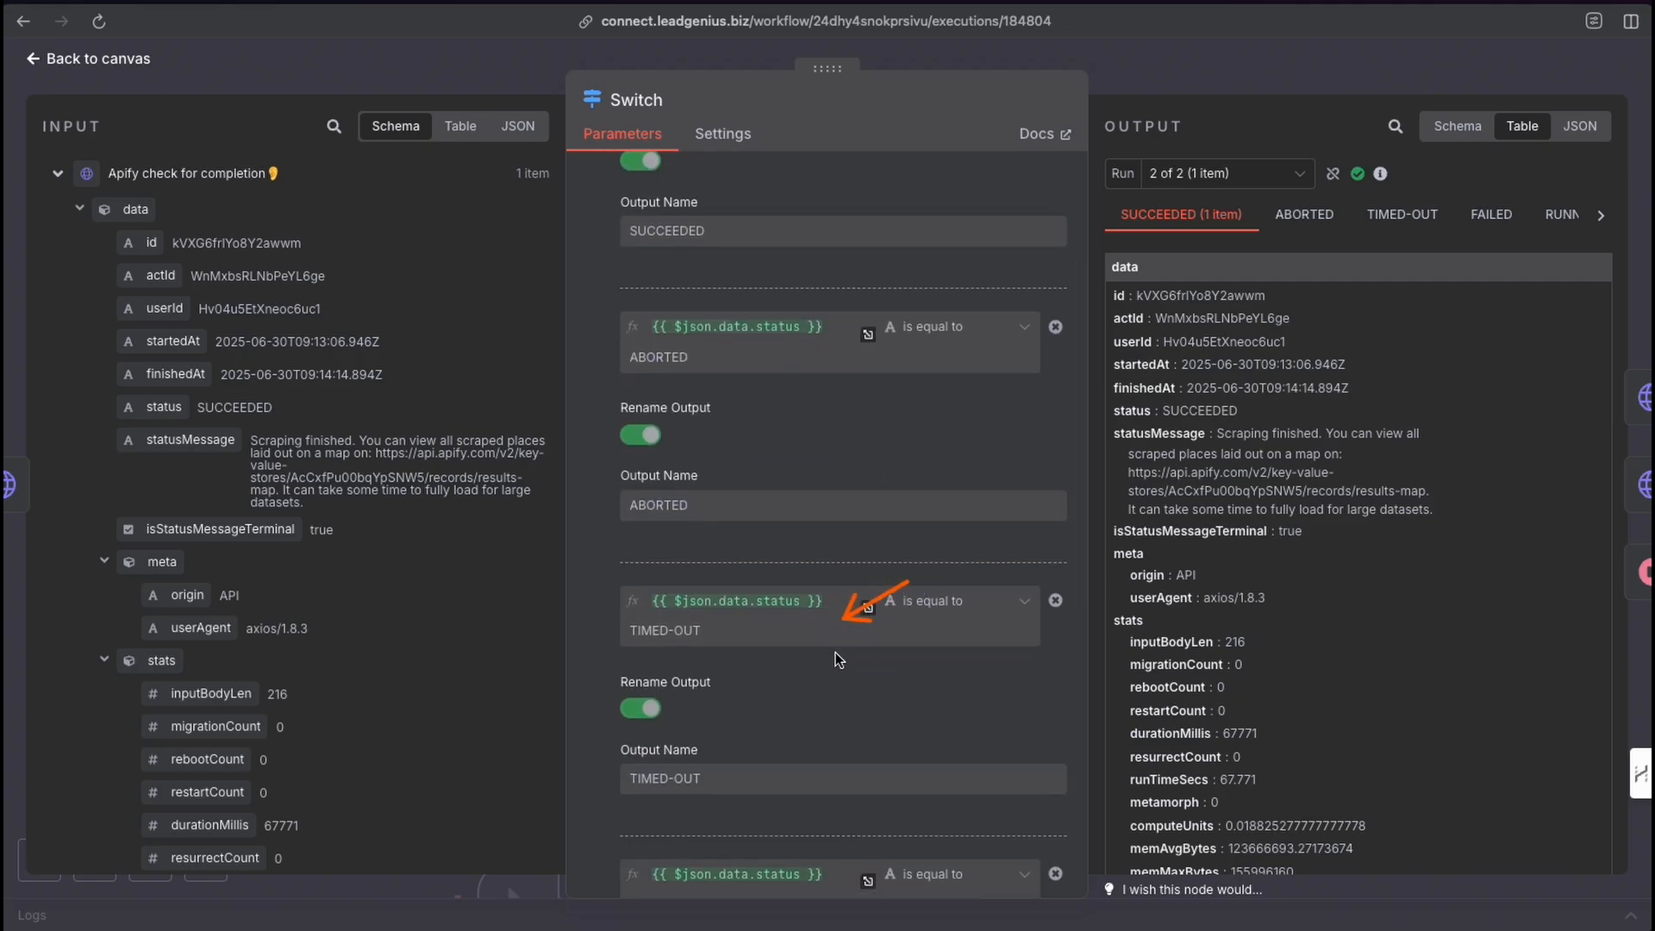
{"action": "scroll", "coordinate": [862, 603], "scroll_direction": "down", "scroll_amount": 5}
{"action": "mouse_move", "coordinate": [905, 541]}
{"action": "left_mouse_down"}
{"action": "mouse_move", "coordinate": [691, 592]}
{"action": "mouse_move", "coordinate": [674, 778]}
{"action": "left_mouse_up"}
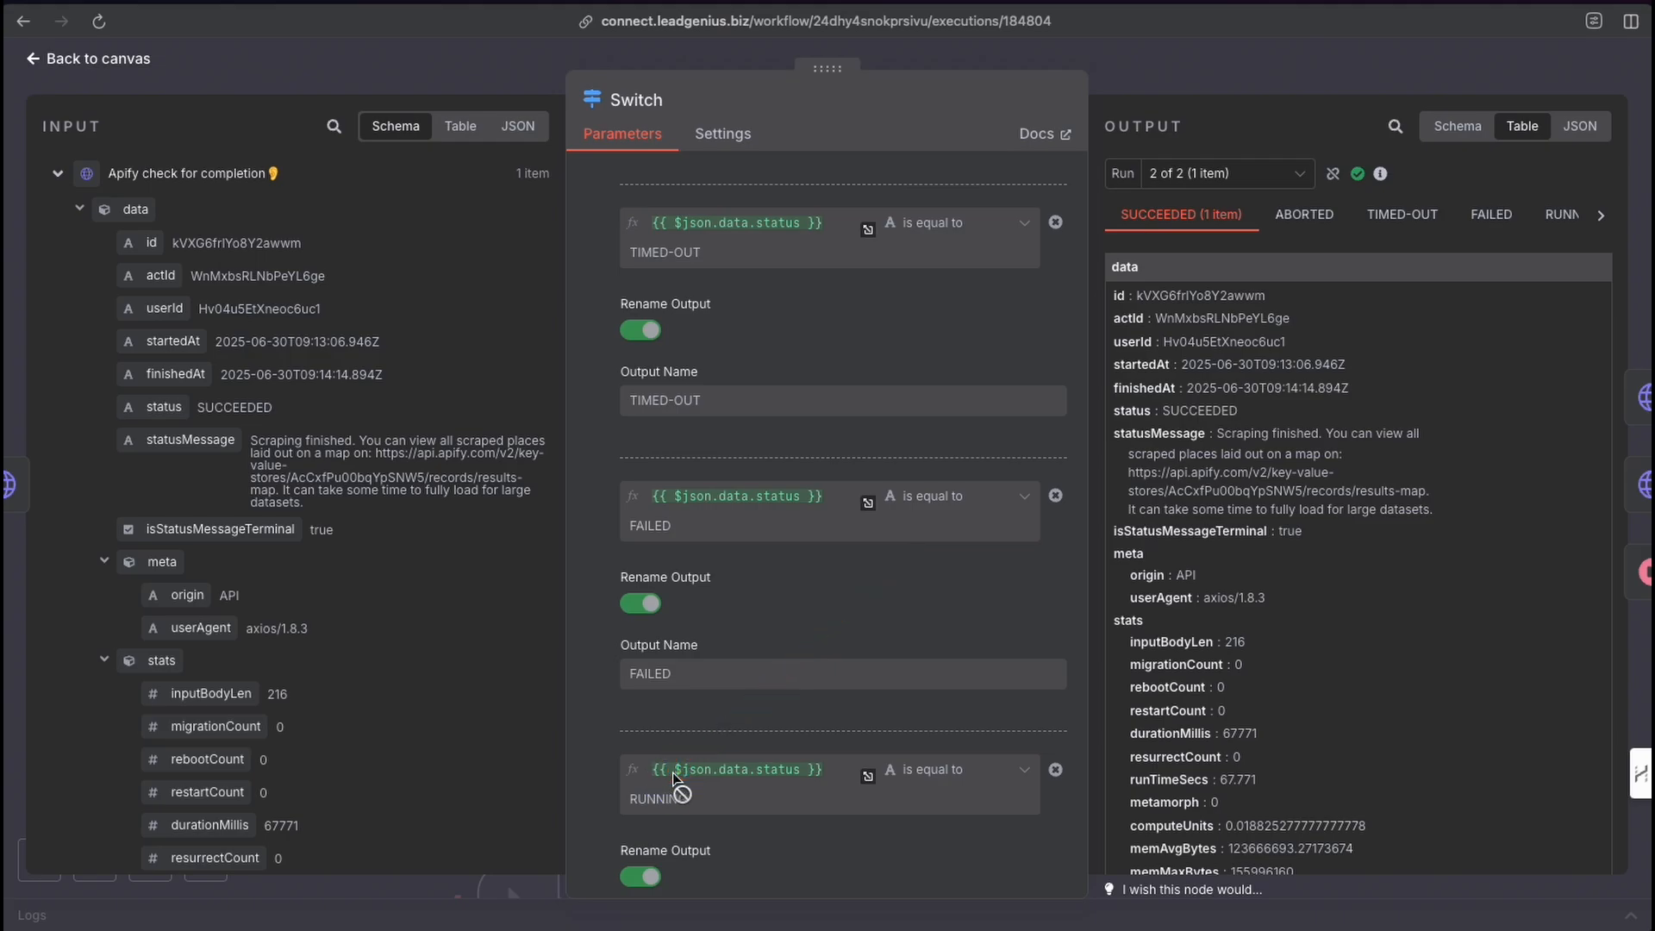
{"action": "left_click", "coordinate": [1181, 64]}
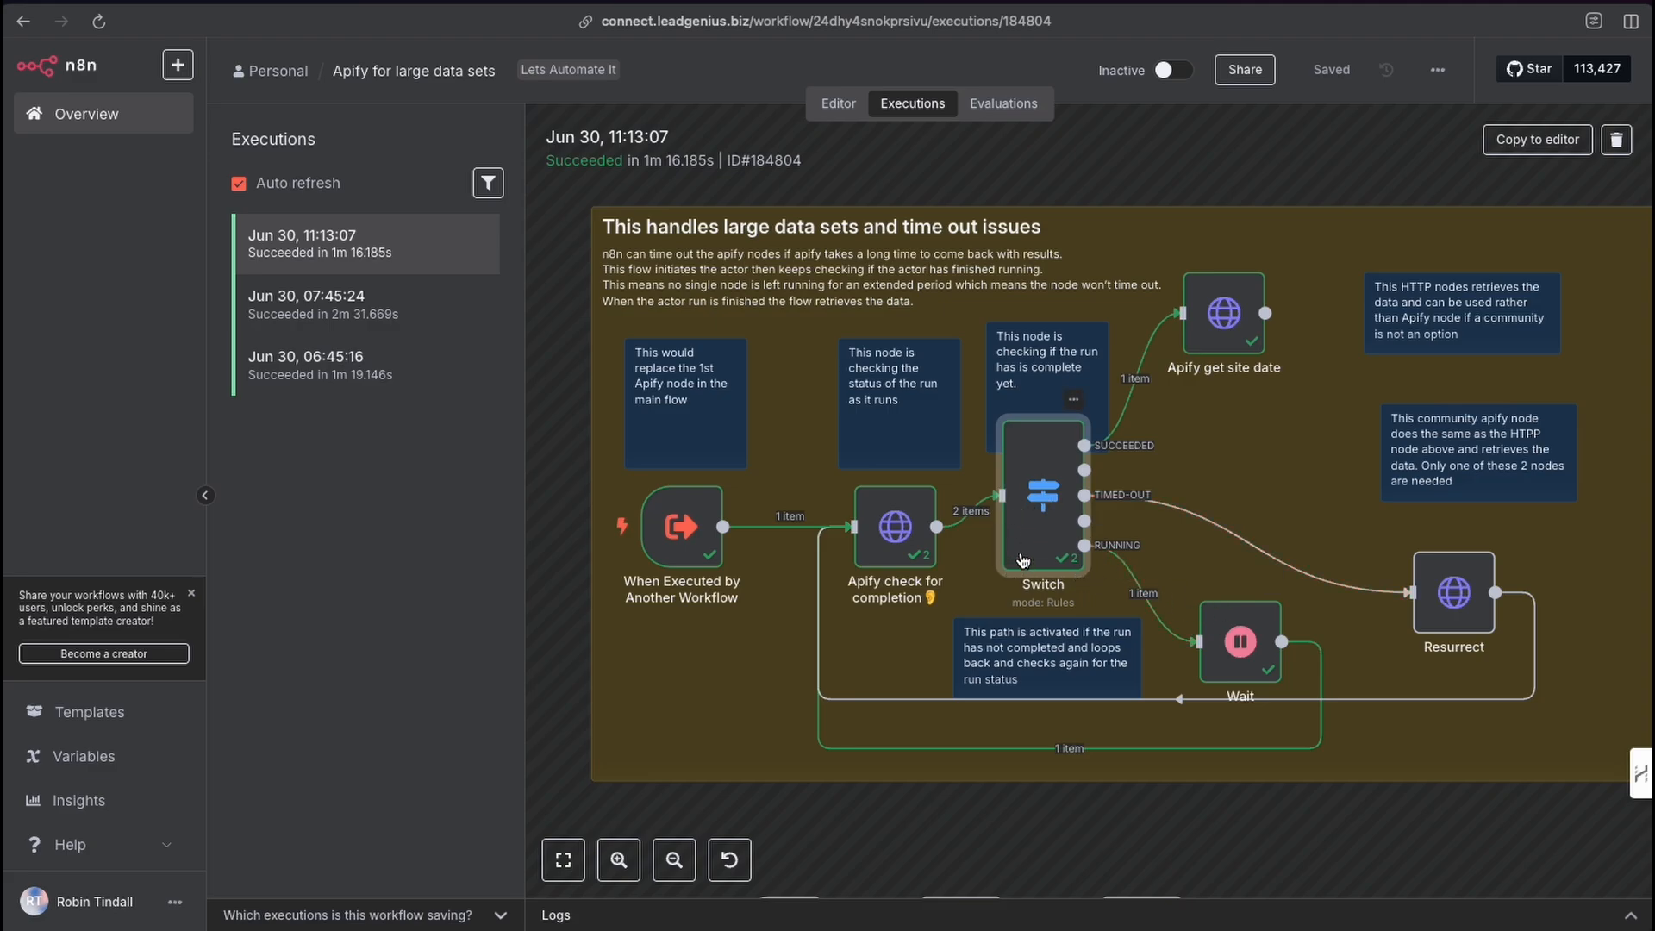
{"action": "mouse_move", "coordinate": [971, 647]}
{"action": "left_mouse_down"}
{"action": "mouse_move", "coordinate": [1043, 589]}
{"action": "mouse_move", "coordinate": [1063, 548]}
{"action": "mouse_move", "coordinate": [1206, 638]}
{"action": "left_mouse_up"}
{"action": "left_click", "coordinate": [839, 105]}
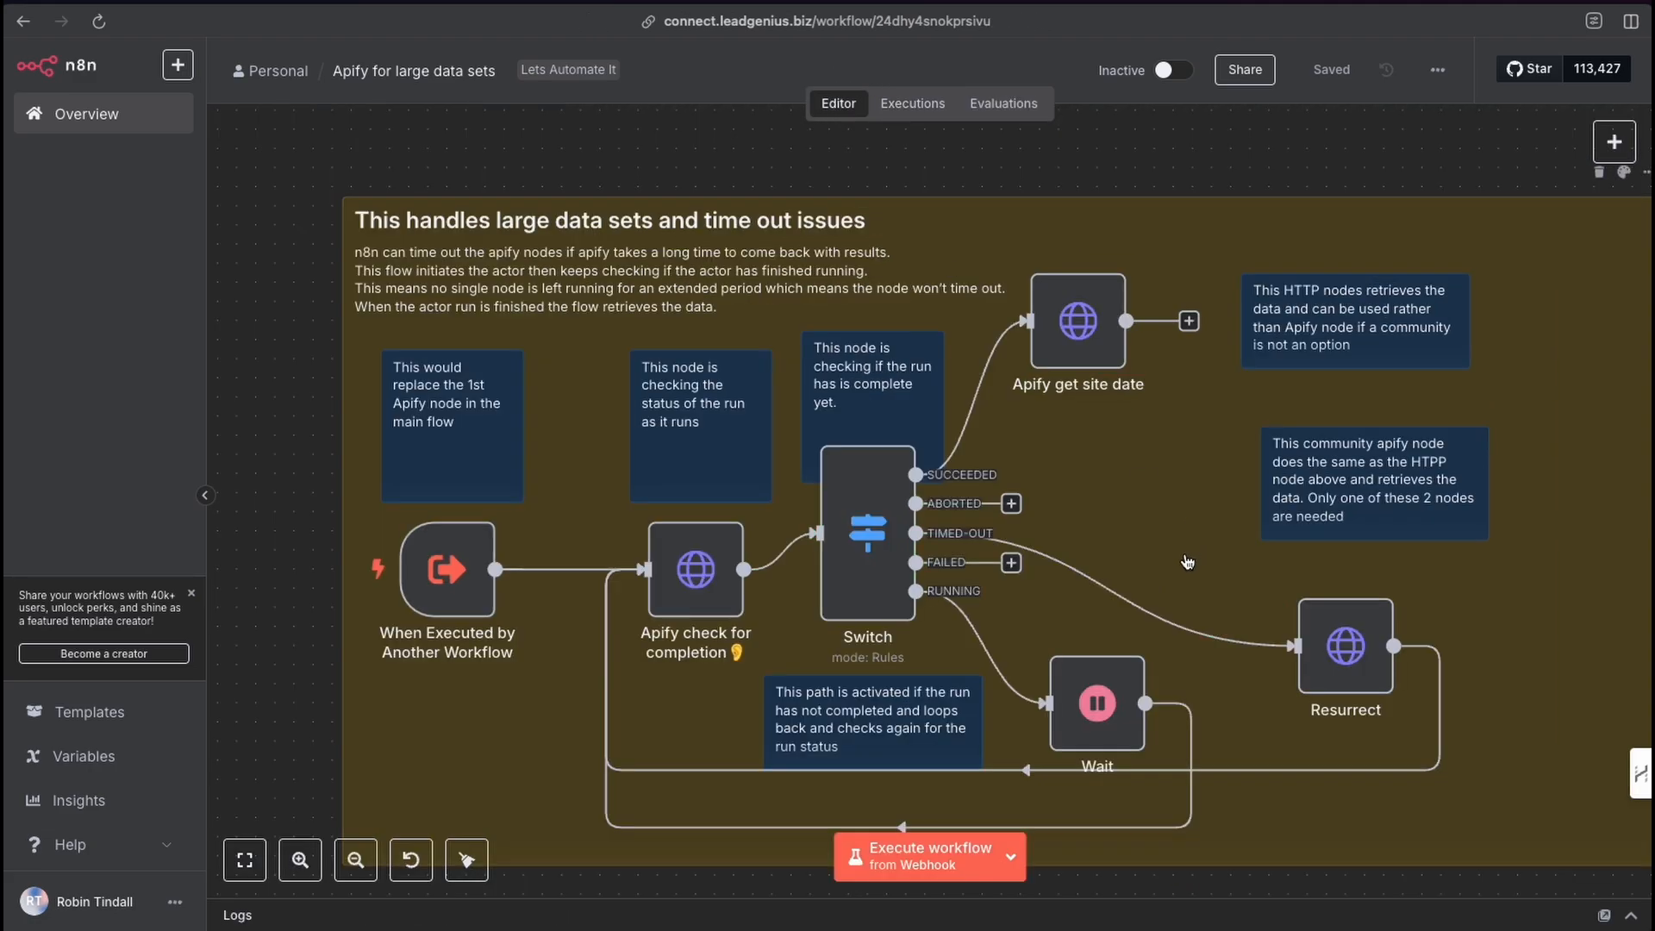
{"action": "left_click", "coordinate": [1620, 140]}
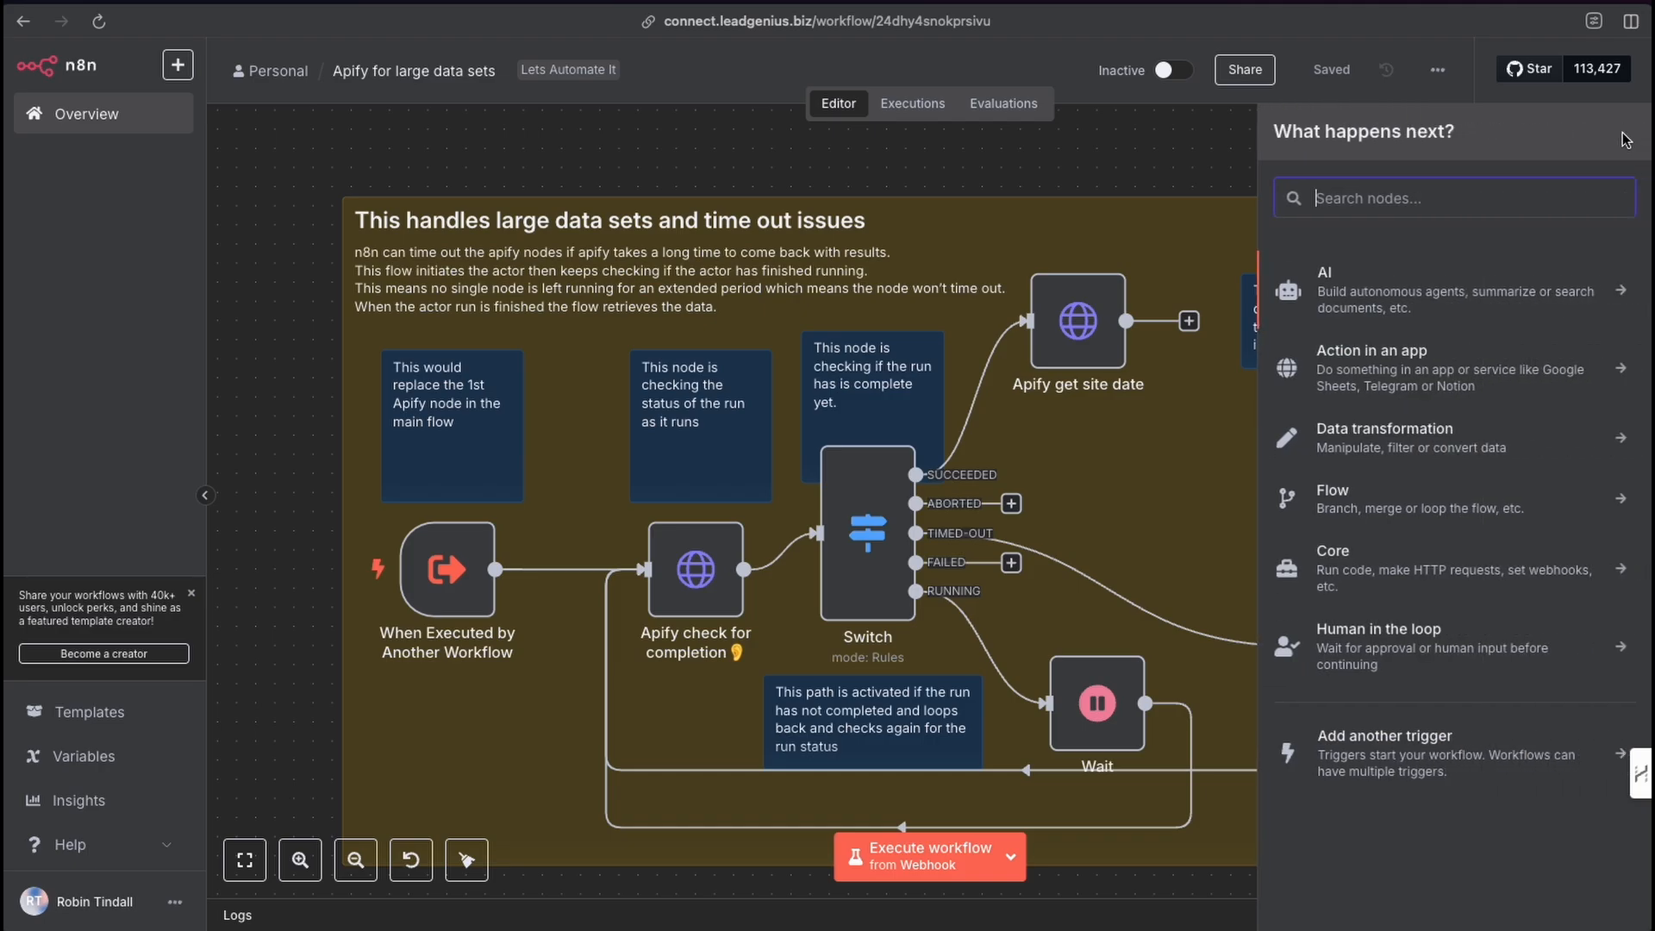
{"action": "type", "text": "w"}
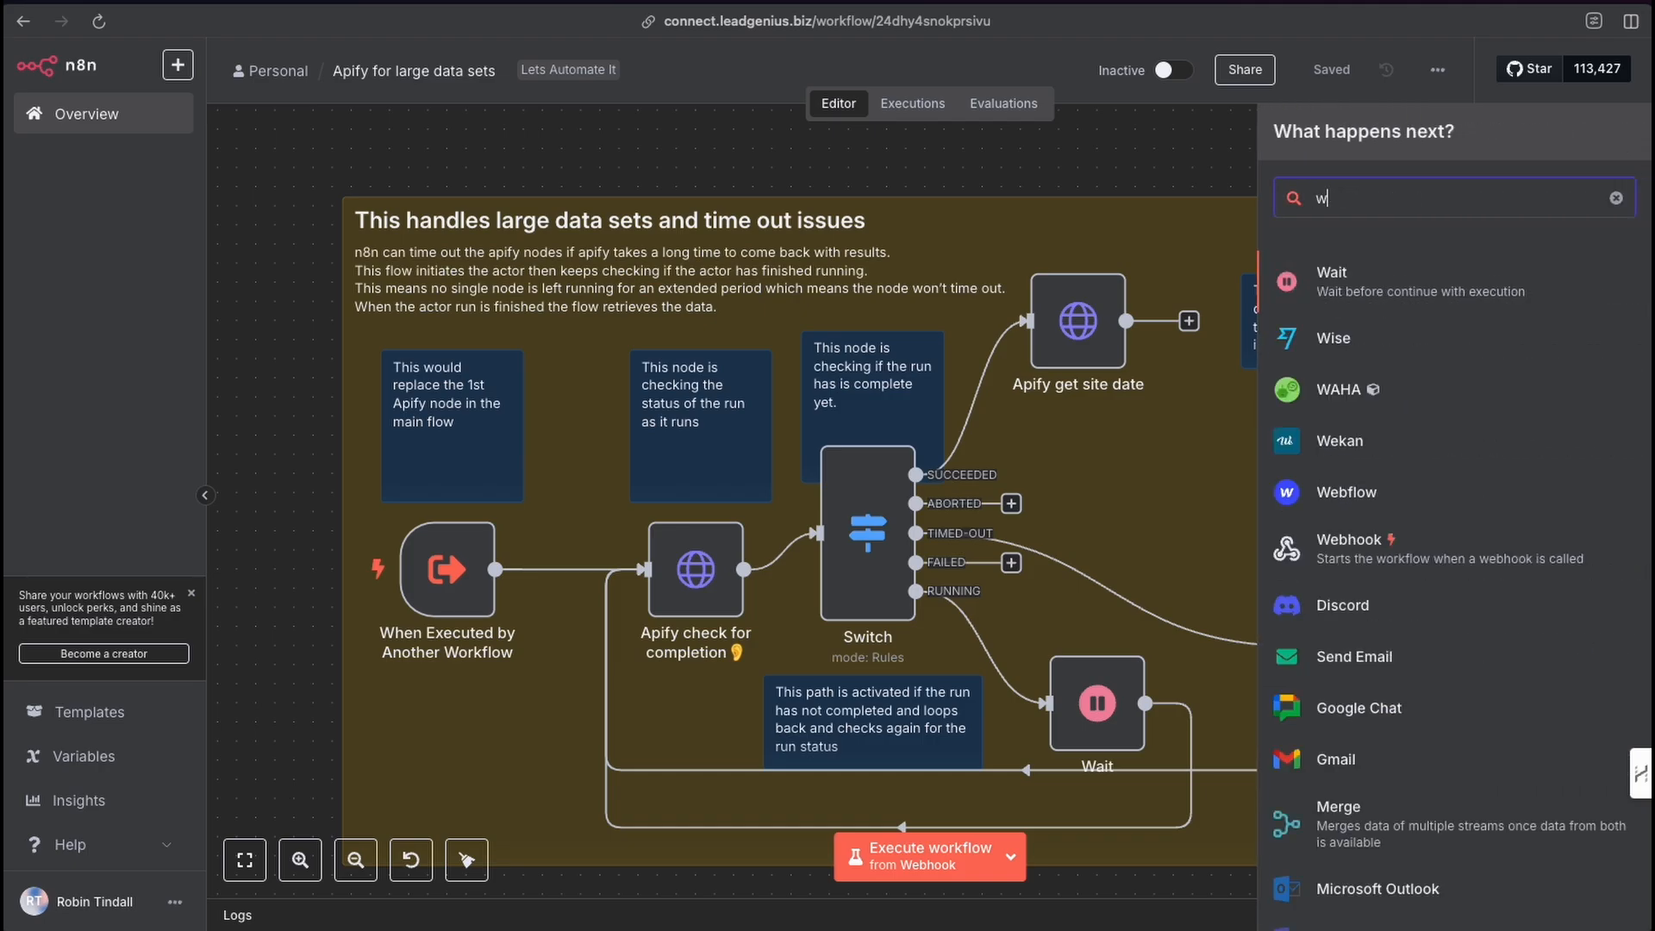
{"action": "mouse_move", "coordinate": [1136, 670]}
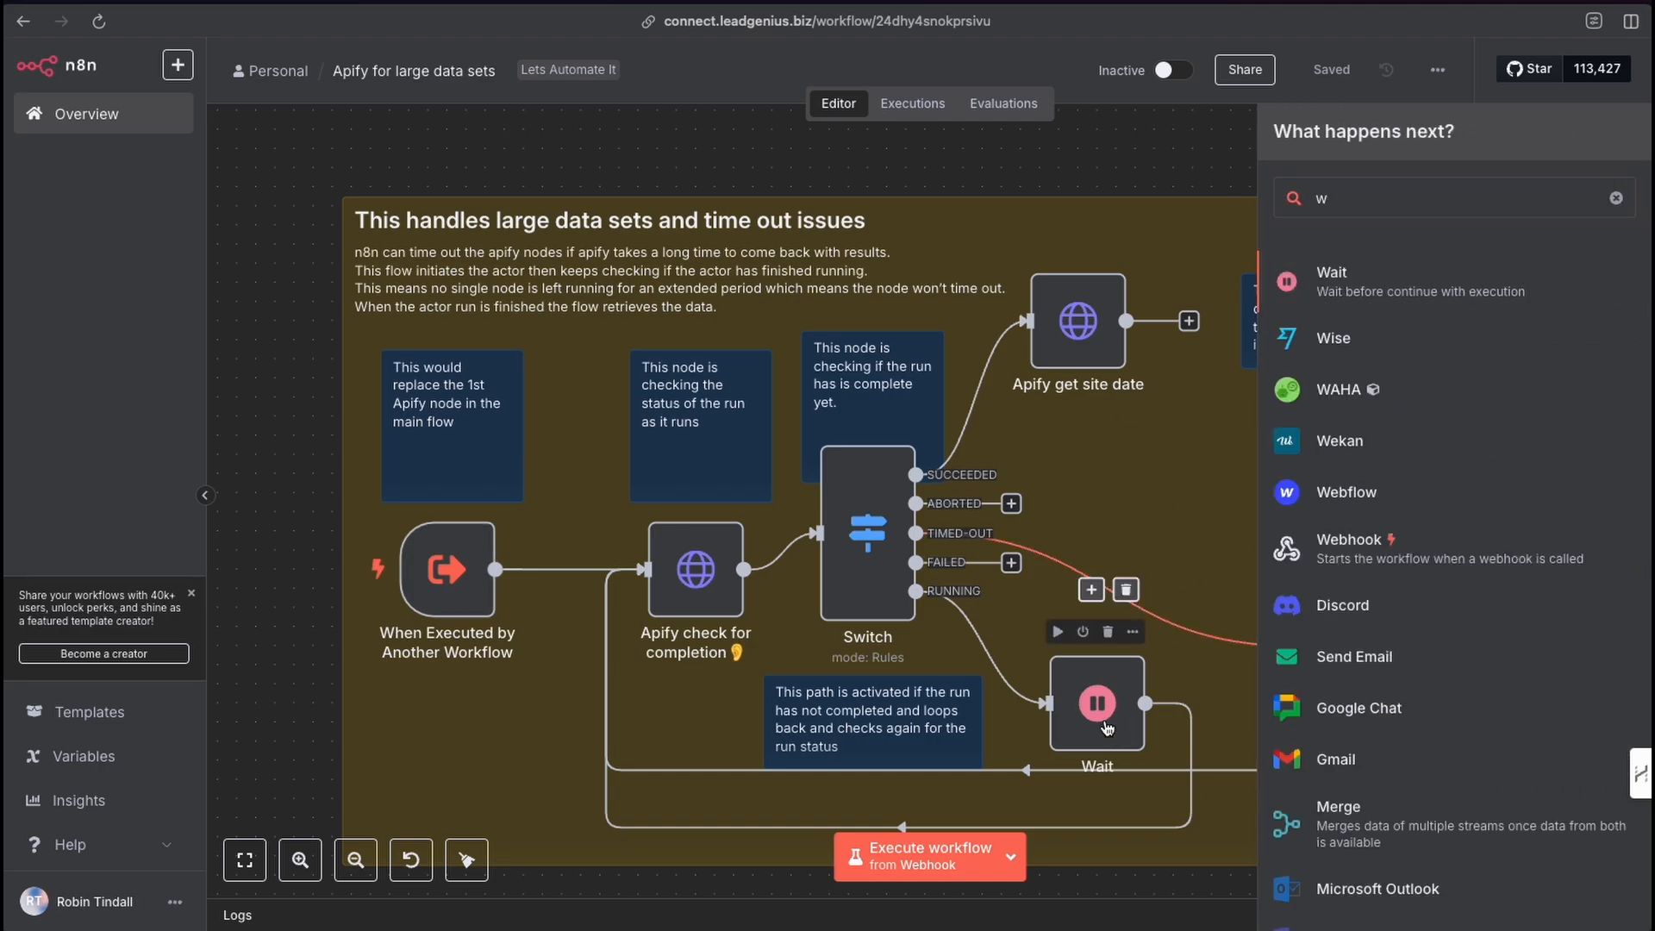
{"action": "left_click", "coordinate": [1136, 670]}
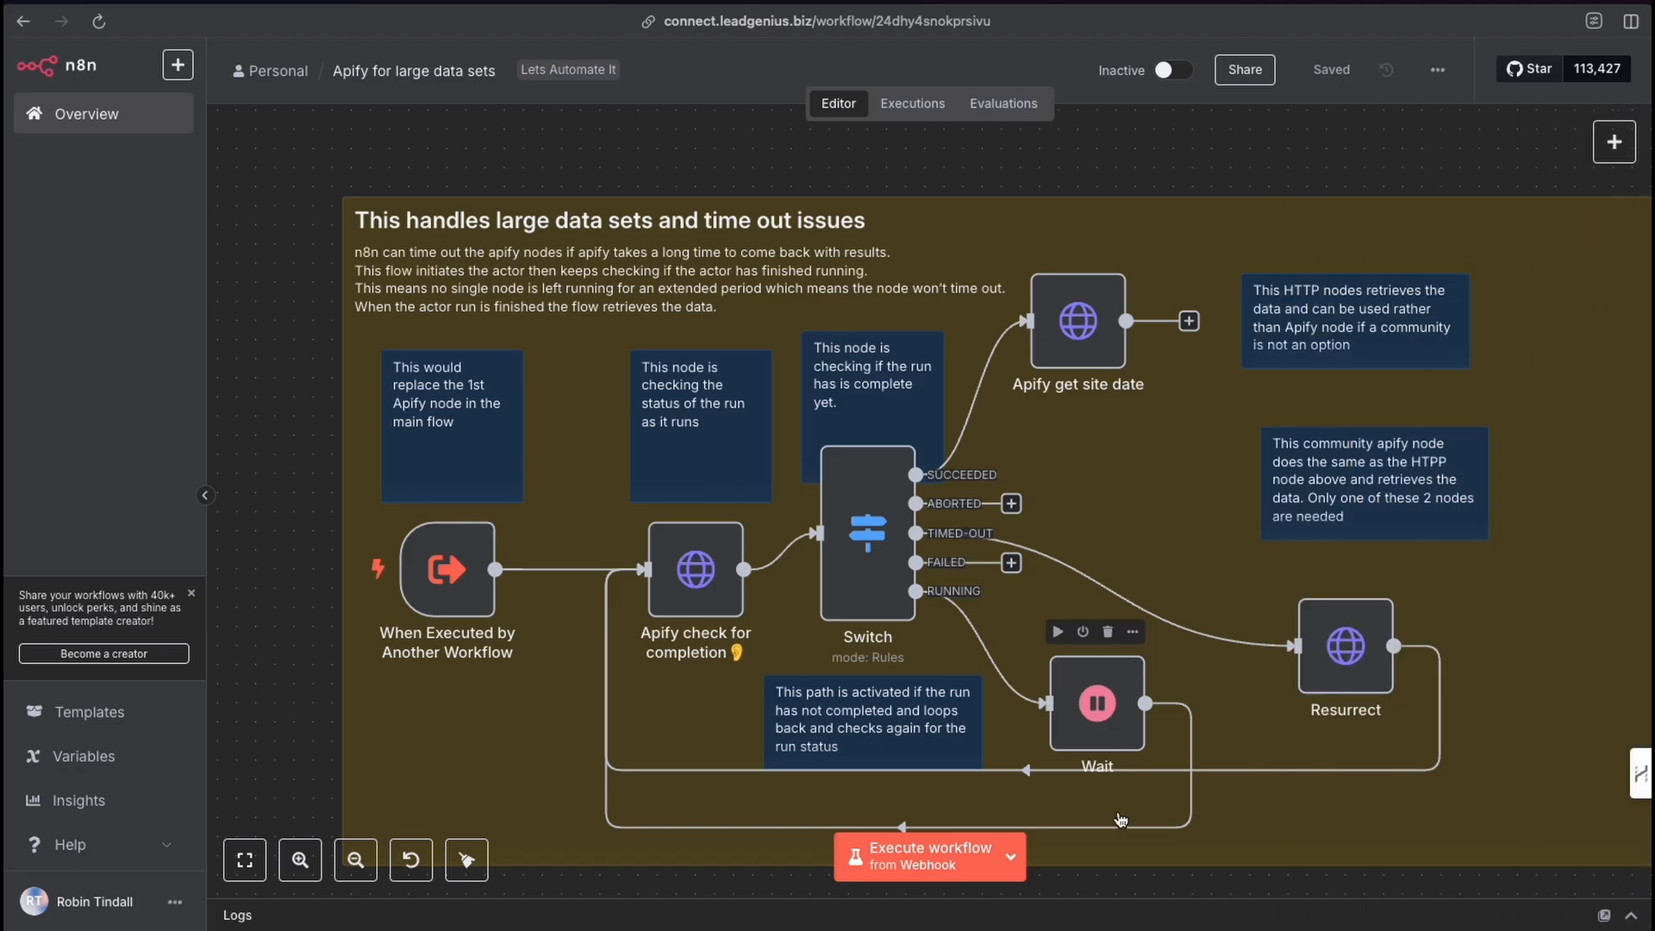
Open the Wait node to inspect its wait interval settings.
{"action": "double_click", "coordinate": [1103, 732]}
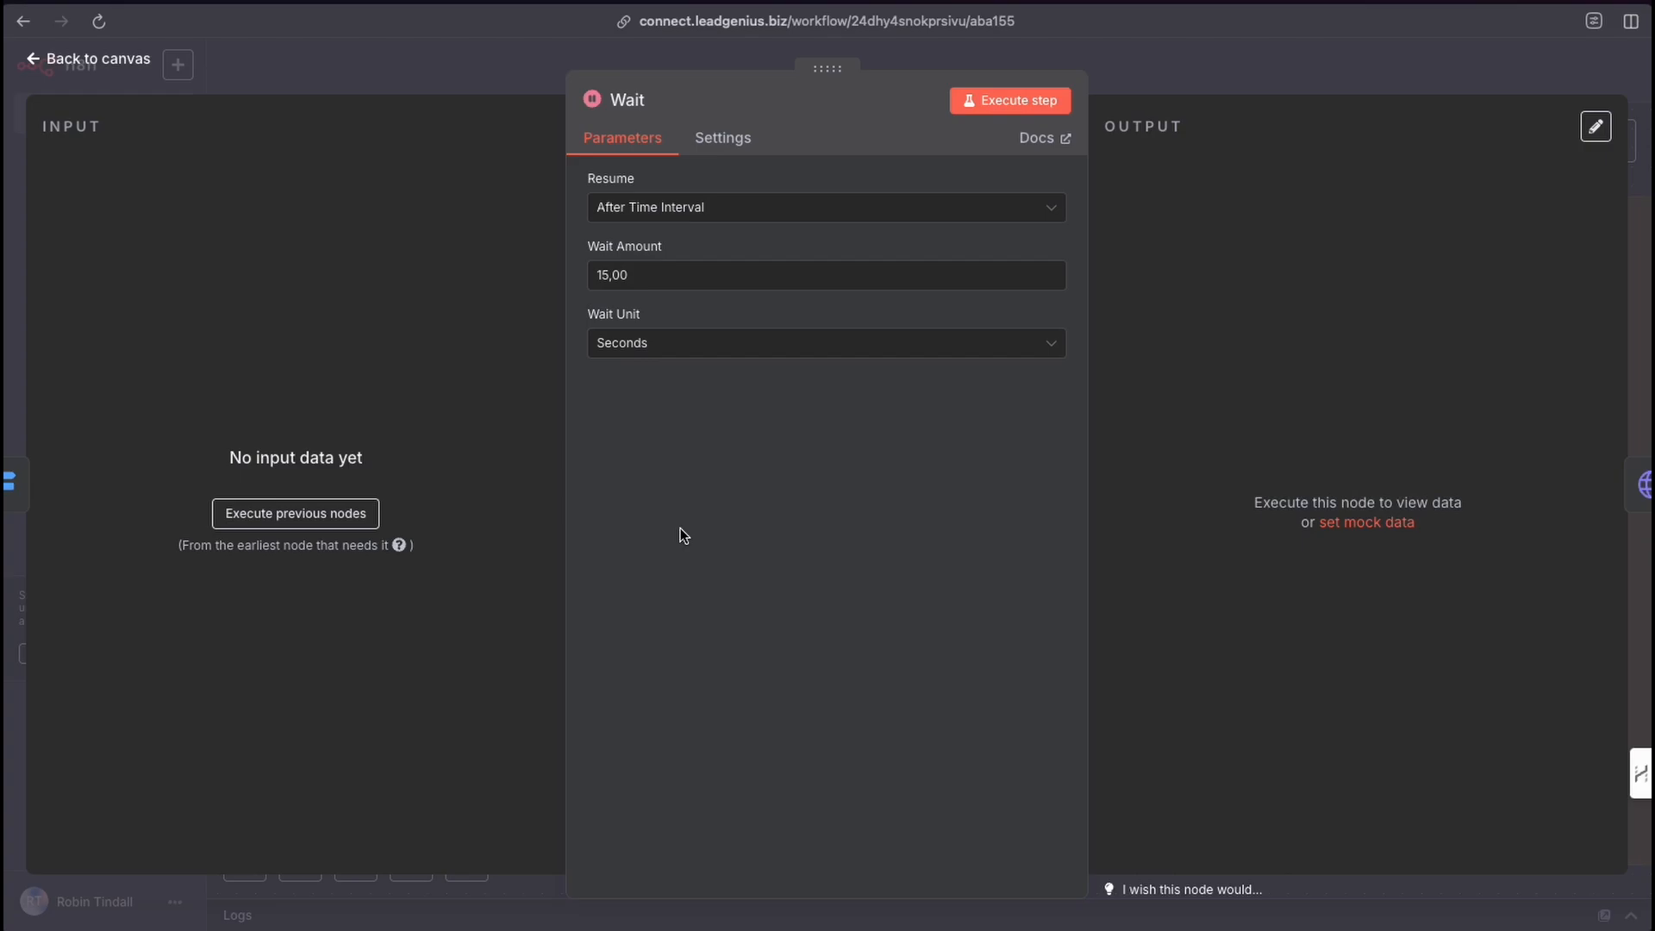
{"action": "right_click", "coordinate": [669, 556]}
{"action": "left_click", "coordinate": [626, 312]}
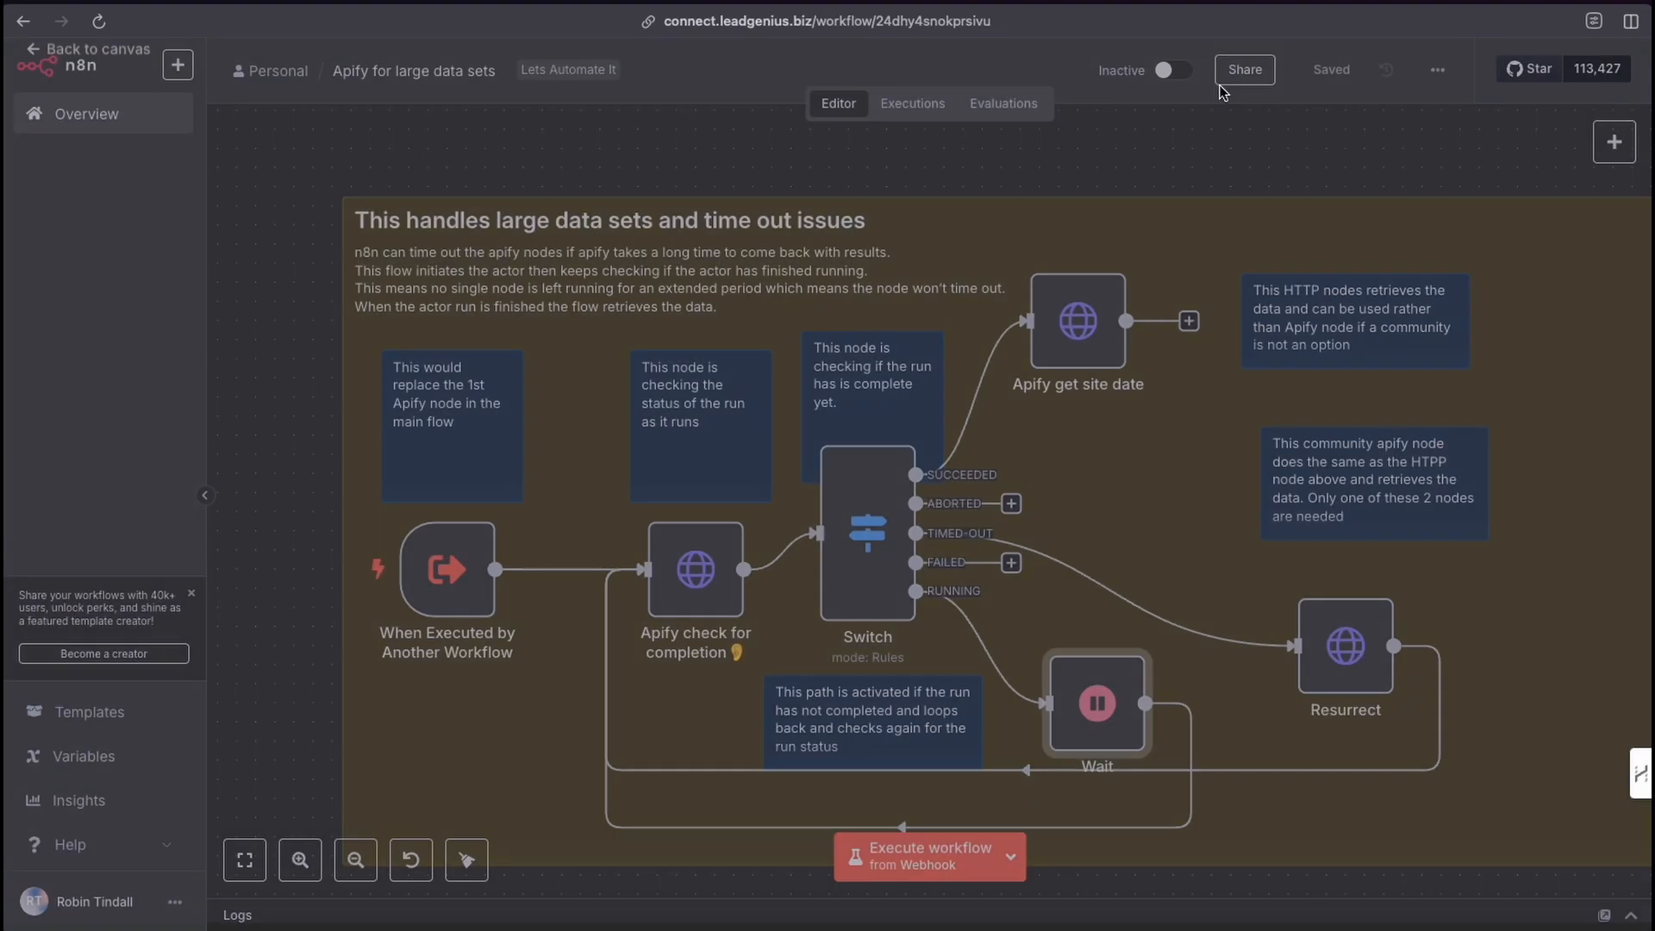
{"action": "left_click", "coordinate": [1241, 69]}
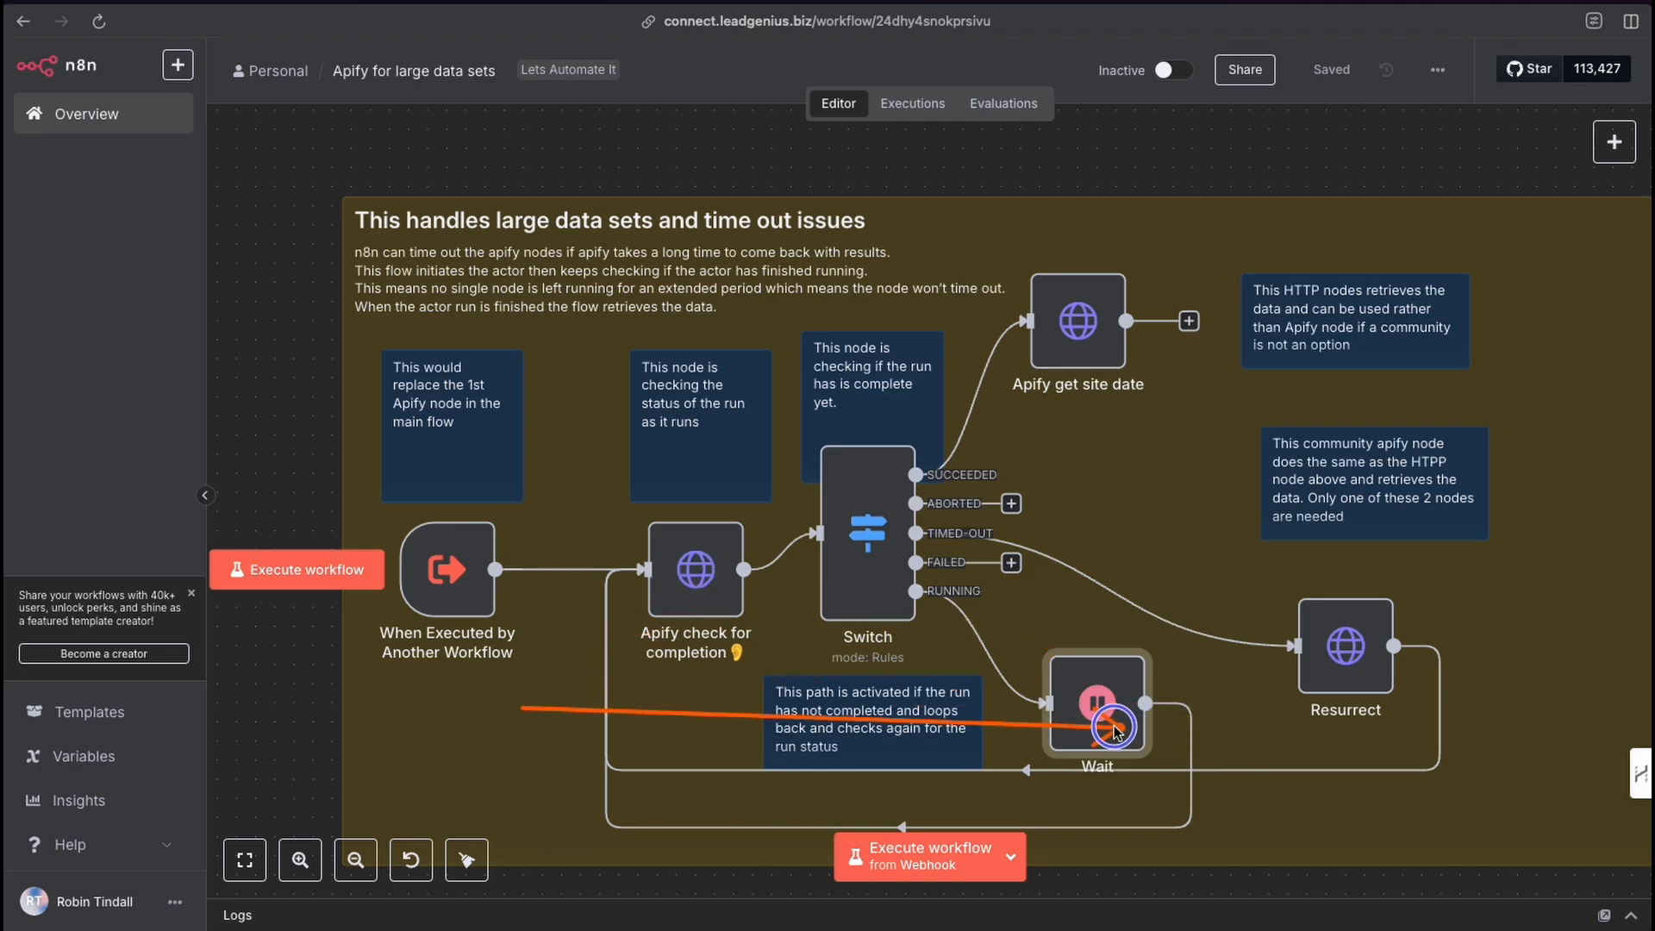
{"action": "mouse_move", "coordinate": [700, 580]}
{"action": "left_mouse_down"}
{"action": "mouse_move", "coordinate": [1141, 722]}
{"action": "mouse_move", "coordinate": [720, 593]}
{"action": "left_mouse_up"}
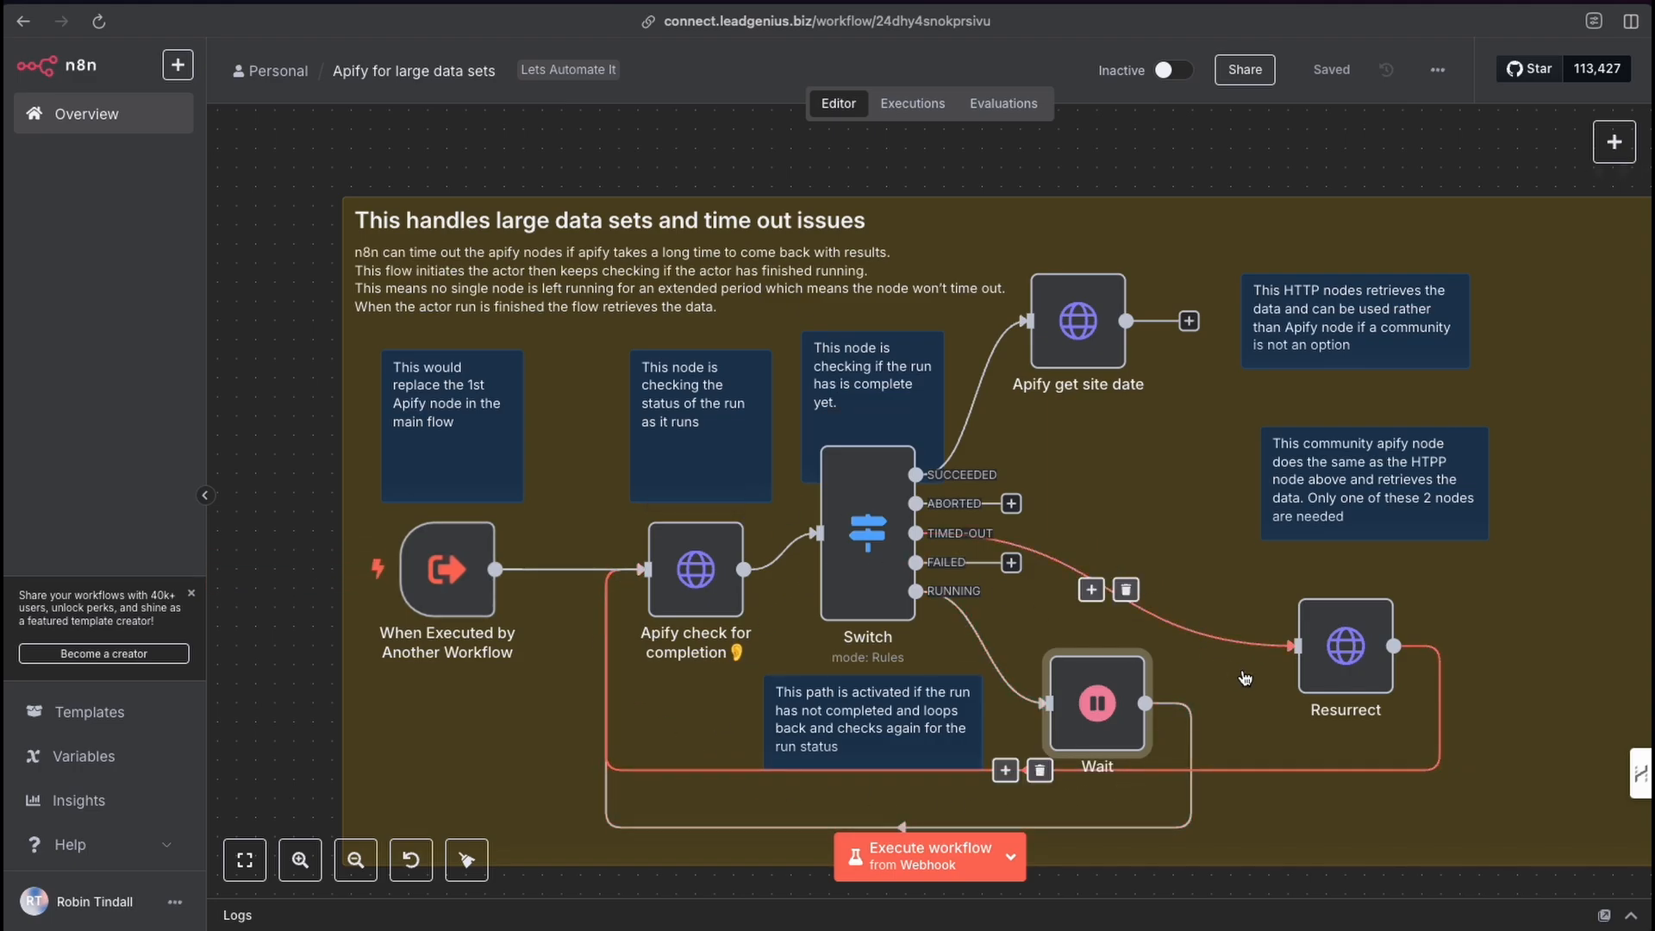
Inspect the Resurrect node's URL, credential and header settings.
{"action": "left_click", "coordinate": [1333, 650]}
{"action": "double_click", "coordinate": [1336, 651]}
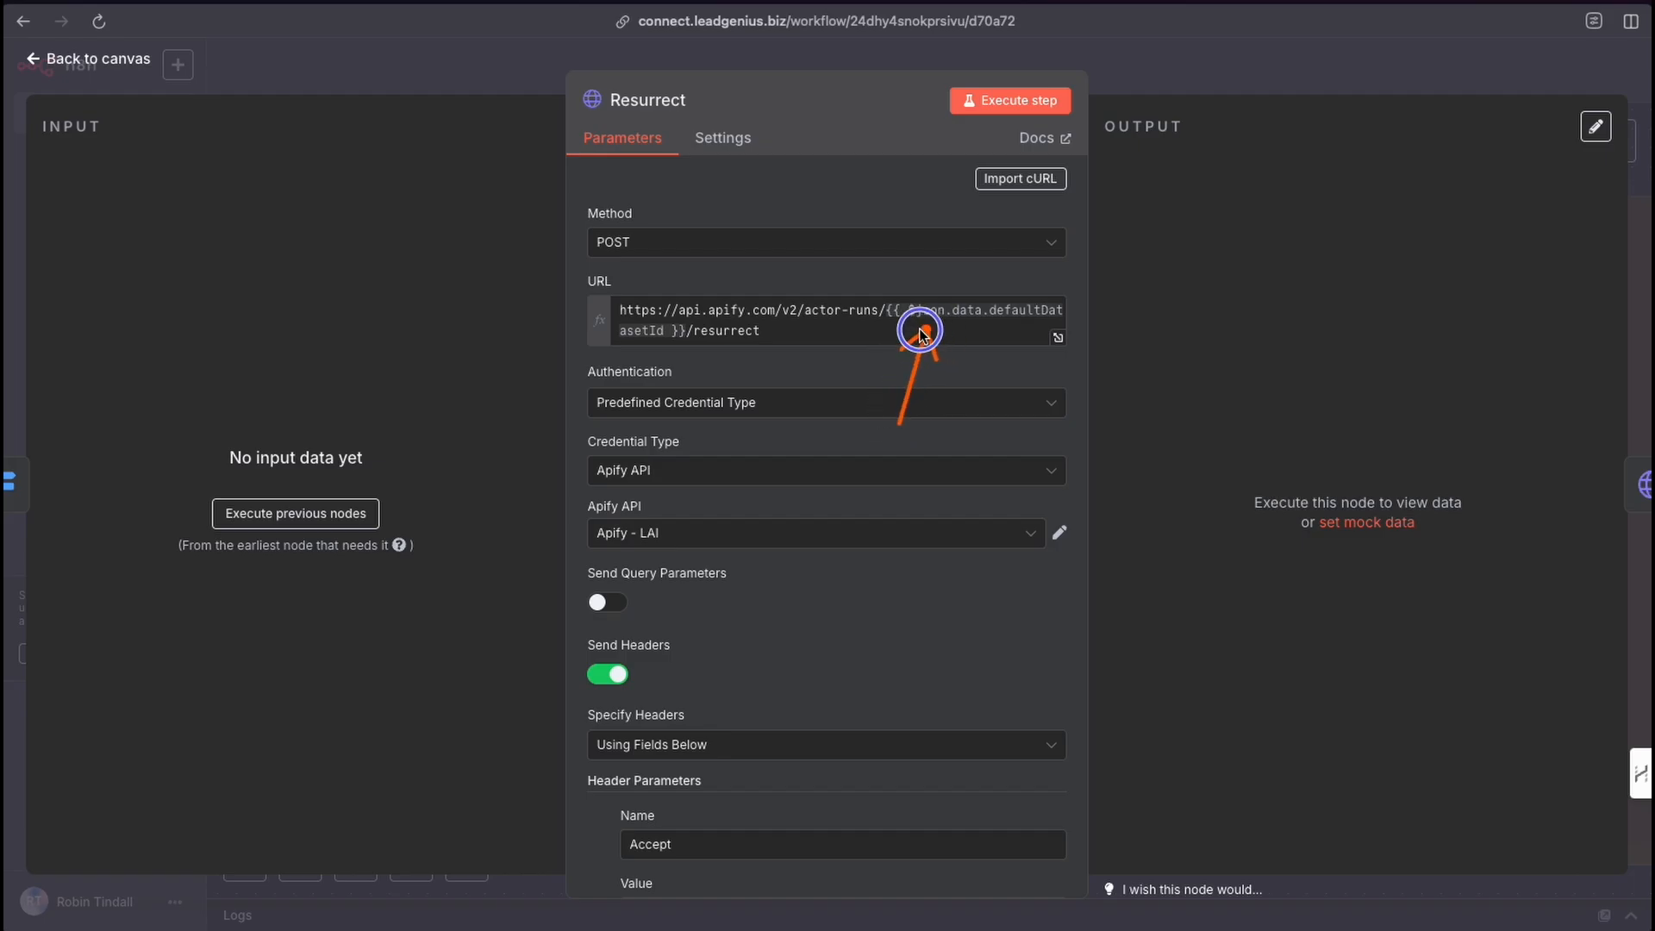
{"action": "scroll", "coordinate": [738, 490], "scroll_direction": "down", "scroll_amount": 6}
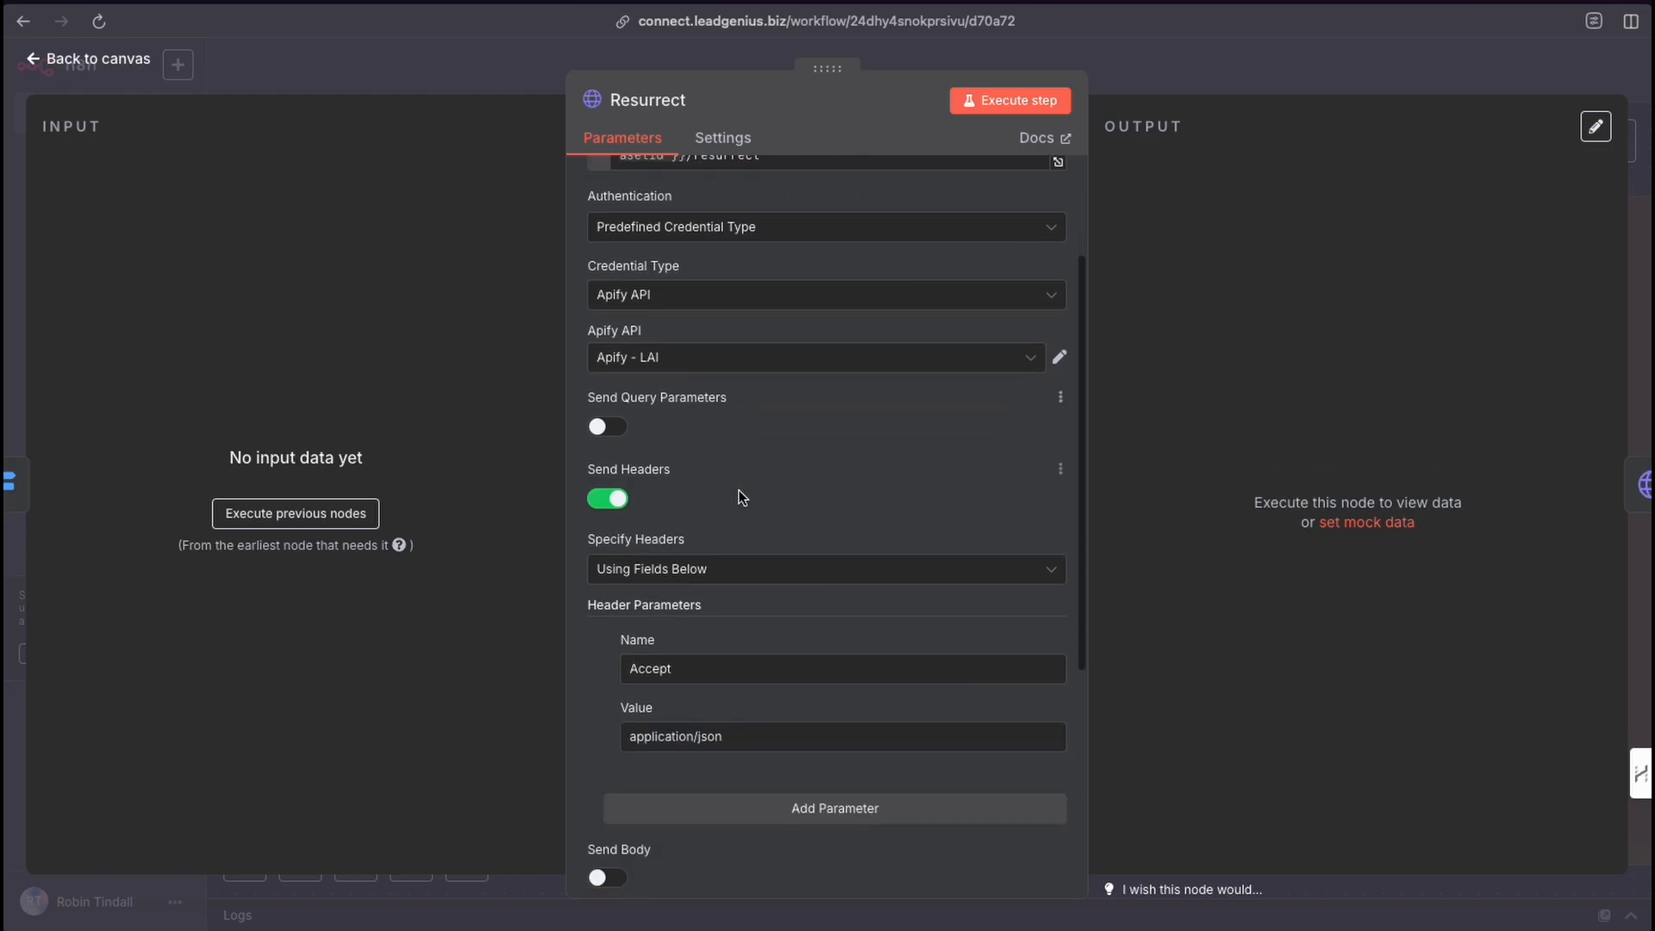
{"action": "left_click", "coordinate": [1170, 81]}
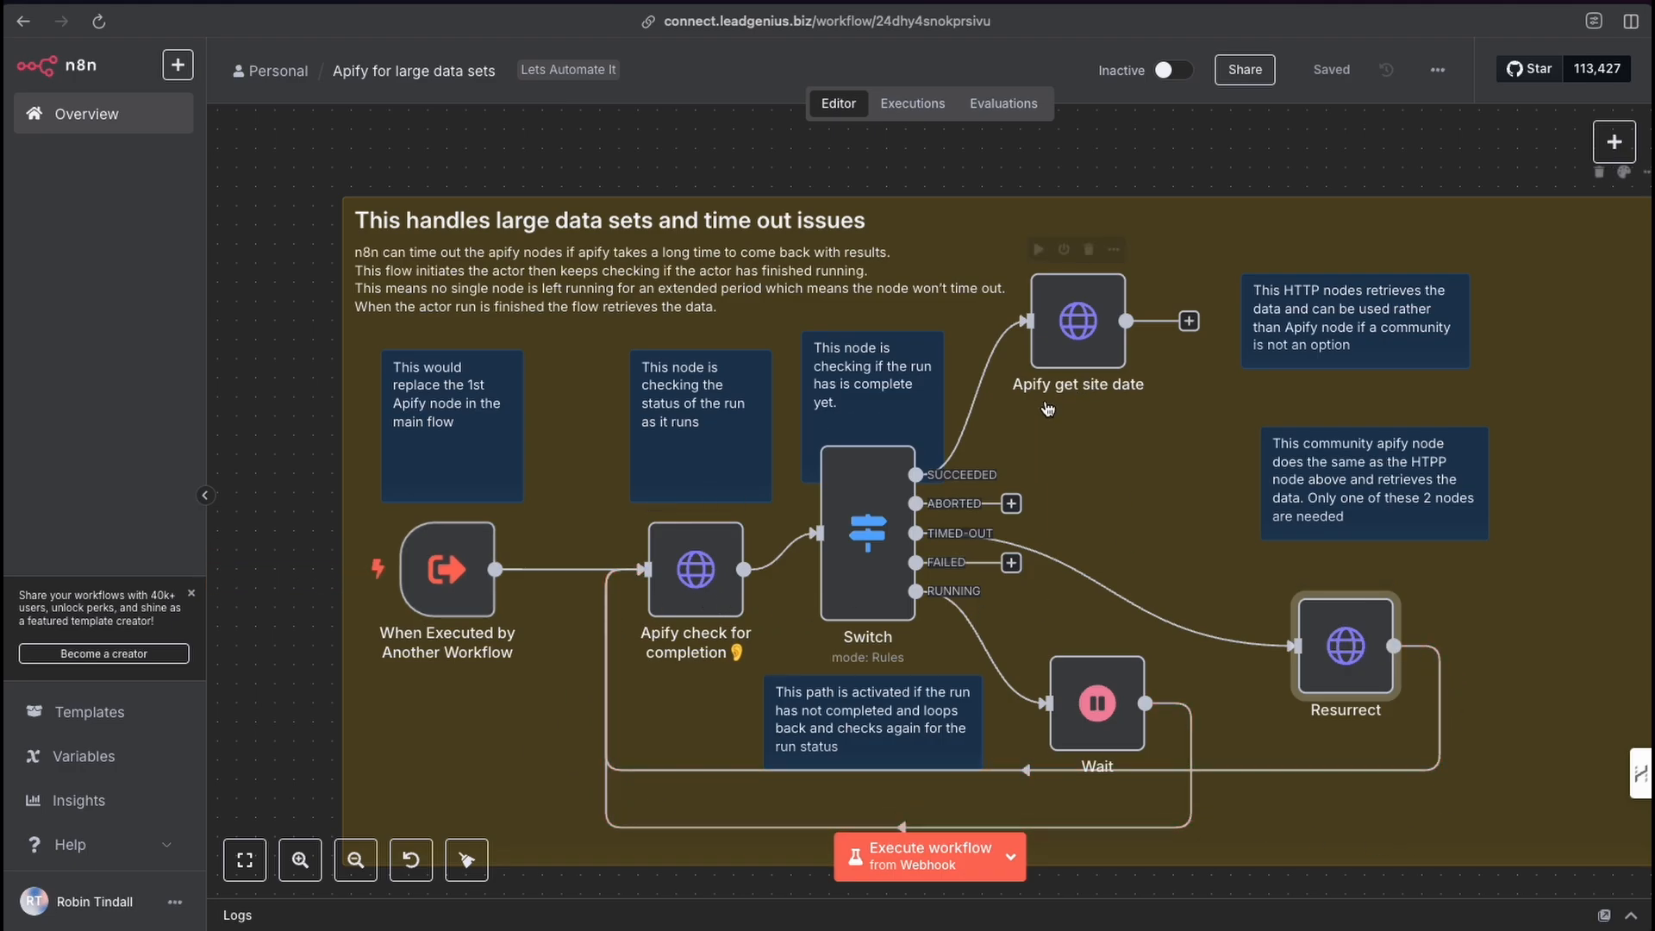
Inspect the Apify get site date node's dataset URL and authentication settings.
{"action": "double_click", "coordinate": [1076, 330]}
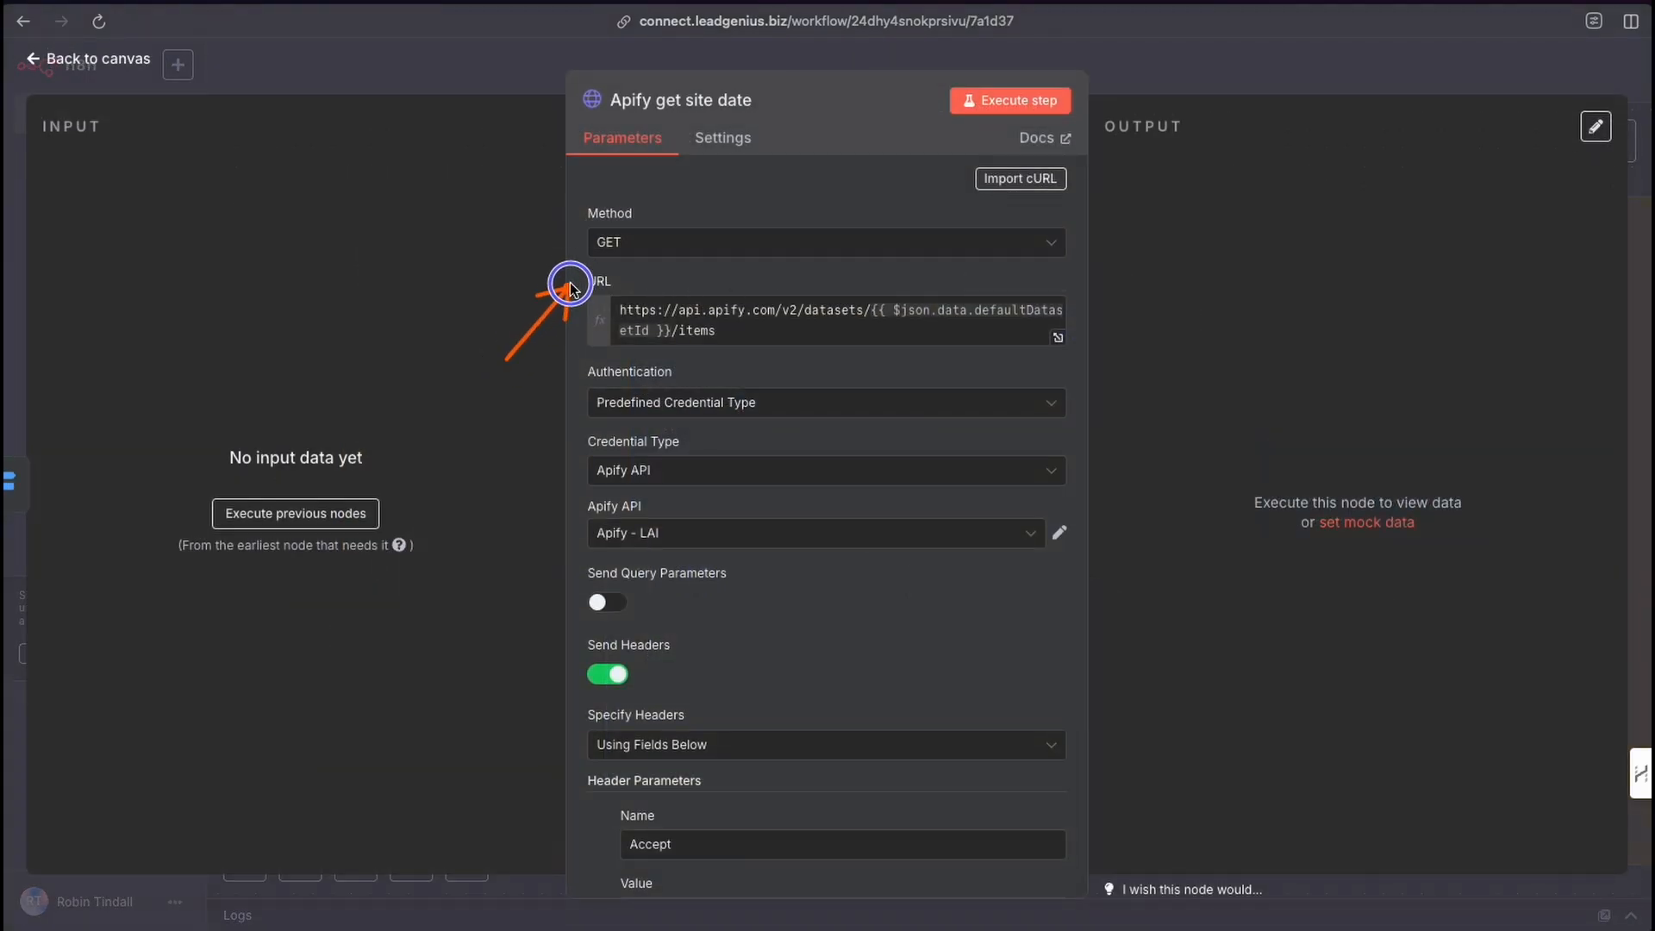
{"action": "left_click", "coordinate": [609, 317]}
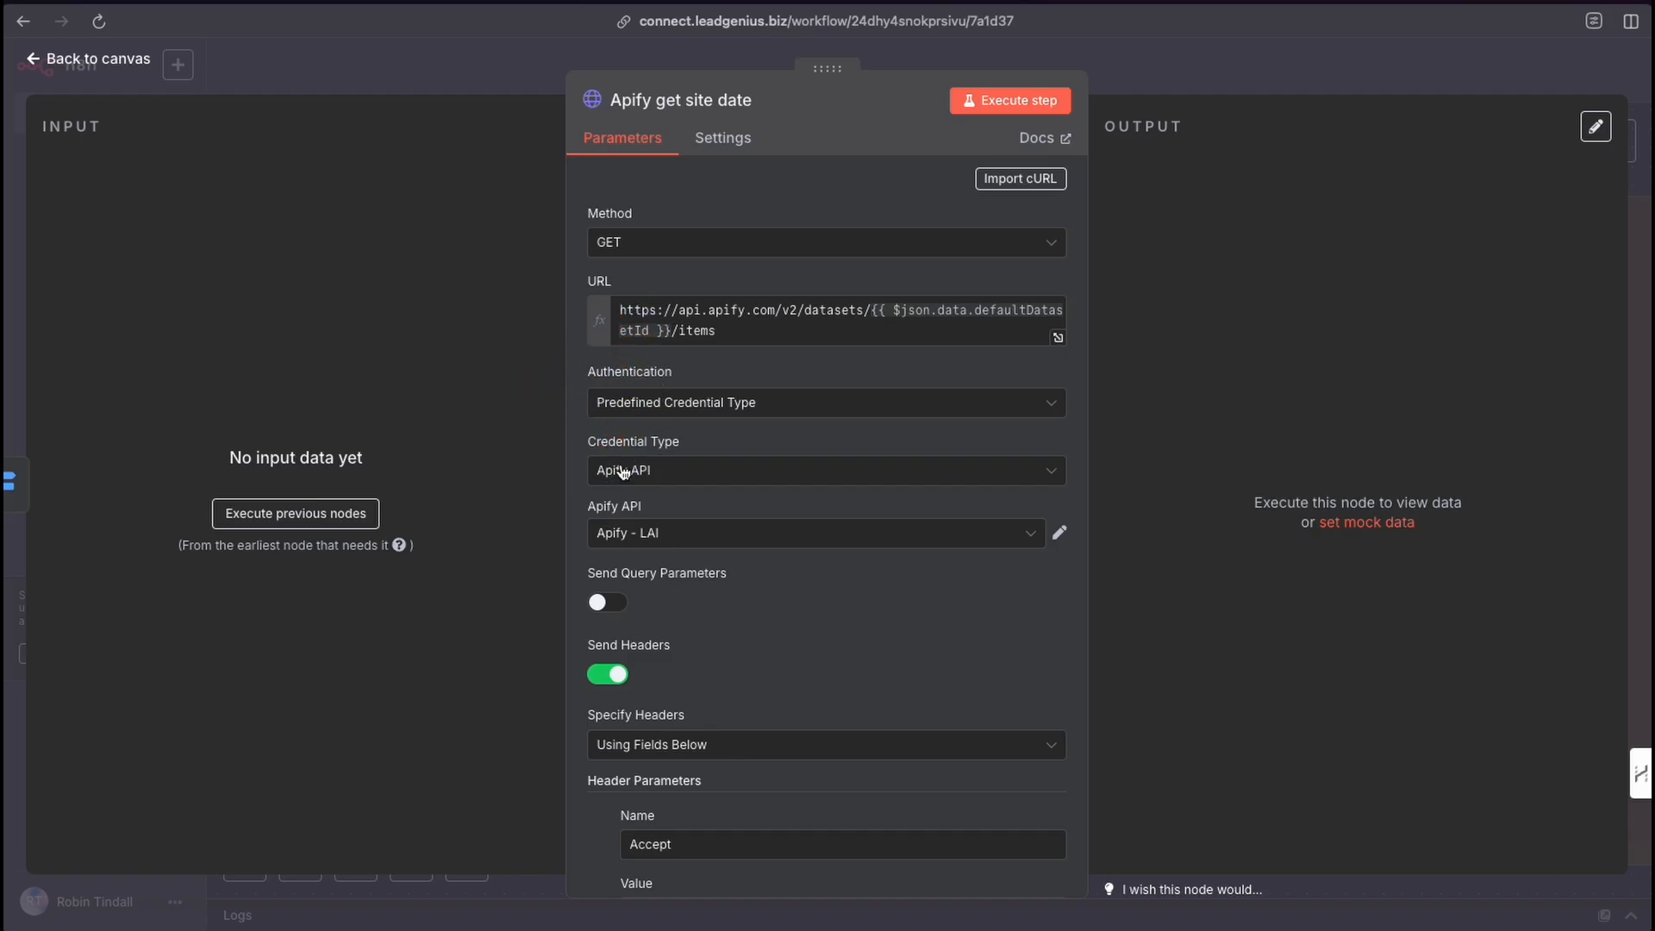
{"action": "left_click", "coordinate": [1125, 91]}
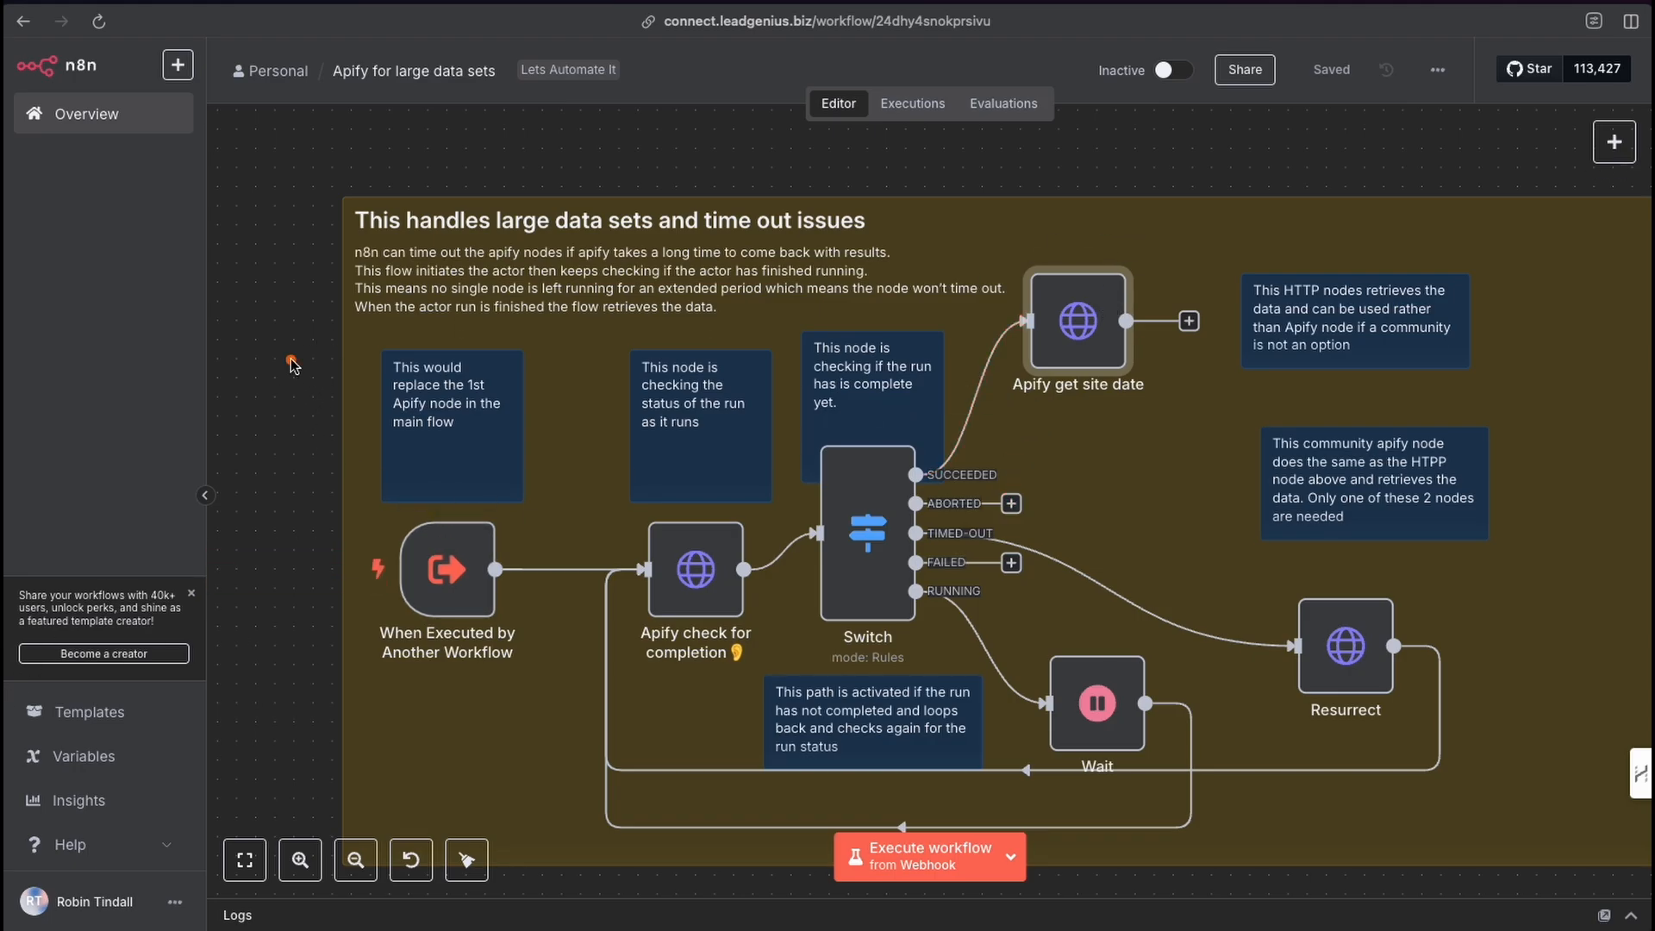
Review the loop connections on the canvas and go back to the Overview page.
{"action": "left_click_drag", "start_coordinate": [292, 362], "coordinate": [427, 538]}
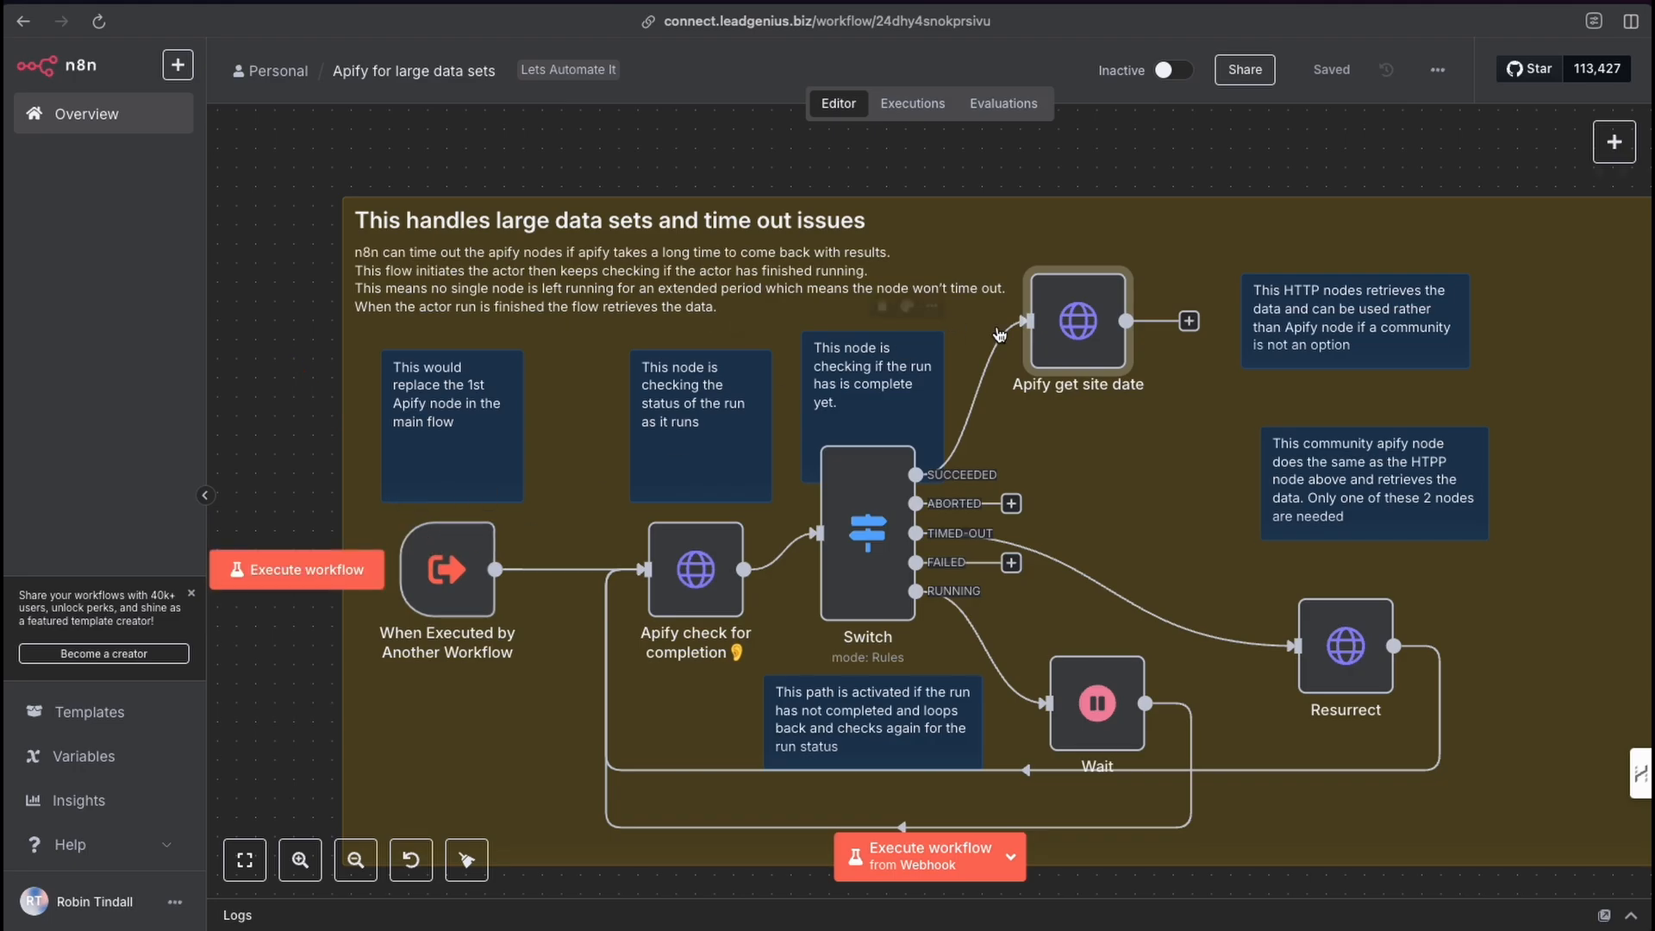
{"action": "left_click_drag", "start_coordinate": [1103, 319], "coordinate": [1206, 161]}
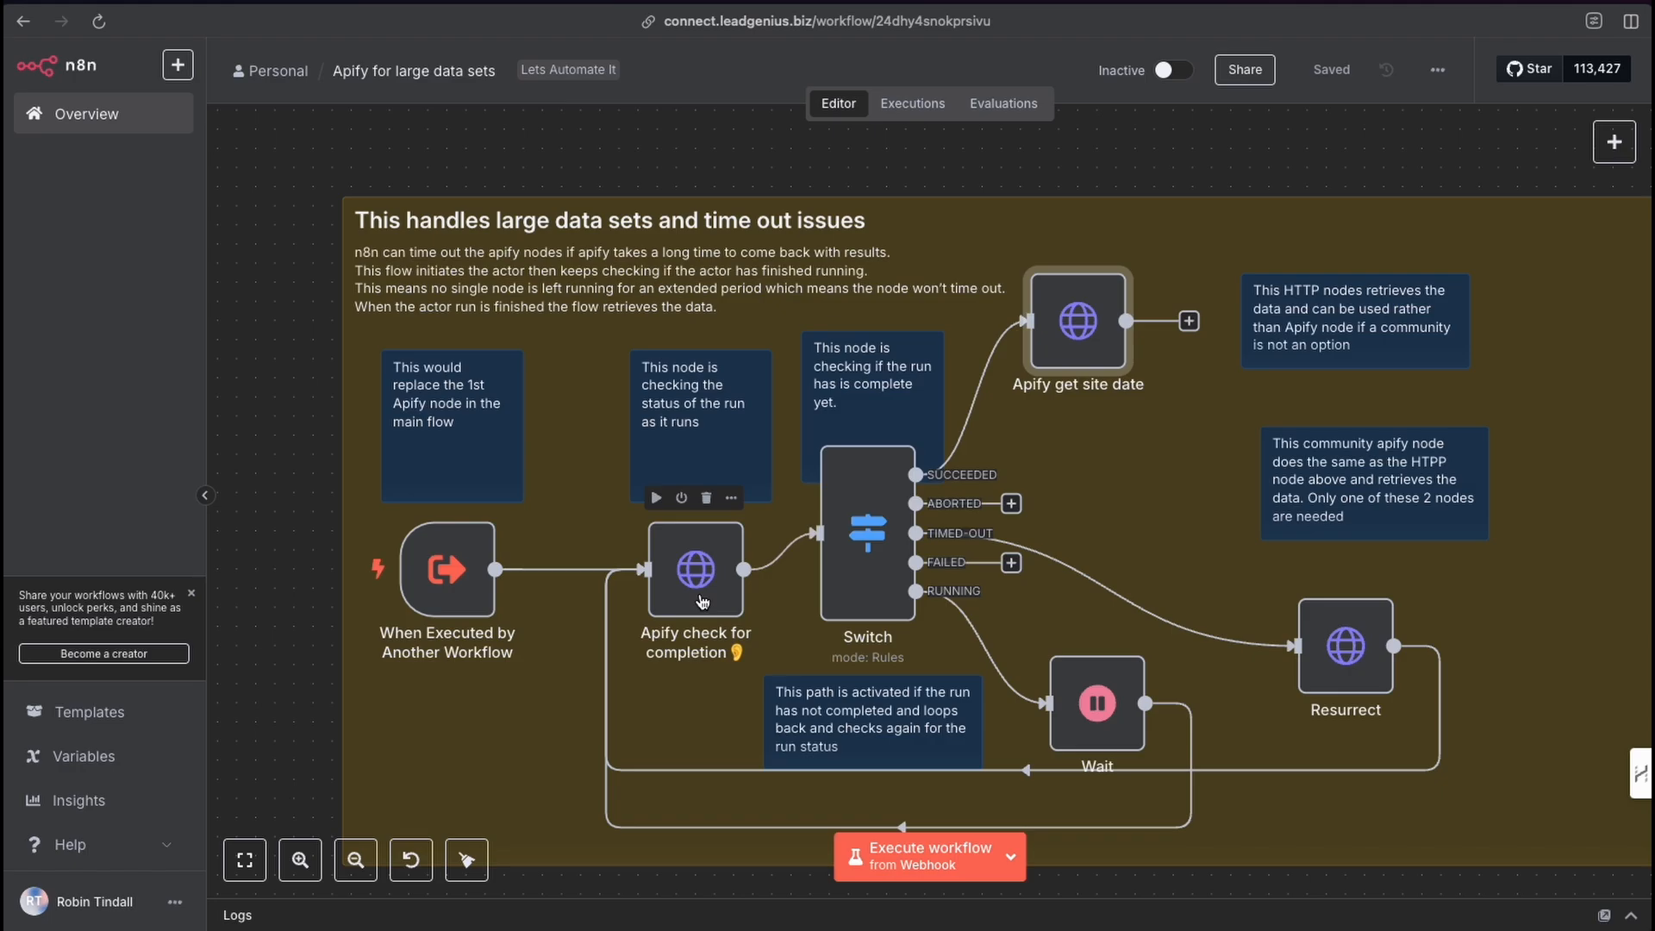
{"action": "scroll", "coordinate": [728, 597], "scroll_direction": "down", "scroll_amount": 3}
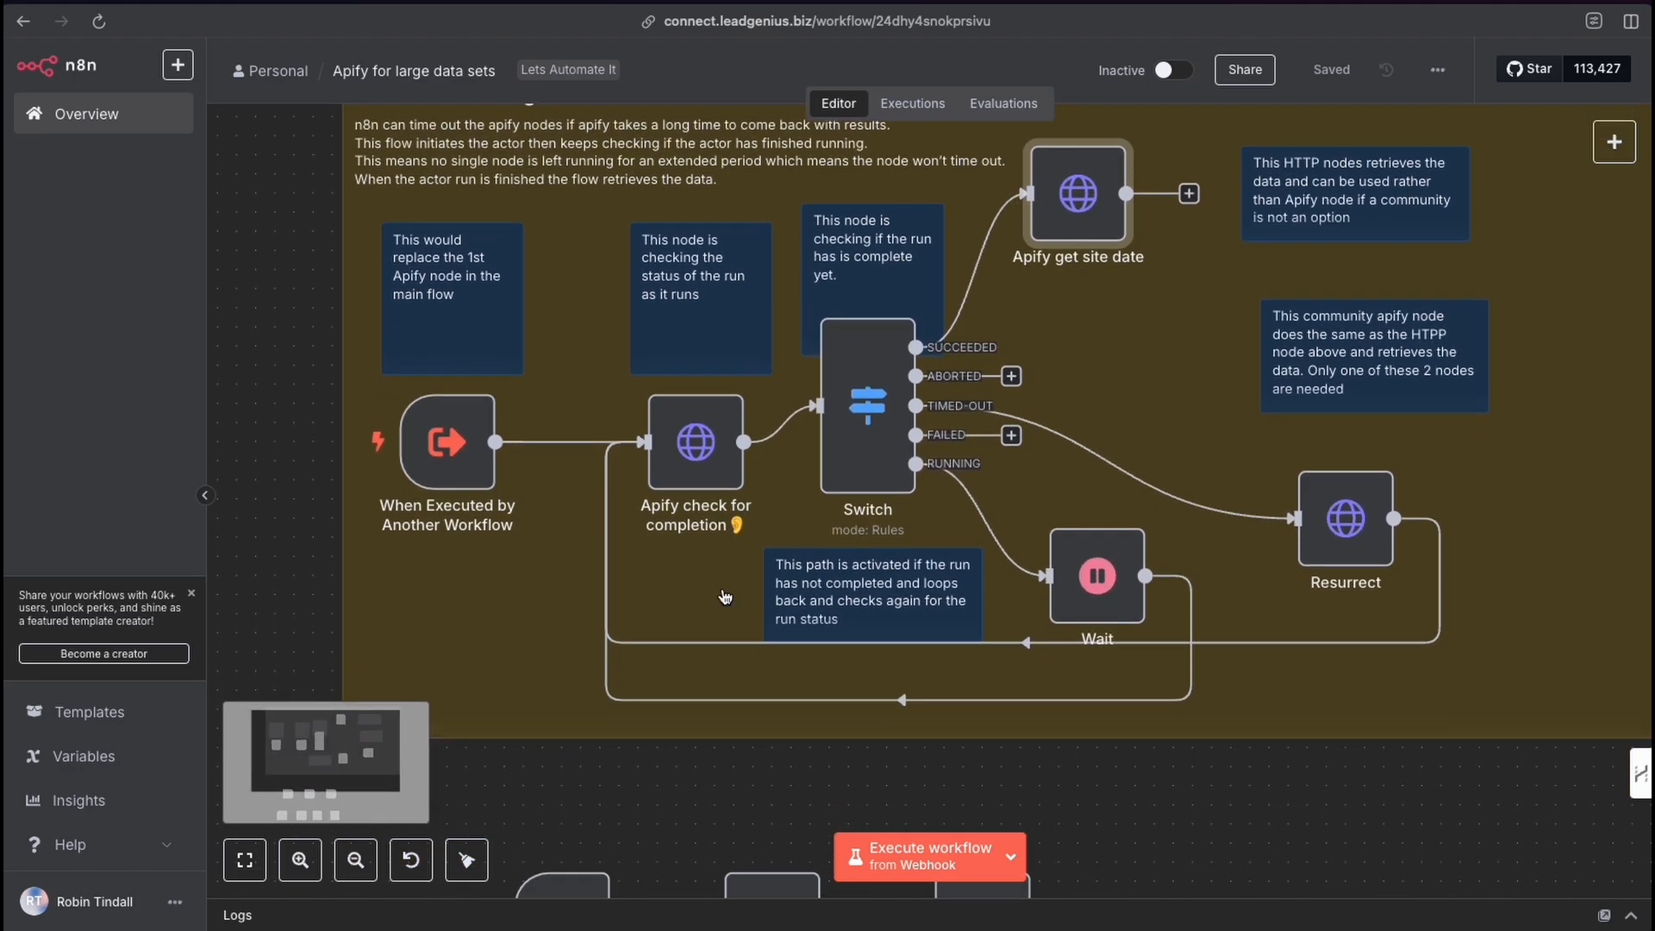
{"action": "scroll", "coordinate": [680, 572], "scroll_direction": "left", "scroll_amount": 2}
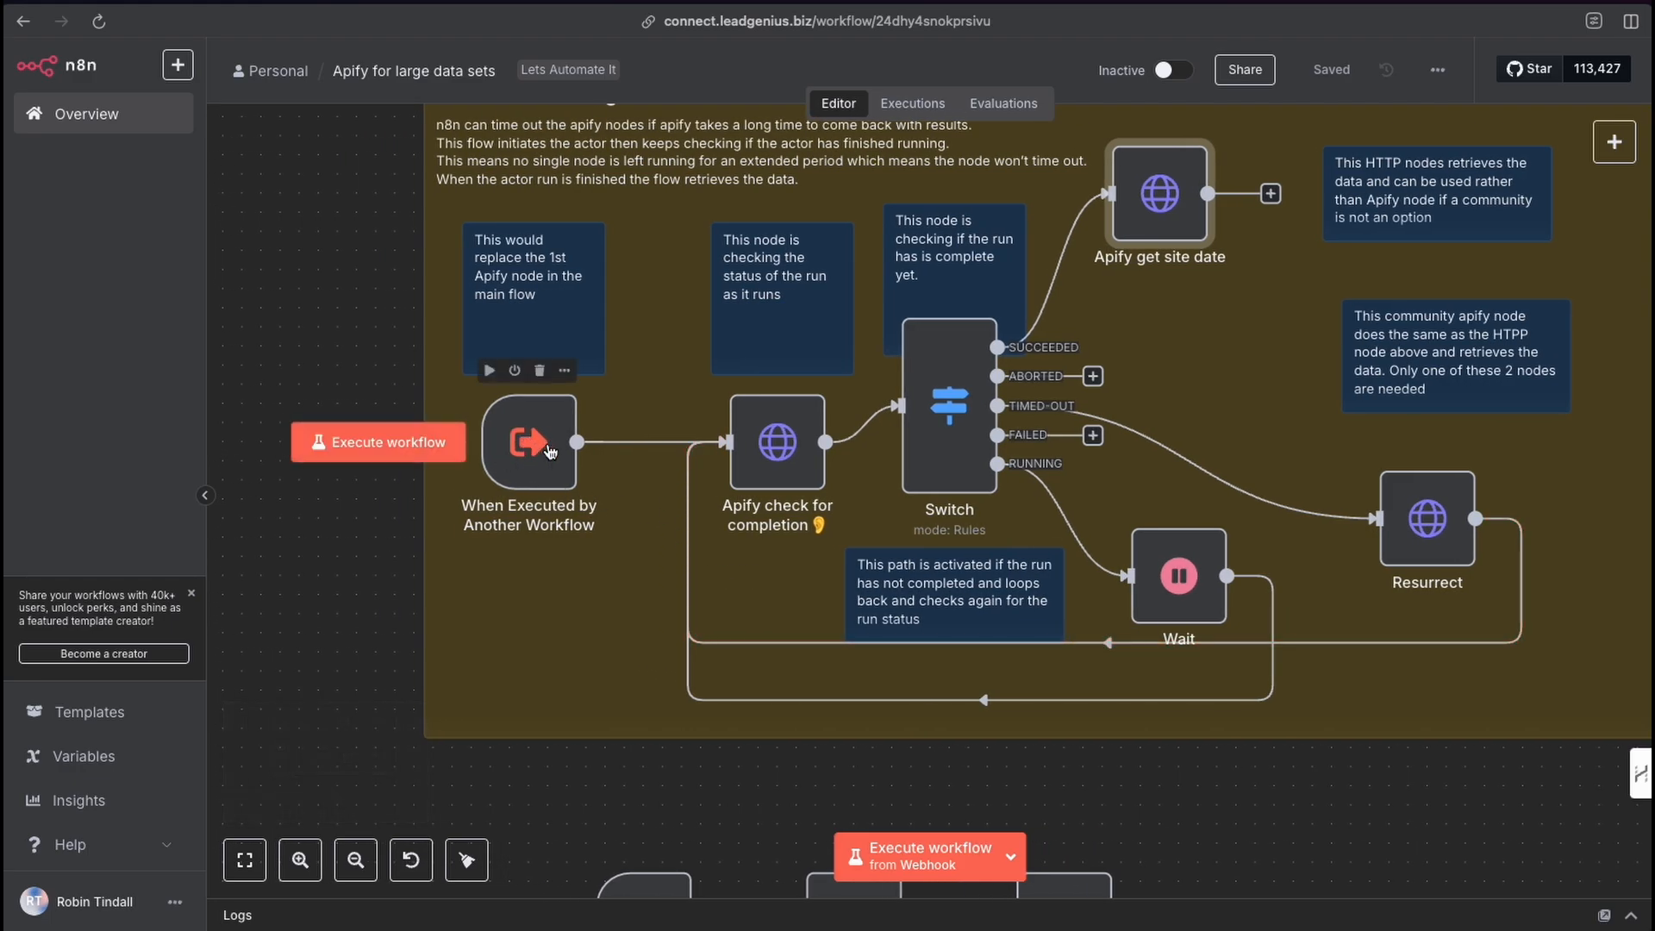
{"action": "scroll", "coordinate": [634, 609], "scroll_direction": "up", "scroll_amount": 1}
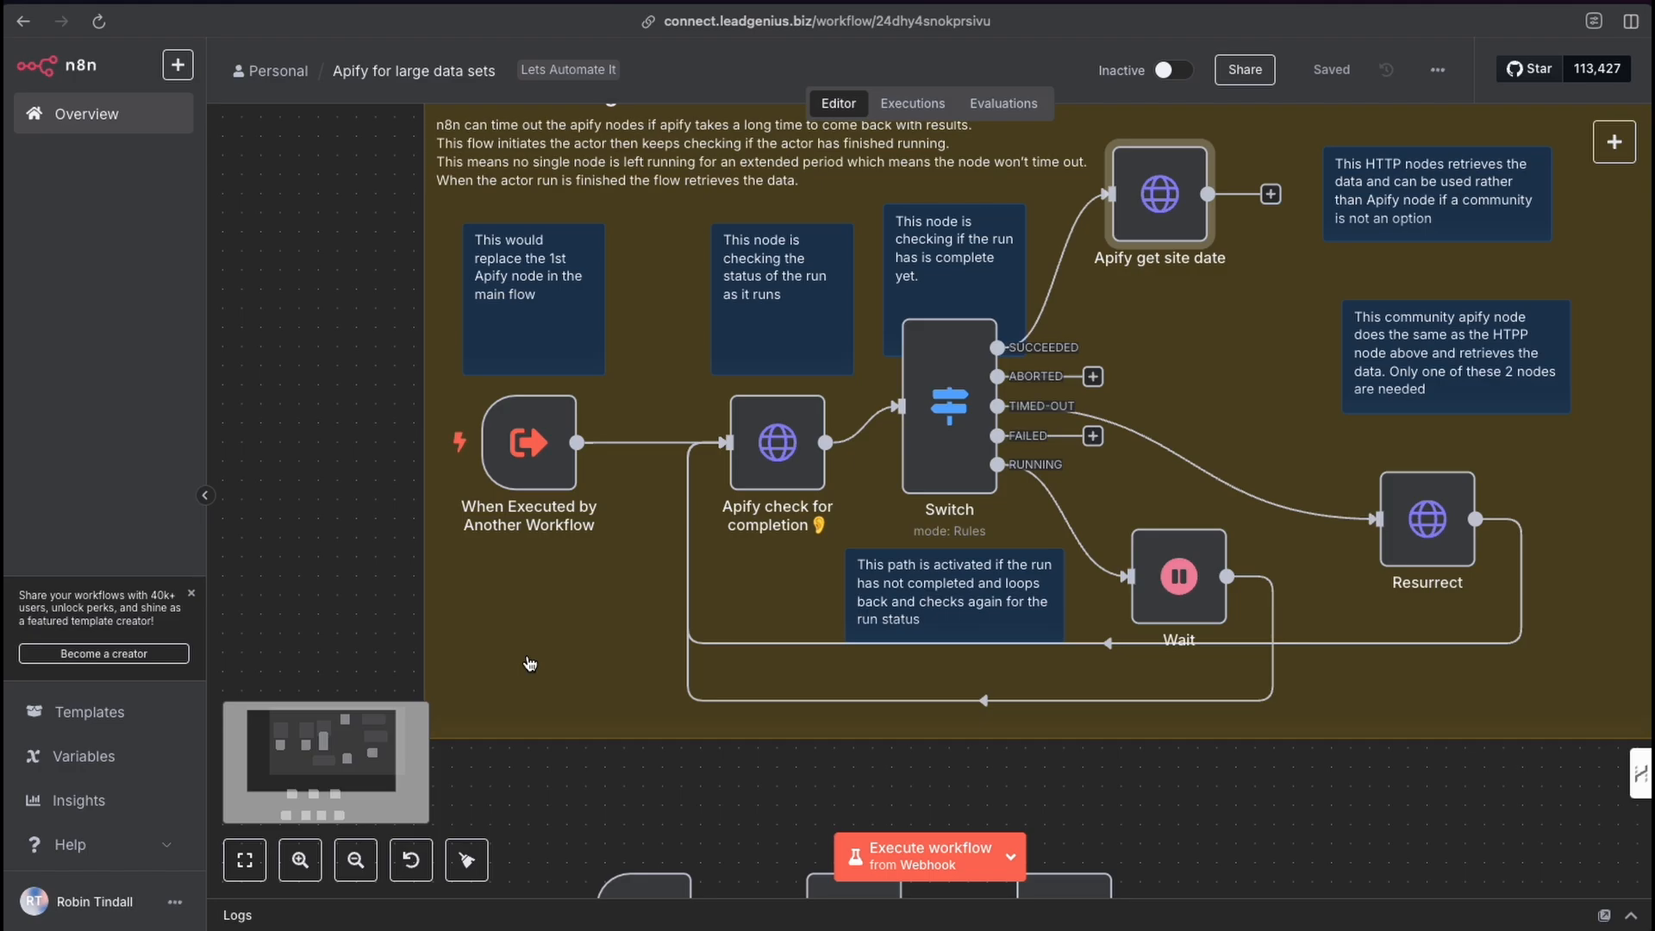
{"action": "mouse_move", "coordinate": [523, 687]}
{"action": "left_mouse_down"}
{"action": "mouse_move", "coordinate": [724, 447]}
{"action": "mouse_move", "coordinate": [708, 468]}
{"action": "left_mouse_up"}
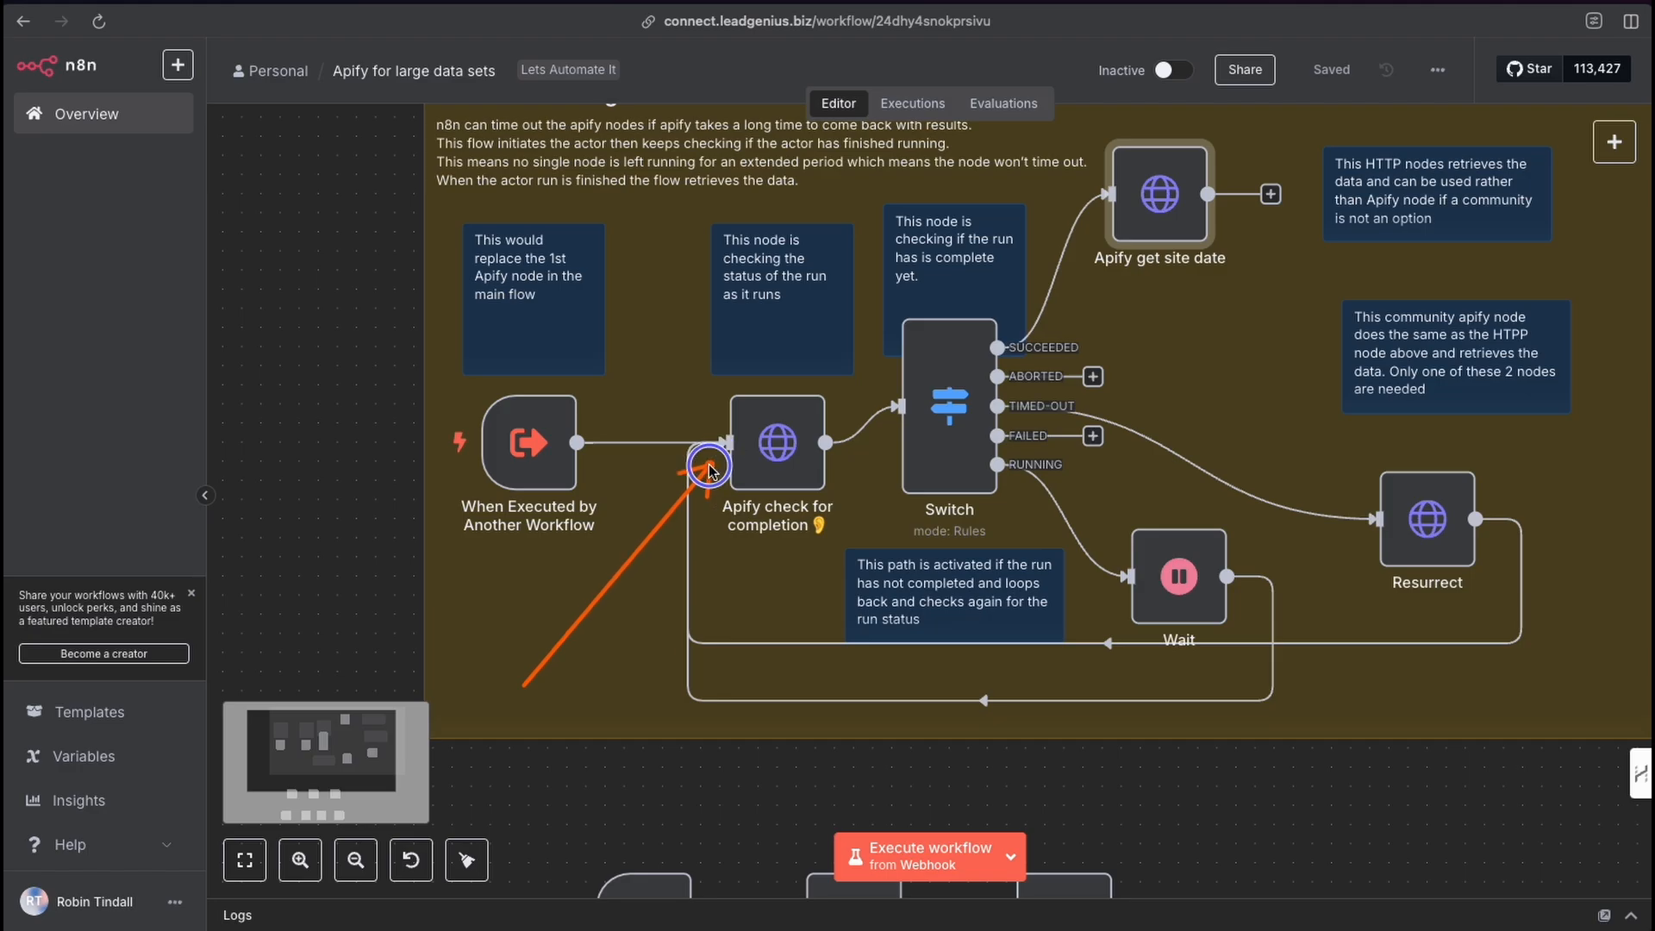
{"action": "left_click_drag", "start_coordinate": [709, 468], "coordinate": [712, 470]}
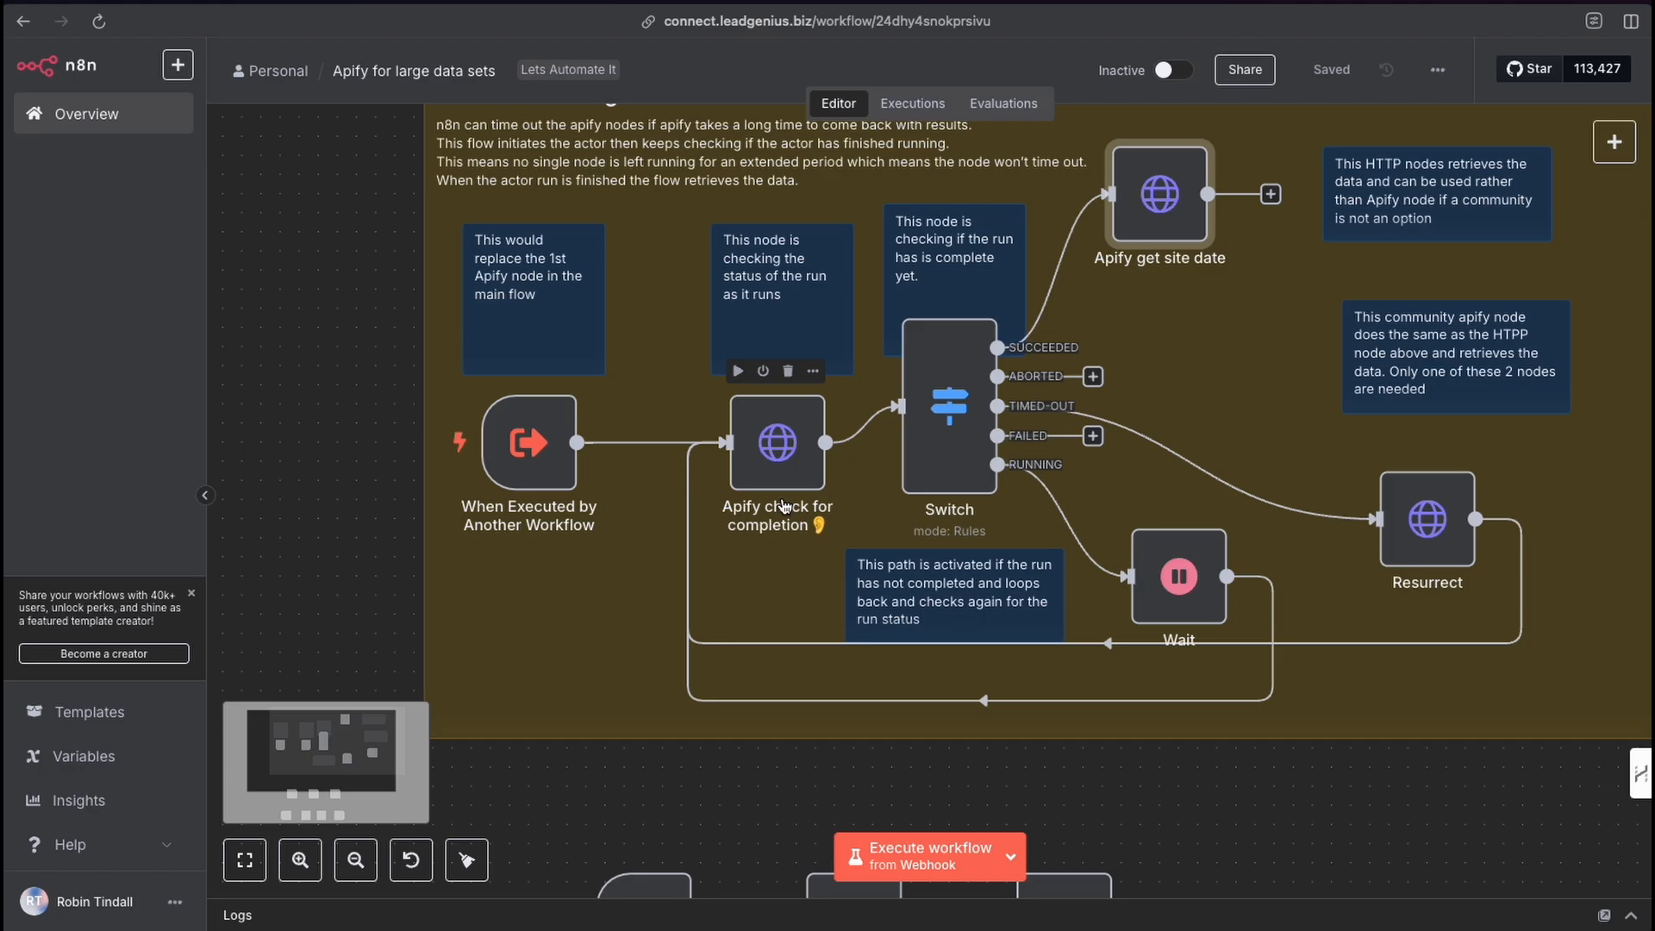
{"action": "left_click", "coordinate": [74, 119]}
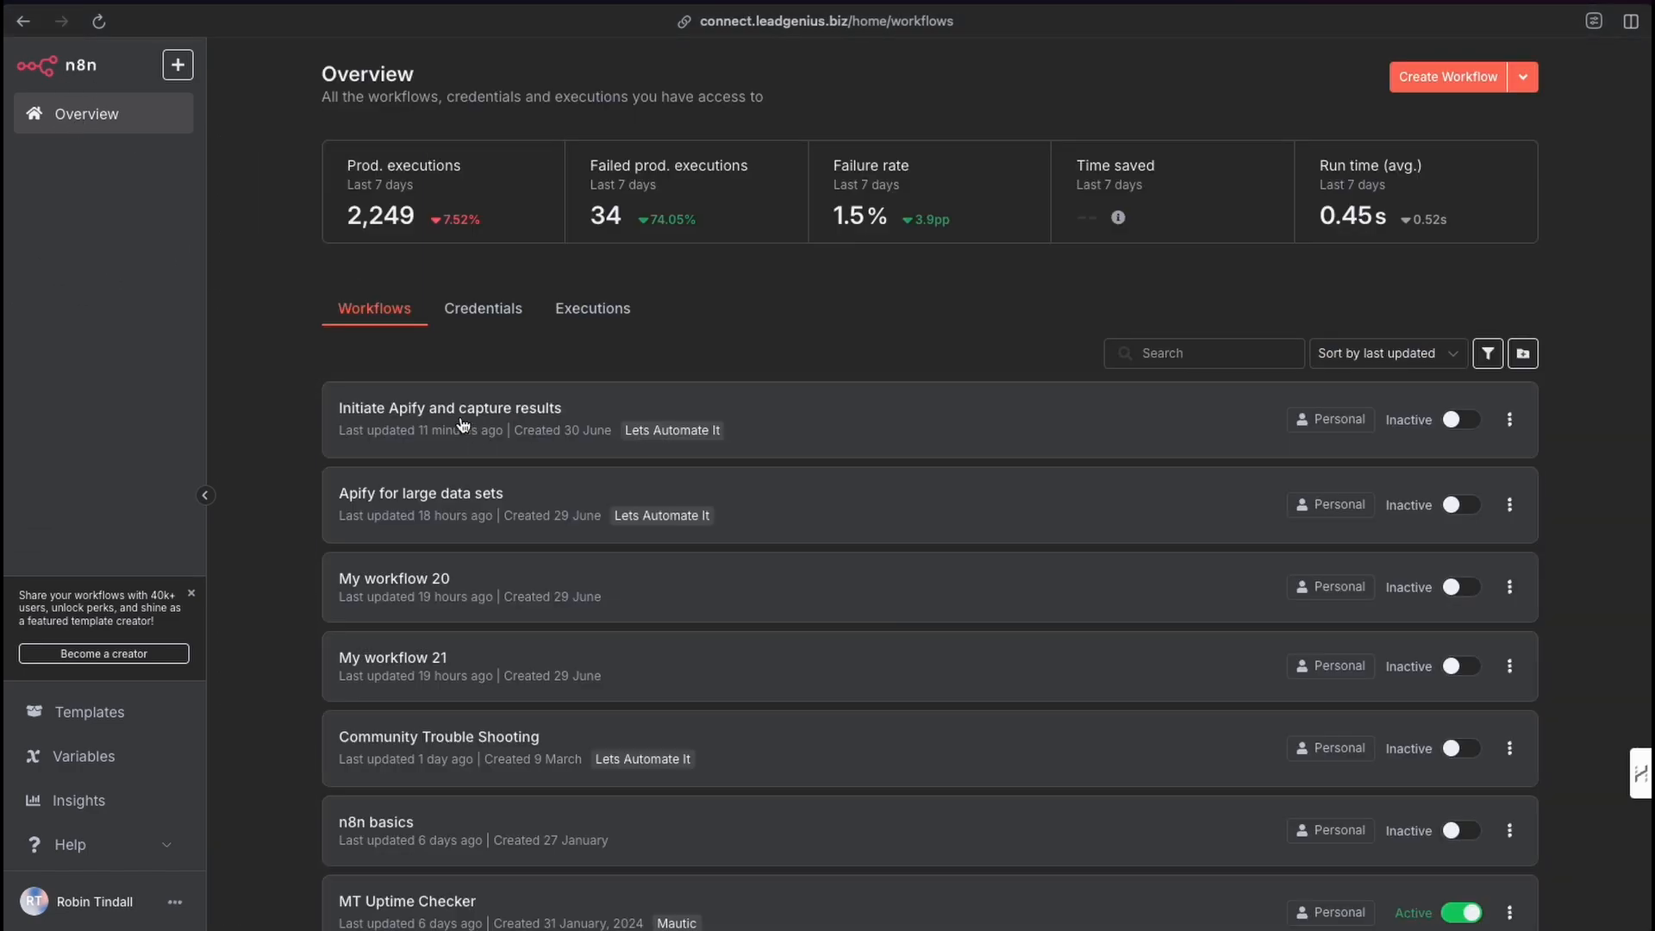
Open the main Initiate Apify and capture workflow and examine its main flow alongside the large data sets section.
{"action": "left_click", "coordinate": [461, 418]}
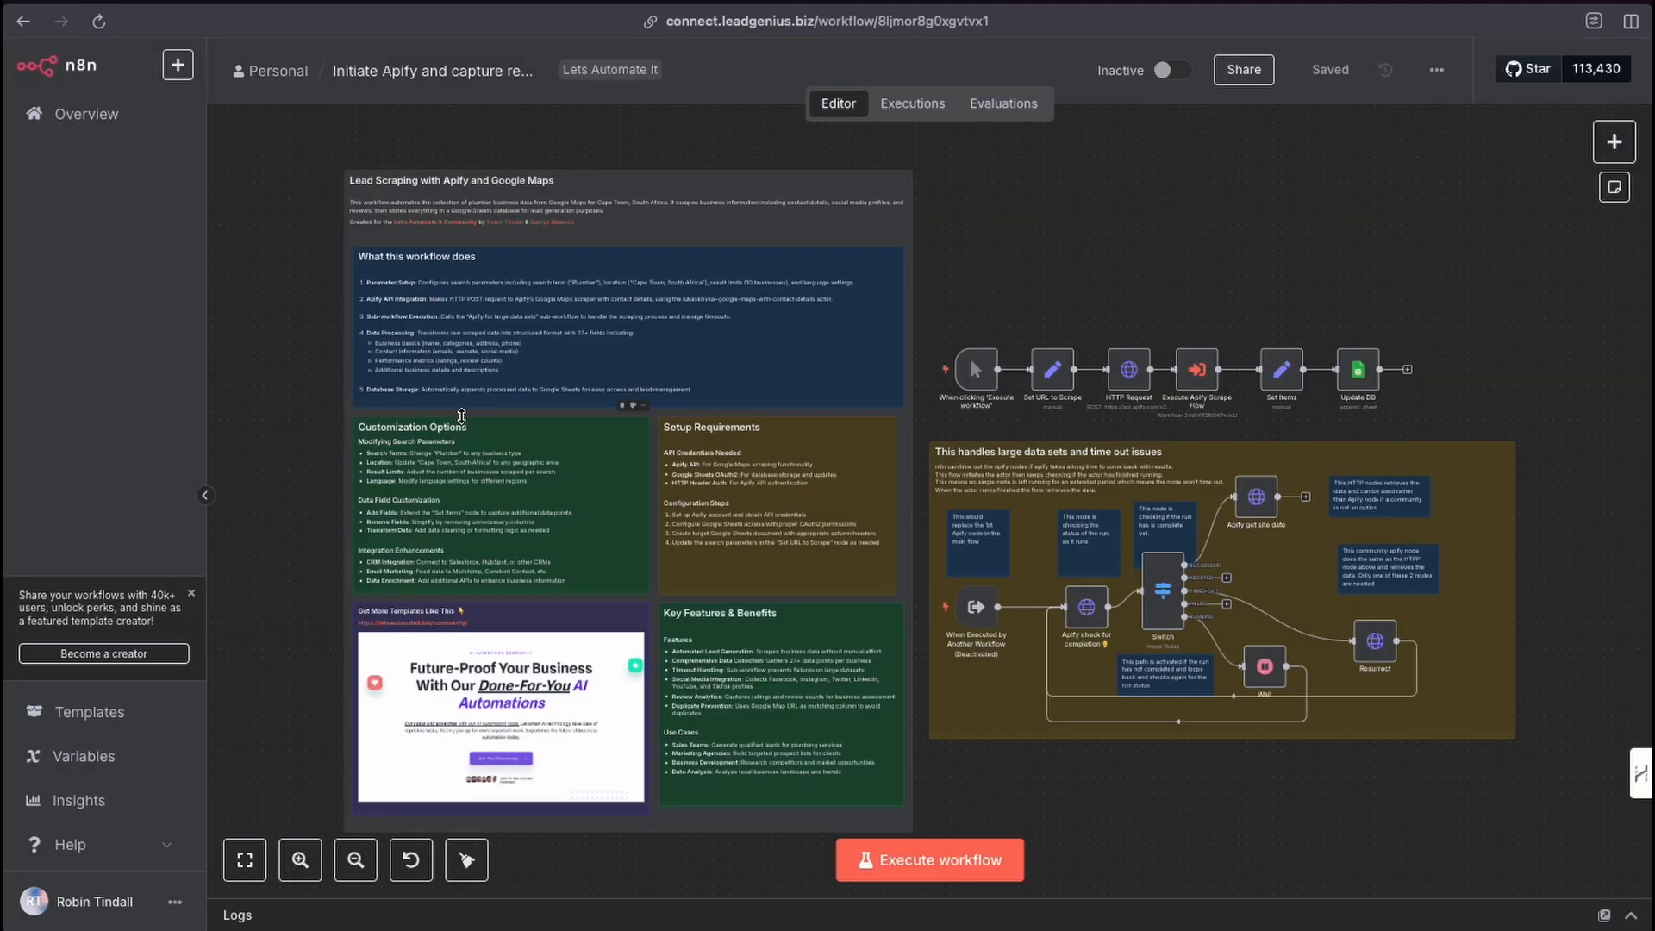
{"action": "left_click", "coordinate": [293, 862]}
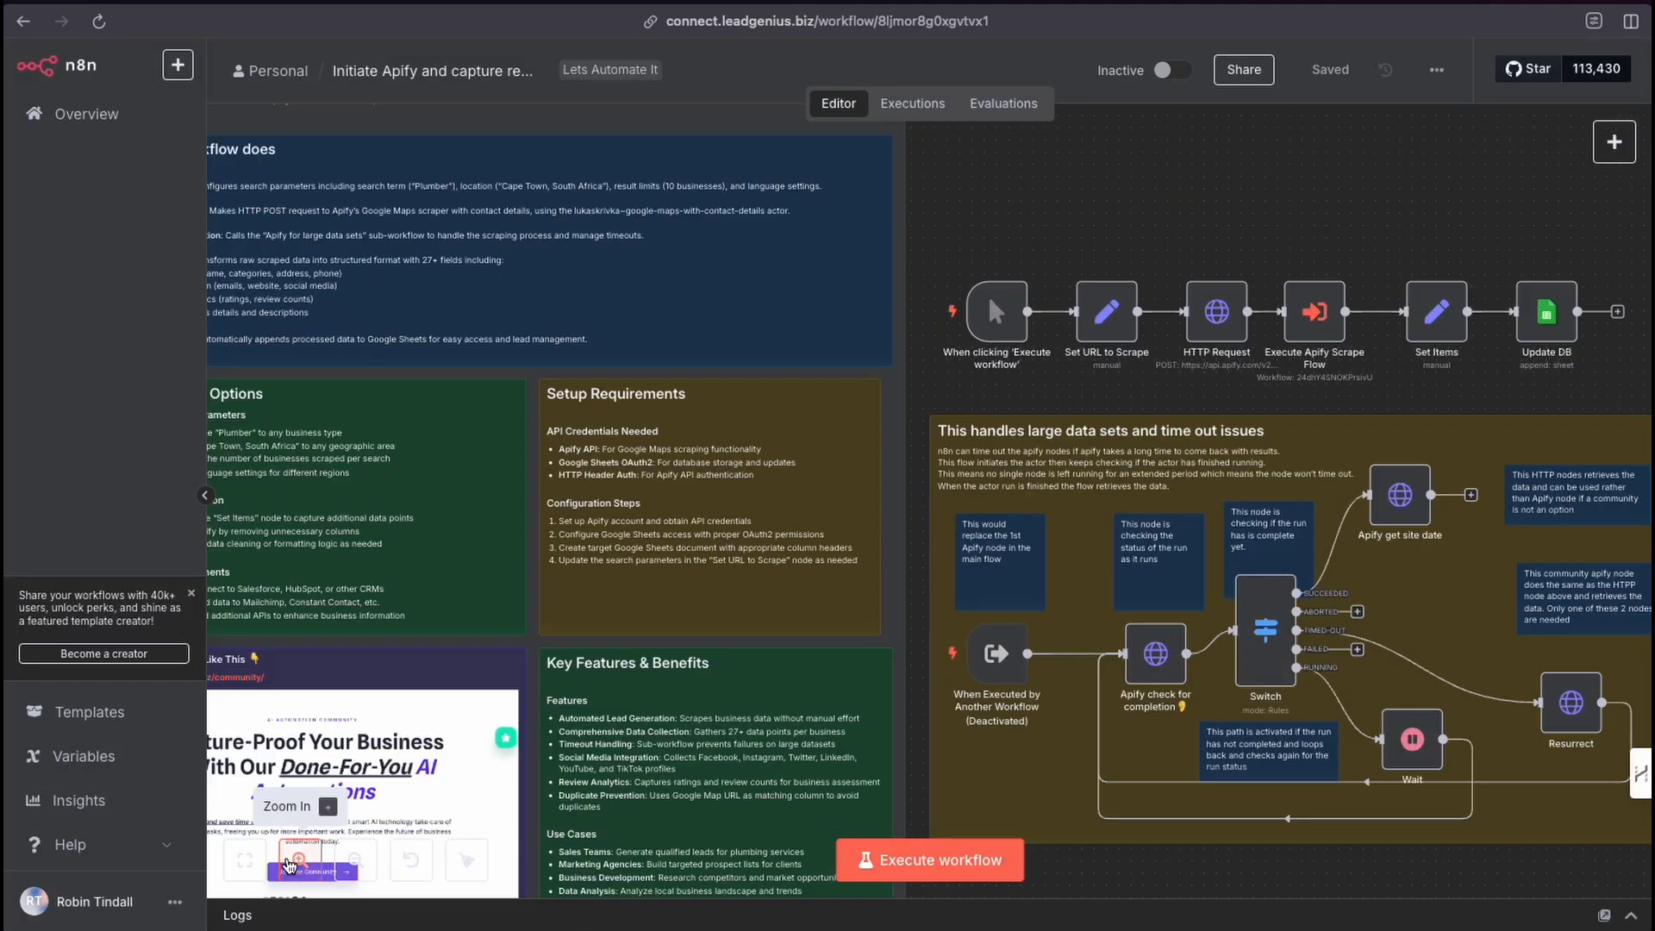
{"action": "left_click", "coordinate": [289, 864]}
{"action": "left_click", "coordinate": [290, 864]}
{"action": "left_click", "coordinate": [290, 864]}
{"action": "scroll", "coordinate": [1415, 402], "scroll_direction": "right", "scroll_amount": 2}
{"action": "scroll", "coordinate": [1259, 470], "scroll_direction": "up", "scroll_amount": 2}
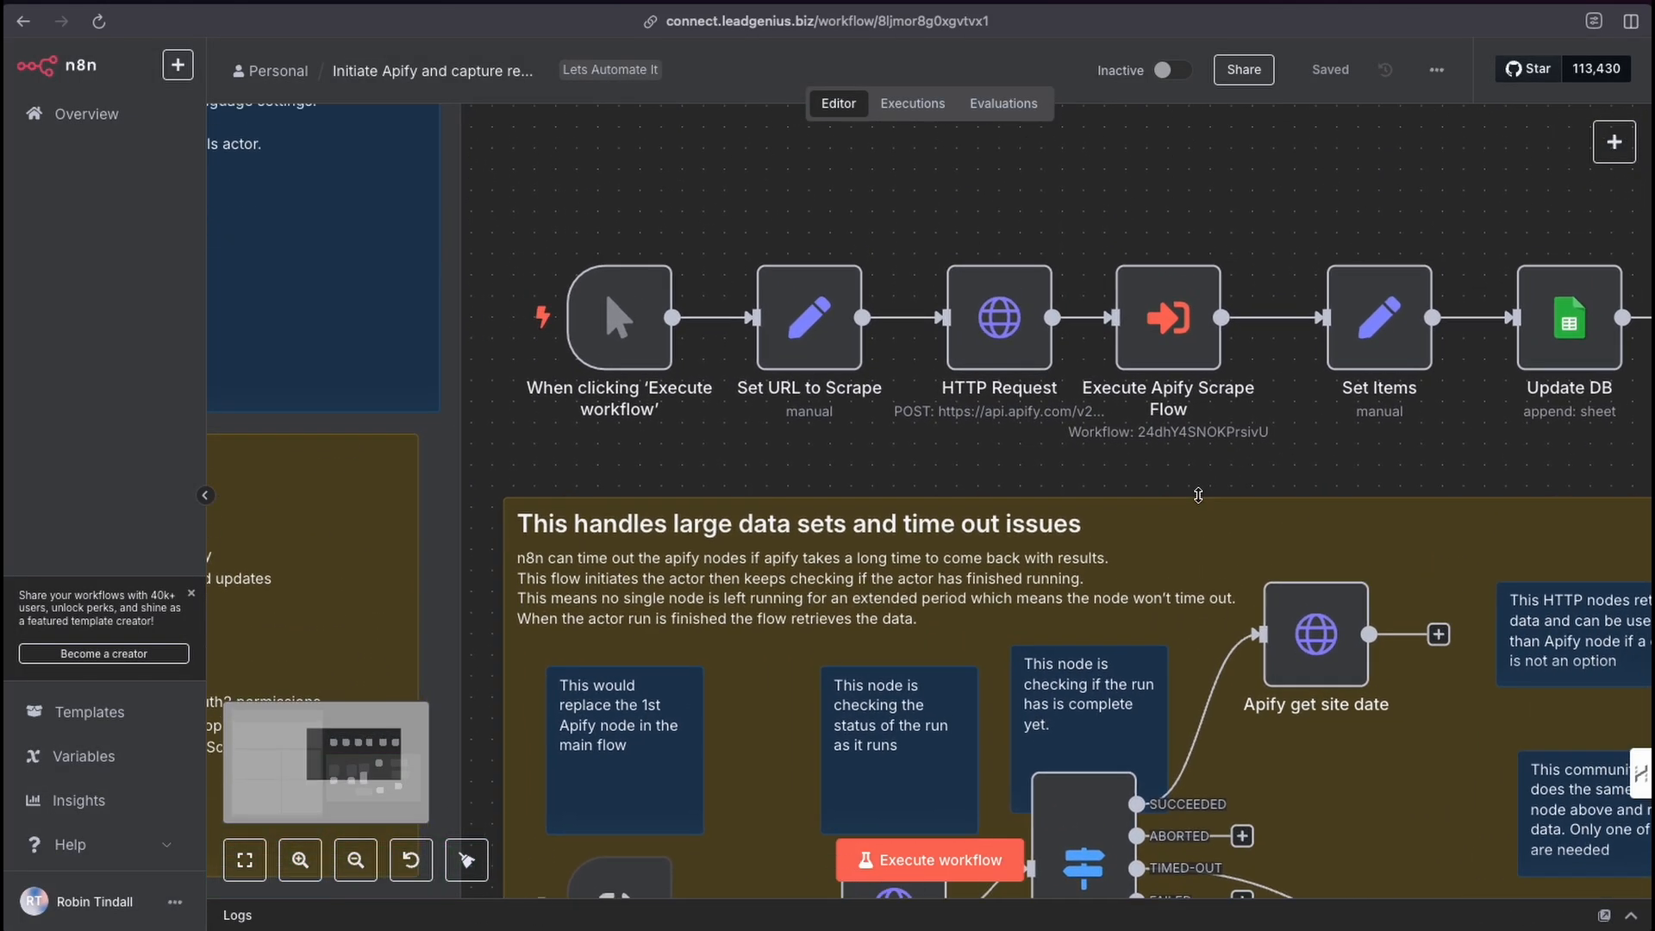
{"action": "mouse_move", "coordinate": [836, 186]}
{"action": "left_mouse_down"}
{"action": "mouse_move", "coordinate": [1079, 377]}
{"action": "mouse_move", "coordinate": [988, 332]}
{"action": "mouse_move", "coordinate": [1233, 293]}
{"action": "mouse_move", "coordinate": [1161, 327]}
{"action": "mouse_move", "coordinate": [1060, 315]}
{"action": "mouse_move", "coordinate": [911, 550]}
{"action": "mouse_move", "coordinate": [620, 884]}
{"action": "mouse_move", "coordinate": [880, 901]}
{"action": "mouse_move", "coordinate": [880, 861]}
{"action": "mouse_move", "coordinate": [1140, 846]}
{"action": "mouse_move", "coordinate": [1318, 604]}
{"action": "mouse_move", "coordinate": [1440, 640]}
{"action": "mouse_move", "coordinate": [1396, 582]}
{"action": "mouse_move", "coordinate": [1349, 299]}
{"action": "mouse_move", "coordinate": [1160, 328]}
{"action": "mouse_move", "coordinate": [888, 776]}
{"action": "mouse_move", "coordinate": [1293, 638]}
{"action": "mouse_move", "coordinate": [1056, 736]}
{"action": "left_mouse_up"}
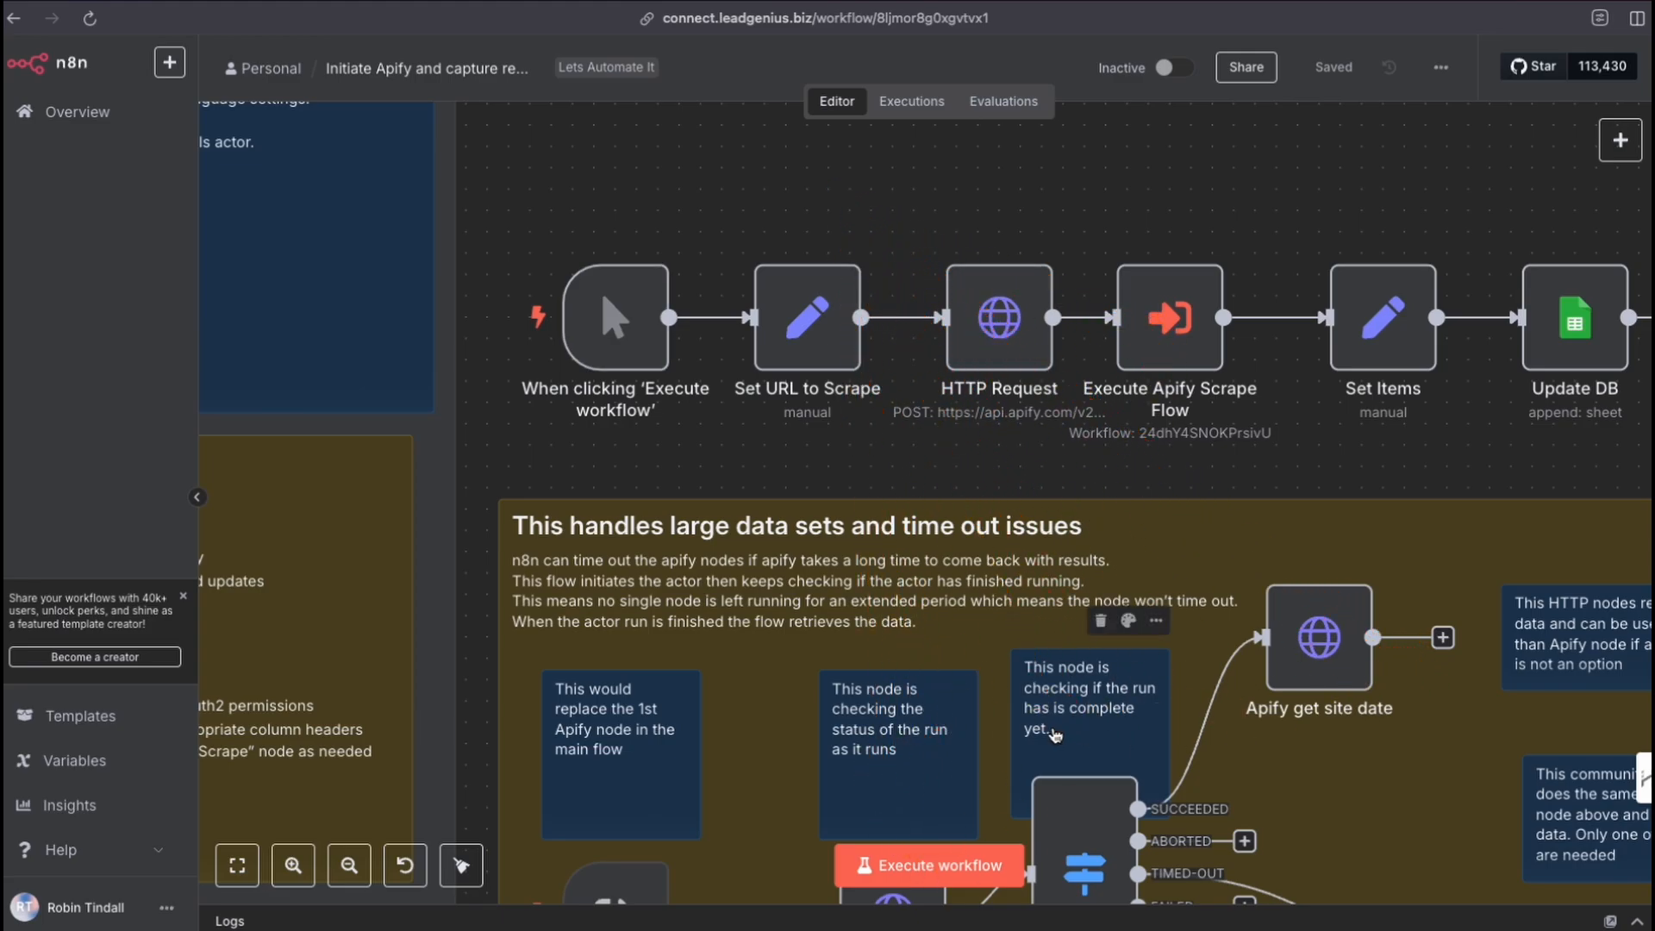
{"action": "left_click_drag", "start_coordinate": [1322, 163], "coordinate": [1181, 317]}
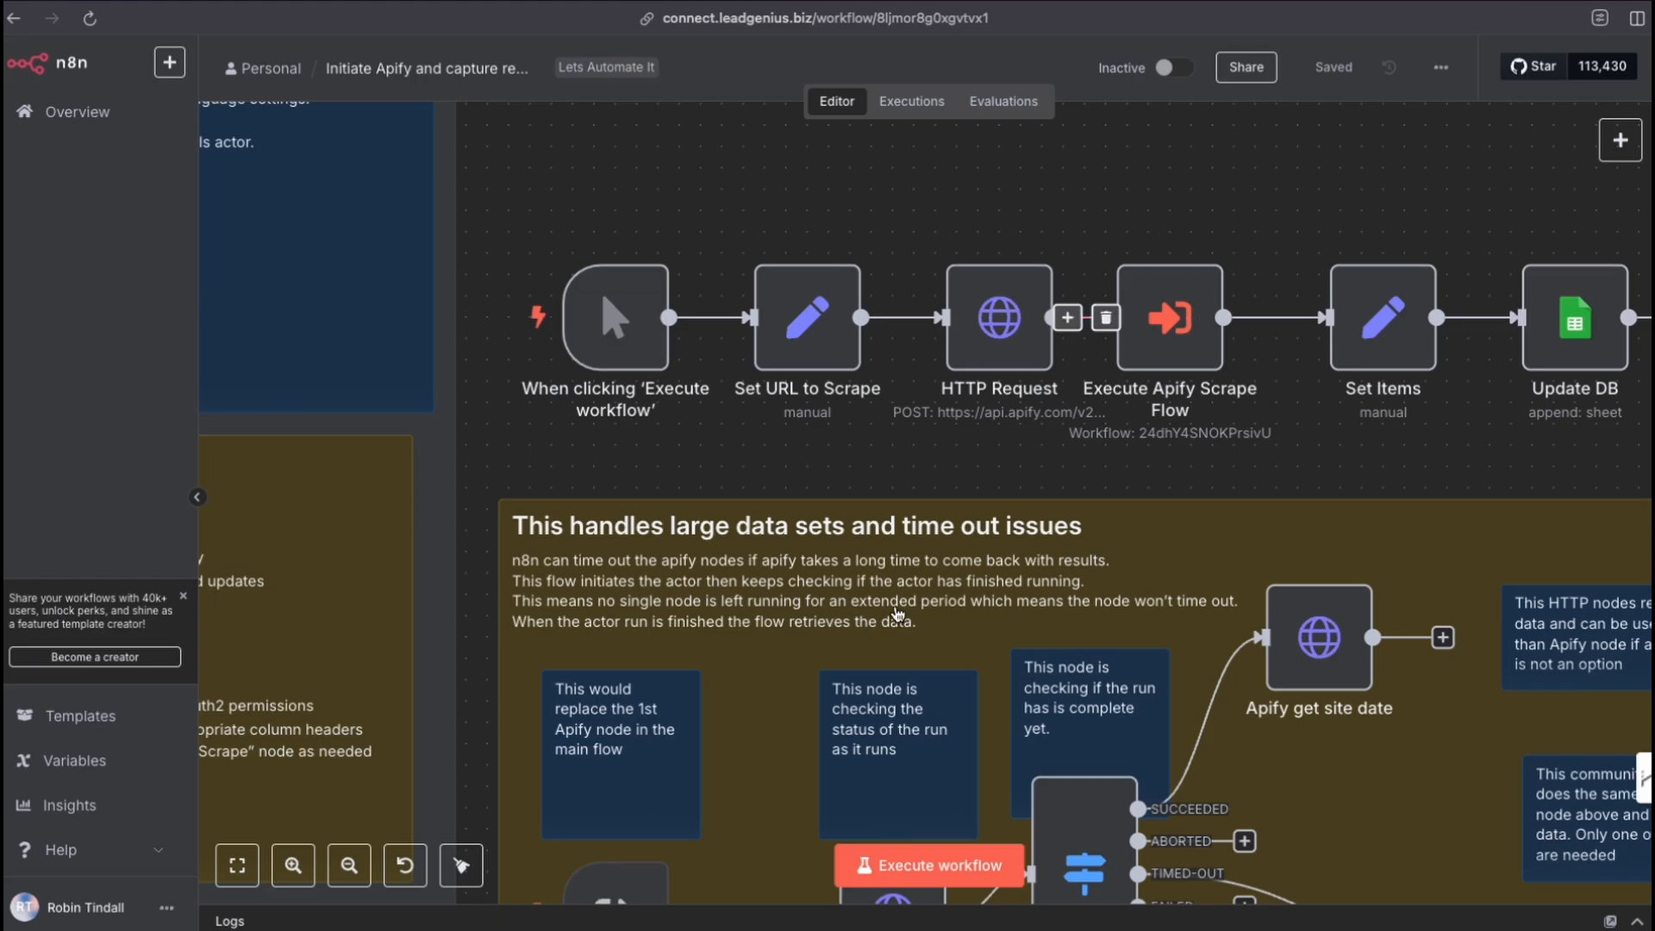
{"action": "left_click_drag", "start_coordinate": [741, 601], "coordinate": [1065, 757]}
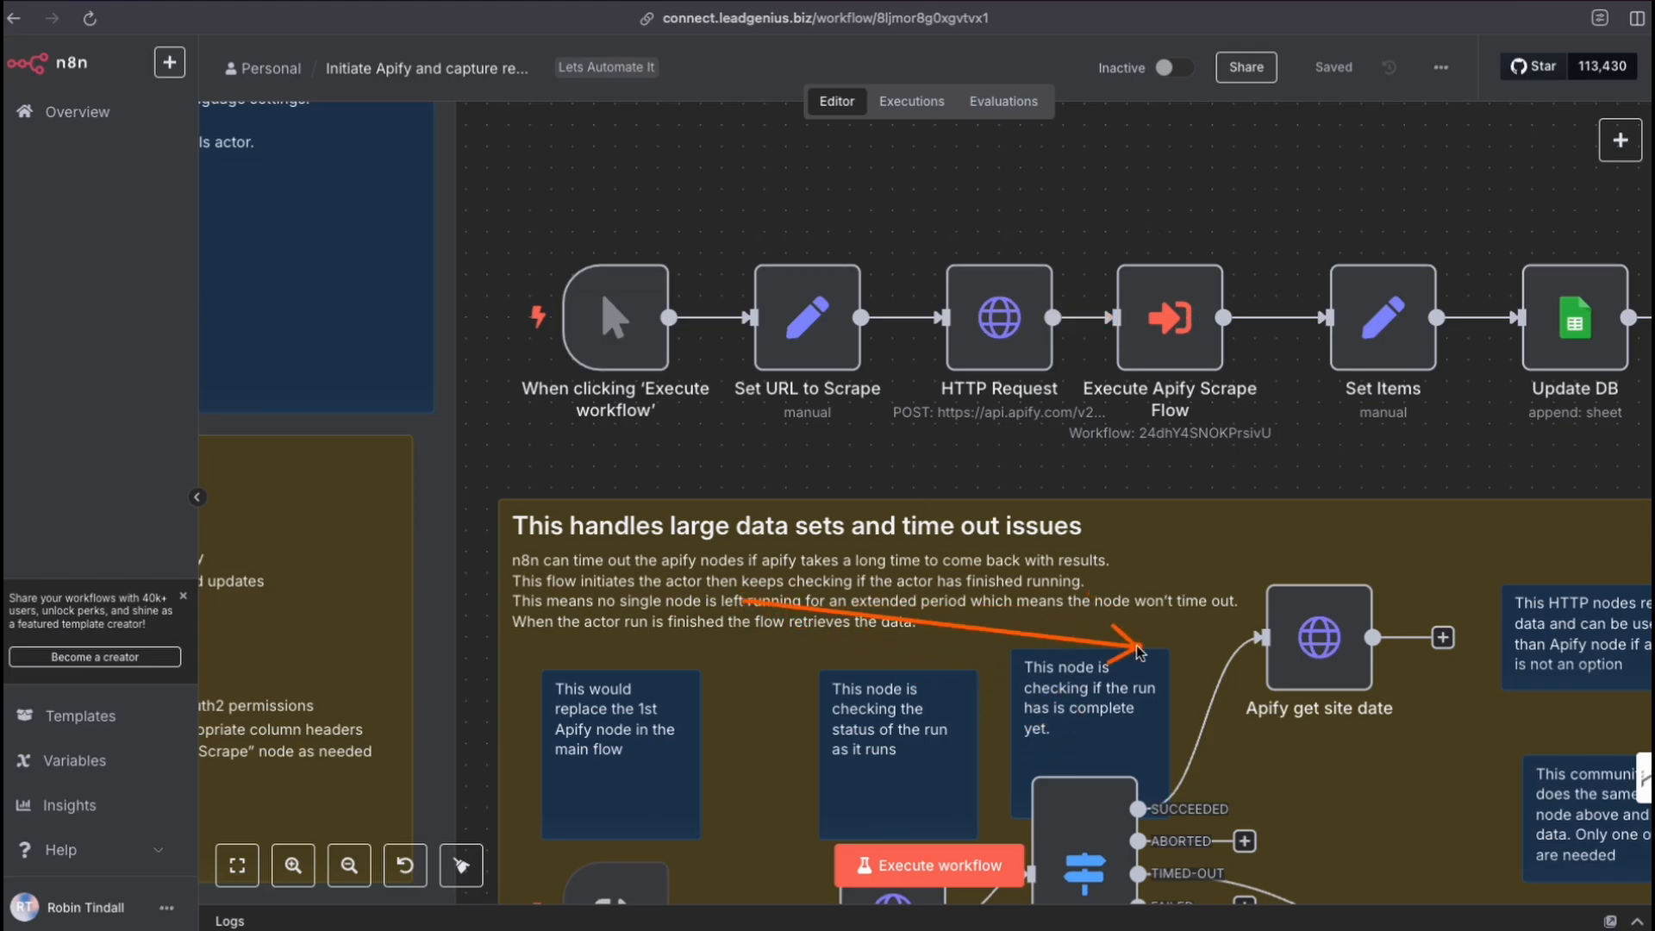
{"action": "mouse_move", "coordinate": [747, 603]}
{"action": "left_mouse_down"}
{"action": "mouse_move", "coordinate": [831, 715]}
{"action": "mouse_move", "coordinate": [834, 690]}
{"action": "mouse_move", "coordinate": [910, 647]}
{"action": "mouse_move", "coordinate": [890, 645]}
{"action": "mouse_move", "coordinate": [965, 642]}
{"action": "mouse_move", "coordinate": [998, 745]}
{"action": "left_mouse_up"}
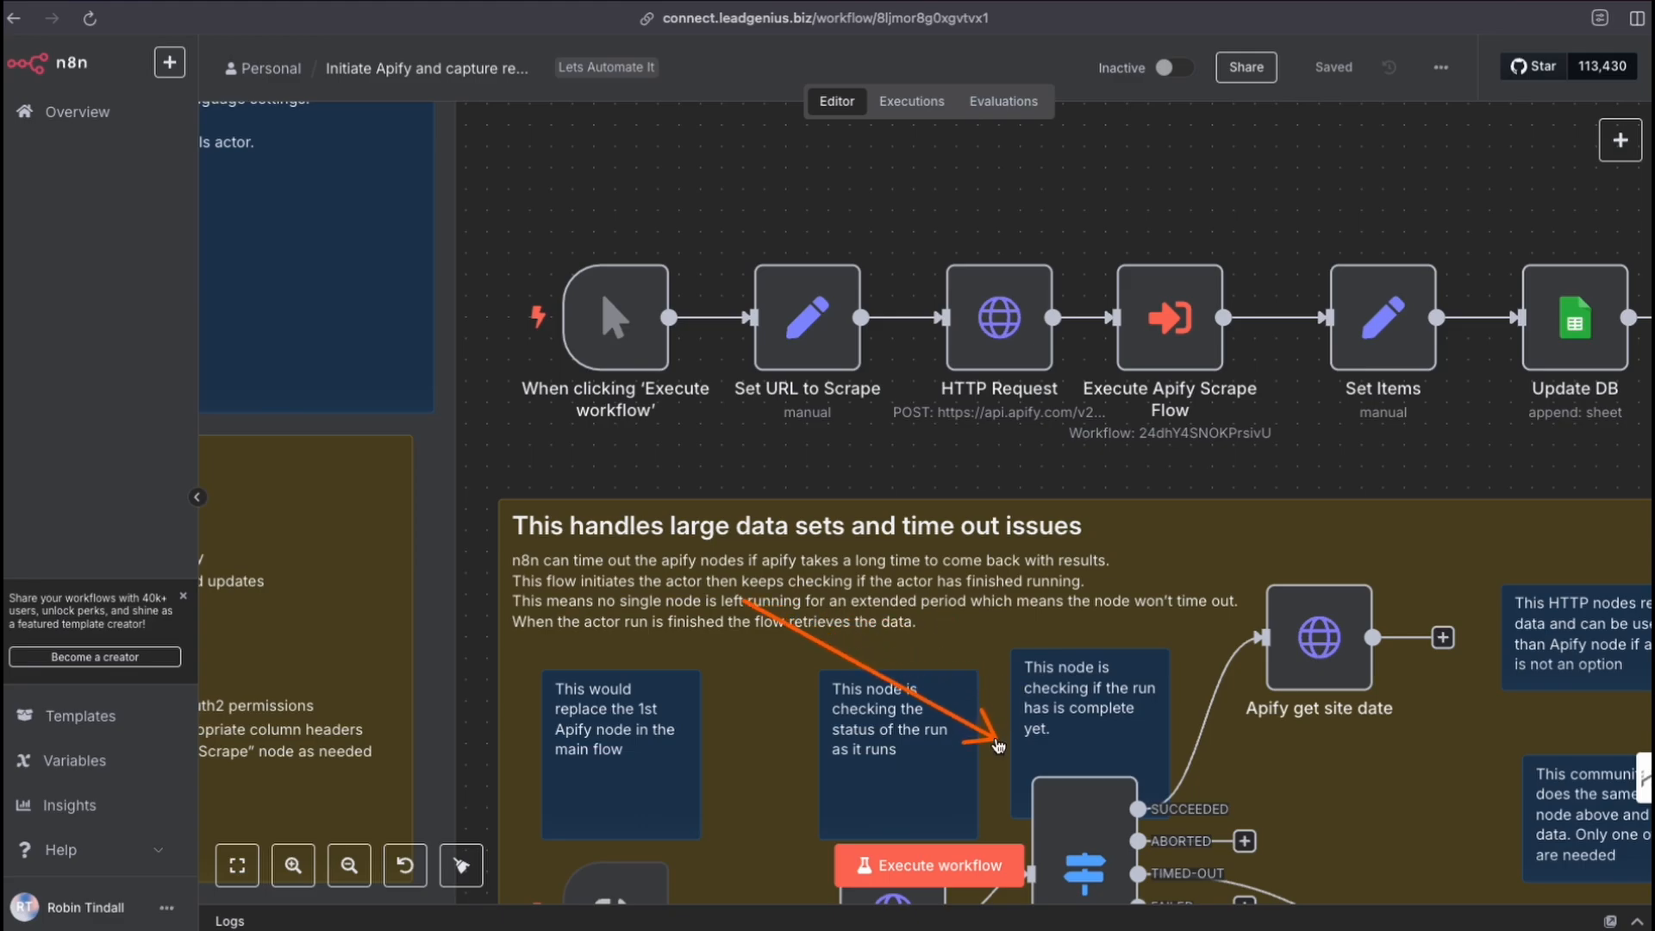